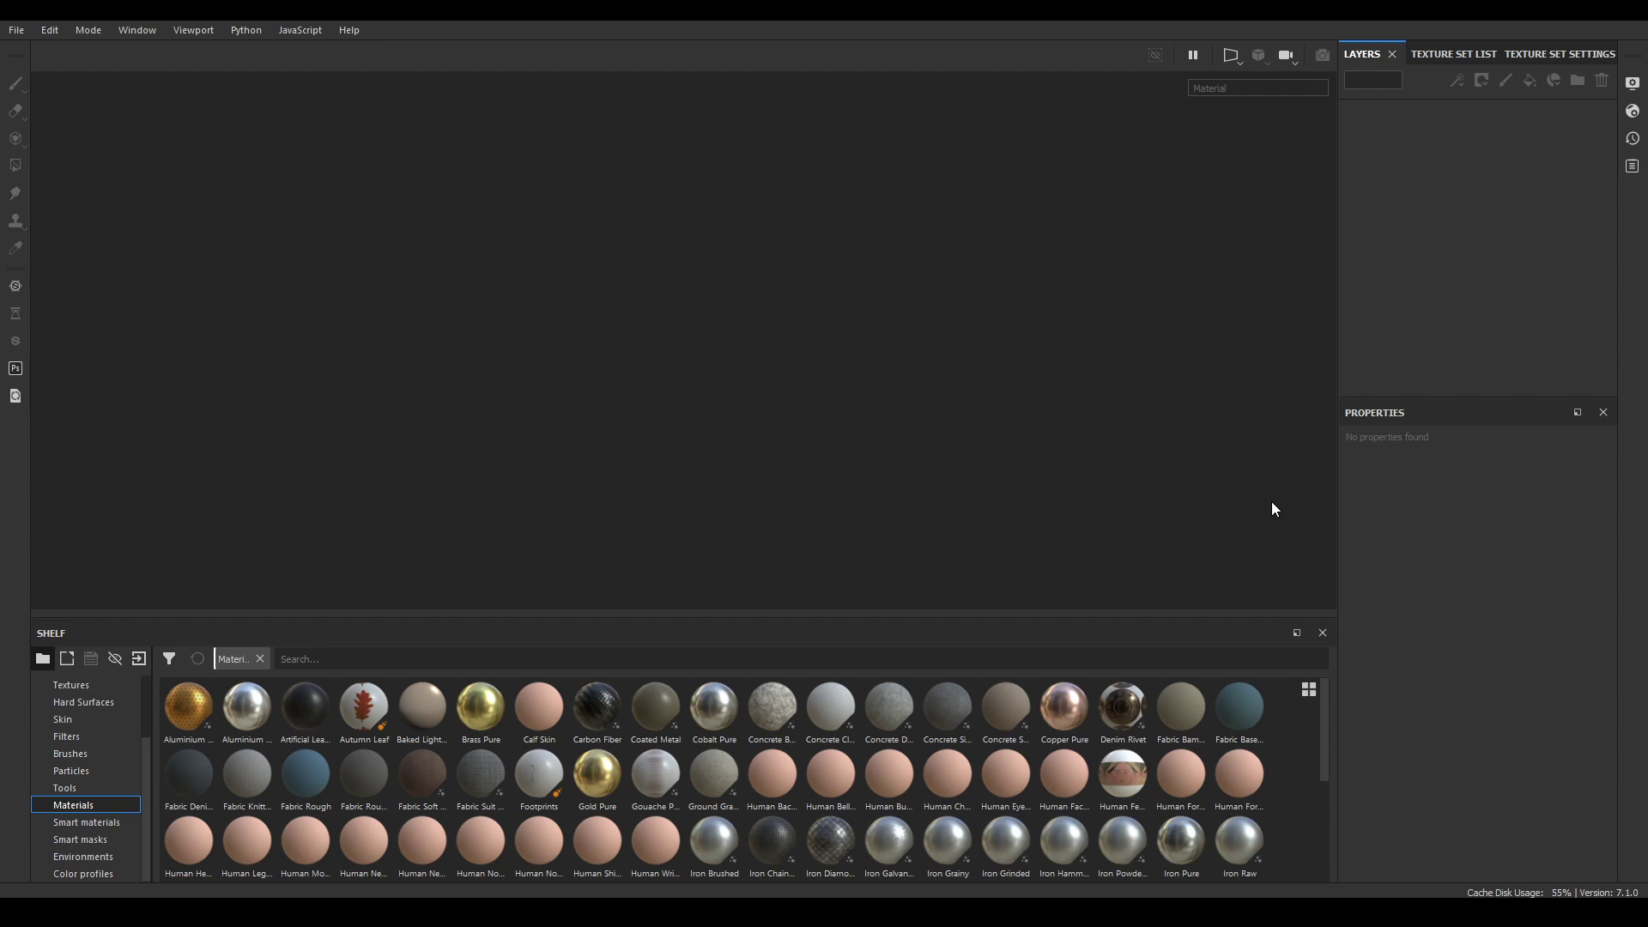
Create a new project from the Wooden Table.obj mesh in the Table folder, keeping the default project settings
key("ctrl+n")
left_click(1001, 215)
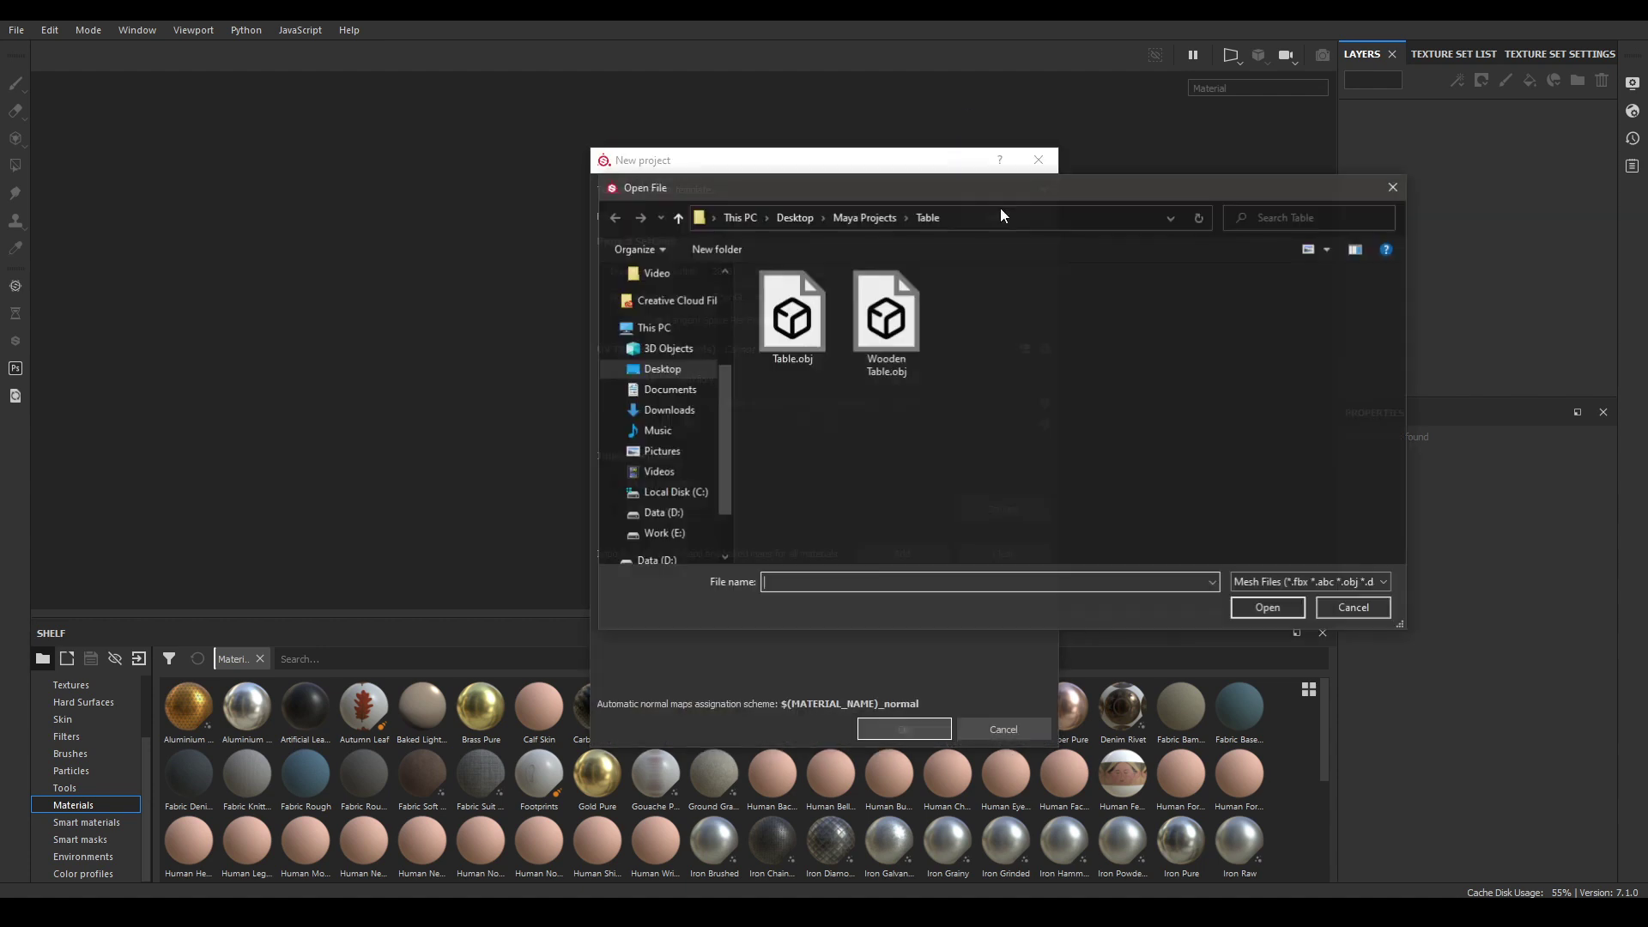
double_click(896, 339)
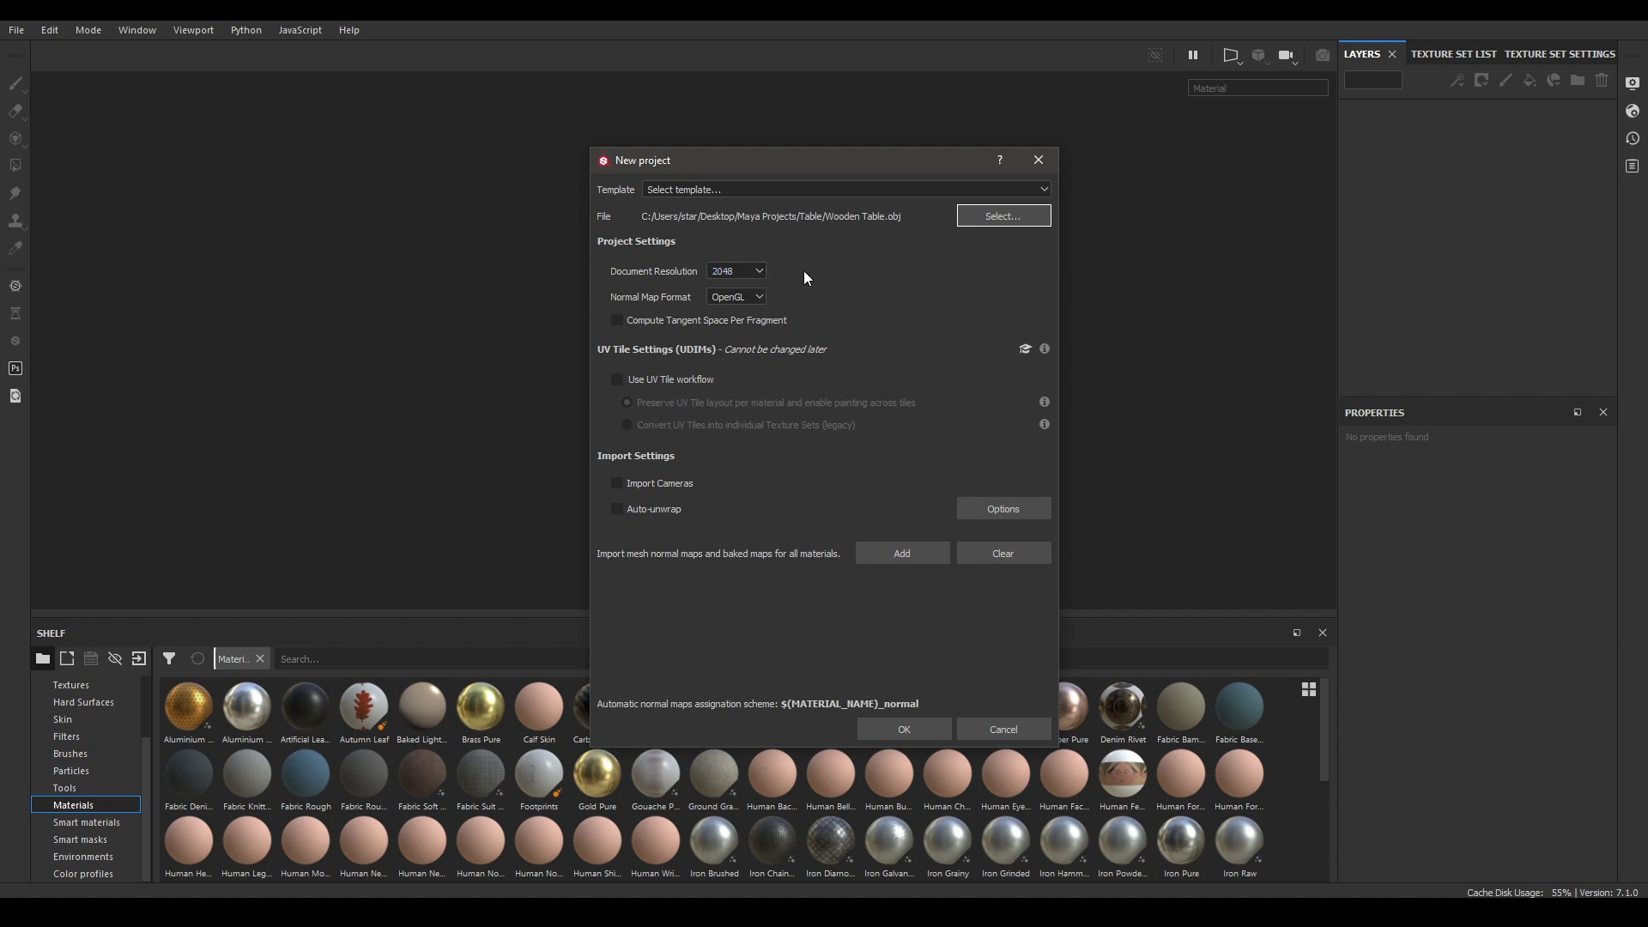
left_click(908, 726)
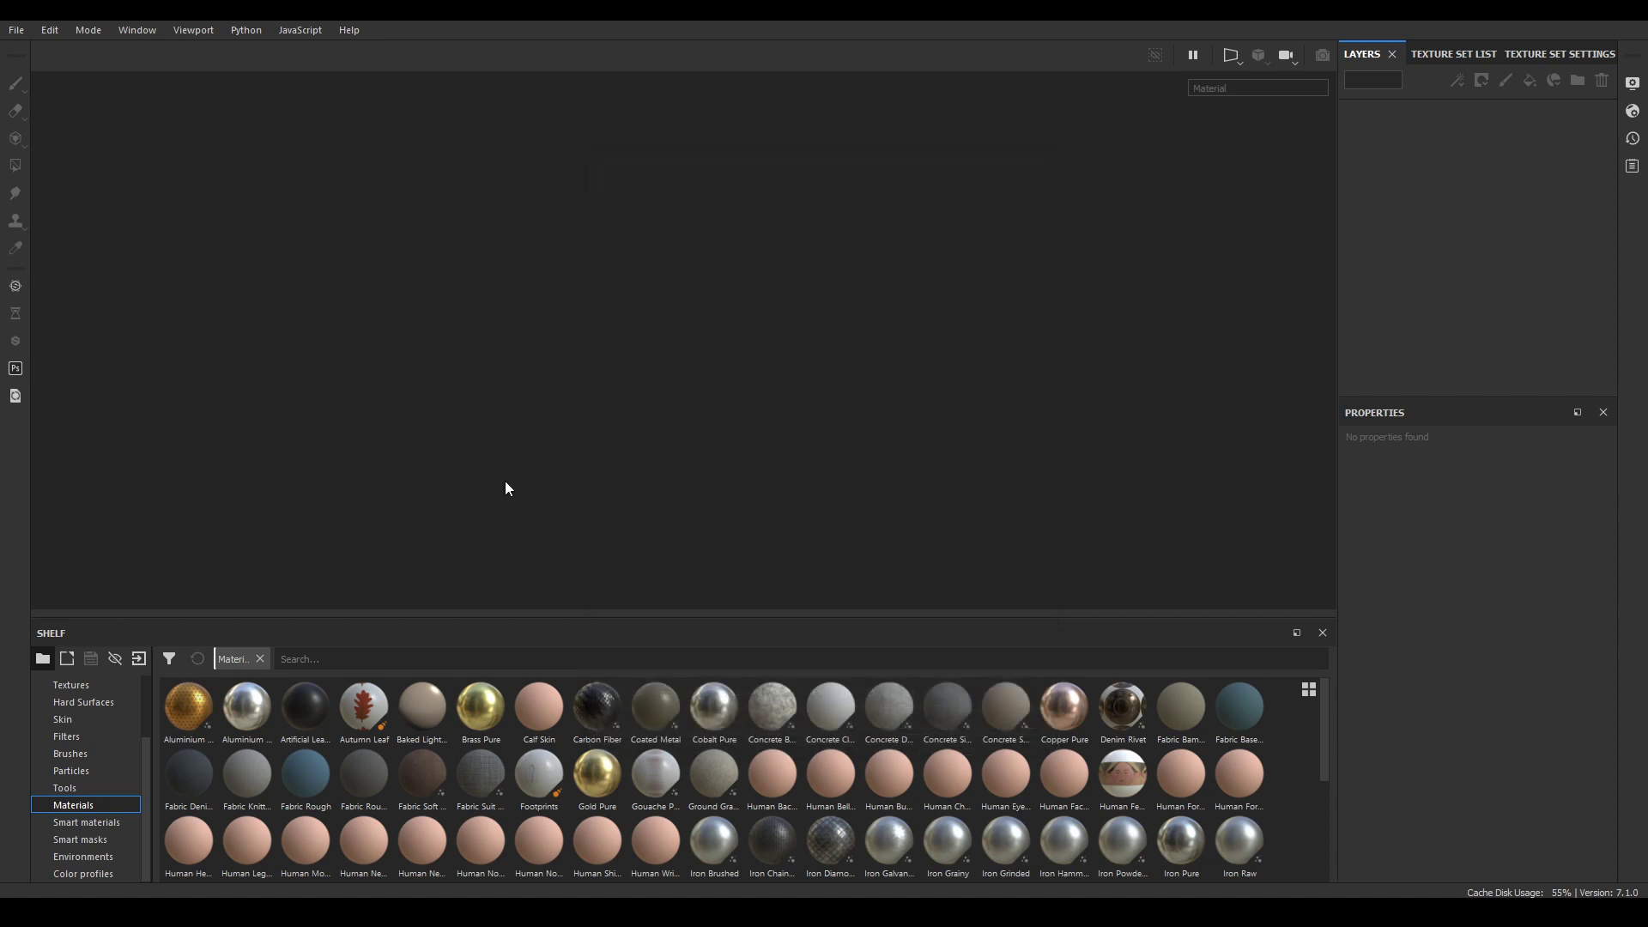
Open the mesh map baking settings for the table and exclude the ID and Thickness maps
scroll(615, 276, "down", 3)
left_click_drag(614, 276, 721, 272, "alt")
scroll(742, 400, "up", 2)
scroll(729, 316, "up", 4)
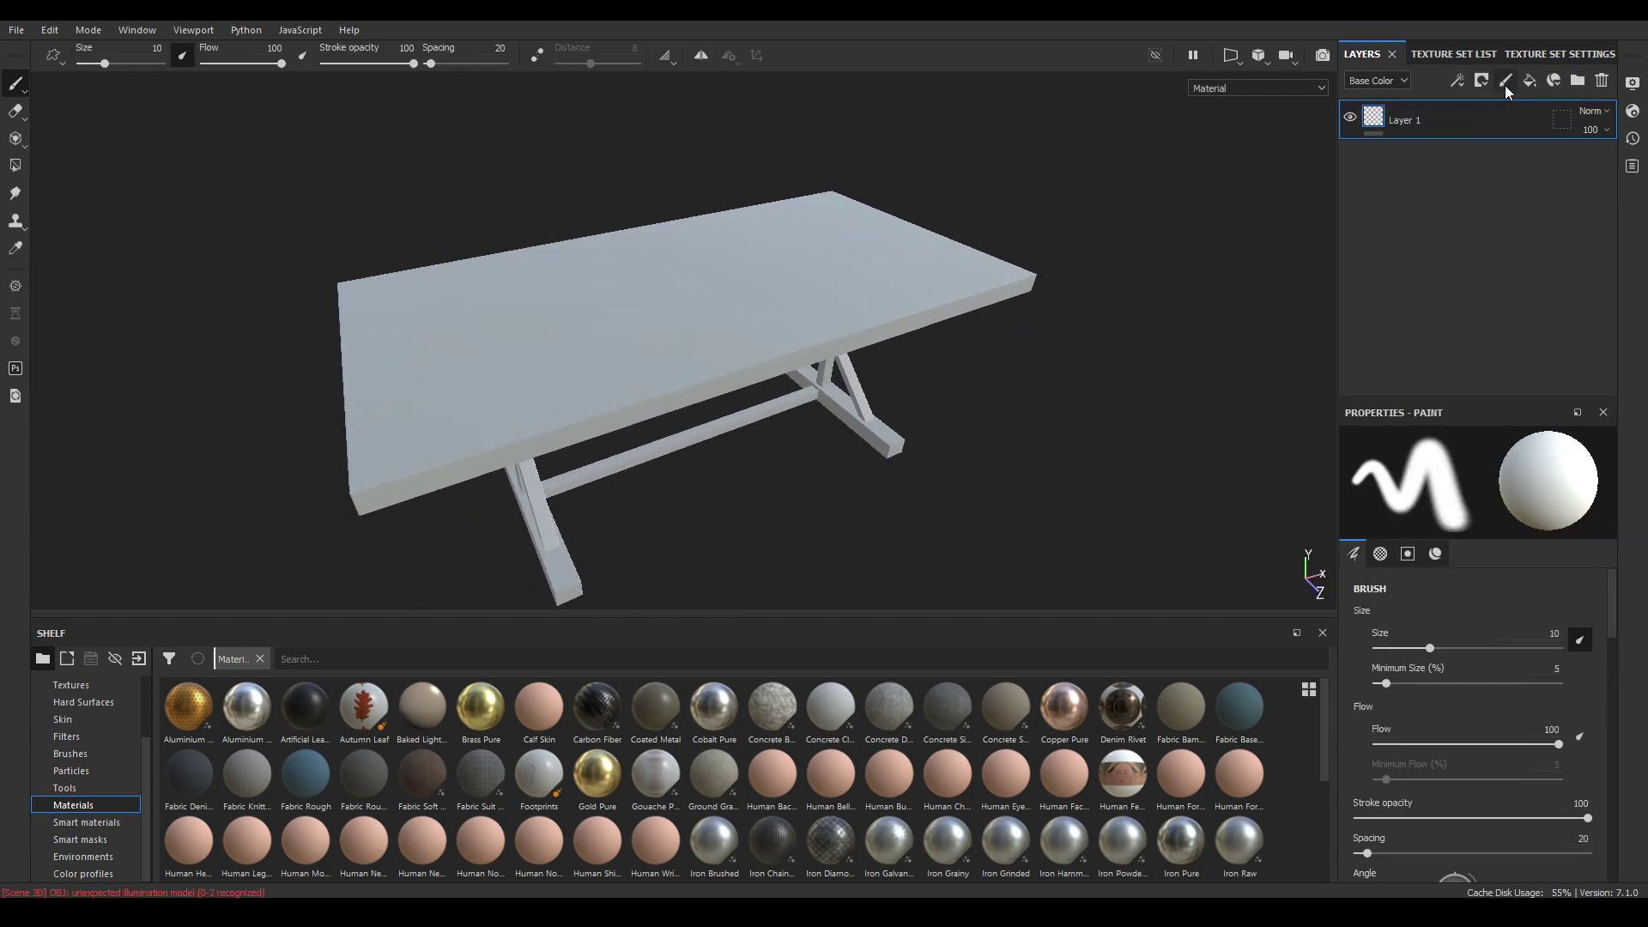
left_click(1590, 55)
scroll(1545, 275, "down", 3)
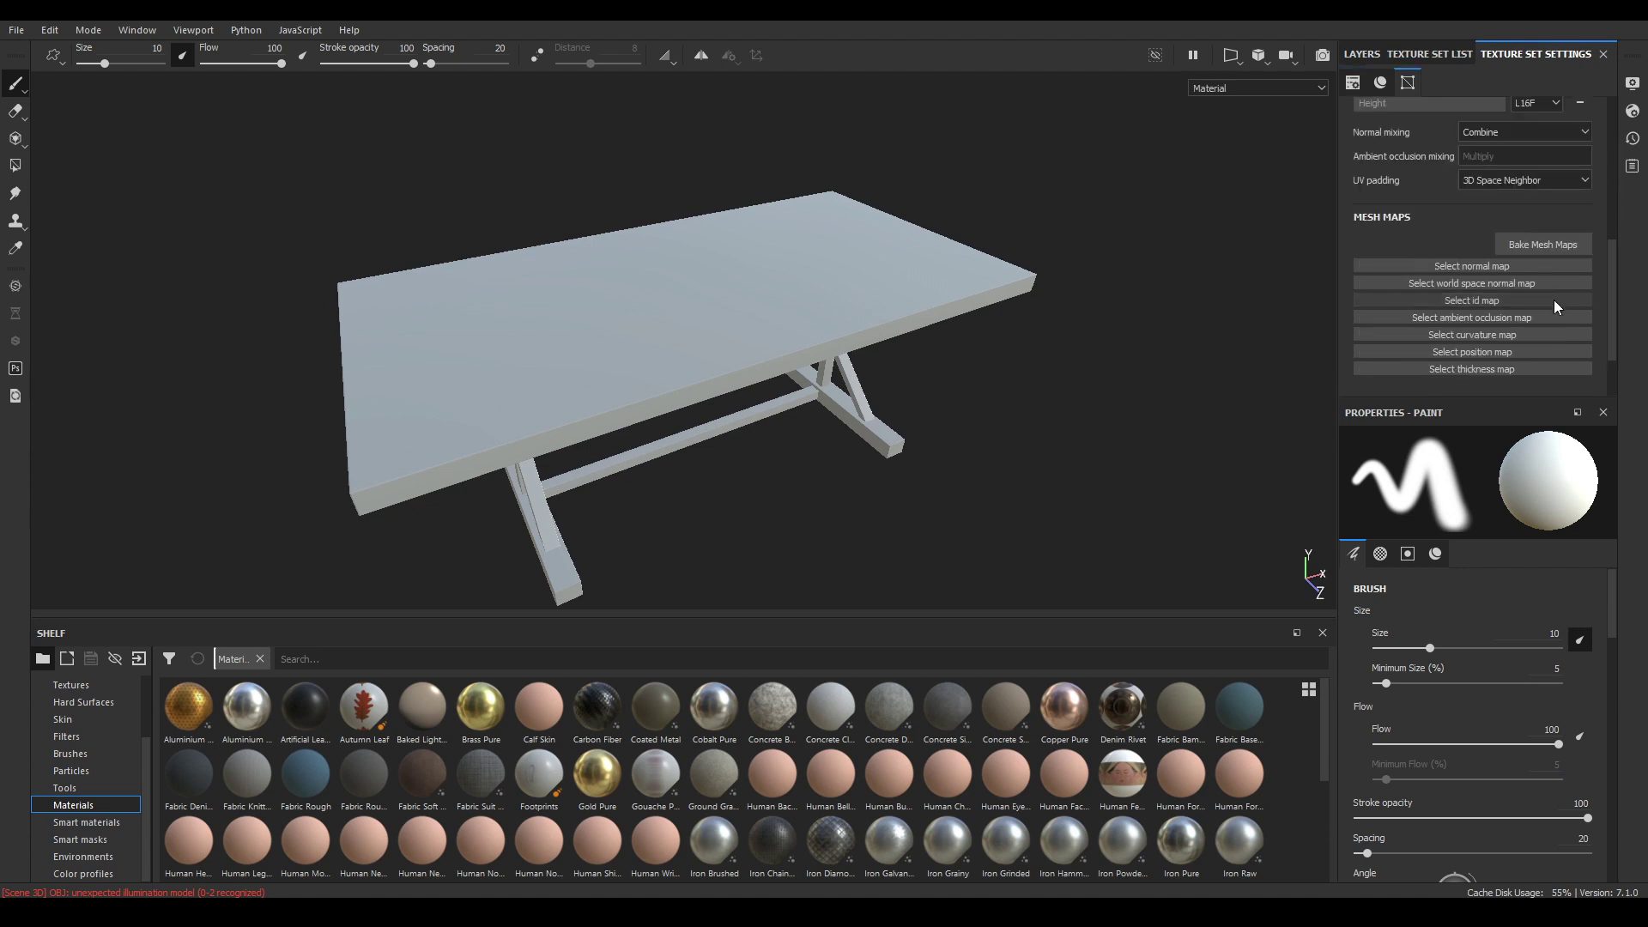
left_click(1581, 242)
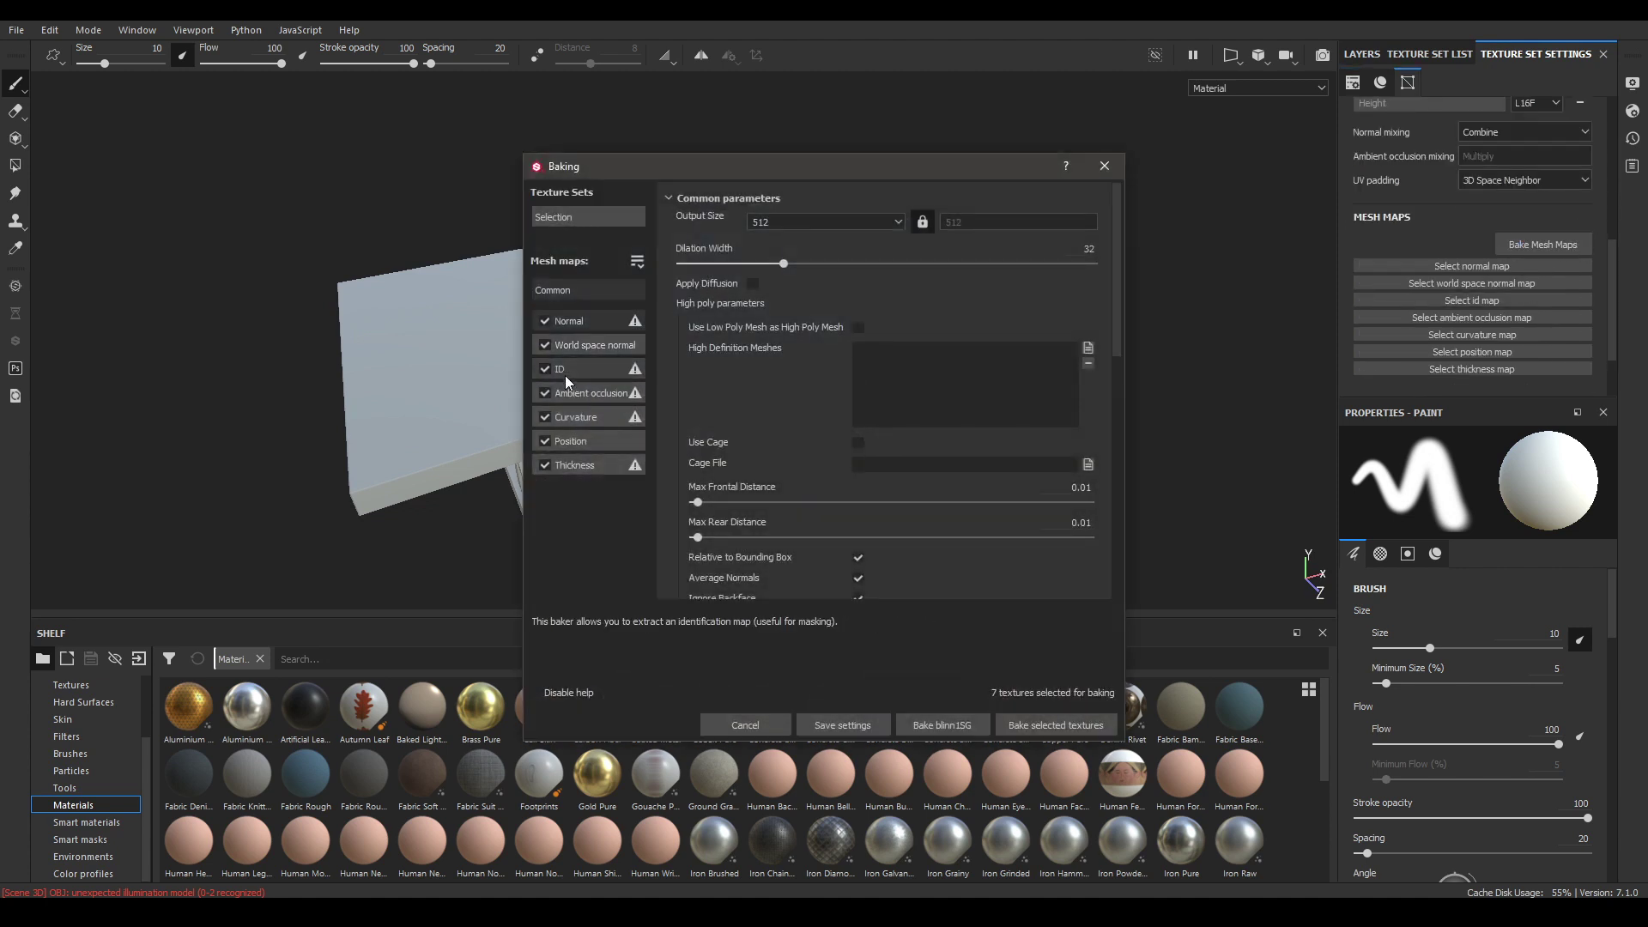
left_click(544, 368)
left_click(545, 466)
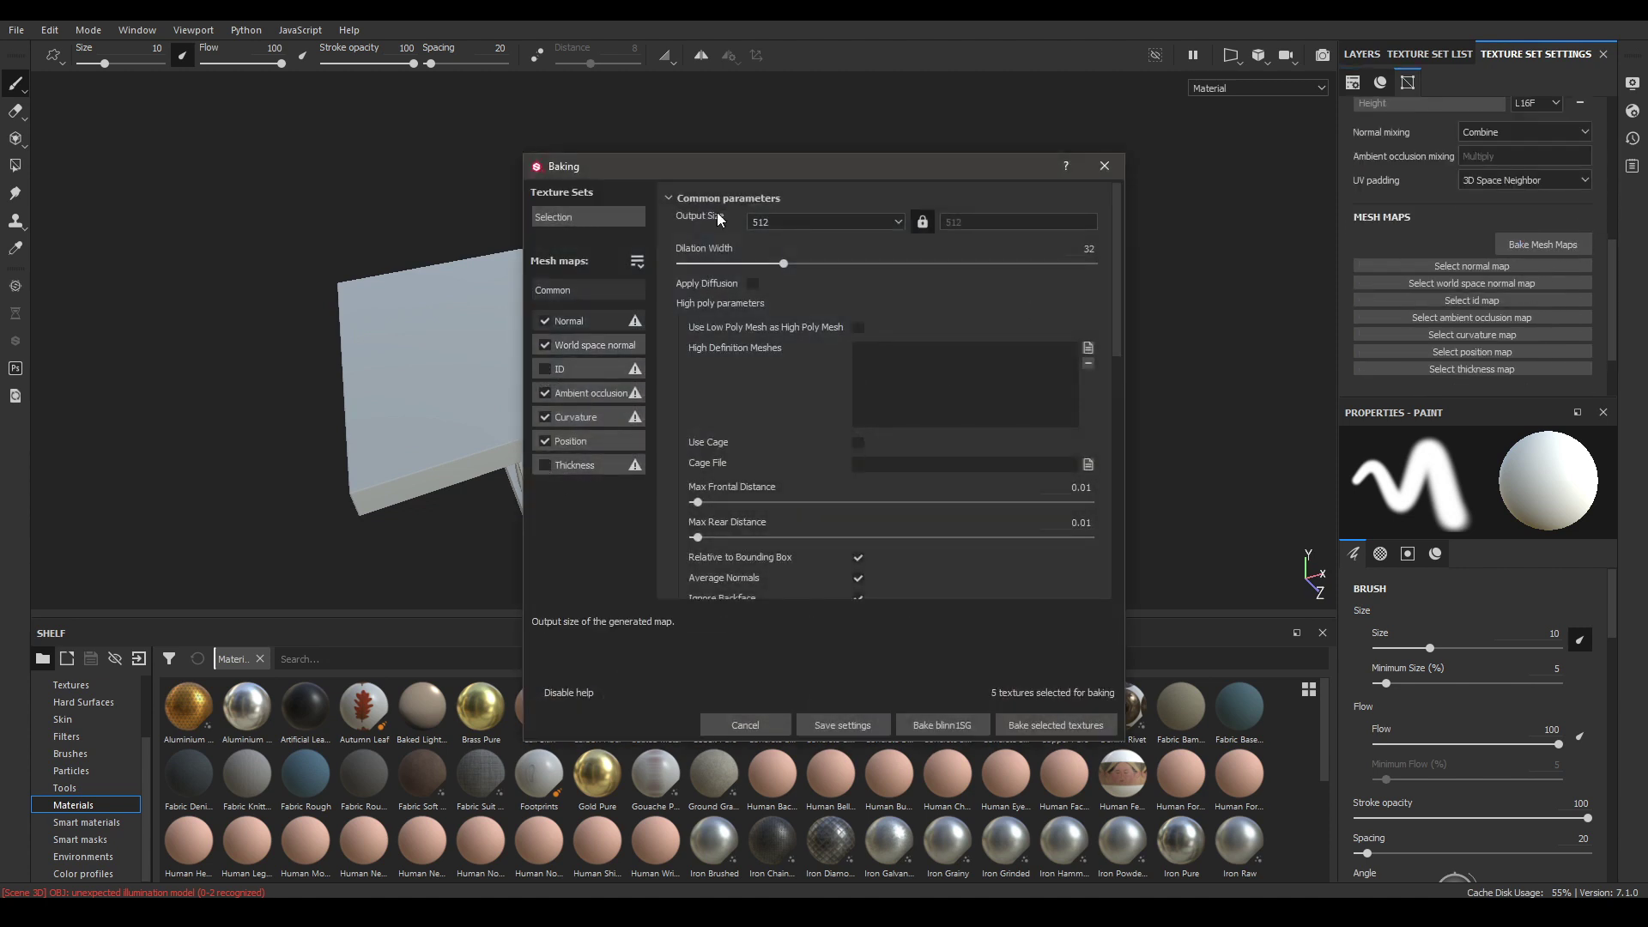
Bake the selected mesh maps at an output size of 2048 with Subsampling 4x4 antialiasing
left_click(801, 222)
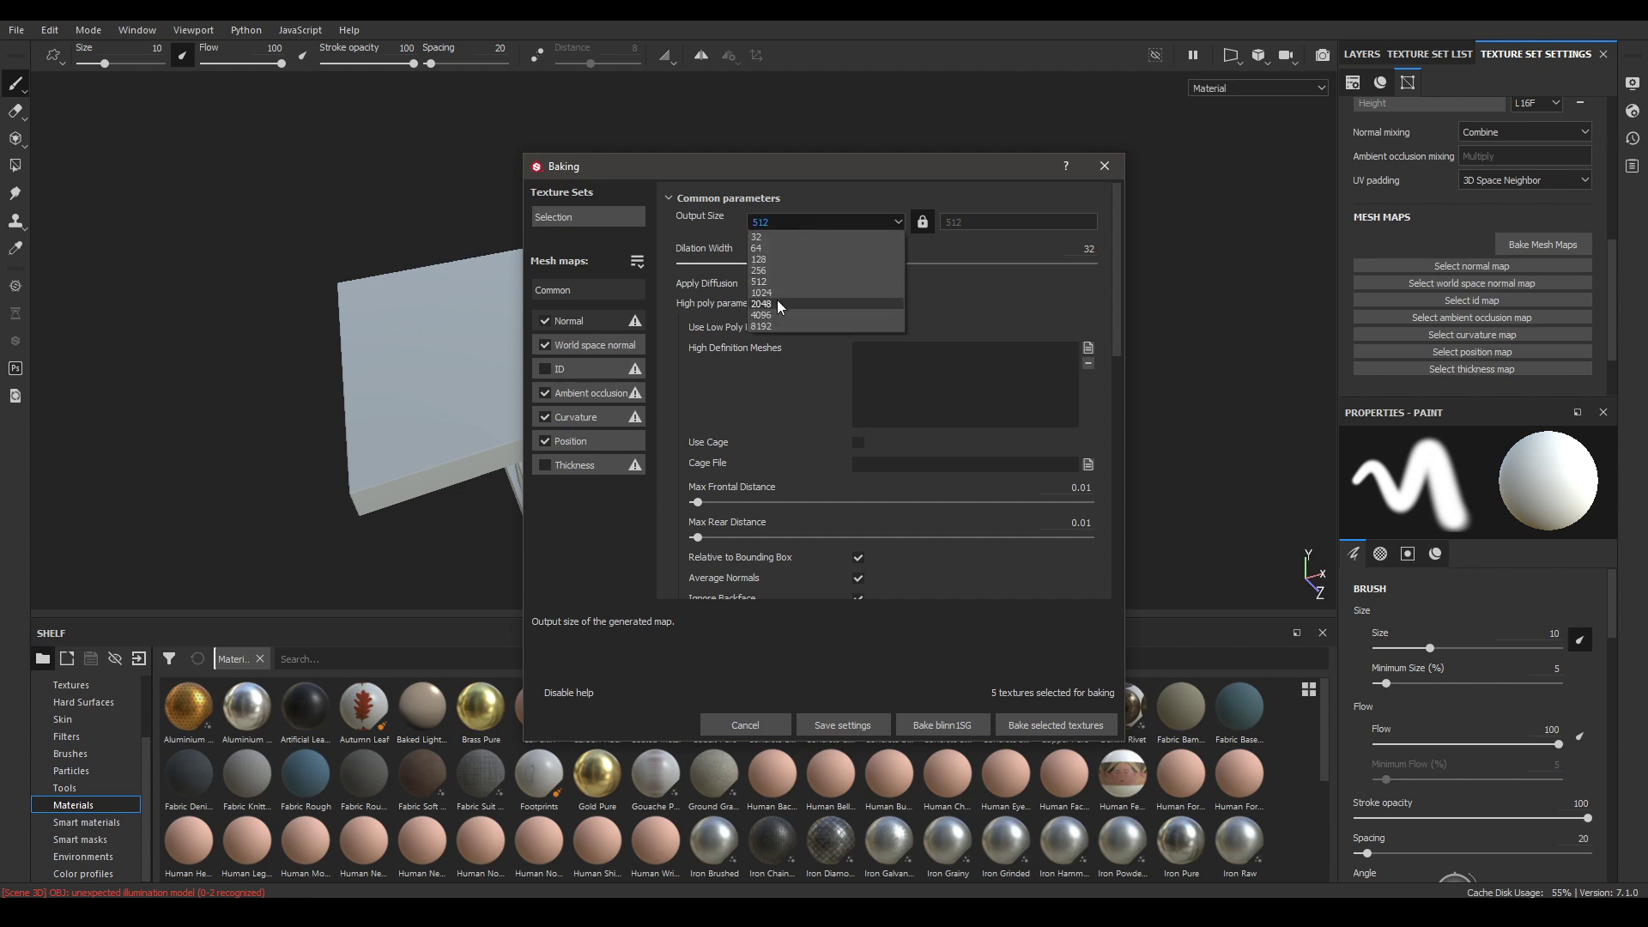
left_click(776, 302)
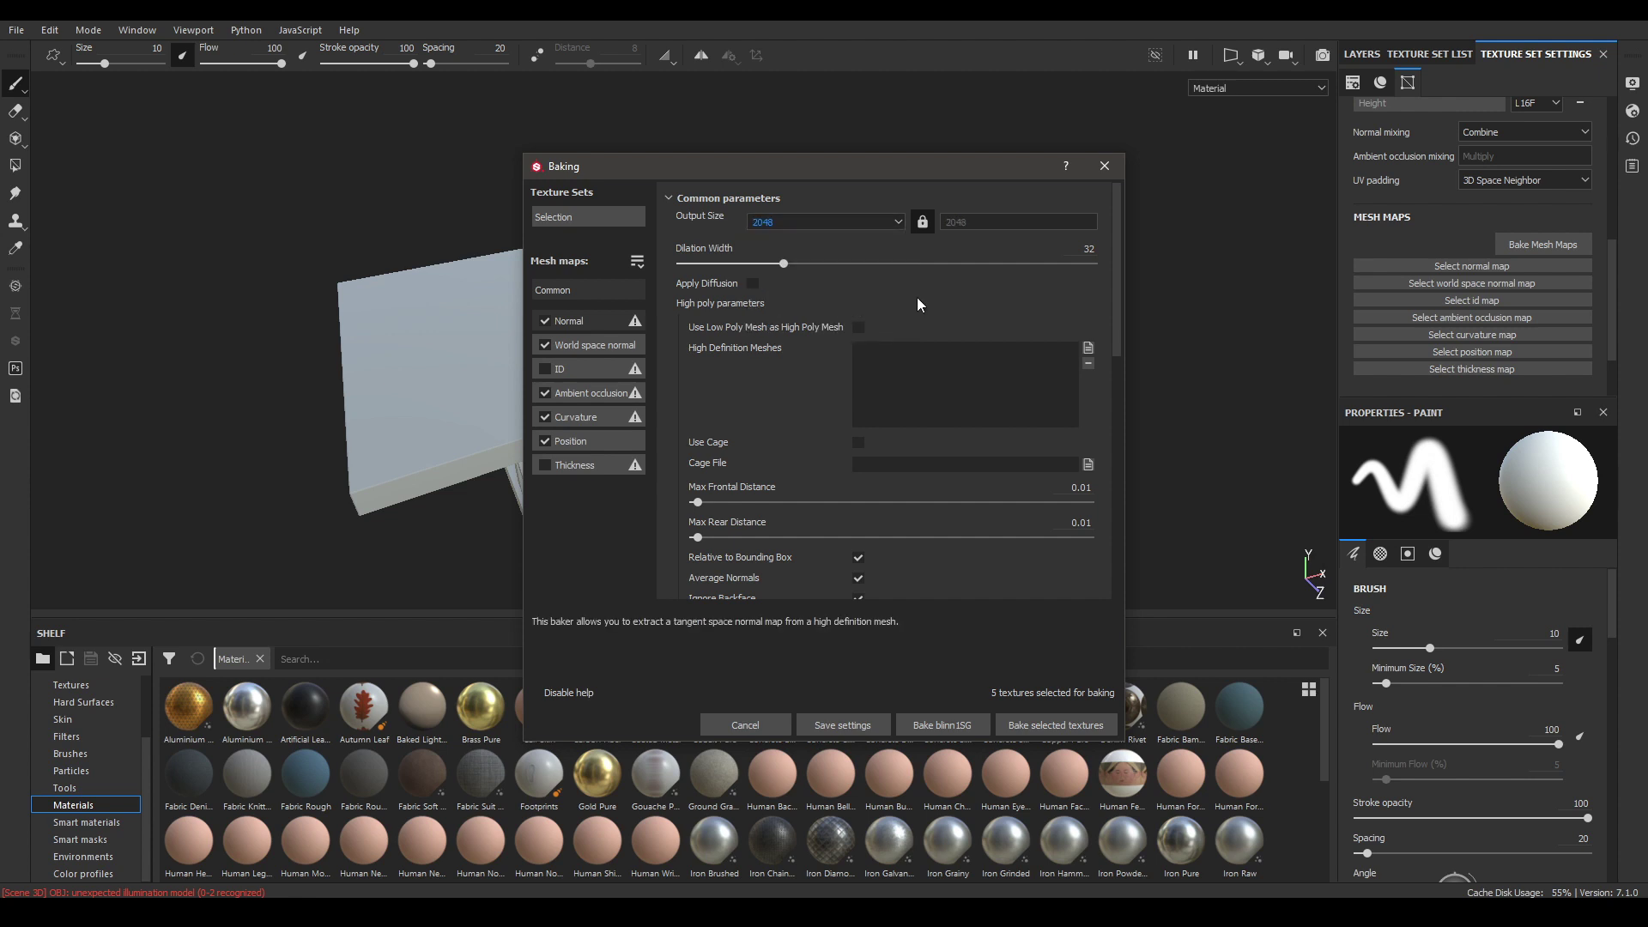
scroll(919, 364, "down", 3)
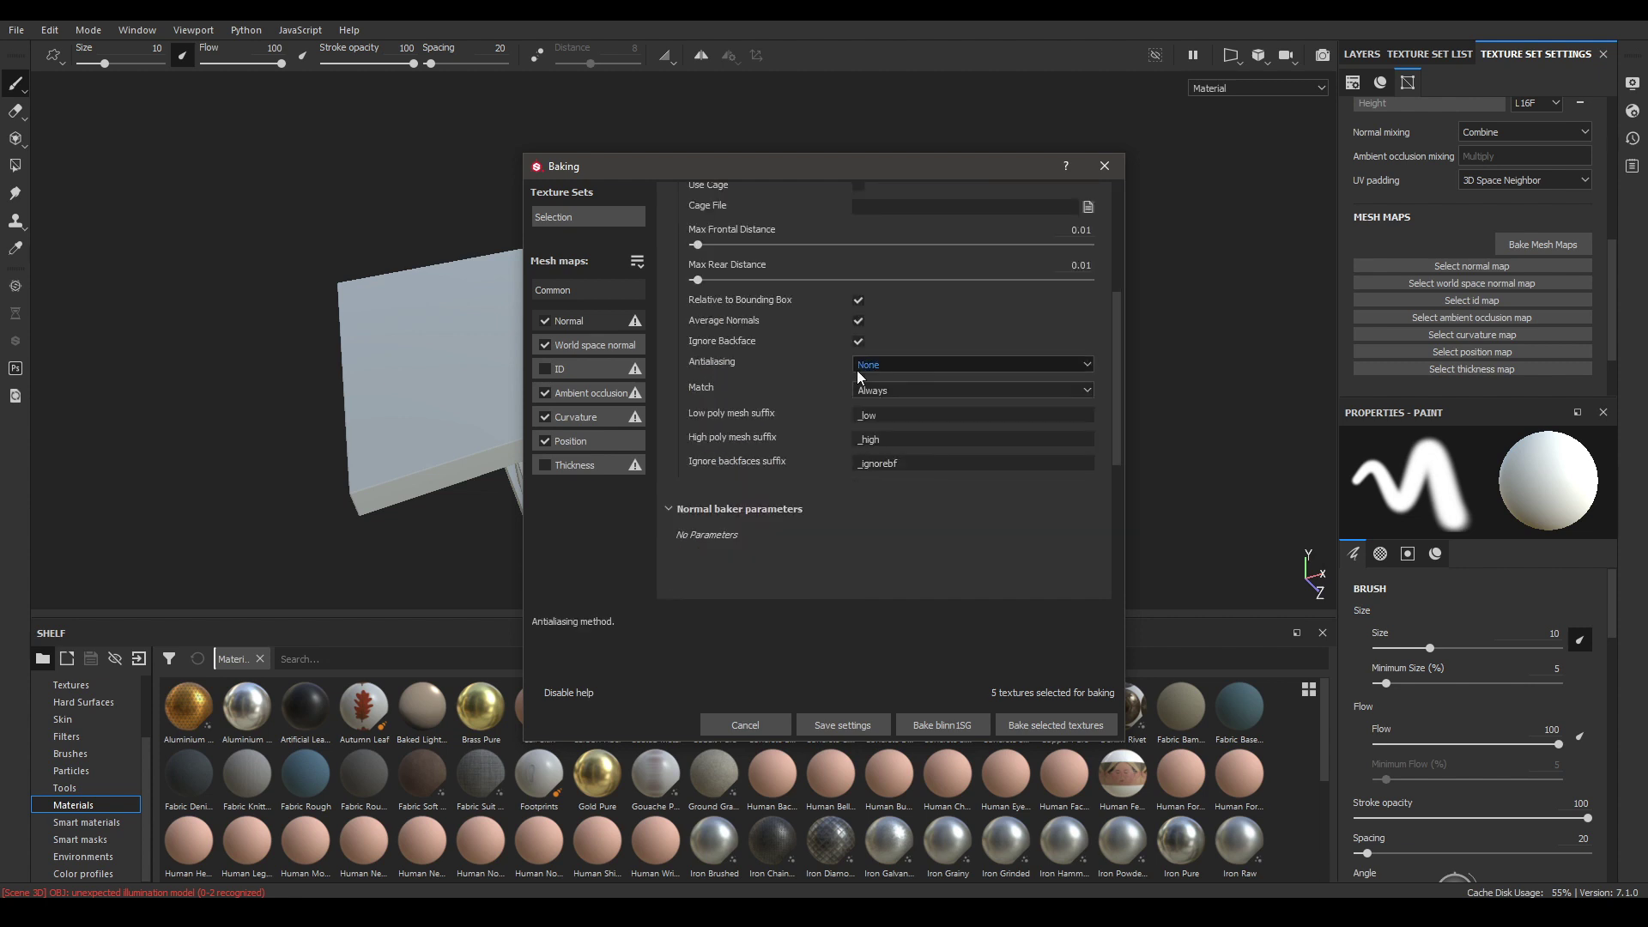
left_click(934, 367)
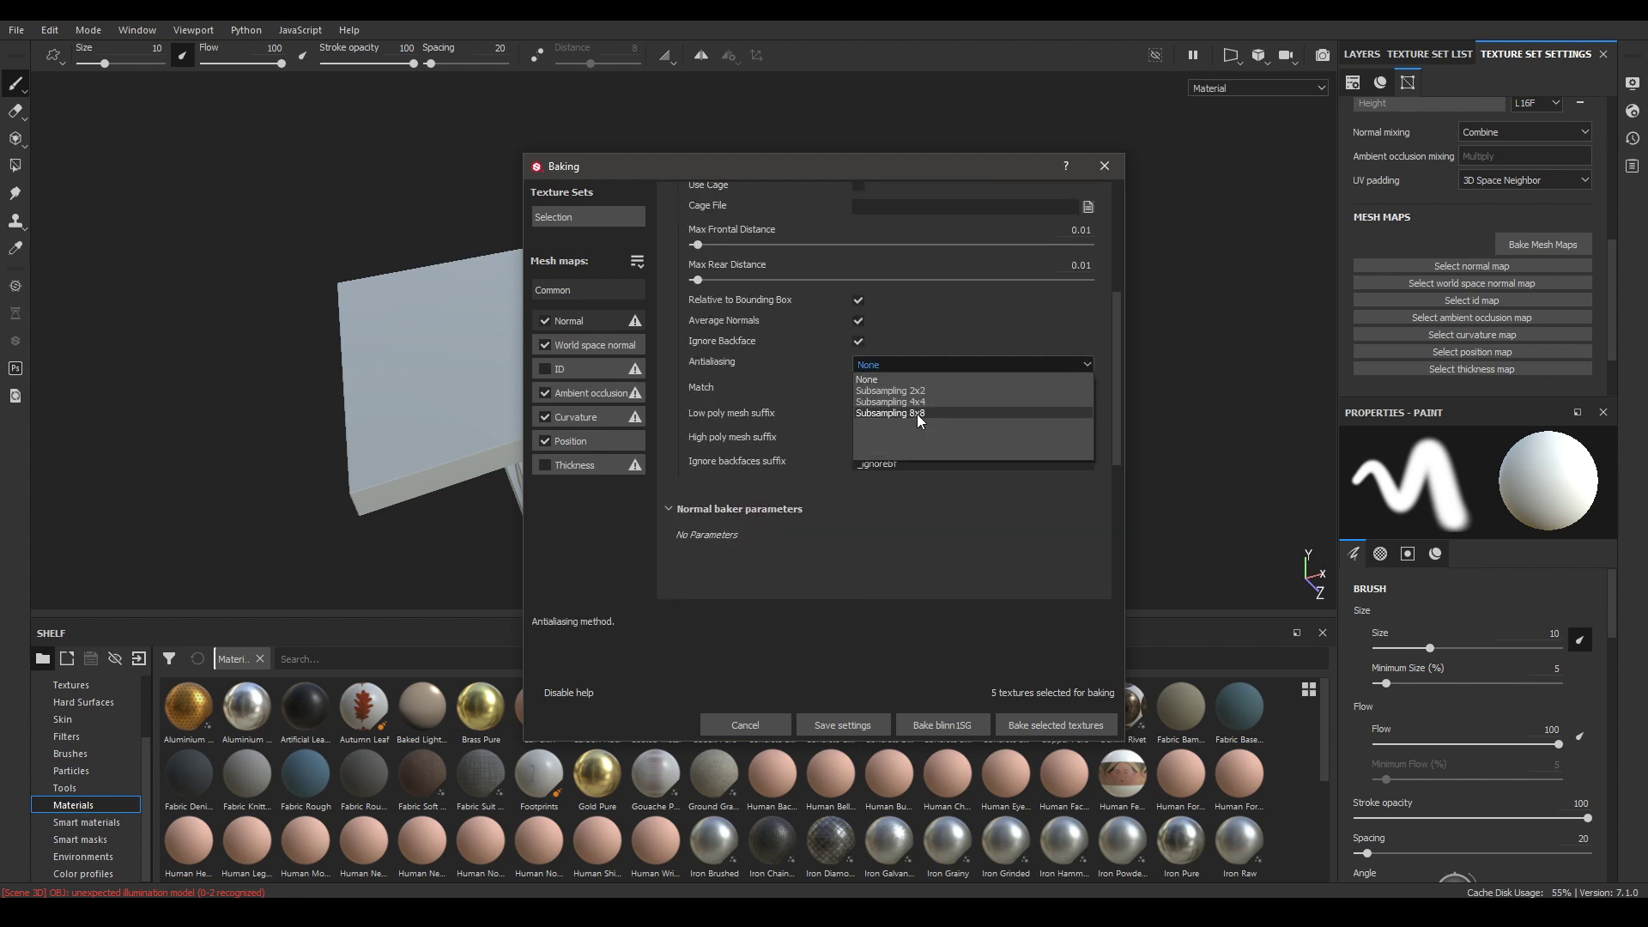
left_click(918, 403)
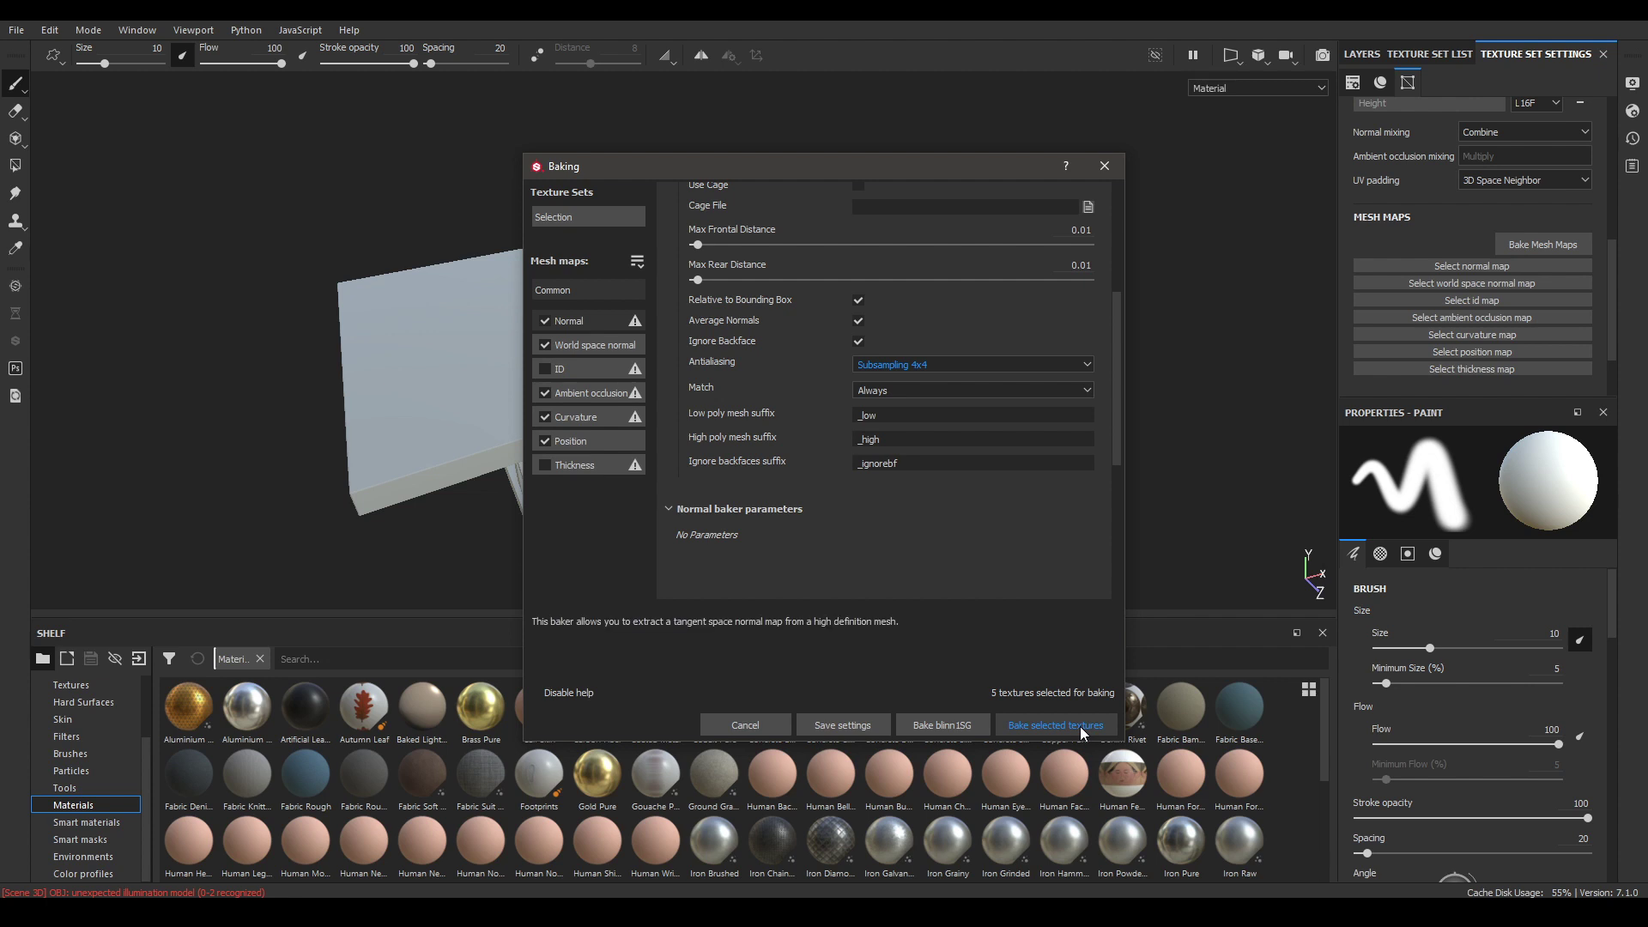
left_click(1054, 726)
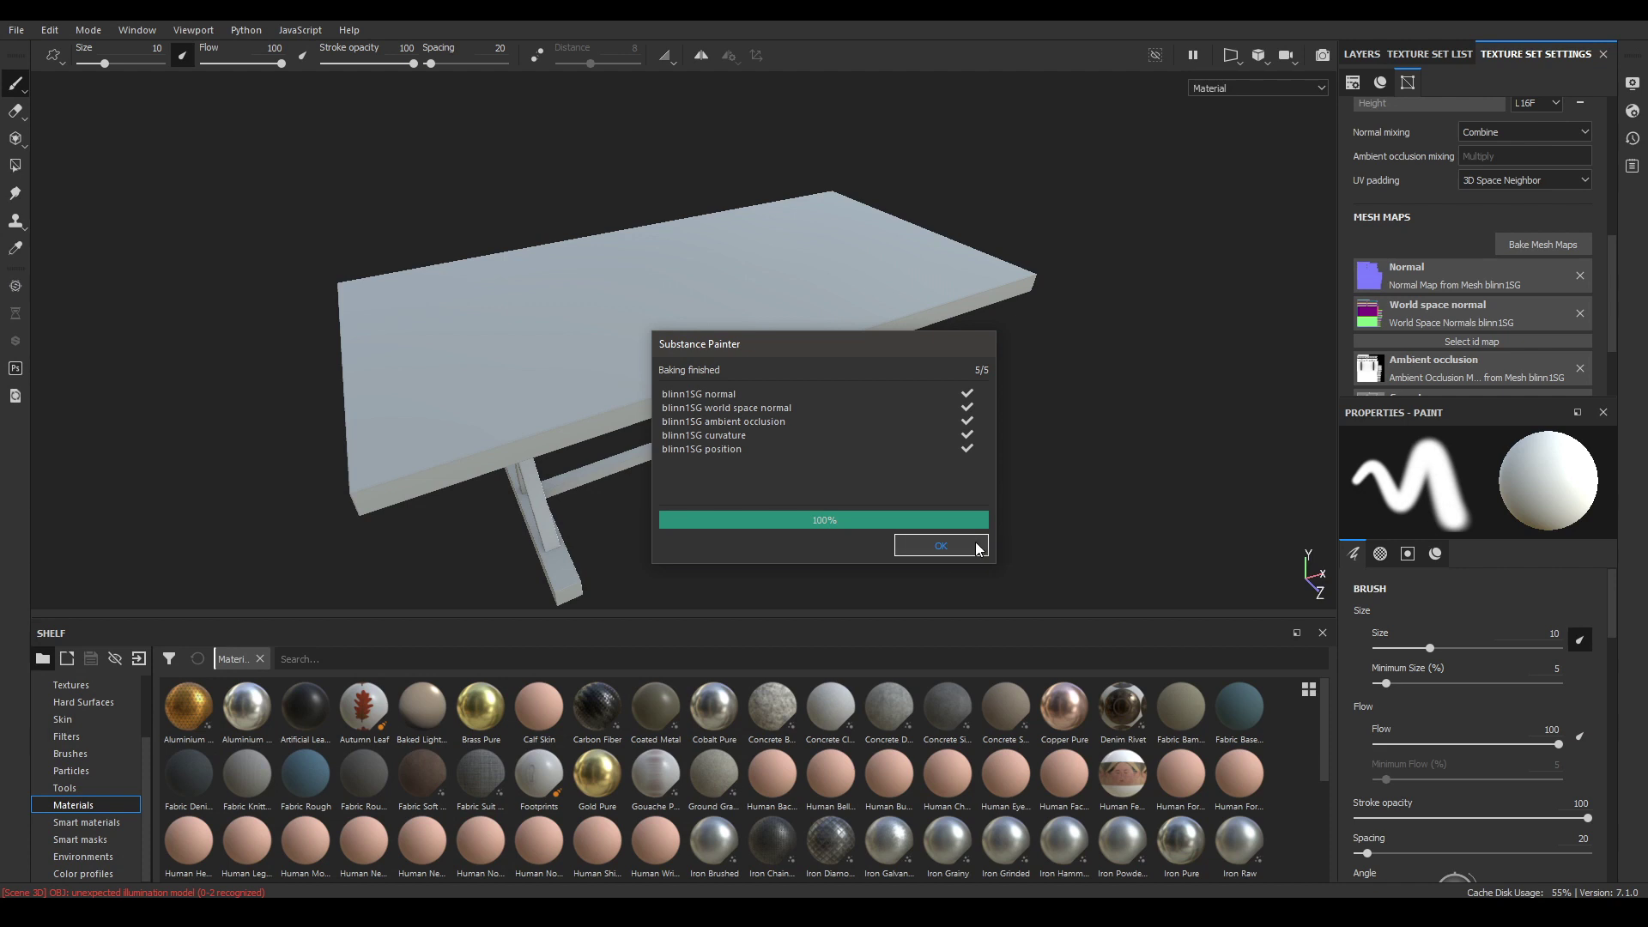
left_click(975, 547)
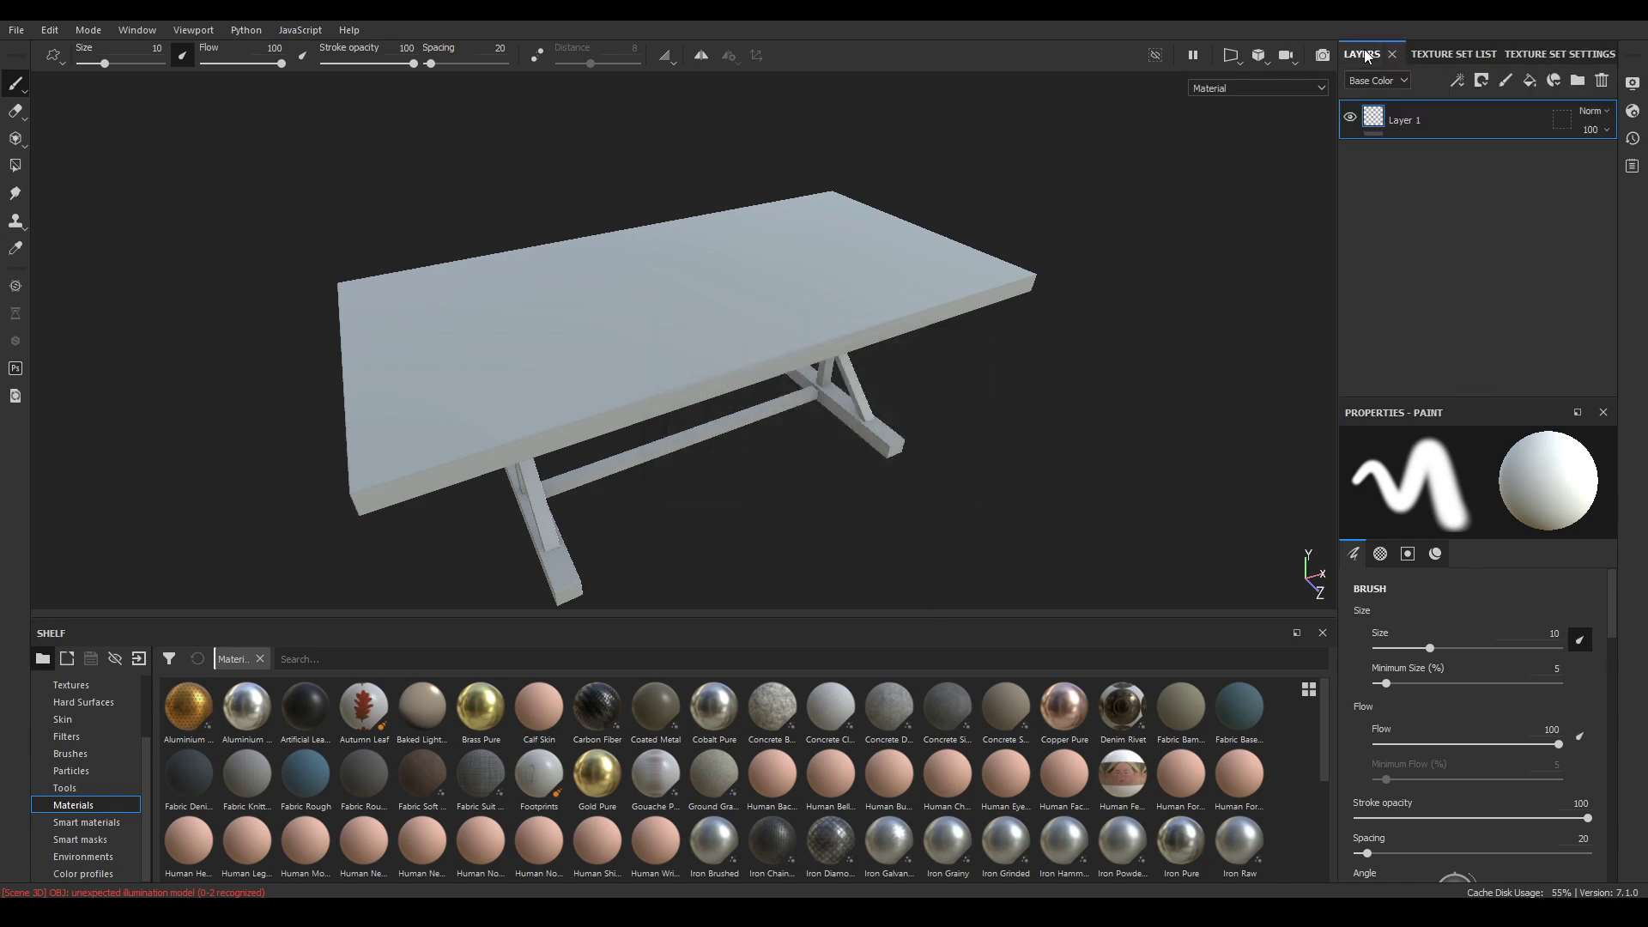
Delete the default Layer 1 and add the Wood American Cherry material as a fill layer
left_click(1601, 80)
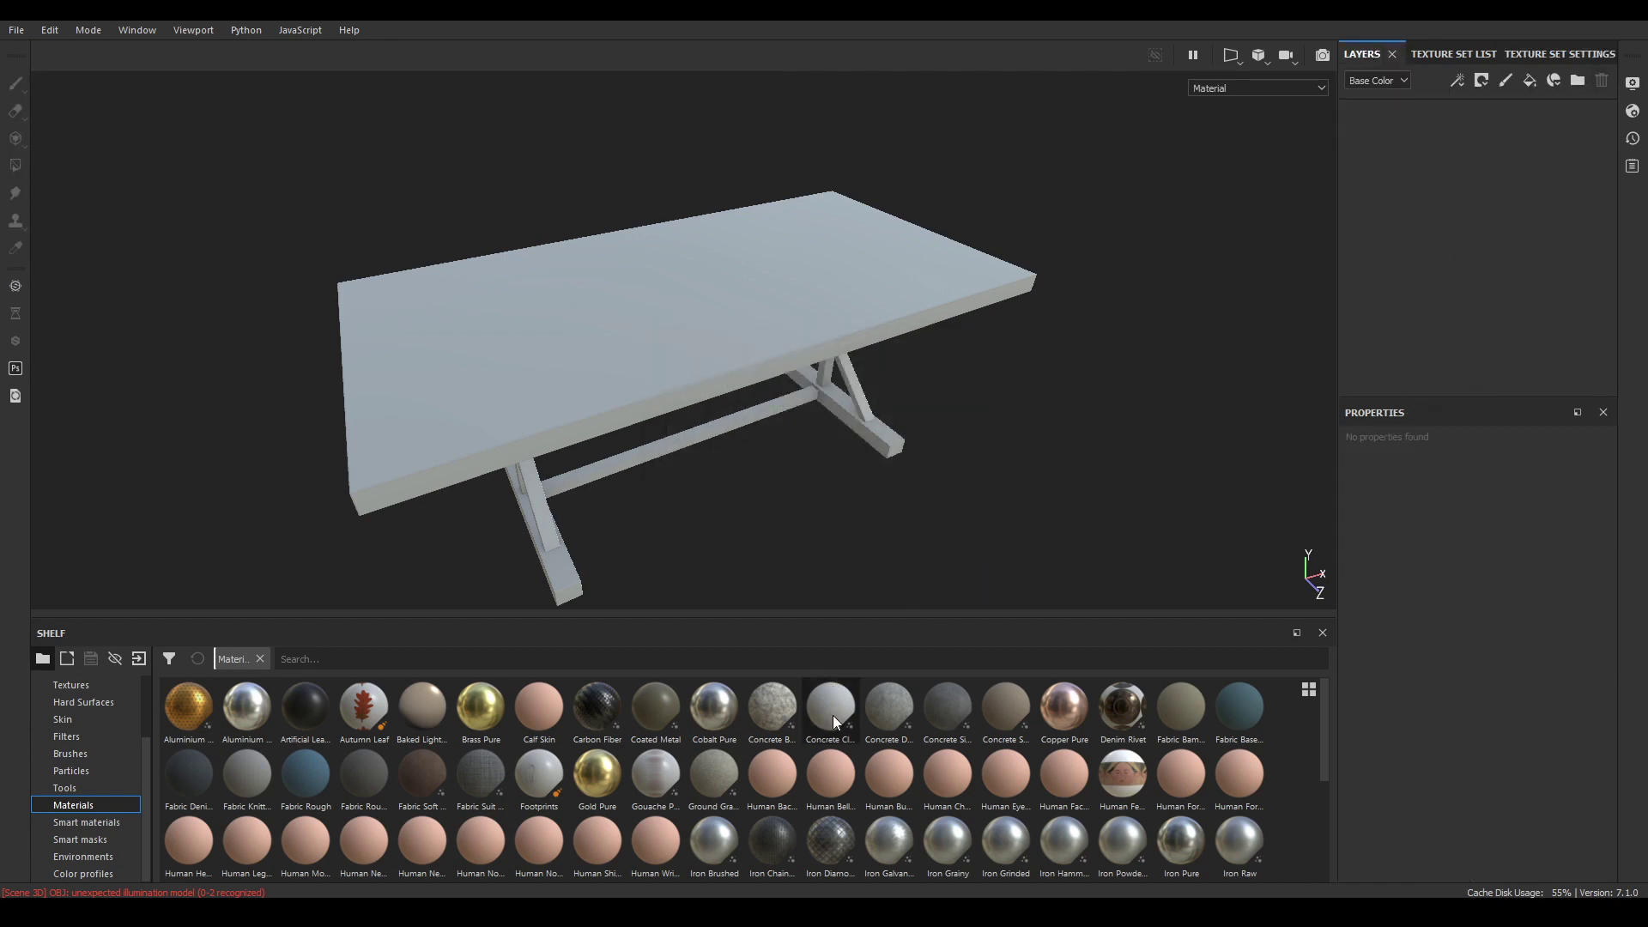
scroll(833, 714, "down", 3)
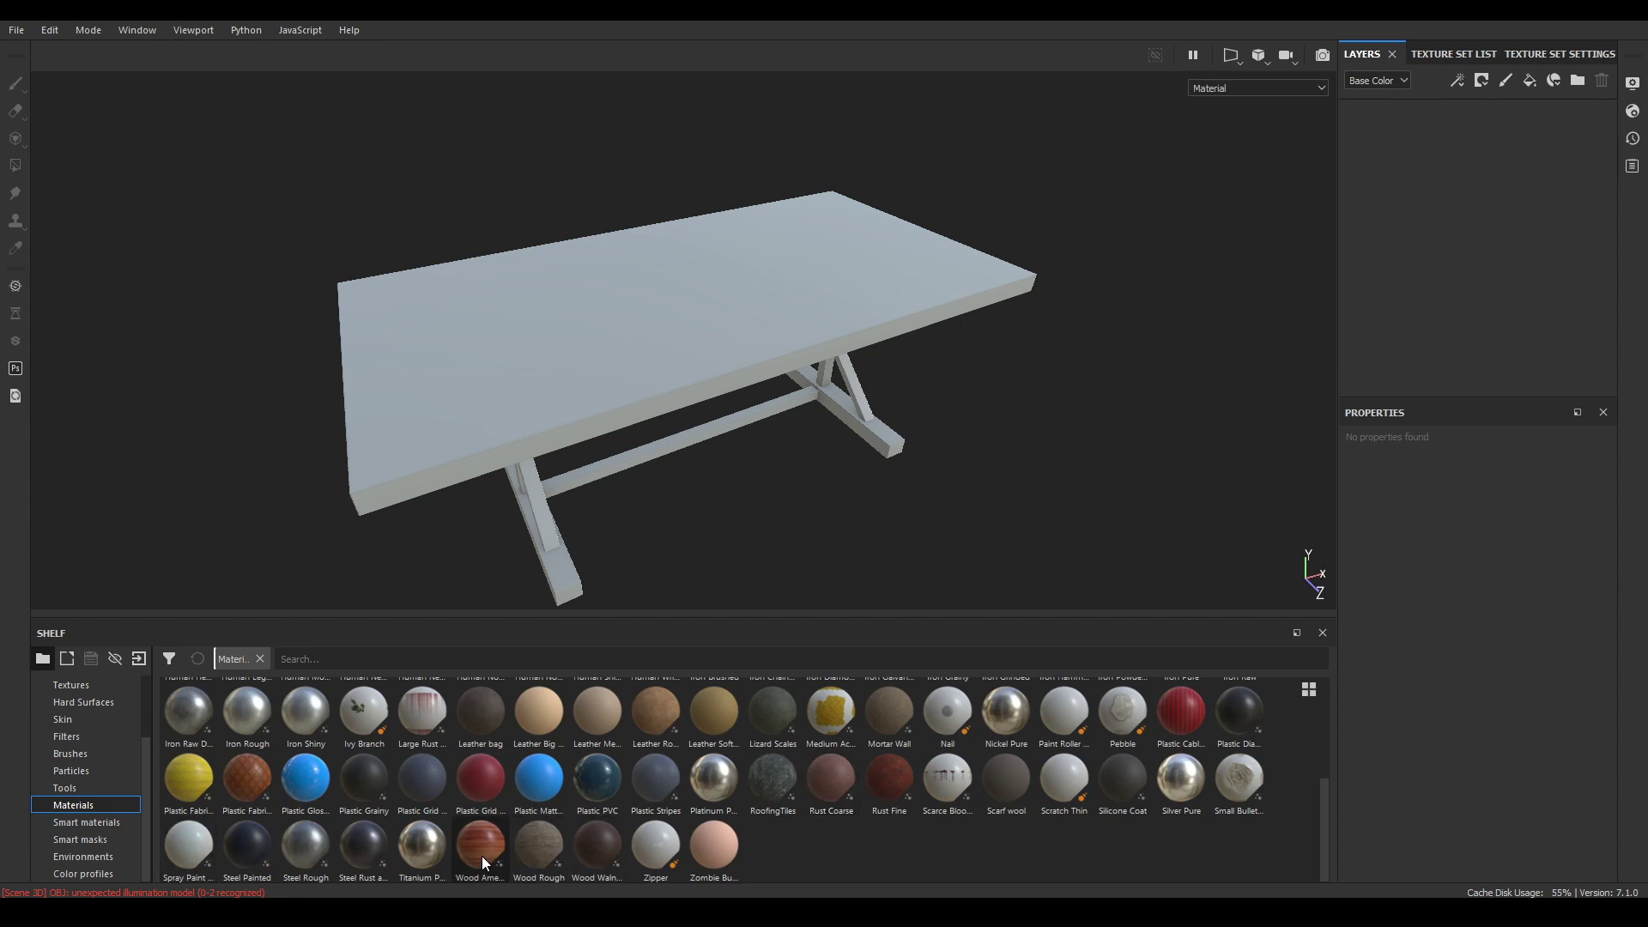
left_click_drag(482, 856, 1420, 176)
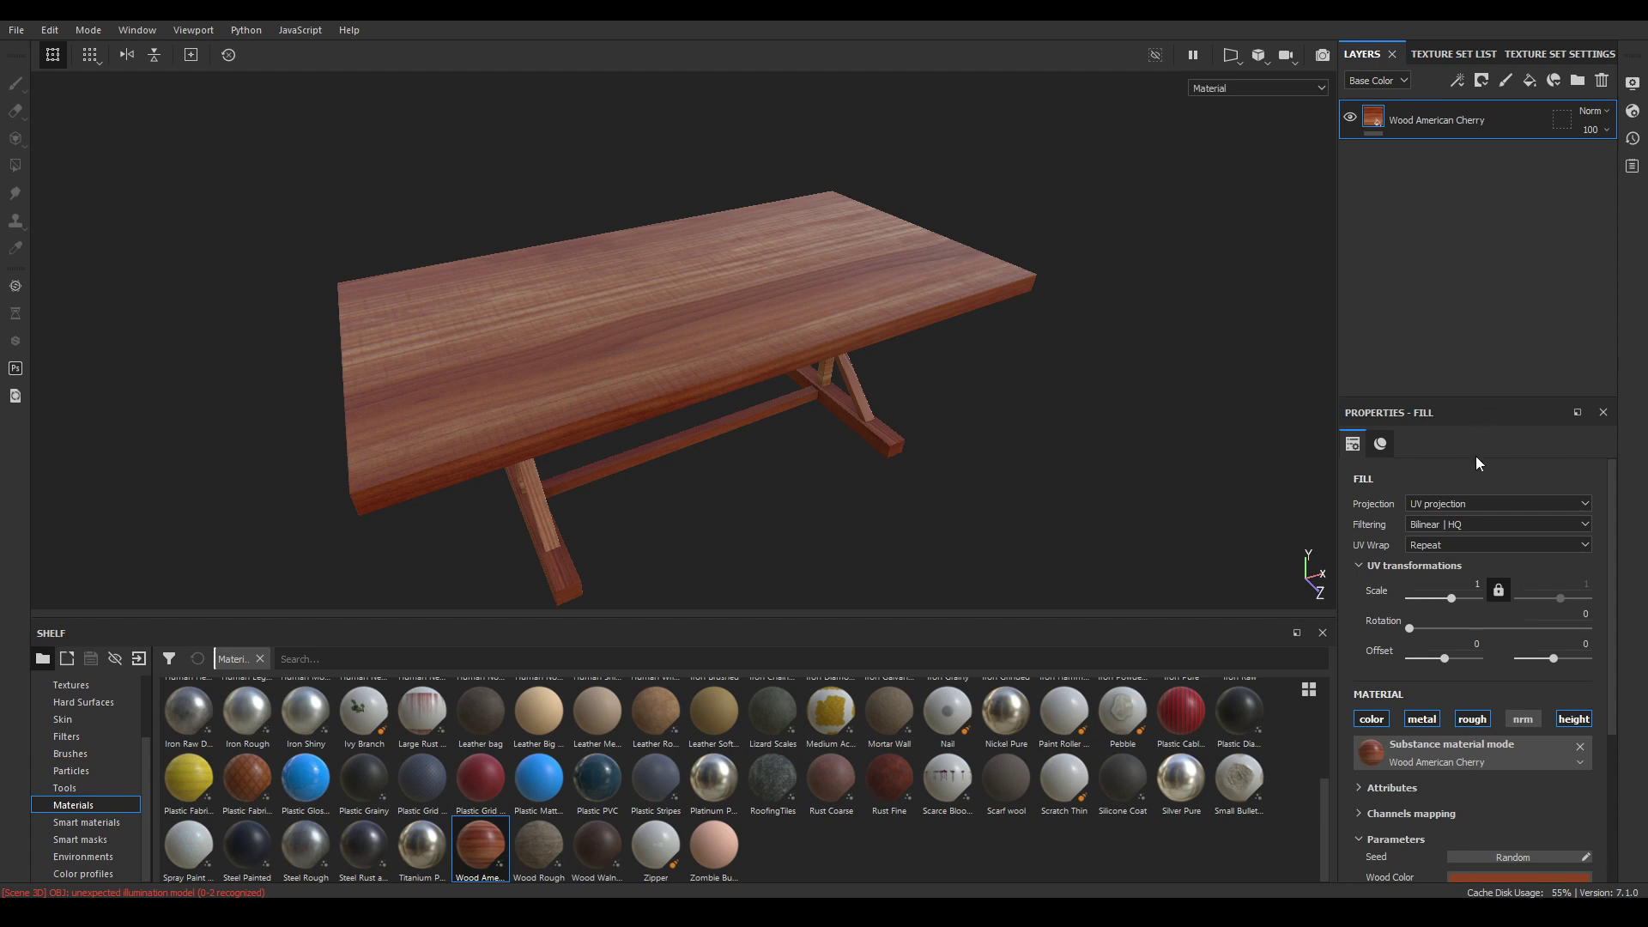
Change the Wood American Cherry layer's projection to Tri-planar projection
mouse_move(890, 338)
left_mouse_down("alt")
mouse_move(754, 320)
mouse_move(942, 286)
mouse_move(879, 338)
left_mouse_up("alt")
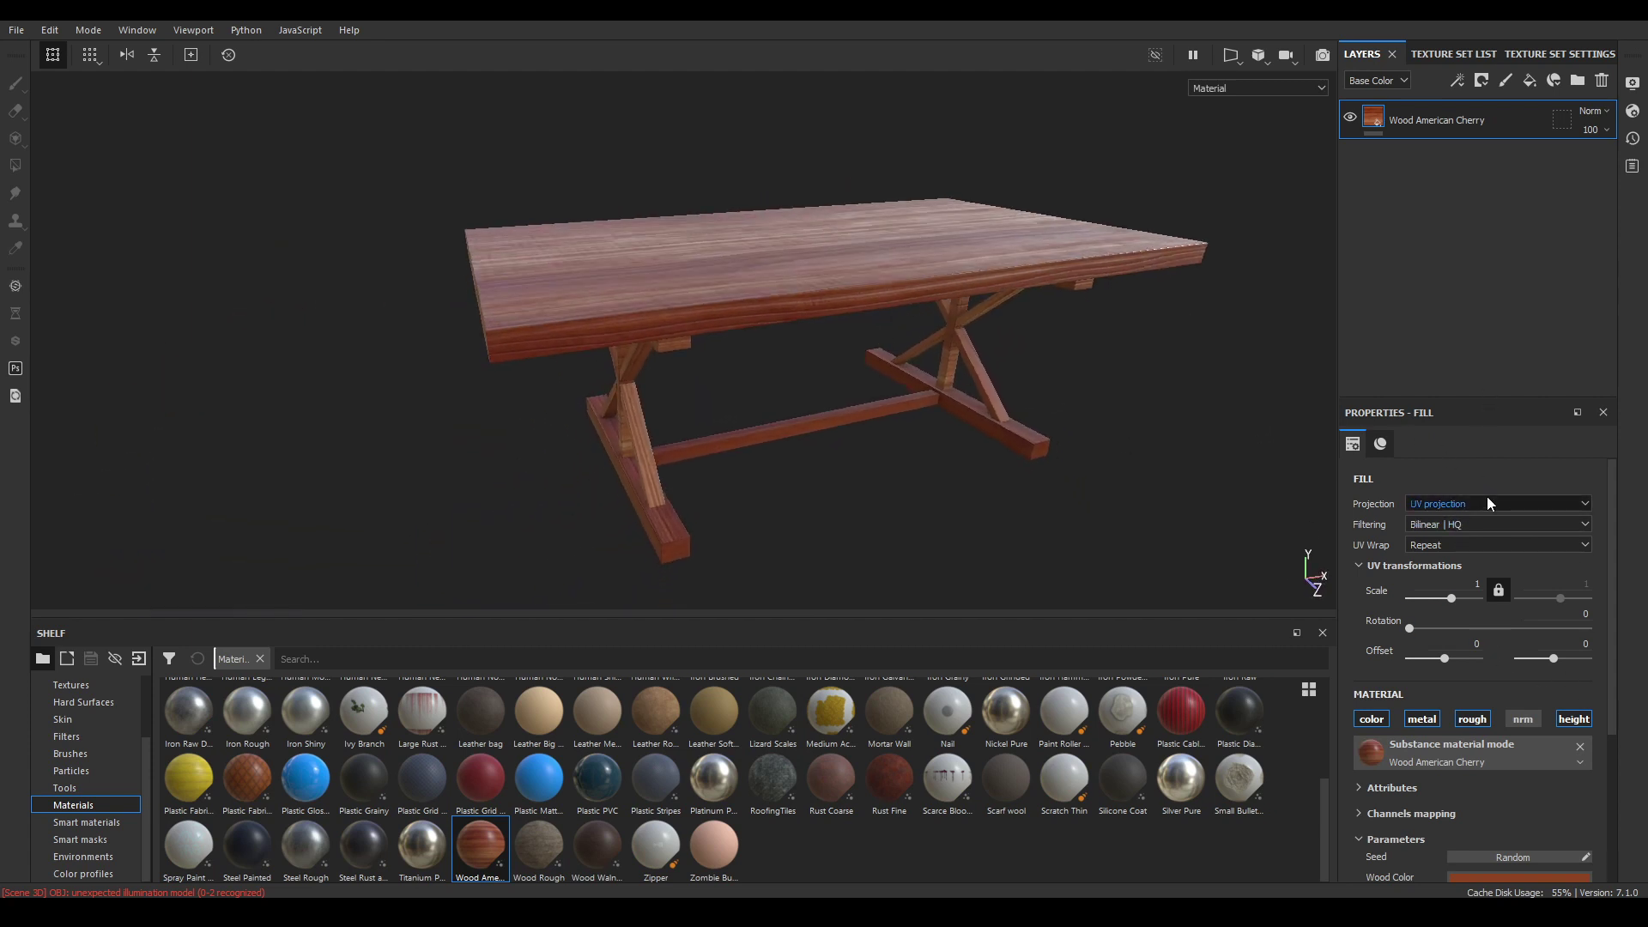
left_click(1461, 503)
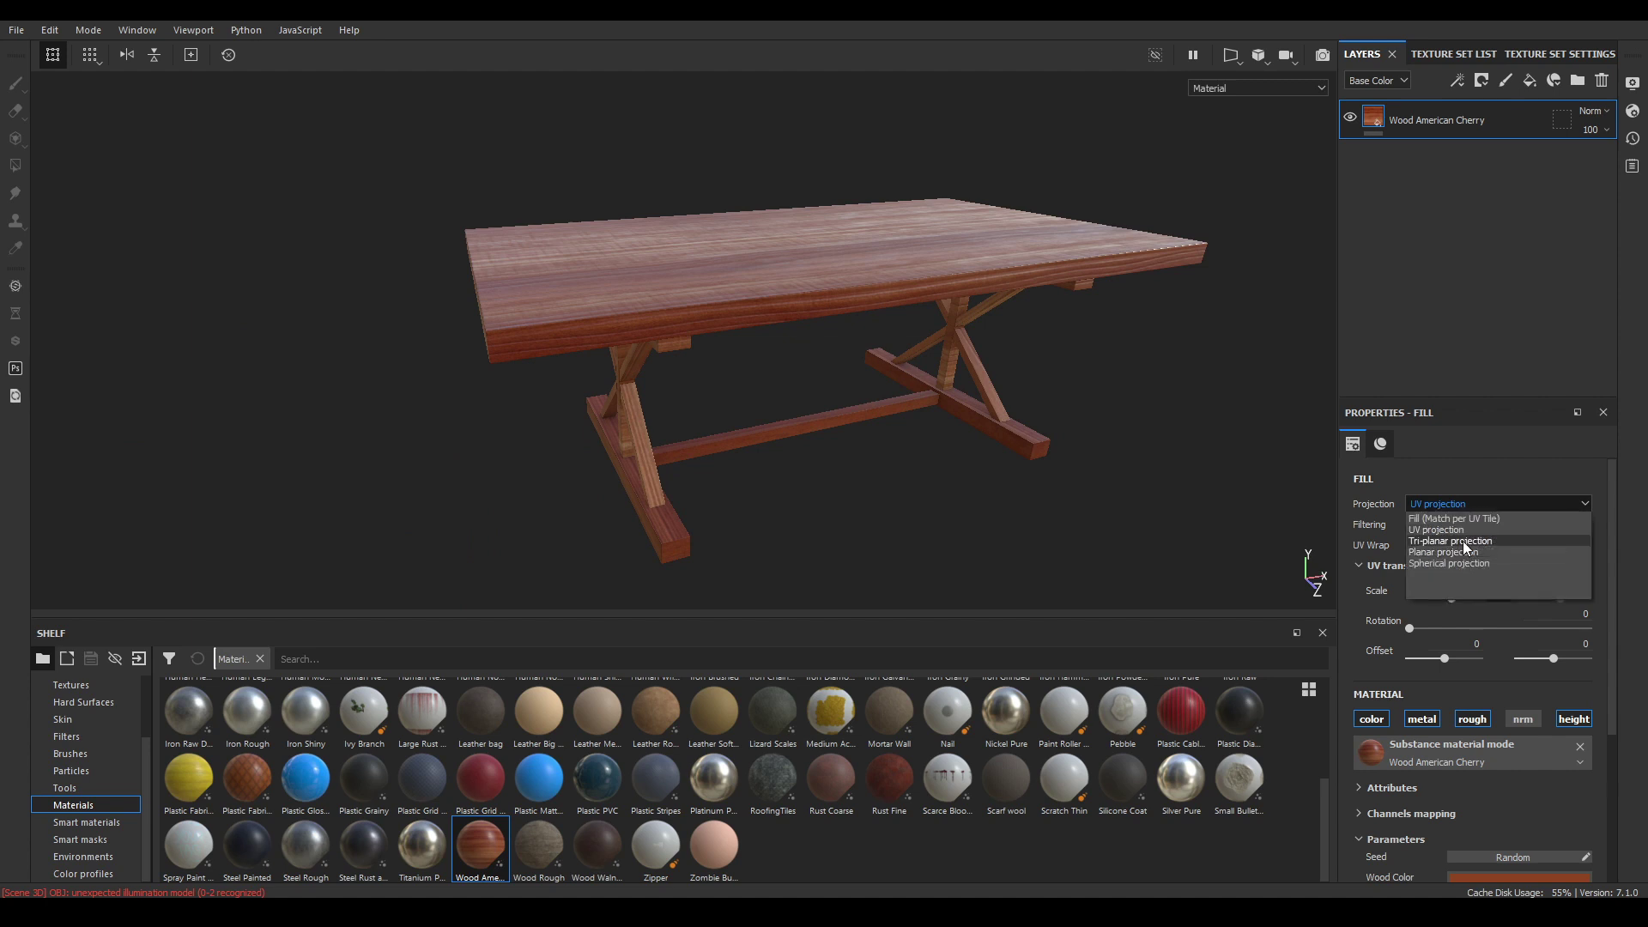
left_click(1463, 539)
left_click_drag(930, 463, 1027, 446, "alt")
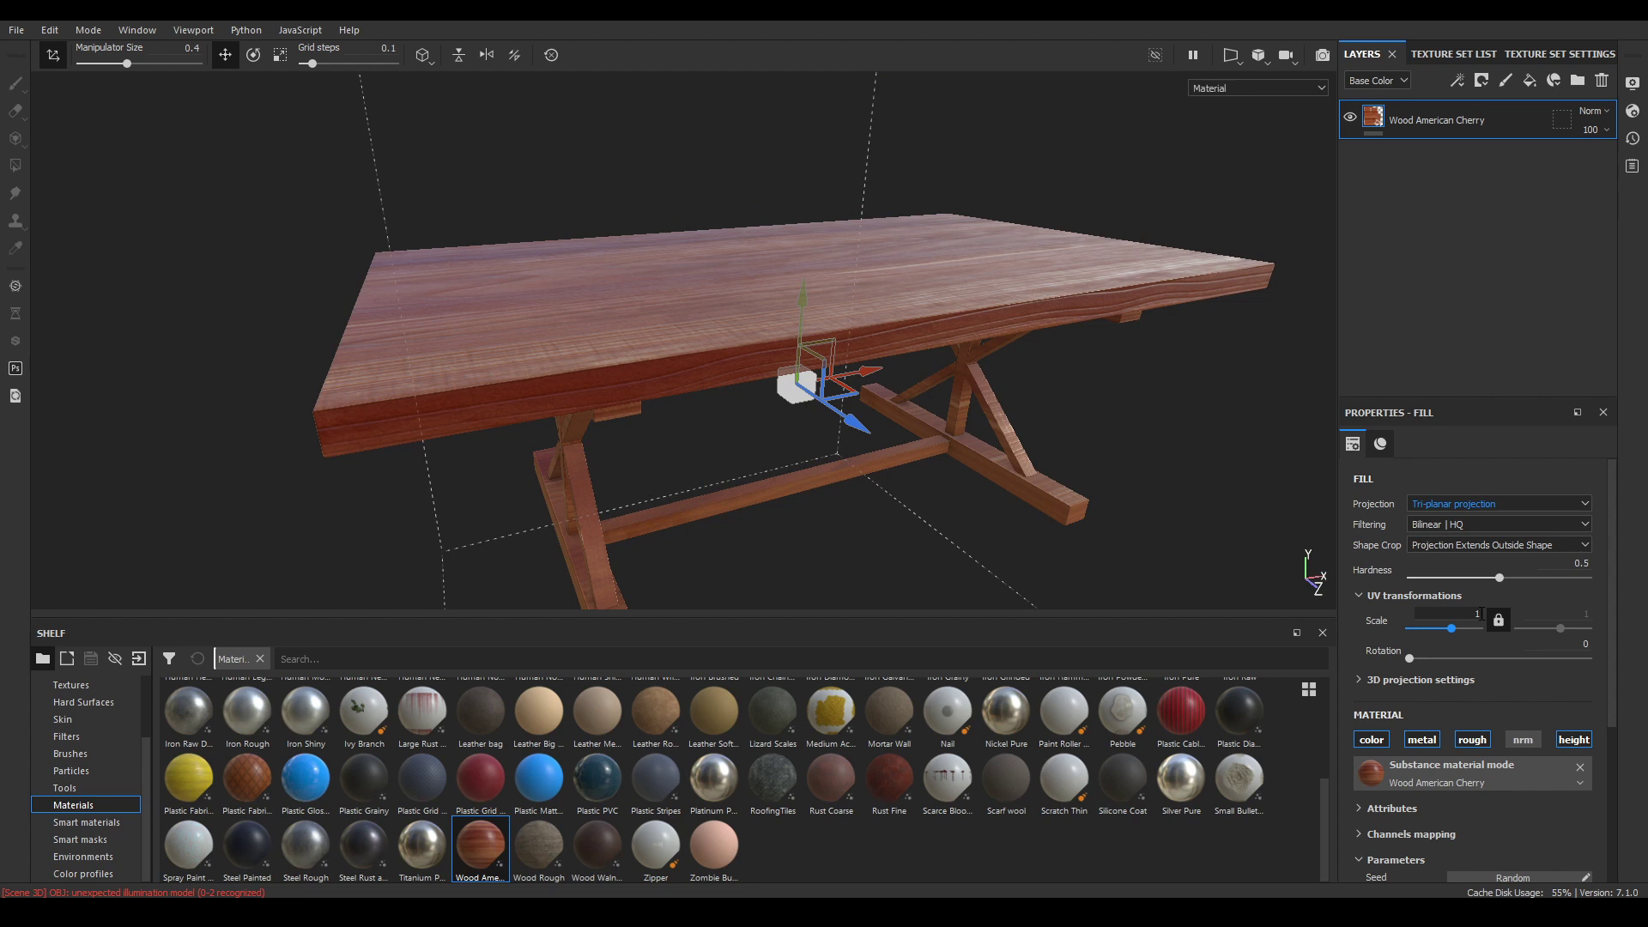
Set the UV scale of the Wood American Cherry fill to 4
left_click(1480, 614)
left_click(1478, 613)
left_click_drag(1454, 629, 1456, 631)
left_click(1479, 613)
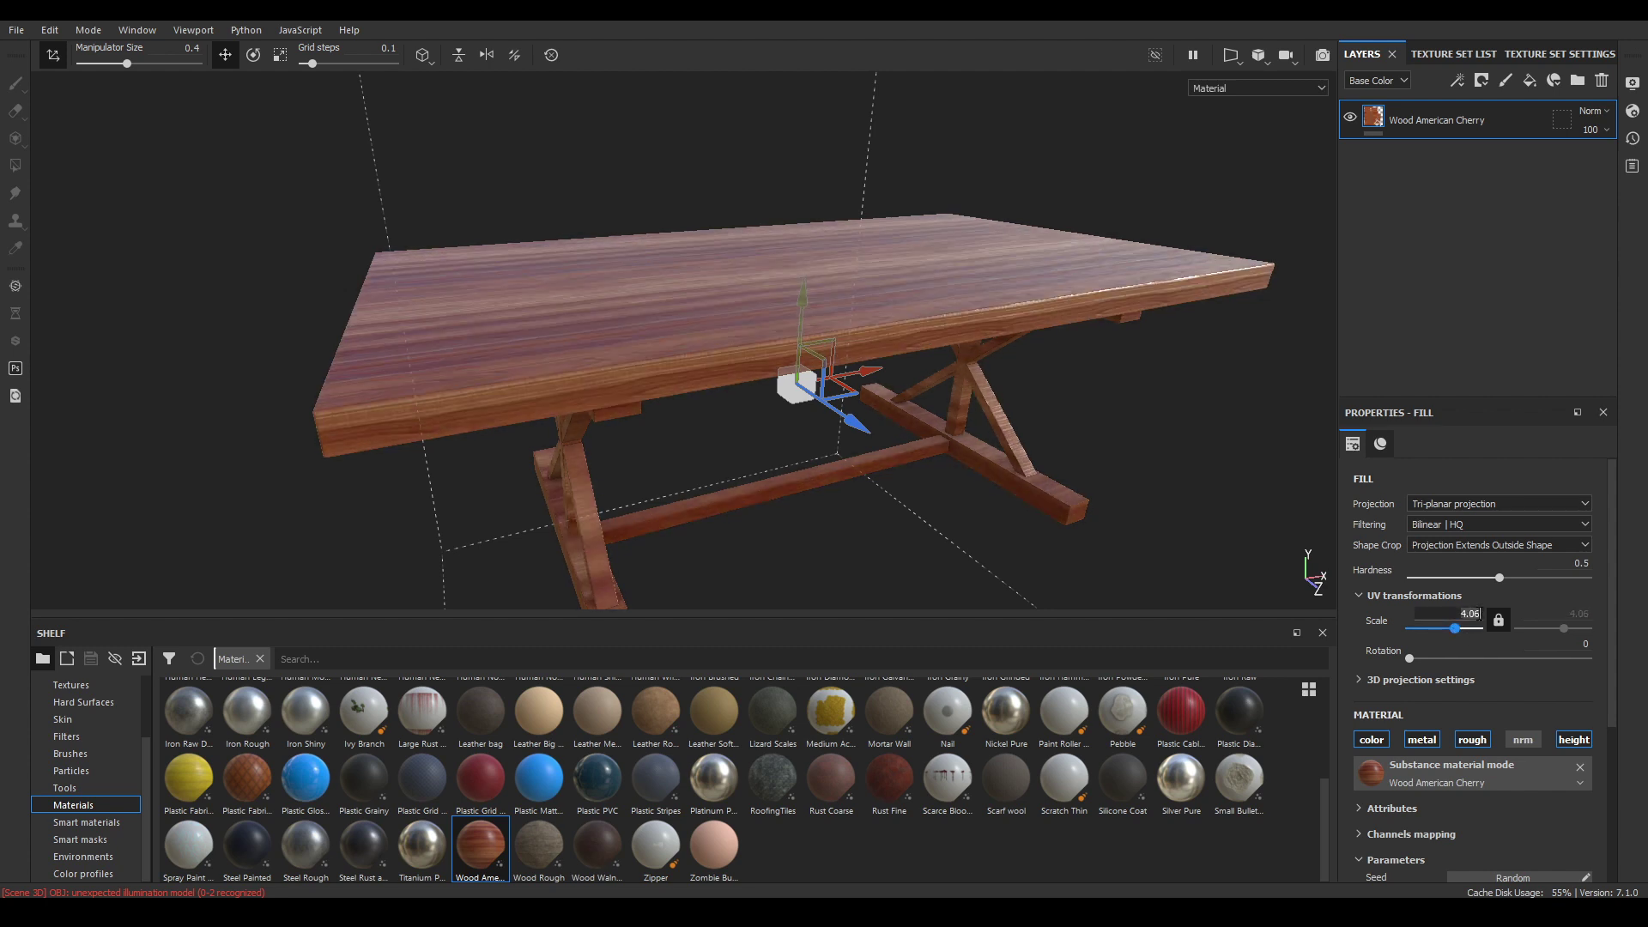
type("4")
key("Return")
Set the Wood Roughness of the Wood American Cherry material to 0.6
left_click_drag(867, 376, 997, 390, "alt")
right_click_drag(1085, 499, 1037, 378, "alt")
middle_click_drag(1037, 379, 858, 62, "alt")
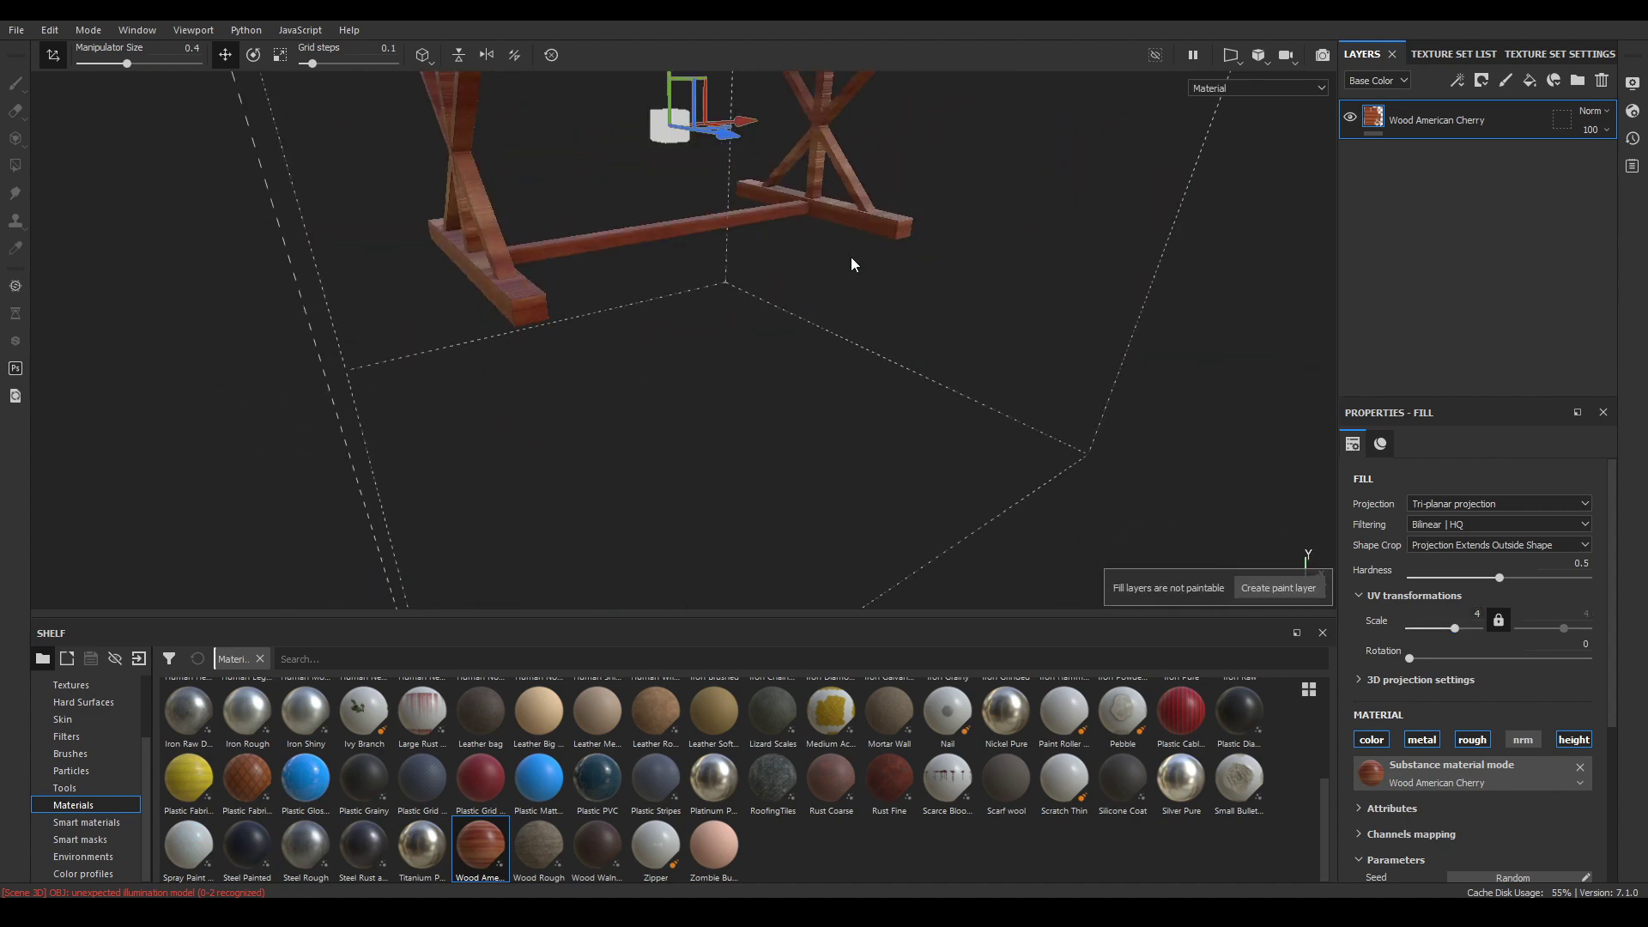
left_click_drag(854, 264, 838, 213, "alt")
middle_click_drag(839, 214, 911, 303, "alt")
left_click_drag(912, 302, 799, 261, "alt")
middle_click_drag(801, 284, 794, 222, "alt")
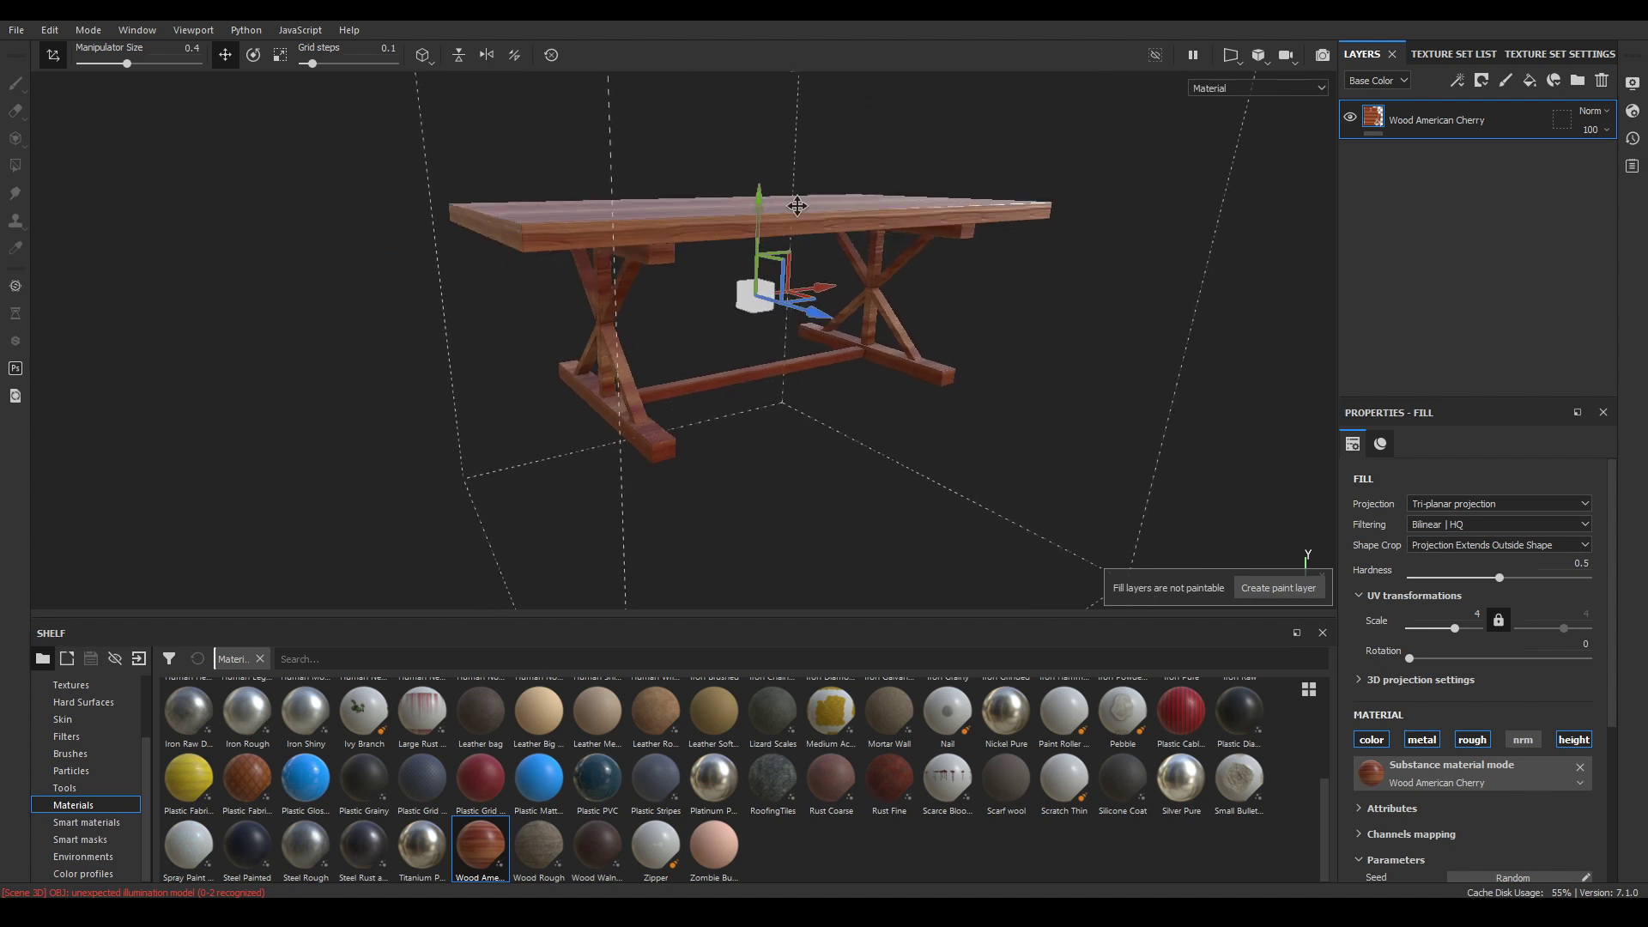
scroll(1583, 471, "down", 4)
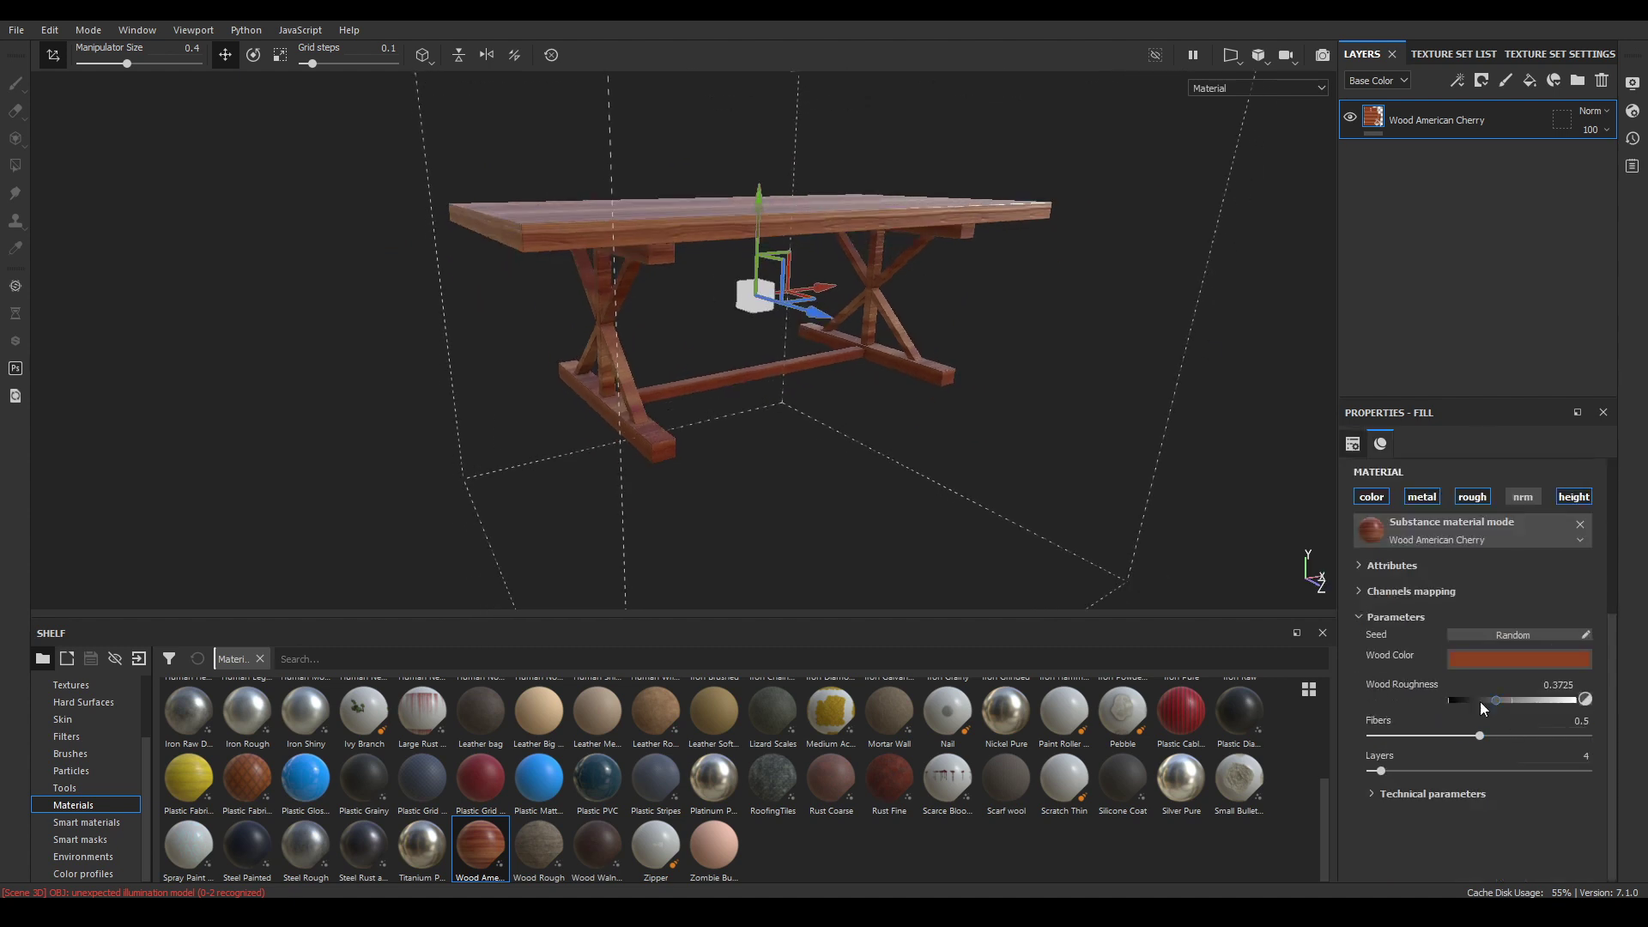
left_click(1569, 684)
type("0.")
type("6")
key("Return")
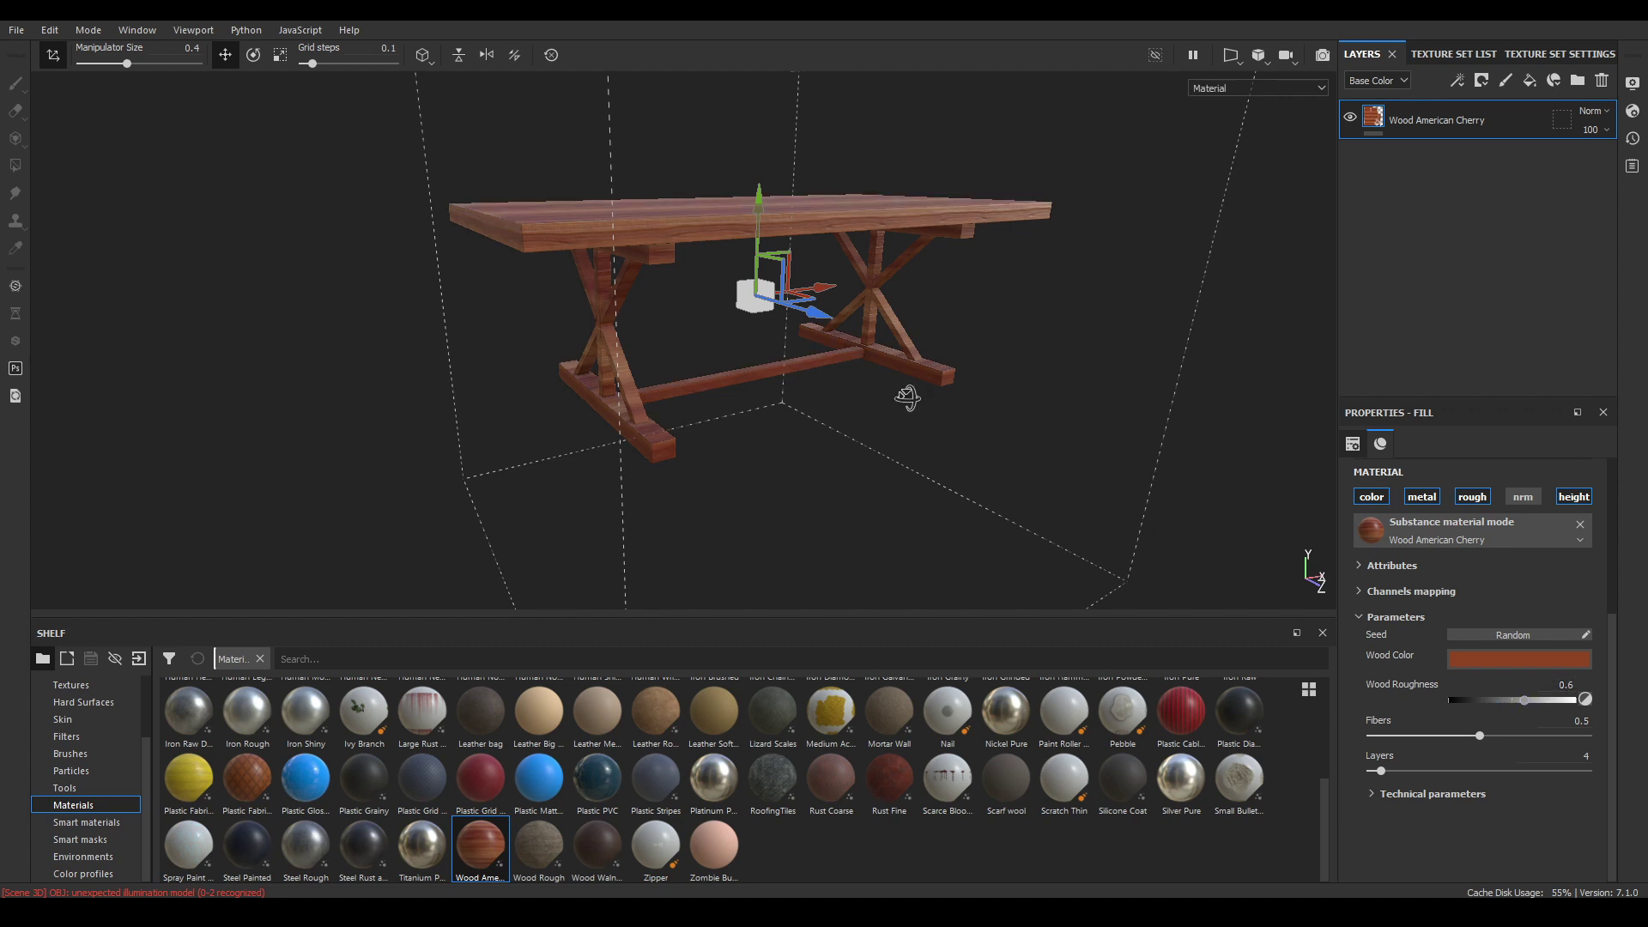
Darken the Wood Color of the Wood American Cherry material to a deep reddish brown
left_click_drag(907, 398, 871, 499, "alt")
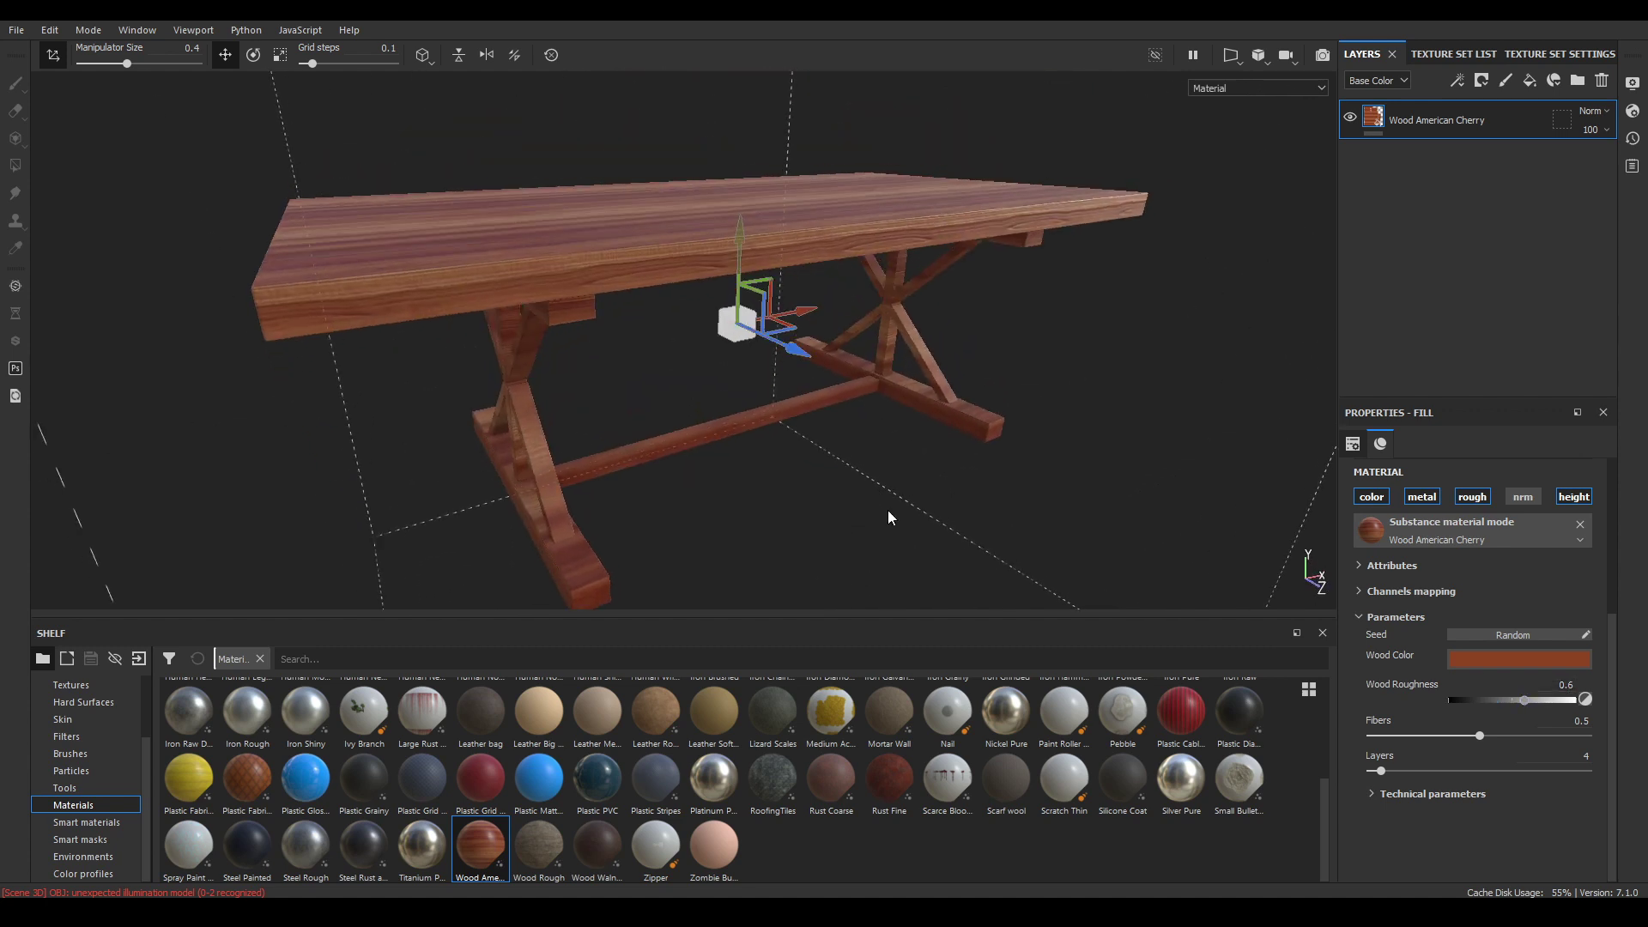
left_click(1467, 663)
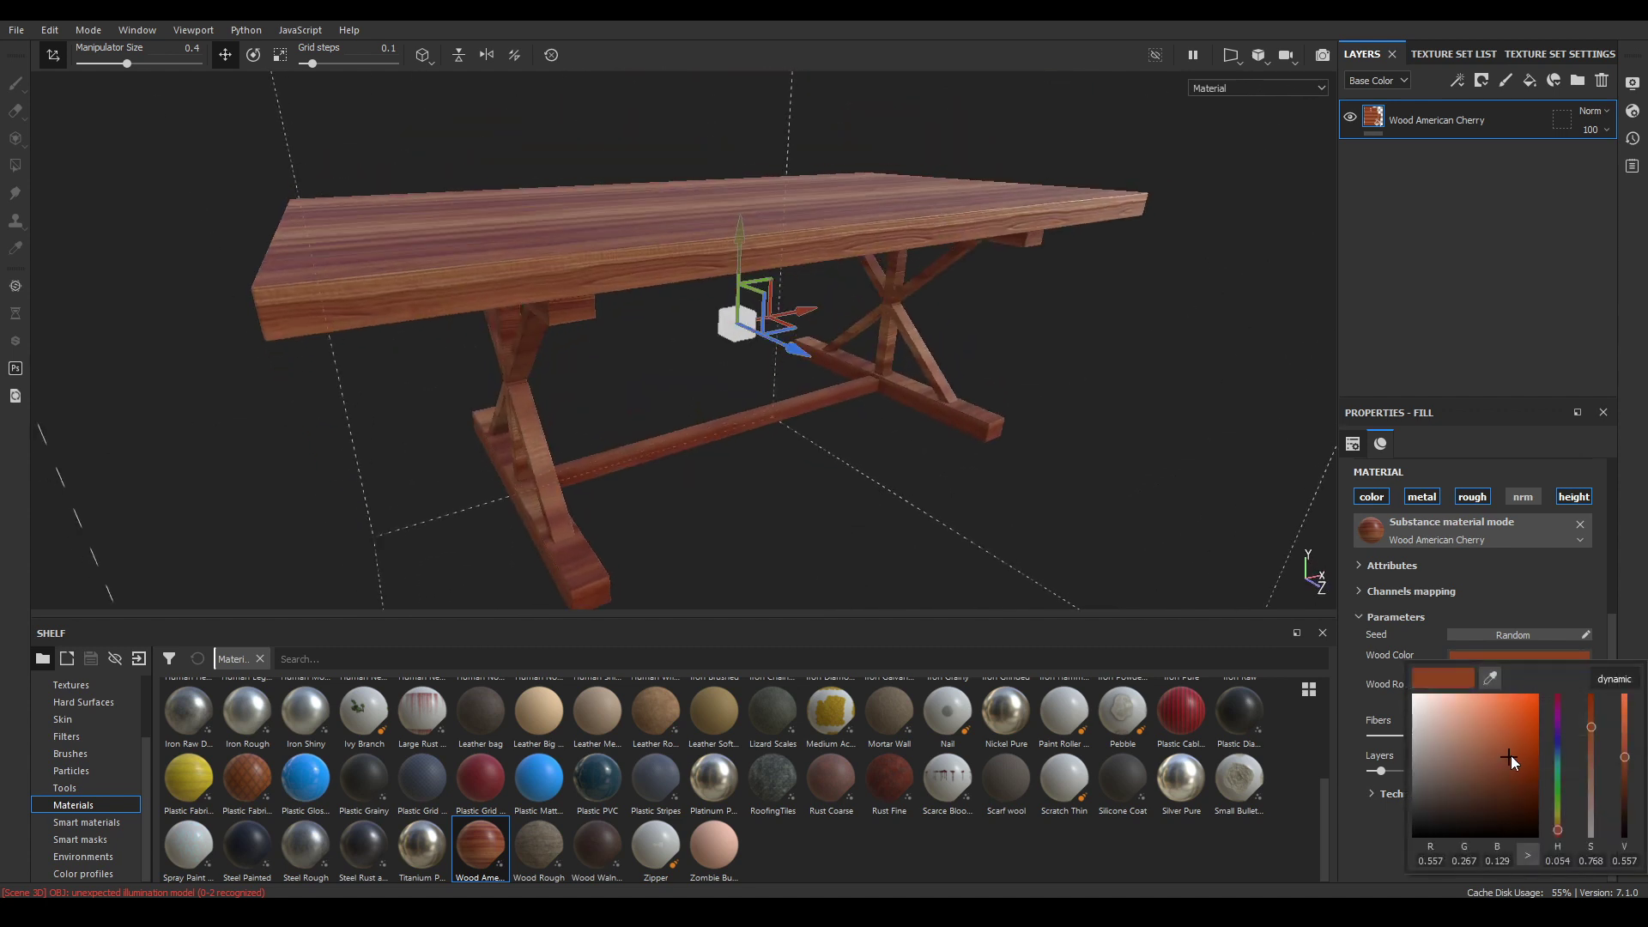
left_click_drag(1508, 756, 1505, 773)
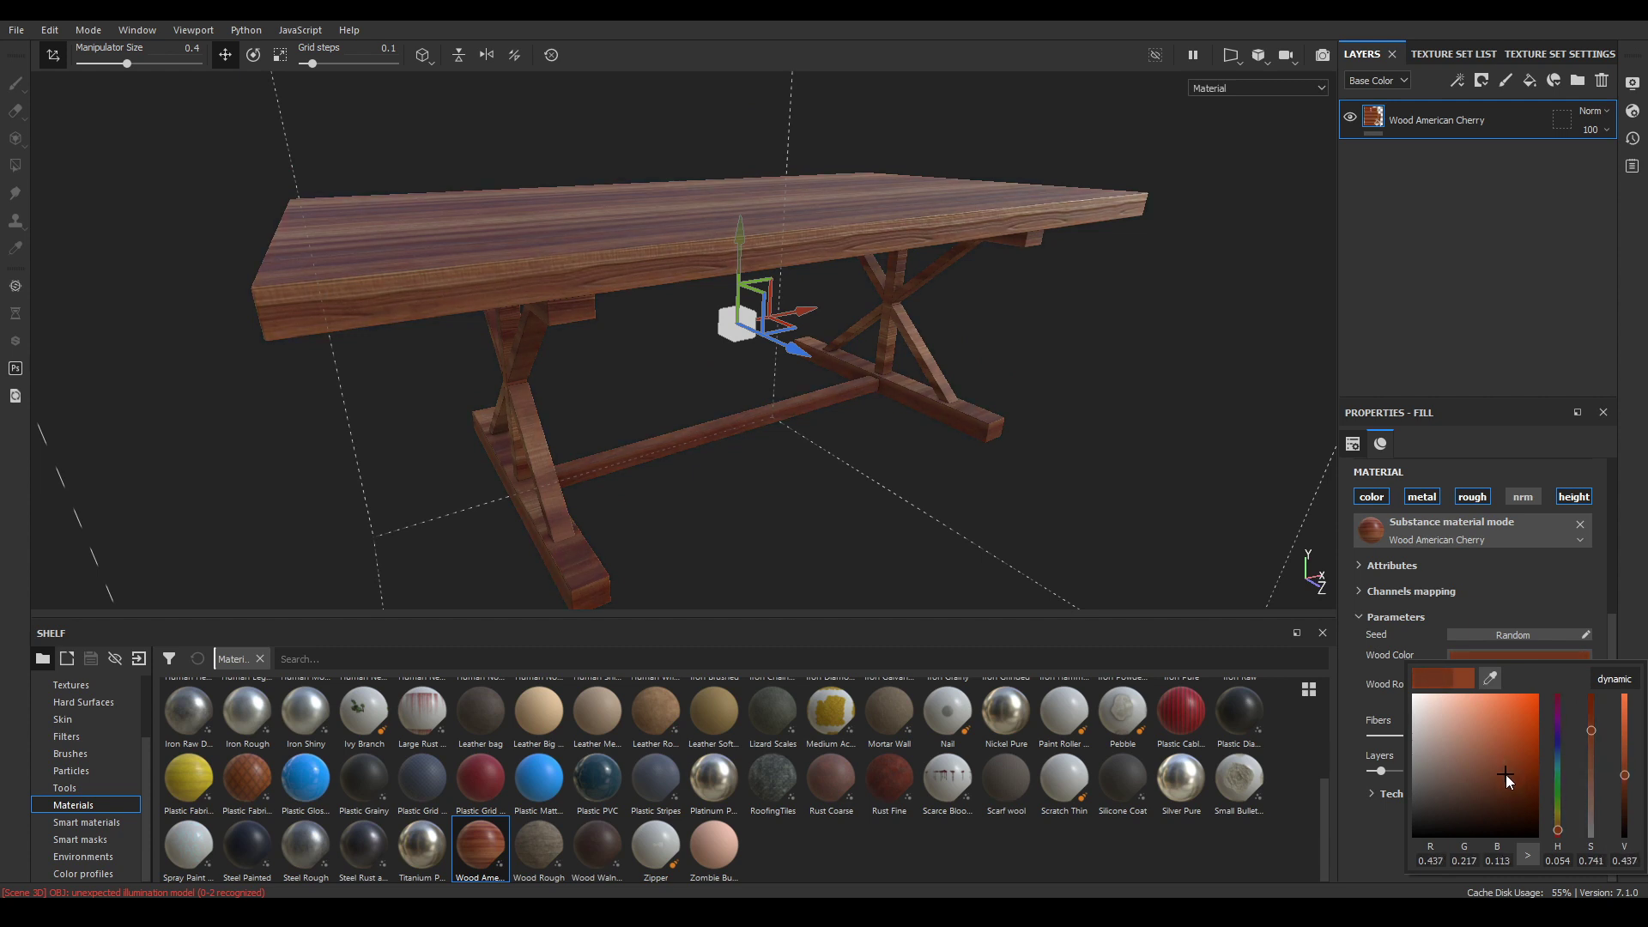
left_click_drag(979, 471, 908, 455, "alt")
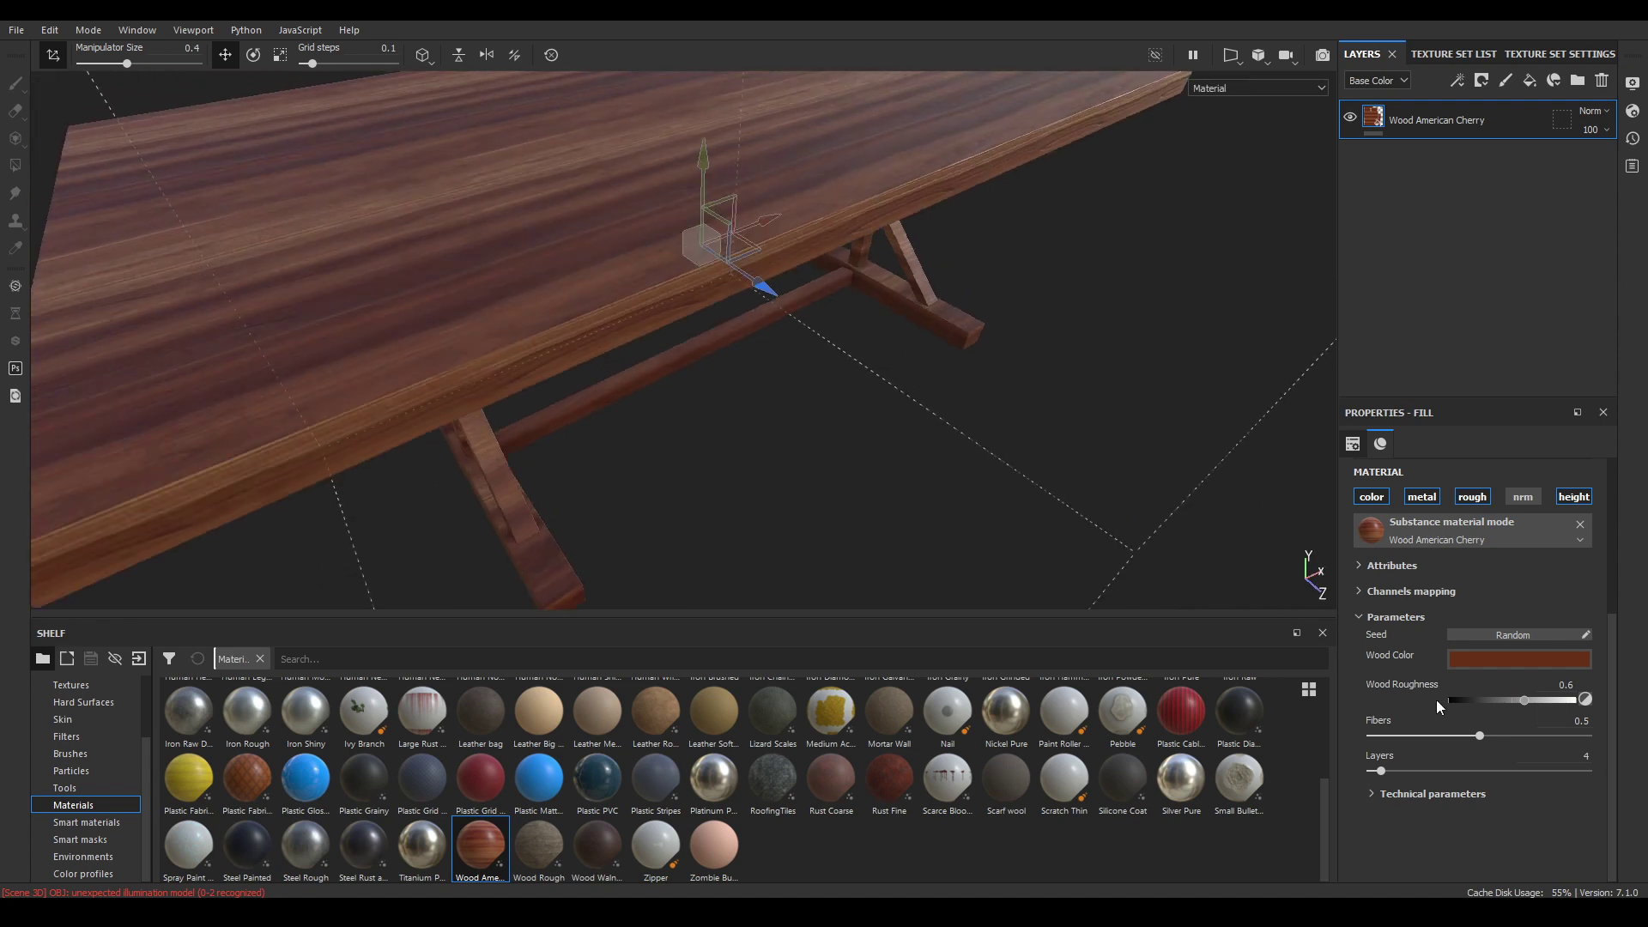
left_click(1509, 661)
left_click_drag(1505, 779, 1506, 785)
mouse_move(944, 429)
left_mouse_down("alt")
mouse_move(625, 231)
mouse_move(655, 132)
mouse_move(728, 309)
mouse_move(720, 395)
mouse_move(666, 389)
mouse_move(656, 365)
left_mouse_up("alt")
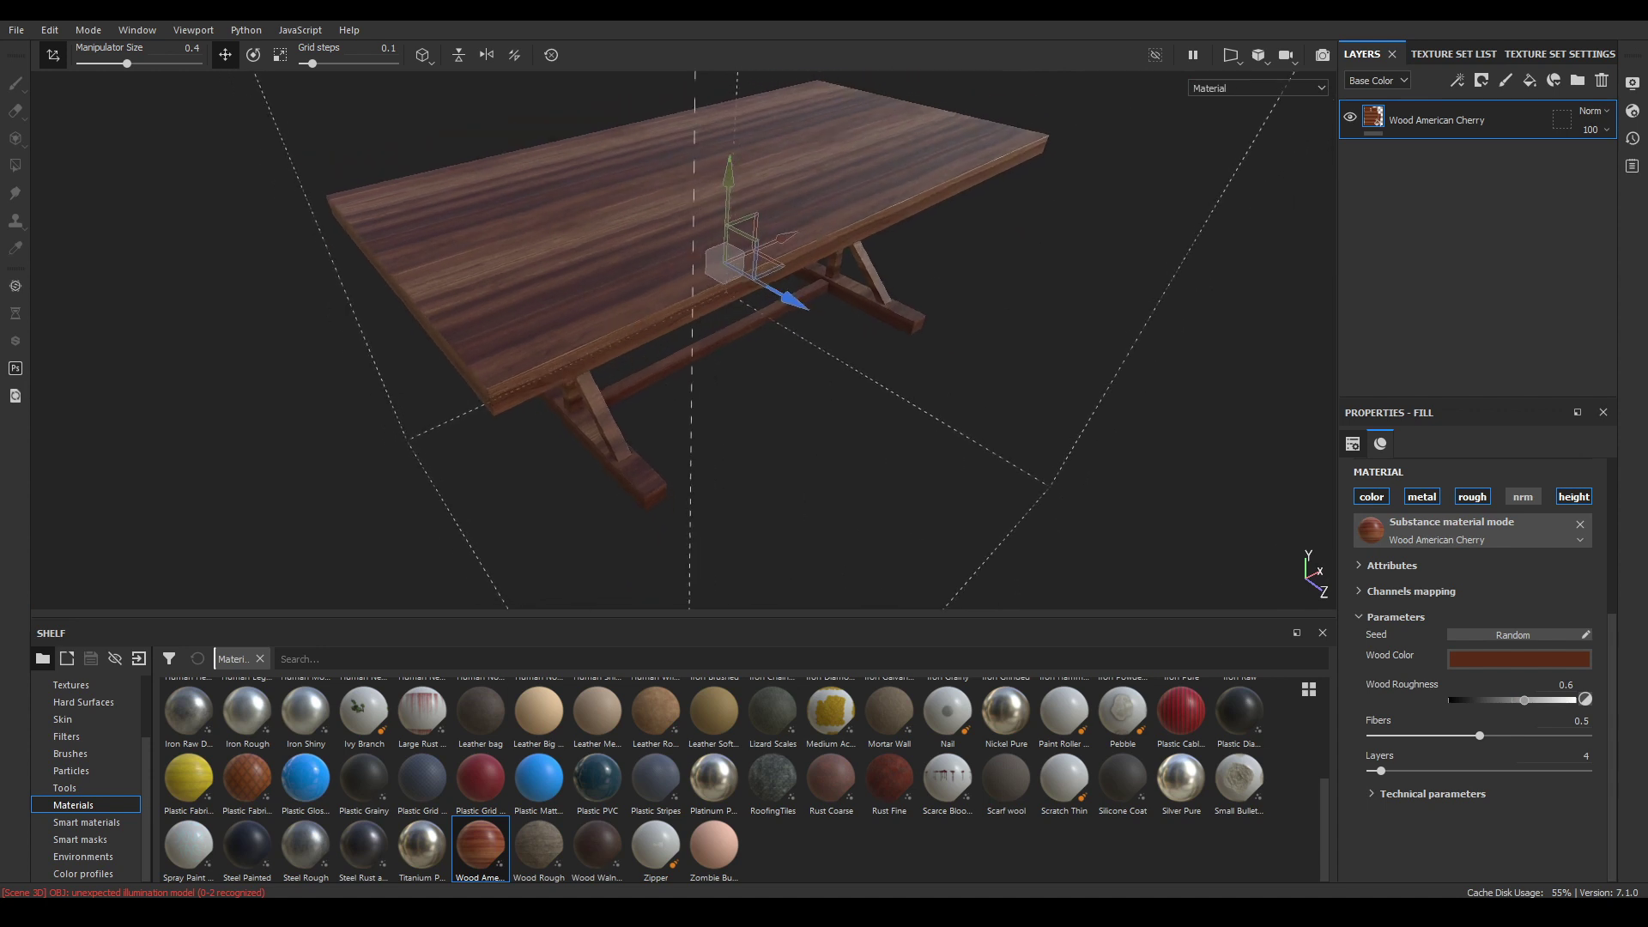
Show the project's resources and bring in tixjedrbw_4K_Albedo.jpg and tixjedrbw_4K_Normal.jpg from the Wooden Planks folder for import
scroll(539, 730, "up", 5)
scroll(110, 755, "up", 2)
left_click(75, 702)
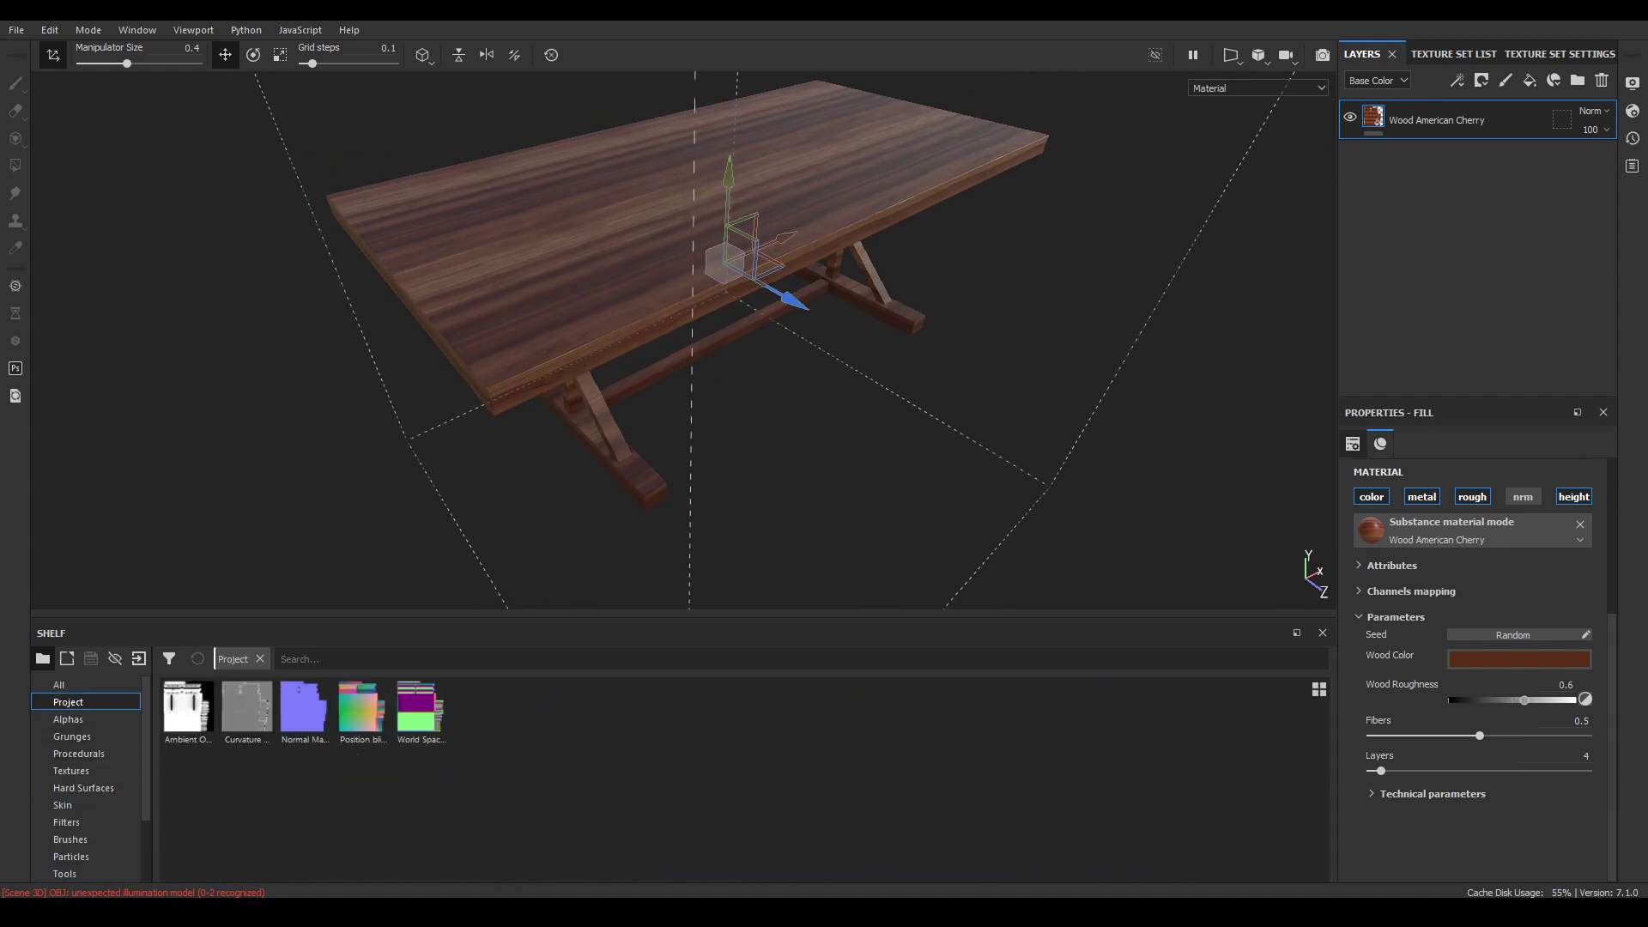
mouse_move(181, 912)
left_click(112, 841)
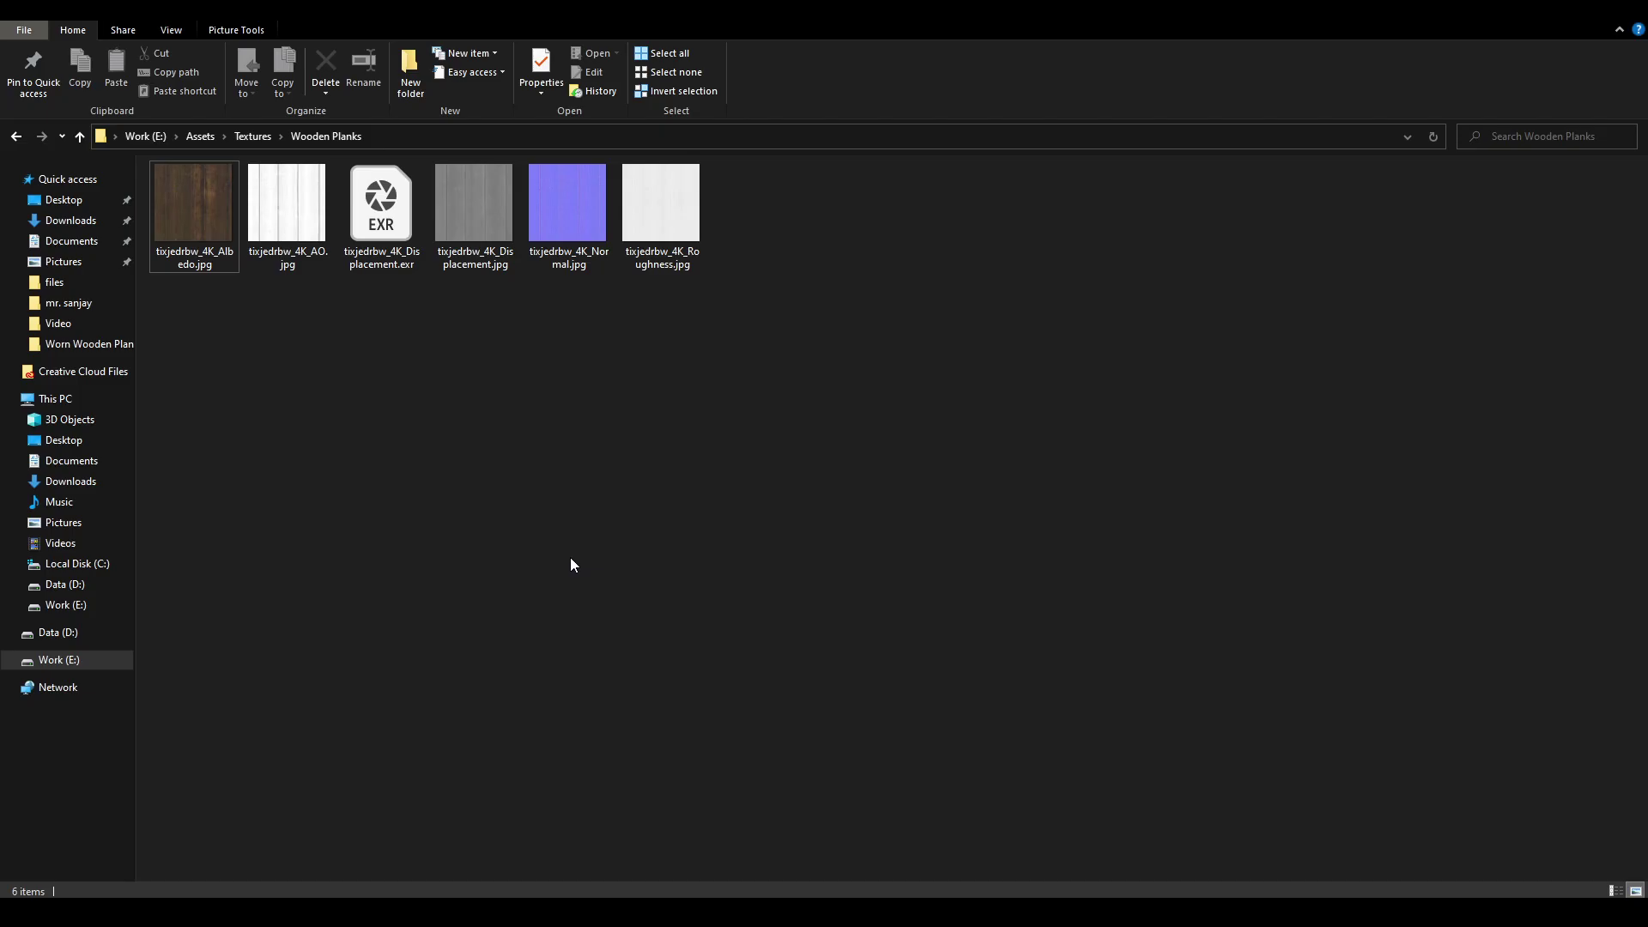
left_click(205, 270)
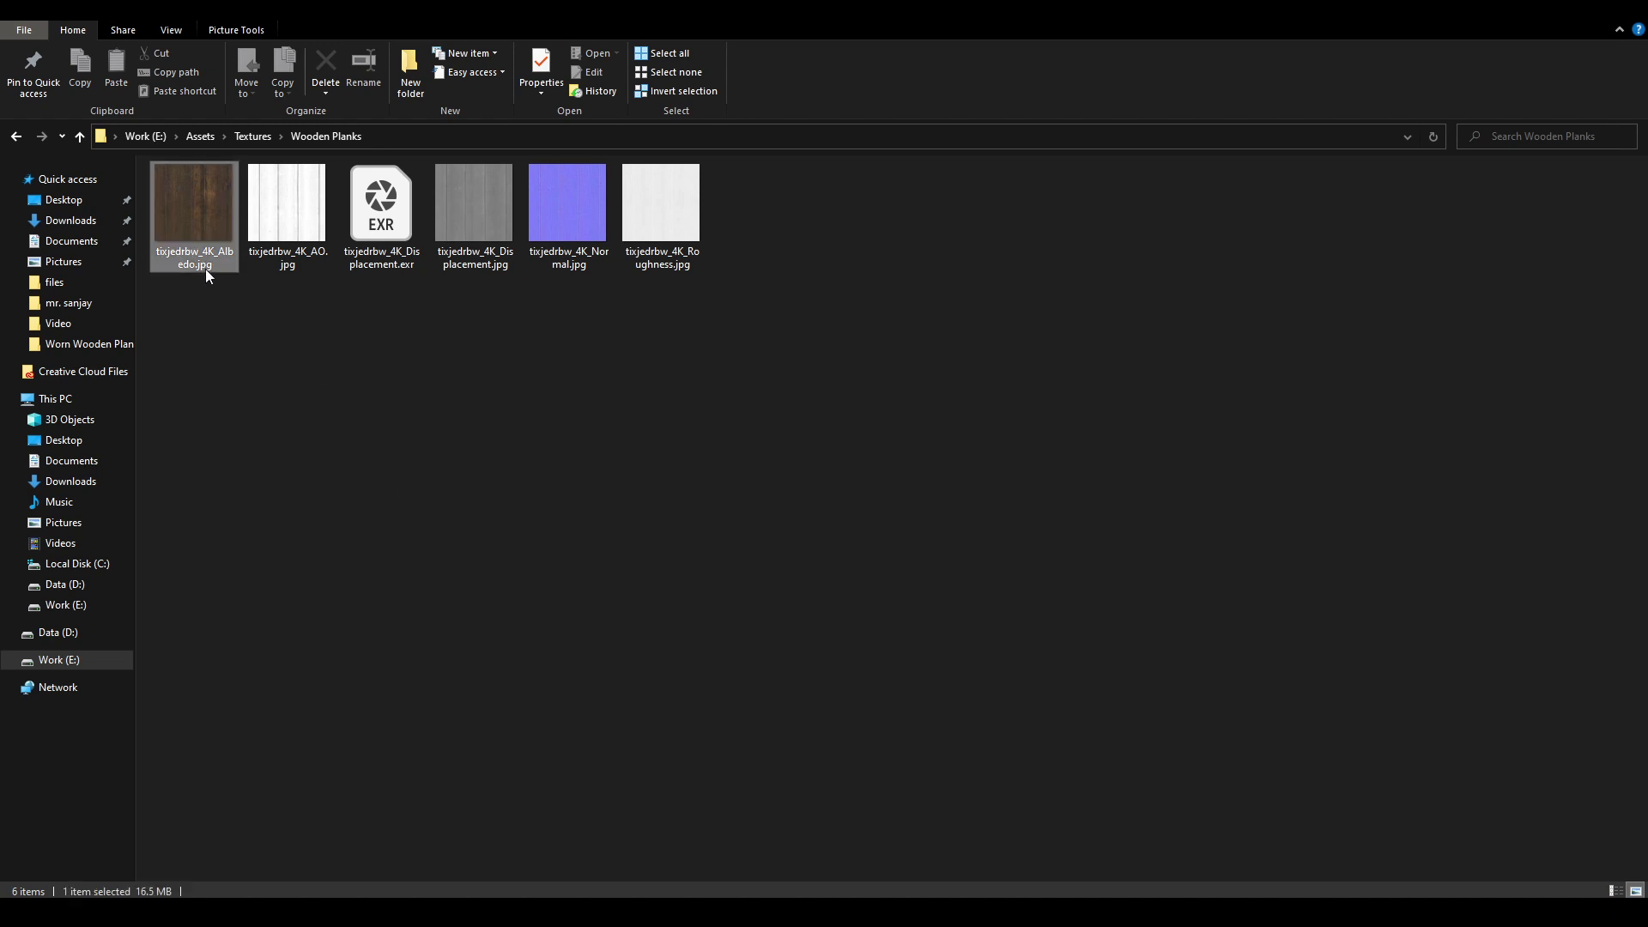
left_click(572, 256, "ctrl")
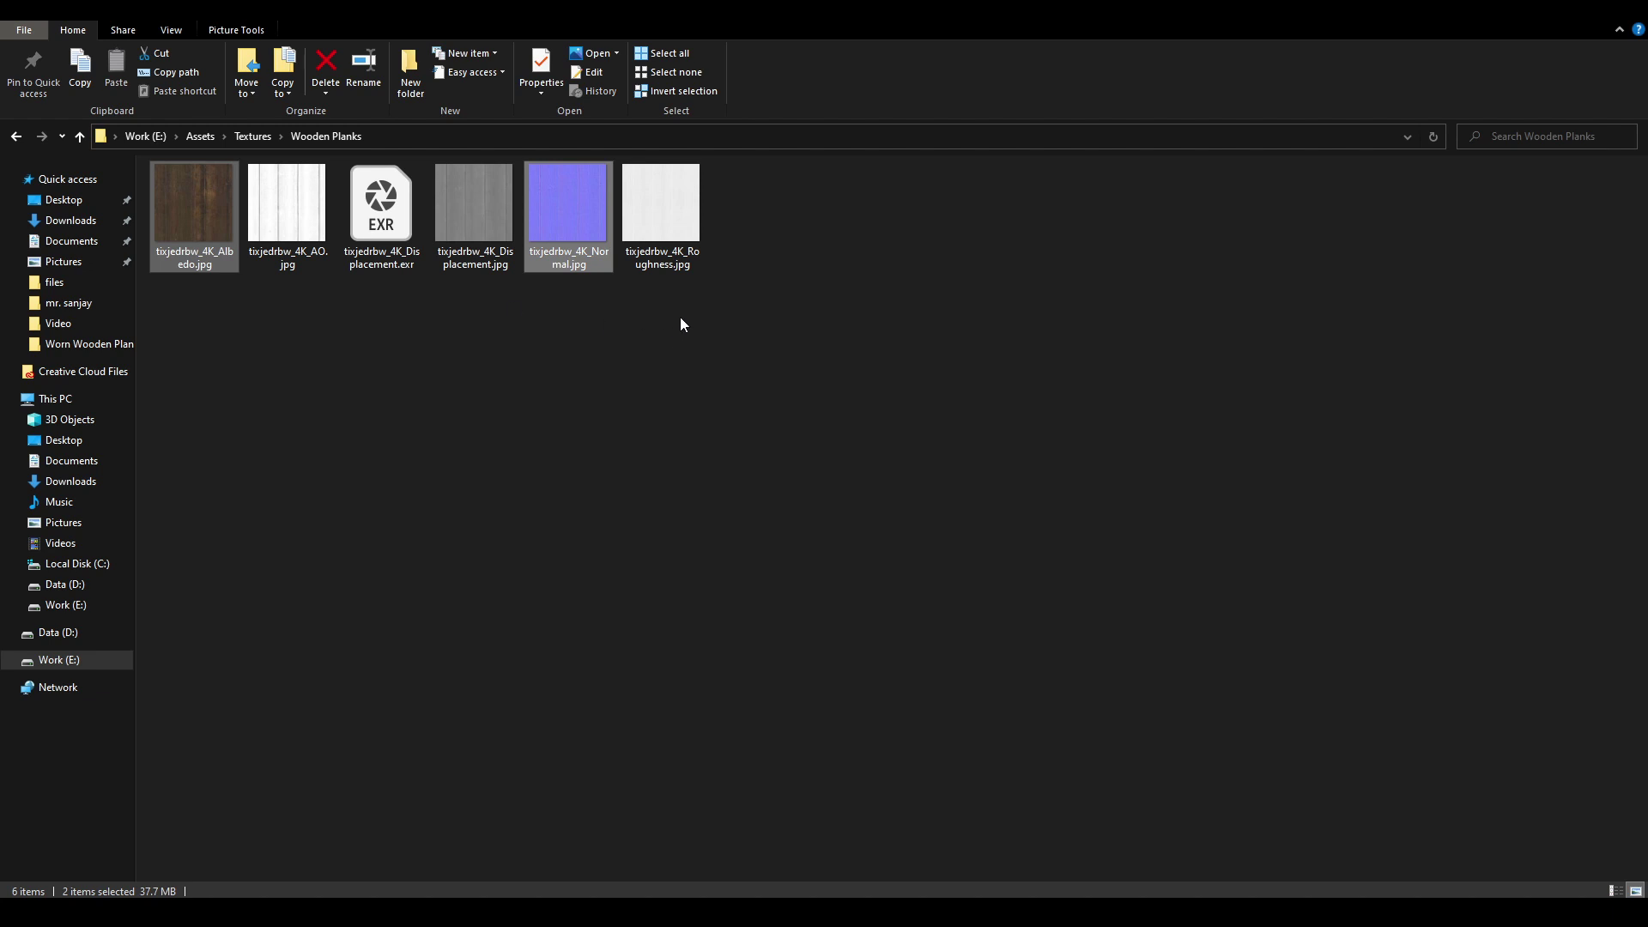
mouse_move(183, 229)
left_mouse_down()
mouse_move(66, 858)
mouse_move(82, 889)
mouse_move(360, 754)
mouse_move(570, 799)
left_mouse_up()
Set the usage of both the albedo and normal images to texture and import them
left_click(1080, 283)
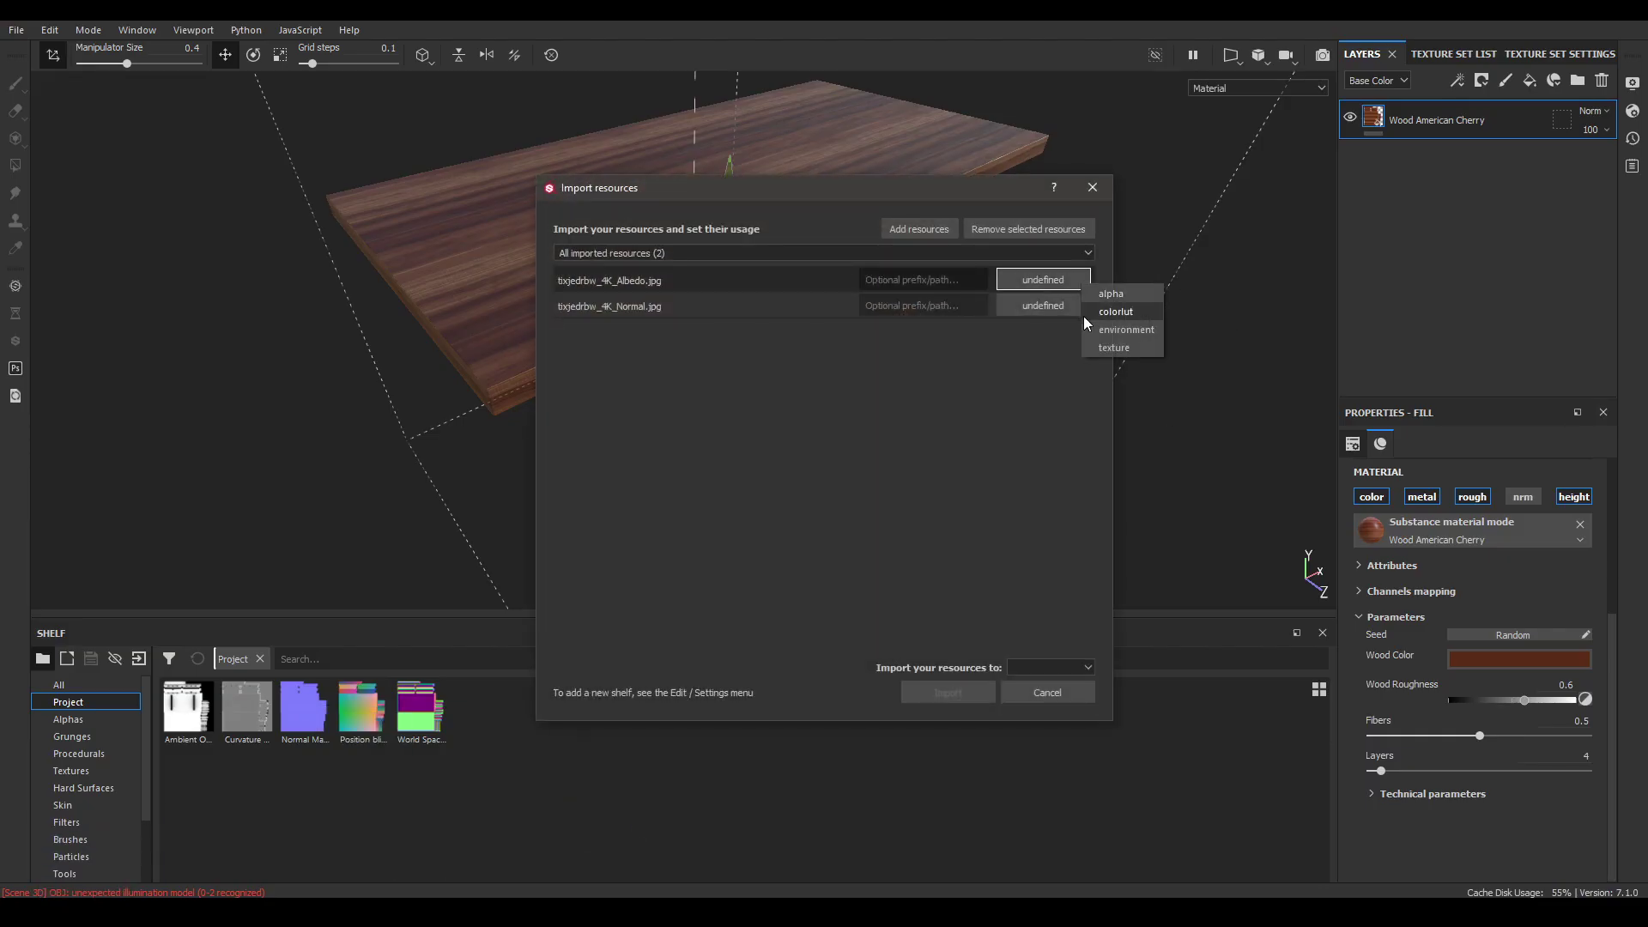
left_click(1109, 347)
left_click(1073, 307)
left_click(1075, 366)
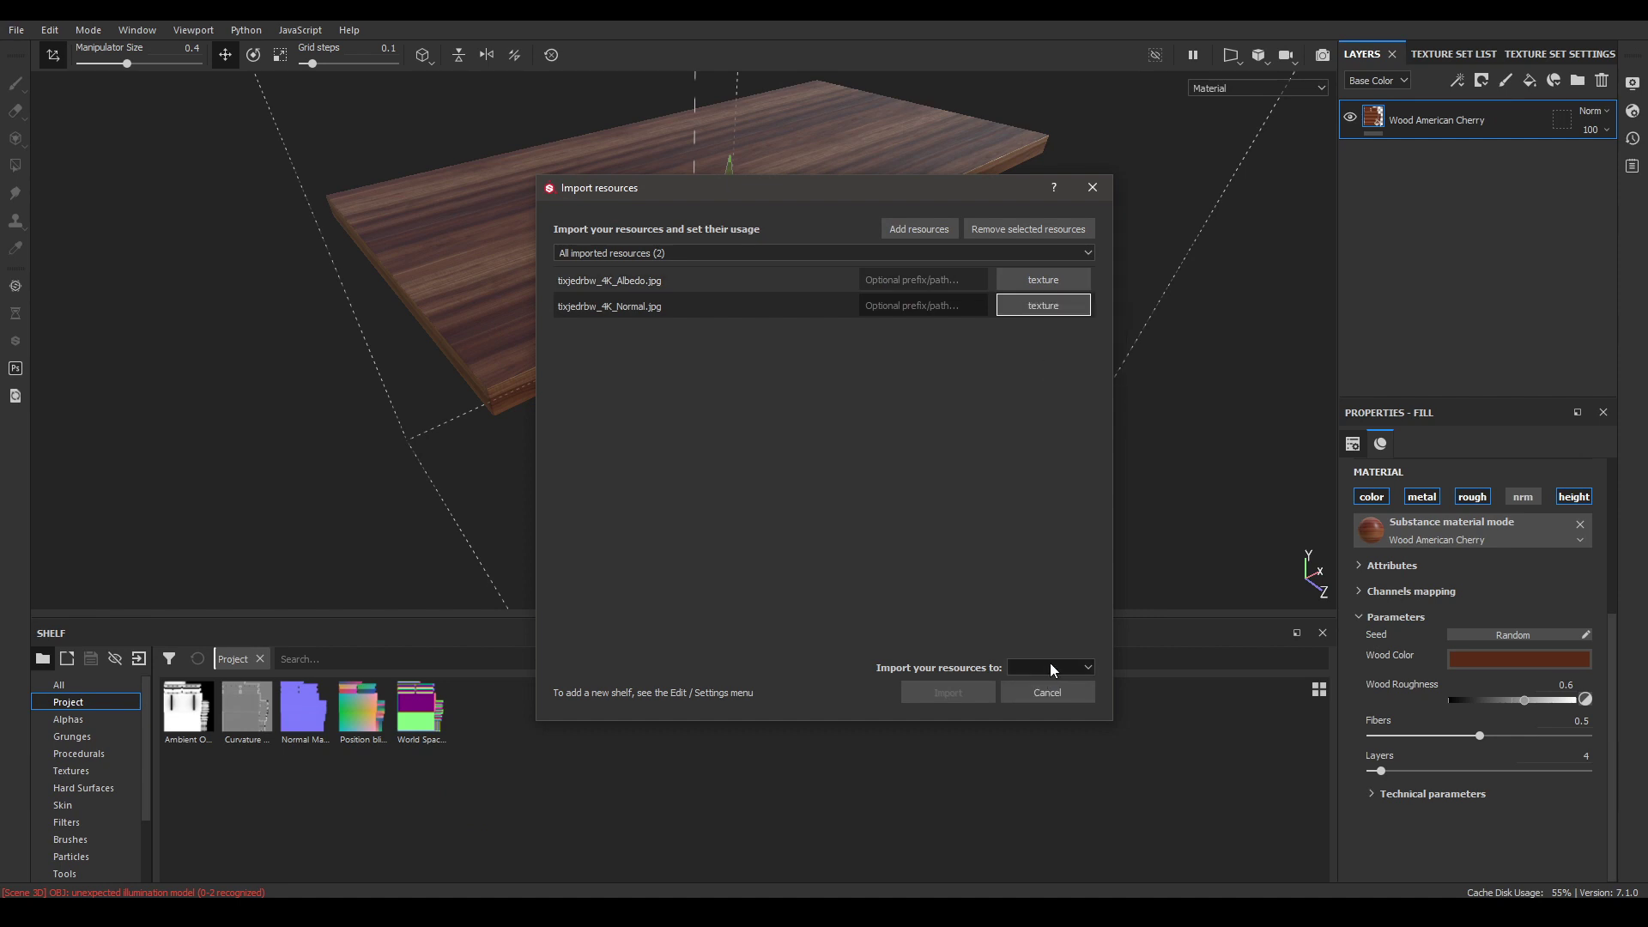
left_click(1053, 668)
left_click(1046, 678)
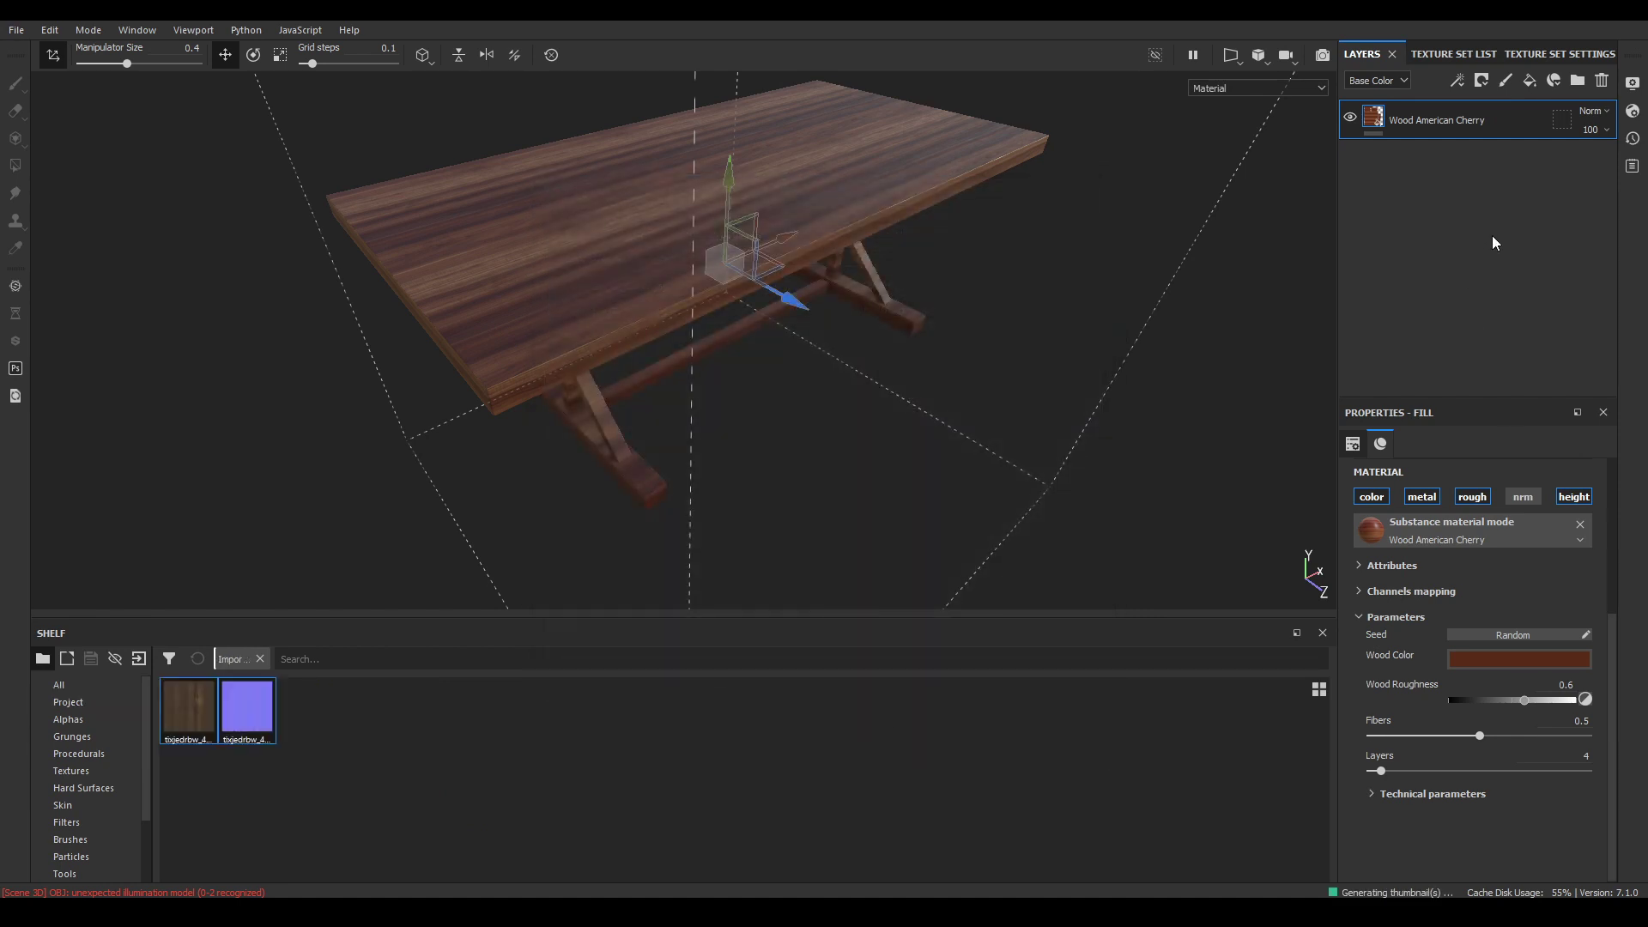
Add a fill layer above Wood American Cherry with only the color channel enabled
double_click(1458, 120)
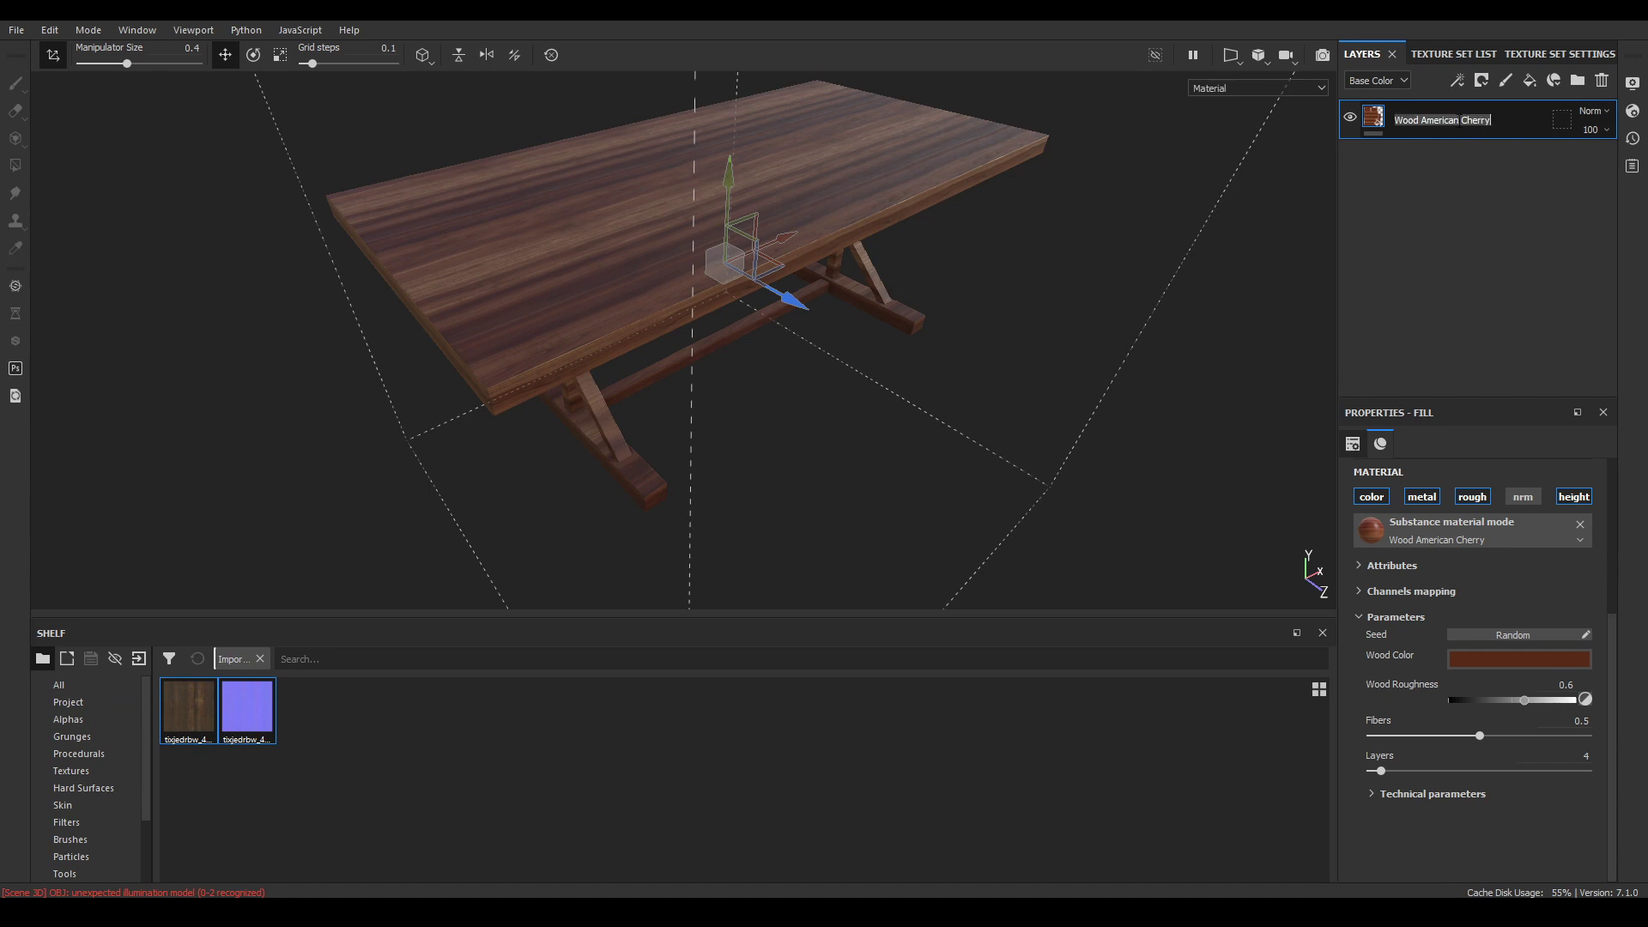
key("Return")
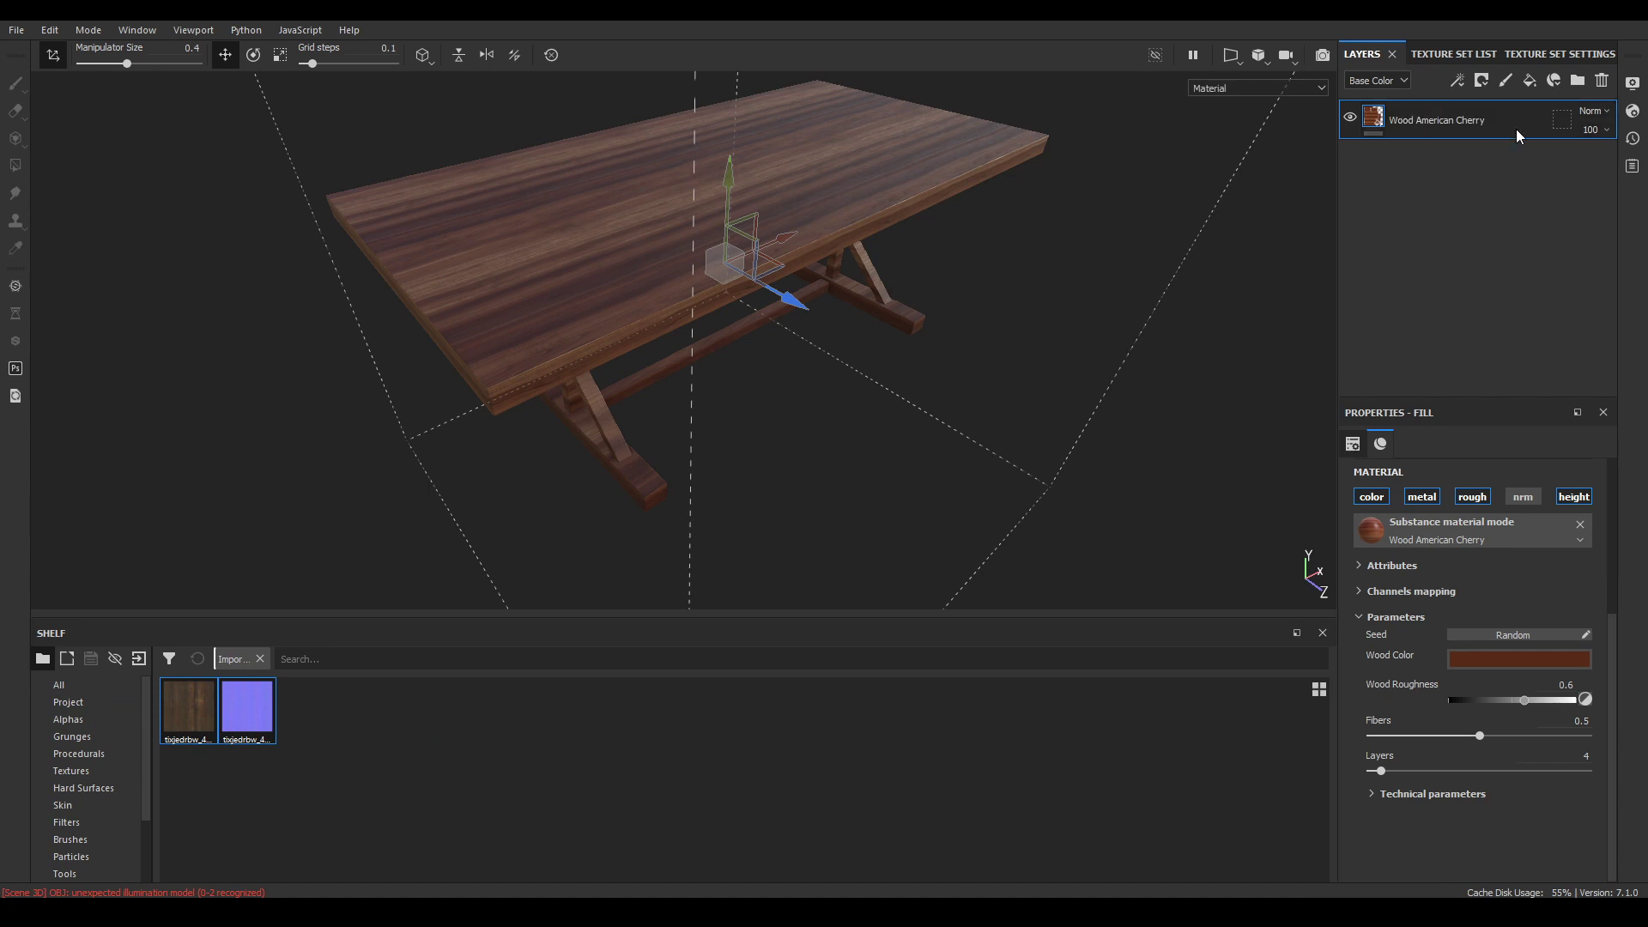
left_click(1528, 83)
left_click(1422, 477)
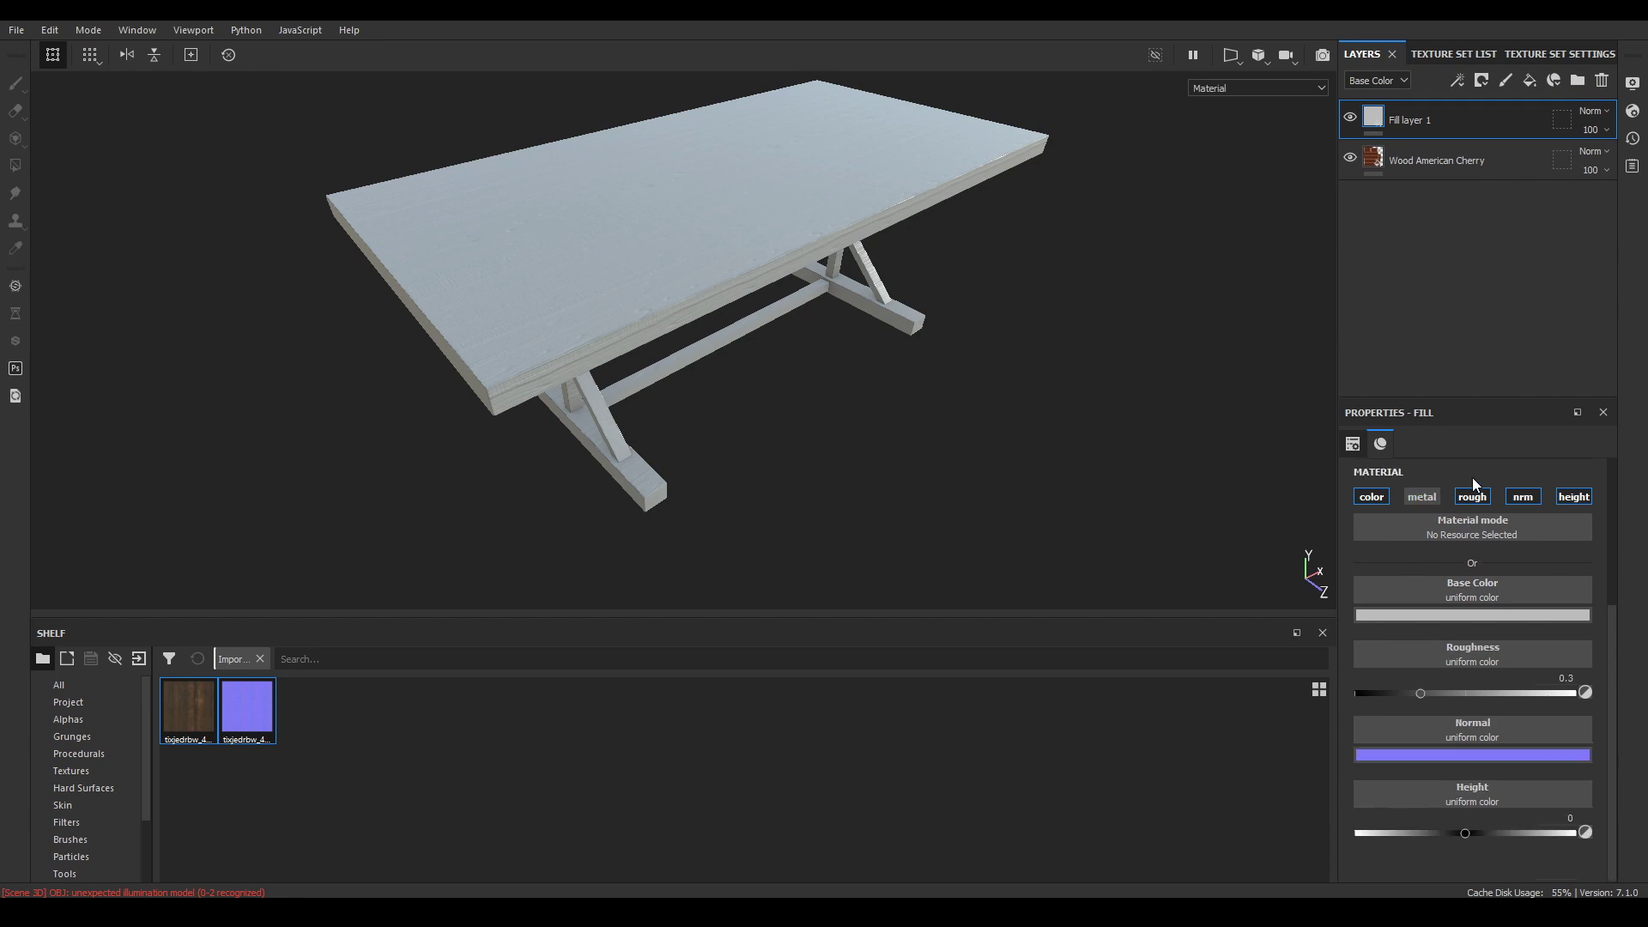
left_click(1472, 496)
left_click(1522, 496)
left_click(1574, 496)
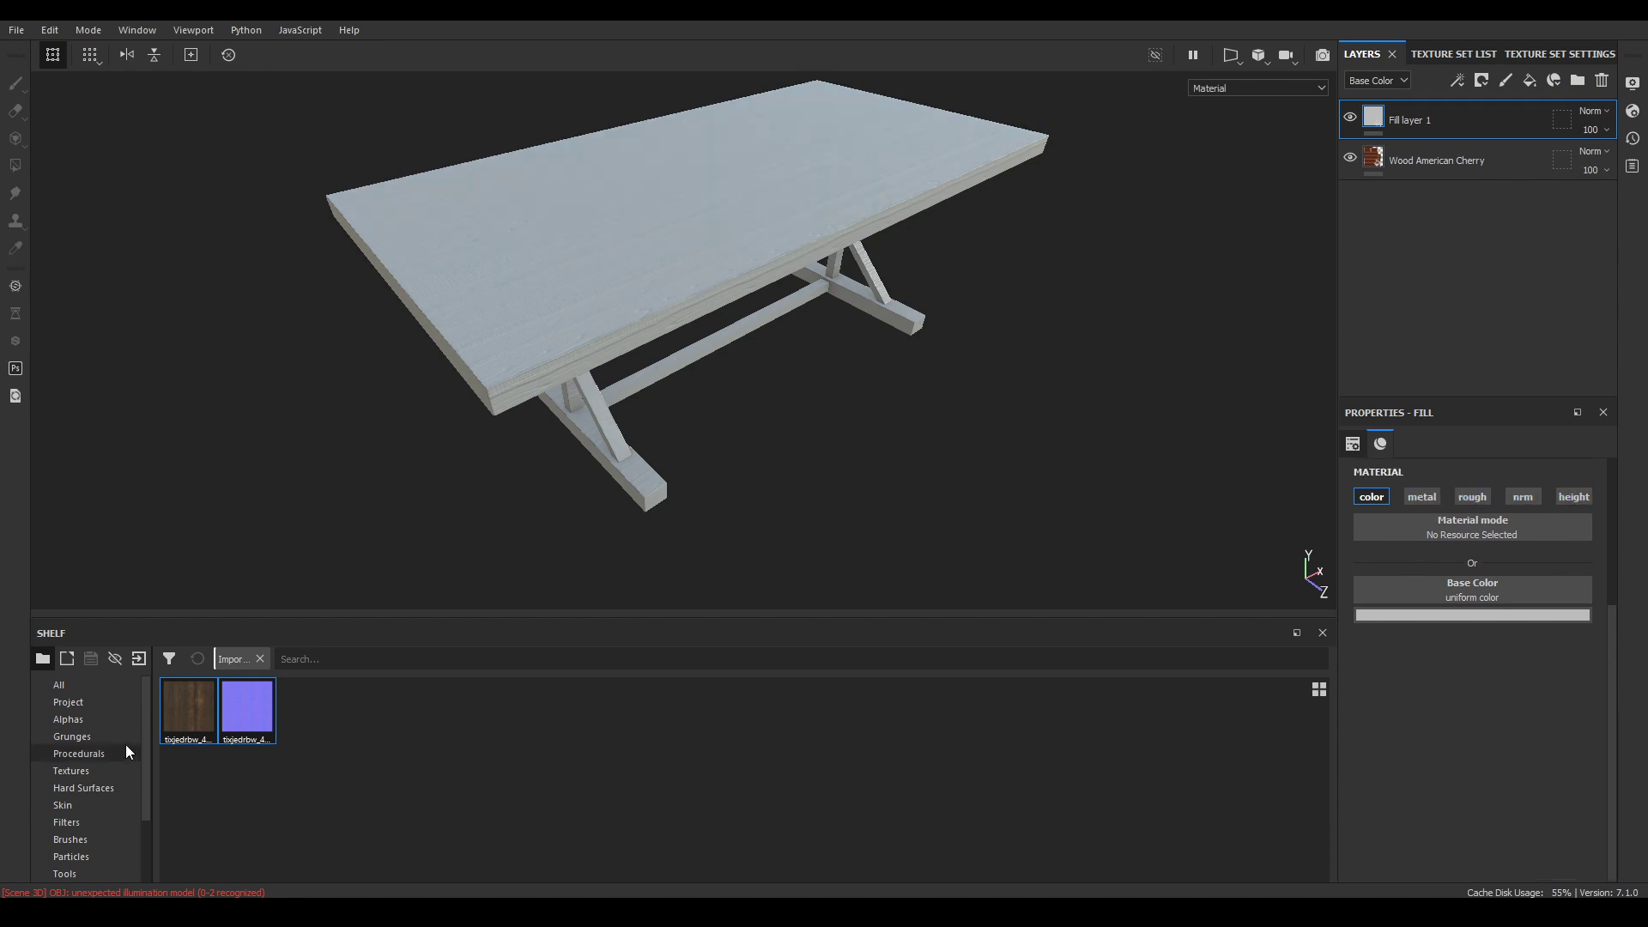
Assign tixjedrbw_4K_Albedo as the new fill layer's base color and change its projection to Tri-planar projection
left_click_drag(189, 706, 1511, 589)
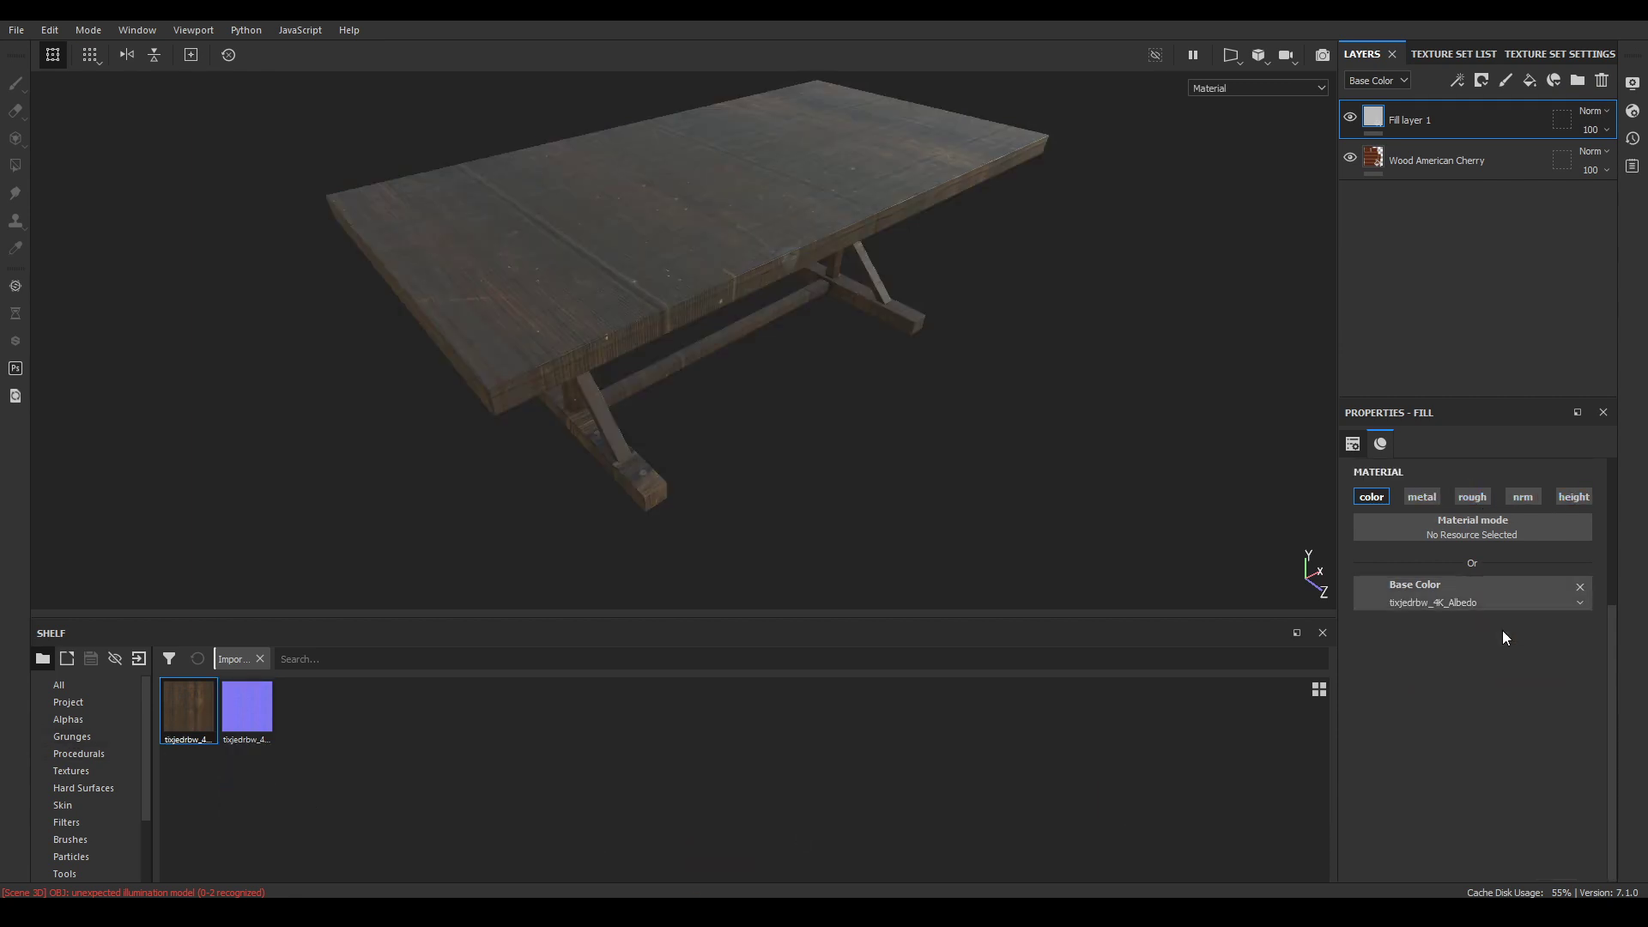
left_click(1454, 503)
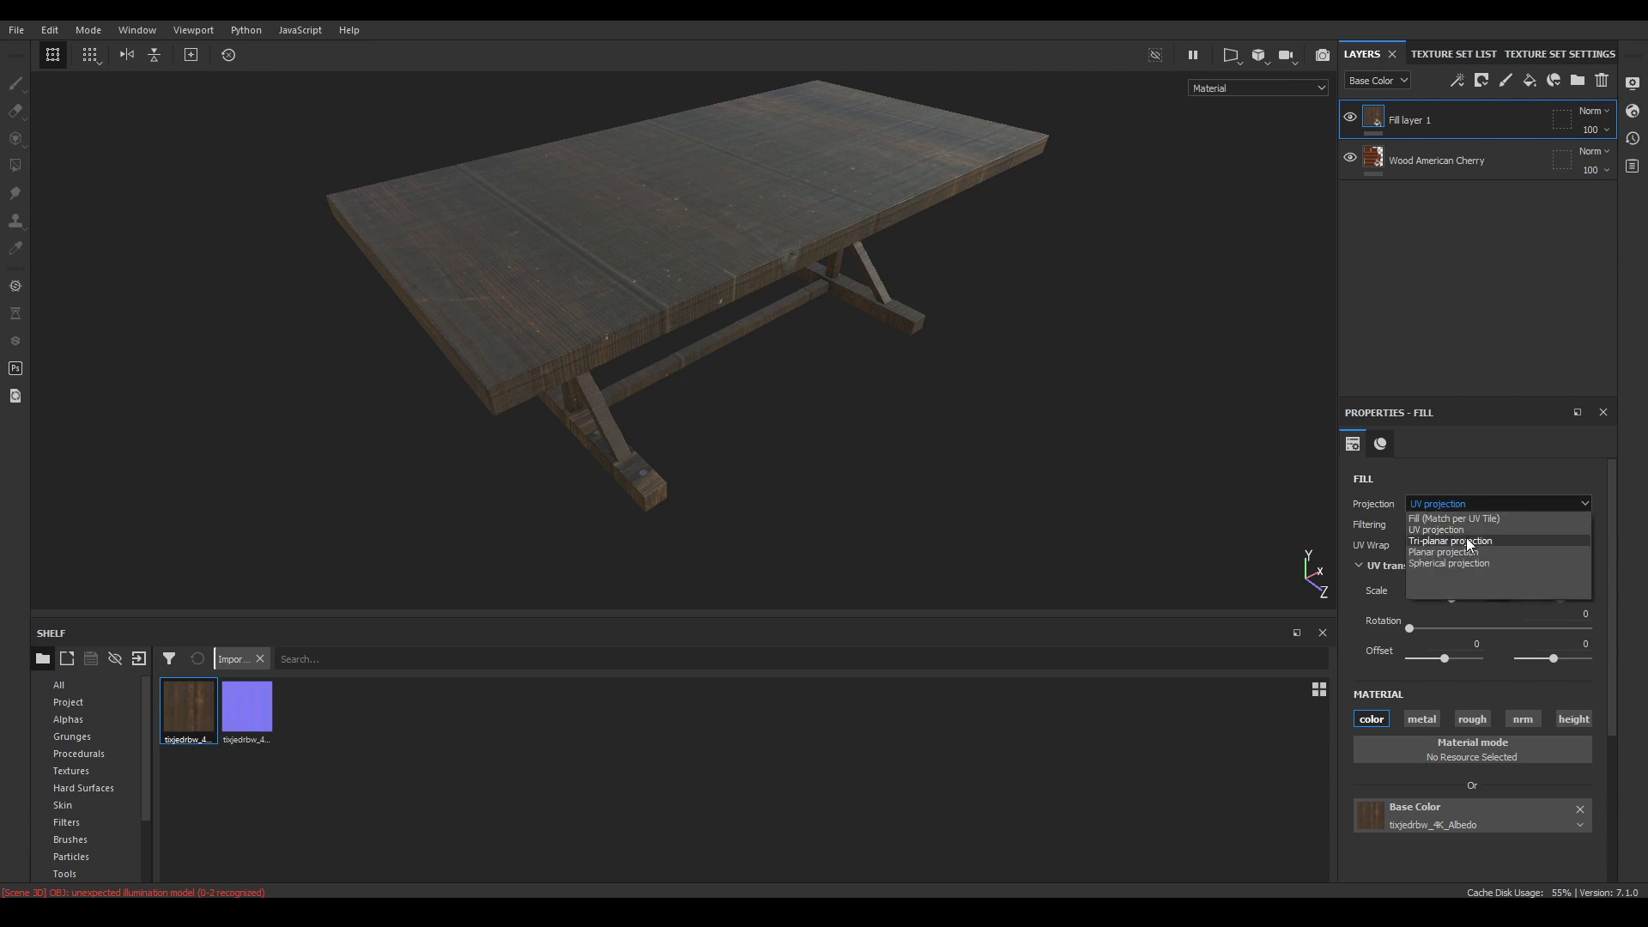
left_click(1468, 541)
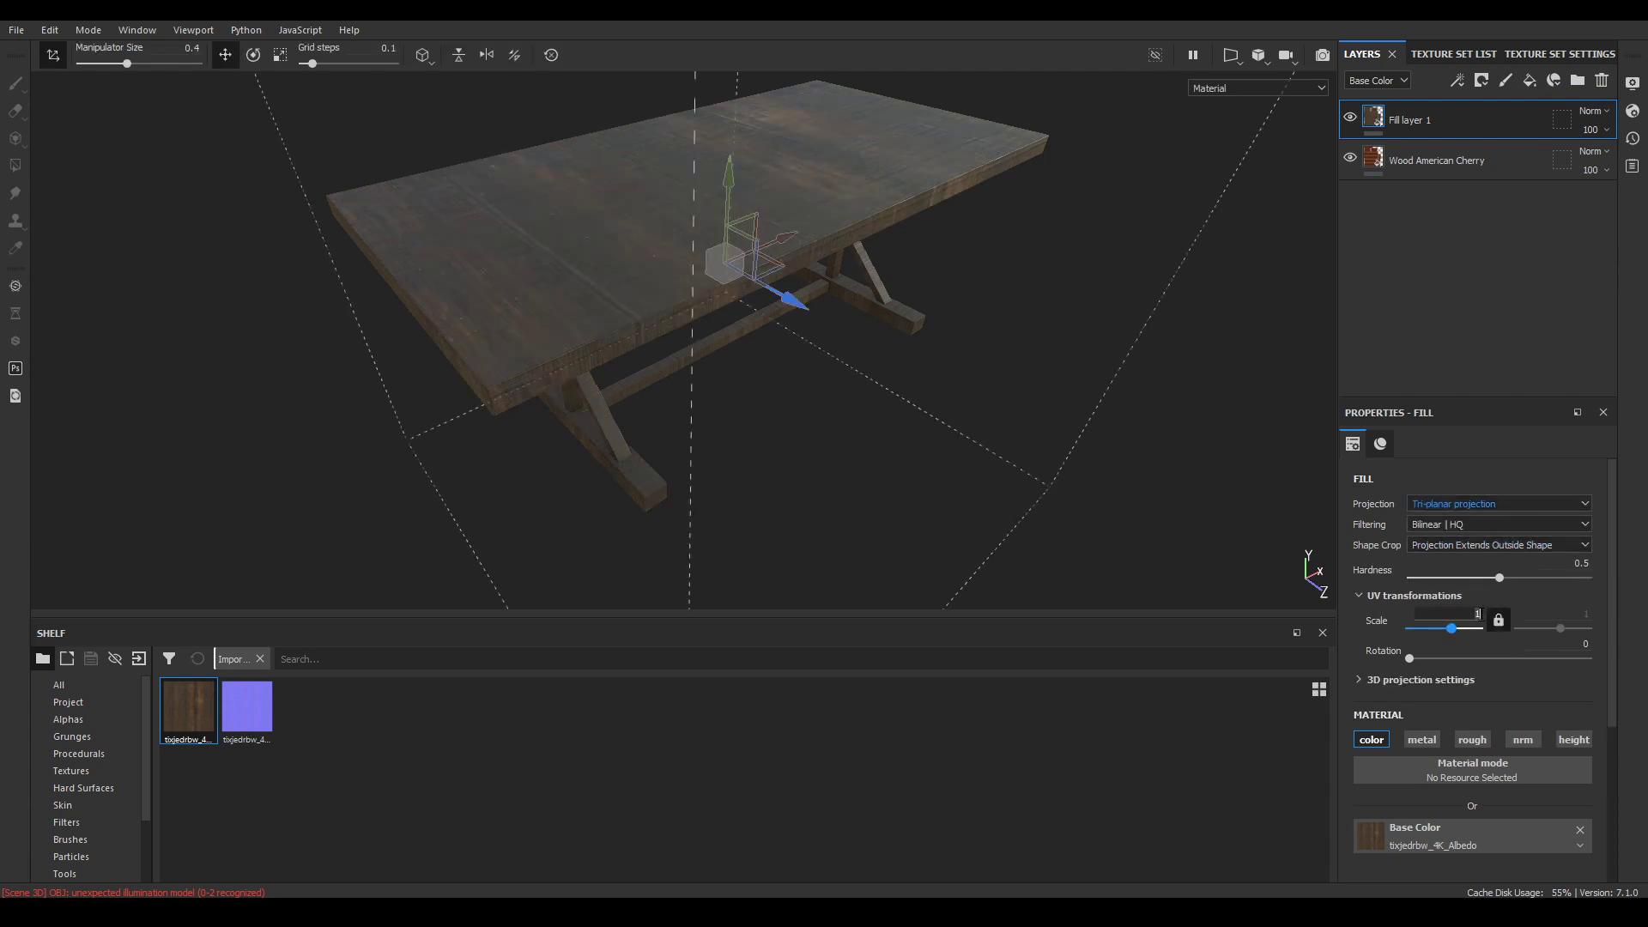
Set the albedo fill layer's UV scale to 2 and its rotation to 90
type("2")
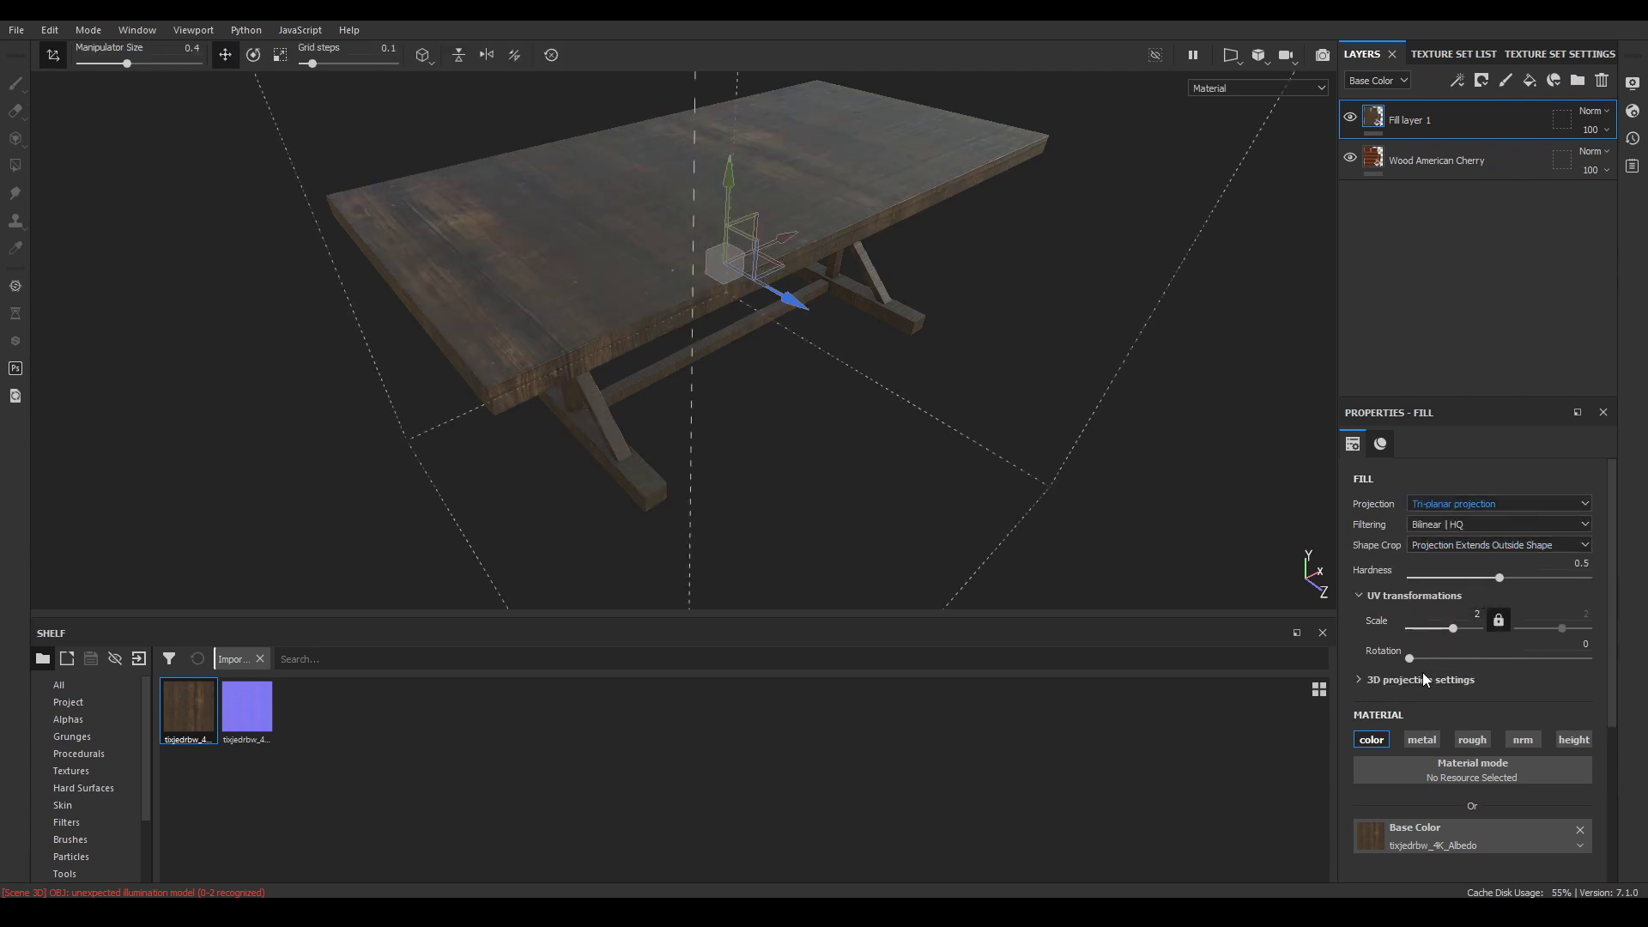
left_click_drag(1410, 659, 1438, 660)
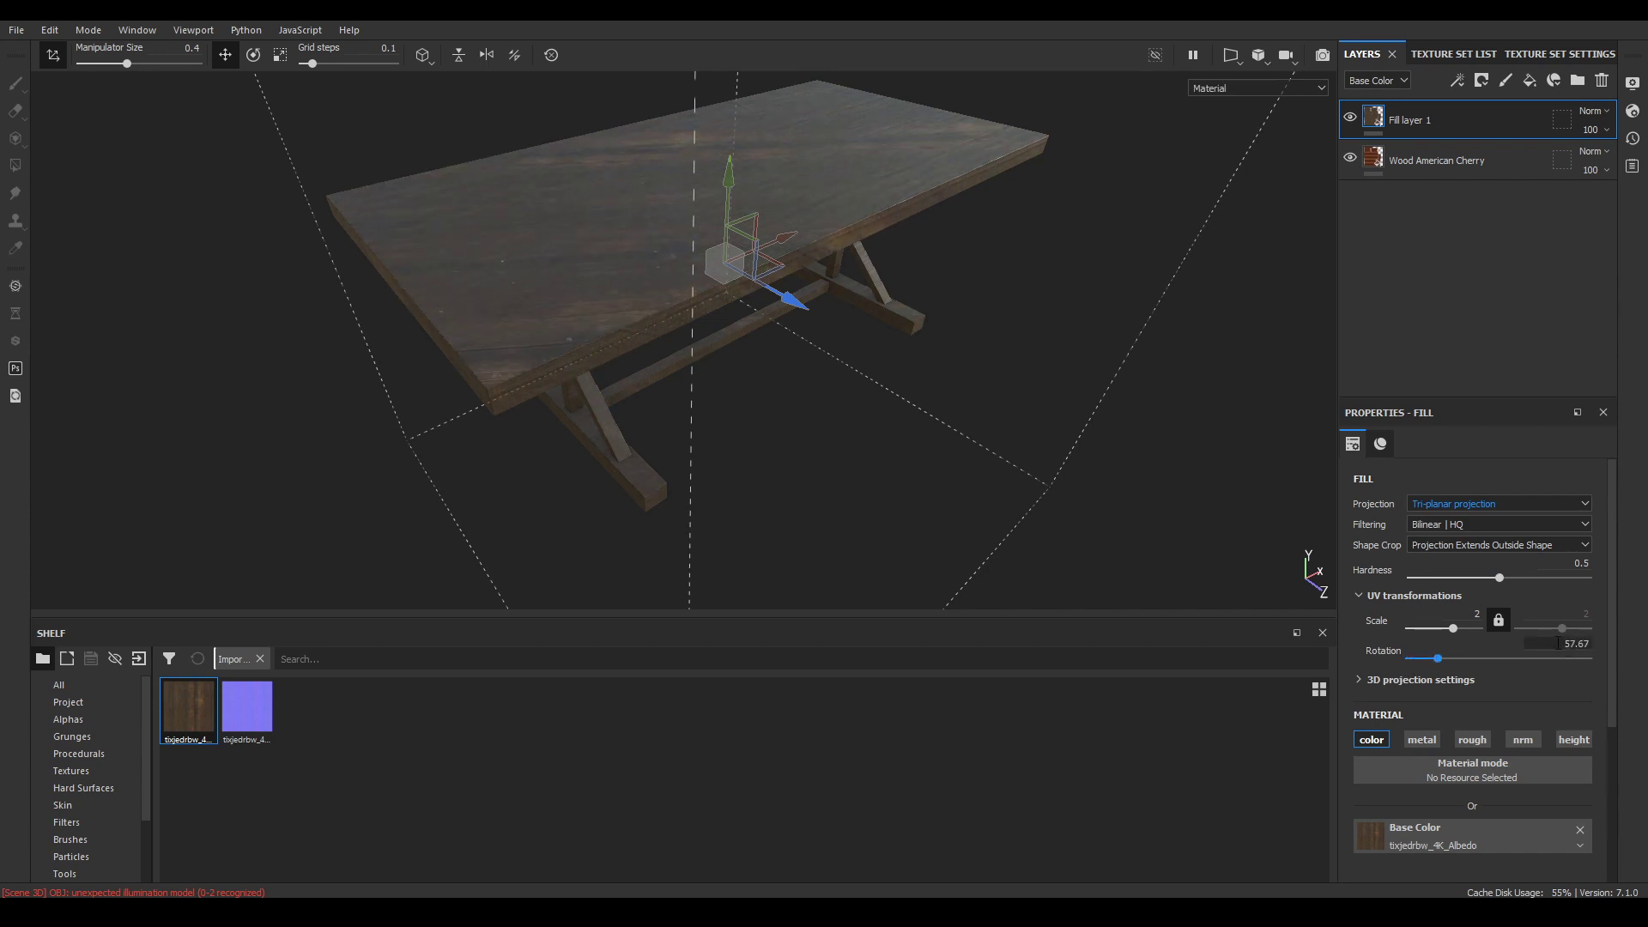
scroll(1588, 765, "down", 3)
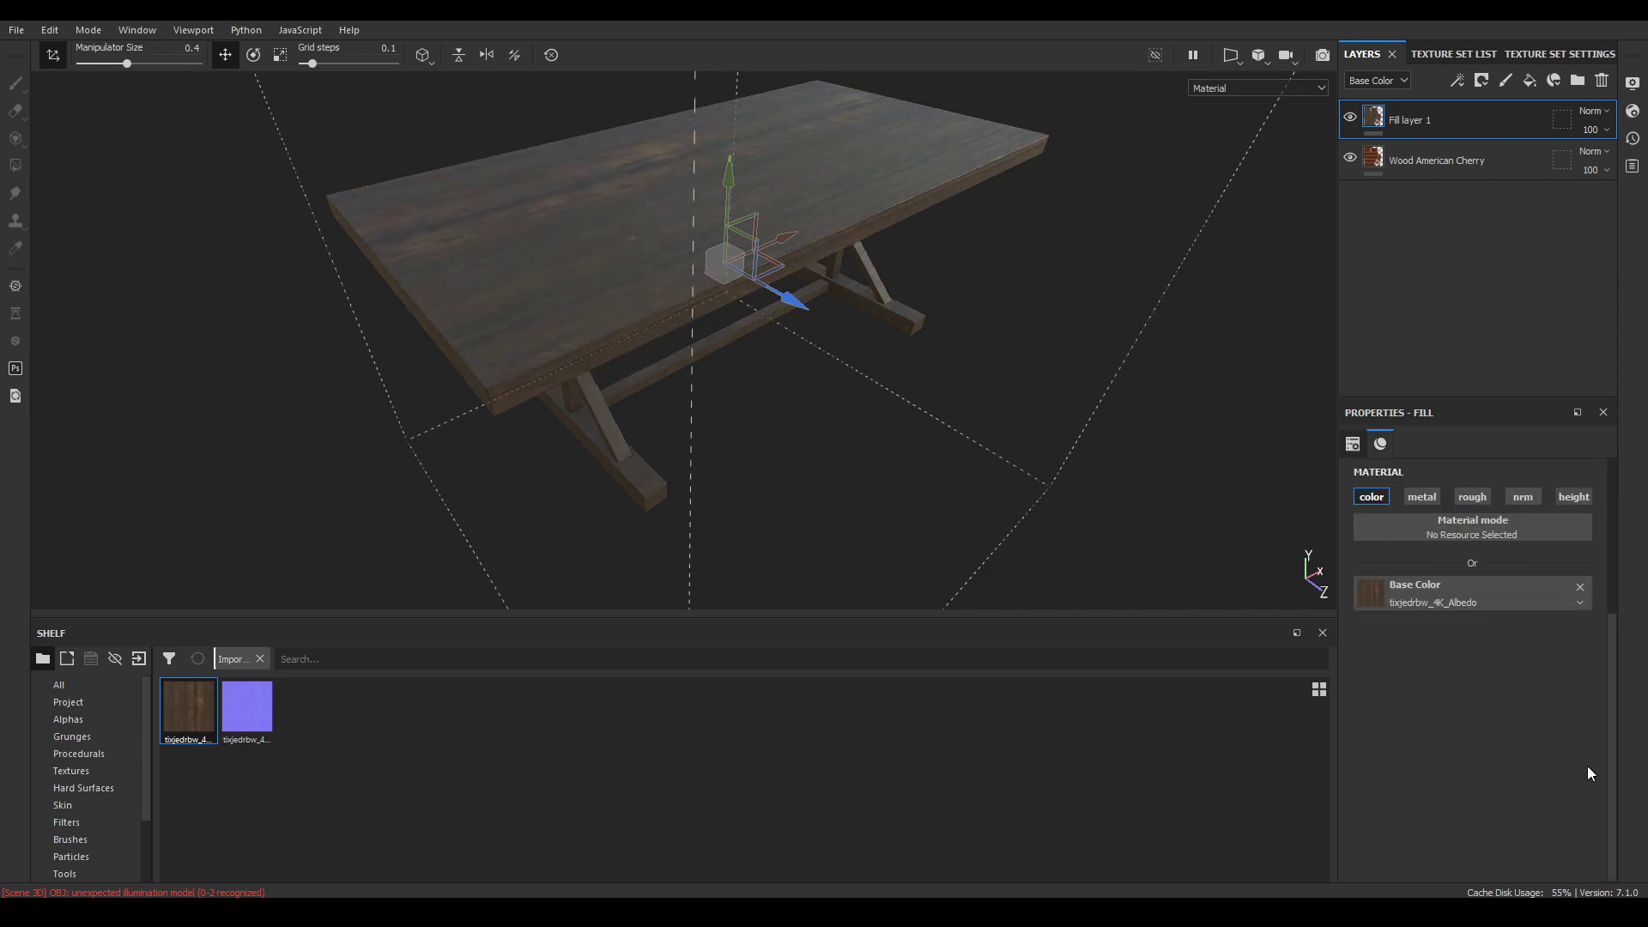
right_click_drag(722, 403, 722, 455, "alt")
left_click_drag(722, 455, 824, 378, "alt")
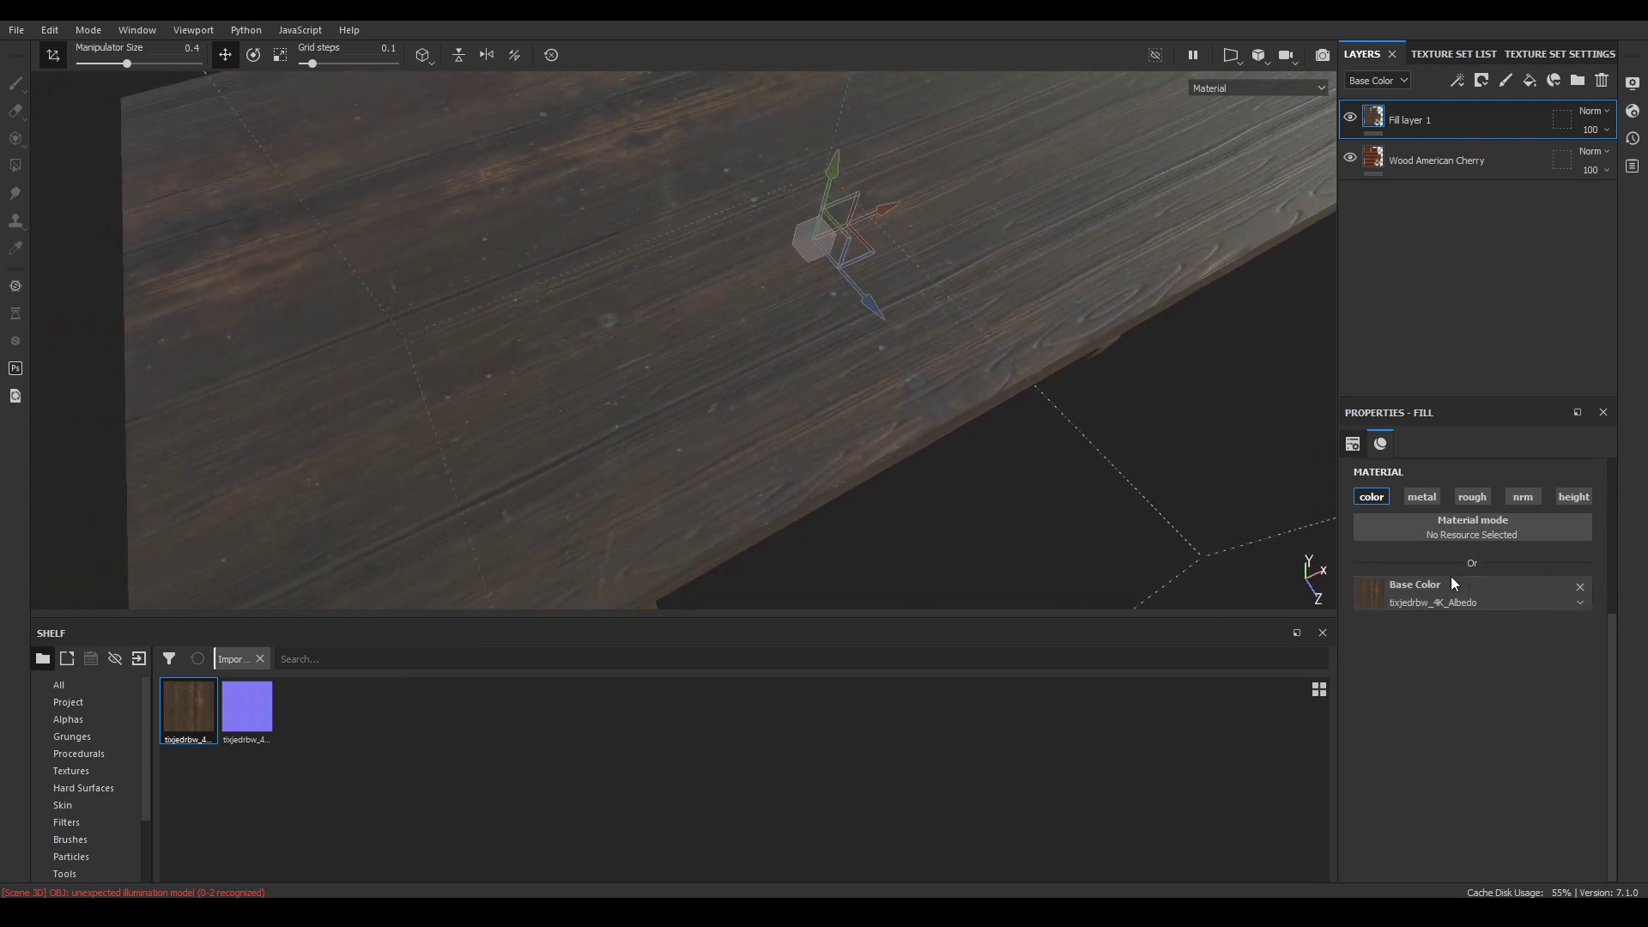
Set the albedo fill layer's UV scale to 3
scroll(1454, 583, "up", 3)
type("3")
key("Return")
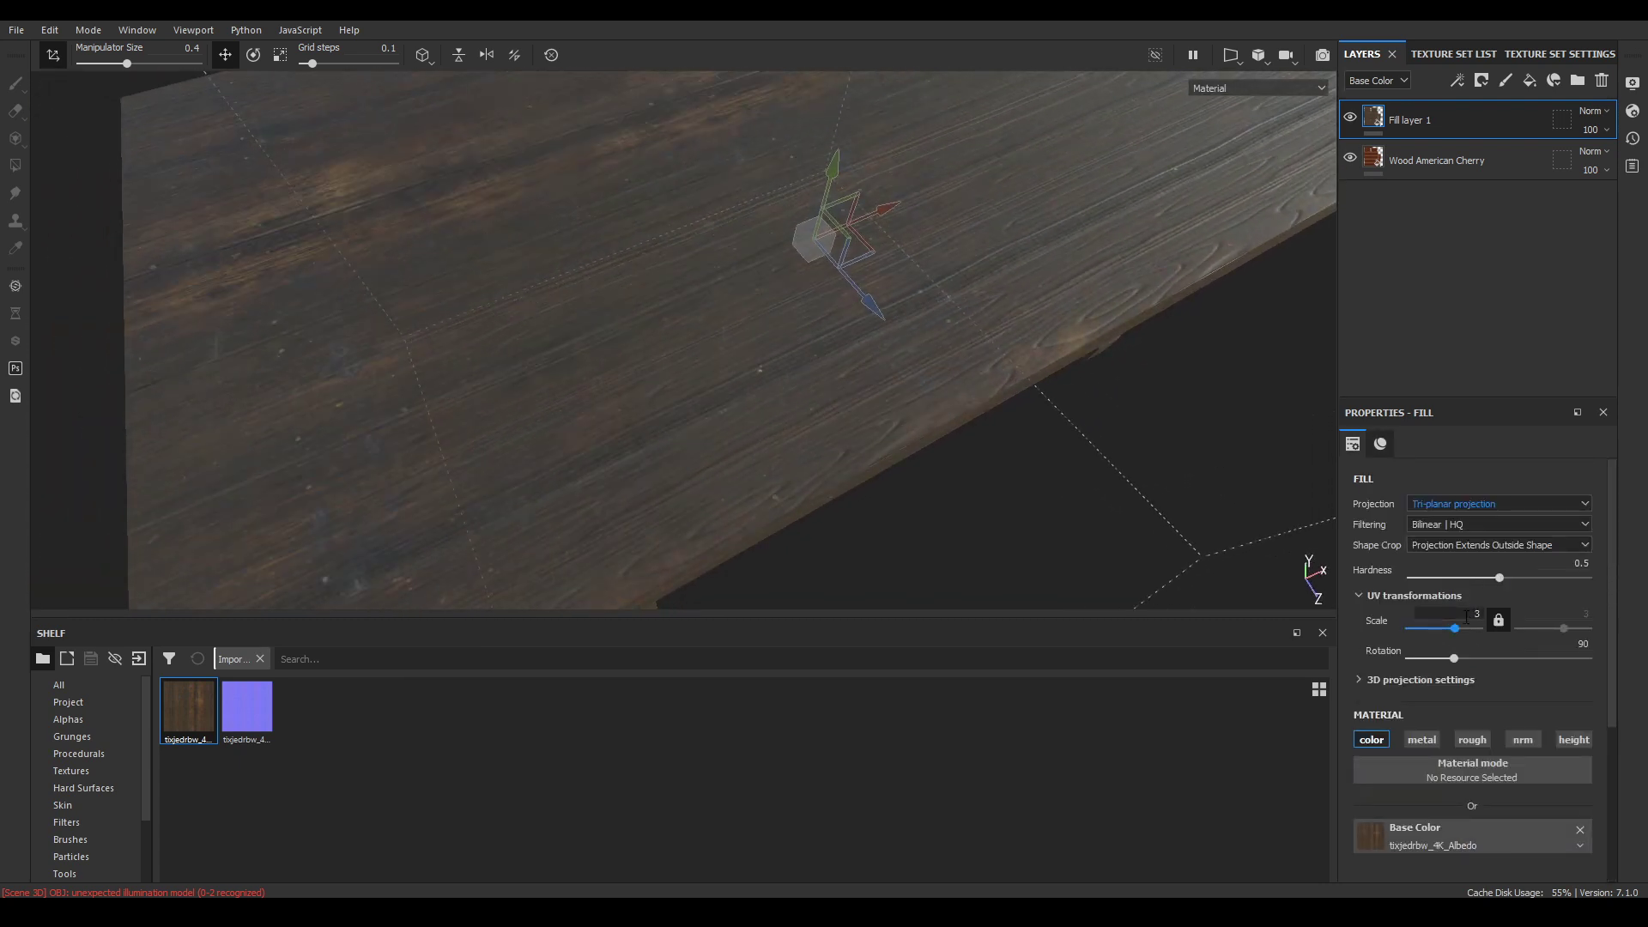
Rename the albedo fill layer as Wood Var
right_click_drag(1004, 300, 959, 296, "alt")
mouse_move(960, 296)
left_mouse_down("alt")
mouse_move(951, 320)
mouse_move(905, 101)
mouse_move(939, 283)
left_mouse_up("alt")
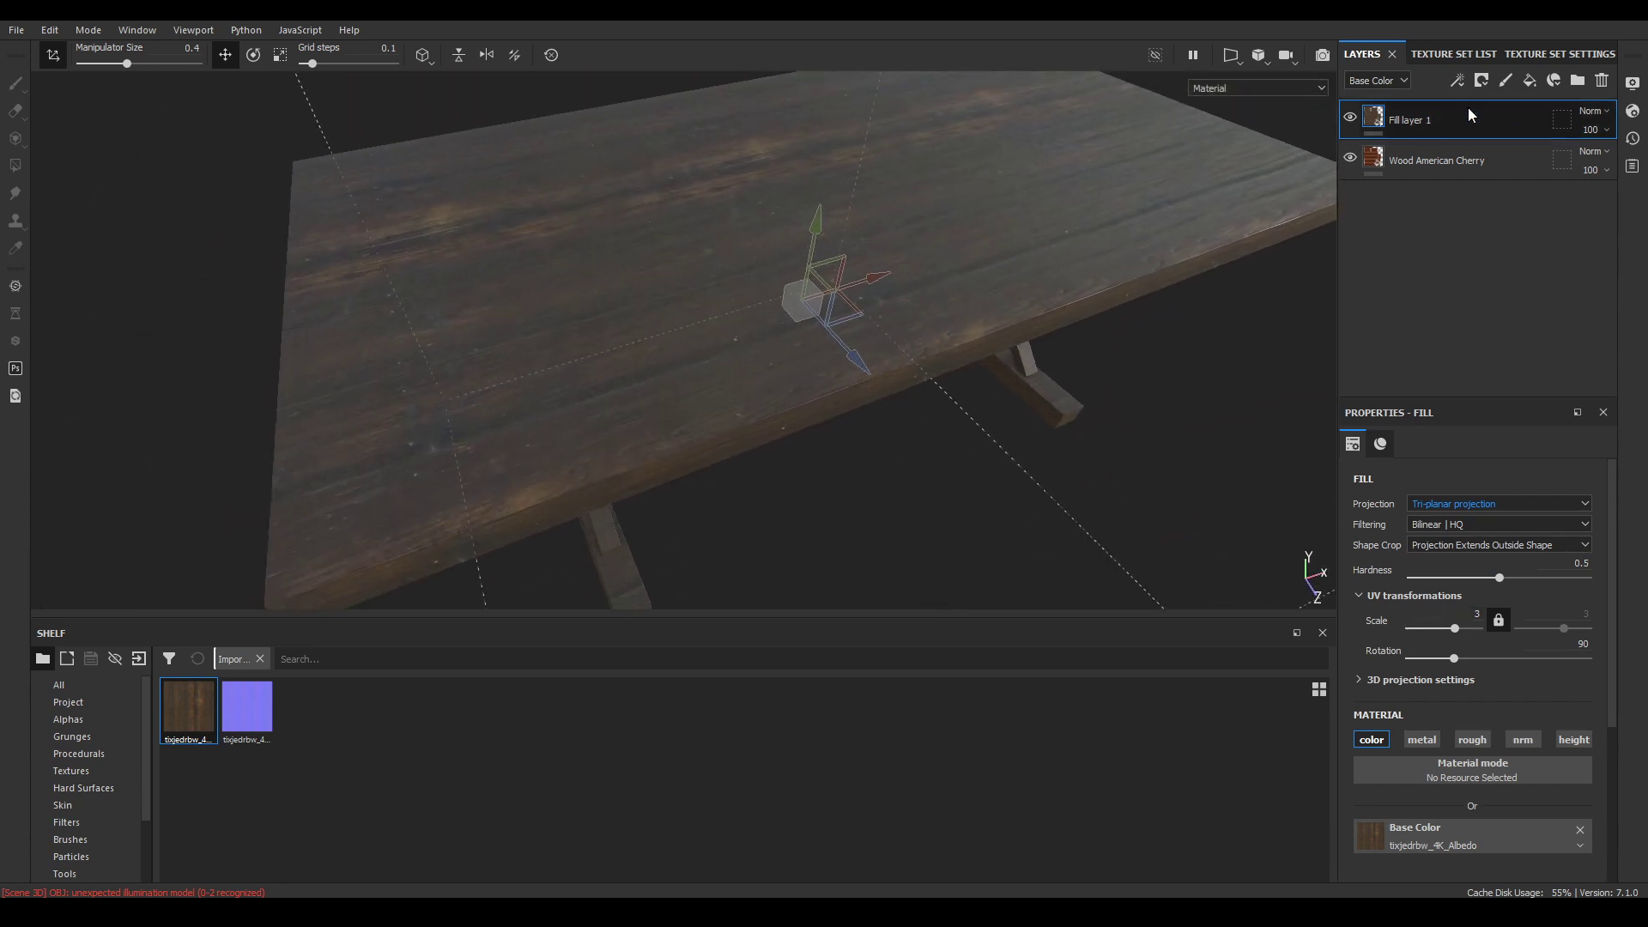
double_click(1408, 120)
type("Wood Var")
Add a Contrast Luminosity filter to the Wood Var layer
right_click(1409, 120)
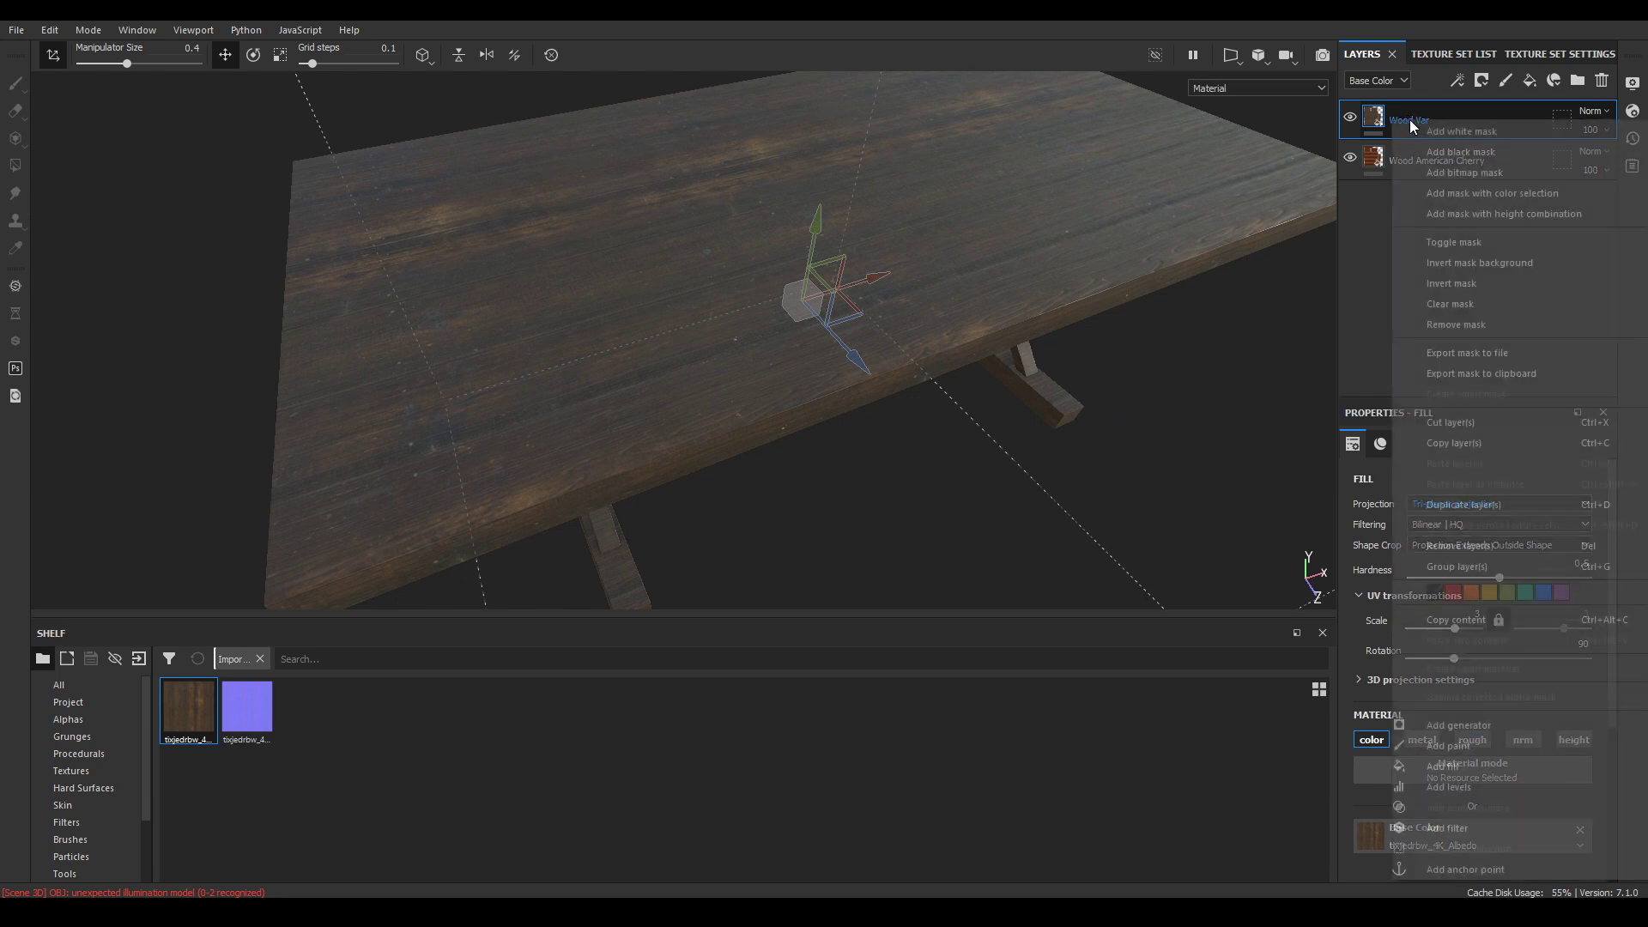
left_click(1478, 829)
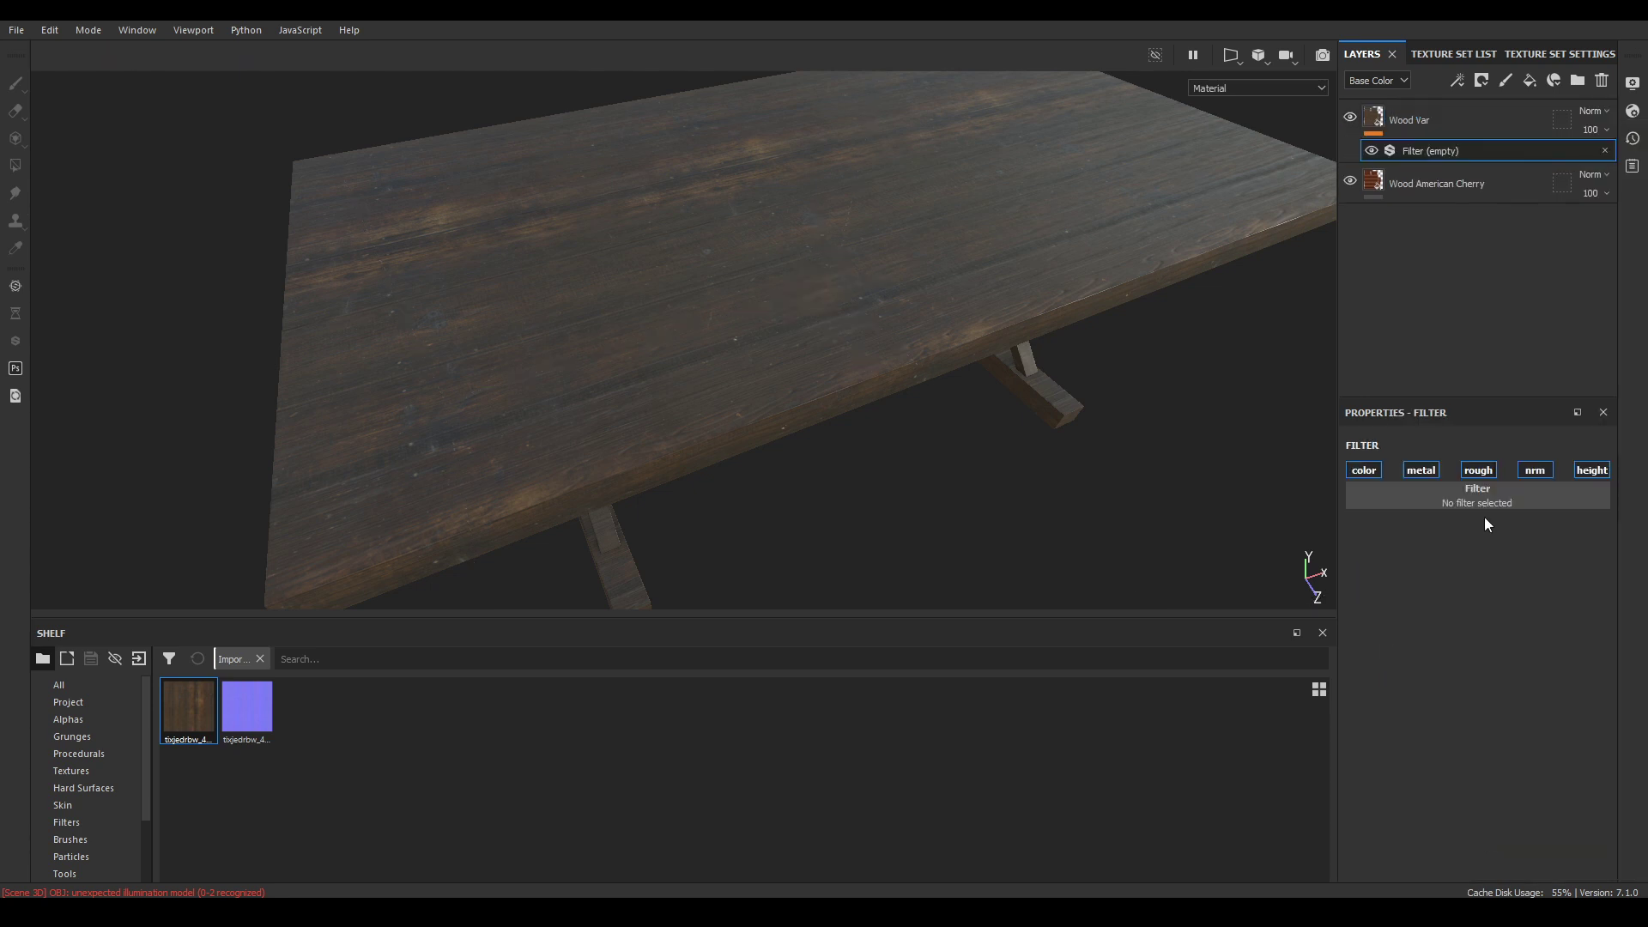
left_click(1485, 498)
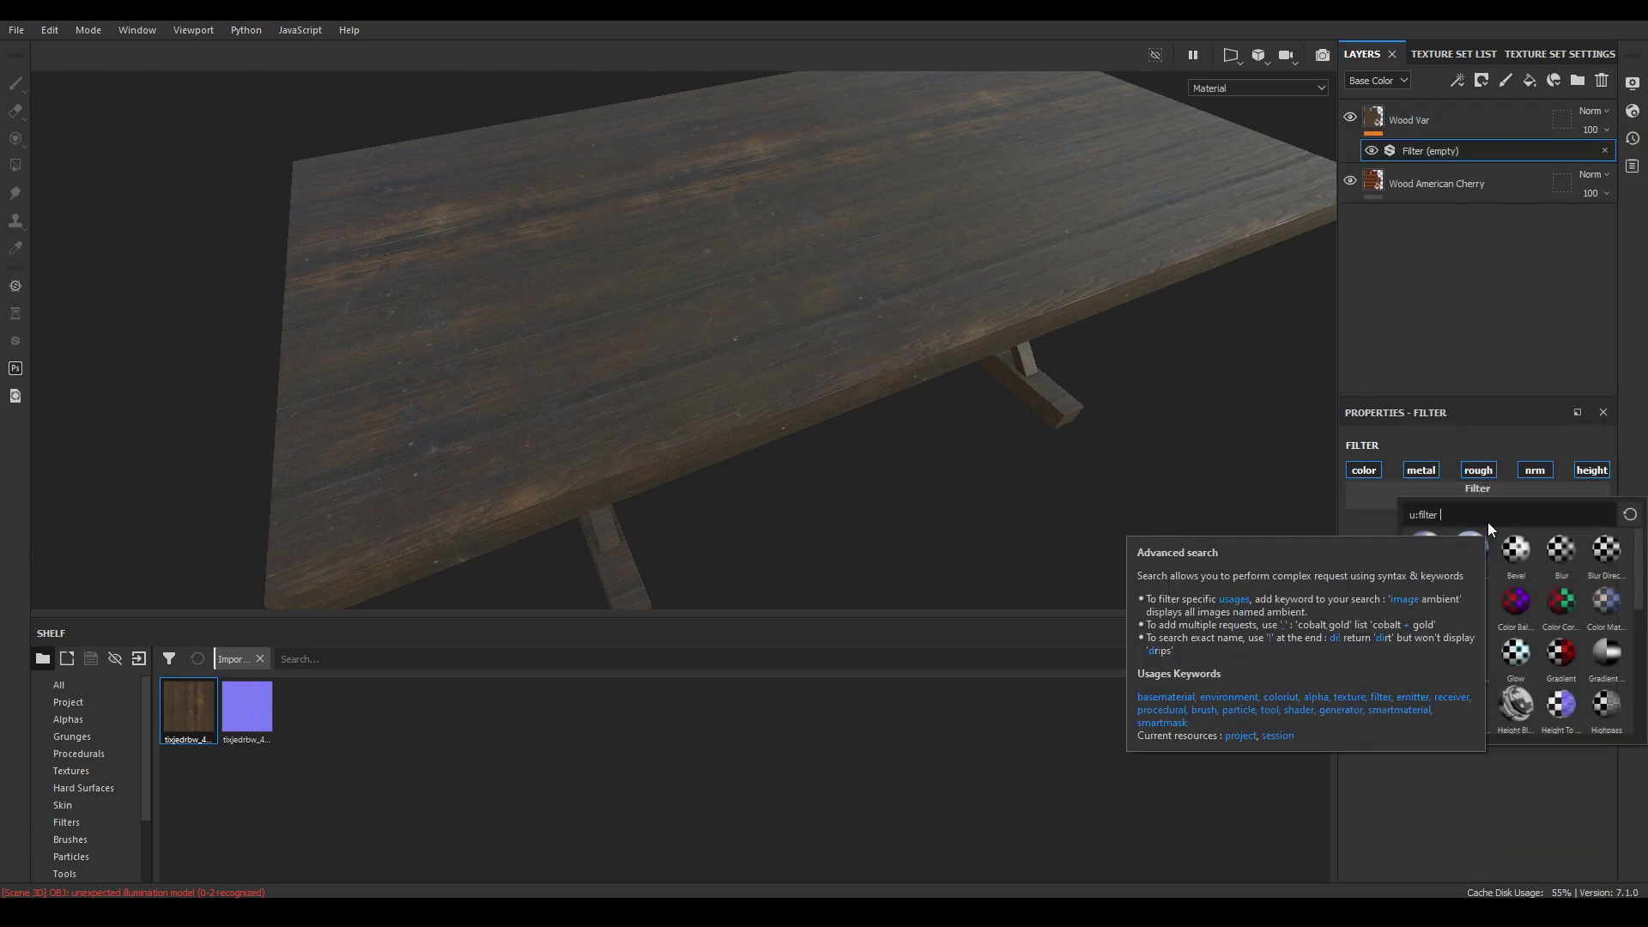
type("con")
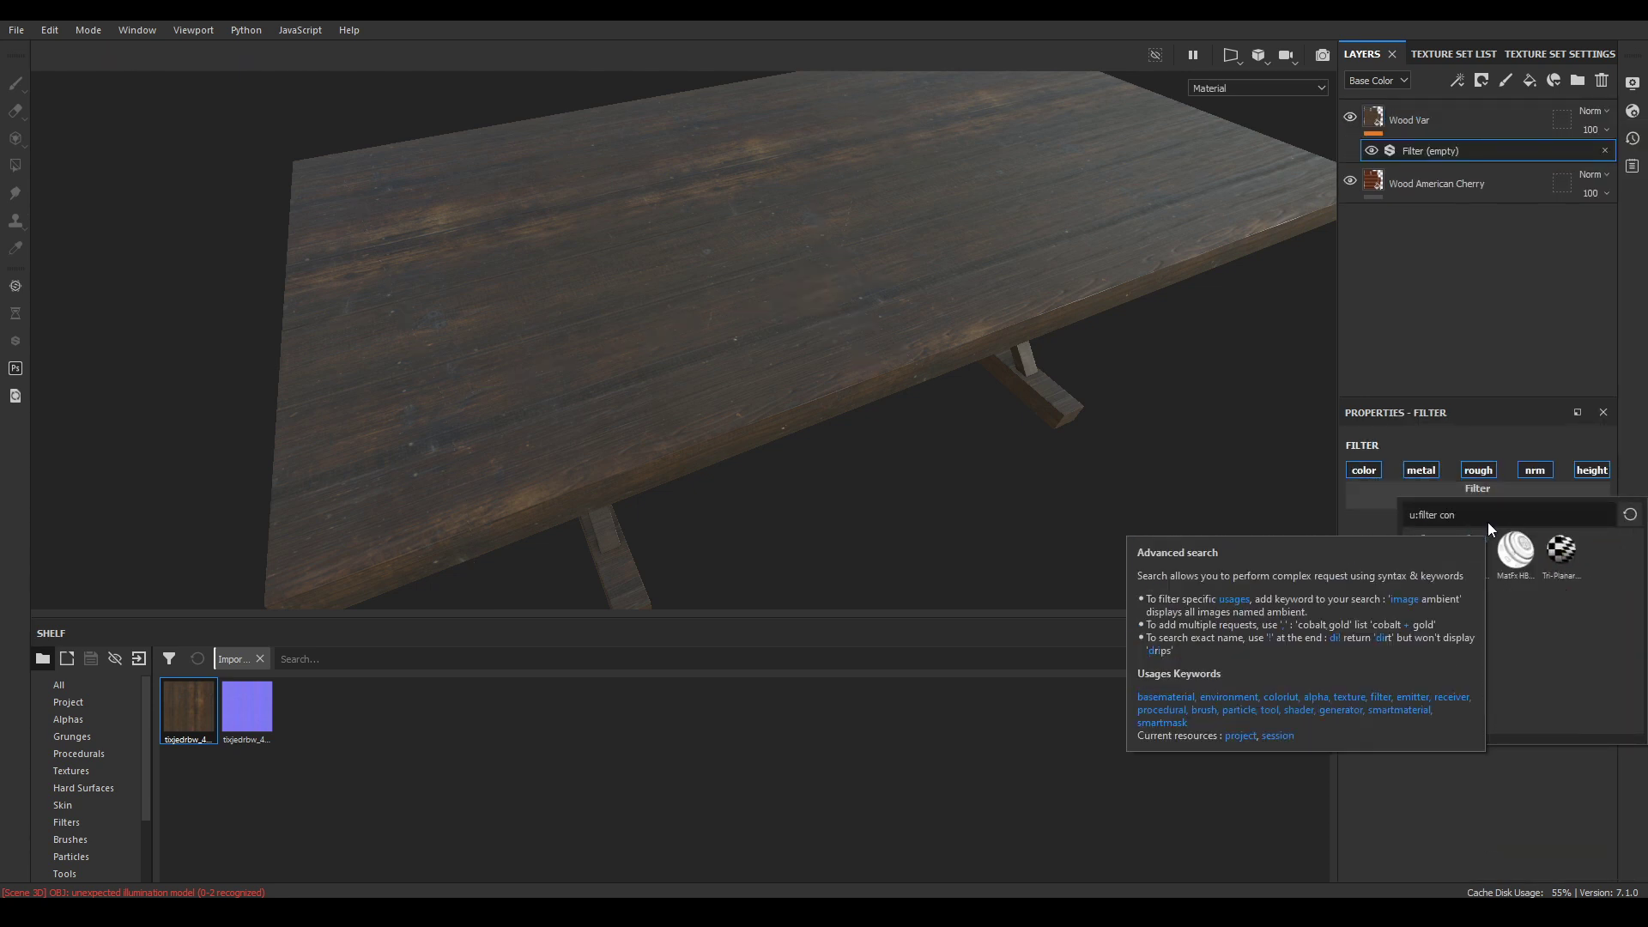
type("t")
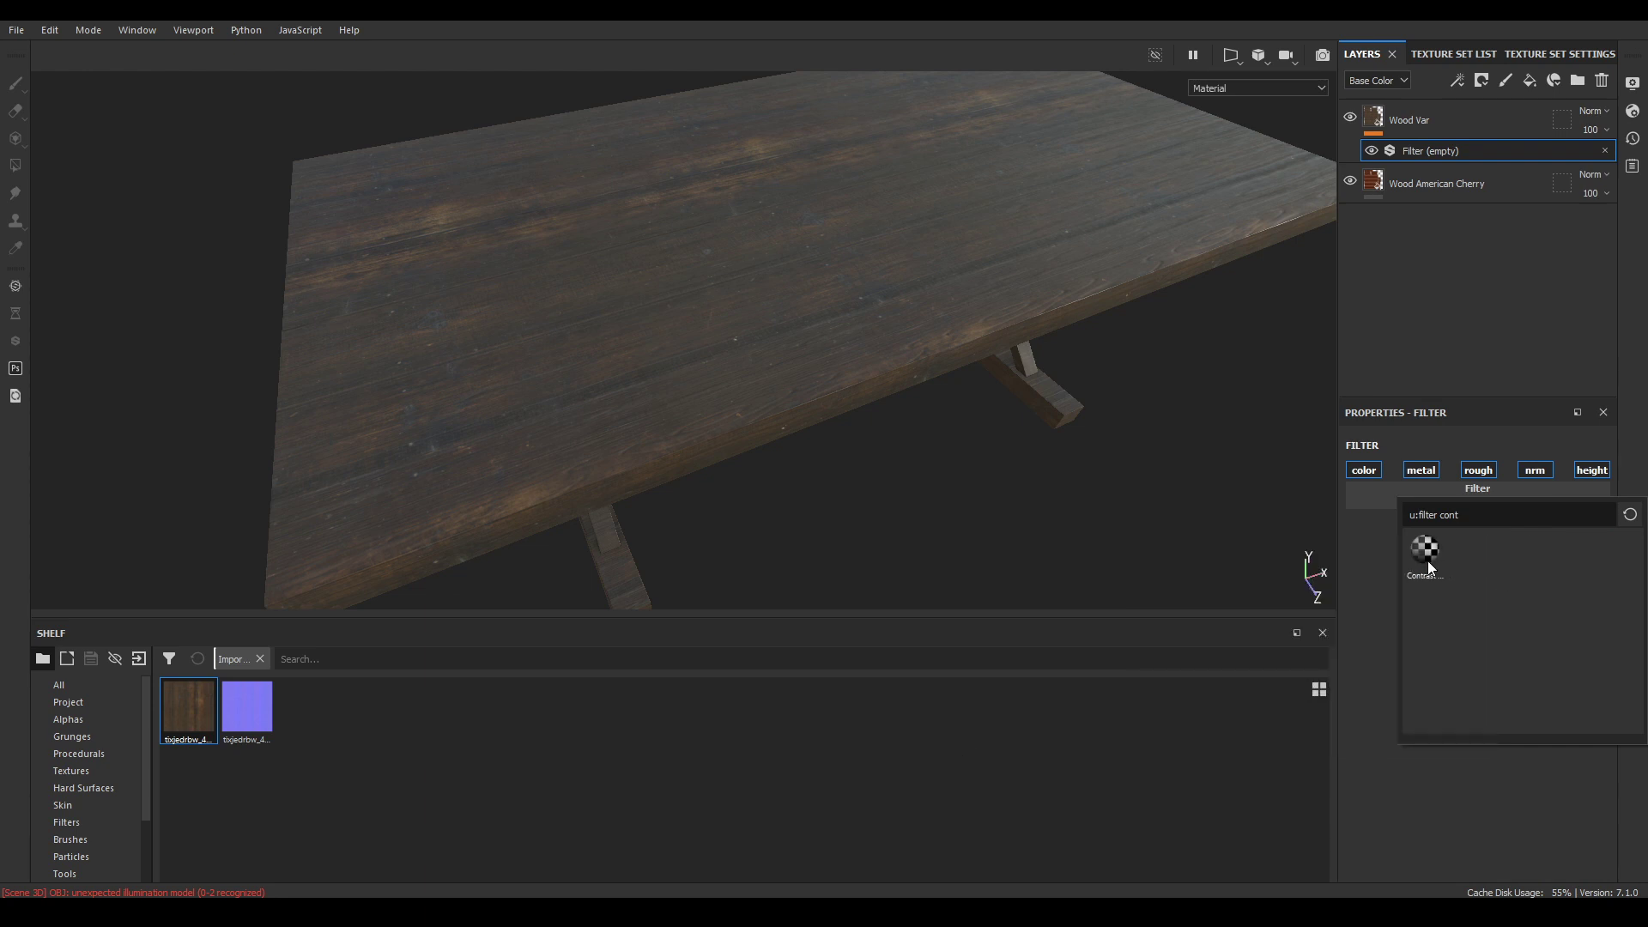
left_click(1424, 550)
Set the Contrast Luminosity filter's contrast to 0.2 and its luminosity to -0.16
left_click_drag(1485, 580, 1488, 581)
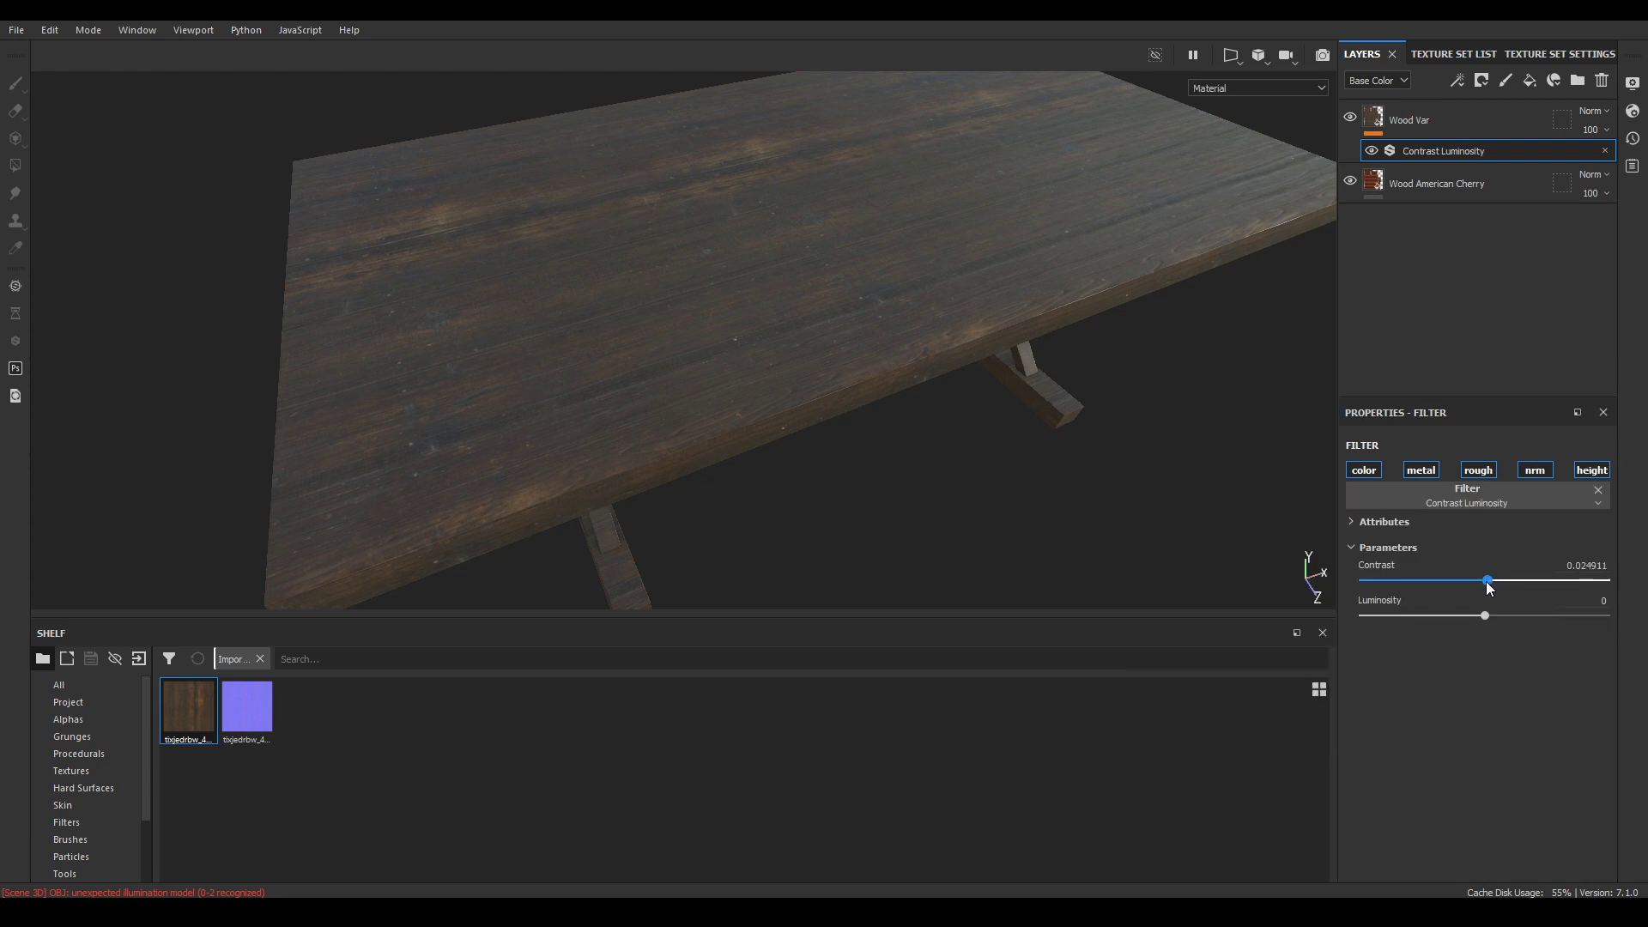
left_click(1586, 565)
type("0.2")
key("Return")
left_click_drag(1481, 620, 1473, 620)
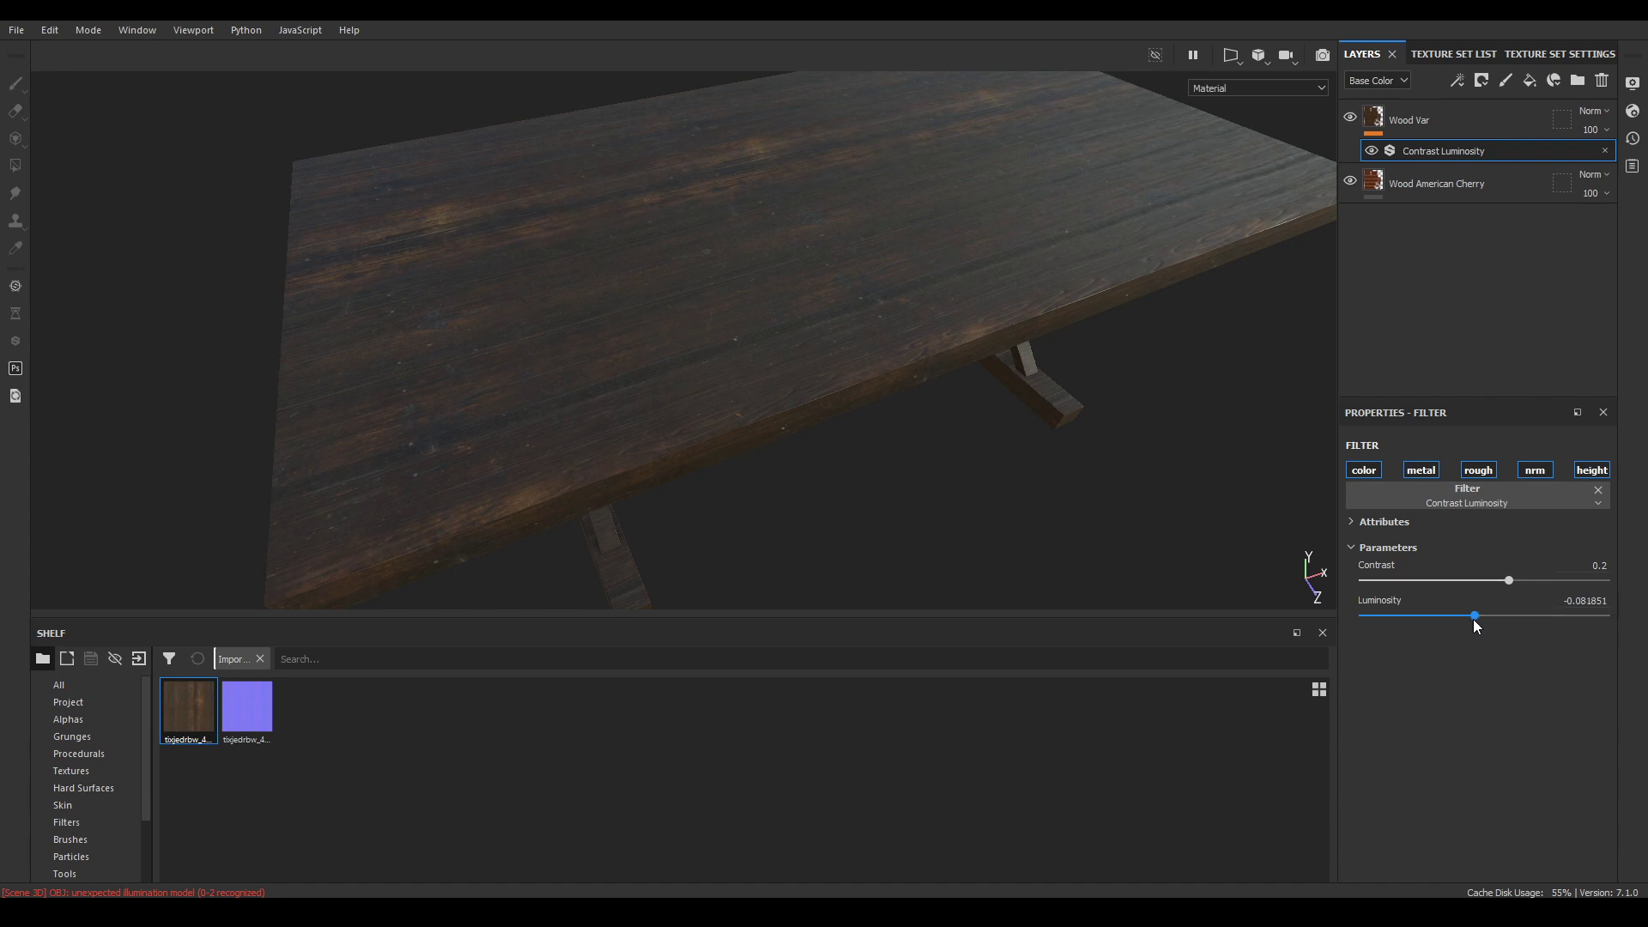
left_click(1588, 600)
type("-0.16")
key("Return")
Lower the Wood Var layer's opacity to 70
left_click_drag(1283, 467, 953, 463, "alt")
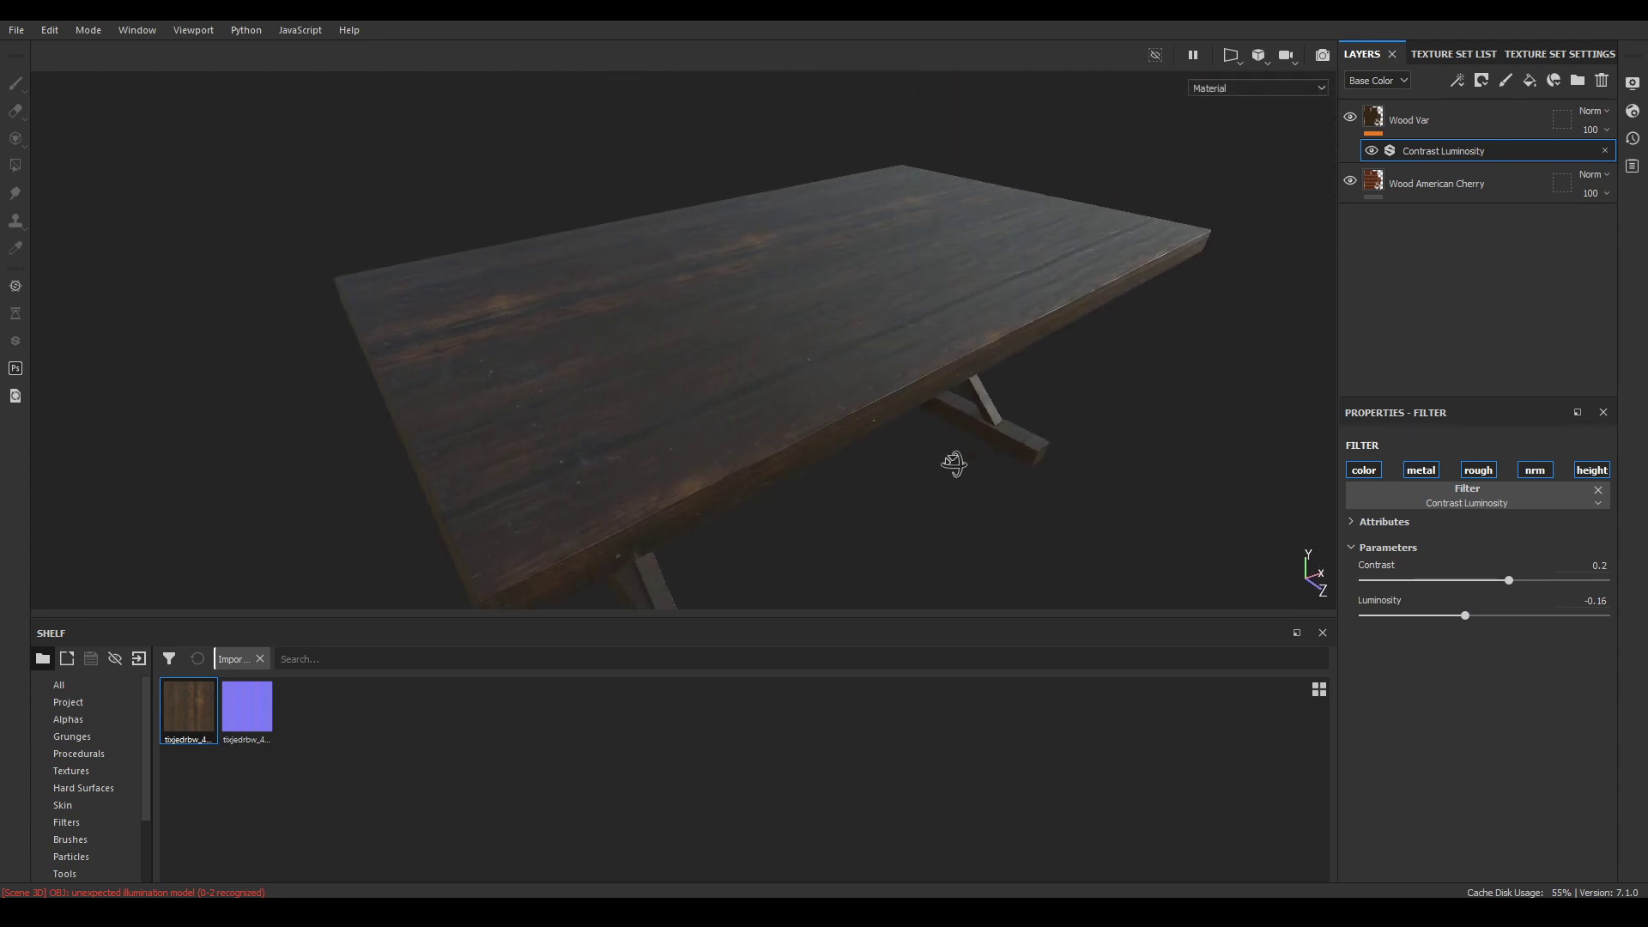
right_click_drag(953, 463, 1000, 468, "alt")
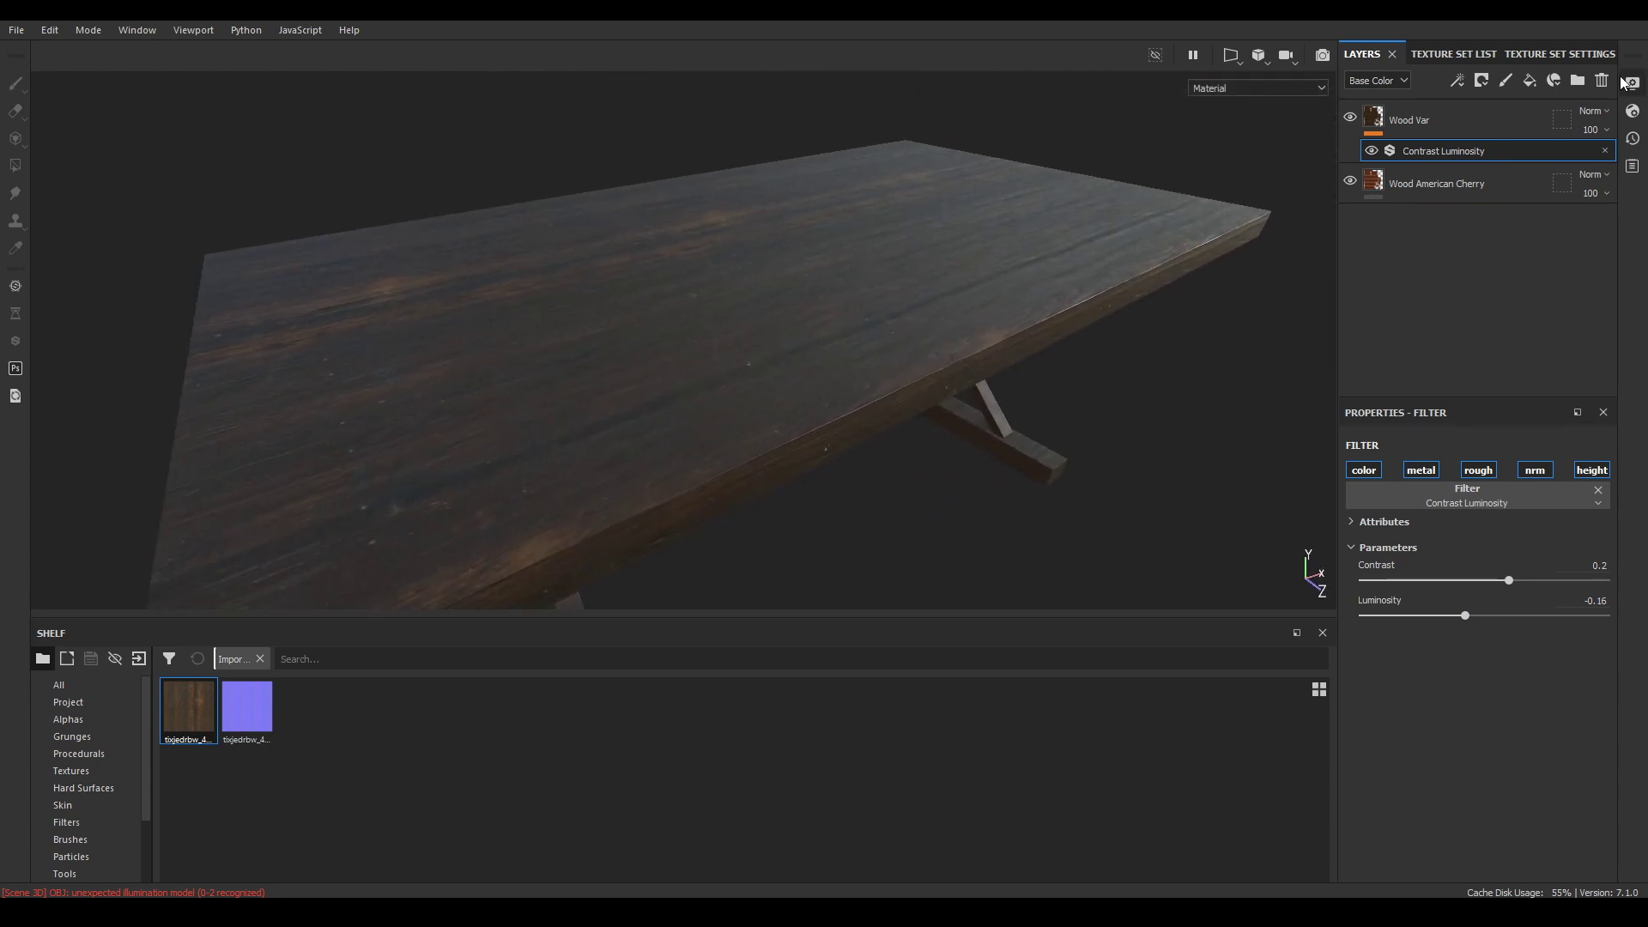
left_click(1595, 131)
left_click_drag(1619, 170, 1619, 169)
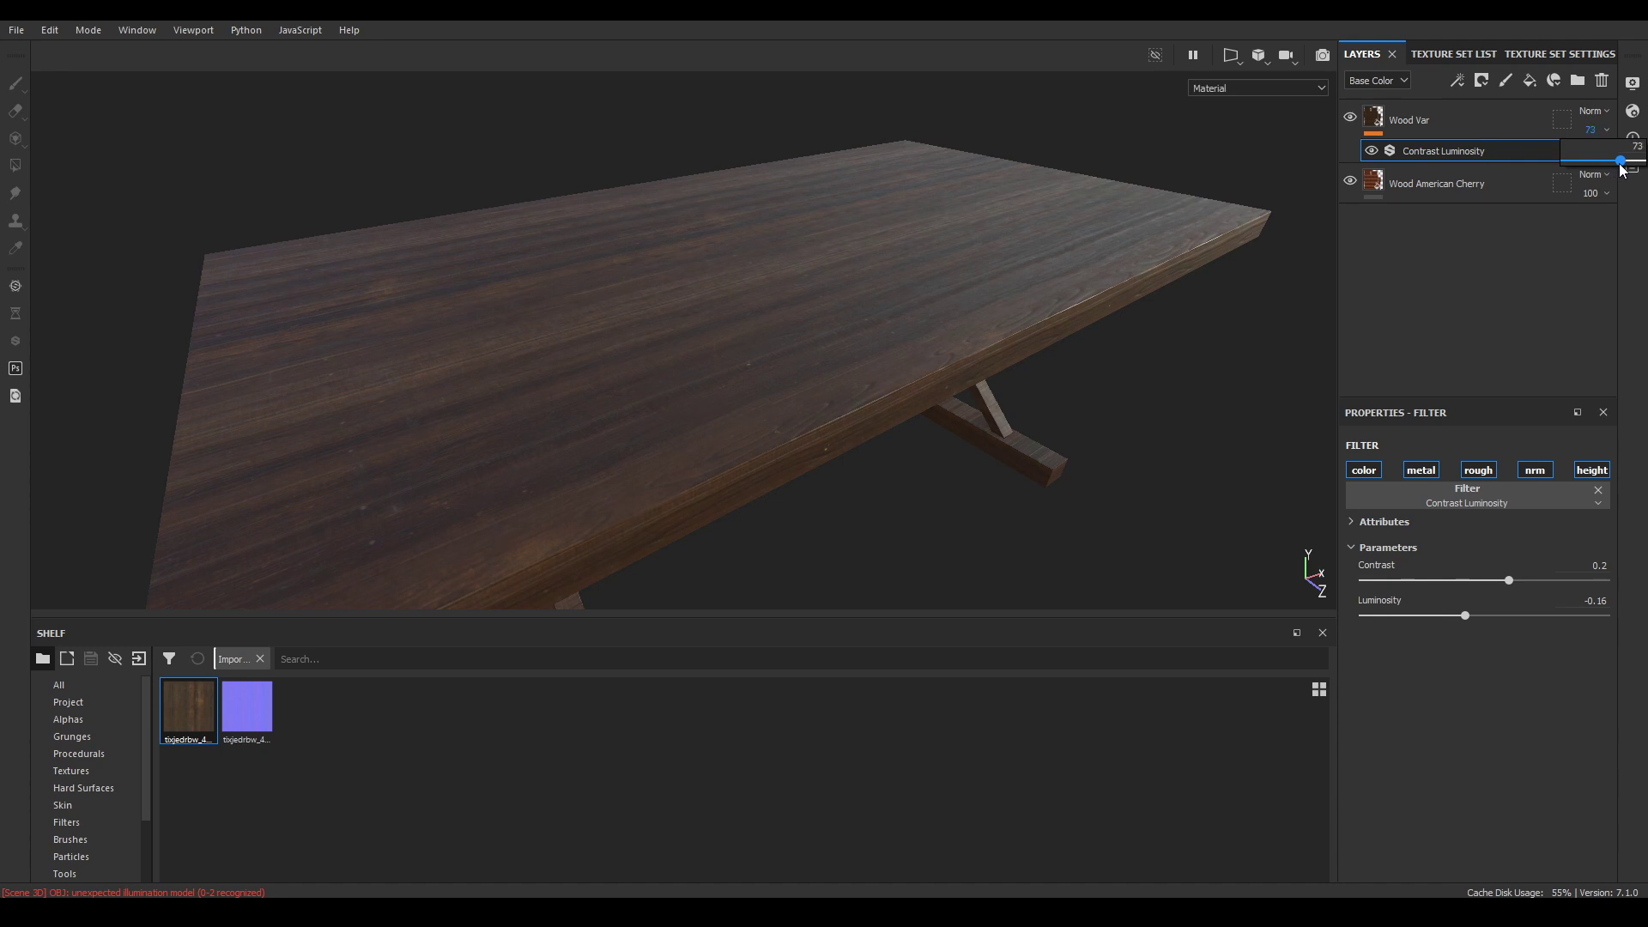
Turn off the height channel of the Wood American Cherry layer
mouse_move(858, 283)
left_mouse_down("alt")
mouse_move(603, 320)
mouse_move(622, 84)
mouse_move(669, 151)
mouse_move(721, 288)
mouse_move(839, 257)
mouse_move(865, 295)
mouse_move(852, 279)
left_mouse_up("alt")
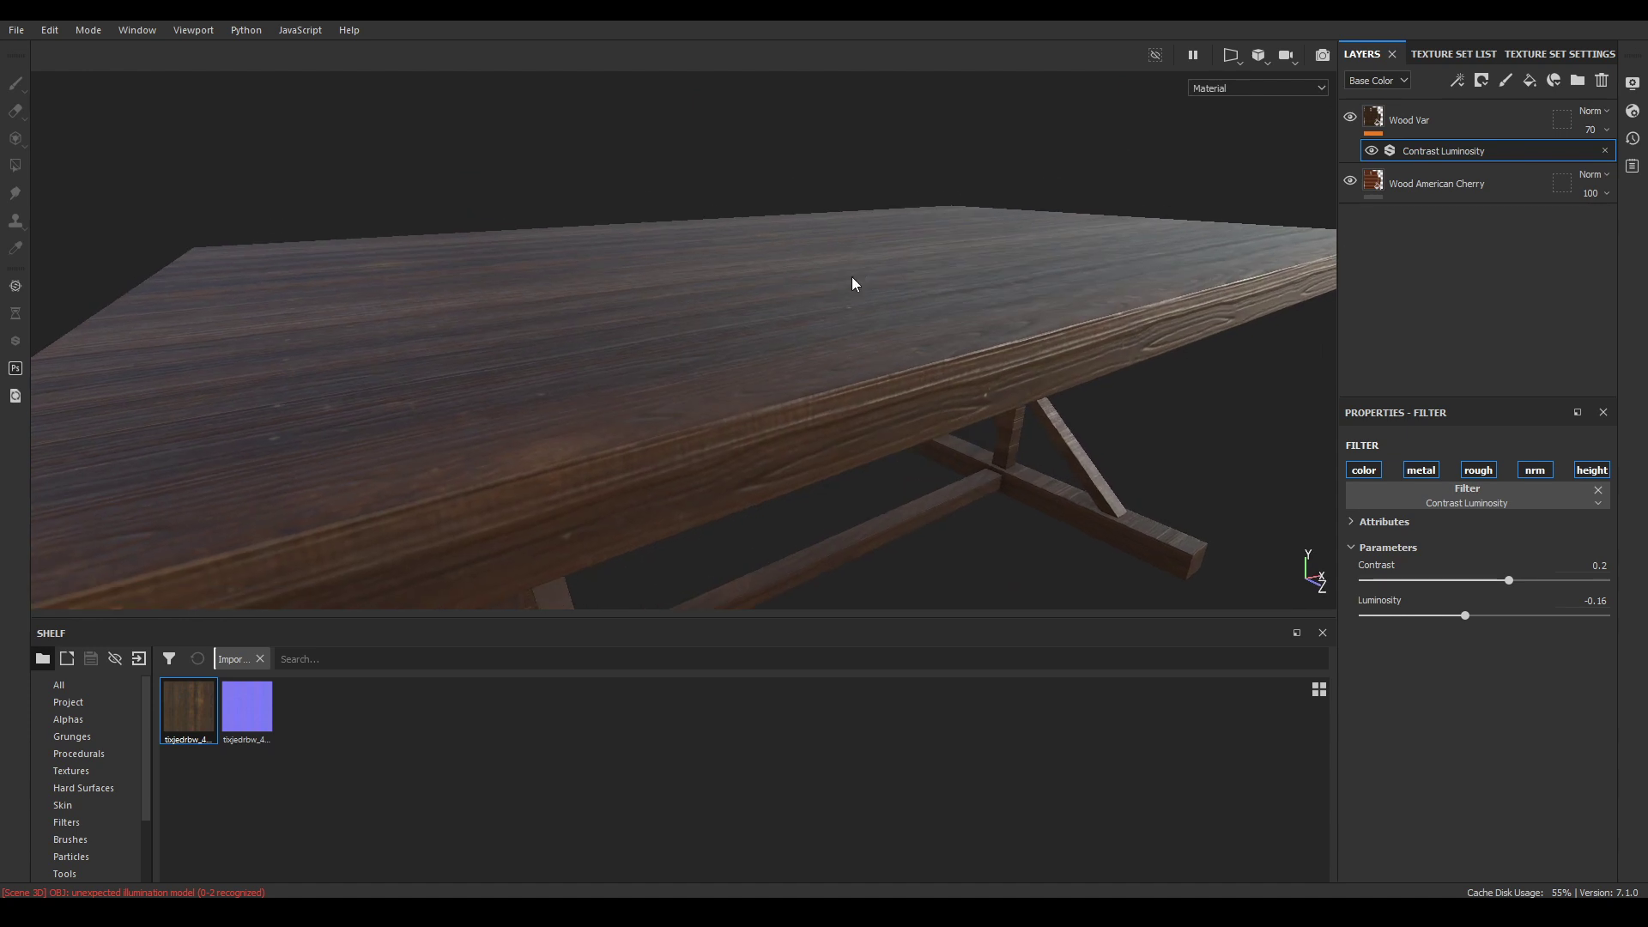
left_click(1437, 189)
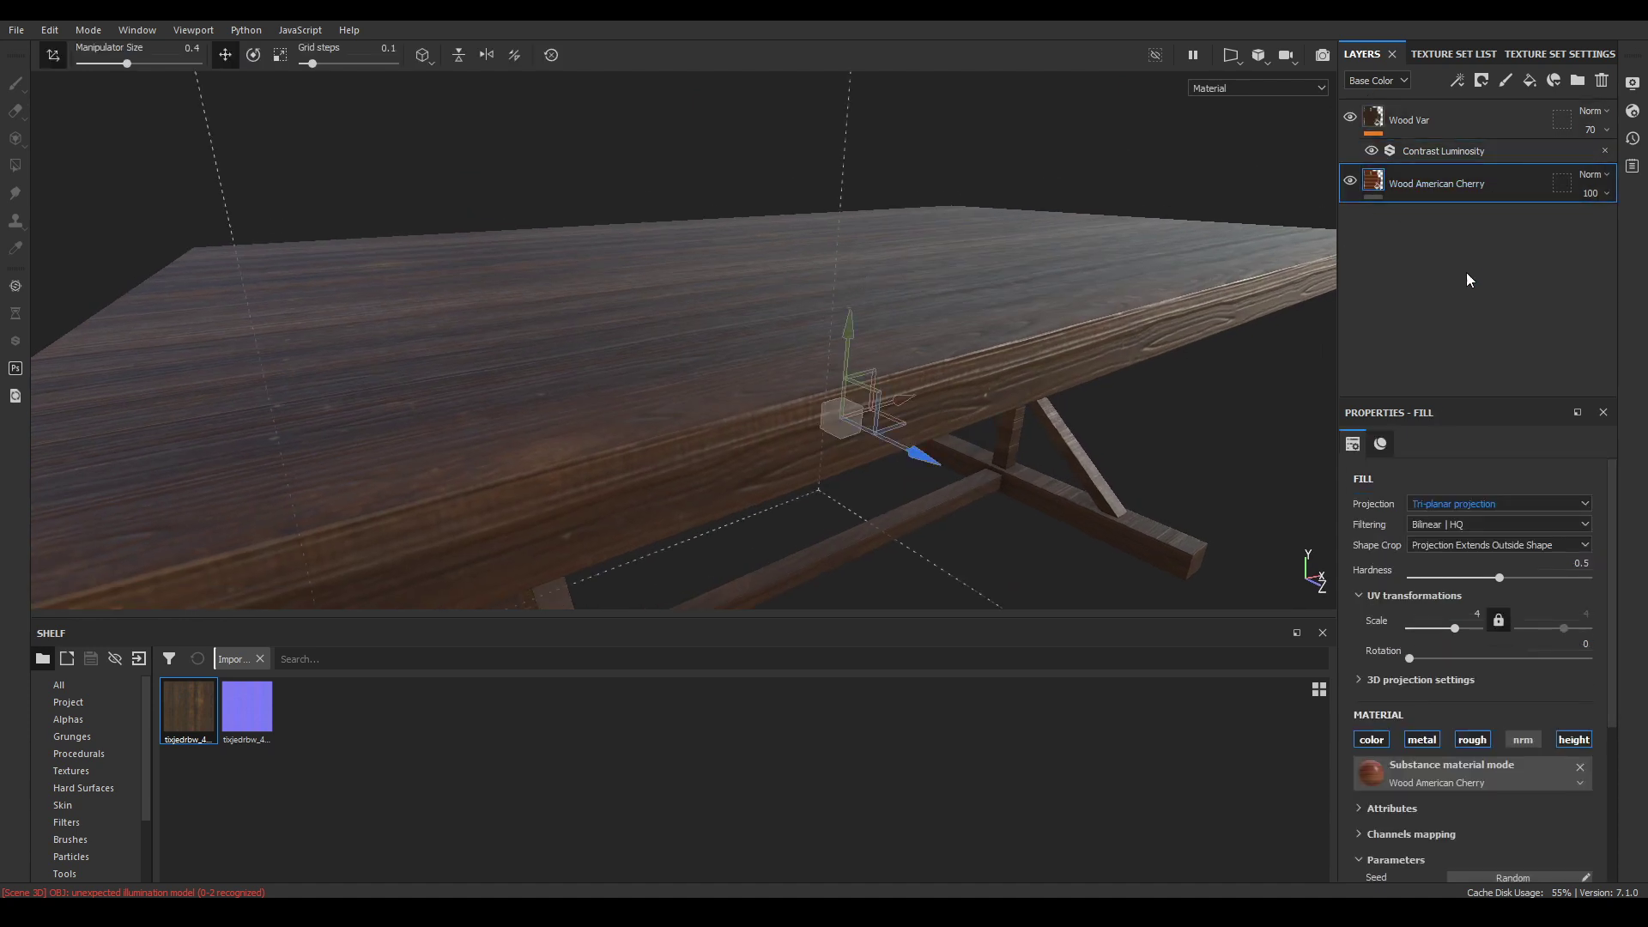
left_click(1577, 744)
scroll(987, 344, "down", 4)
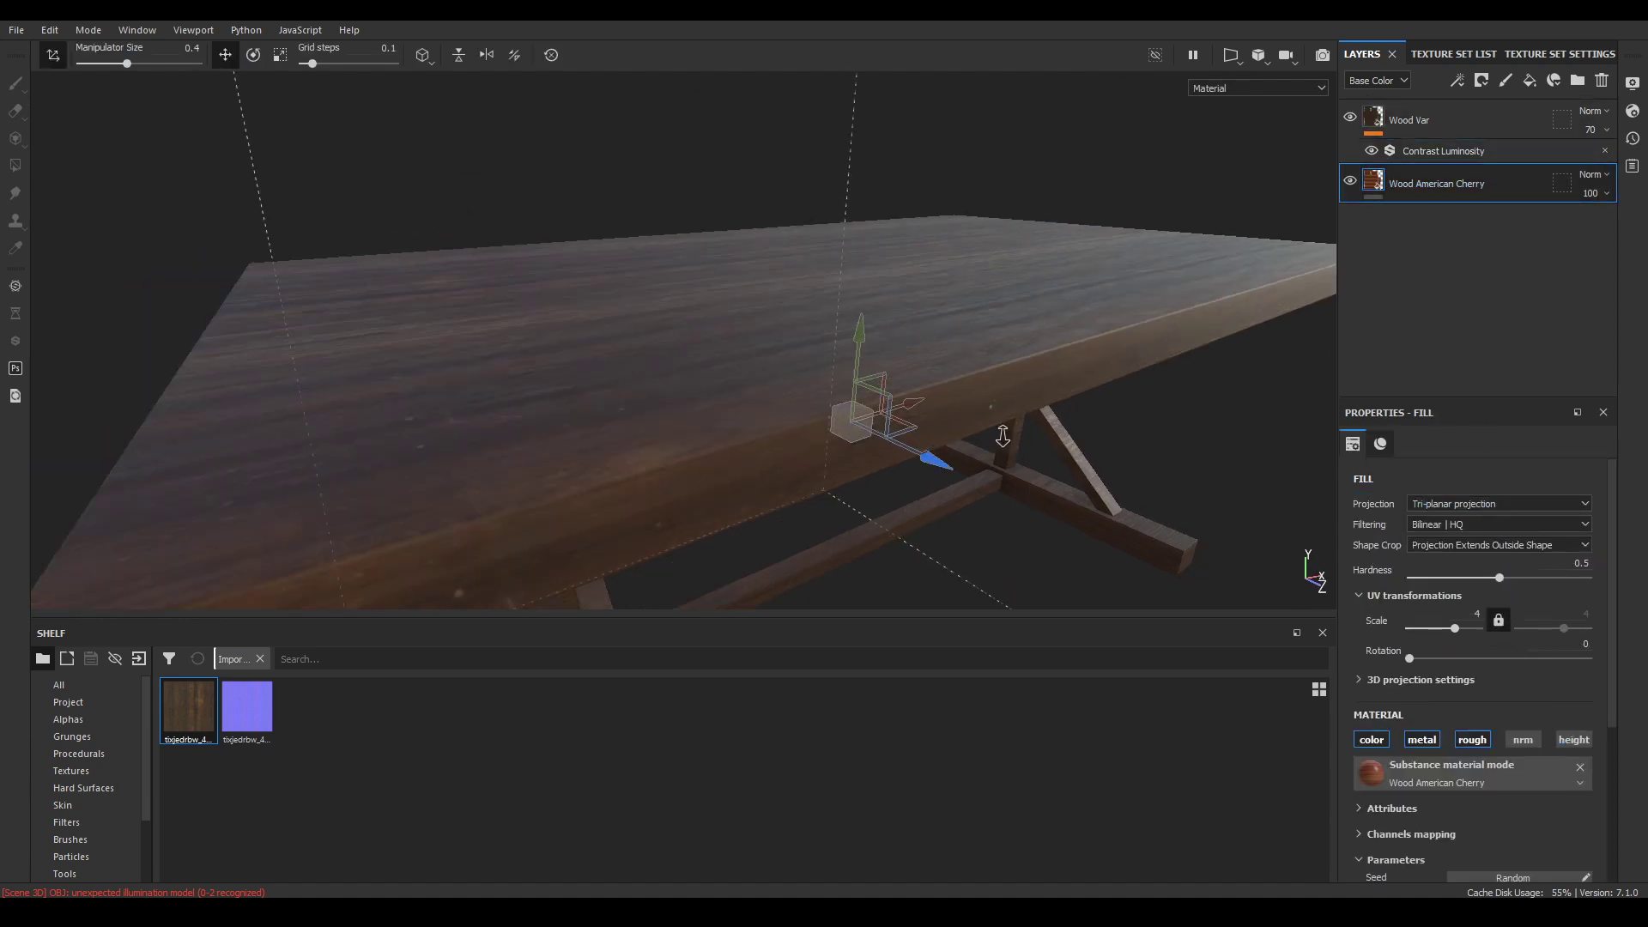
Hide the Wood Var layer to examine the cherry wood on the tabletop without it
left_click_drag(987, 275, 1030, 261, "alt")
scroll(886, 309, "up", 2)
scroll(978, 197, "up", 2)
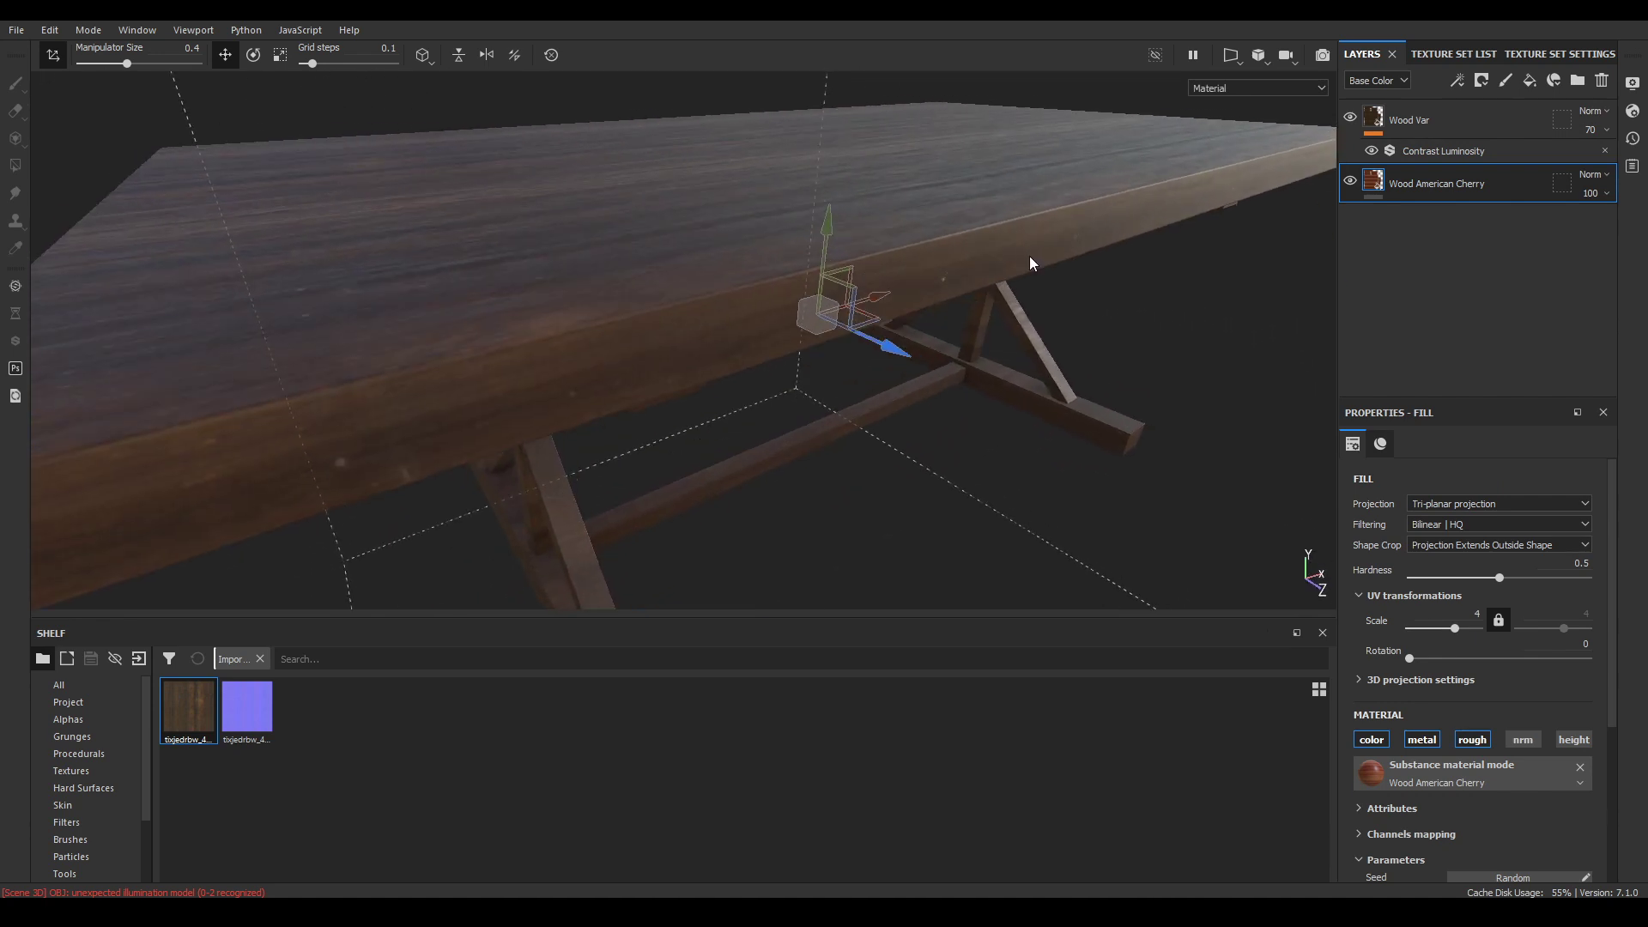
left_click(1350, 117)
left_click_drag(940, 172, 1064, 318, "alt")
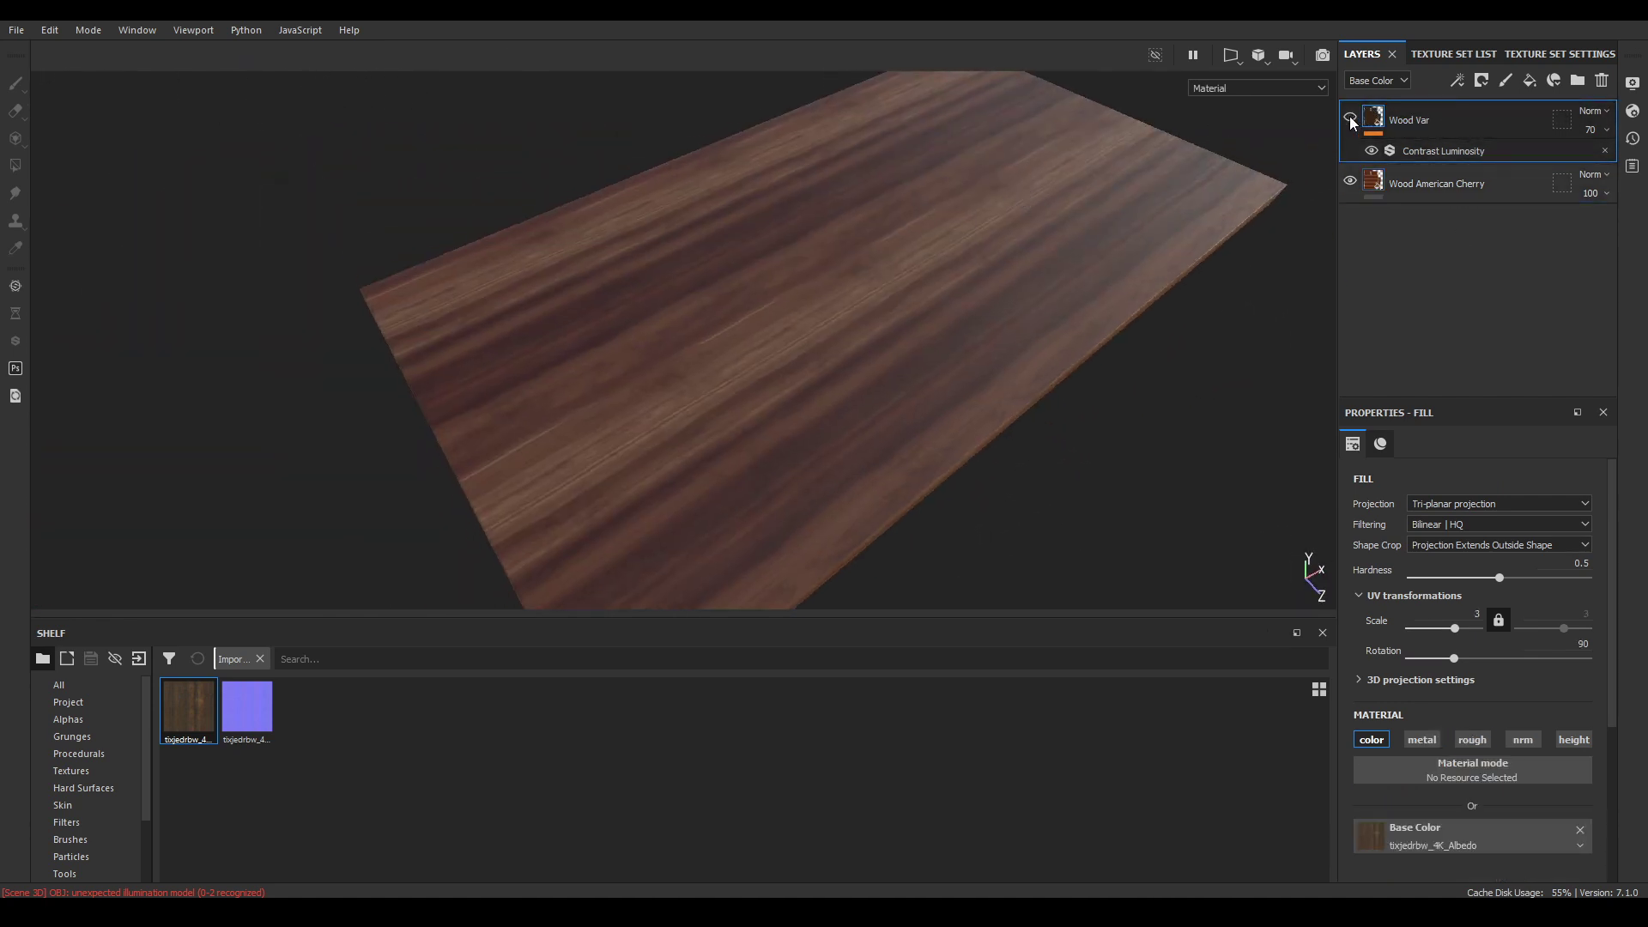
Show the Wood Var layer again and lower its opacity to 60
left_click(1350, 117)
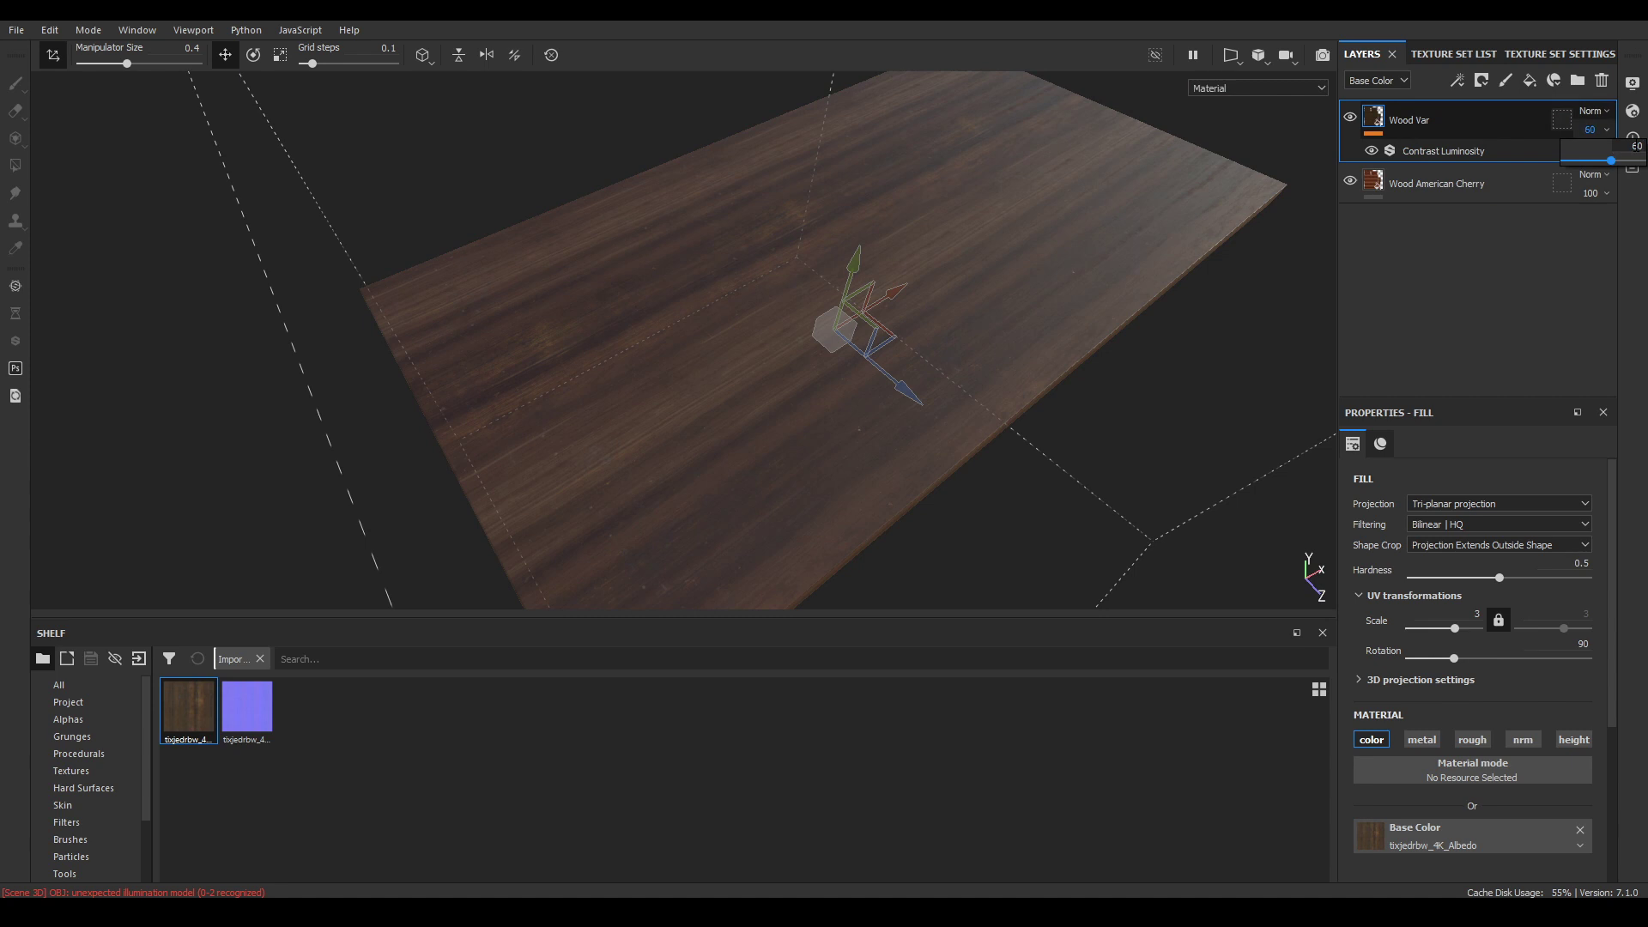
left_click_drag(876, 343, 690, 418, "alt")
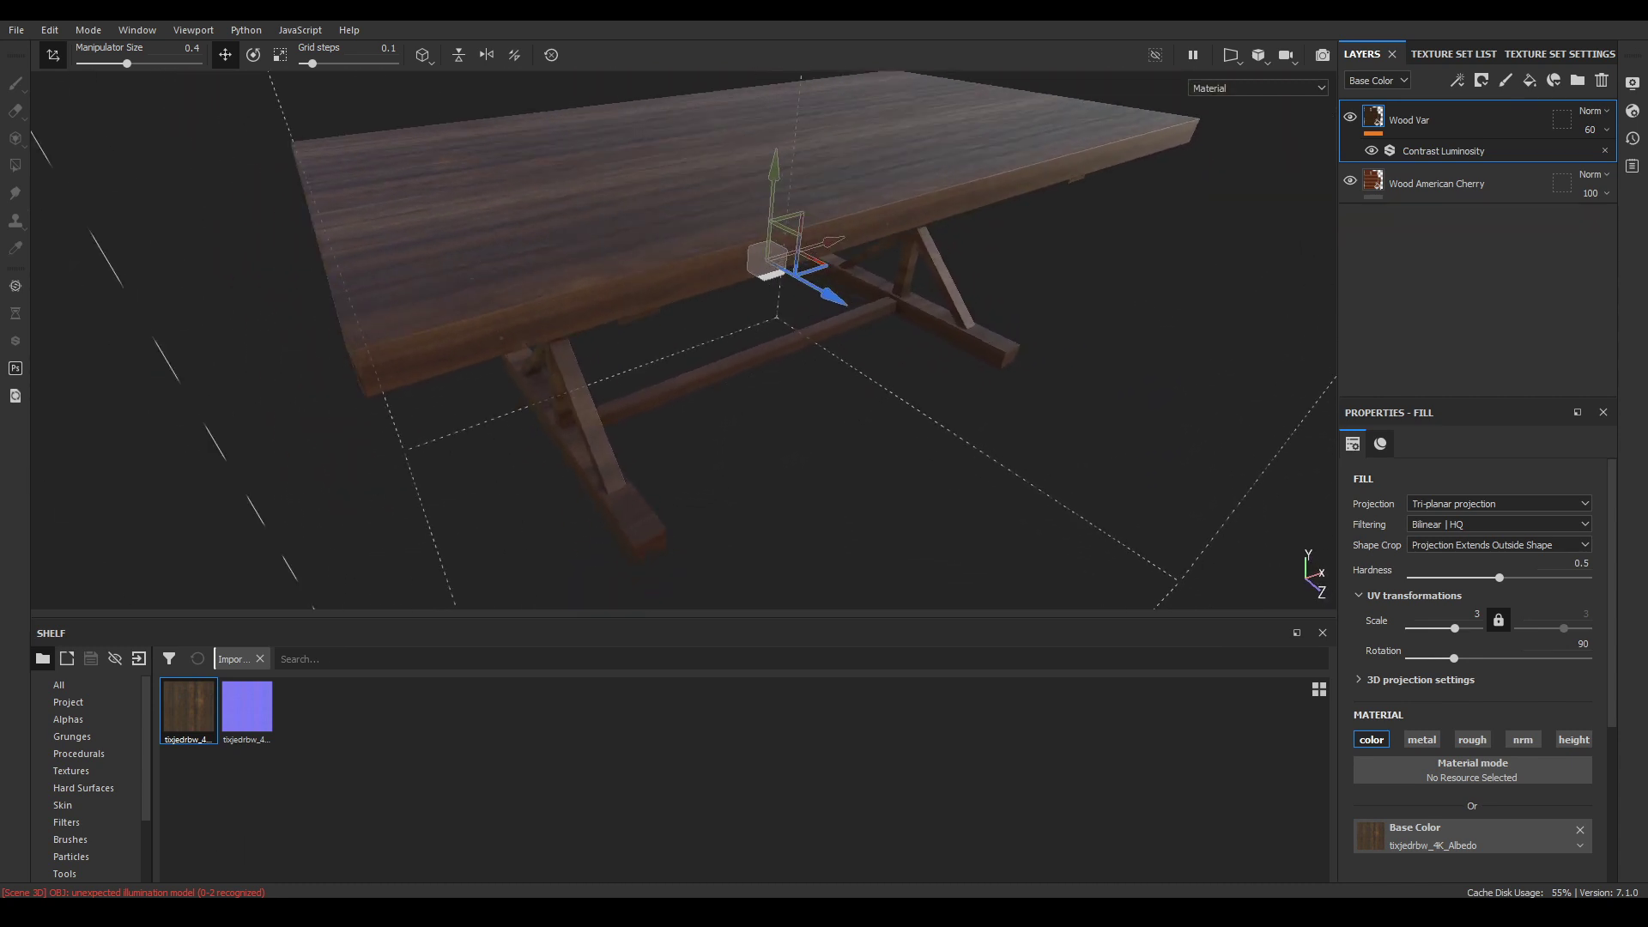
Switch to File Explorer and select tjtkfjkfw_4K_Albedo.jpg and tjtkfjkfw_4K_Normal.jpg in the Worn Wooden Planks folder, previewing the normal map
left_click(141, 858)
key("alt+Left")
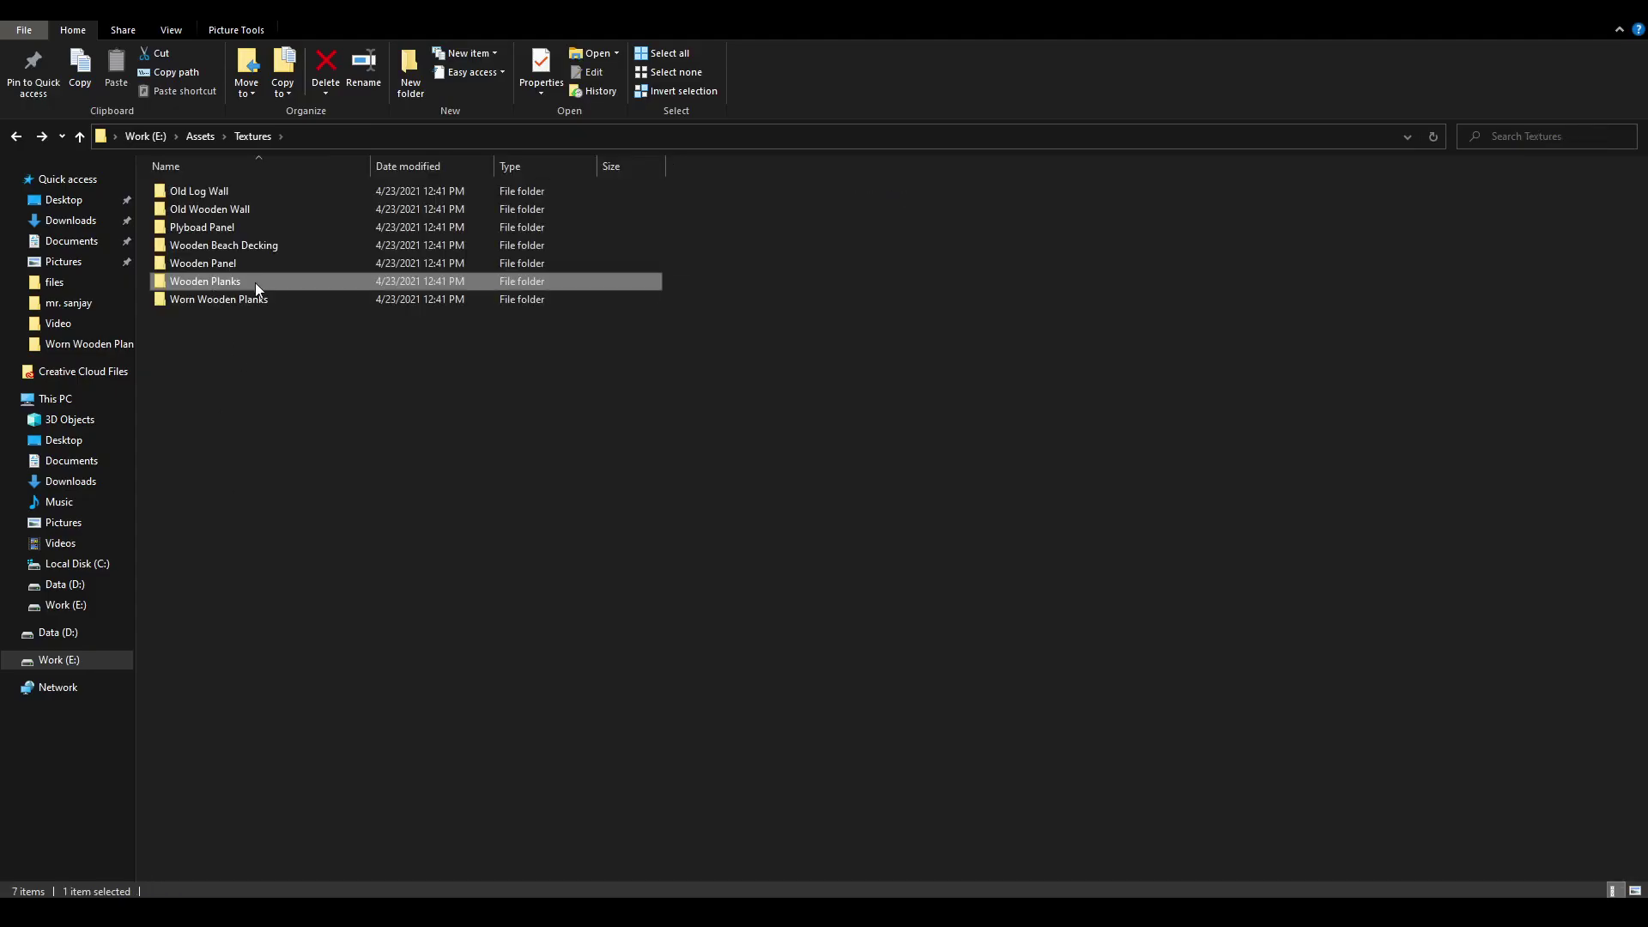
double_click(233, 302)
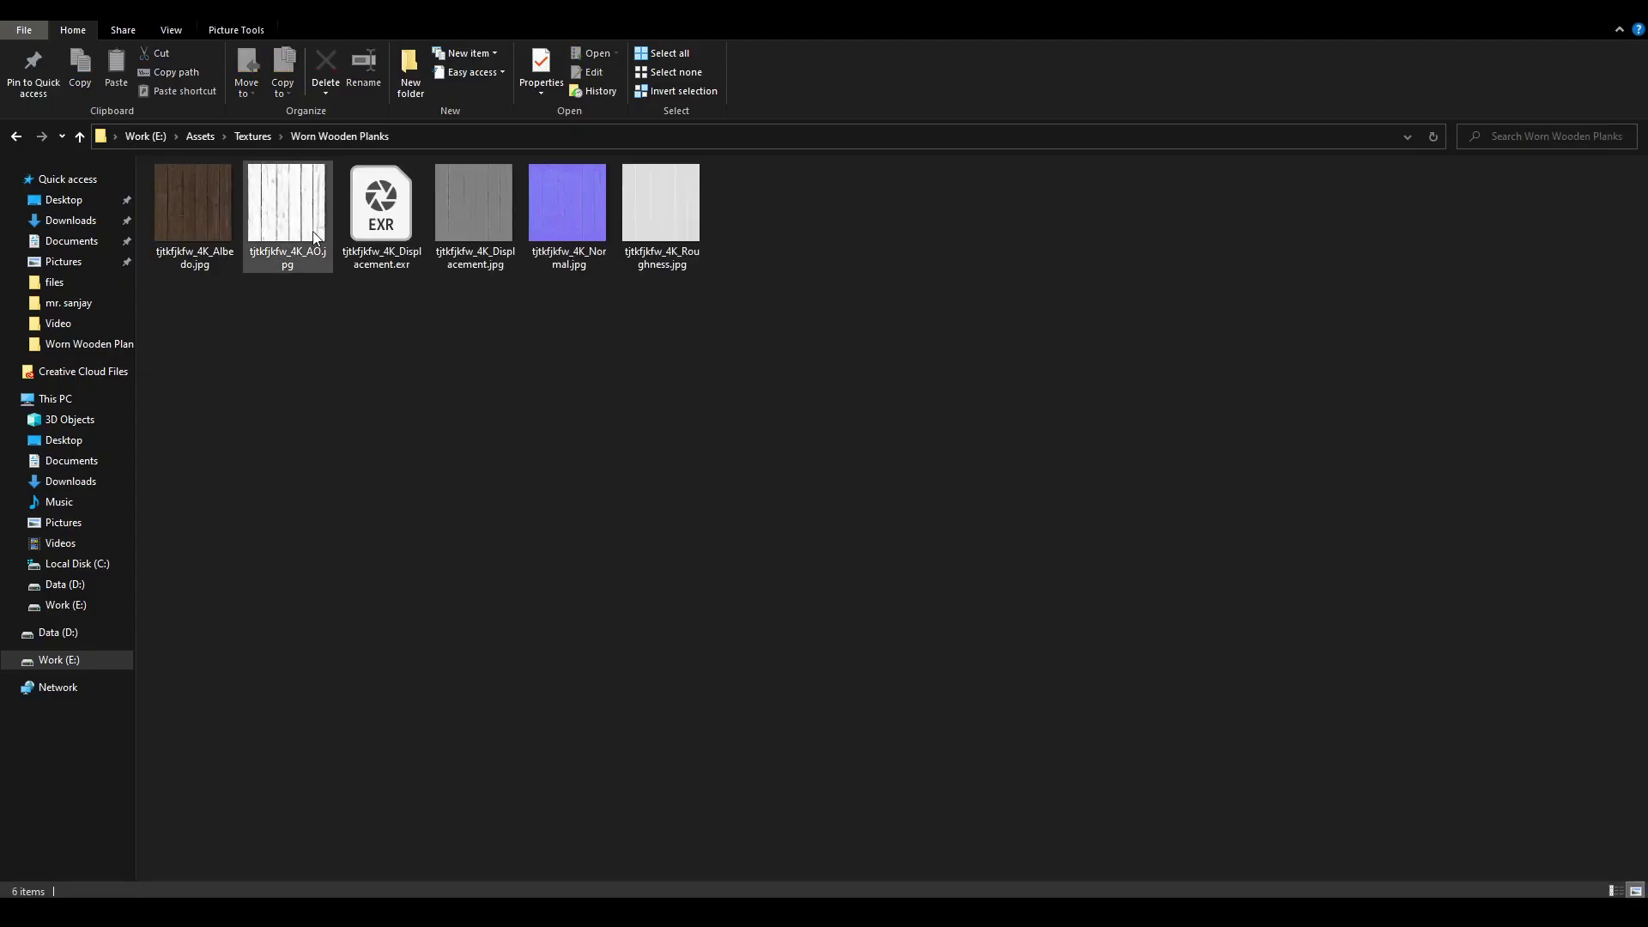
left_click(221, 262)
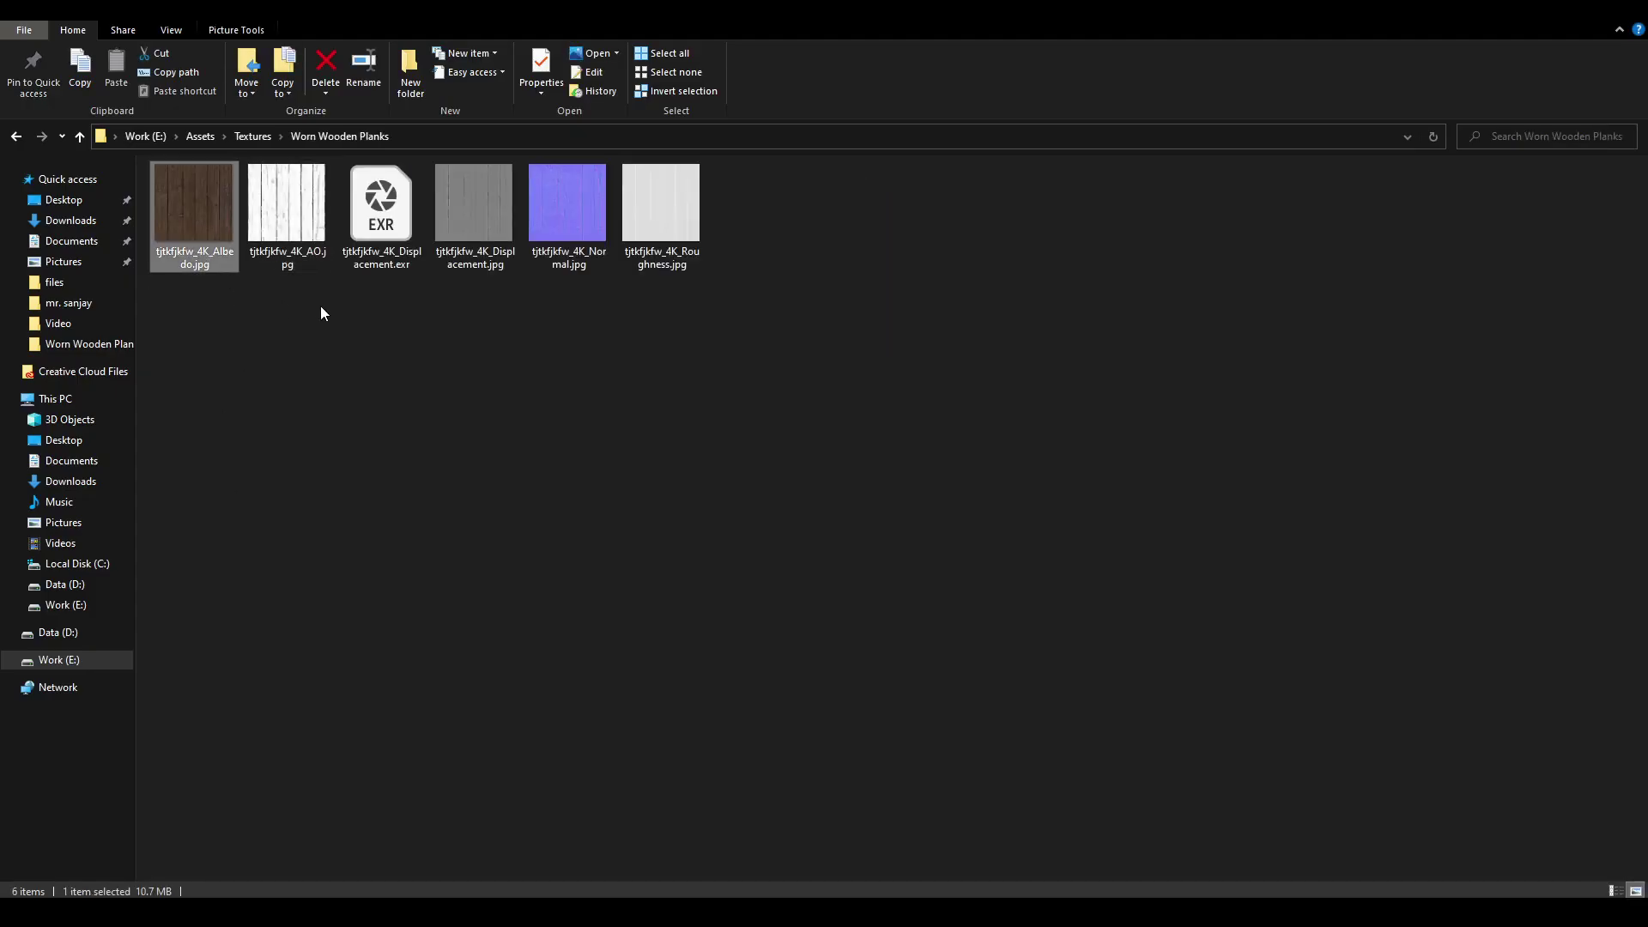
double_click(574, 277, "ctrl")
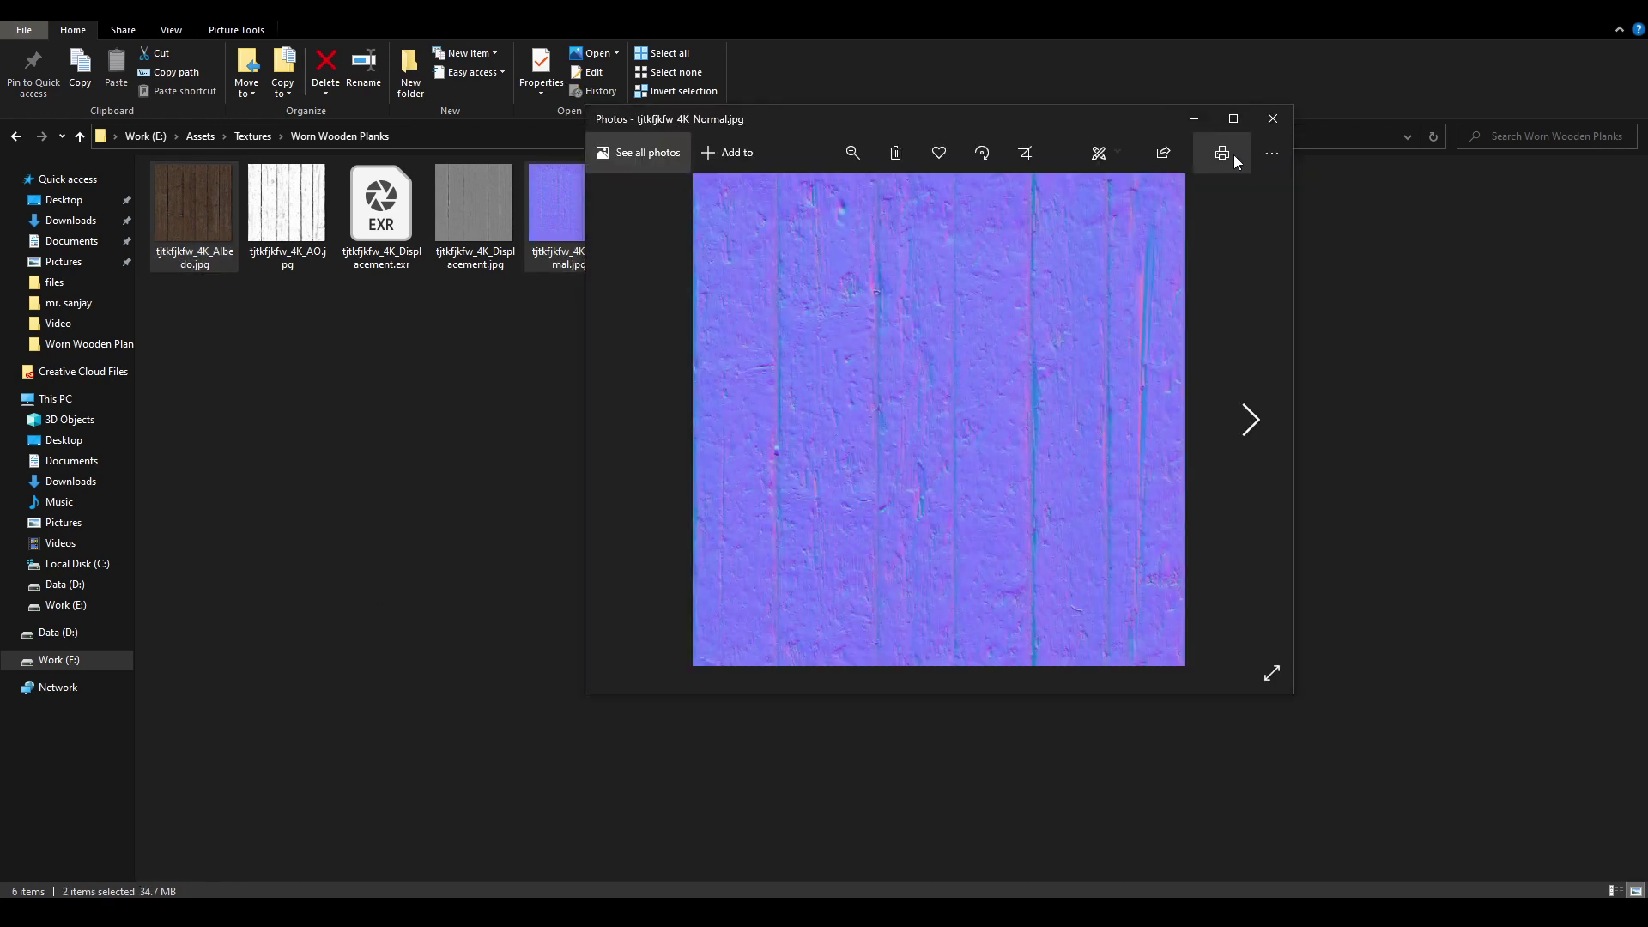
left_click(1273, 118)
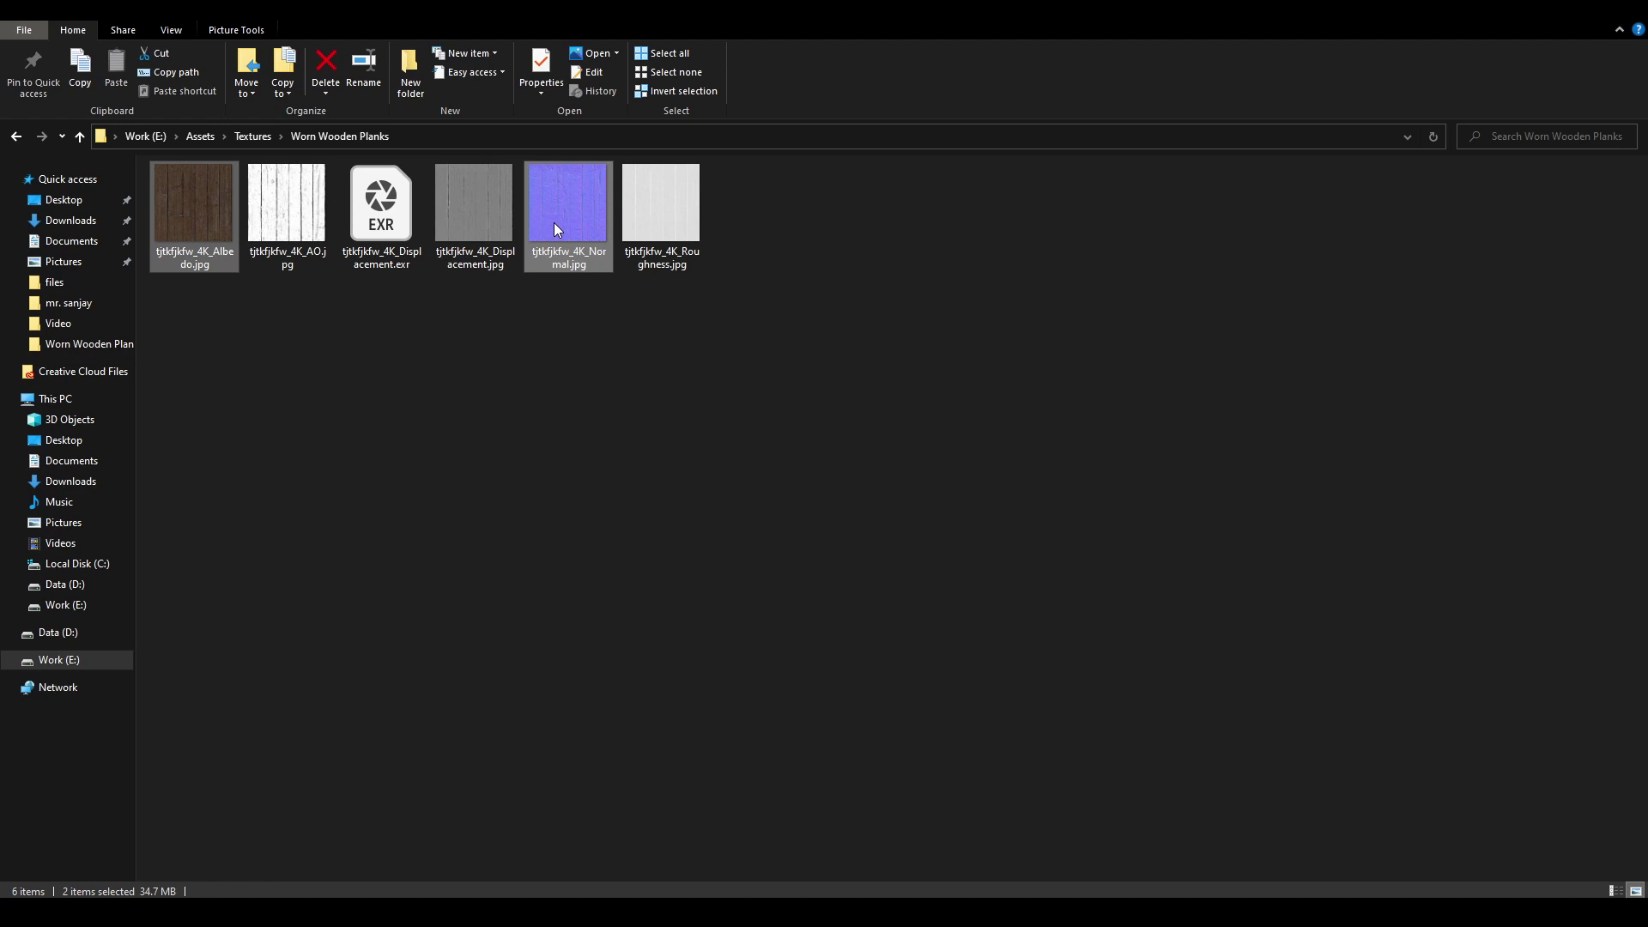
Import the selected albedo and normal images into Substance Painter's current session, with both set to texture usage
mouse_move(559, 229)
left_mouse_down()
mouse_move(114, 854)
mouse_move(75, 884)
left_mouse_up()
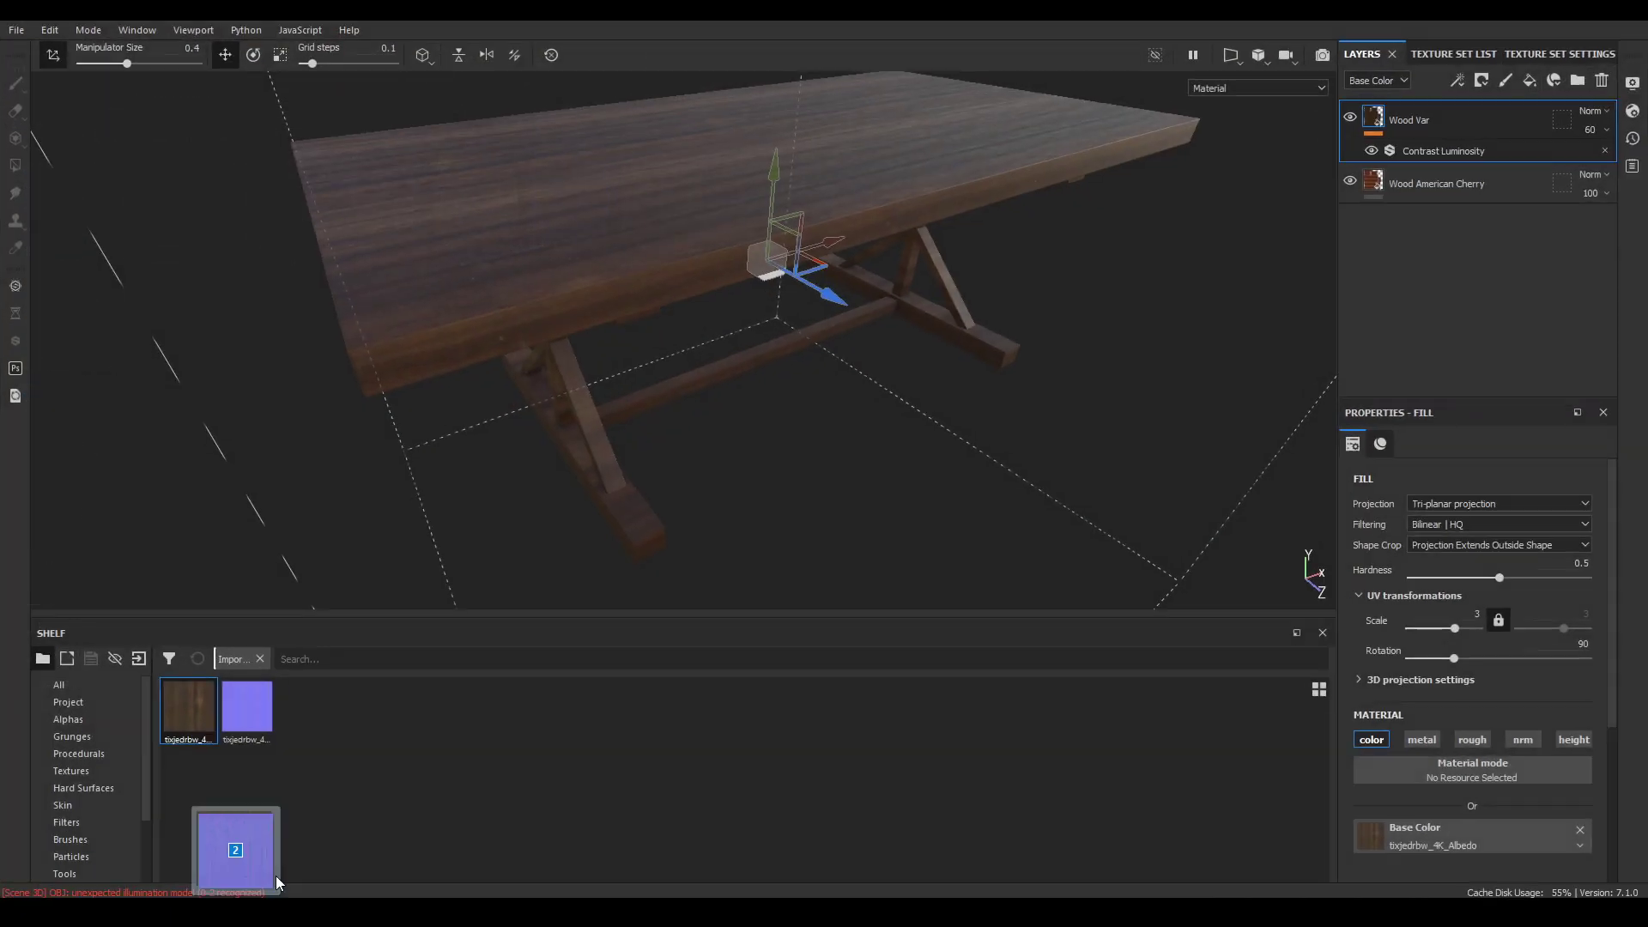
left_click_drag(276, 875, 740, 742)
left_click(1043, 280)
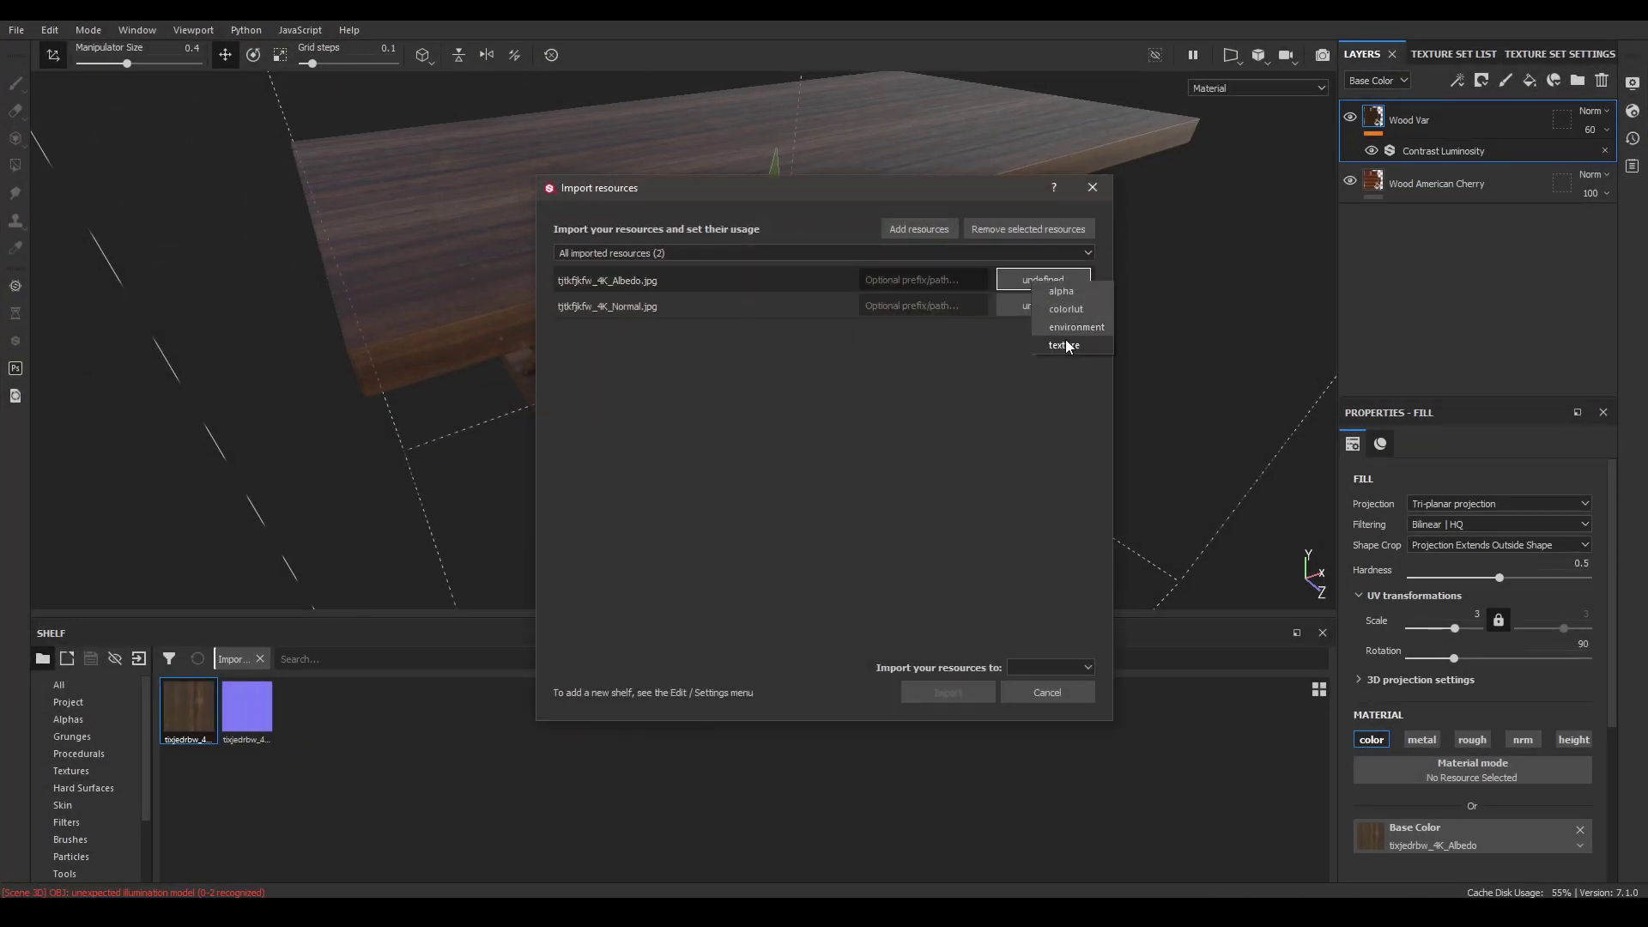
left_click(1067, 346)
left_click(1044, 307)
left_click(1068, 371)
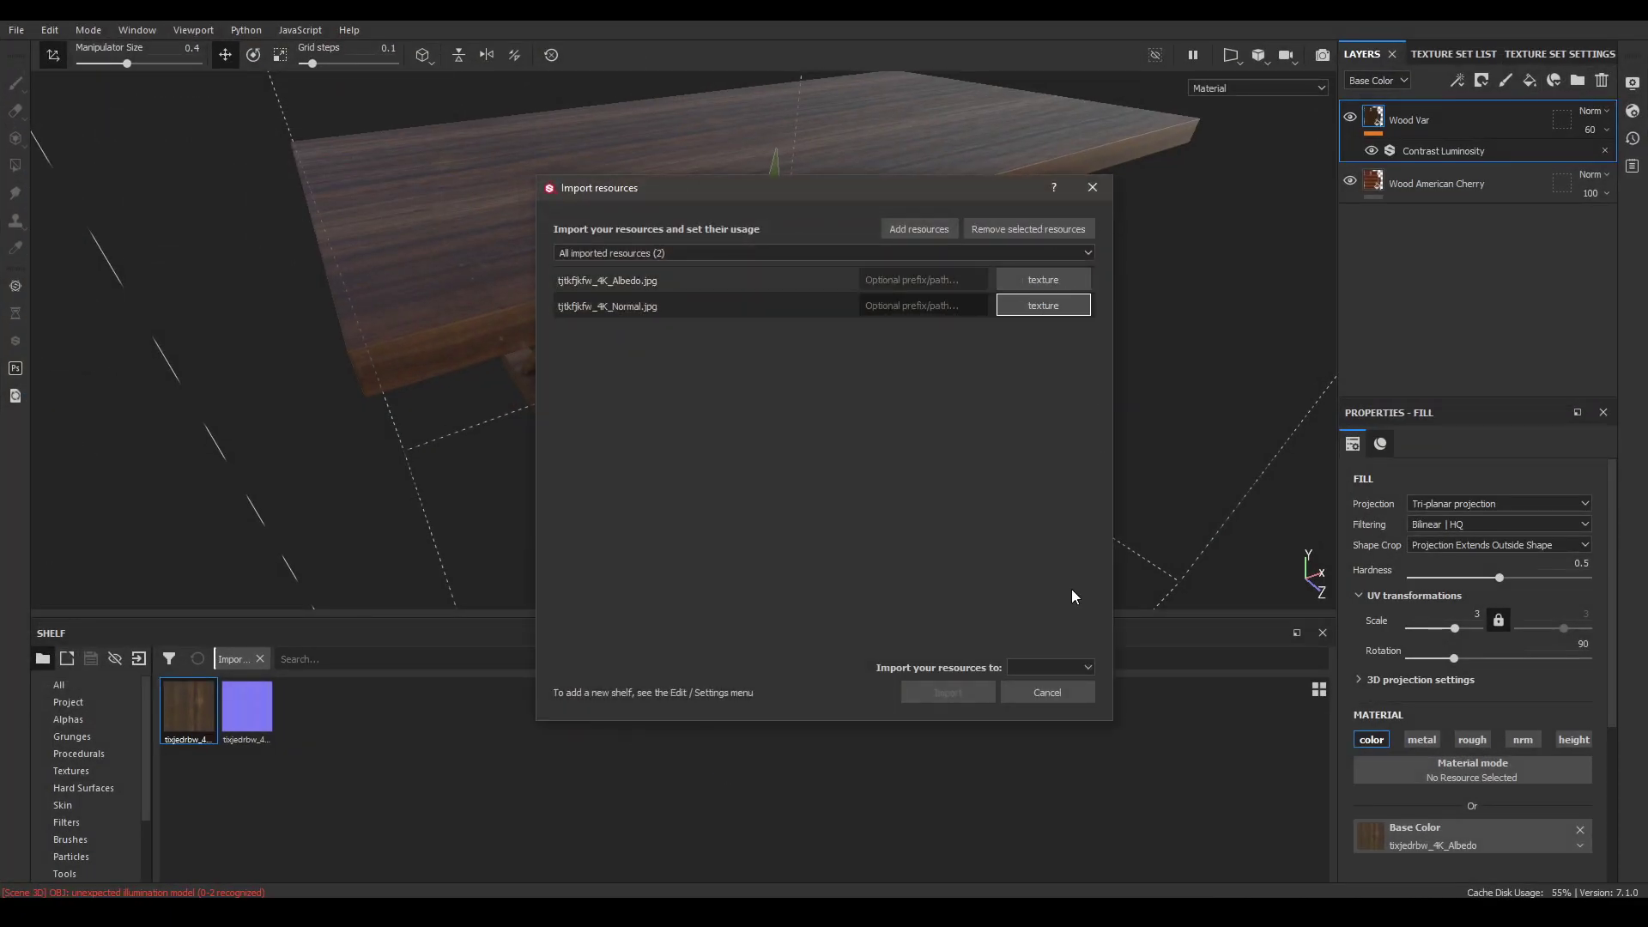
left_click(1057, 669)
left_click(1051, 684)
left_click(1048, 667)
left_click(1049, 685)
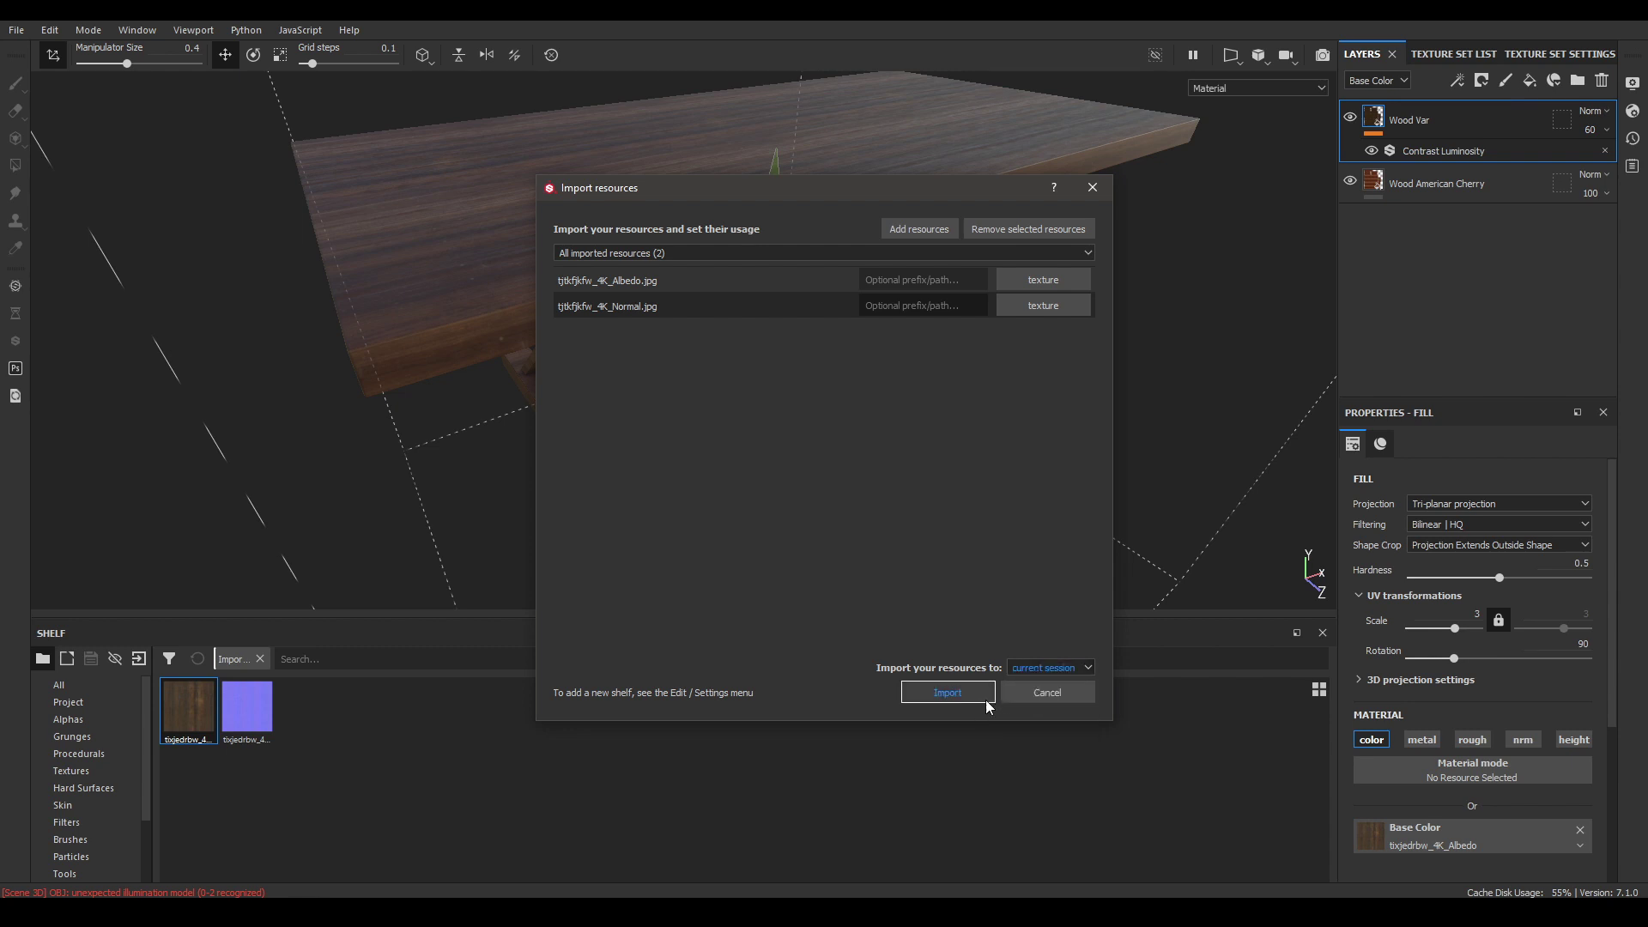
left_click(986, 698)
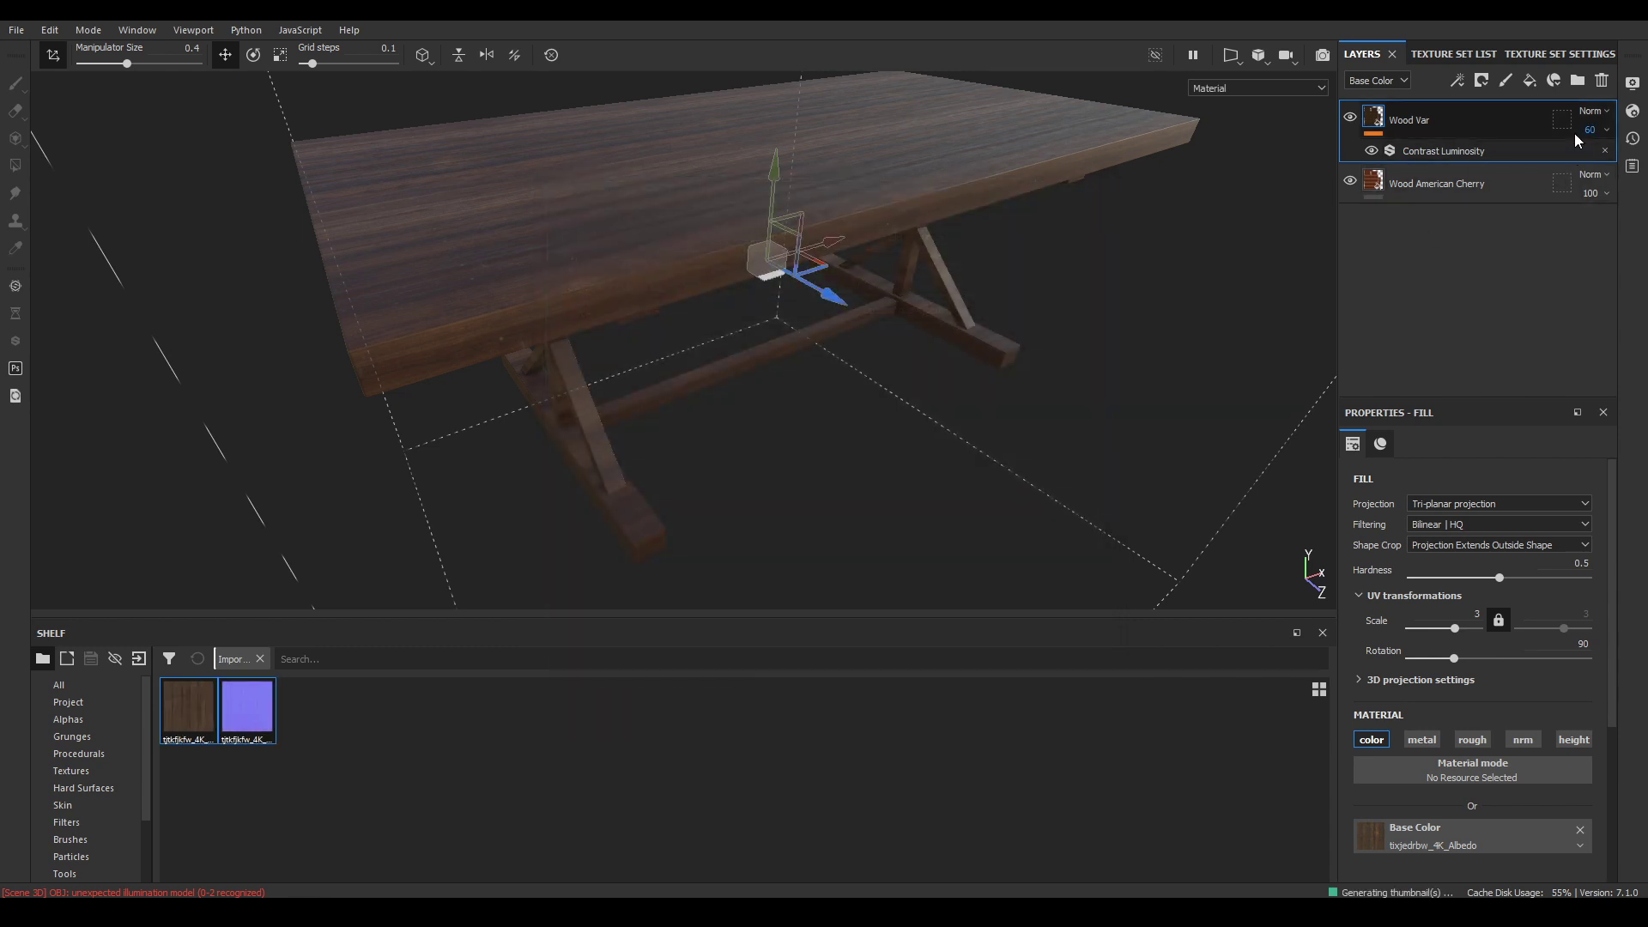
Add a fill layer above Wood Var with only the color channel active and tjtkfjkfw_4K_Albedo as its base color
left_click(1531, 82)
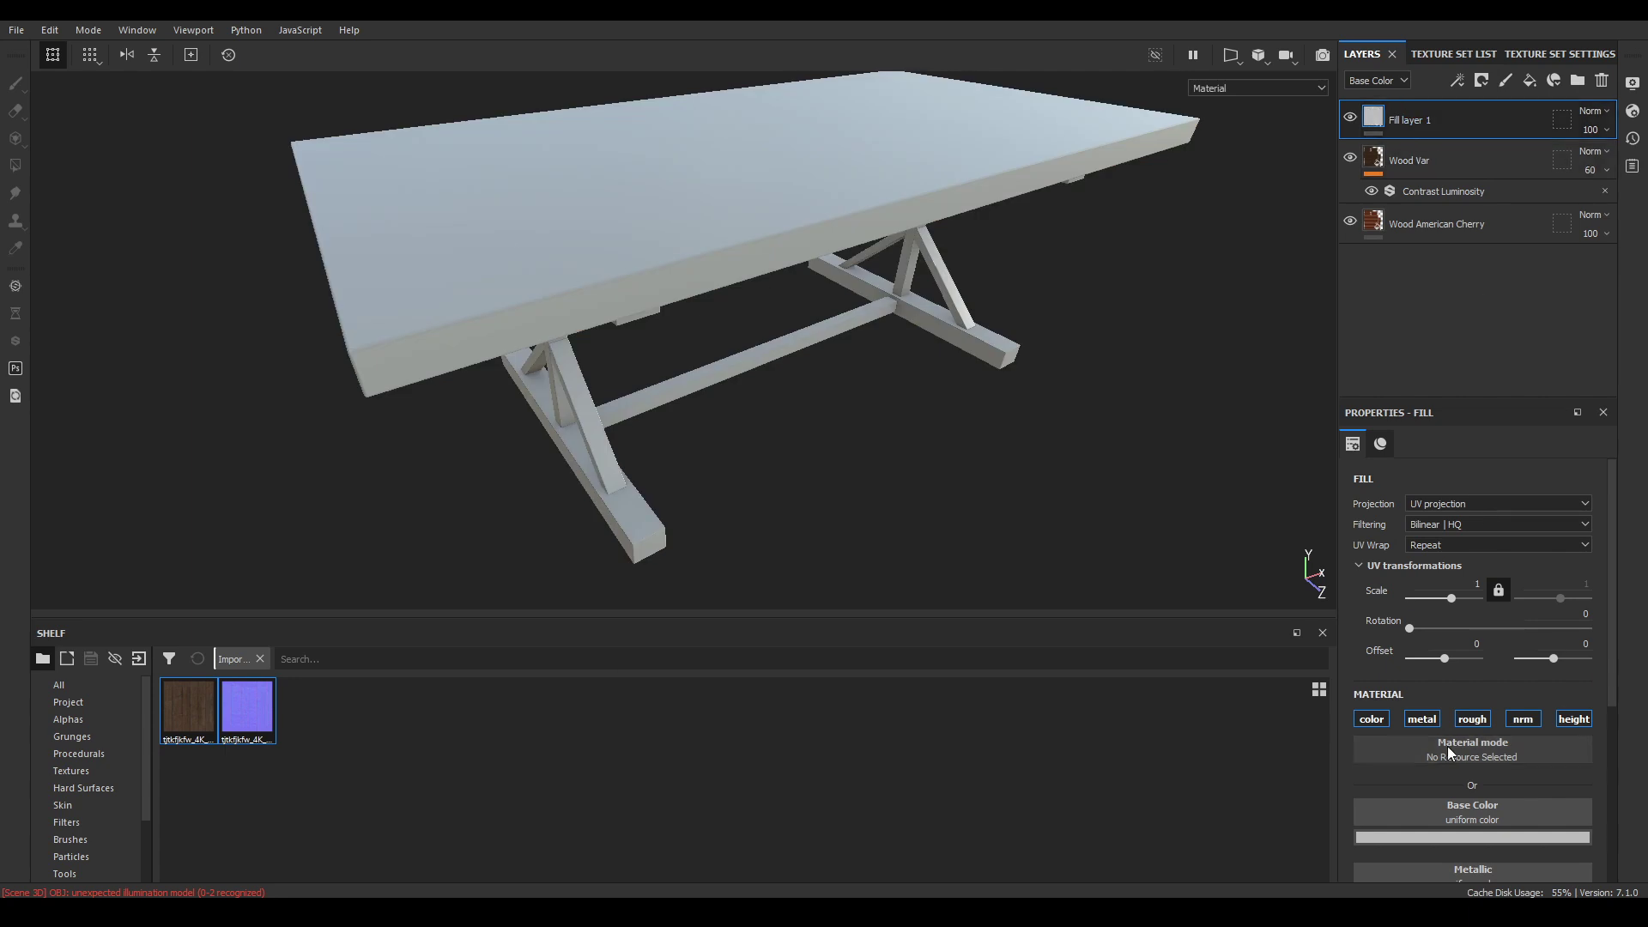
left_click(1479, 719)
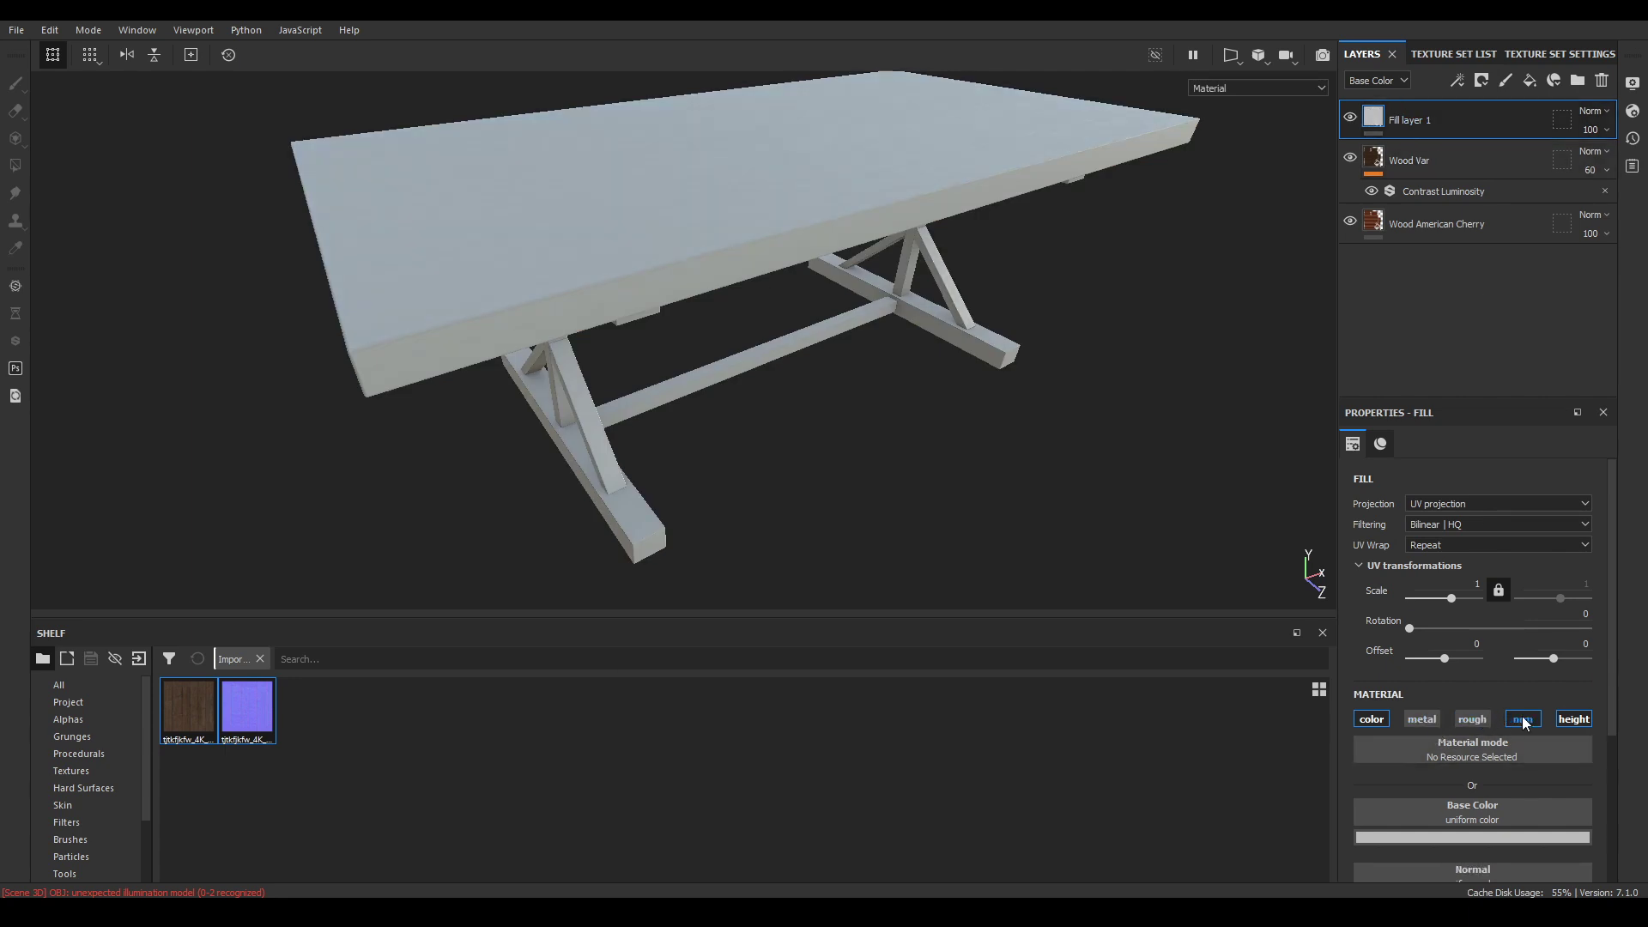
left_click(1567, 719)
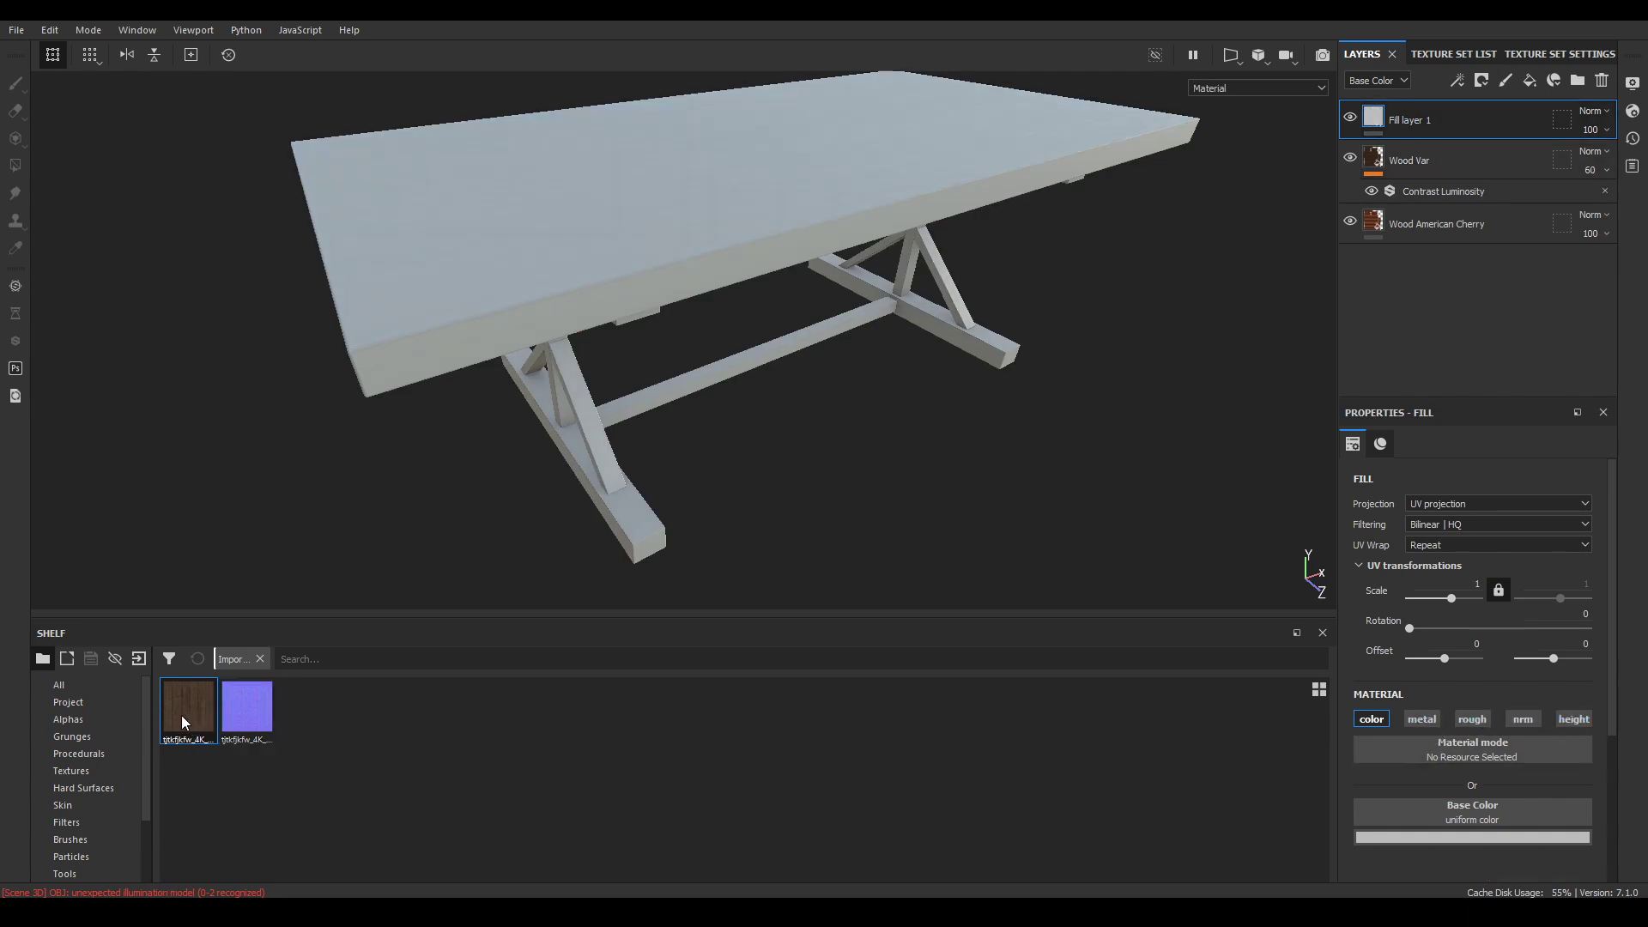
left_click_drag(184, 723, 1492, 815)
left_click_drag(956, 427, 769, 403, "alt")
Set the new fill layer to tri-planar projection with a rotation of 90
left_click(1497, 498)
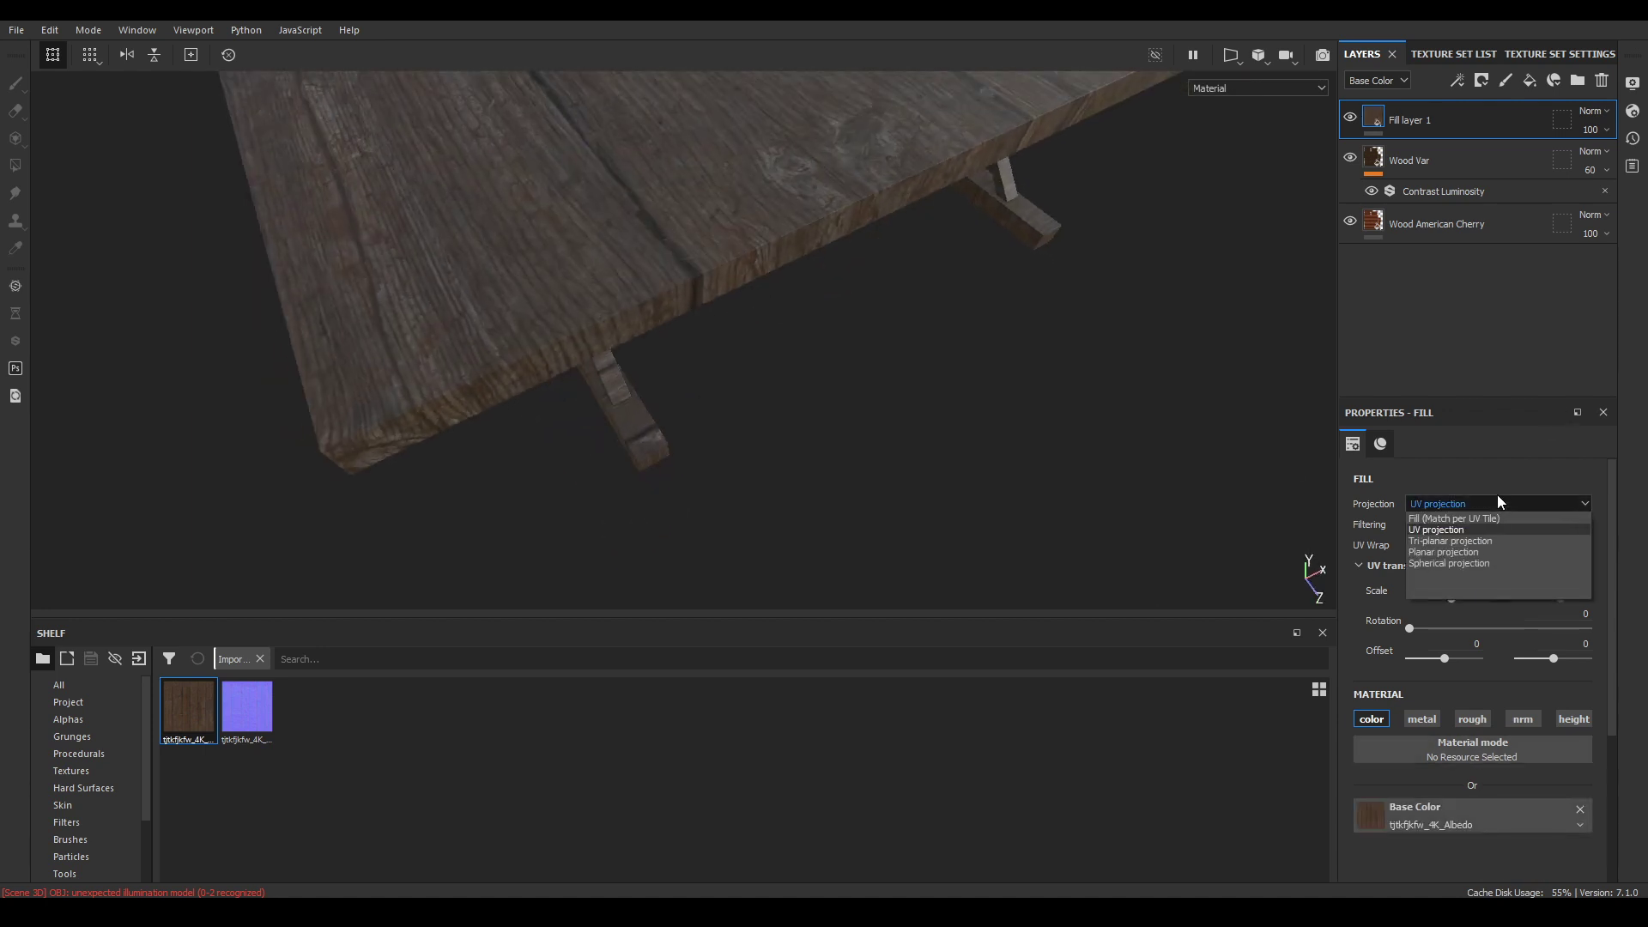
left_click(1472, 541)
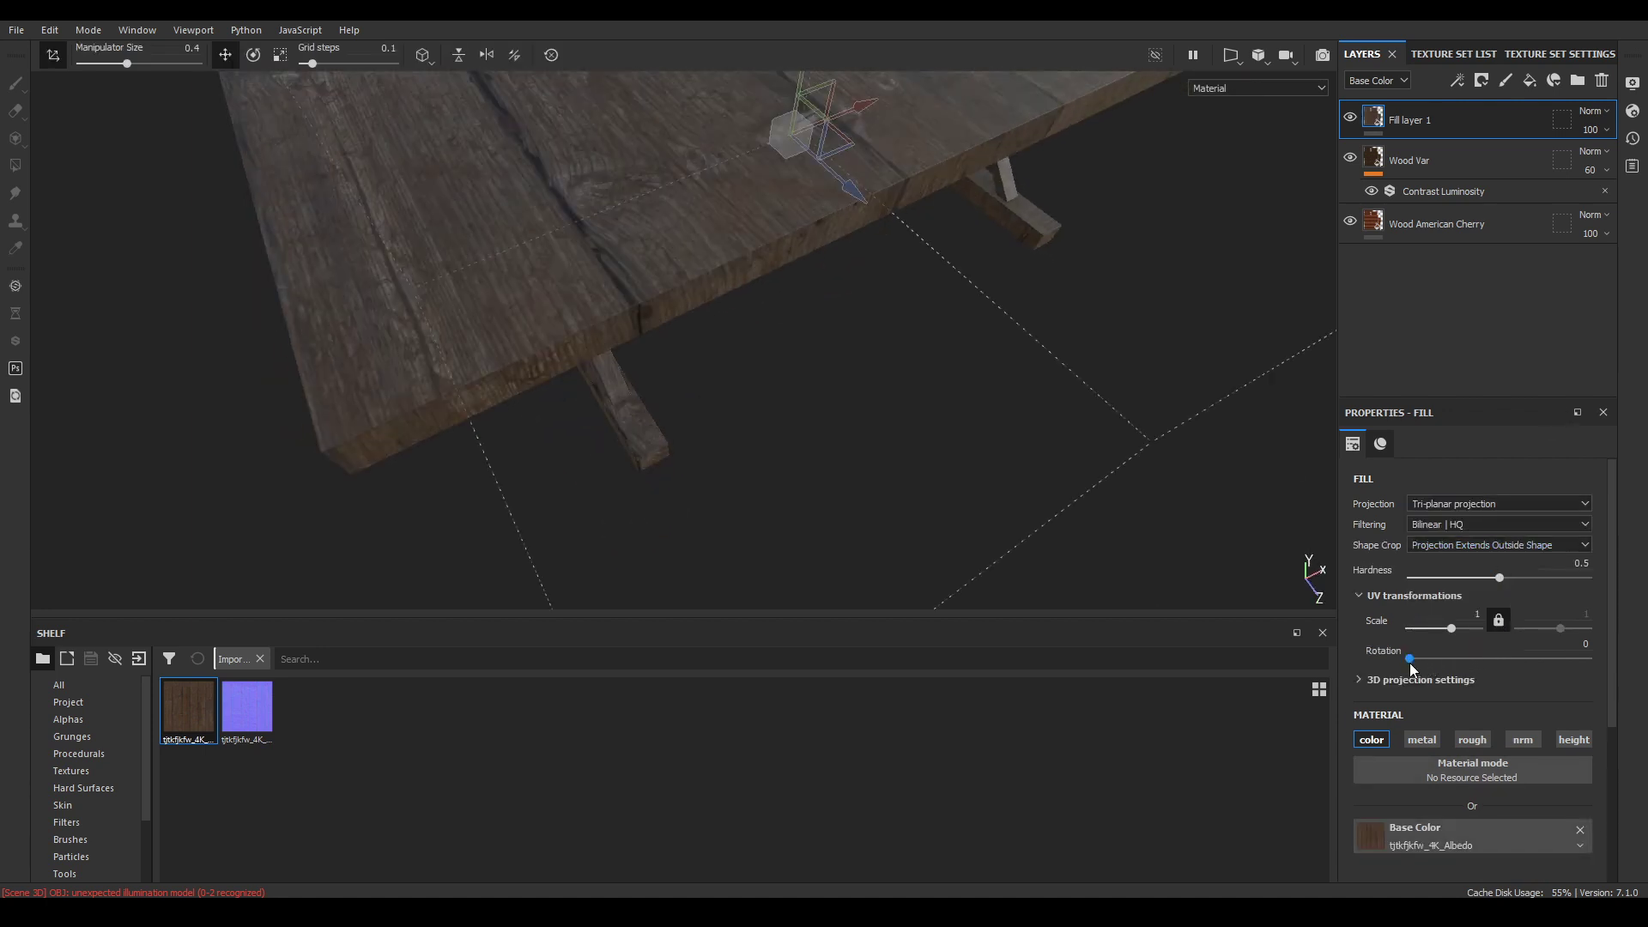
left_click_drag(1410, 659, 1433, 660)
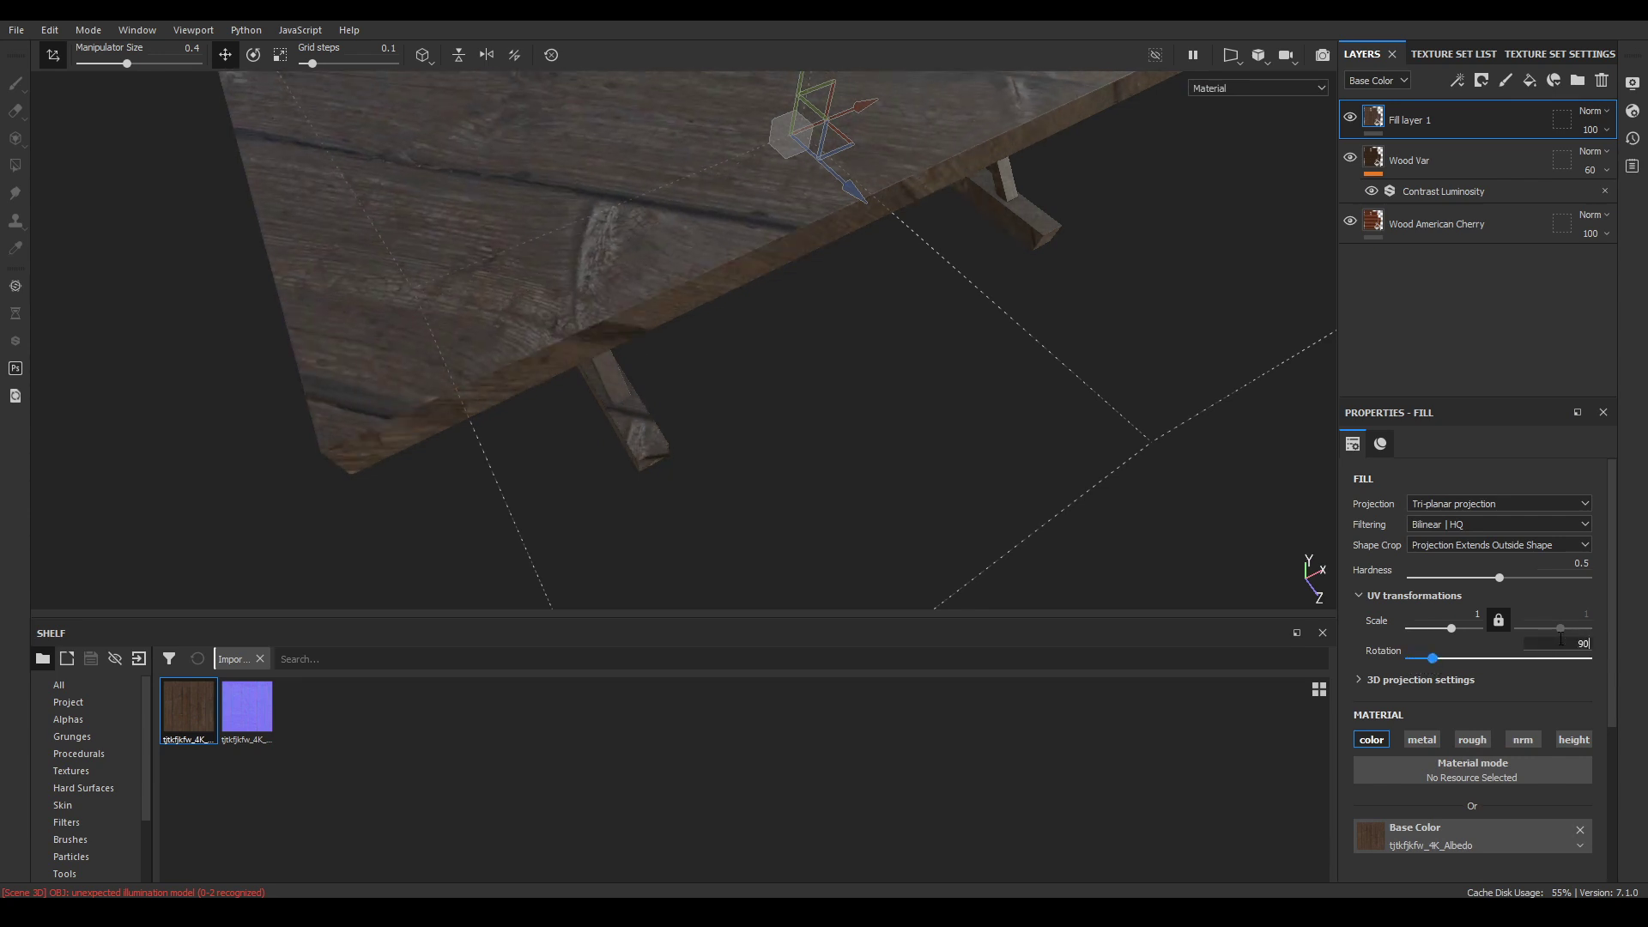
key("Return")
Set the plank texture's UV scale to 2 on Fill layer 1
scroll(750, 254, "down", 2)
mouse_move(751, 253)
left_mouse_down("alt")
mouse_move(795, 437)
mouse_move(743, 254)
left_mouse_up("alt")
scroll(744, 254, "down", 2)
scroll(827, 327, "up", 3)
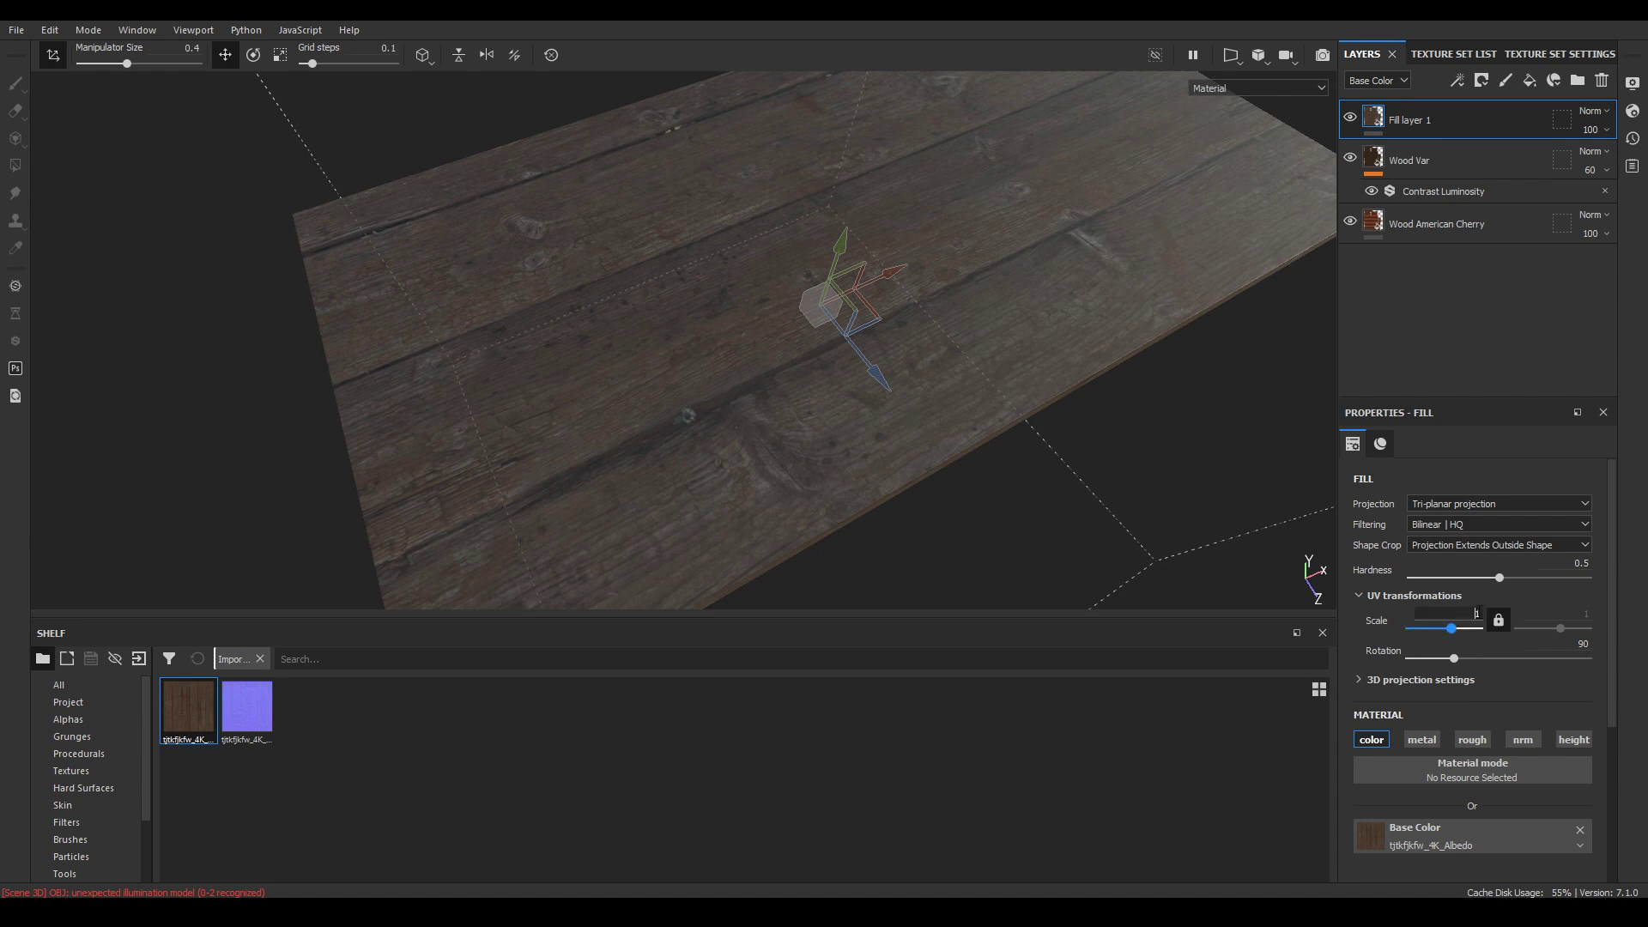
type("21")
key("Return")
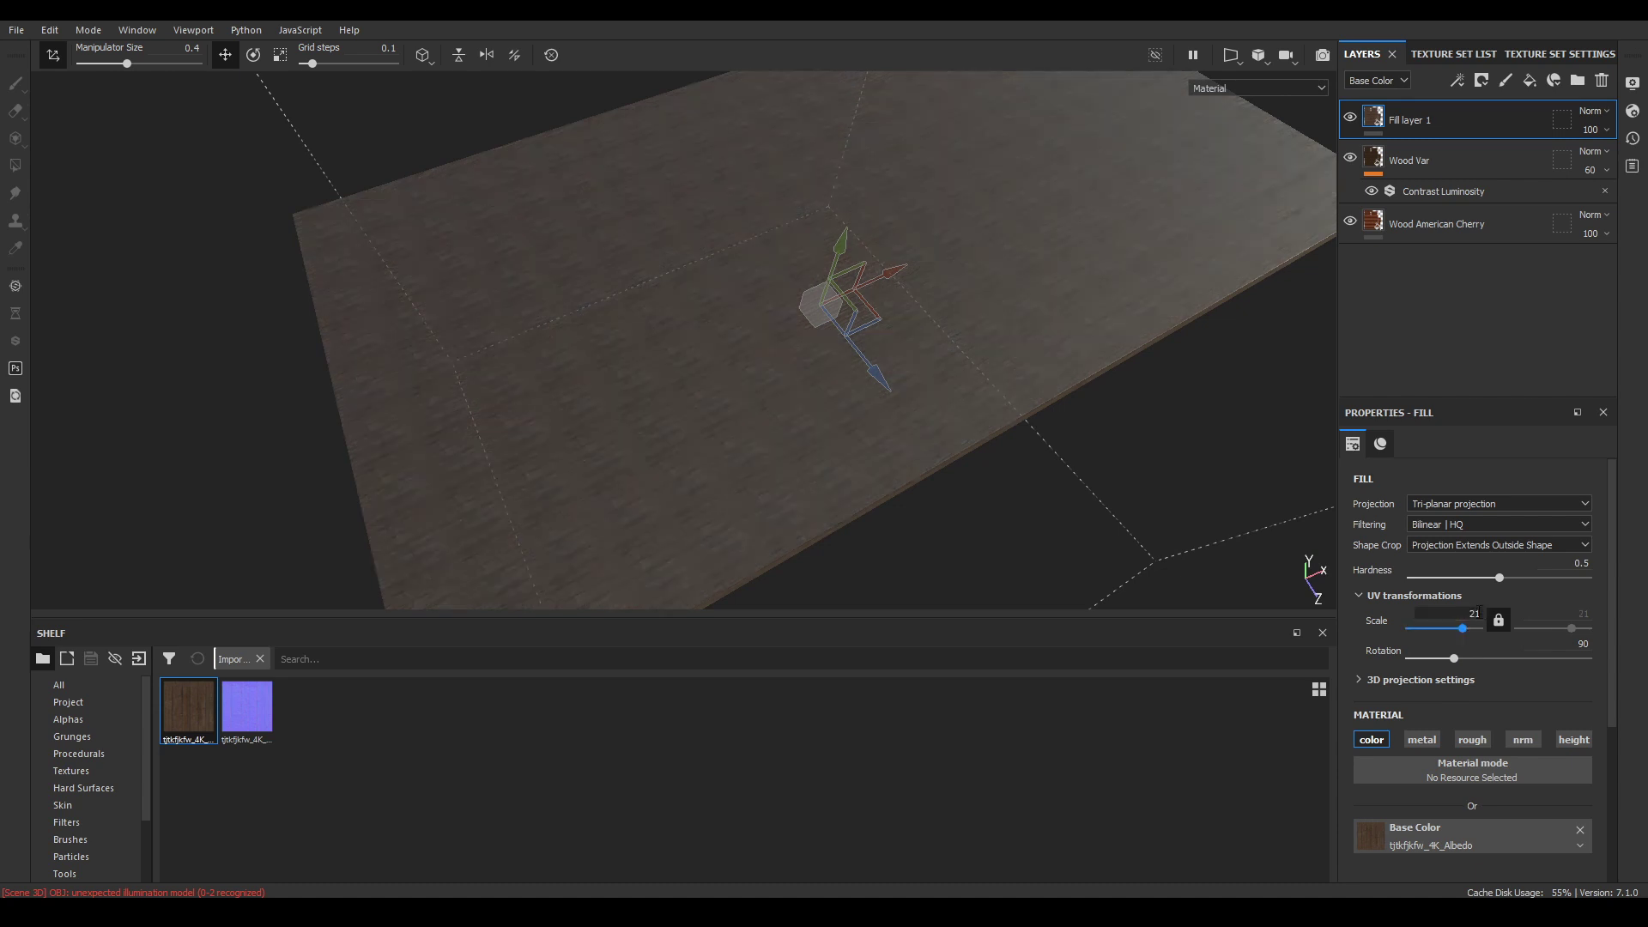
key("BackSpace")
key("Return")
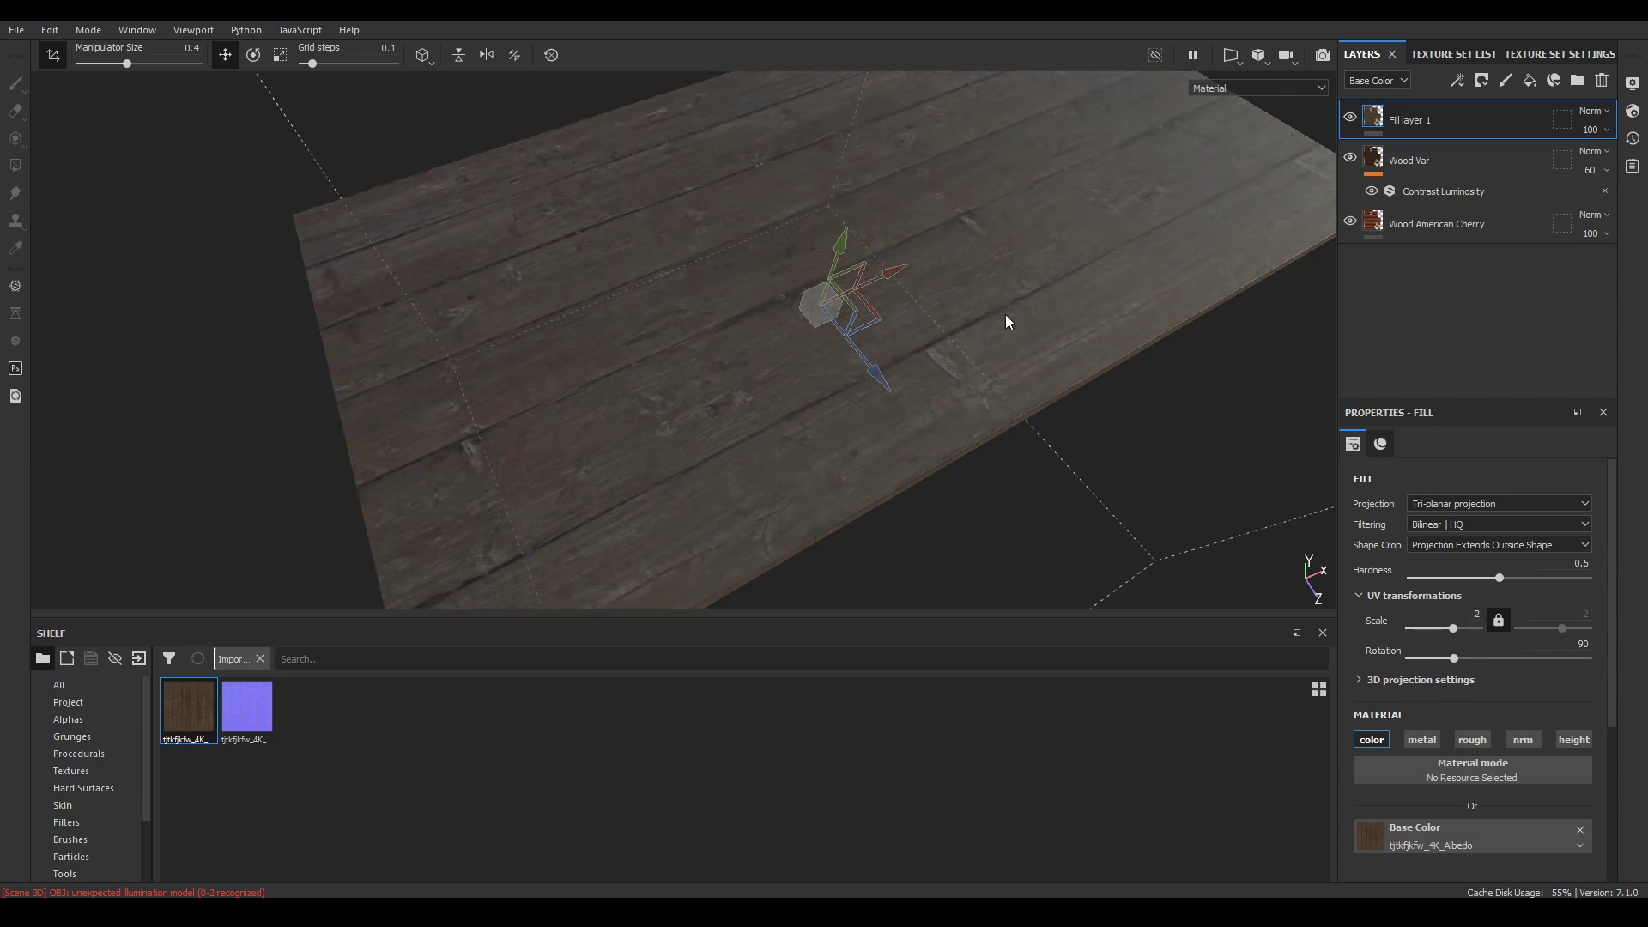
left_click_drag(1008, 321, 1030, 292, "alt")
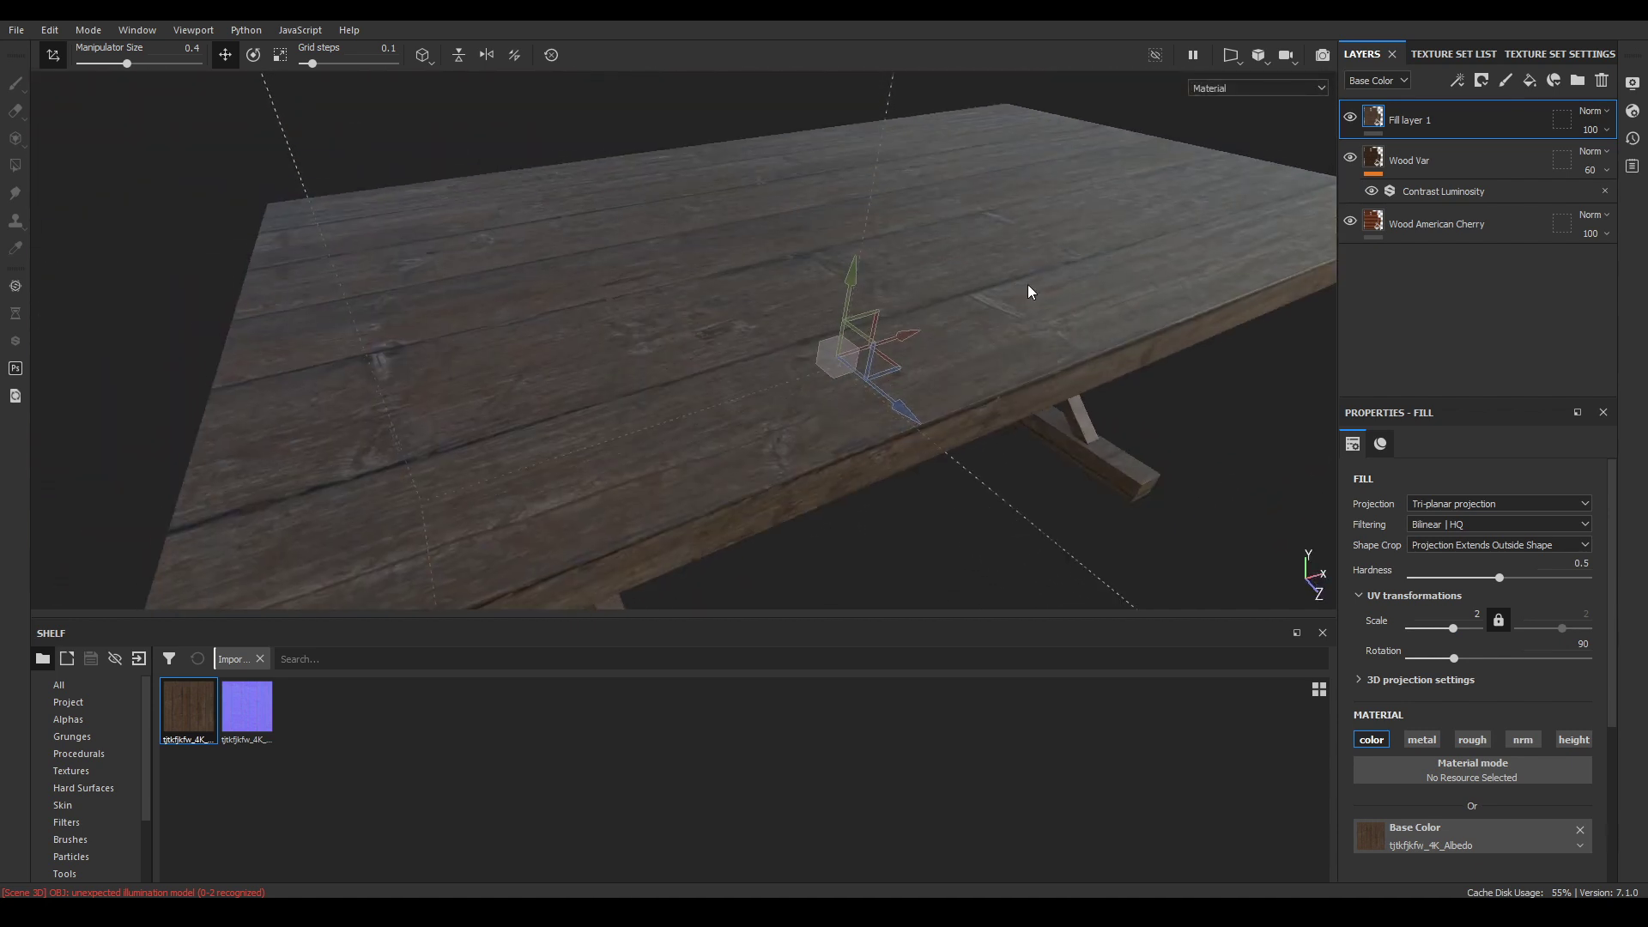
right_click_drag(1108, 285, 1125, 258, "alt")
Add a Contrast Luminosity filter to Fill layer 1
right_click(1424, 125)
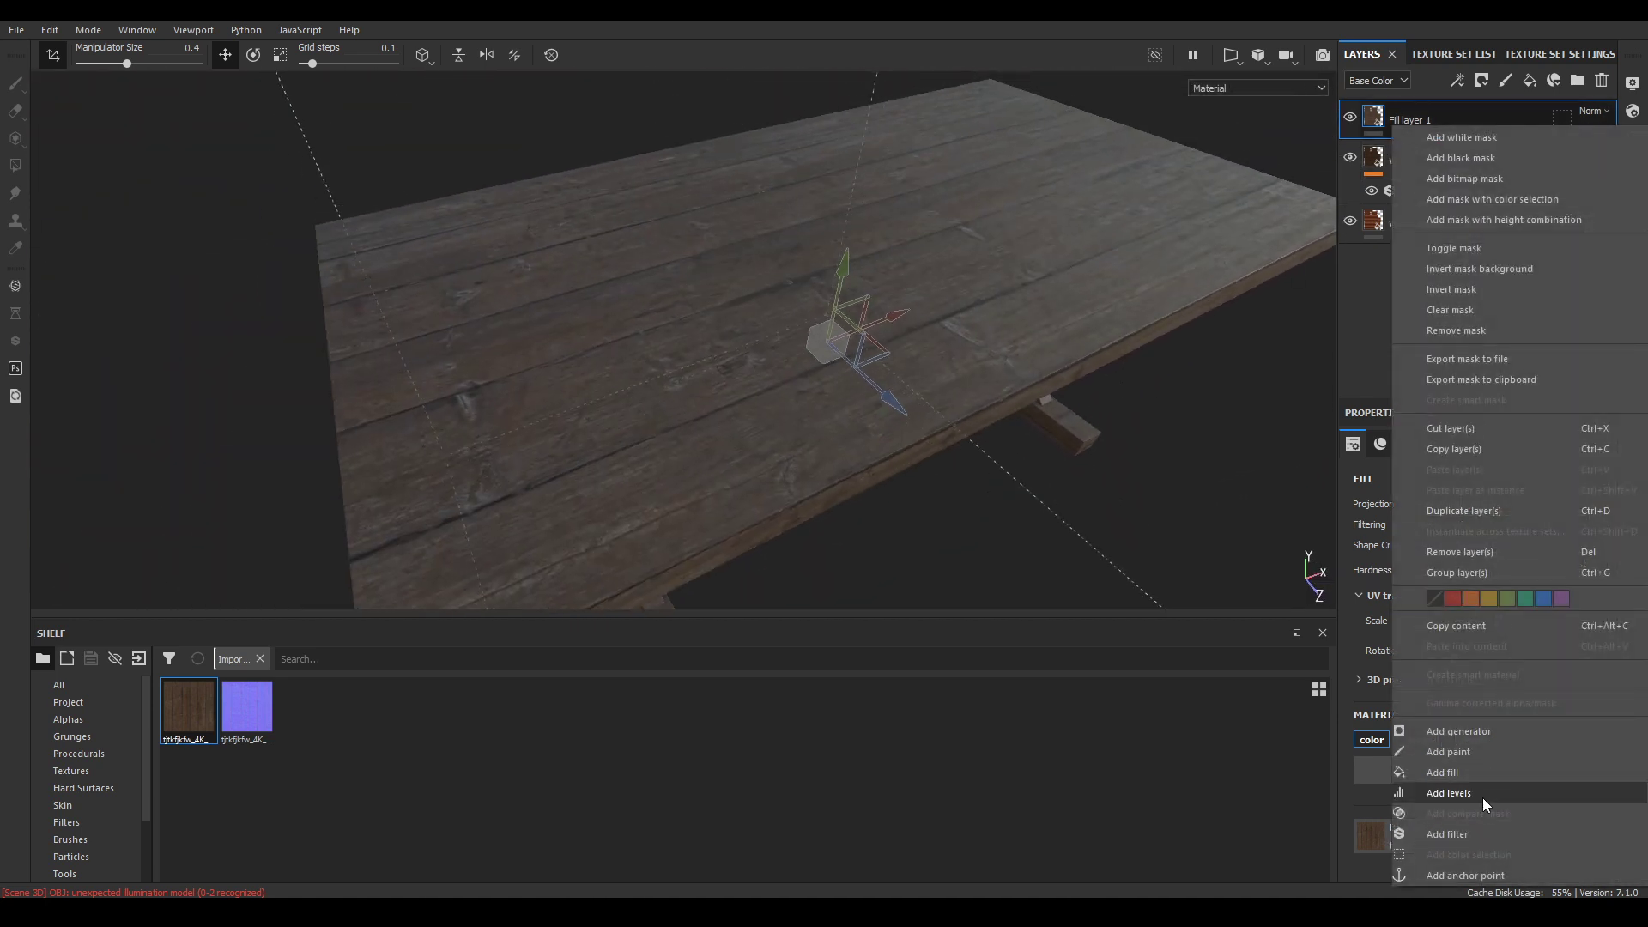
left_click(1469, 835)
left_click(1477, 489)
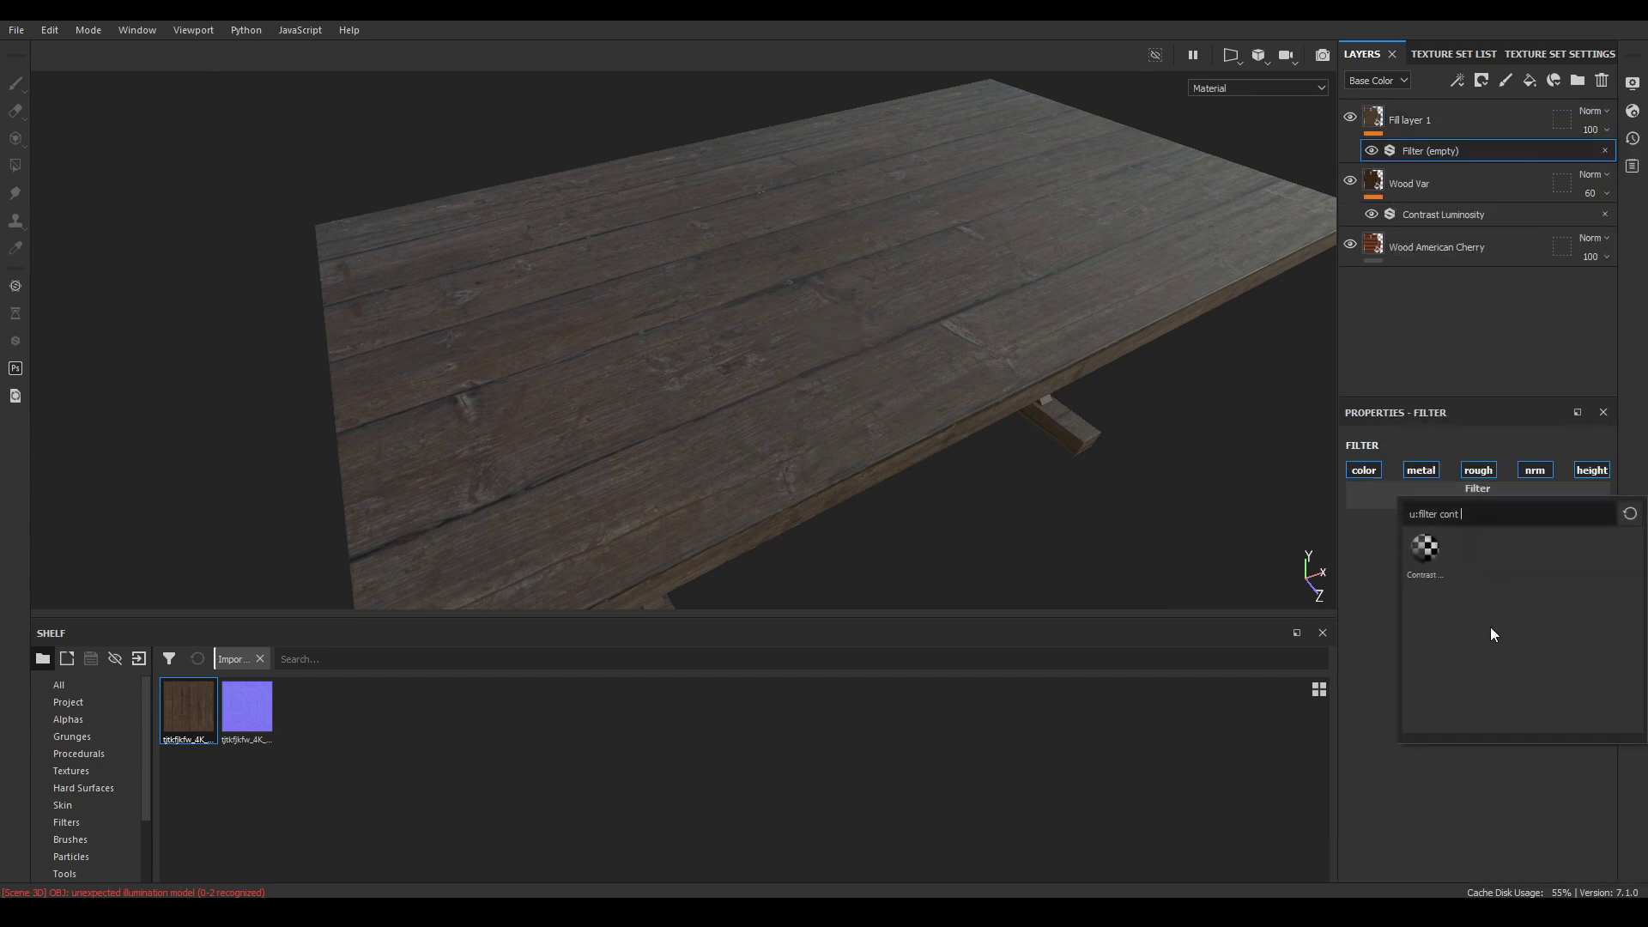
left_click(1426, 551)
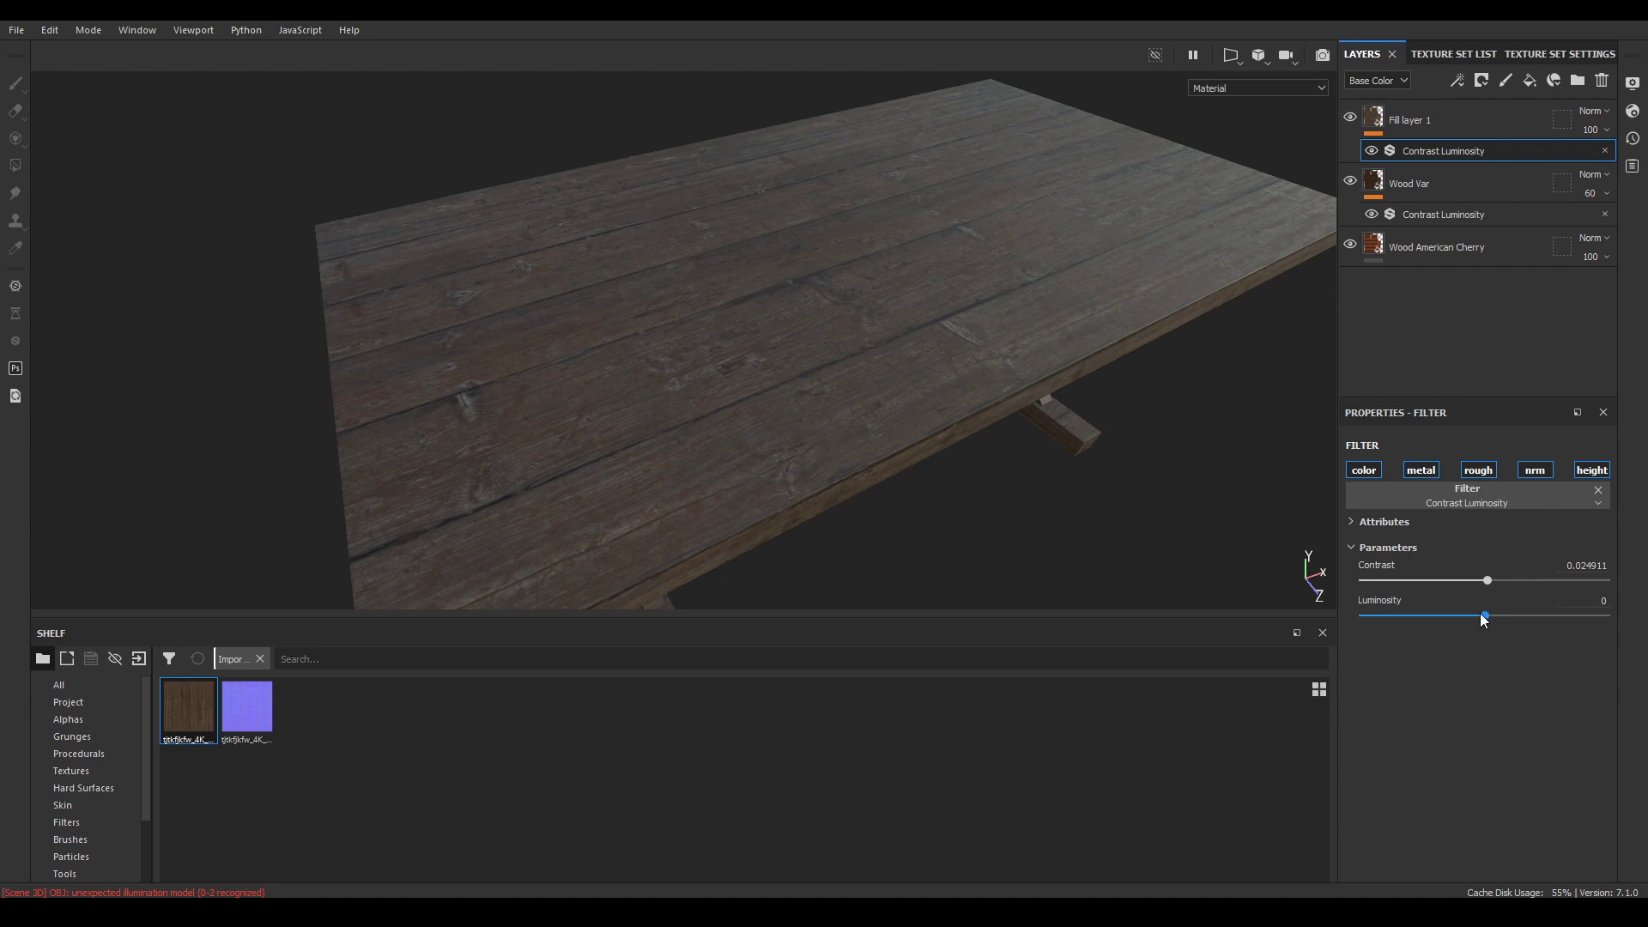
Set the new Contrast Luminosity filter's contrast to 0.02 and its luminosity to -0.15
left_click_drag(1484, 618, 1467, 617)
left_click_drag(1487, 580, 1571, 580)
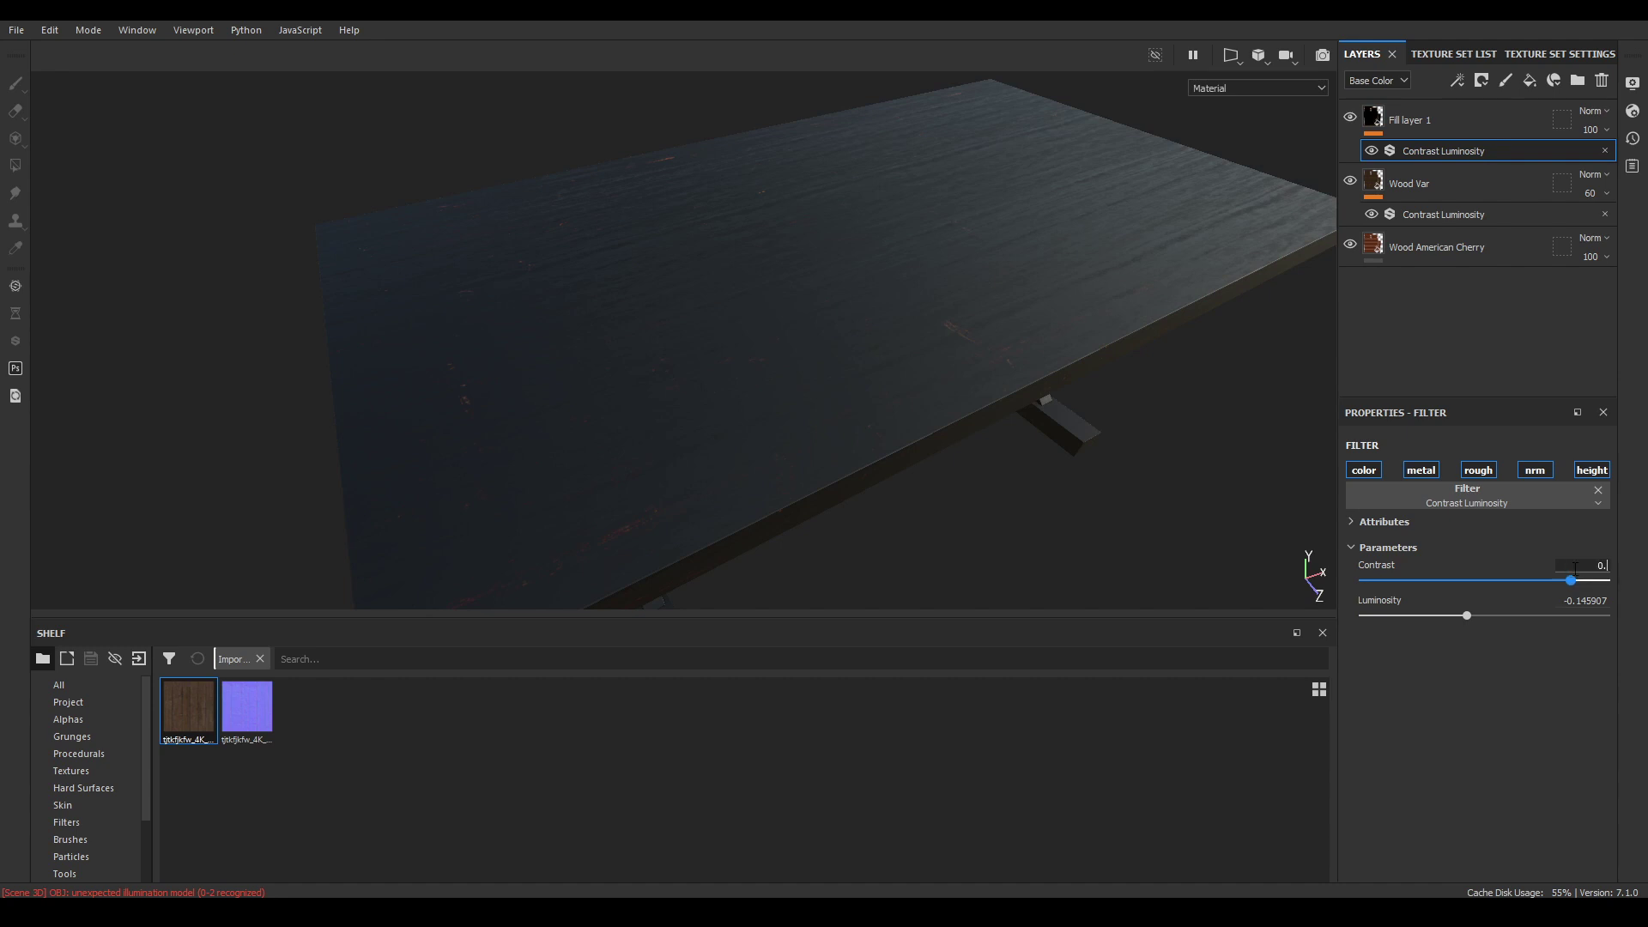
type("2")
key("Return")
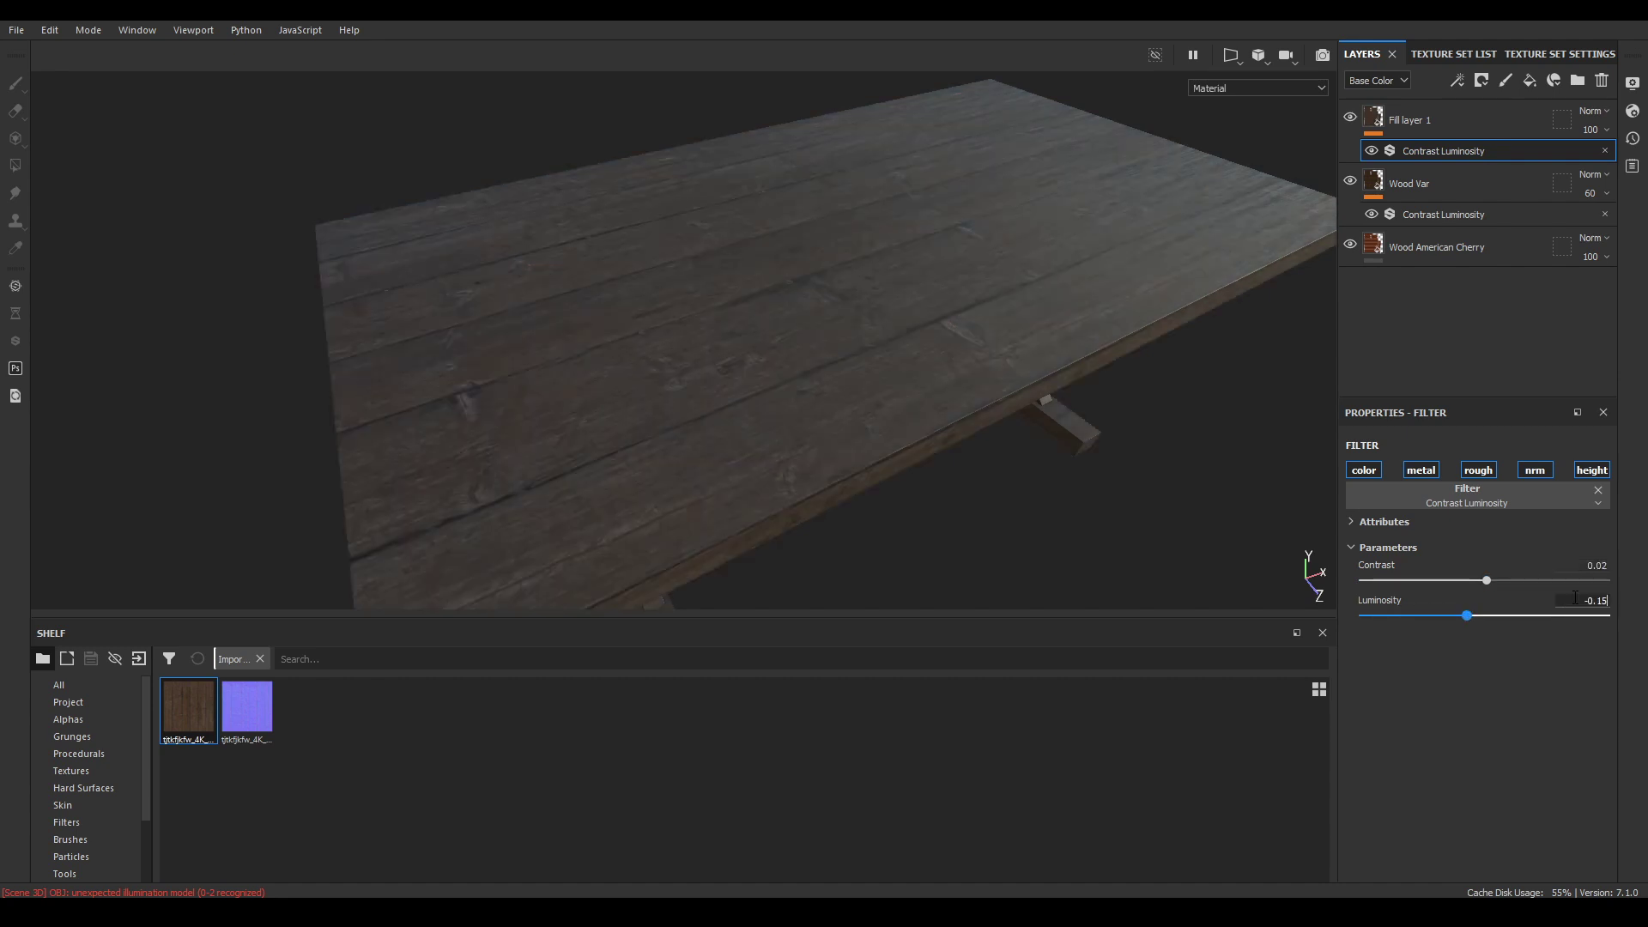
left_click_drag(1067, 408, 1096, 347, "alt")
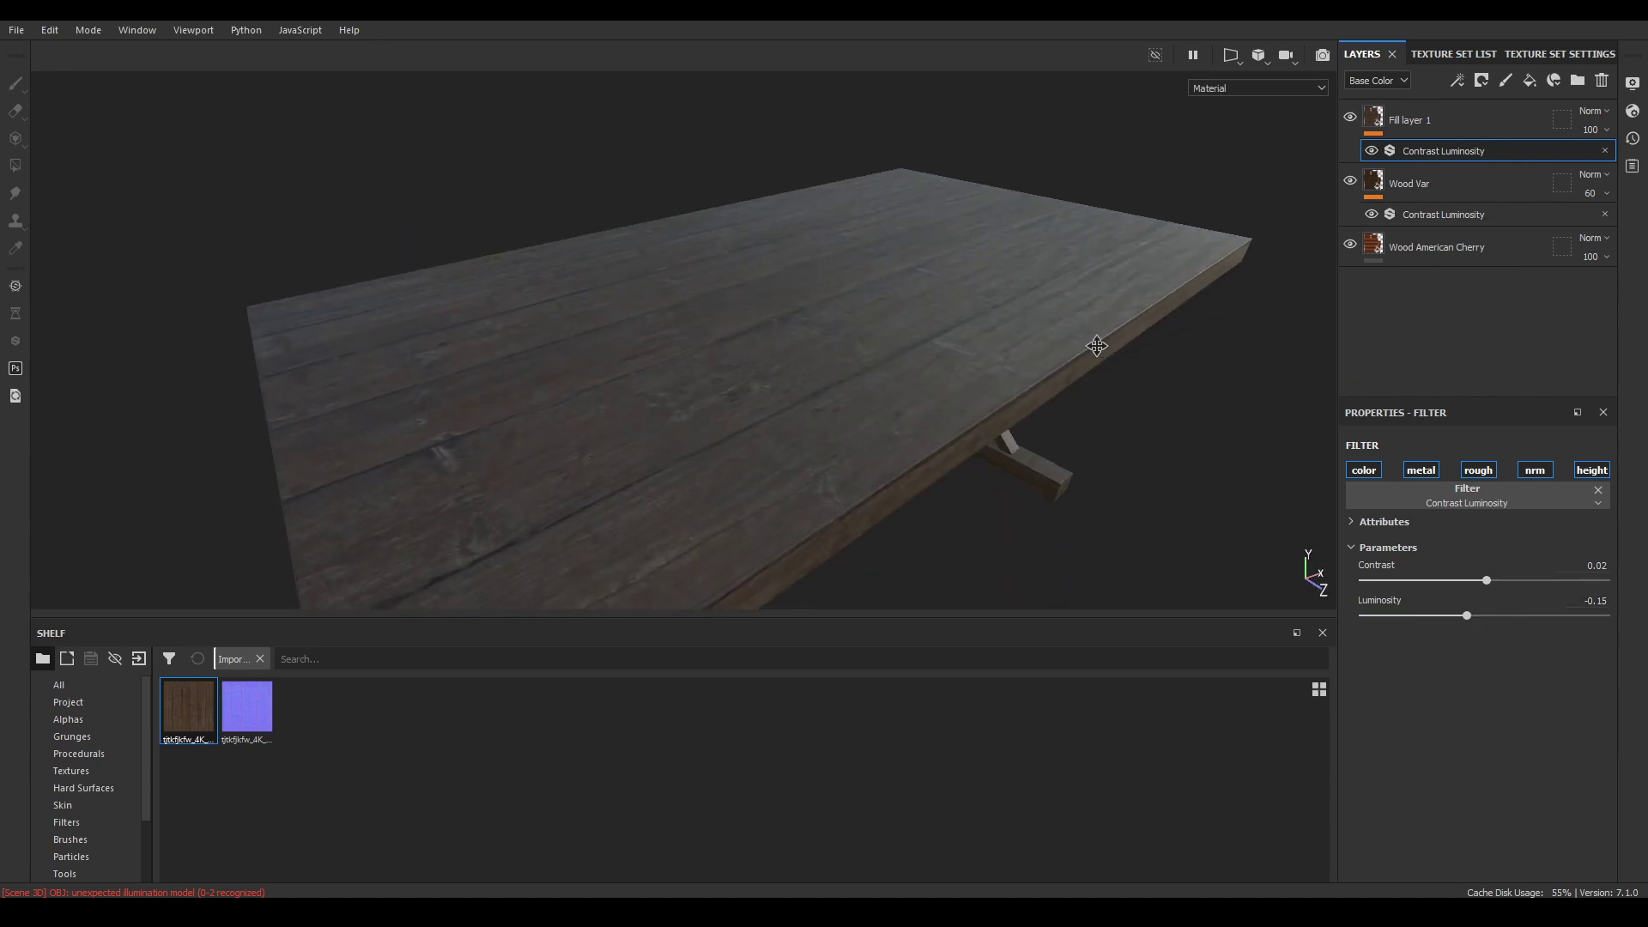
Lower Fill layer 1's opacity to 27 so the worn planks blend subtly with the wood layers below
middle_click_drag(1096, 347, 1086, 283, "alt")
left_click(1590, 130)
left_click_drag(1626, 156, 1607, 165)
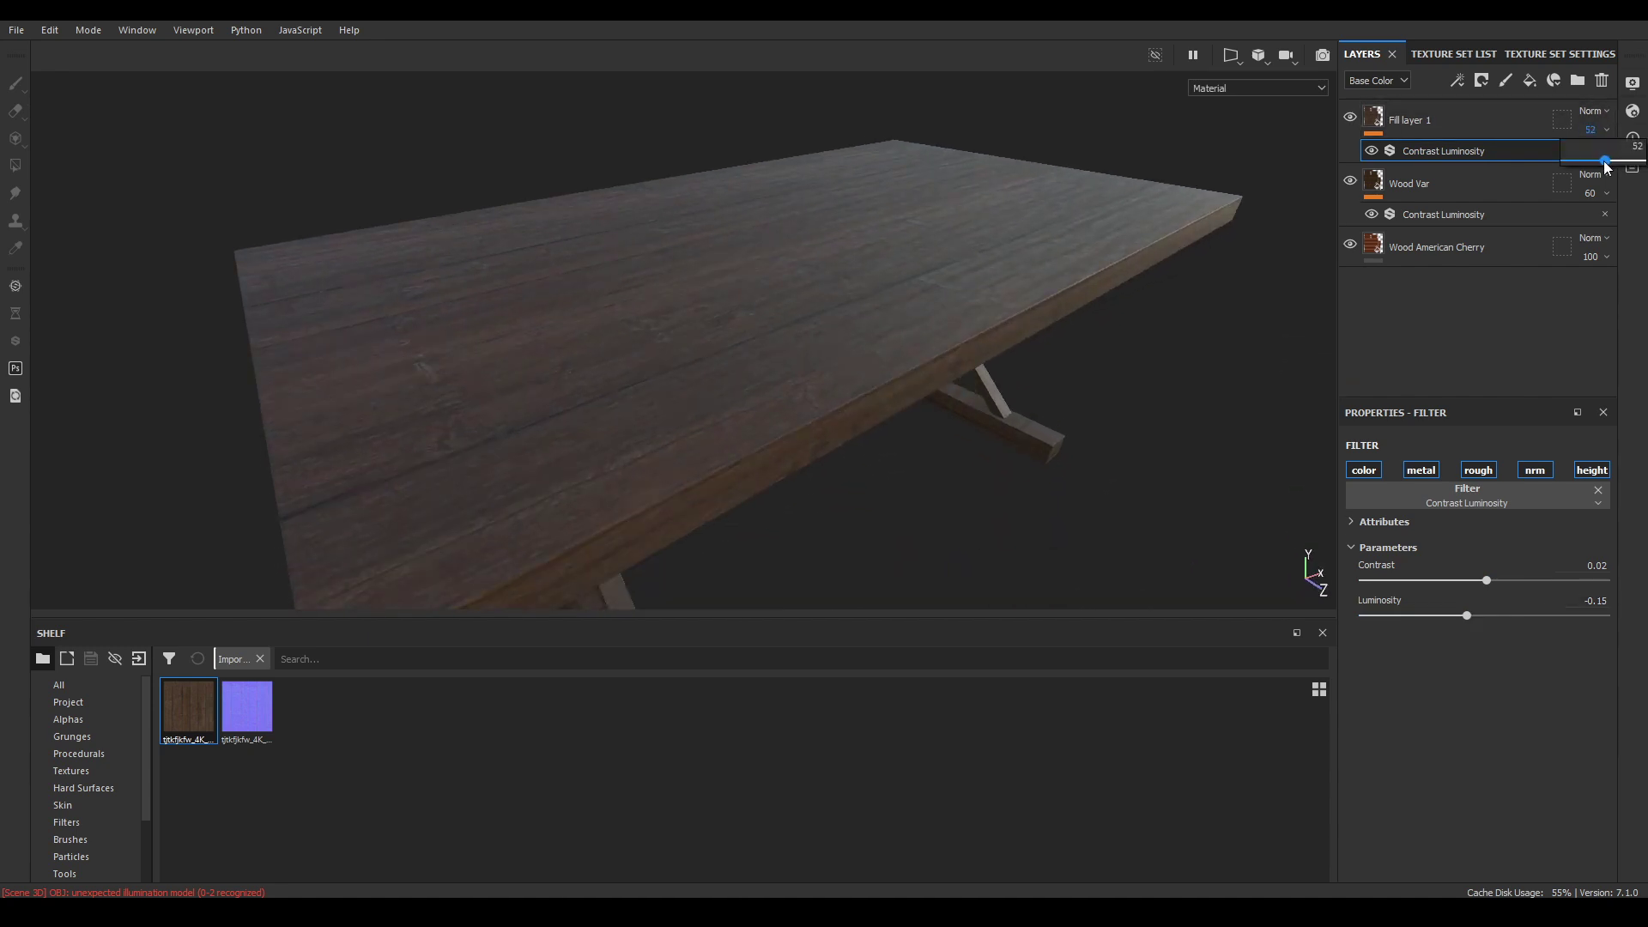
left_click_drag(995, 260, 967, 312, "alt")
left_click(1594, 133)
left_click_drag(1607, 161, 1563, 169)
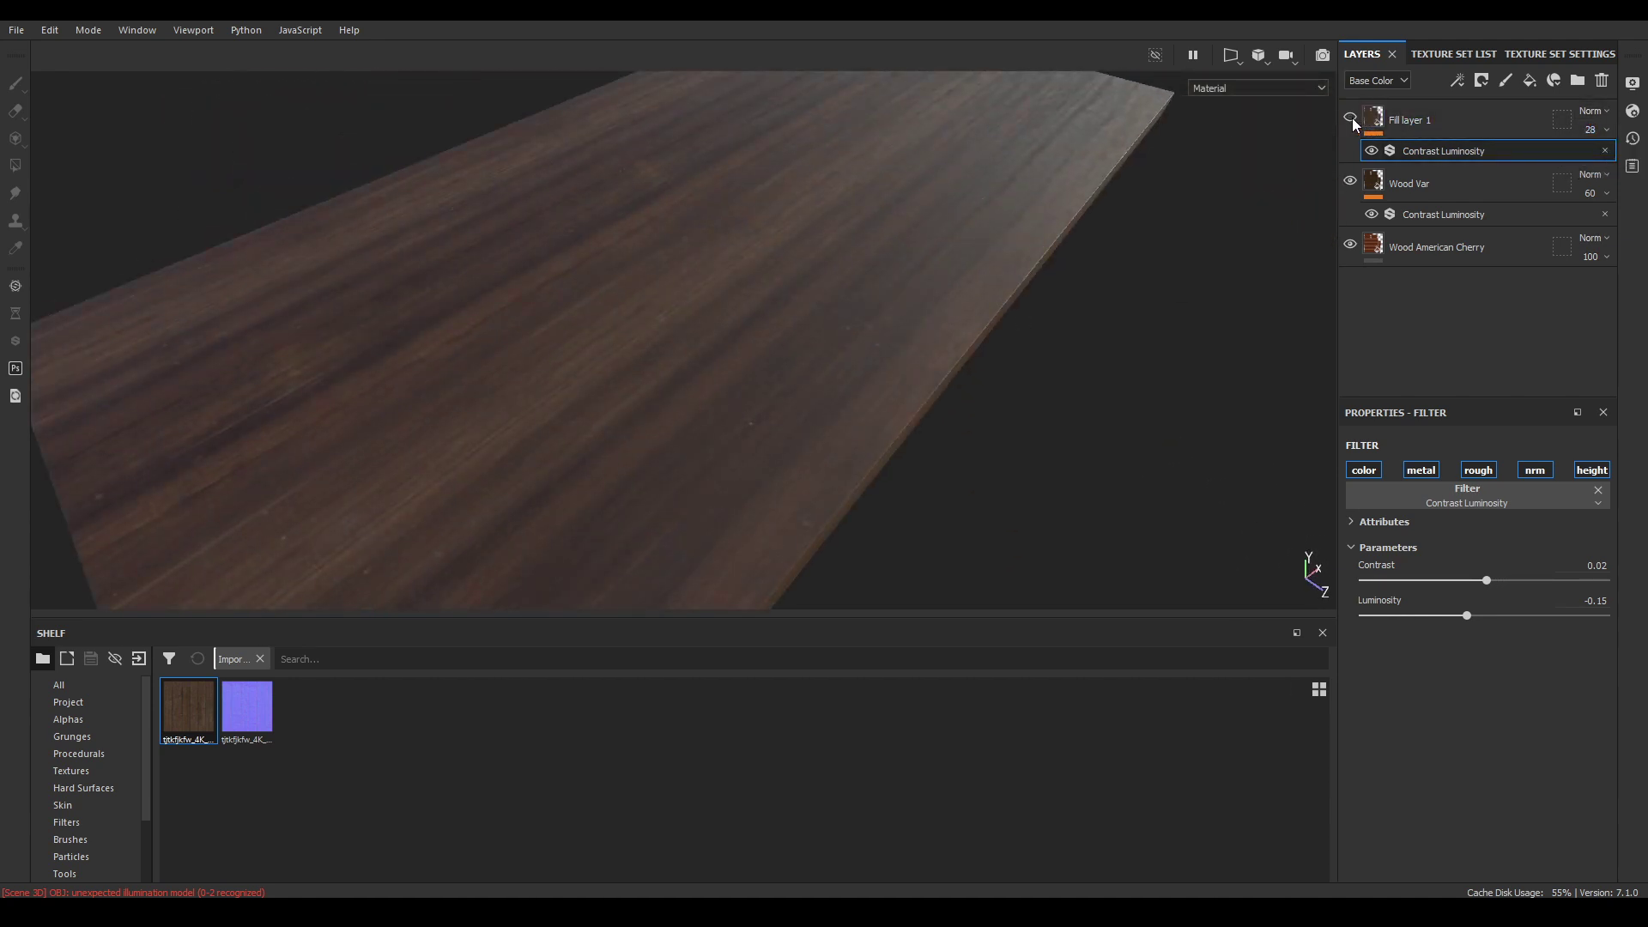
right_click_drag(1108, 322, 1043, 369, "alt")
left_click_drag(1030, 344, 927, 311, "alt")
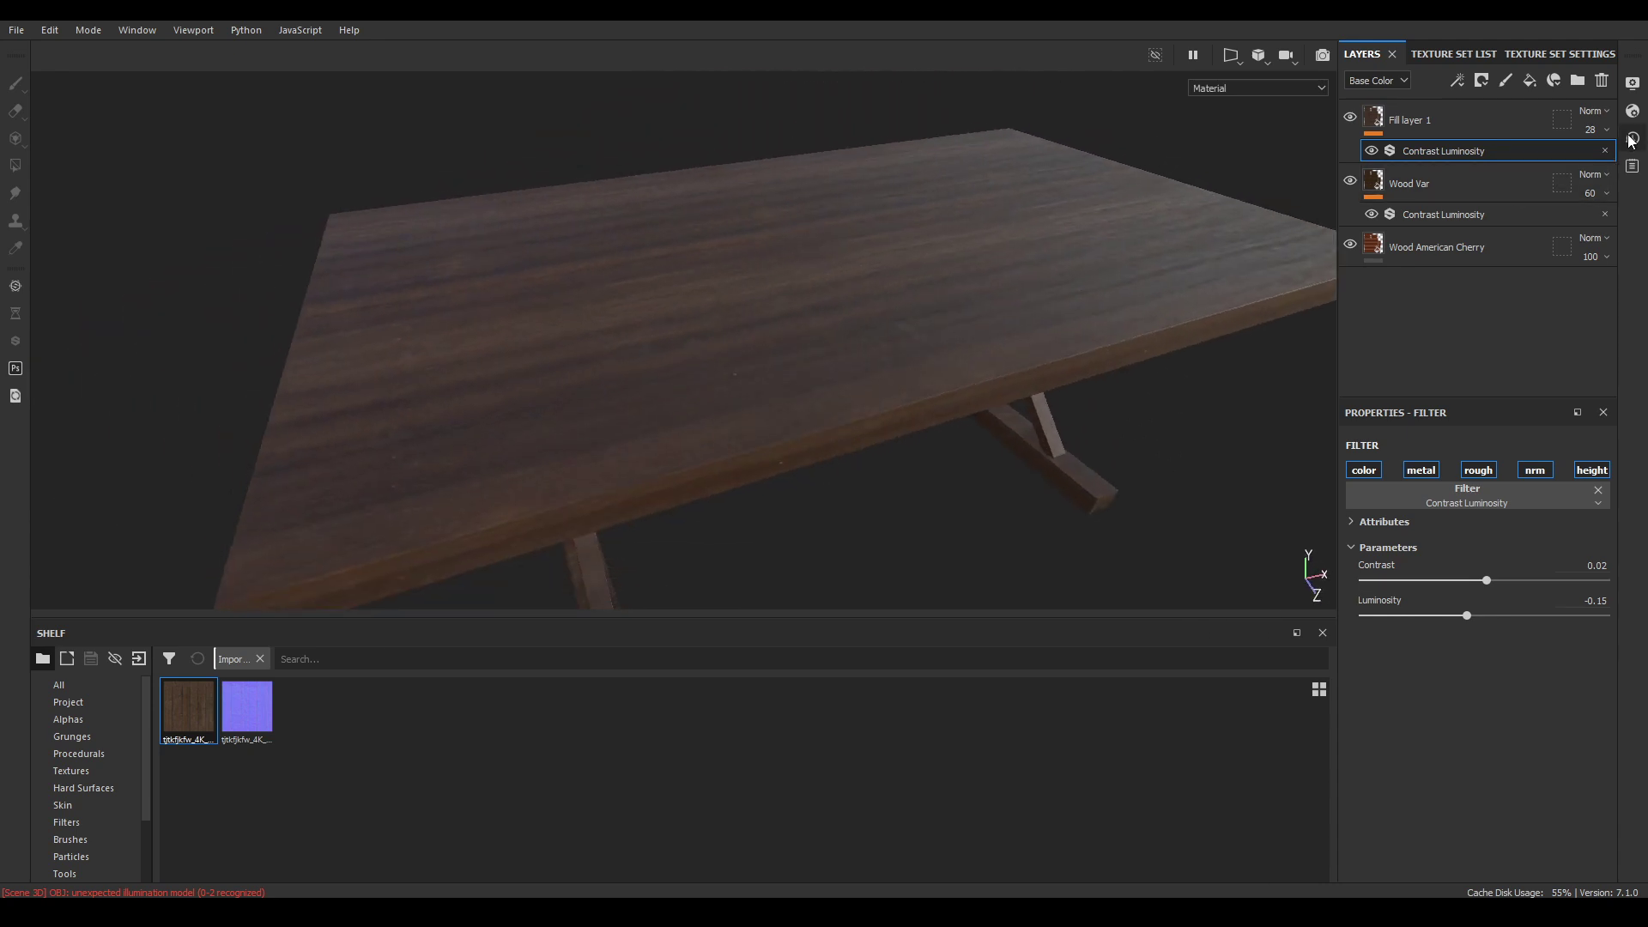
left_click(1593, 130)
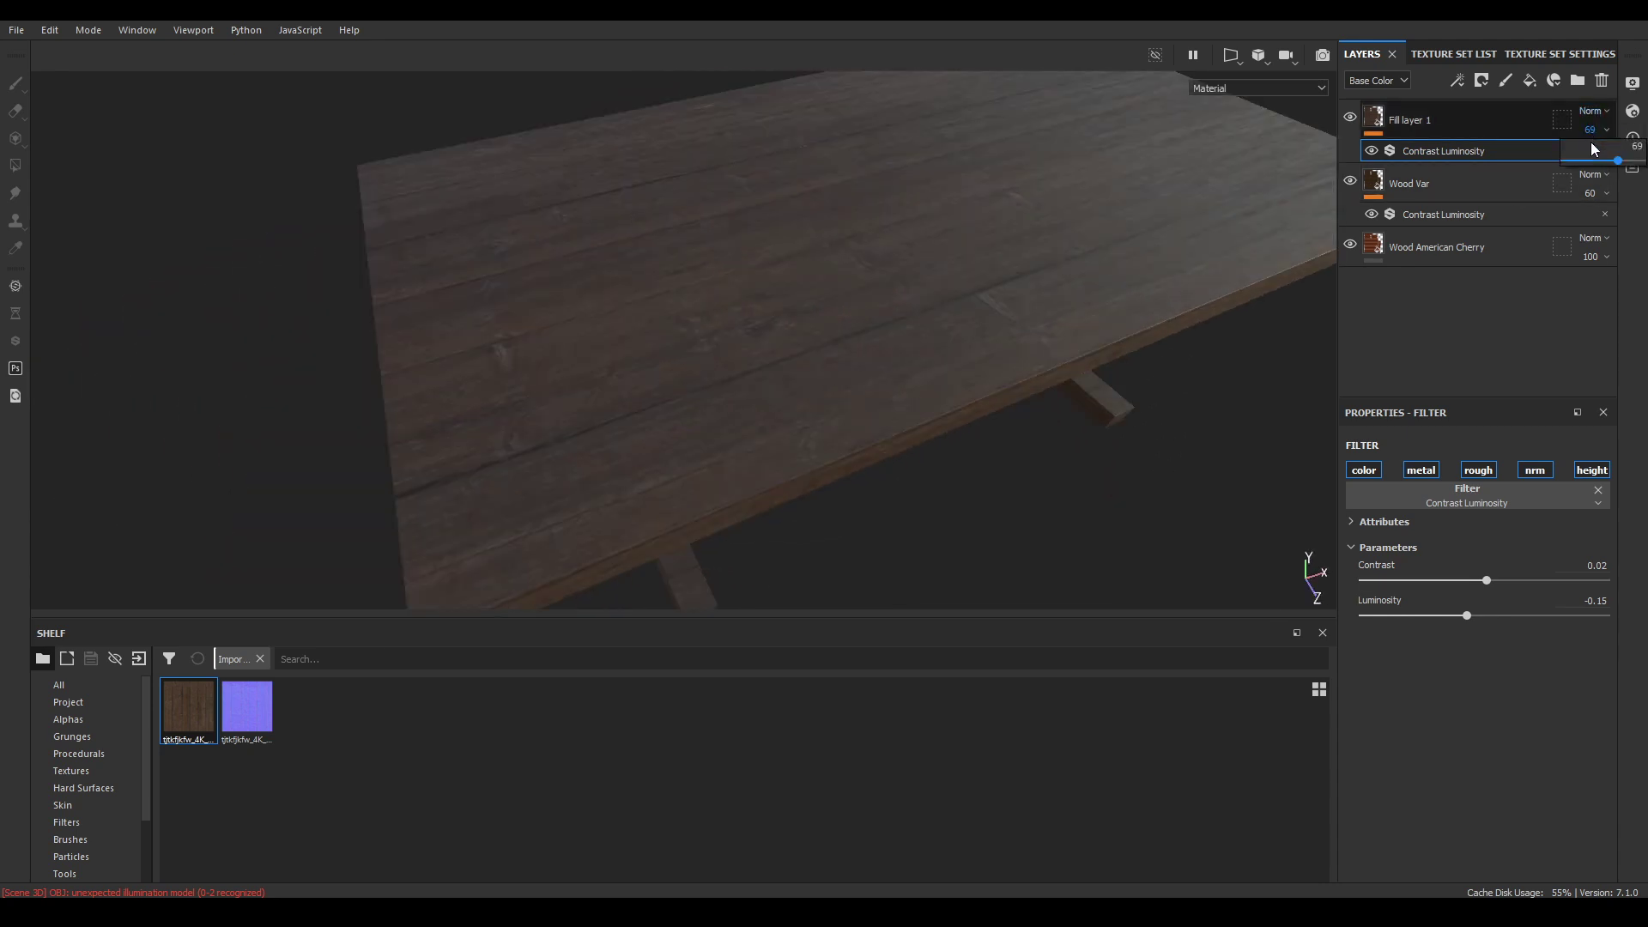
left_click(1593, 162)
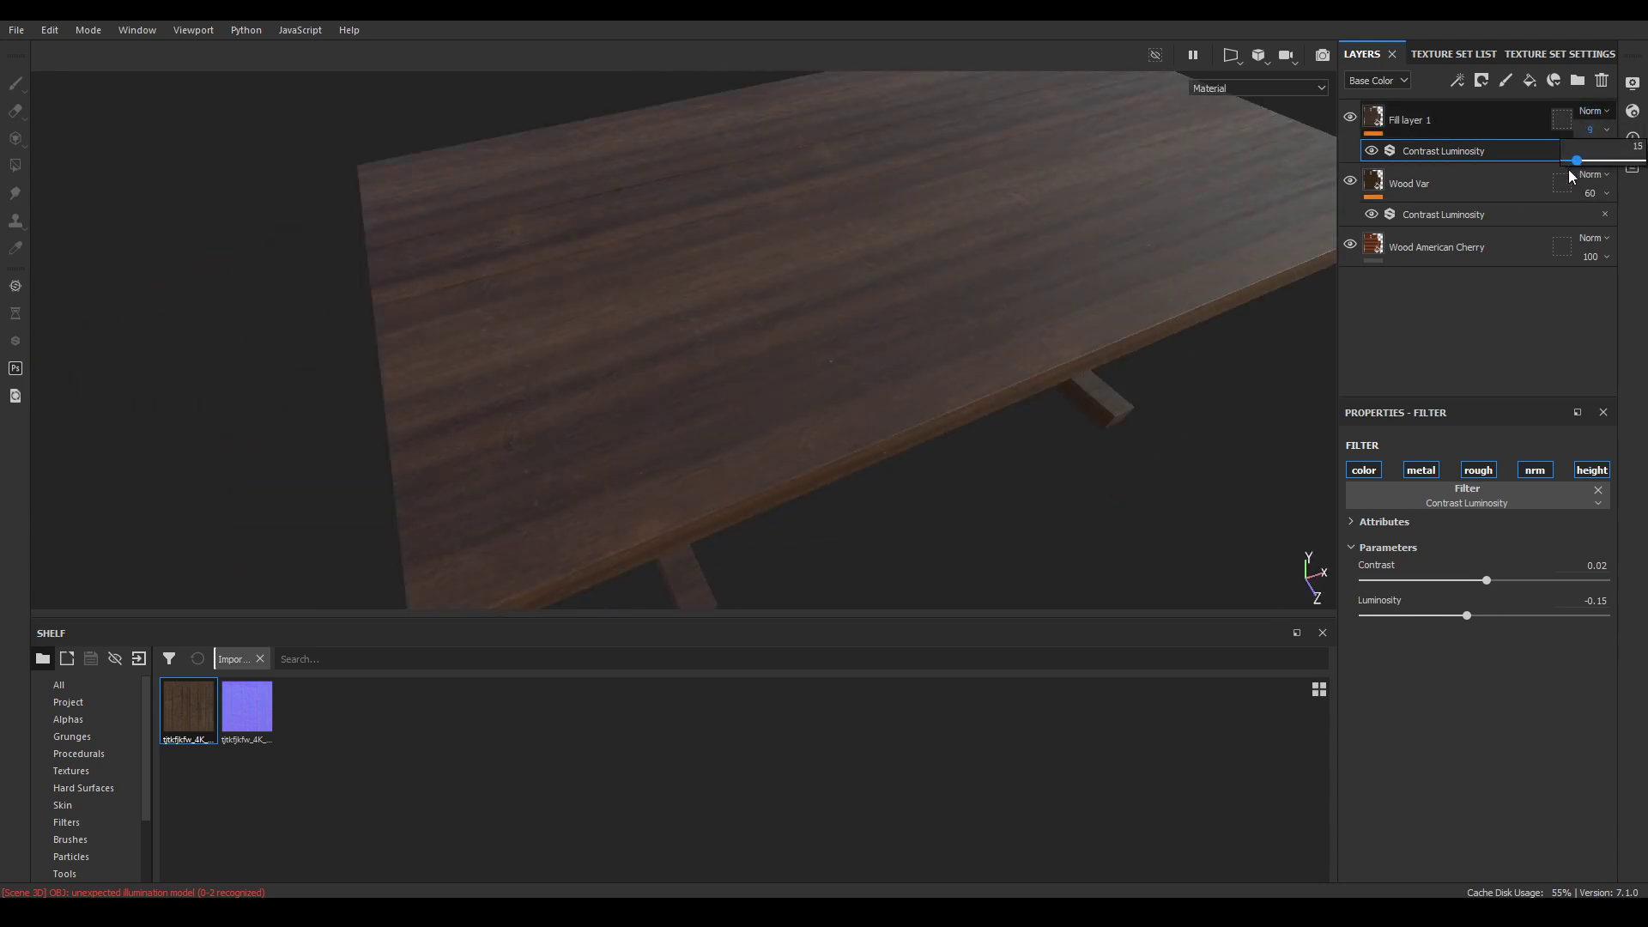
left_click_drag(1586, 186, 1589, 186)
left_click_drag(877, 268, 867, 302, "alt")
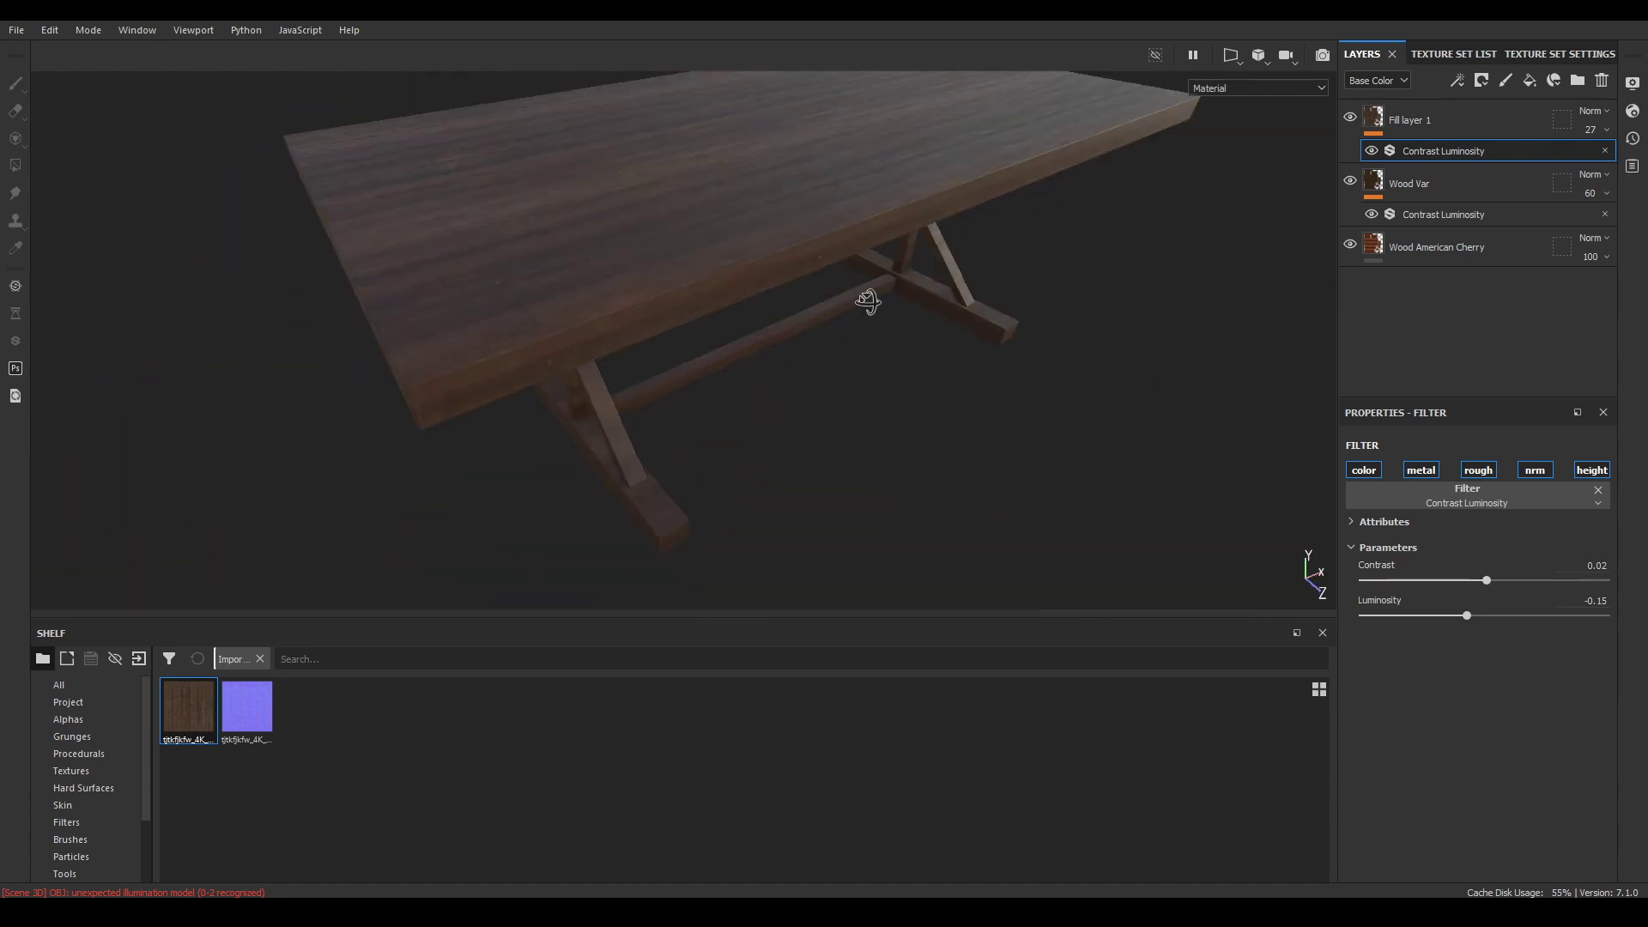
right_click_drag(868, 301, 1022, 395, "alt")
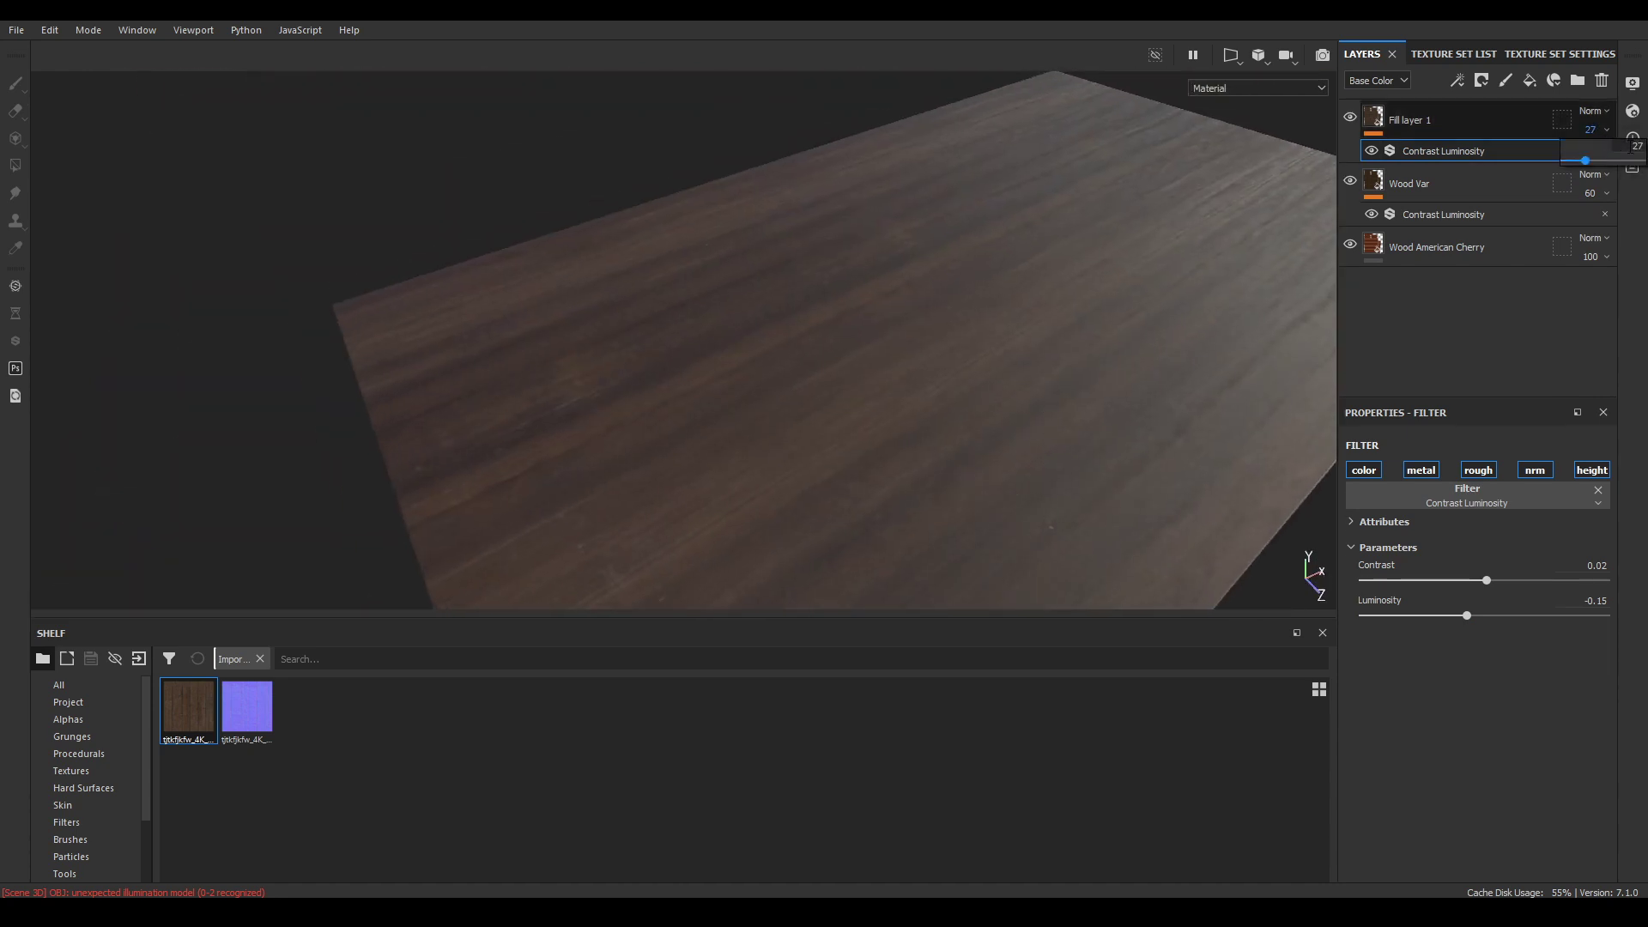
Raise Fill layer 1's opacity to 35 and rename the layer Wood CC
type("5")
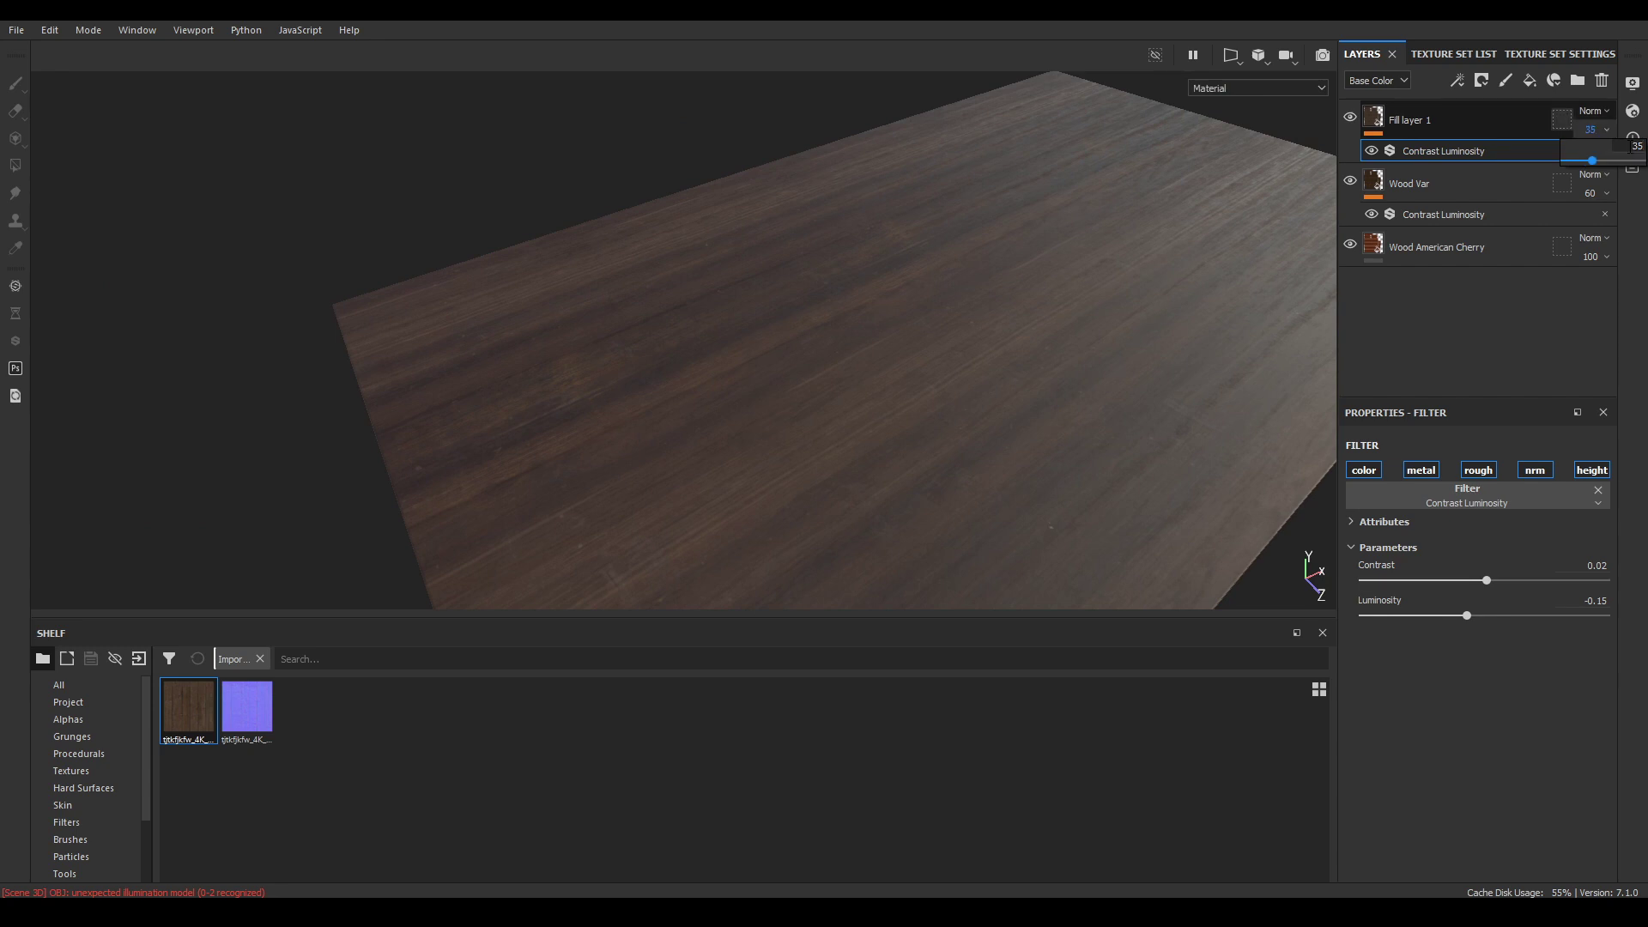
left_click_drag(1316, 309, 907, 306, "alt")
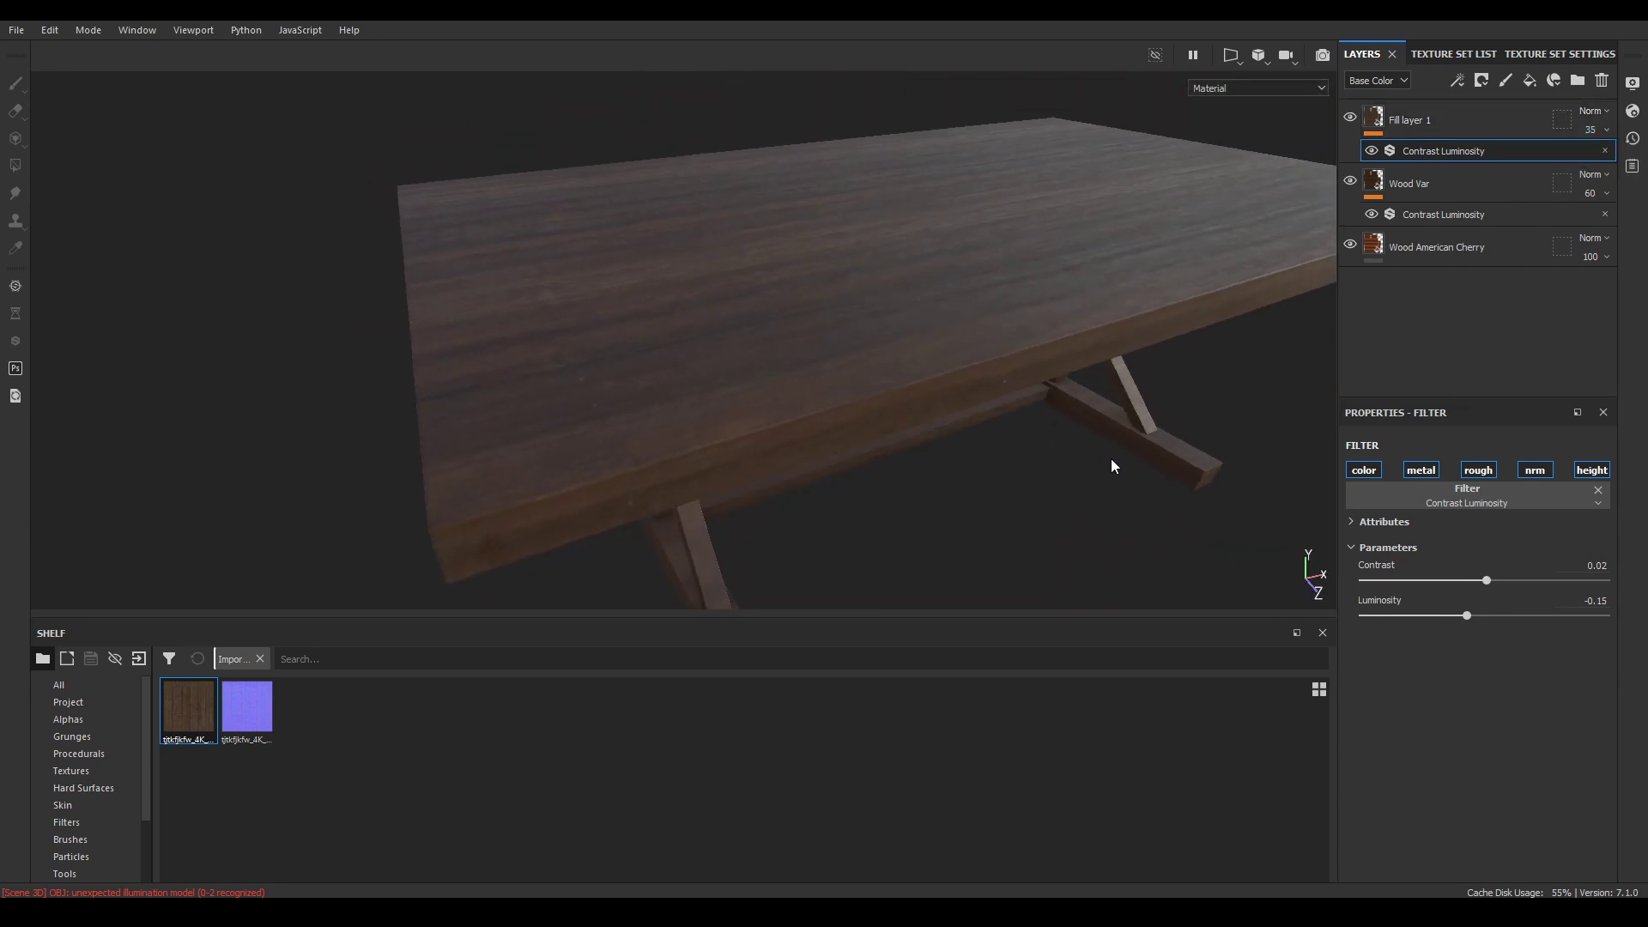
left_click_drag(909, 417, 964, 403, "alt")
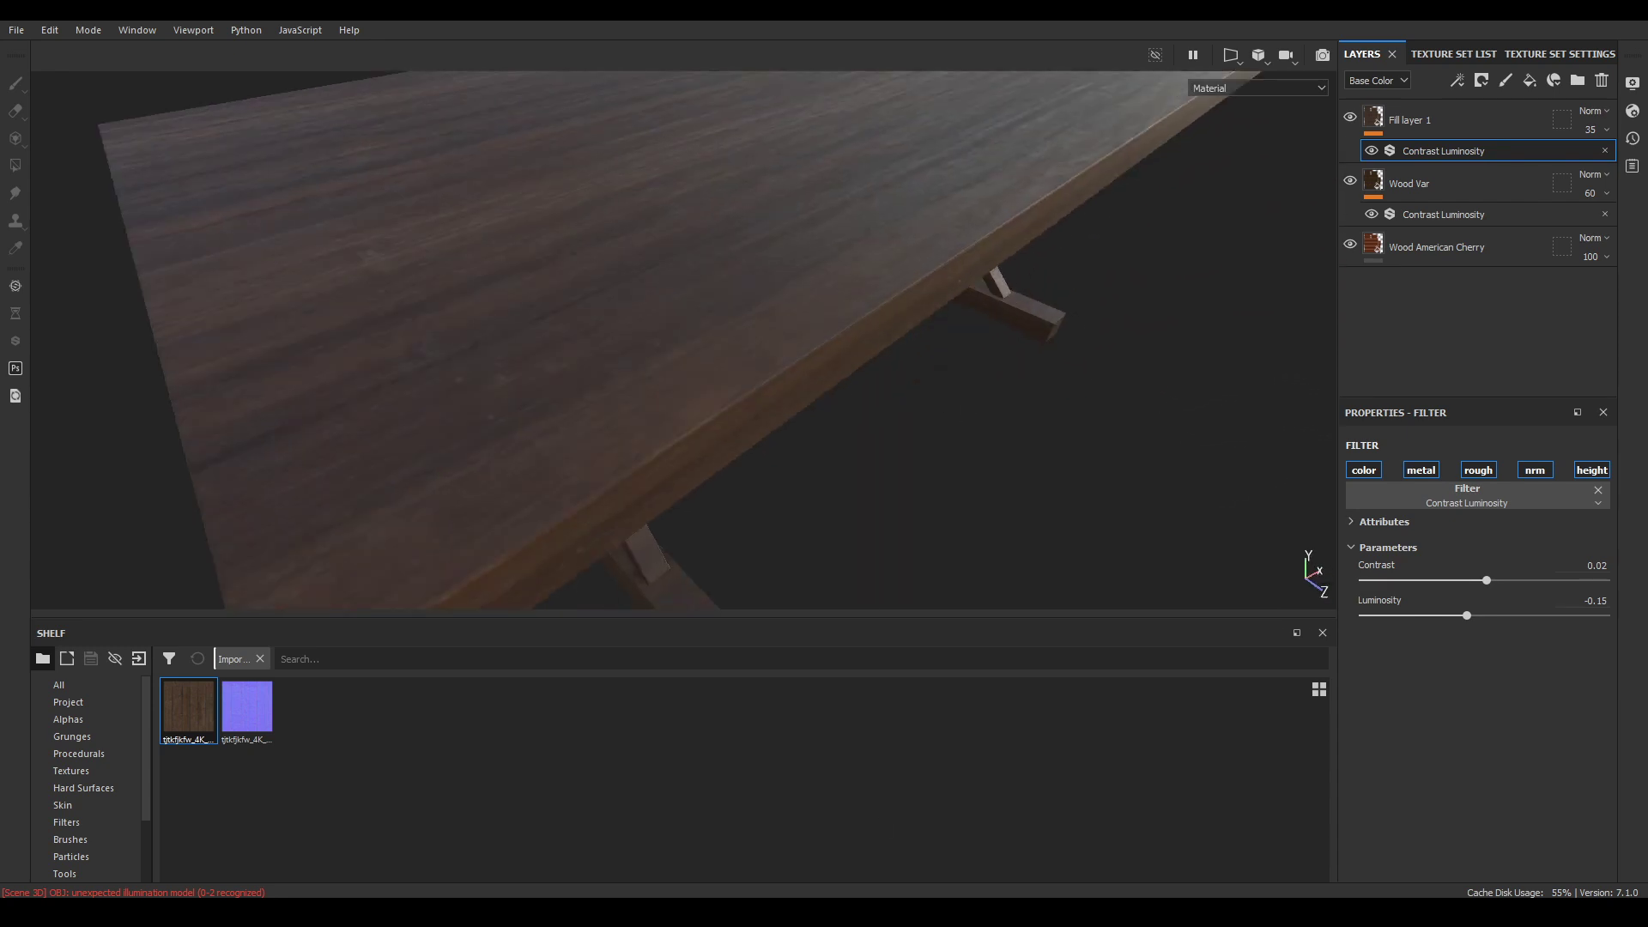
left_click_drag(683, 515, 687, 434, "alt")
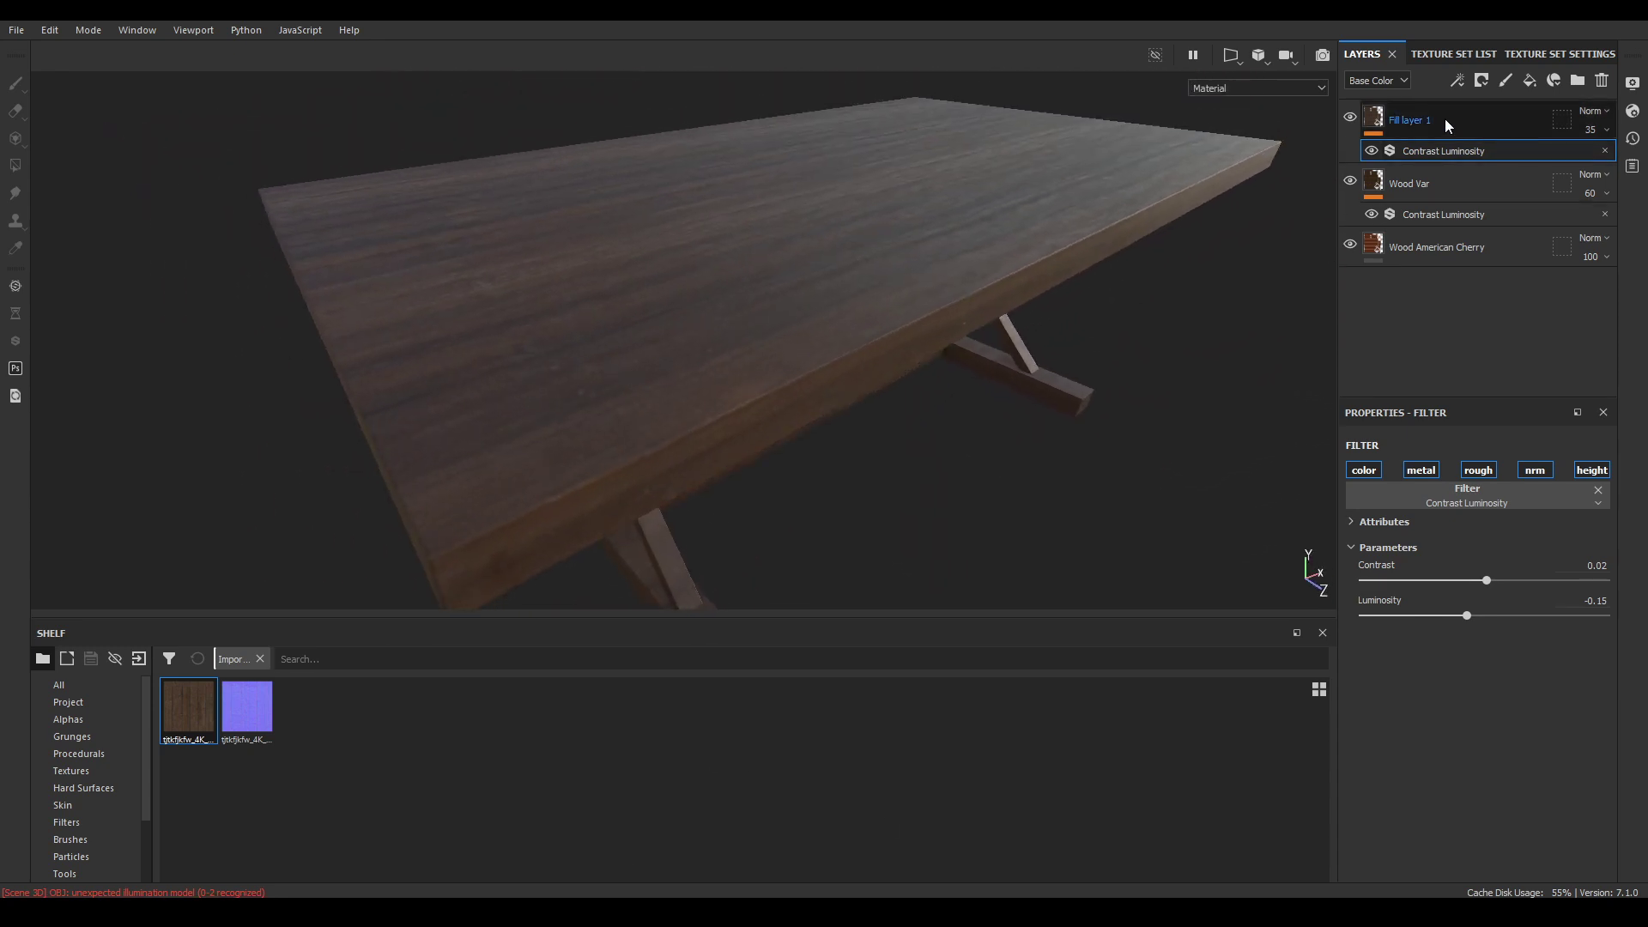
double_click(1414, 120)
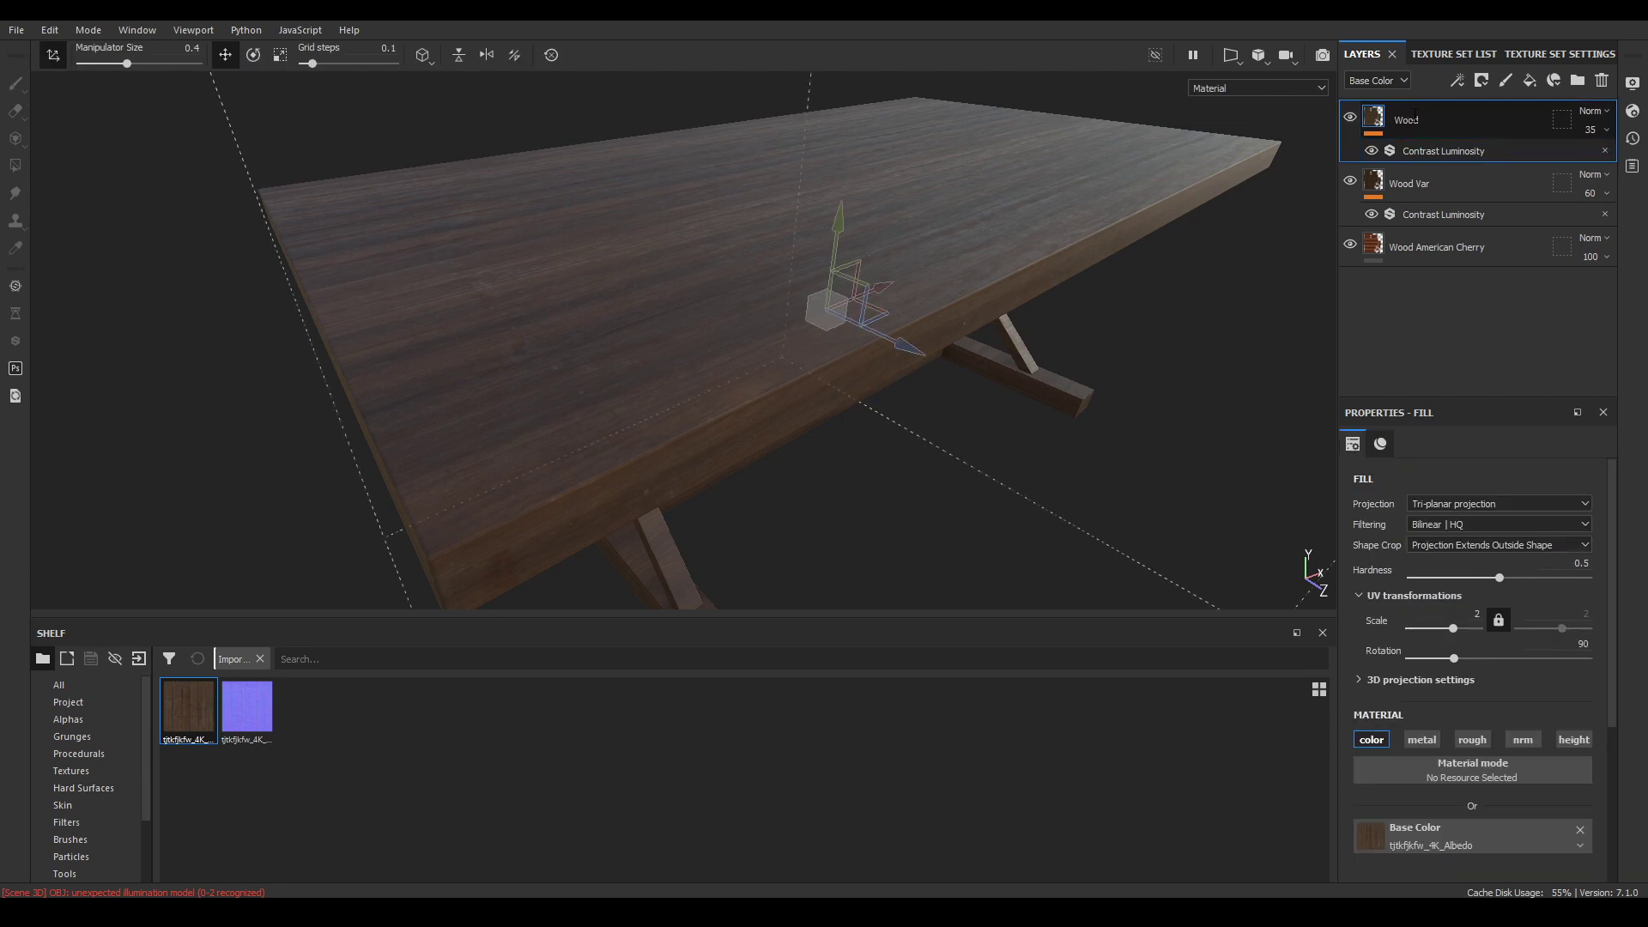
left_click_drag(917, 258, 891, 296, "alt")
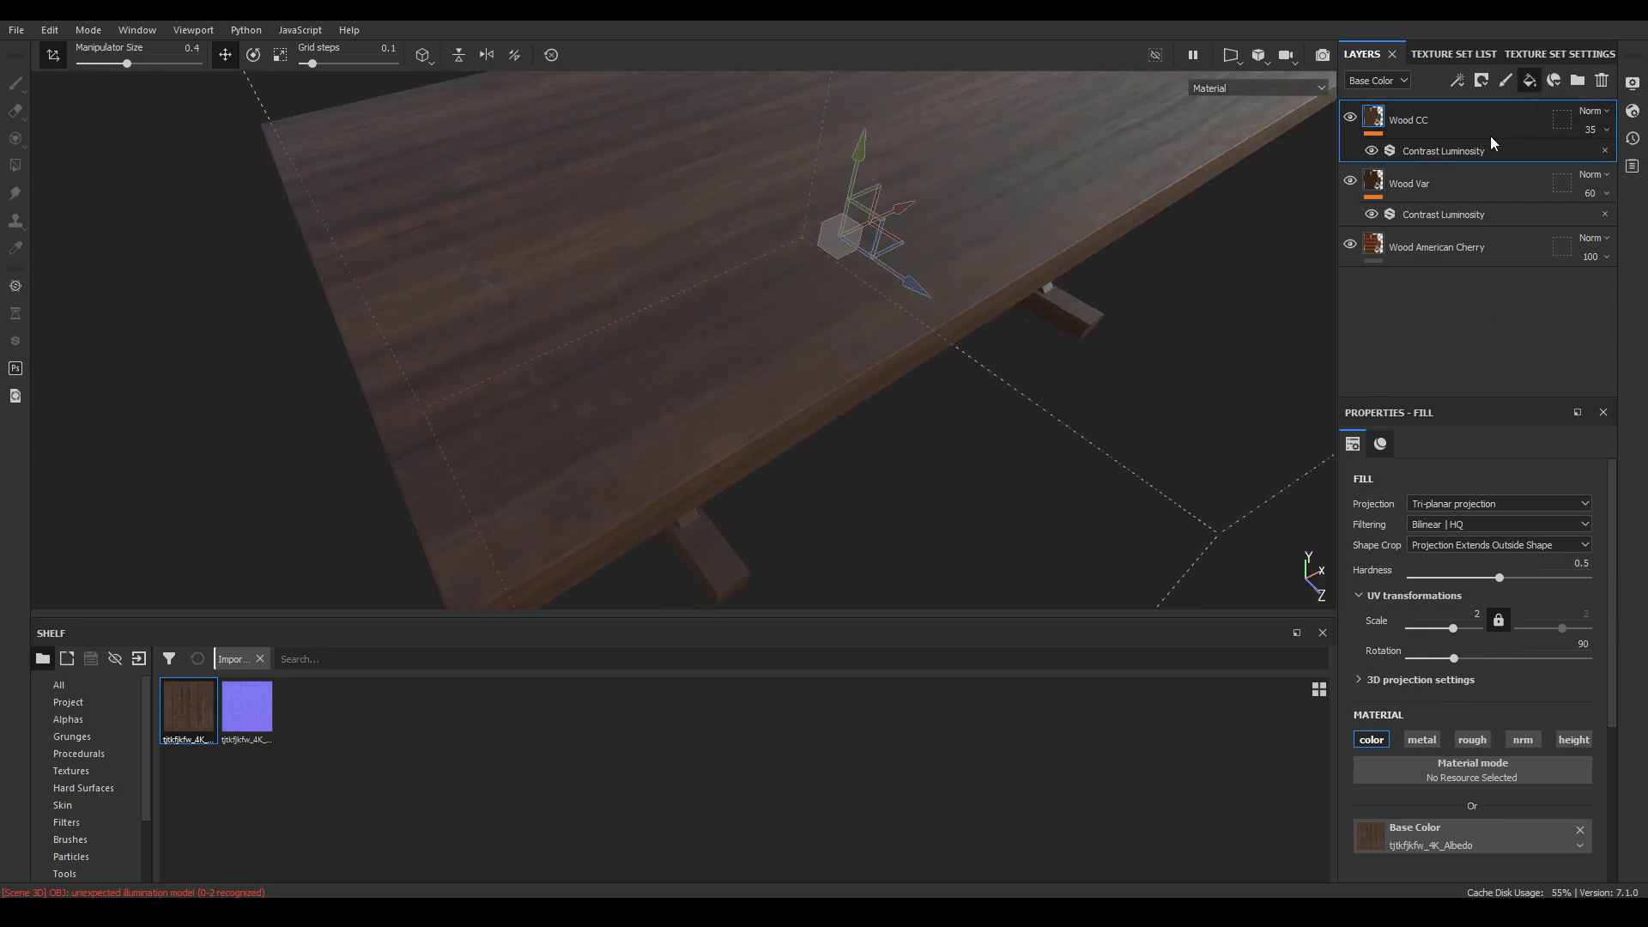
Add a fill layer above Wood CC that affects only the roughness channel, with roughness set to 1
left_click(1530, 80)
scroll(1406, 671, "down", 5)
left_click(1379, 551)
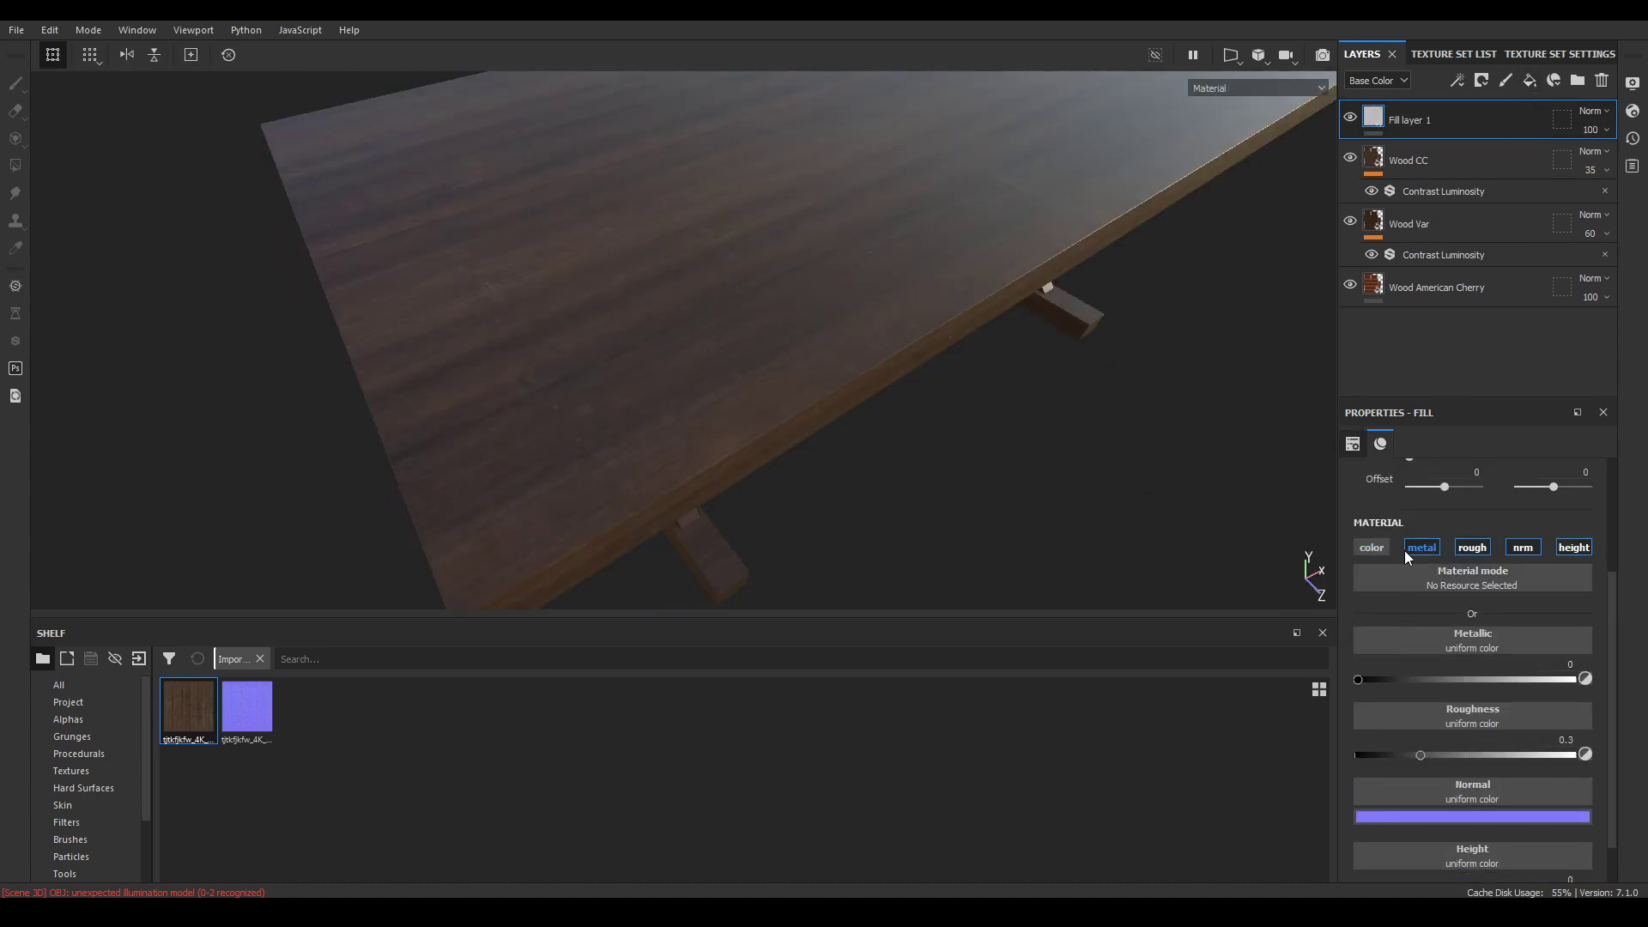
left_click(1422, 548)
left_click(1523, 548)
left_click(1571, 547)
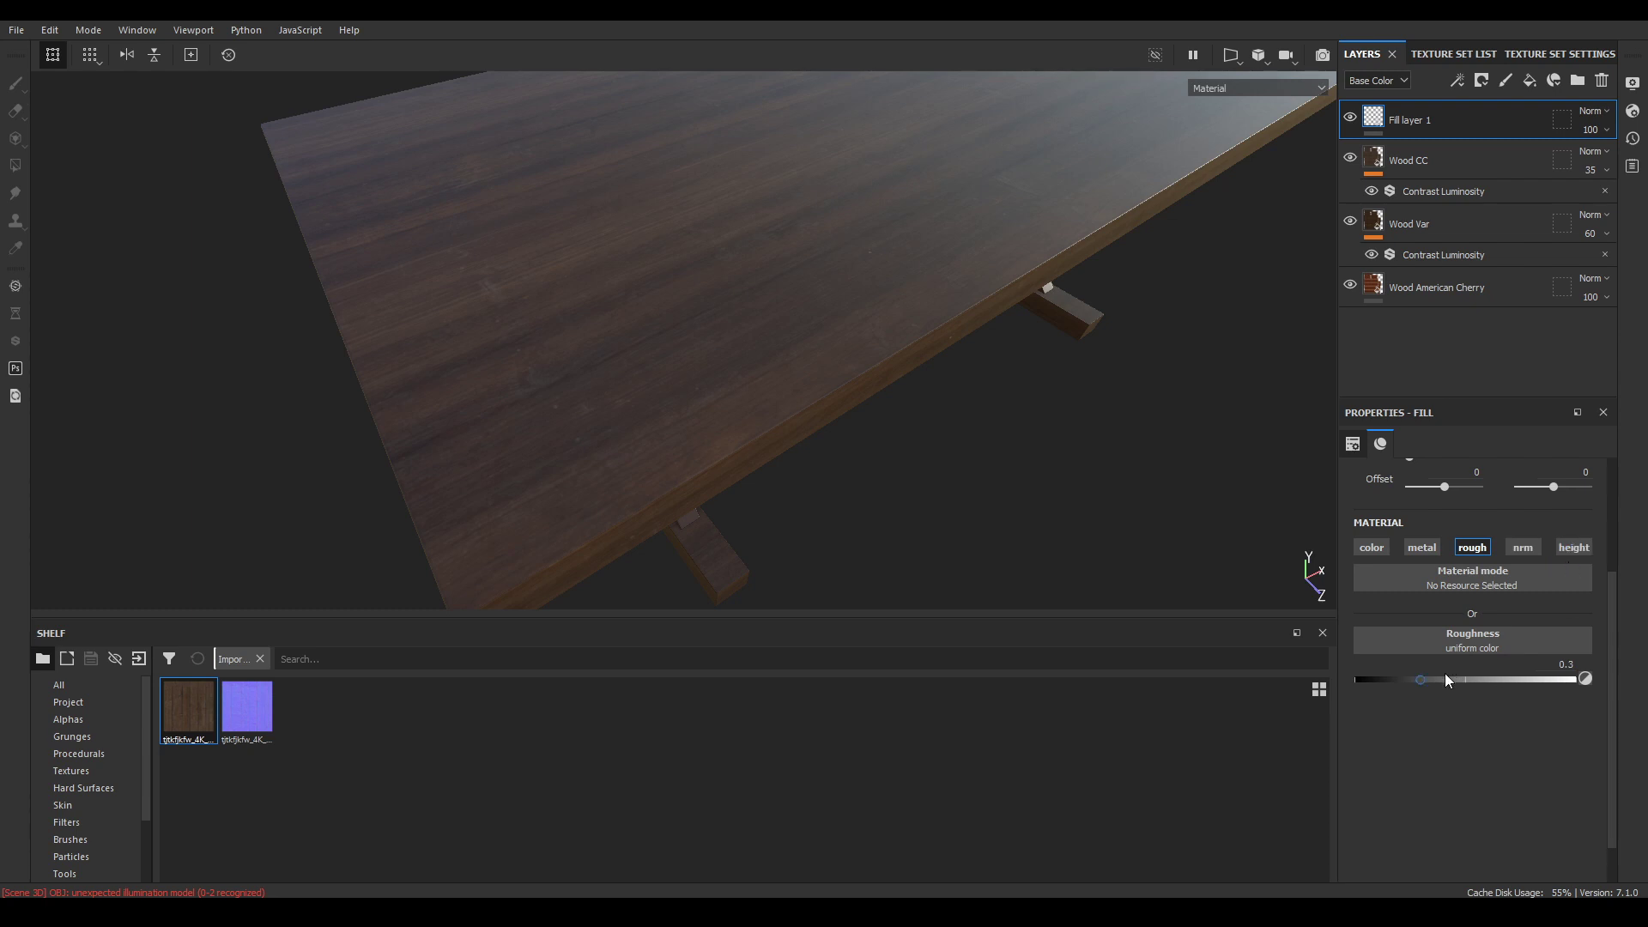
left_click(1442, 682)
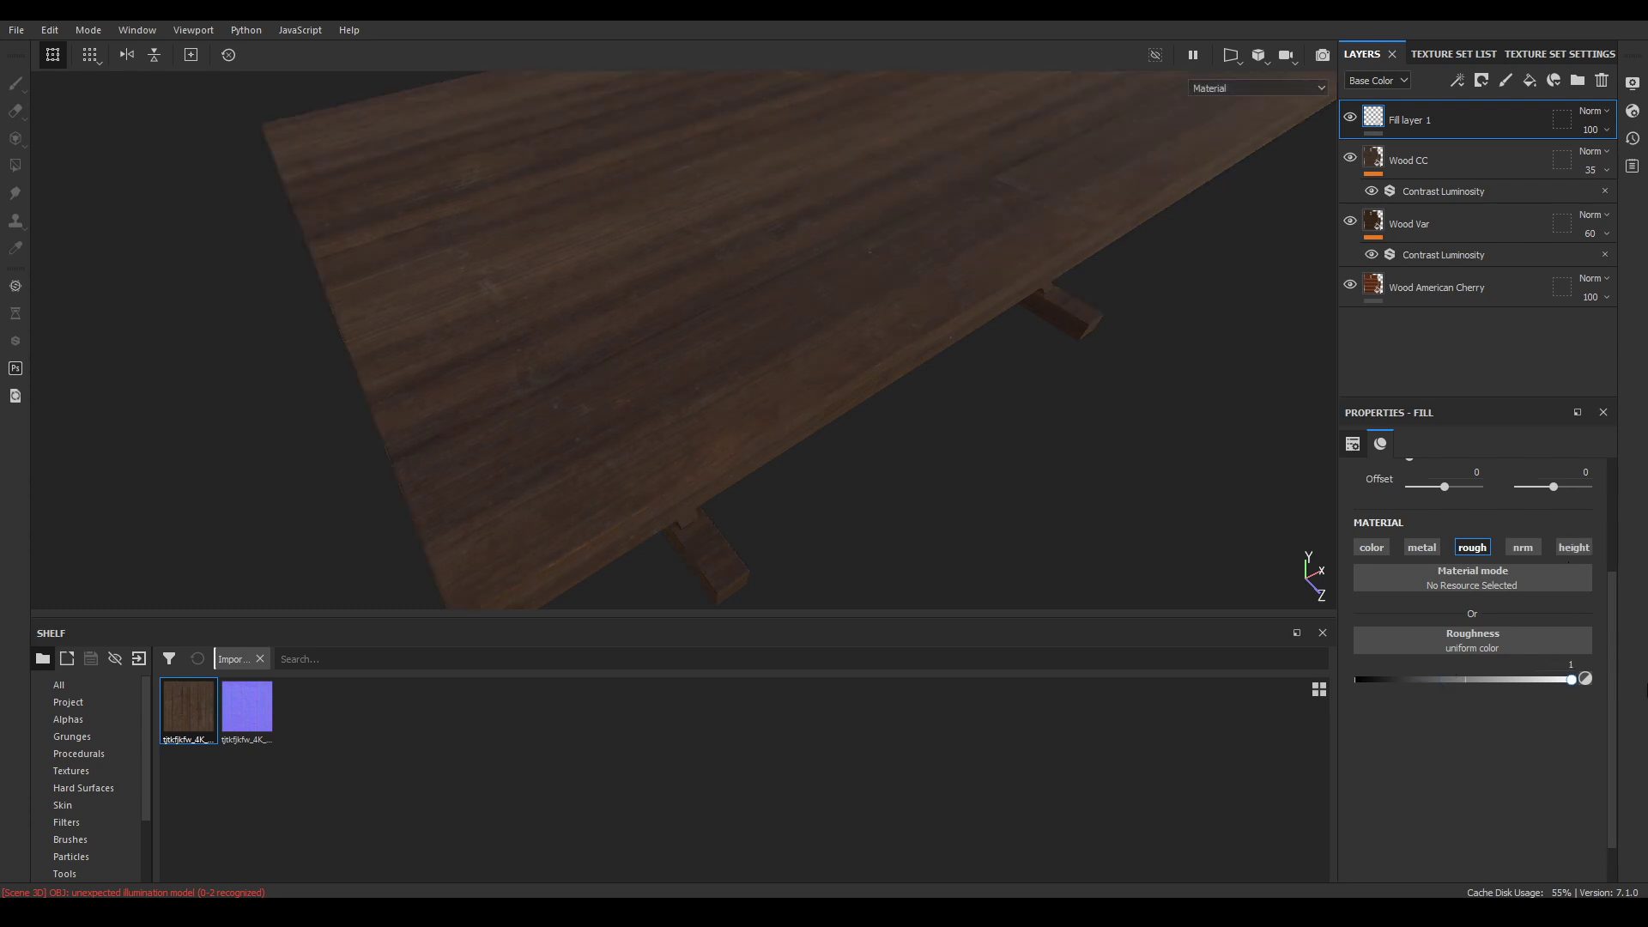
Add a black mask to the roughness fill layer and put a Paint effect on that mask
right_click(1392, 122)
left_click(1445, 158)
right_click(1447, 127)
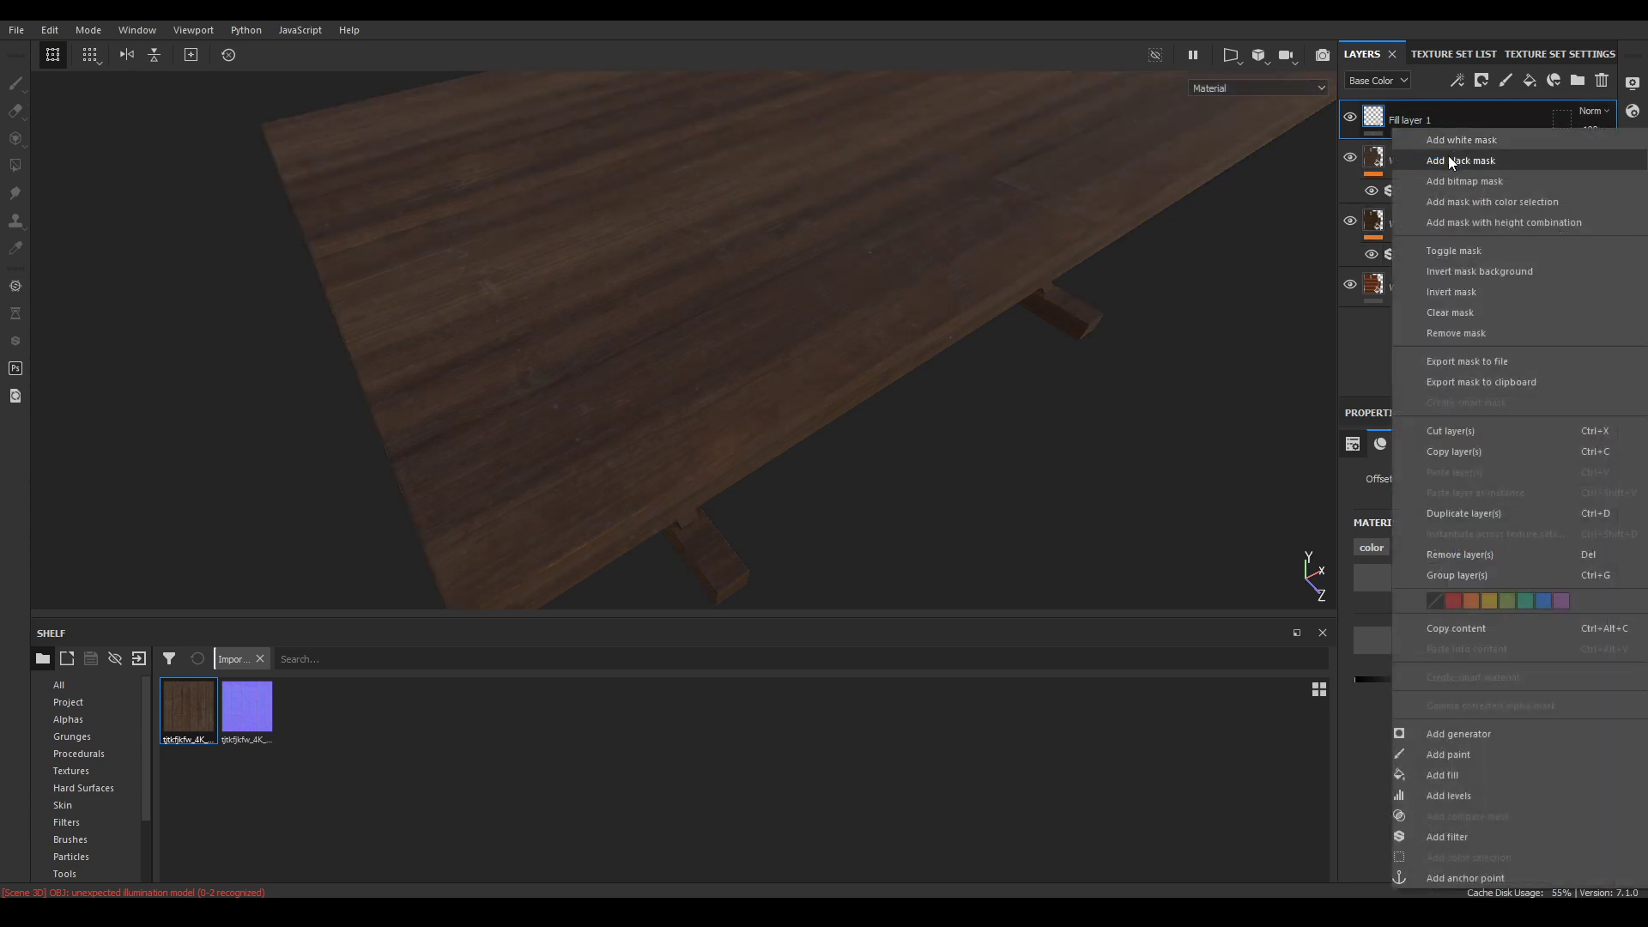
left_click(1449, 157)
right_click(1435, 106)
key("Escape")
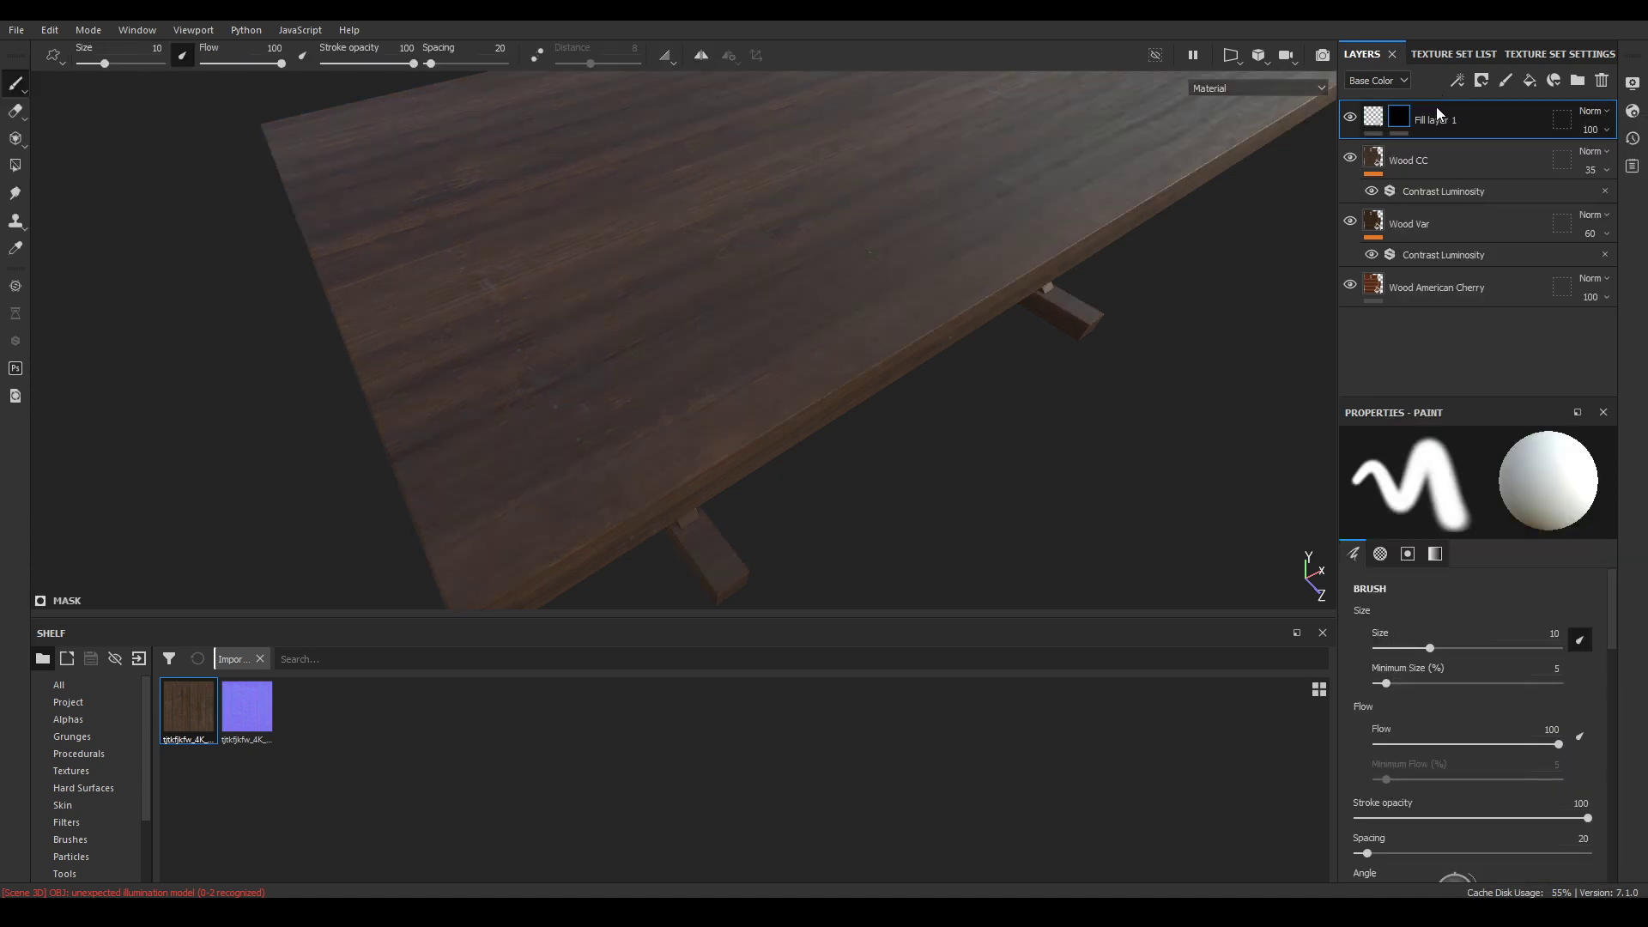
right_click(1435, 107)
left_click(1473, 743)
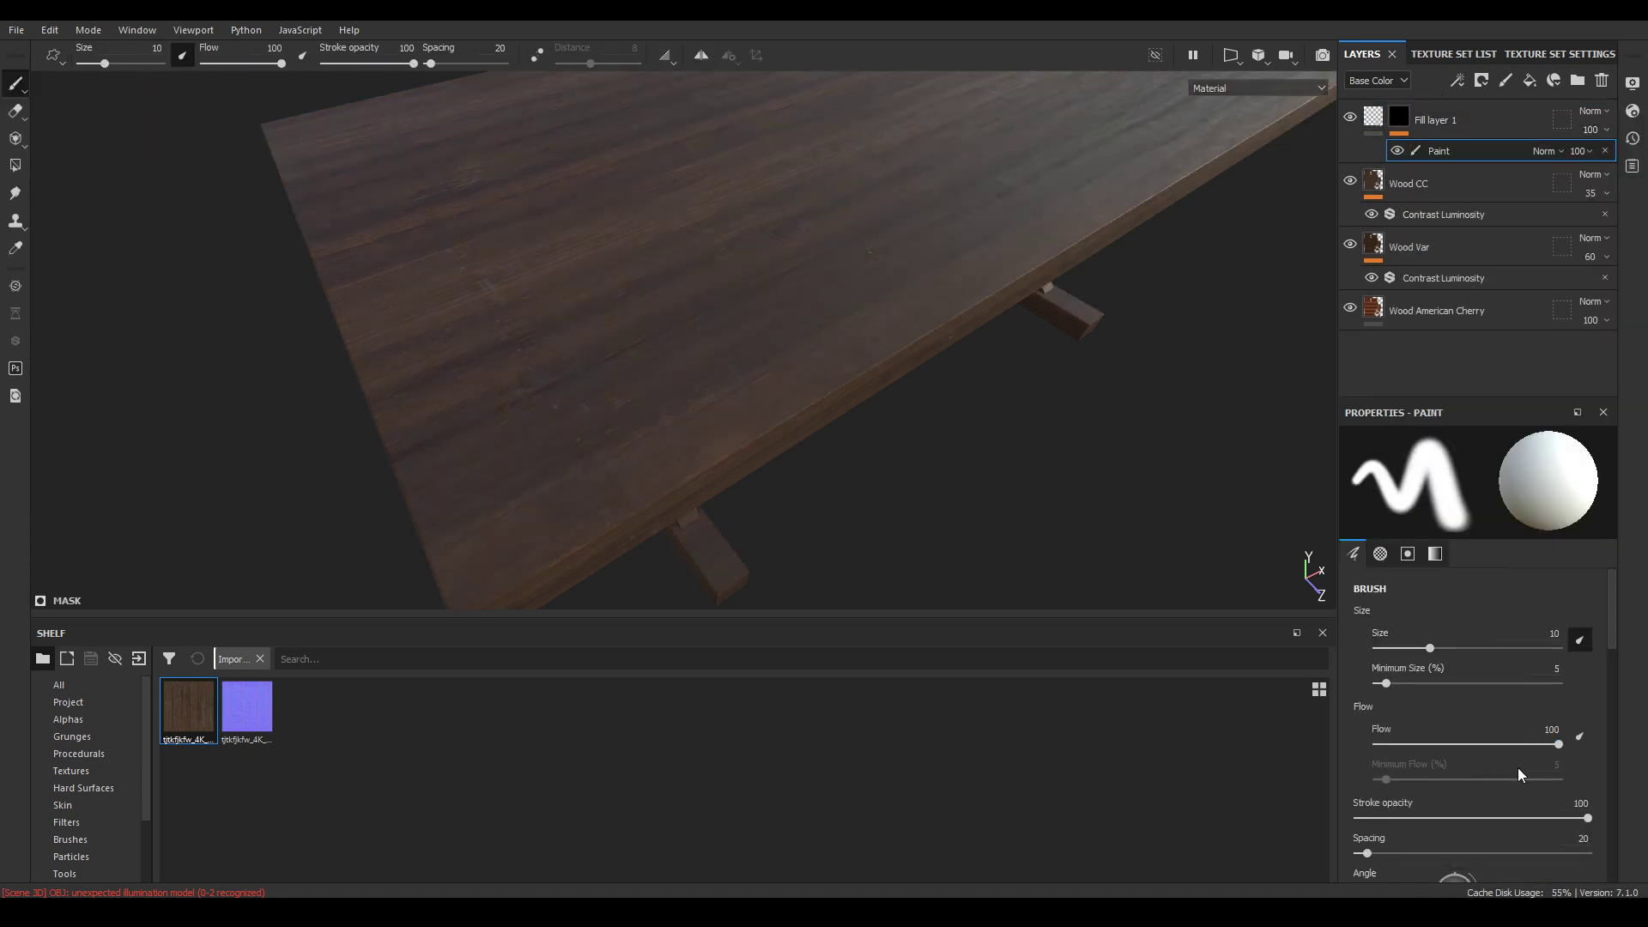
Find the Fingerprint Hand Dirty alpha among the shelf's alphas and assign it to the mask brush
scroll(1545, 766, "down", 5)
left_click_drag(854, 395, 875, 369, "alt")
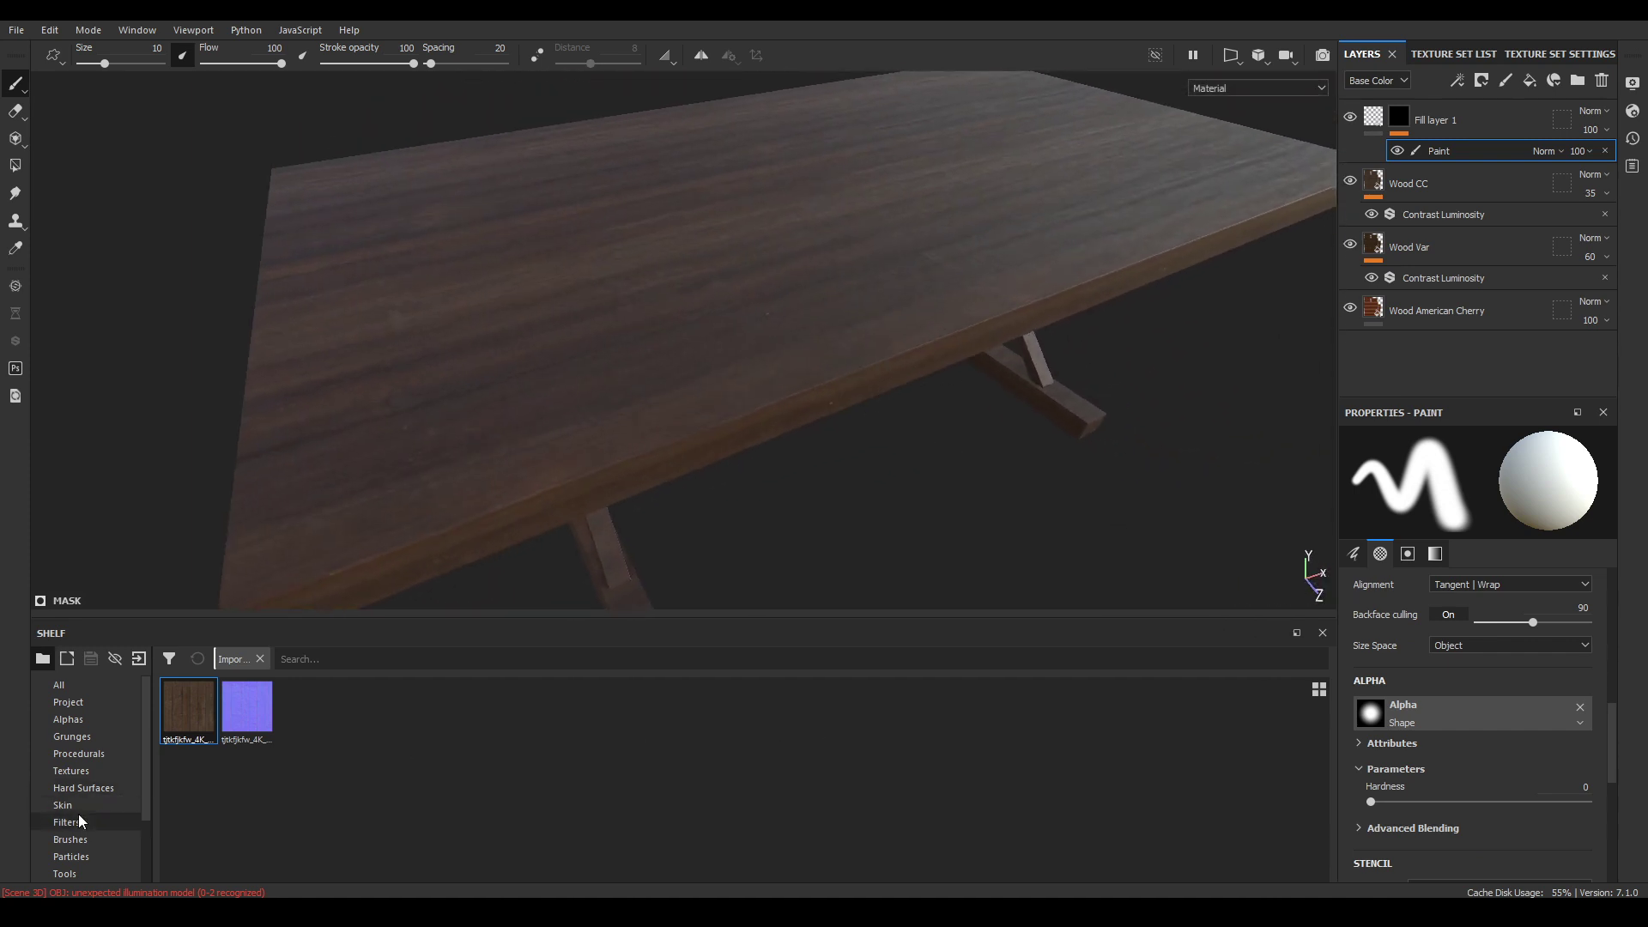
left_click(73, 722)
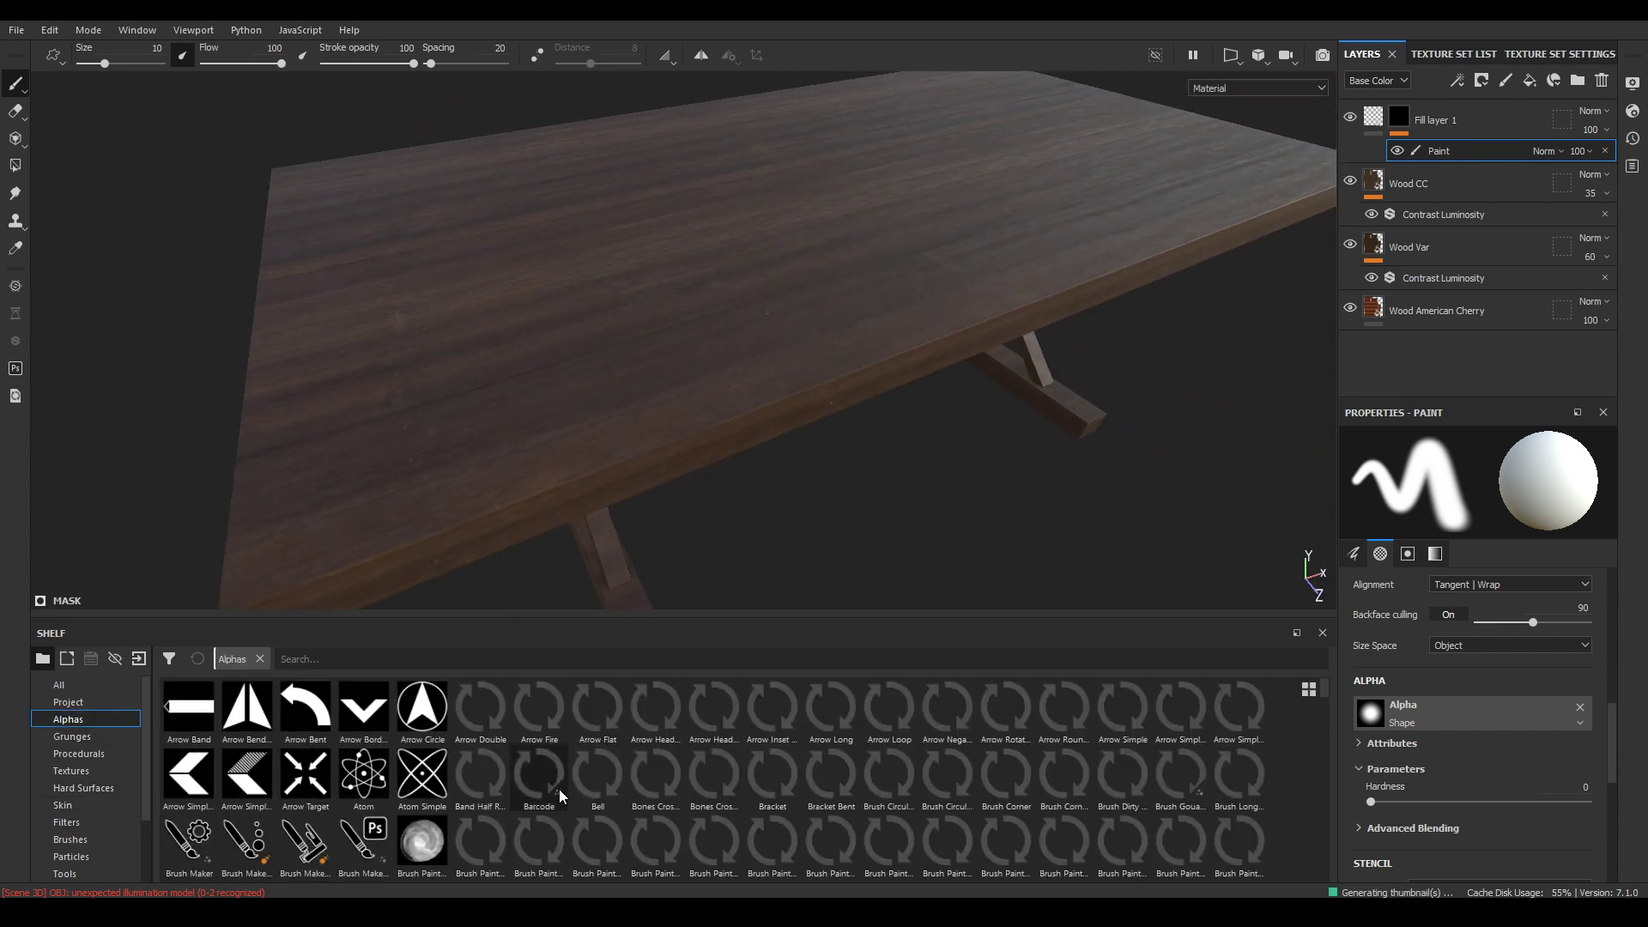
scroll(704, 815, "down", 3)
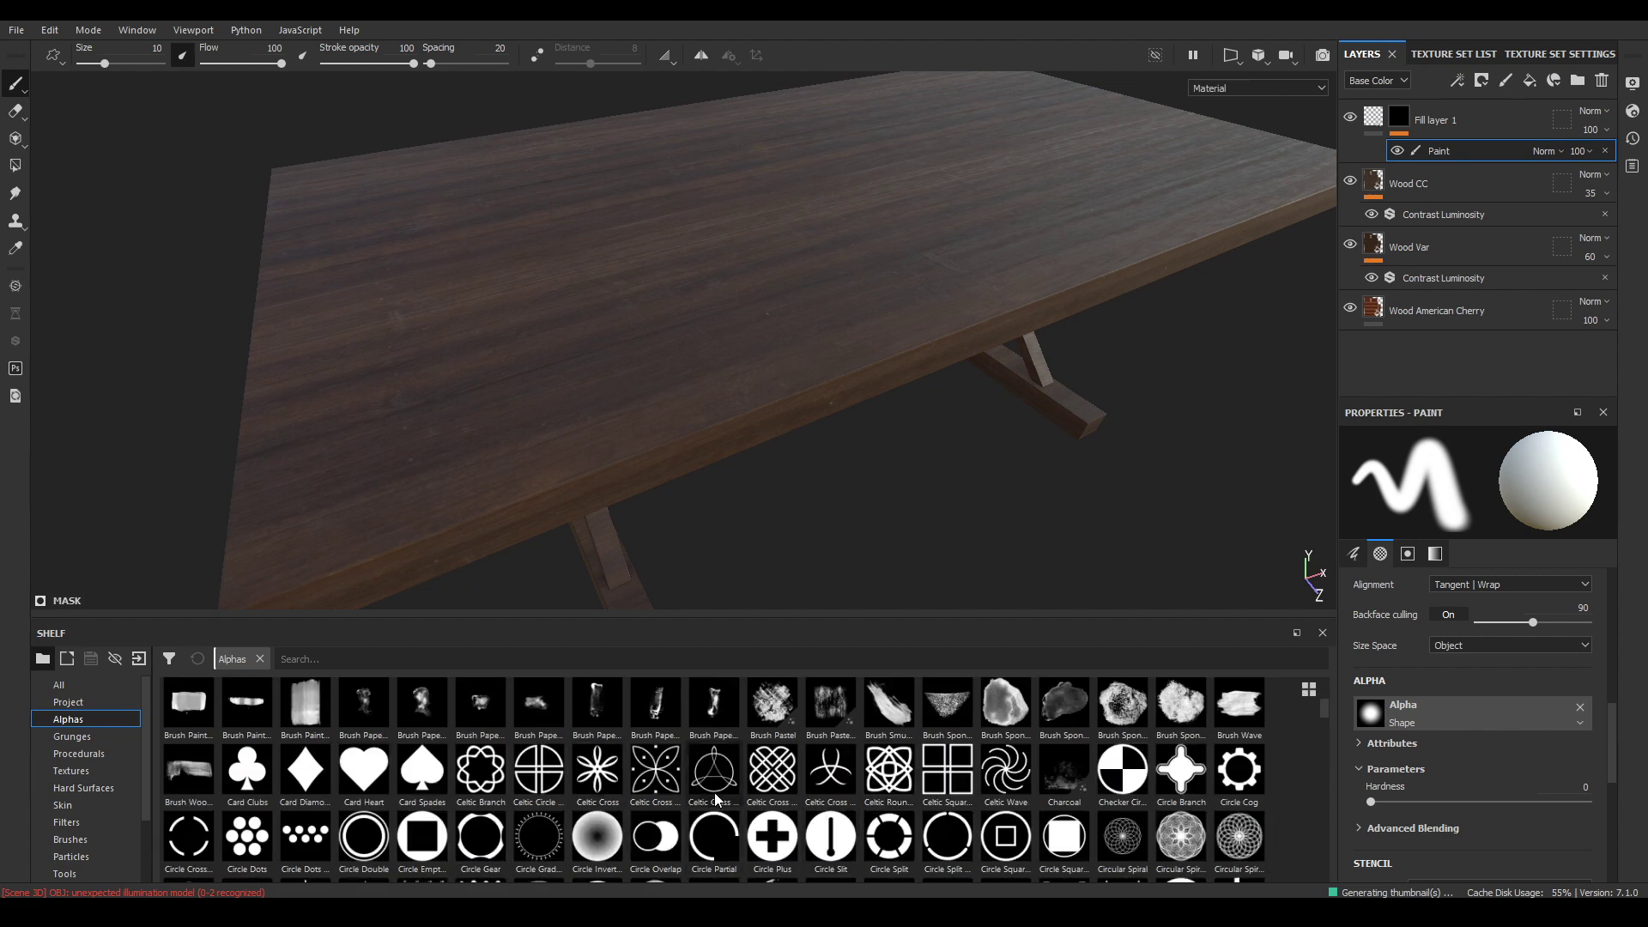
scroll(704, 816, "down", 3)
scroll(826, 807, "down", 3)
scroll(826, 803, "up", 3)
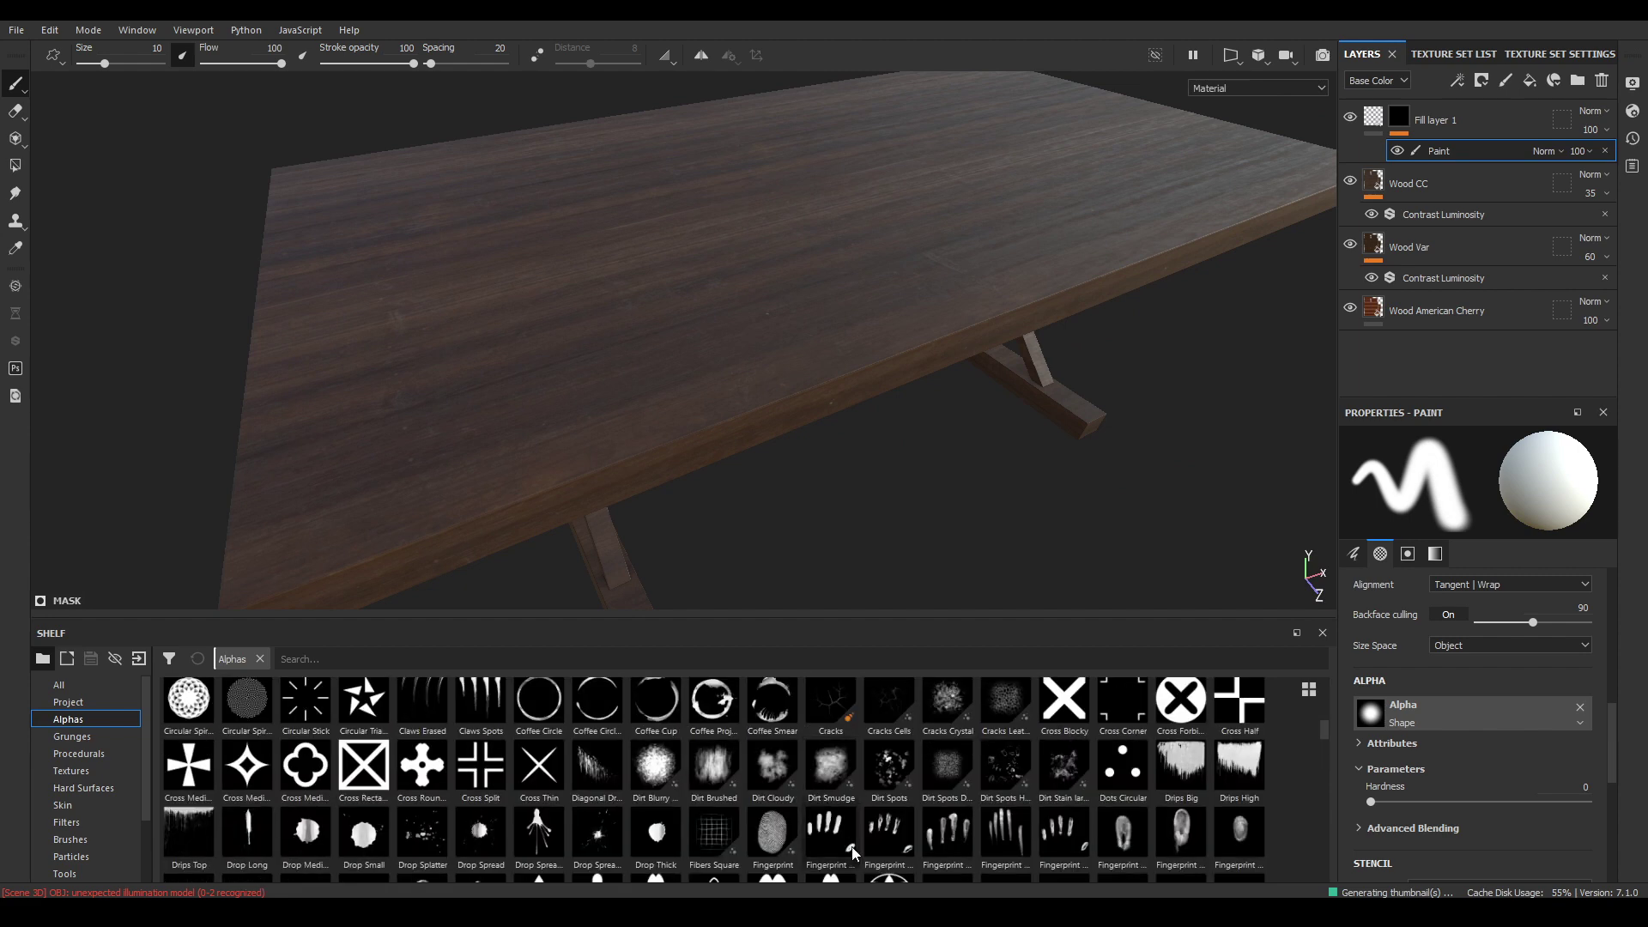
left_click(884, 837)
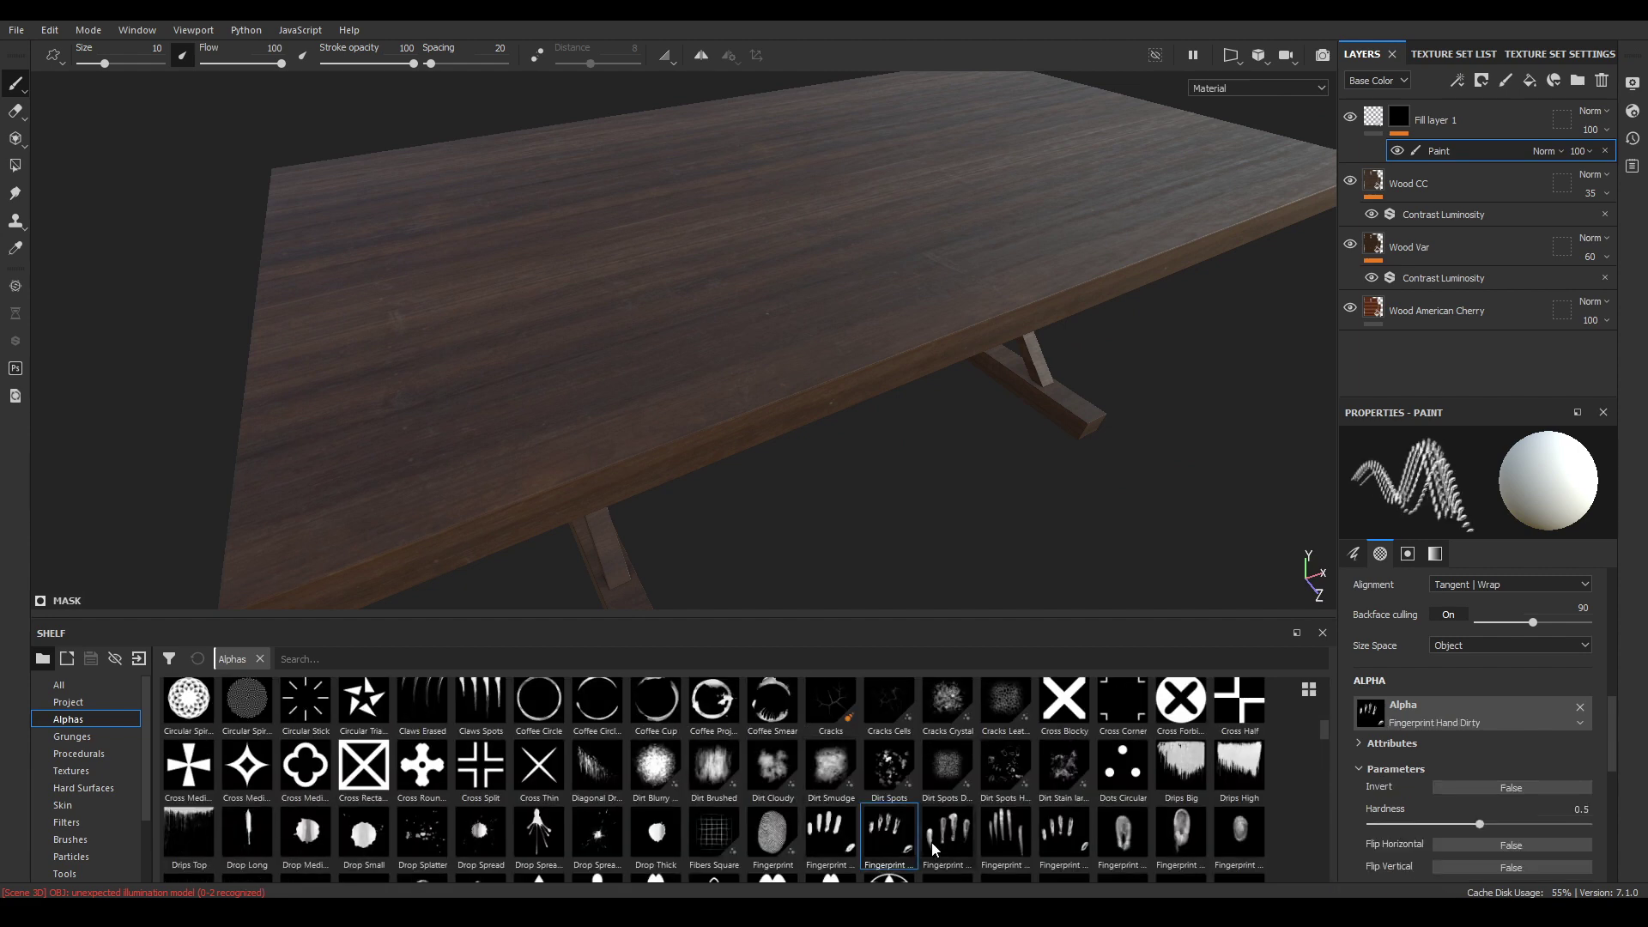
Enlarge the brush to 28.7 and stamp the dirty hand fingerprints near the tabletop's front edge
right_click_drag(785, 304, 846, 335, "ctrl")
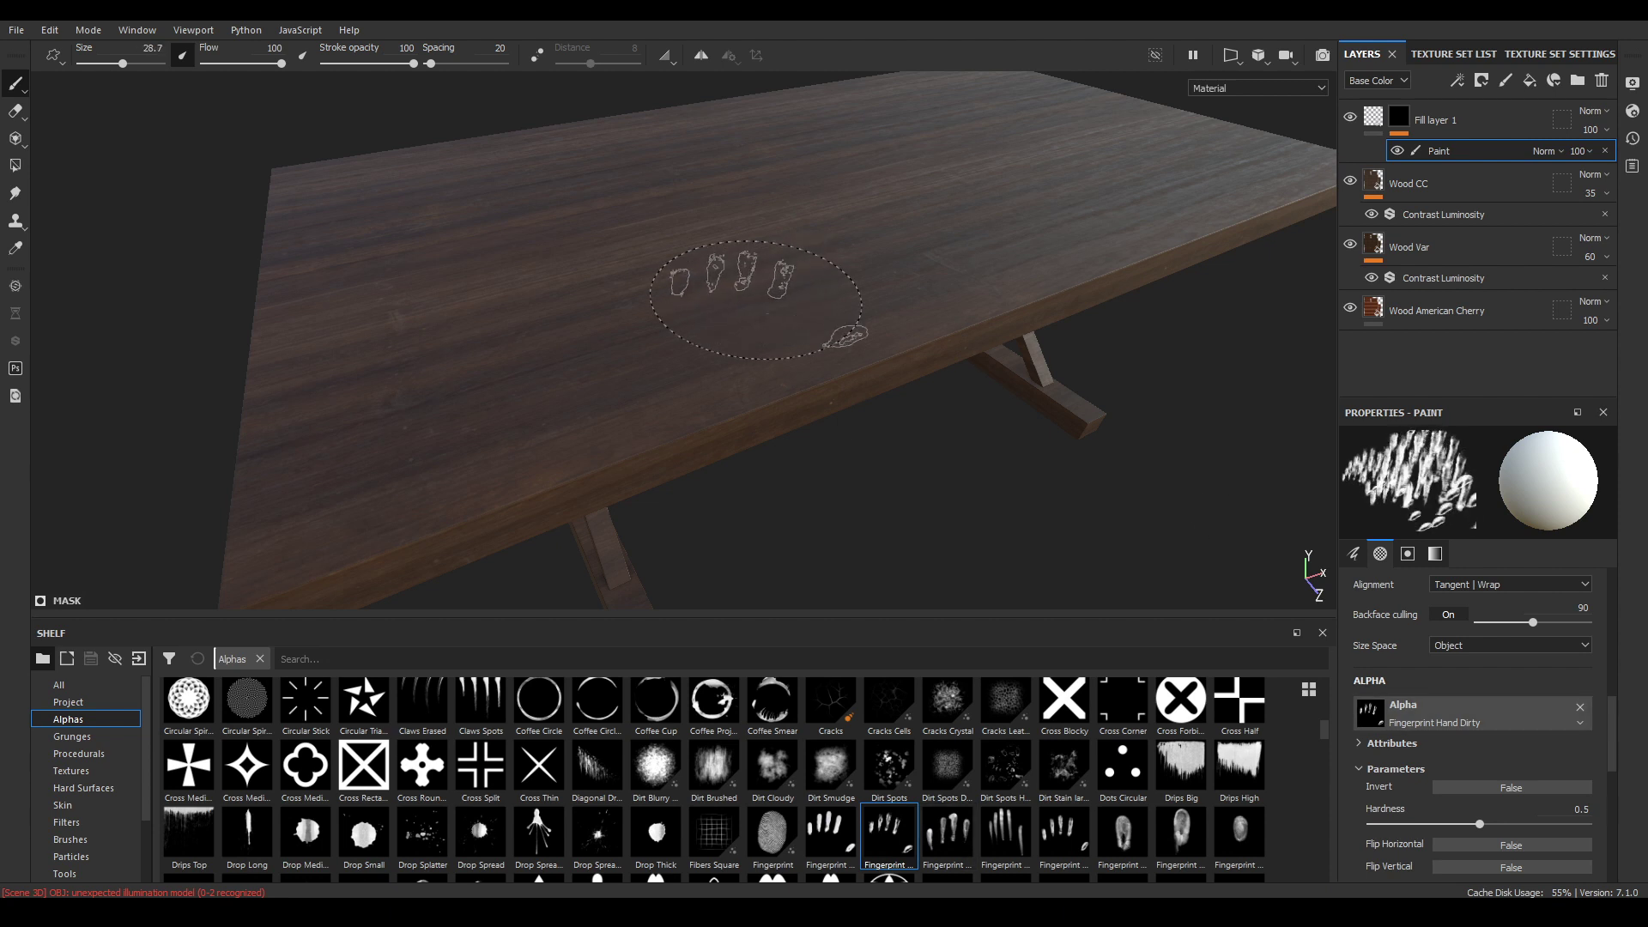
left_click_drag(756, 300, 691, 367, "alt")
middle_click_drag(691, 377, 665, 370, "alt")
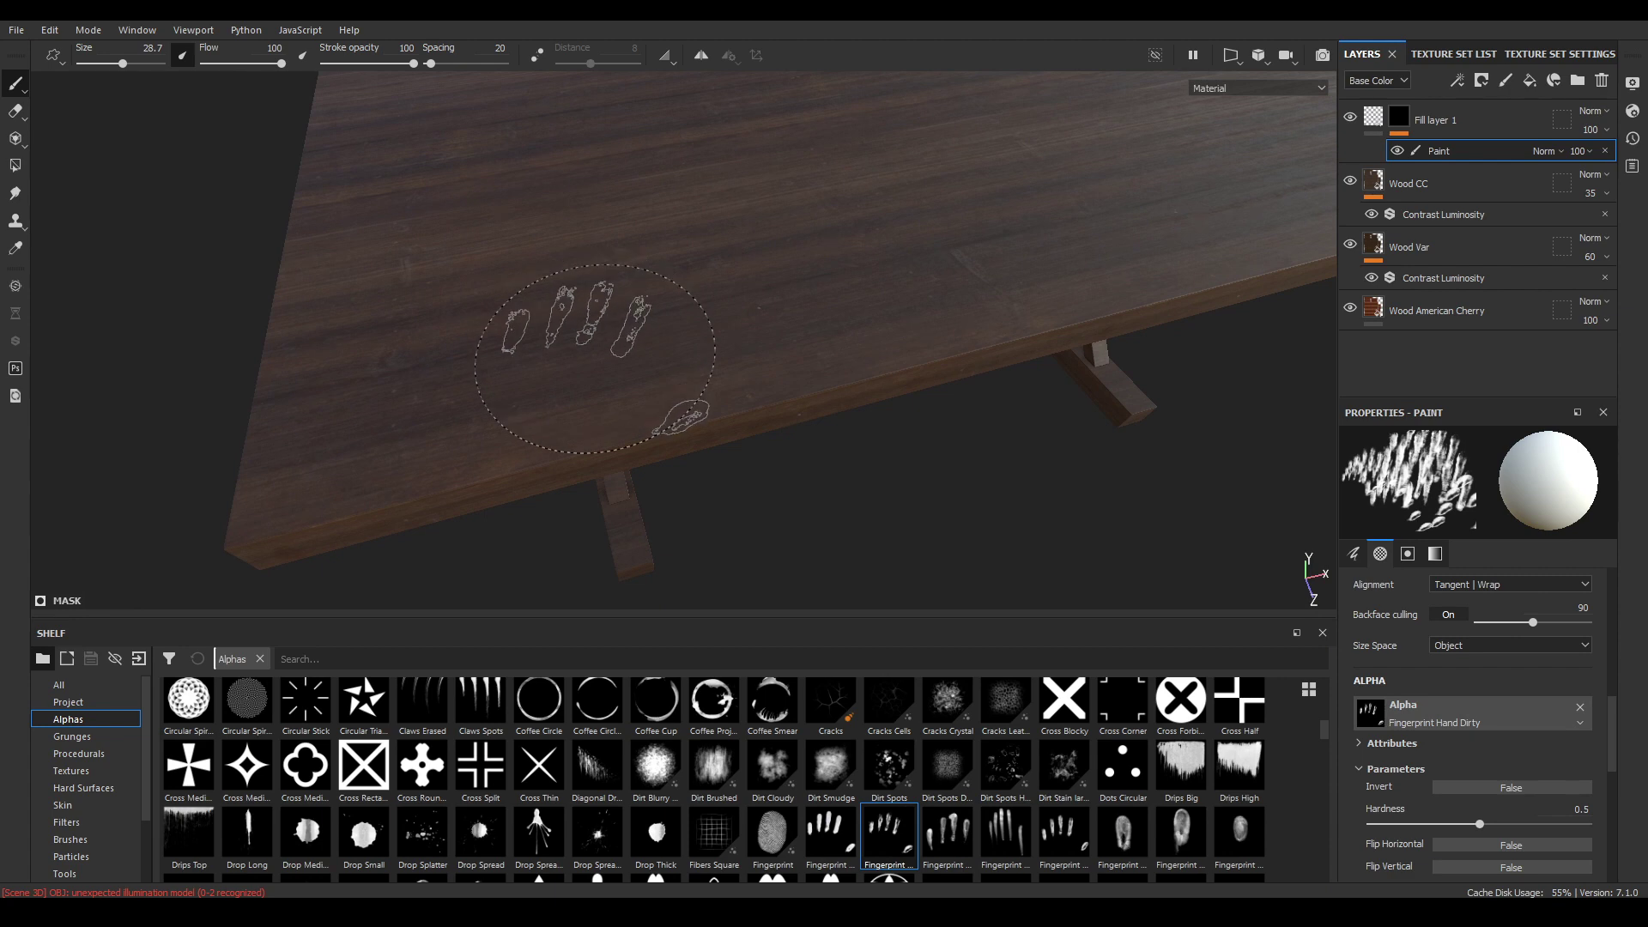
left_click(595, 359)
mouse_move(800, 436)
left_mouse_down("alt")
mouse_move(792, 378)
mouse_move(677, 493)
mouse_move(677, 540)
mouse_move(809, 452)
left_mouse_up("alt")
left_click_drag(740, 391, 532, 480, "alt")
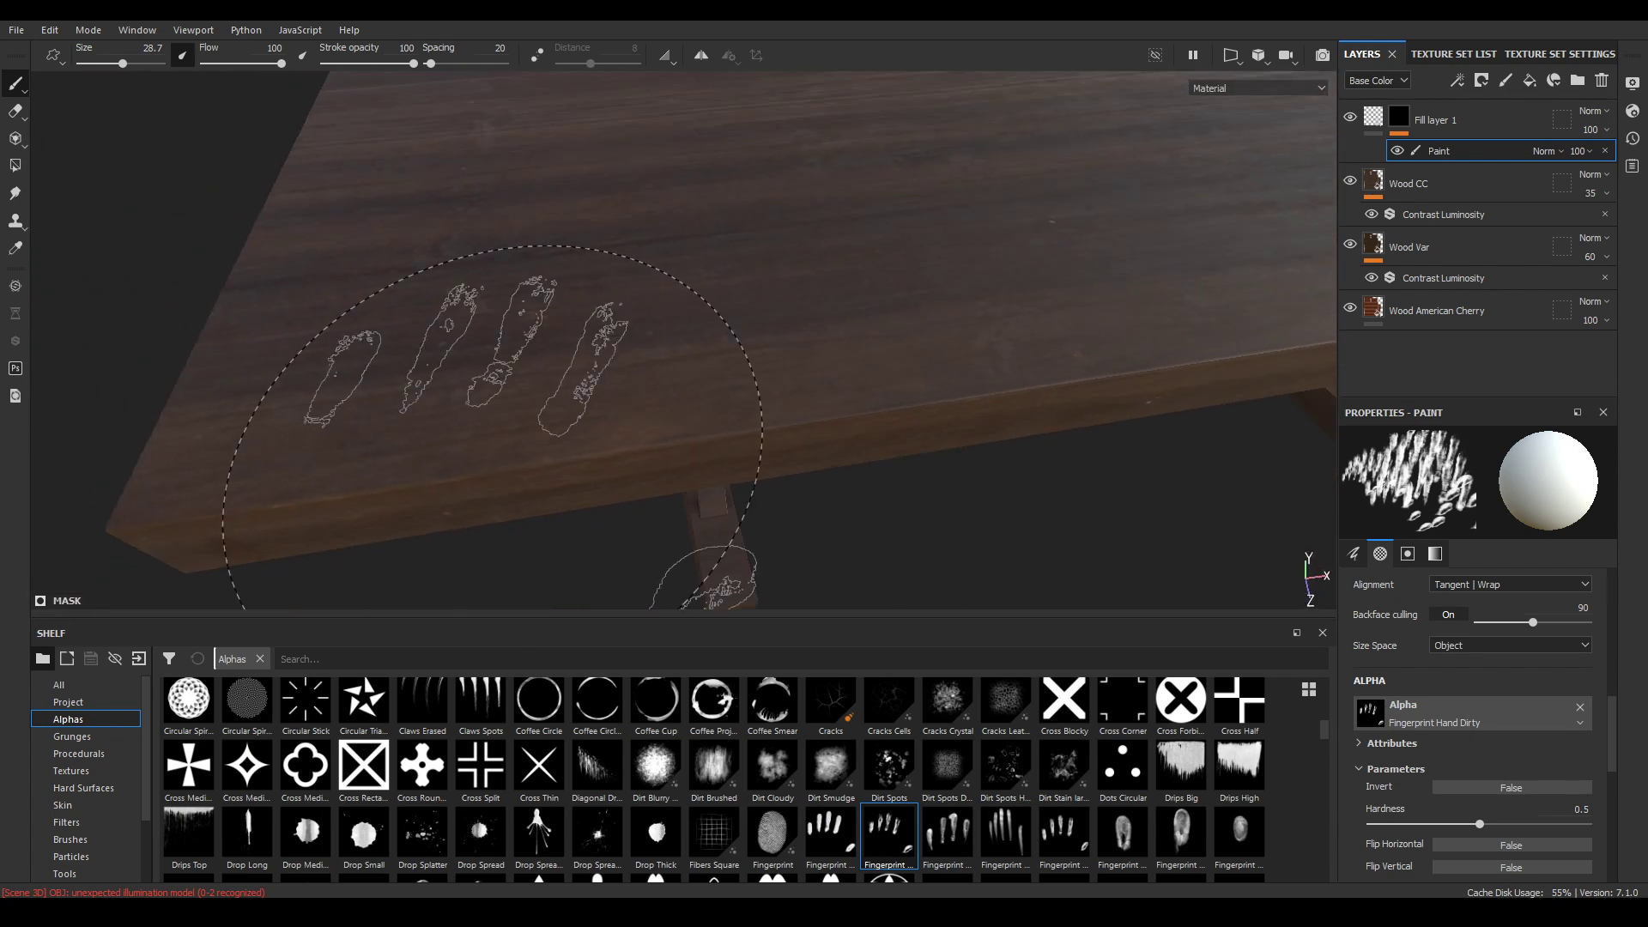
left_click(588, 304)
left_click_drag(604, 319, 752, 515, "alt")
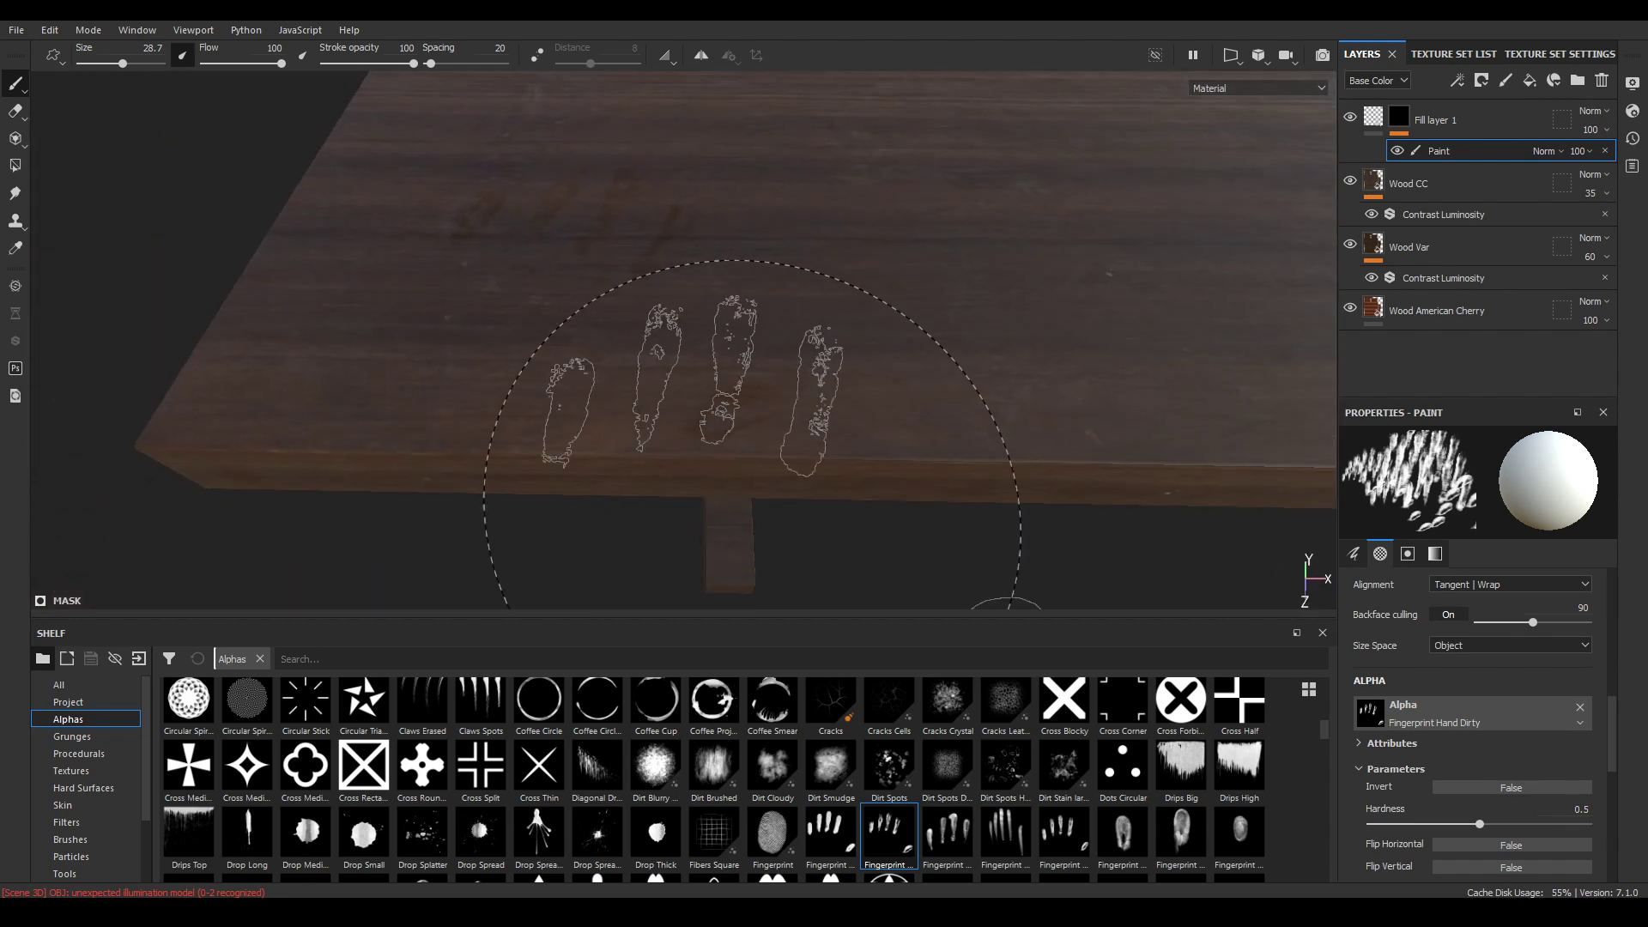
Reduce the fingerprint brush size to 22.64 over the tabletop
right_click_drag(752, 525, 515, 361, "alt")
middle_click_drag(412, 232, 165, 275, "alt")
left_click_drag(601, 318, 478, 349, "alt")
right_click_drag(816, 386, 681, 221, "alt")
middle_click_drag(681, 220, 579, 182, "alt")
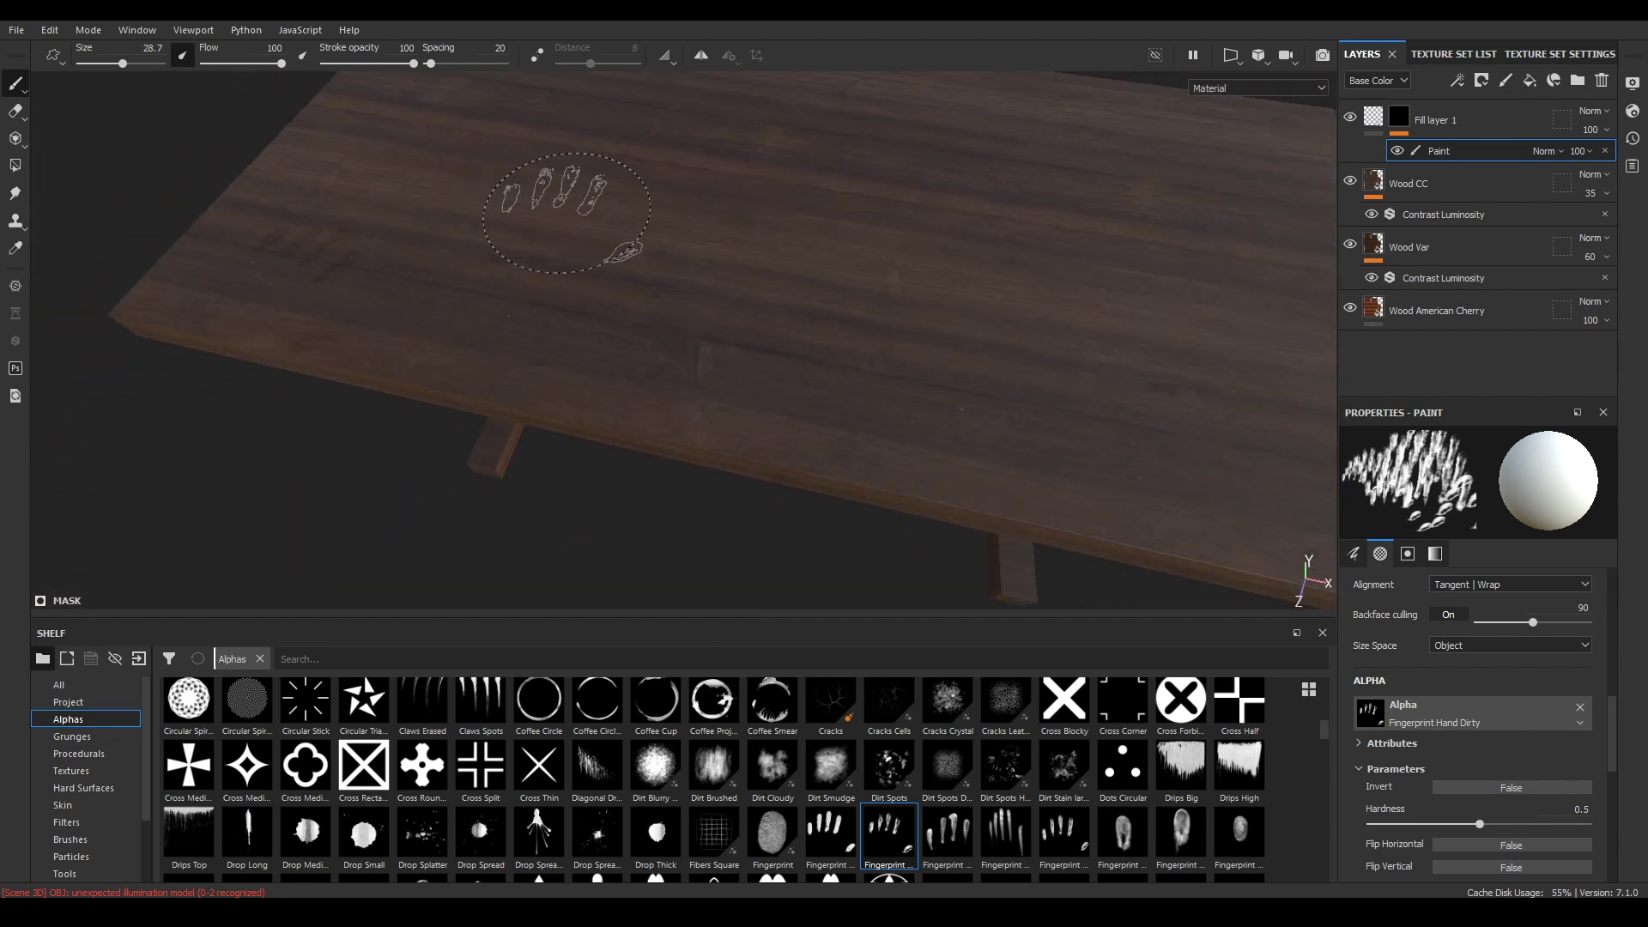
right_click_drag(633, 220, 583, 223, "ctrl")
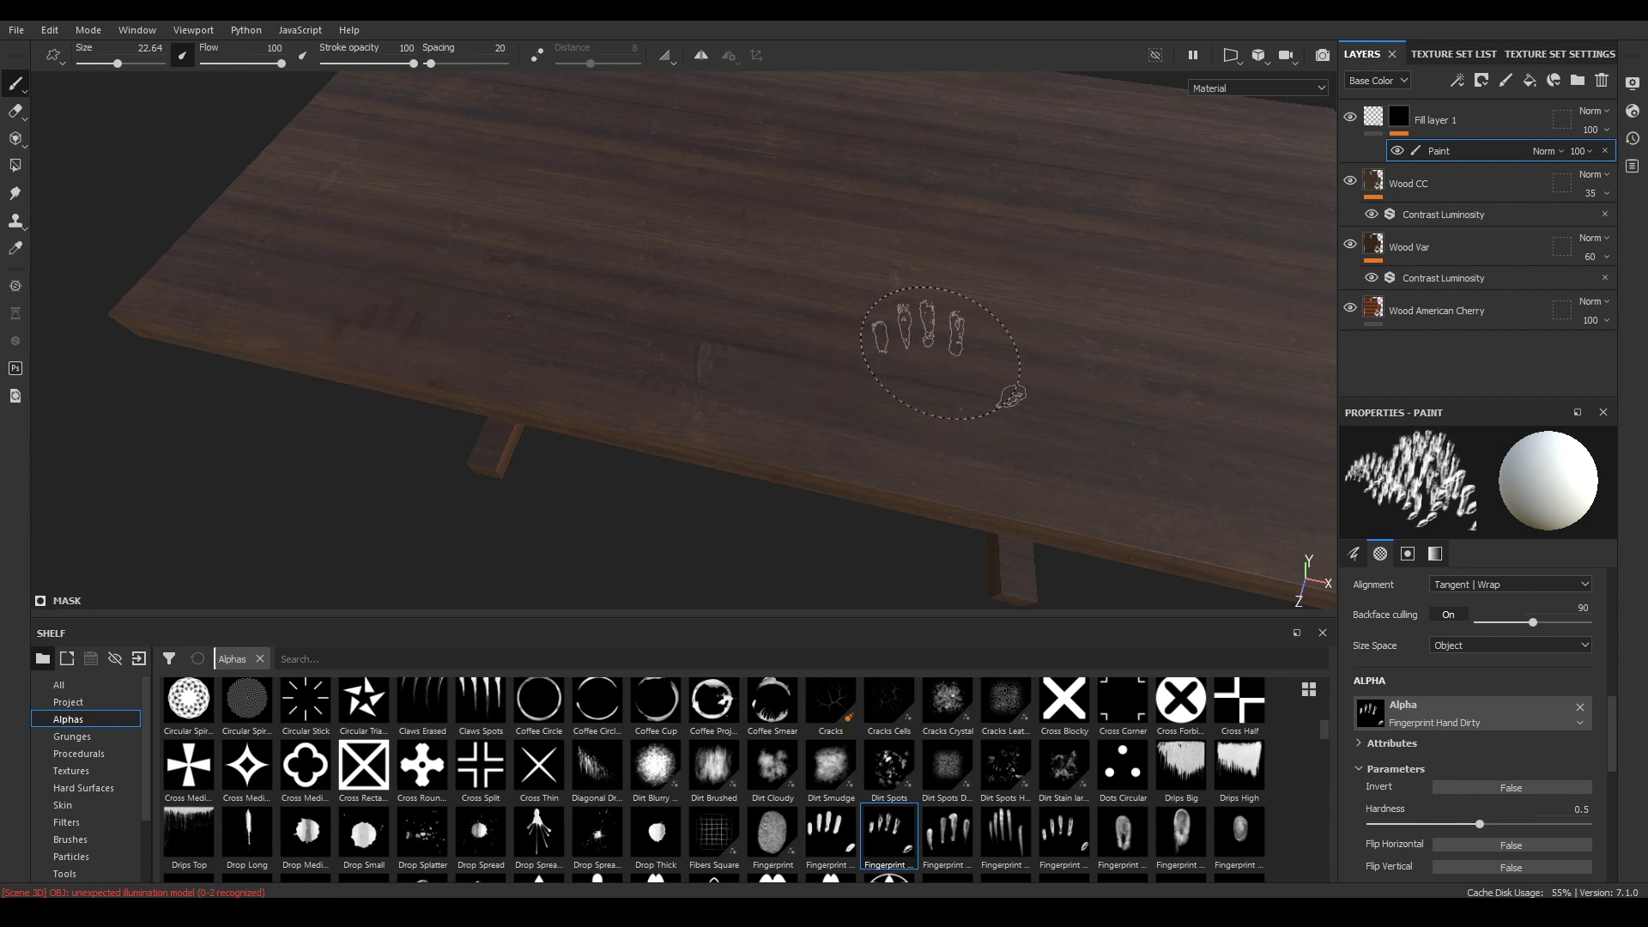
Set the brush angle to 42 and stamp another hand print beside the tabletop's other front corner
middle_click_drag(935, 360, 455, 264, "alt")
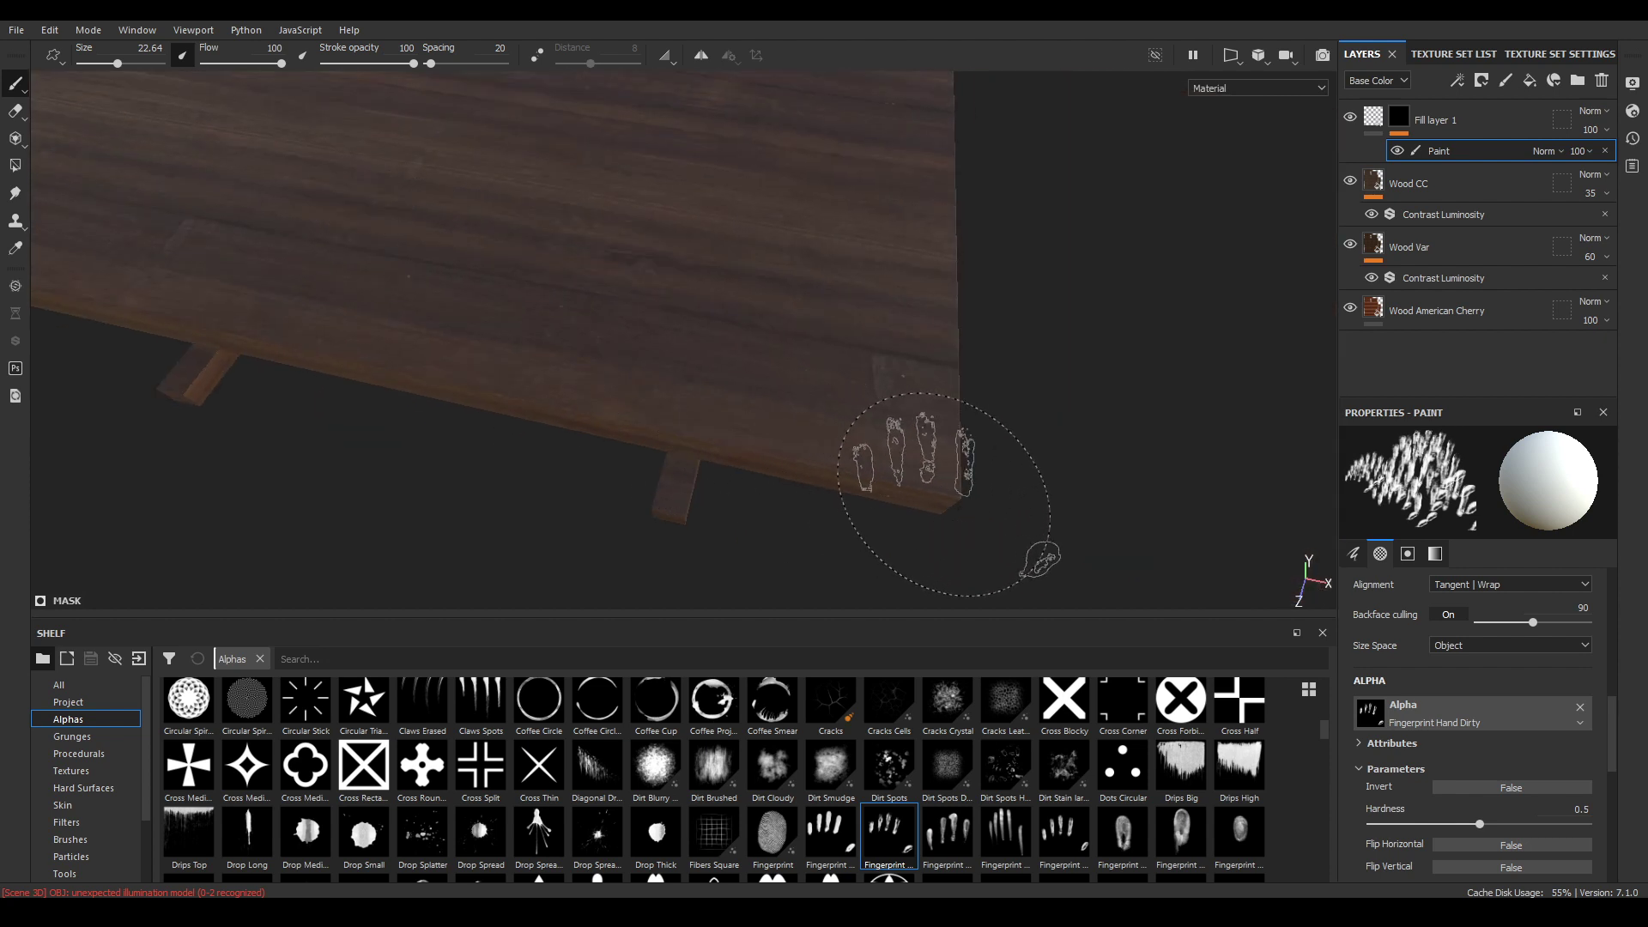
scroll(1540, 716, "up", 2)
scroll(1537, 728, "up", 4)
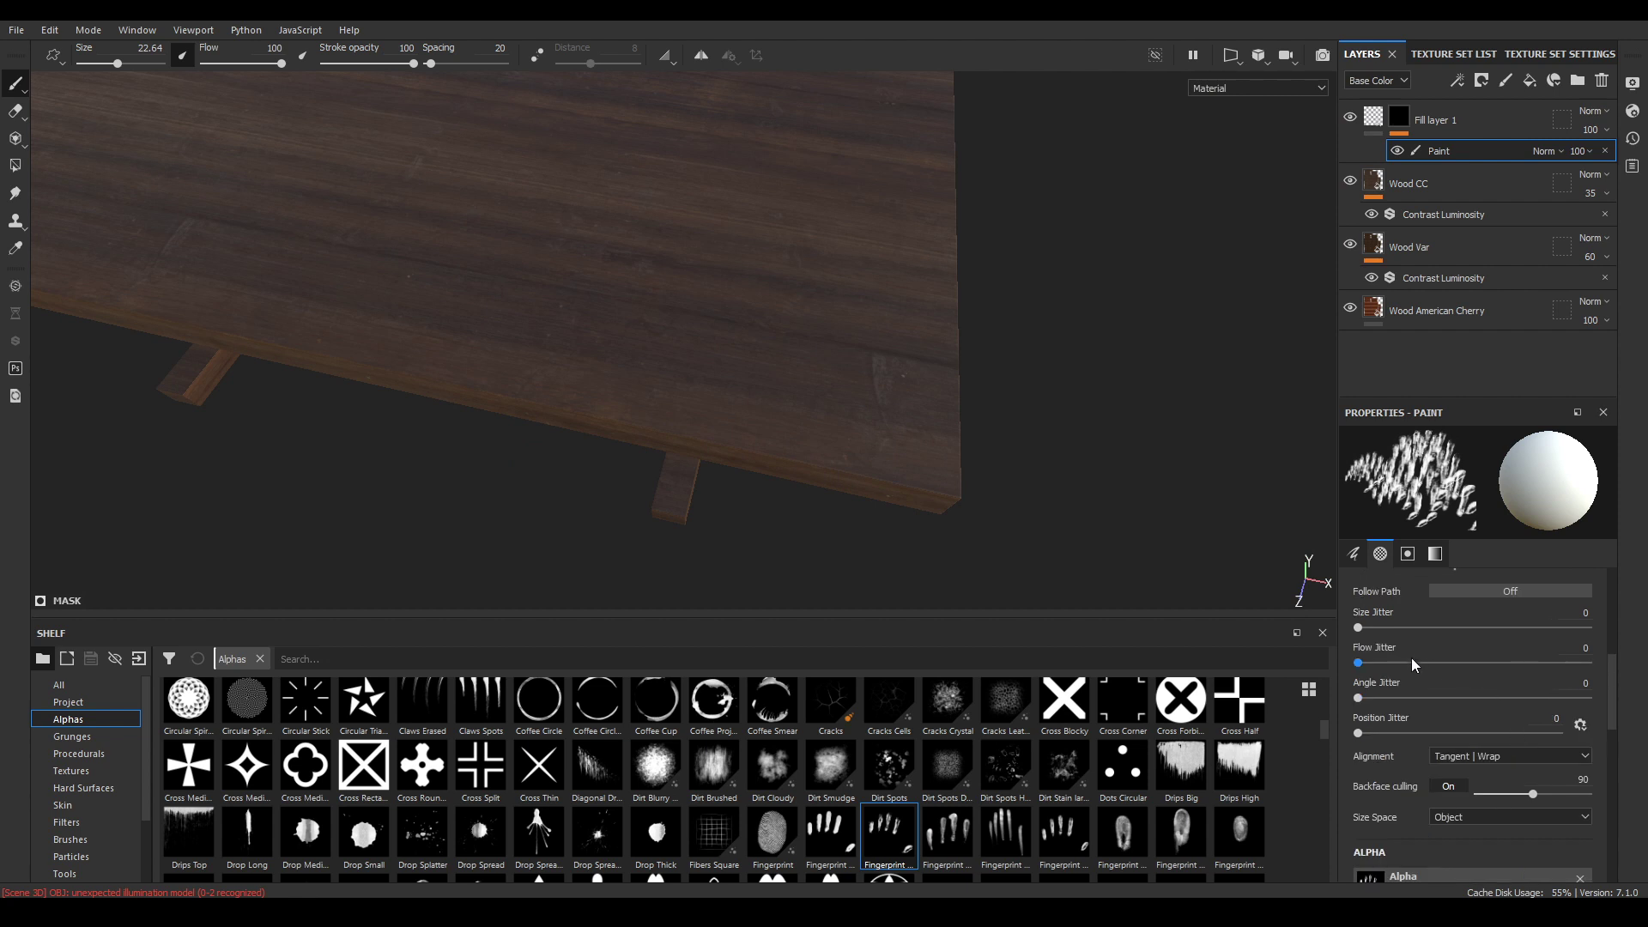
left_click_drag(1472, 635, 1469, 621)
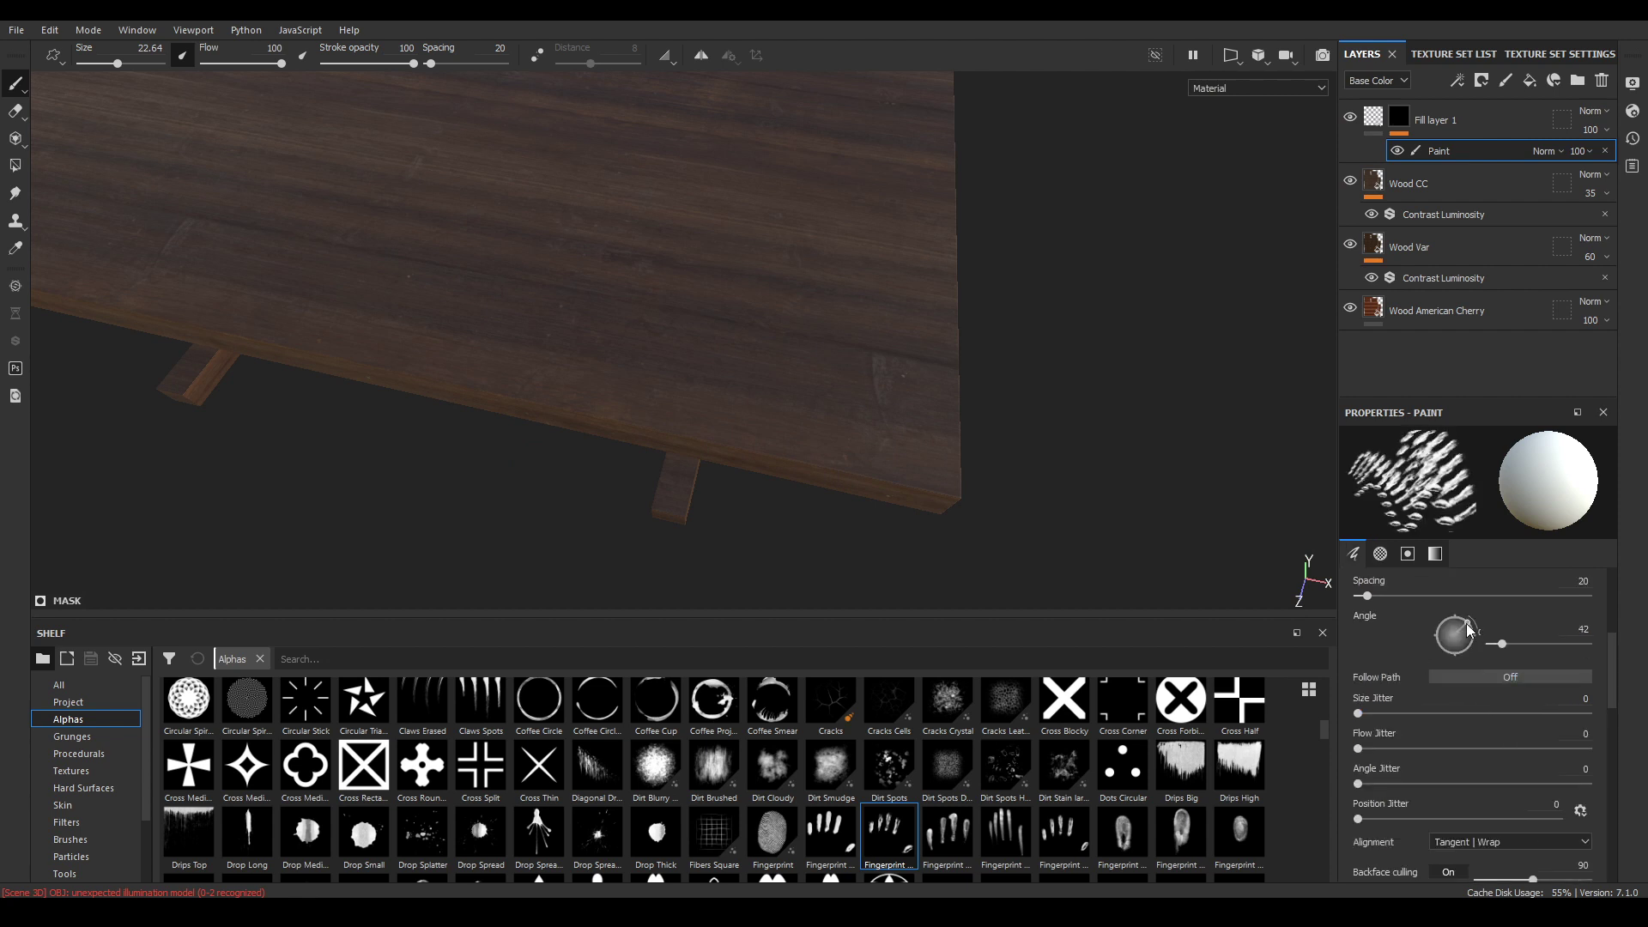
left_click(888, 438)
Examine how the stamped fingerprints catch the light on the tabletop from several angles
scroll(965, 469, "down", 5)
left_click_drag(966, 469, 968, 404, "alt")
scroll(968, 404, "up", 5)
middle_click_drag(412, 286, 739, 294, "alt")
mouse_move(738, 295)
left_mouse_down("alt")
mouse_move(1015, 276)
mouse_move(1017, 392)
left_mouse_up("alt")
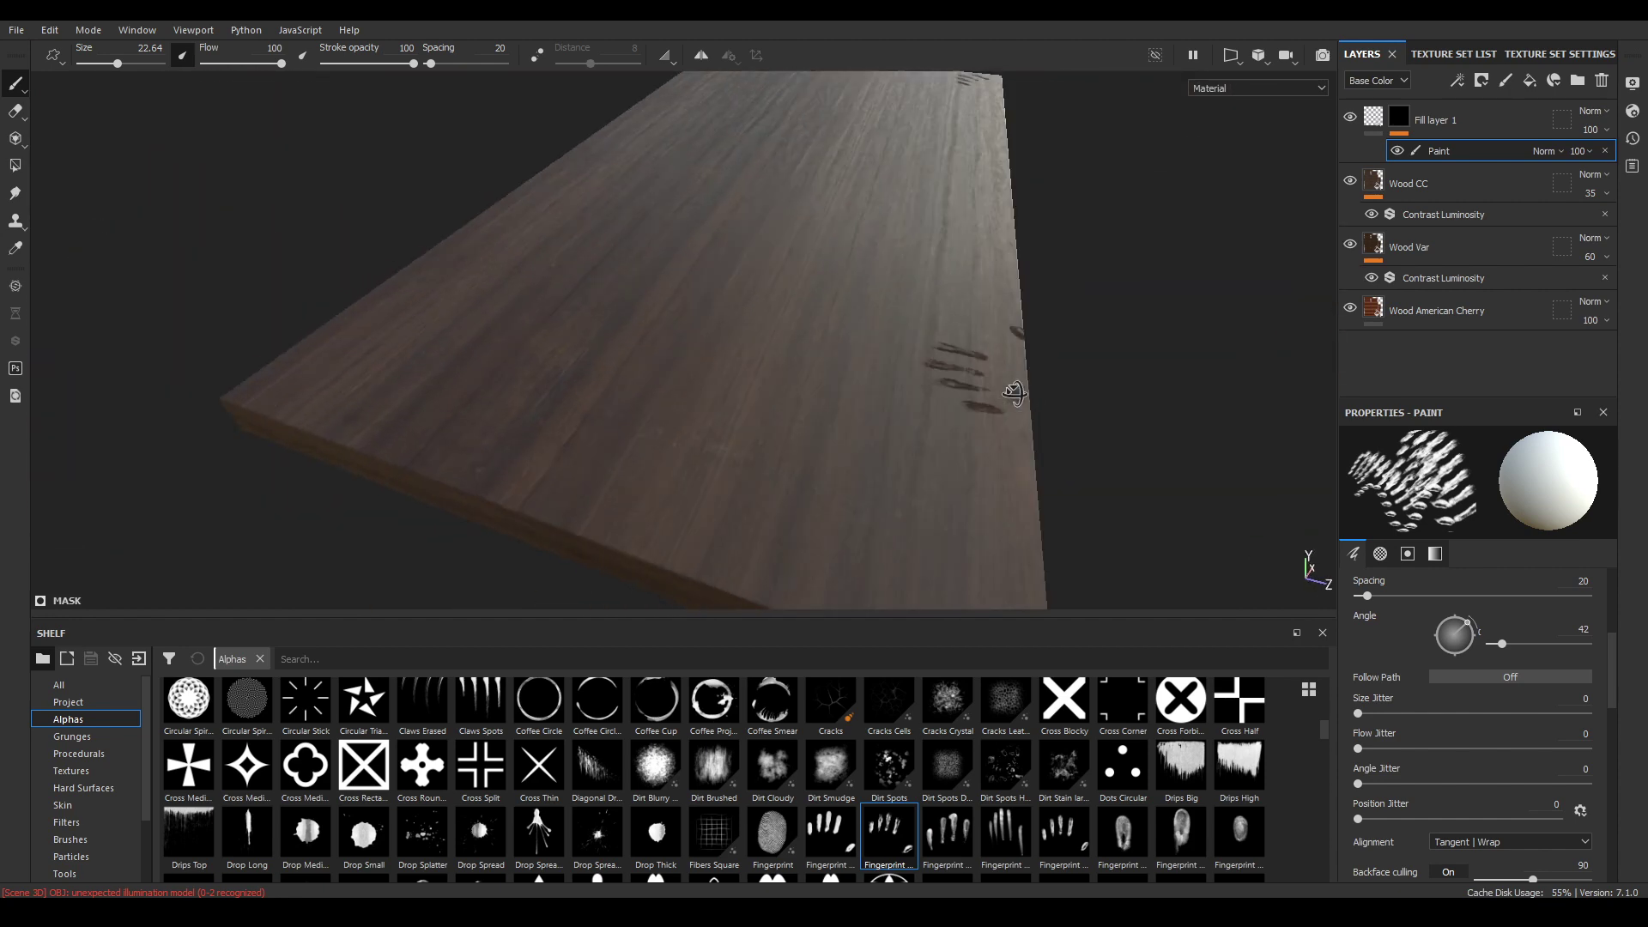
left_click_drag(687, 421, 623, 460, "alt")
scroll(596, 427, "down", 3)
scroll(736, 367, "up", 3)
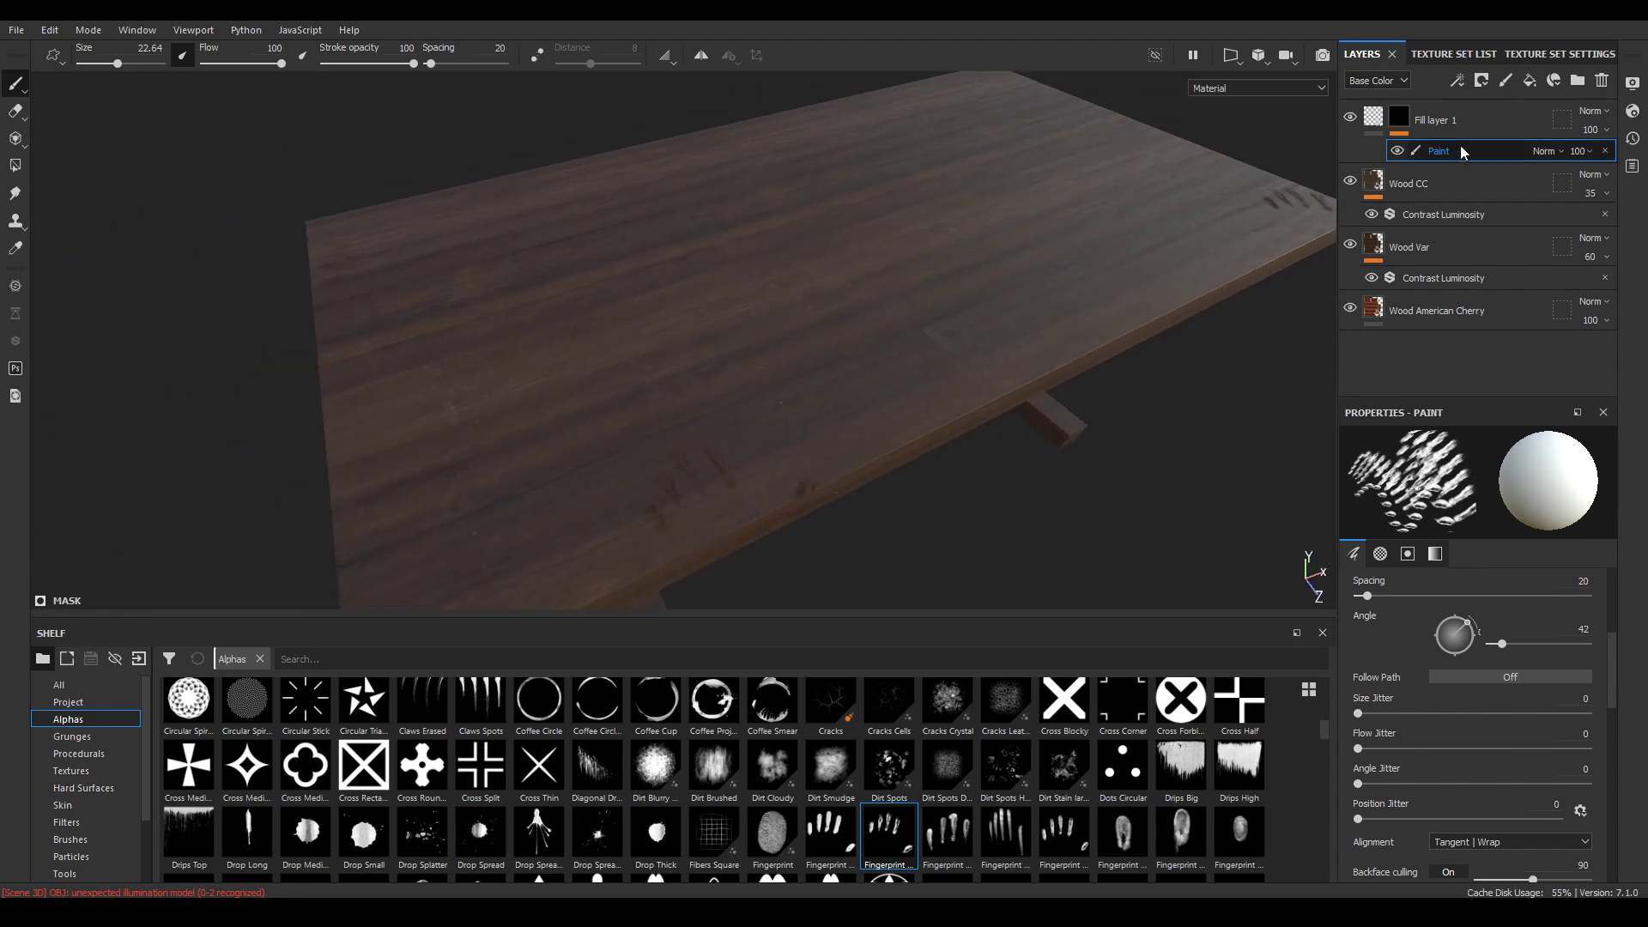
Rename the fingerprint fill layer Prints and lower its Paint effect's opacity to 70
double_click(1412, 121)
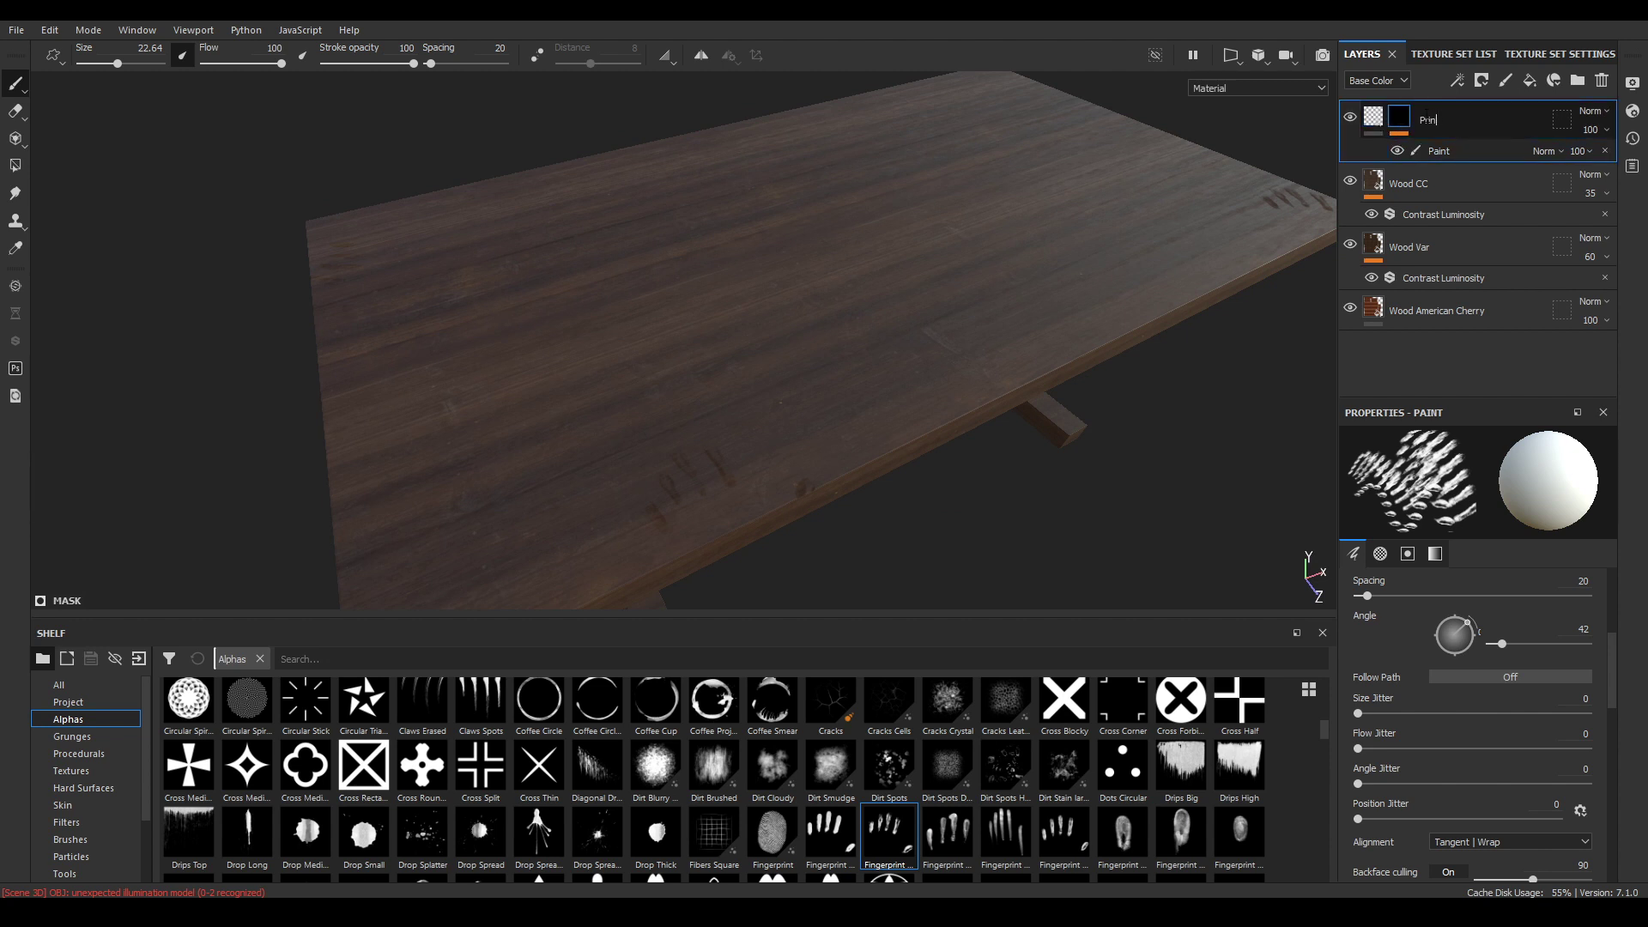
left_click(1440, 151)
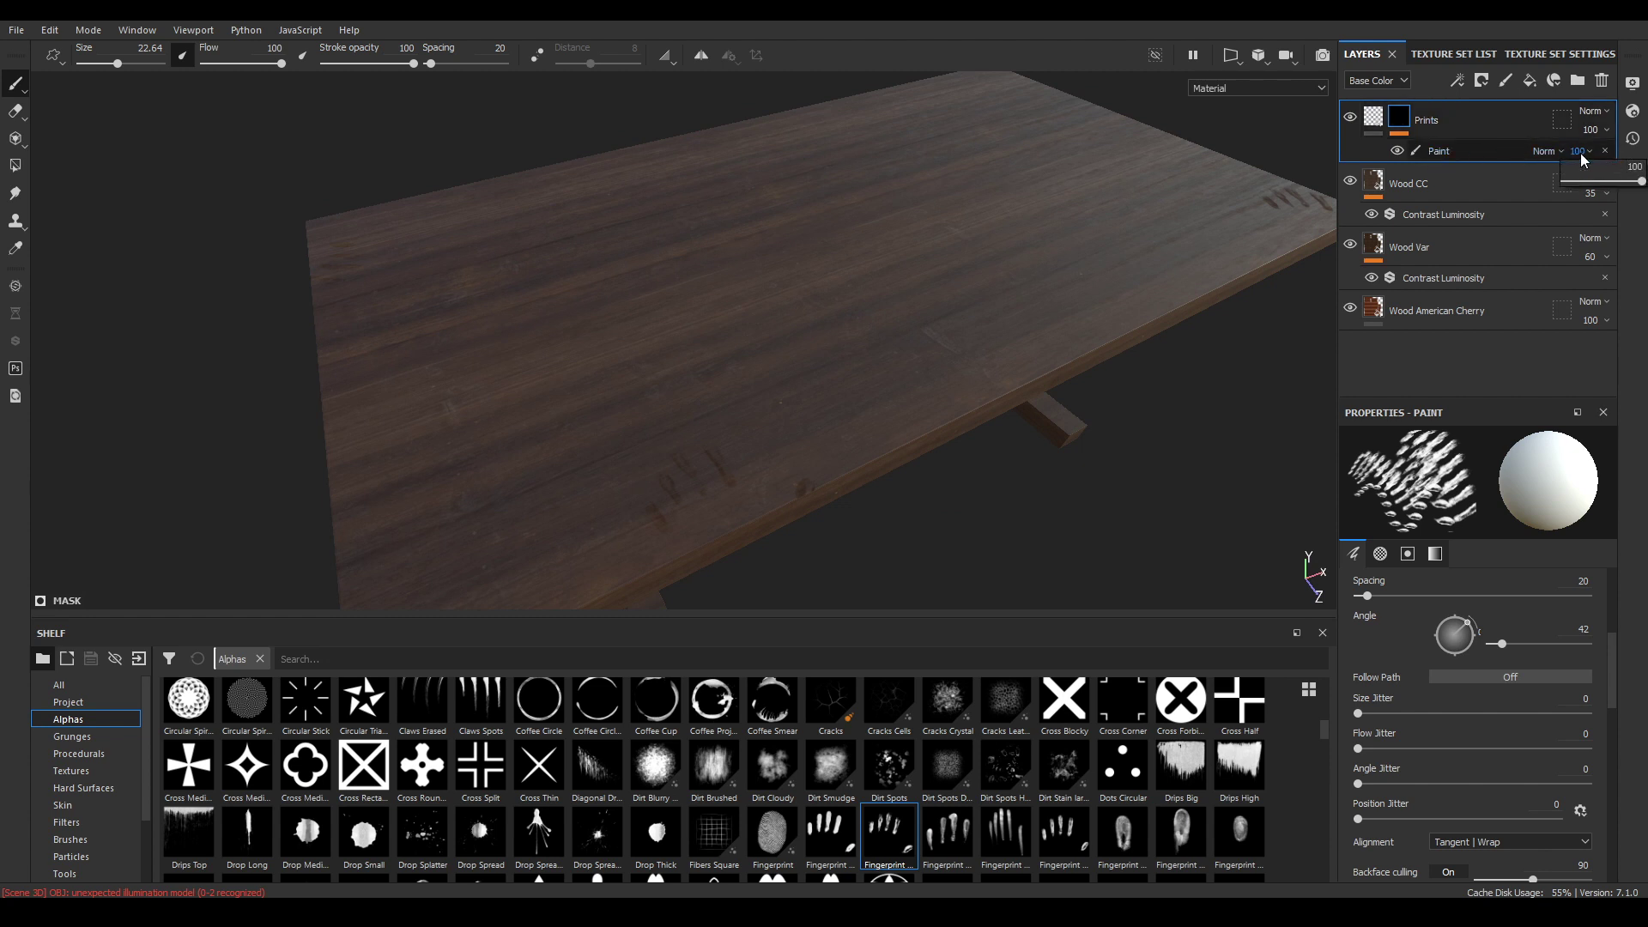
left_click(1615, 182)
right_click_drag(858, 520, 824, 320, "alt")
left_click_drag(824, 320, 877, 327, "alt")
middle_click_drag(877, 326, 865, 250, "alt")
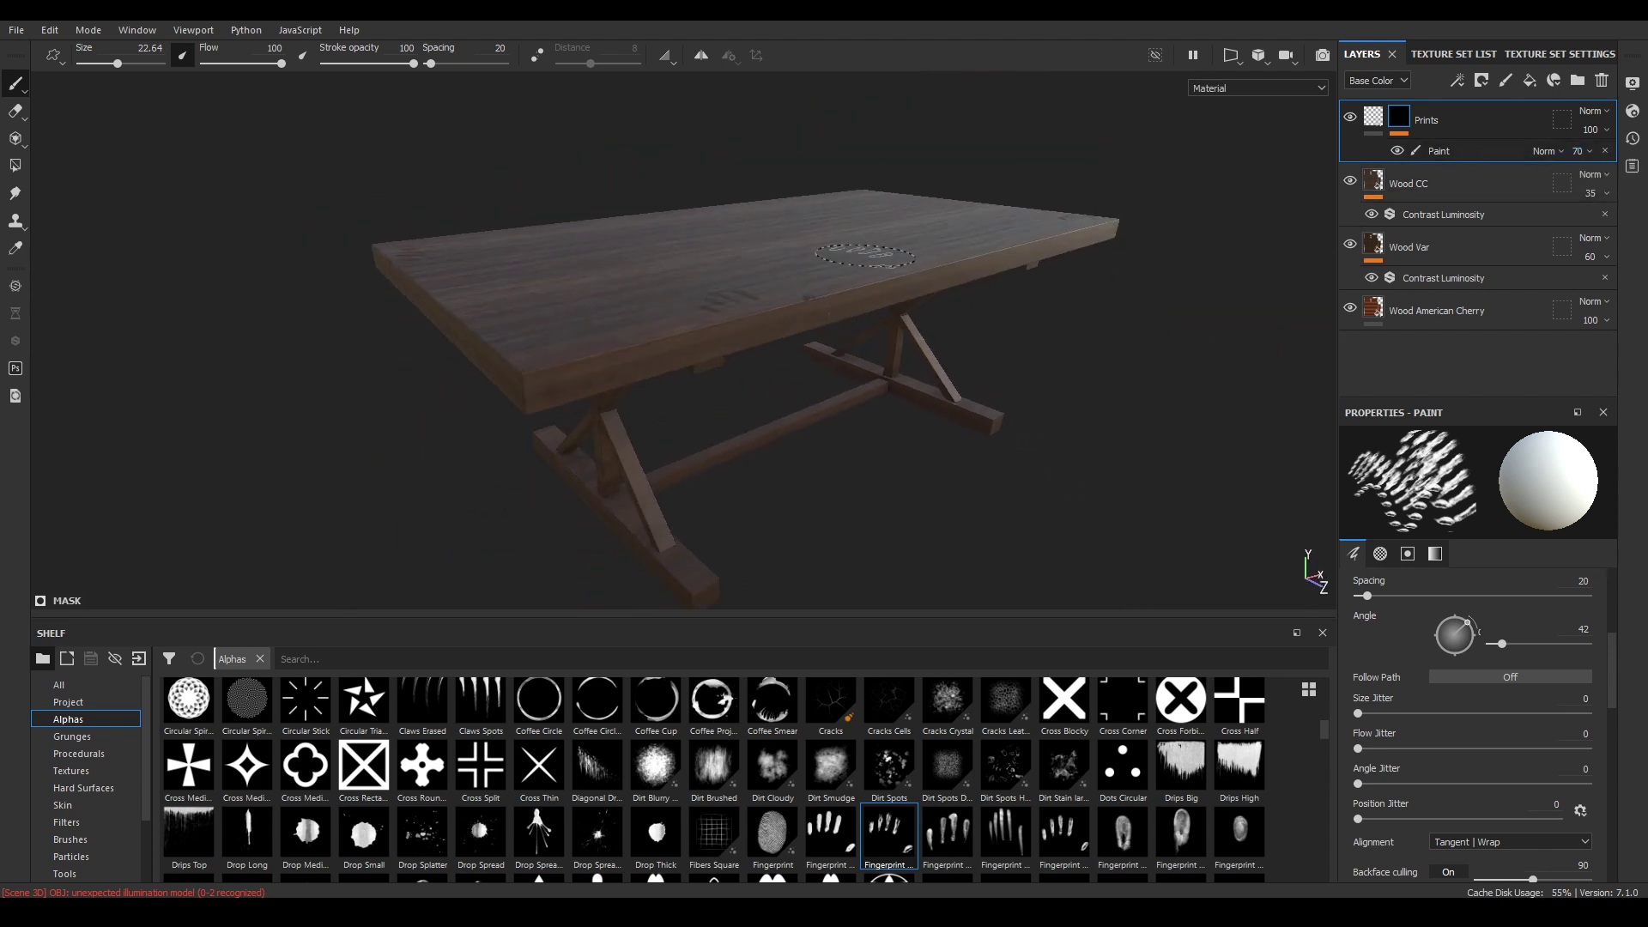
left_click_drag(864, 249, 909, 394, "alt")
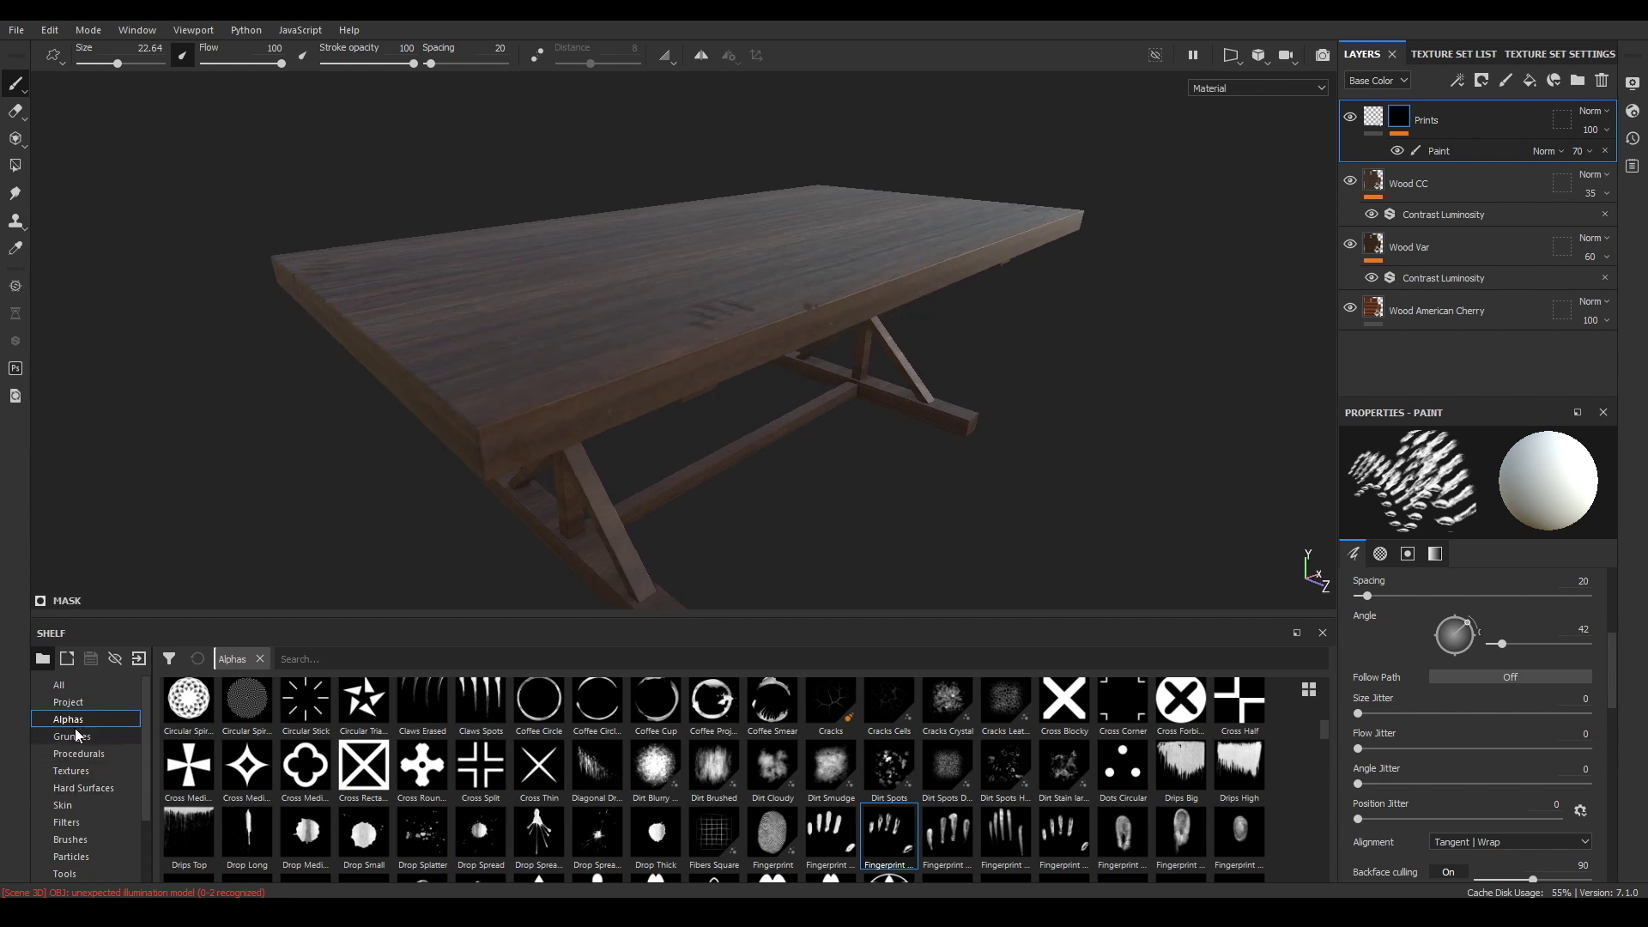
Import teilffxg_4K_Normal.jpg from the Wooden Panel textures folder into the current session as a texture
left_click(68, 702)
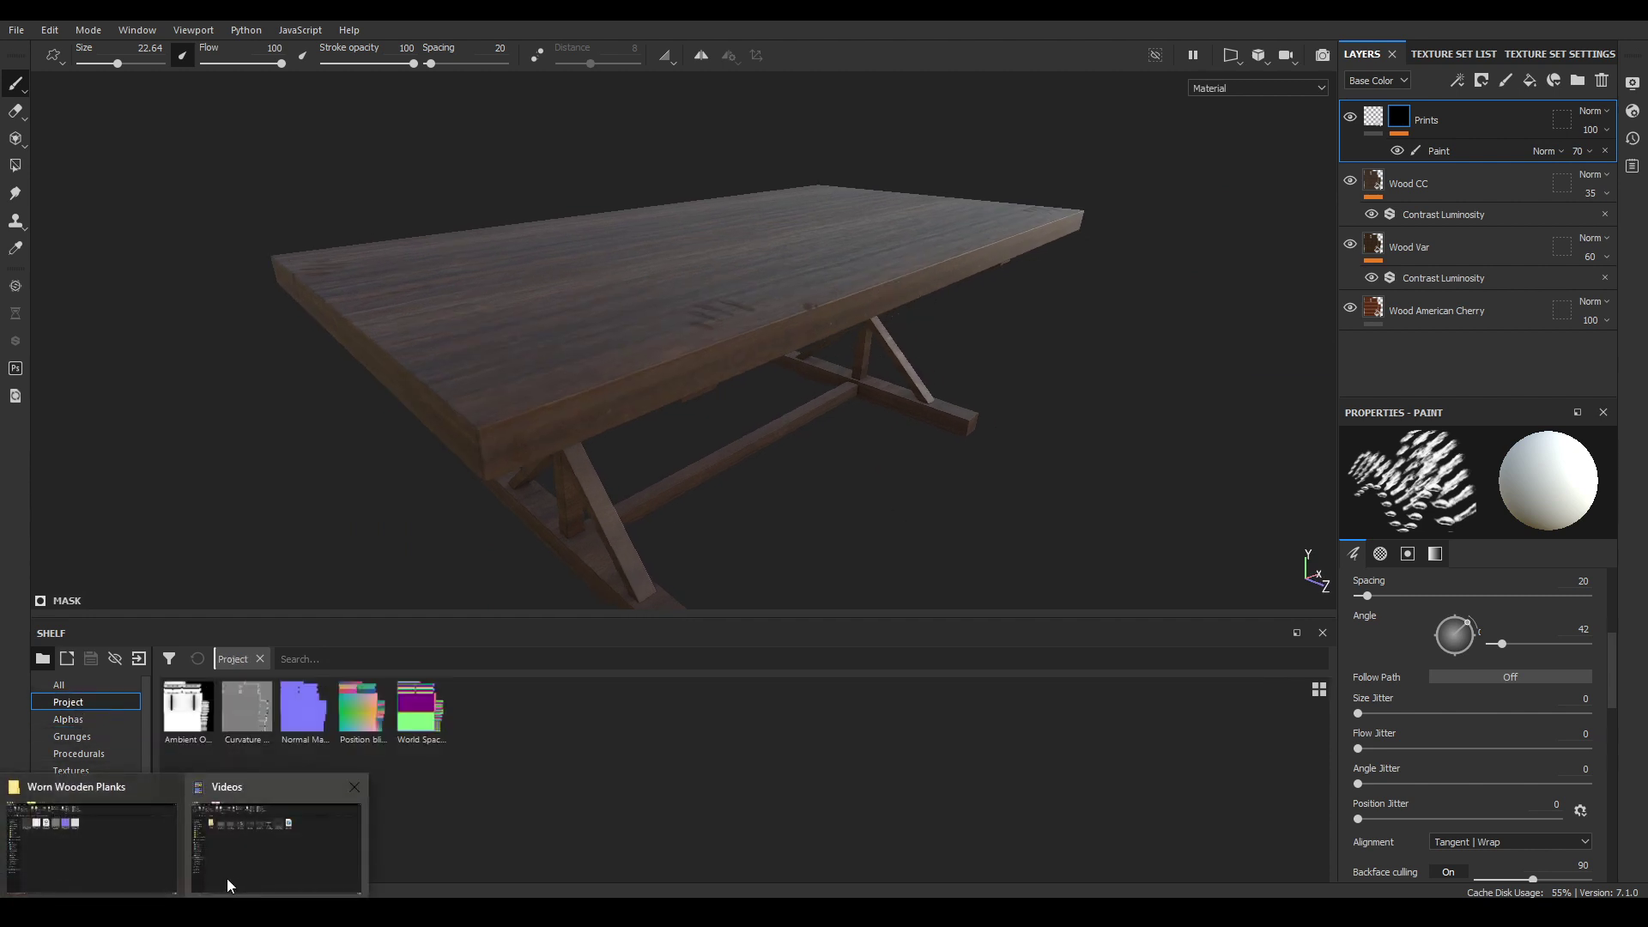
left_click(111, 838)
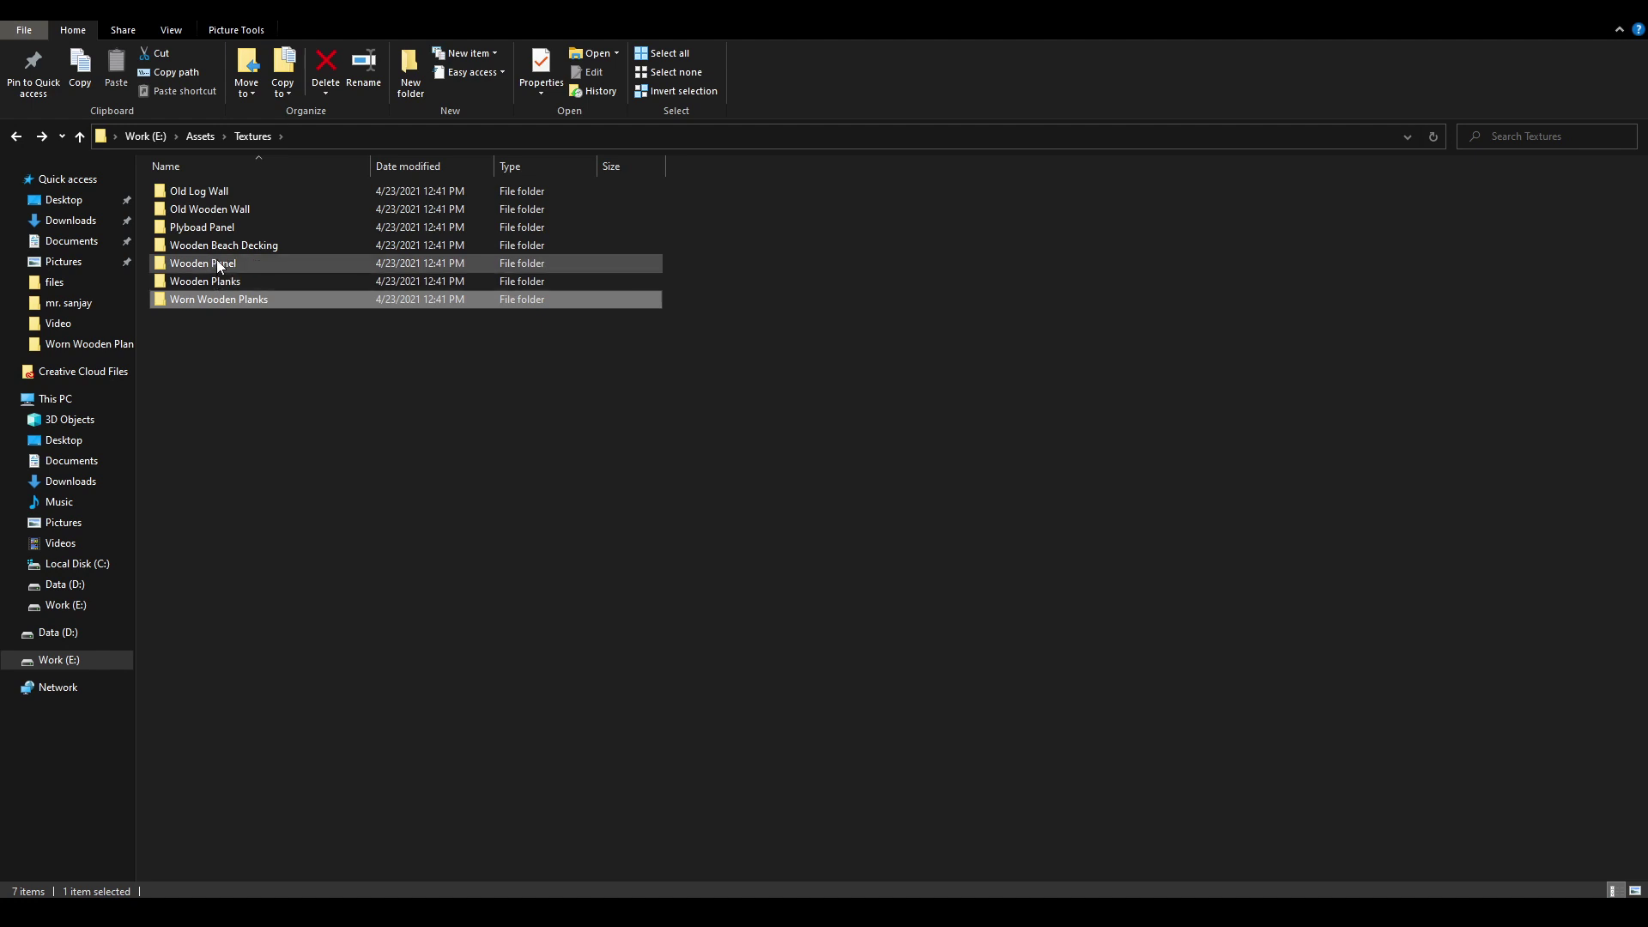
double_click(216, 263)
left_click(552, 258)
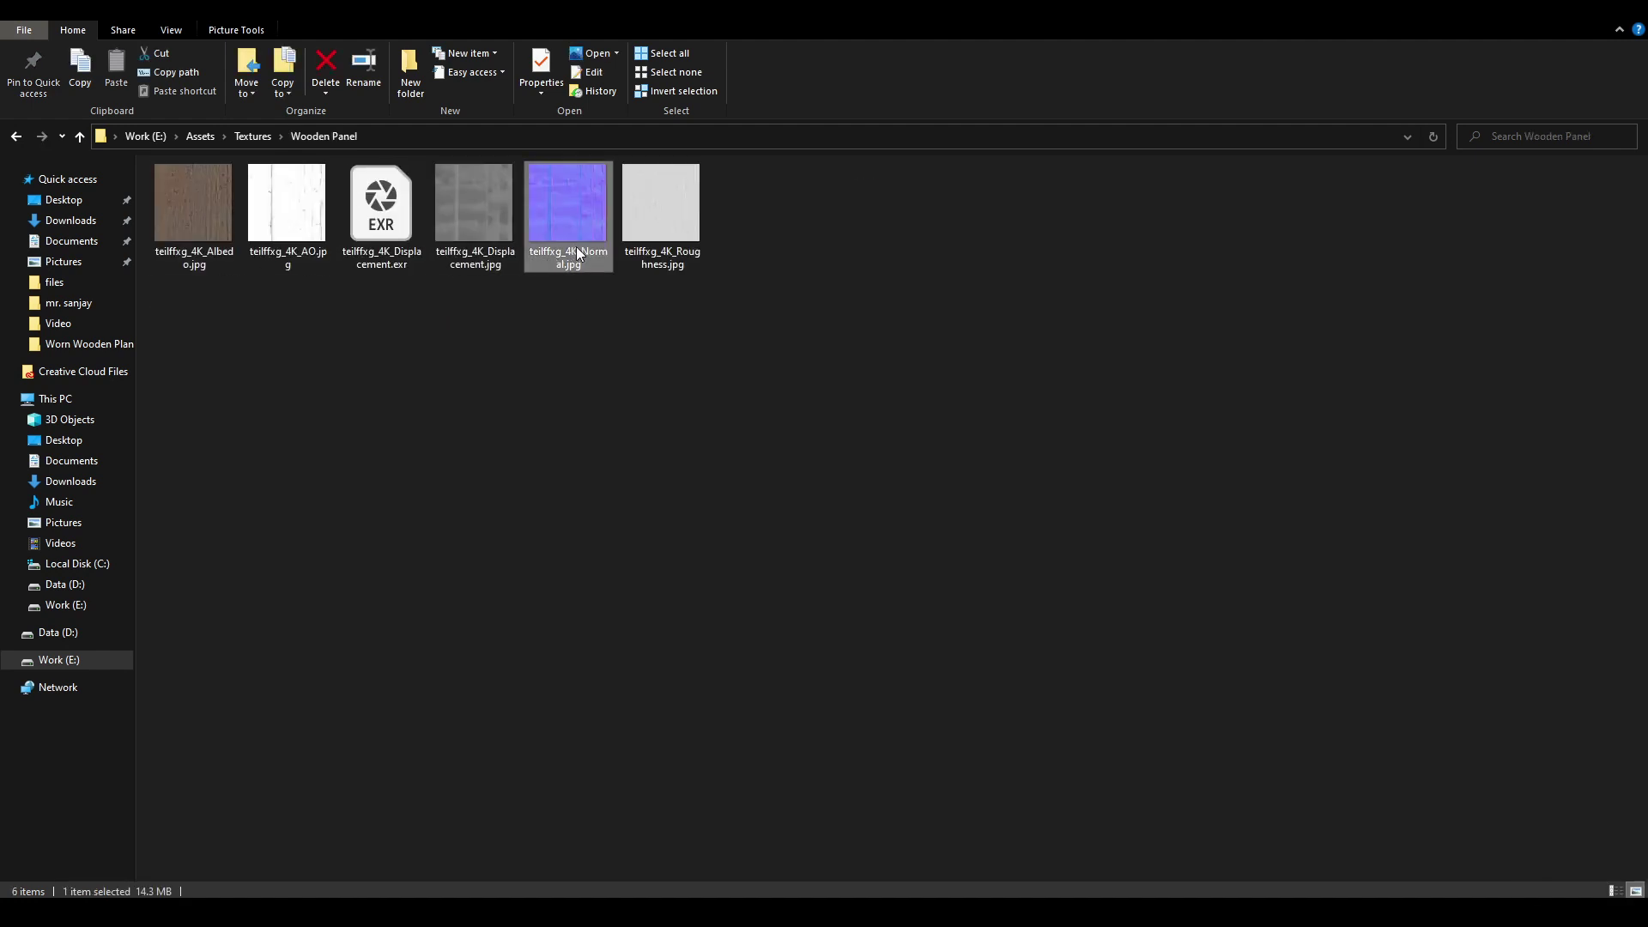
mouse_move(585, 235)
left_mouse_down()
mouse_move(309, 766)
mouse_move(74, 912)
mouse_move(711, 834)
left_mouse_up()
left_click(1045, 280)
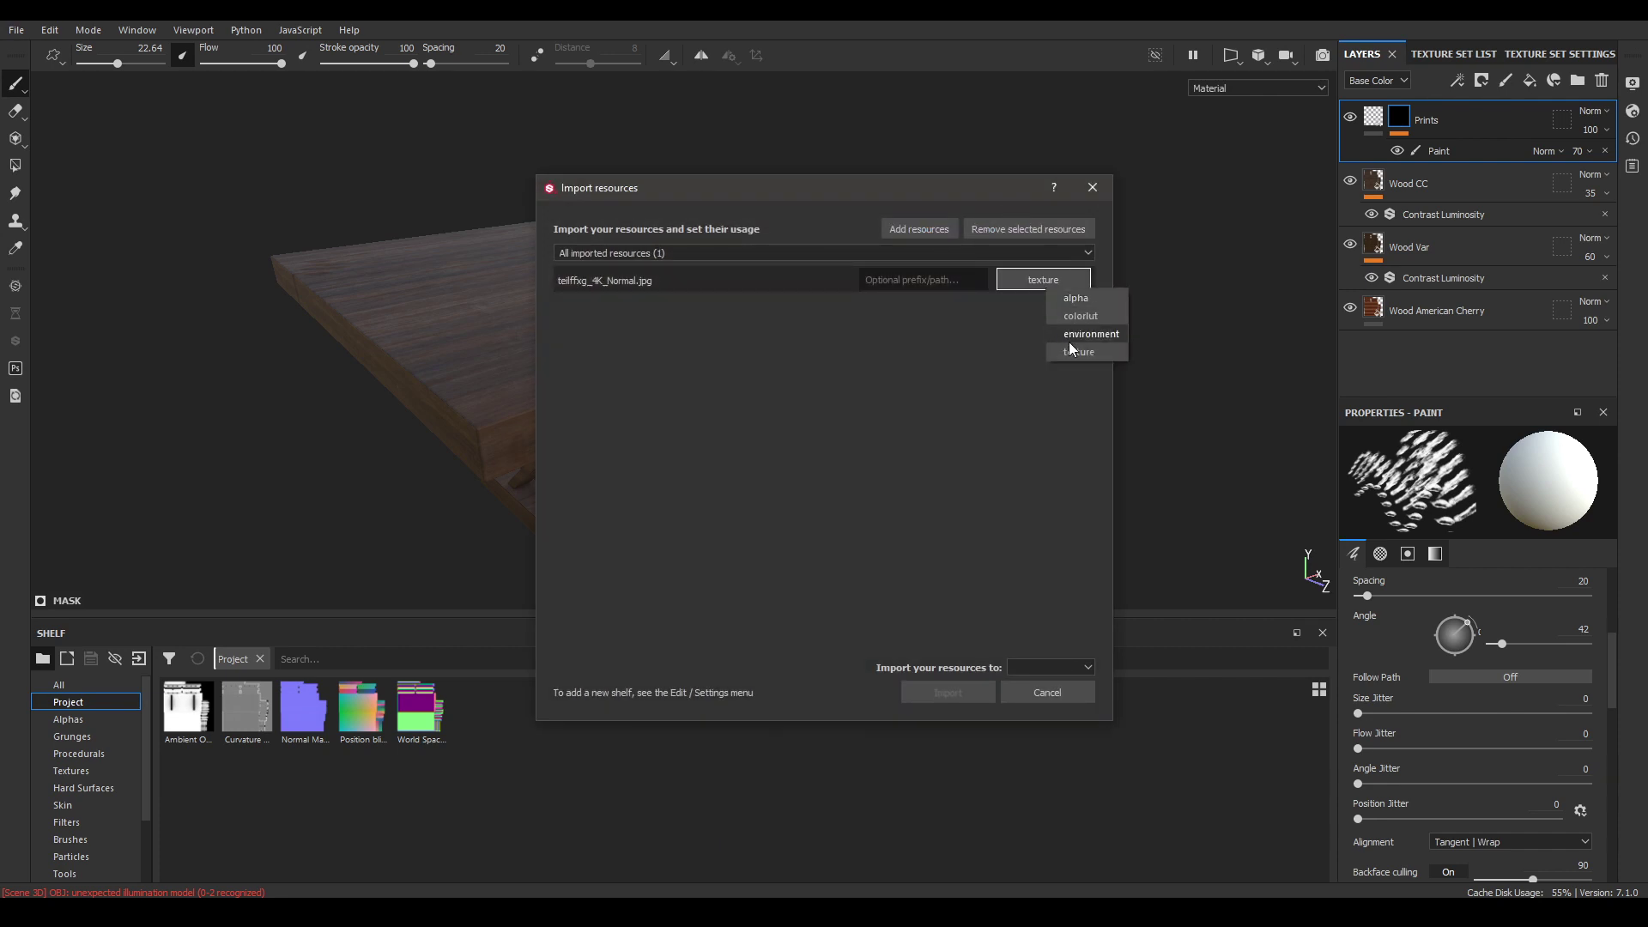
left_click(1075, 352)
left_click(1051, 668)
left_click(1049, 686)
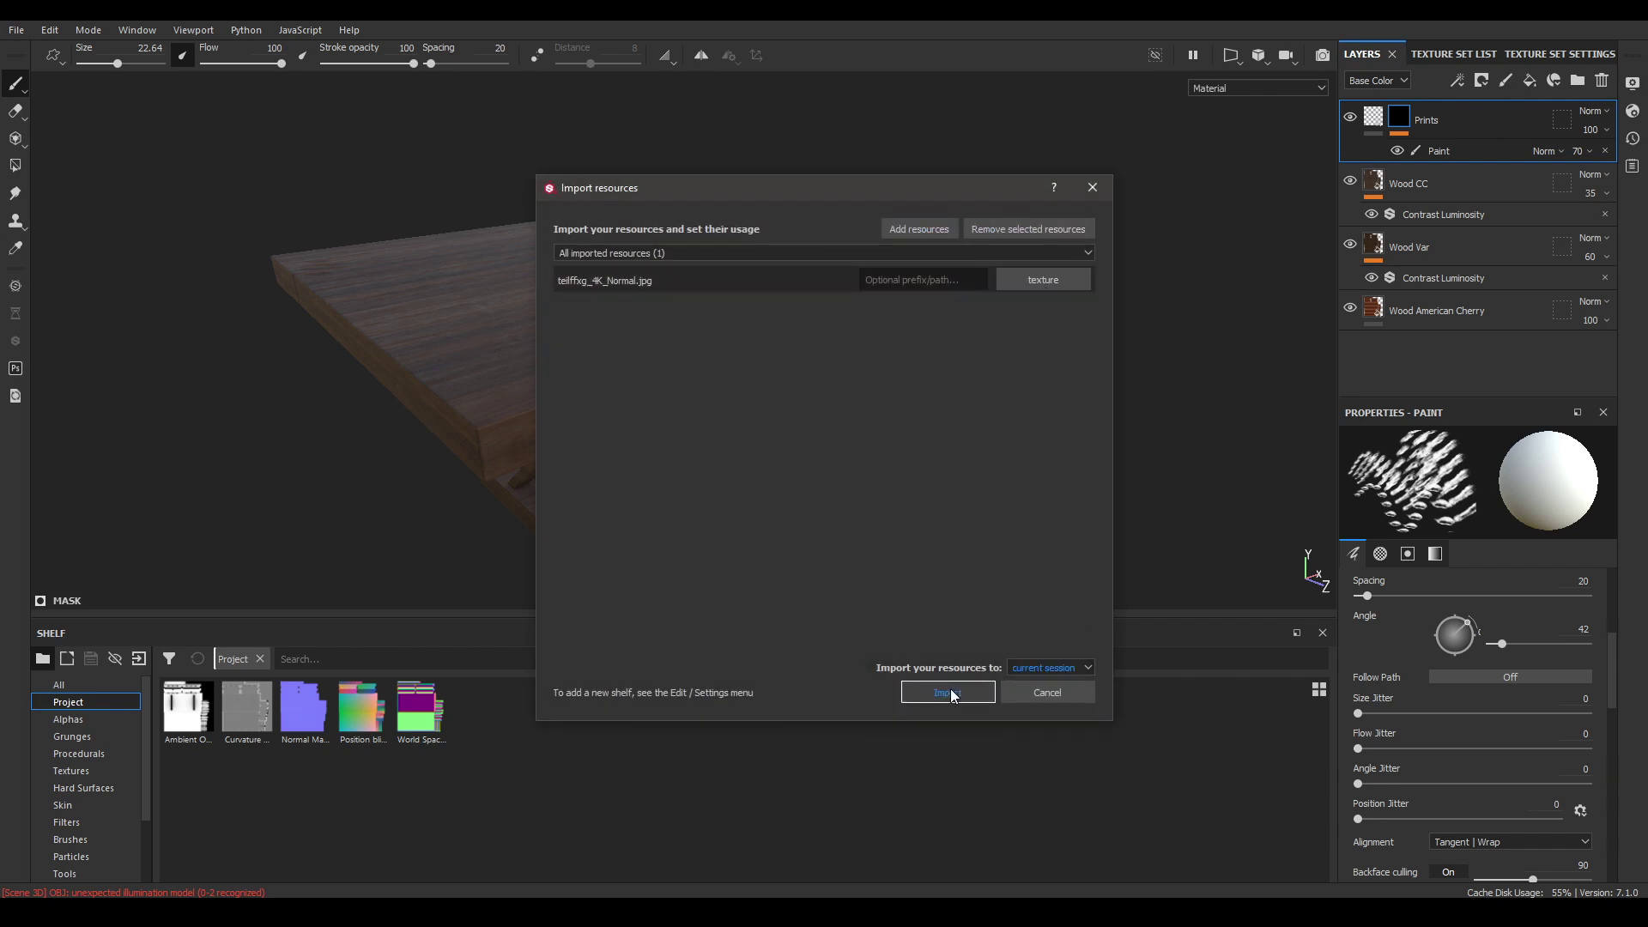
left_click(949, 692)
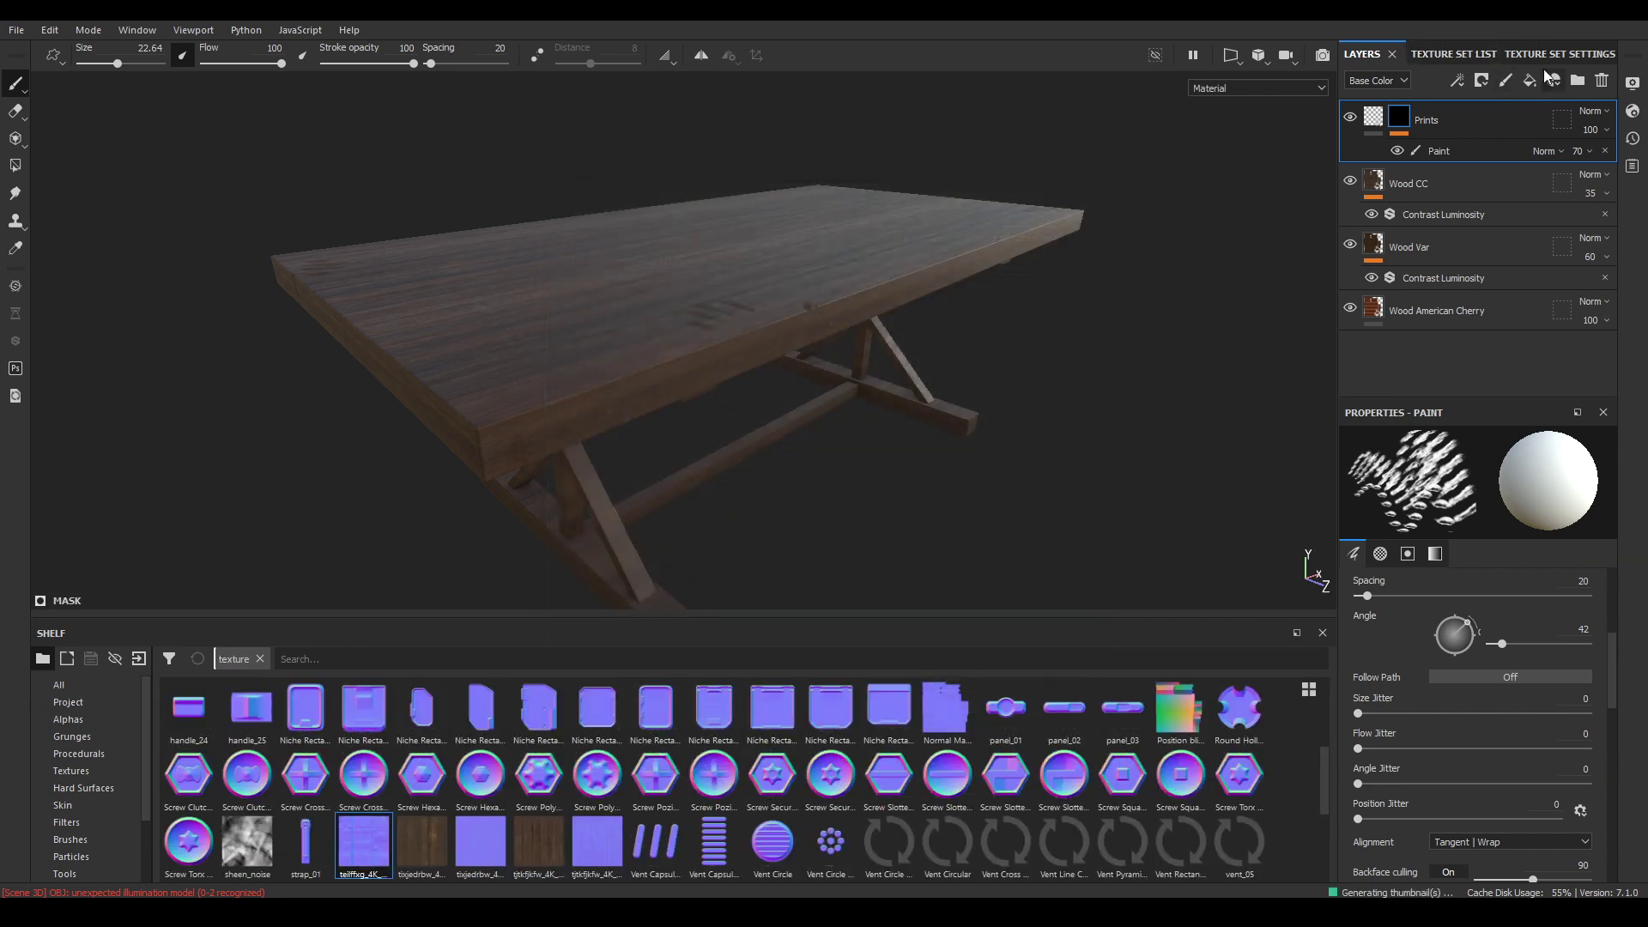
Add a fill layer above Prints with only its normal channel enabled, and assign it the imported teilffxg_4K_Normal map
left_click(1553, 80)
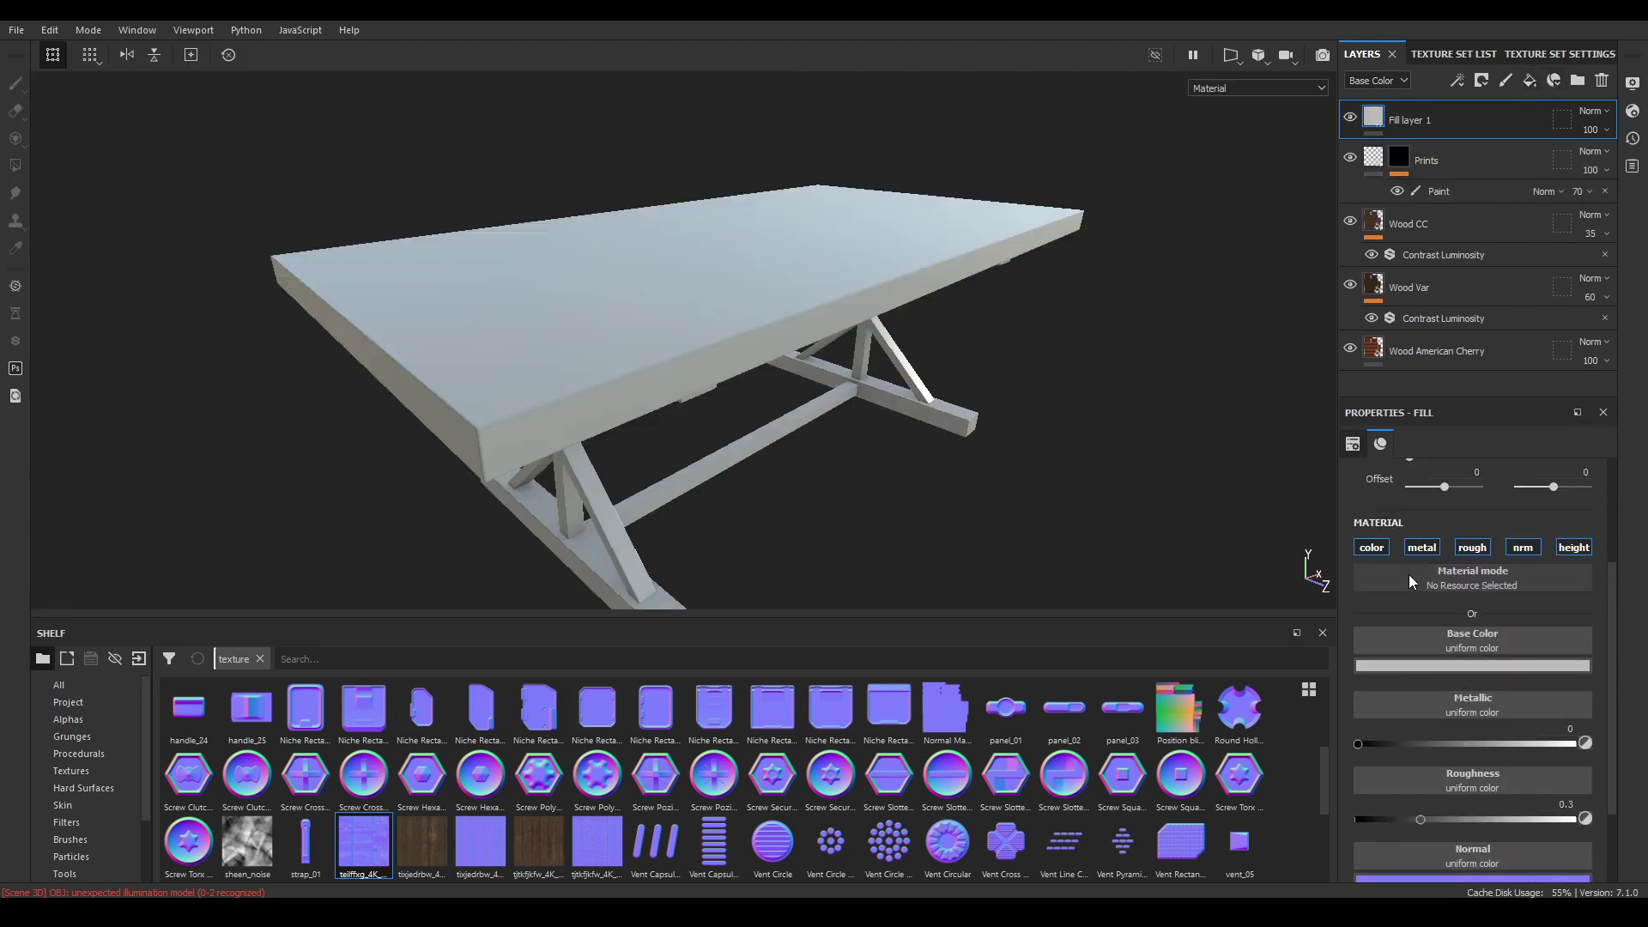
left_click(1385, 548)
left_click(1420, 552)
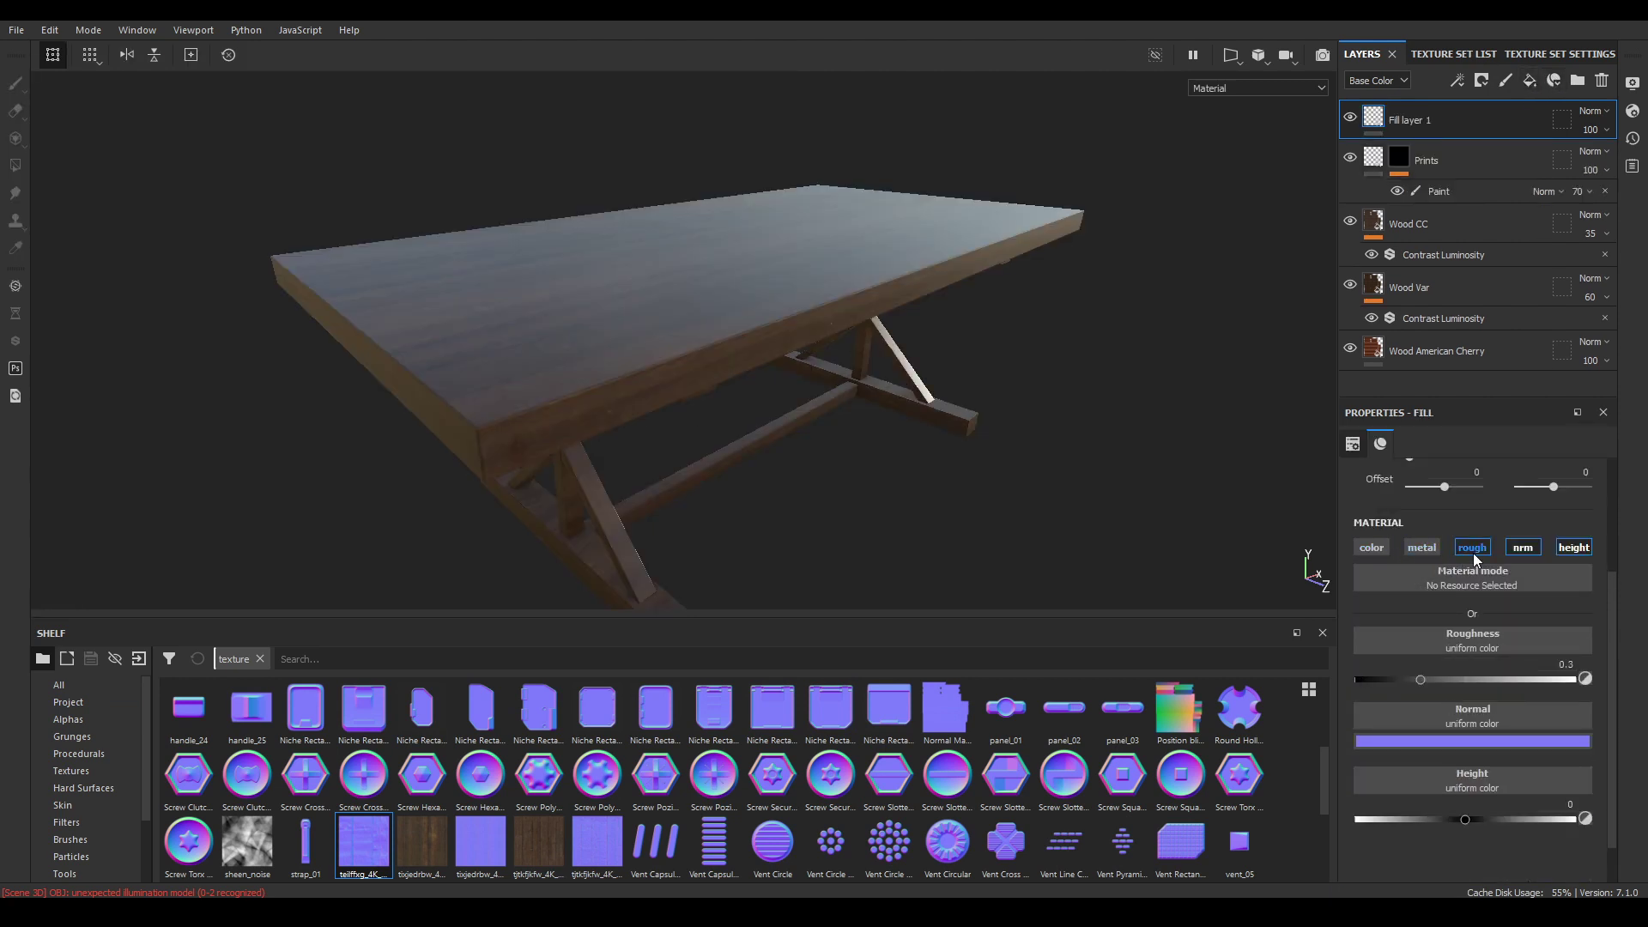
left_click(1473, 553)
left_click(1571, 550)
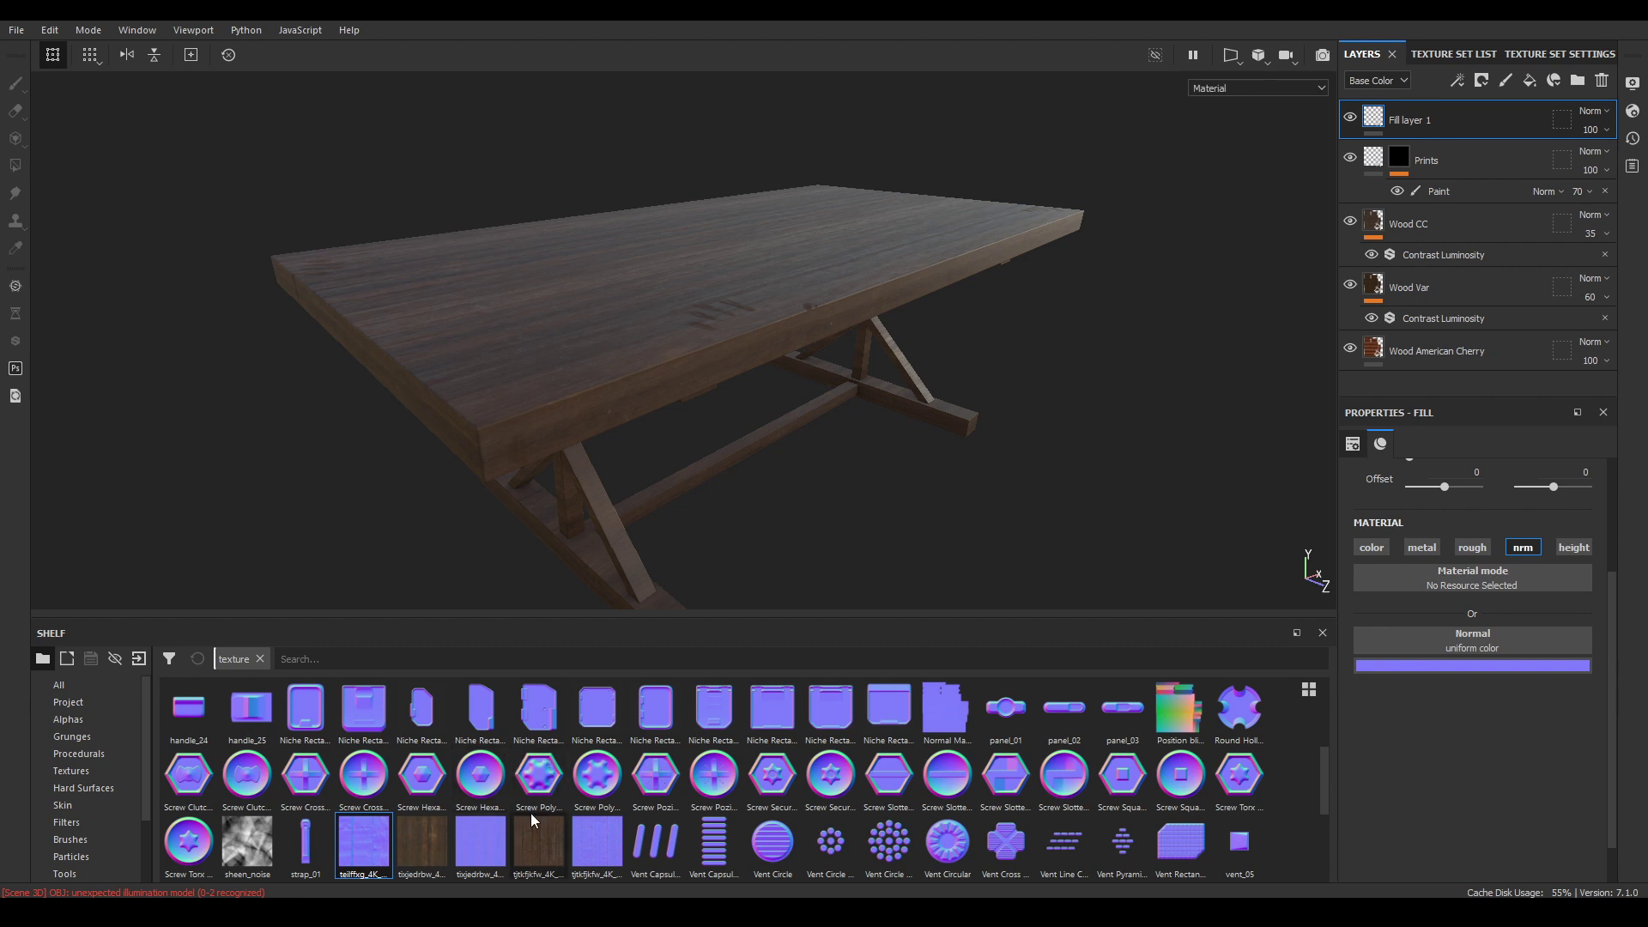
left_click_drag(361, 850, 1491, 637)
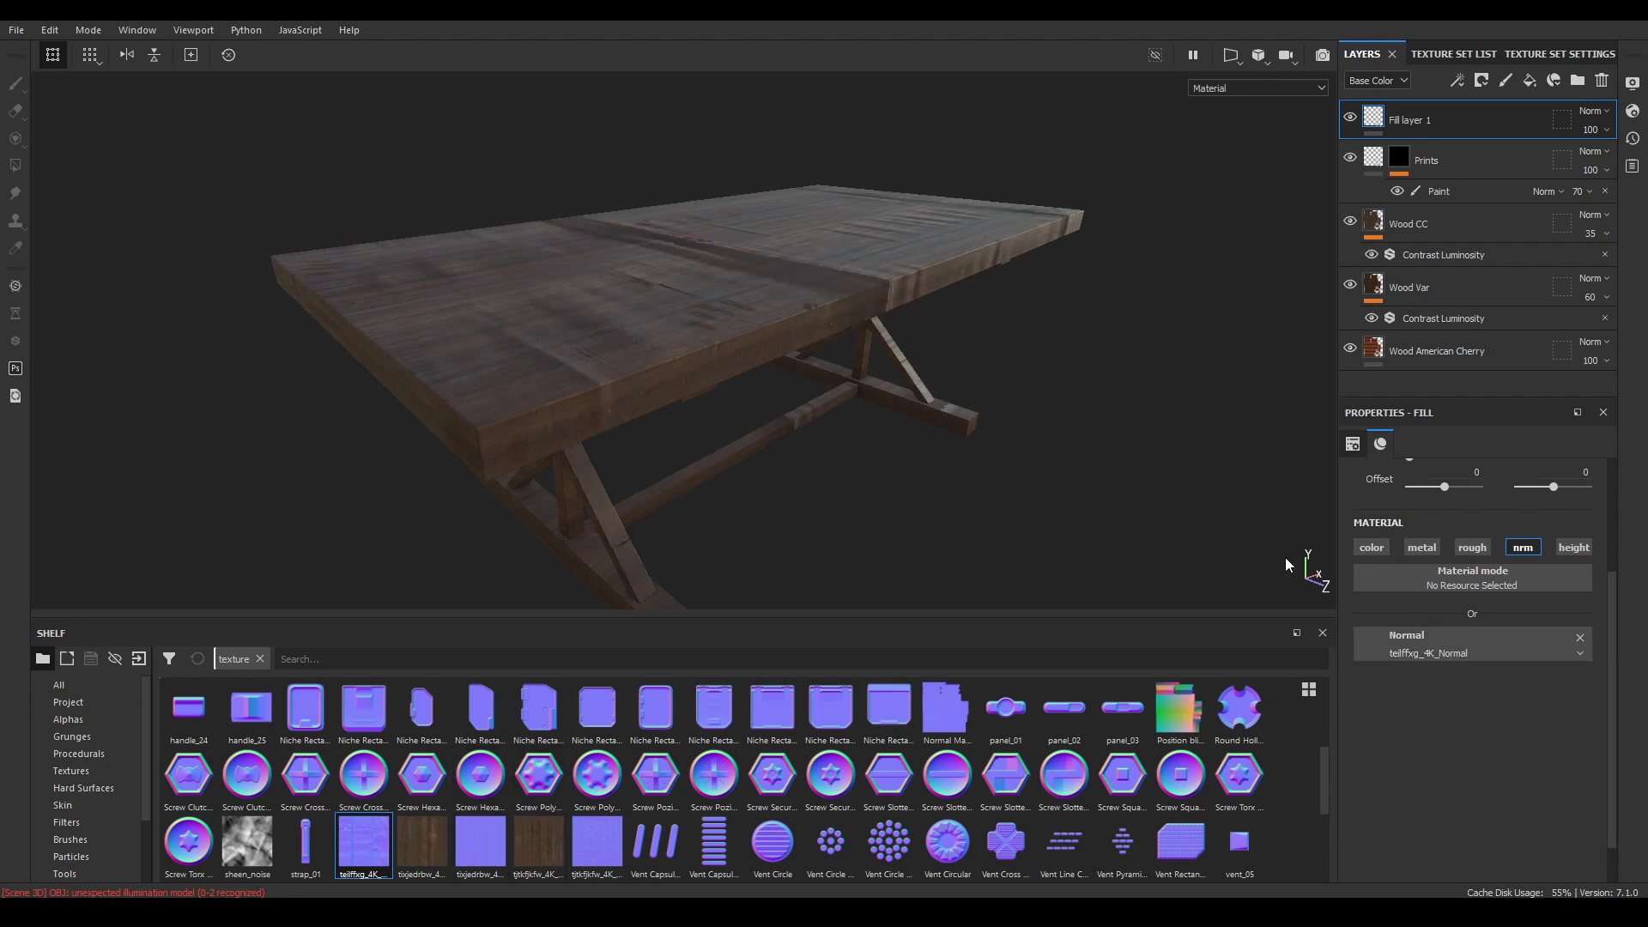
Switch the normal map fill to Tri-planar projection, with its rotation set to 90 and its UV scale to 2
left_click_drag(912, 337, 831, 376, "alt")
right_click_drag(831, 376, 860, 429, "alt")
scroll(1574, 596, "up", 4)
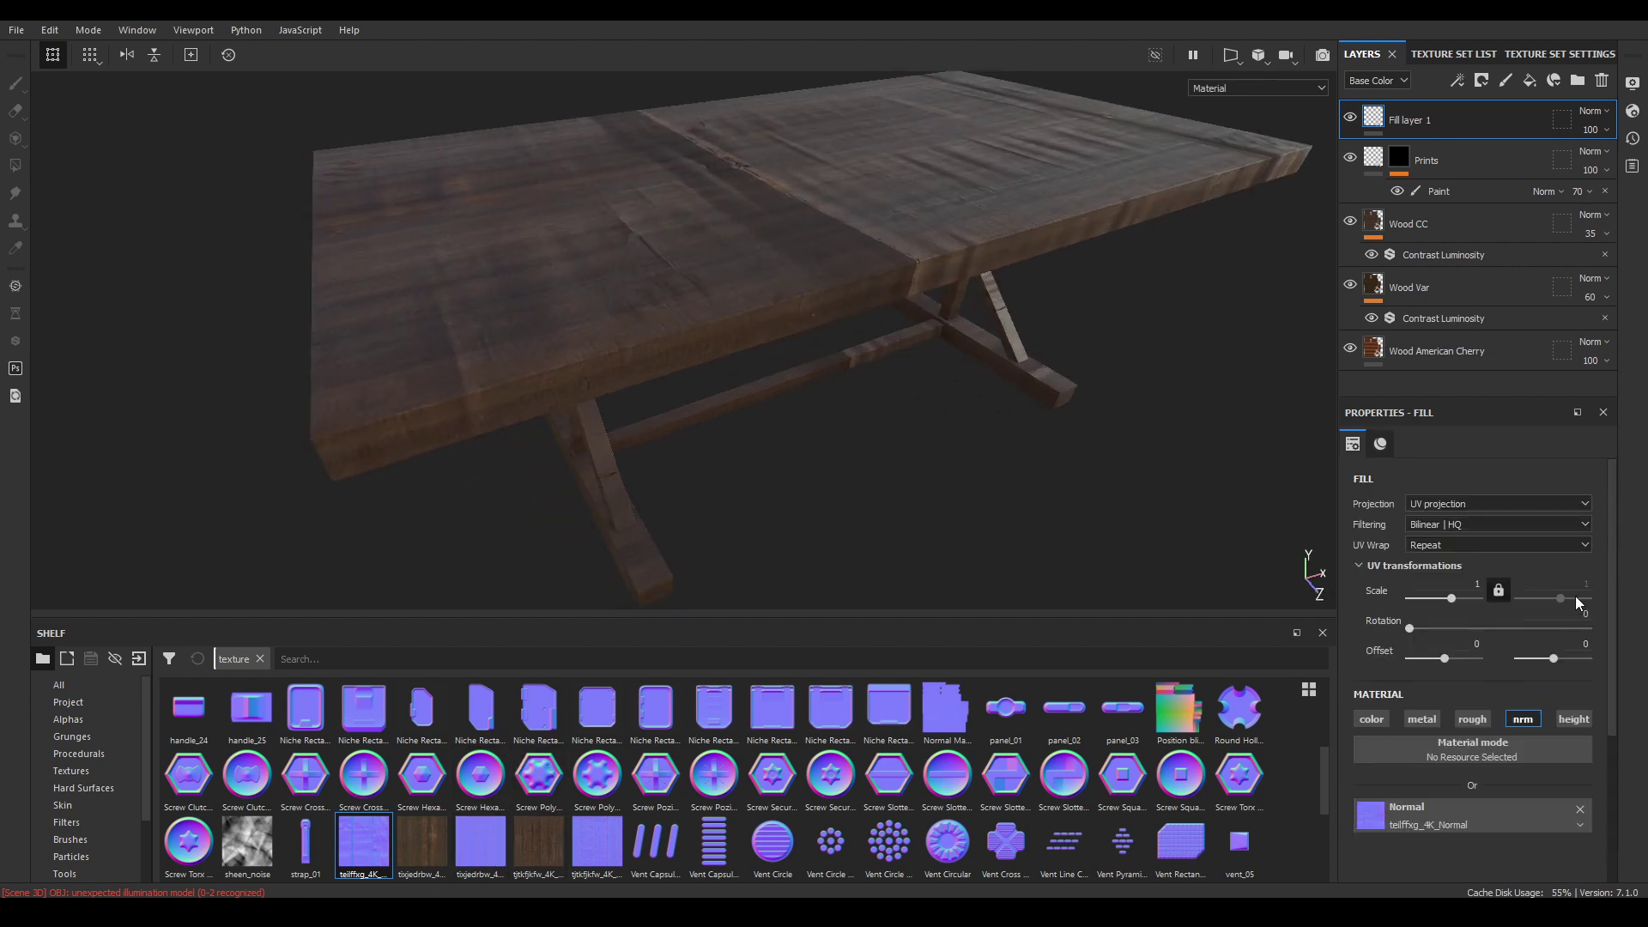
left_click(1452, 508)
left_click(1470, 535)
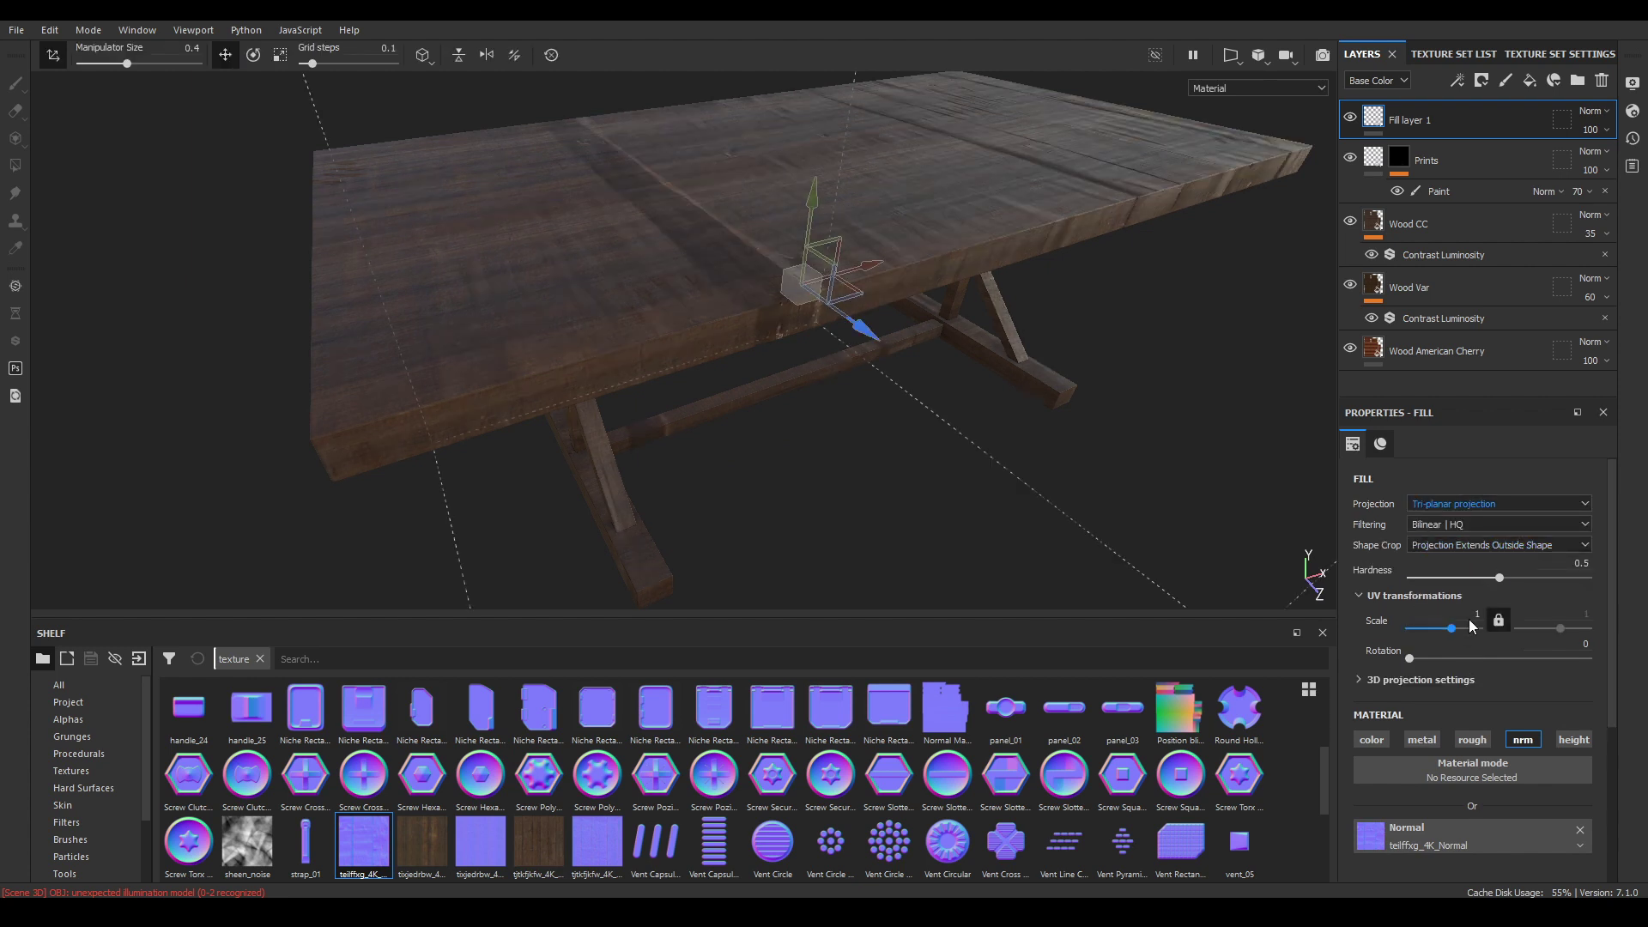
left_click_drag(1434, 656, 1445, 658)
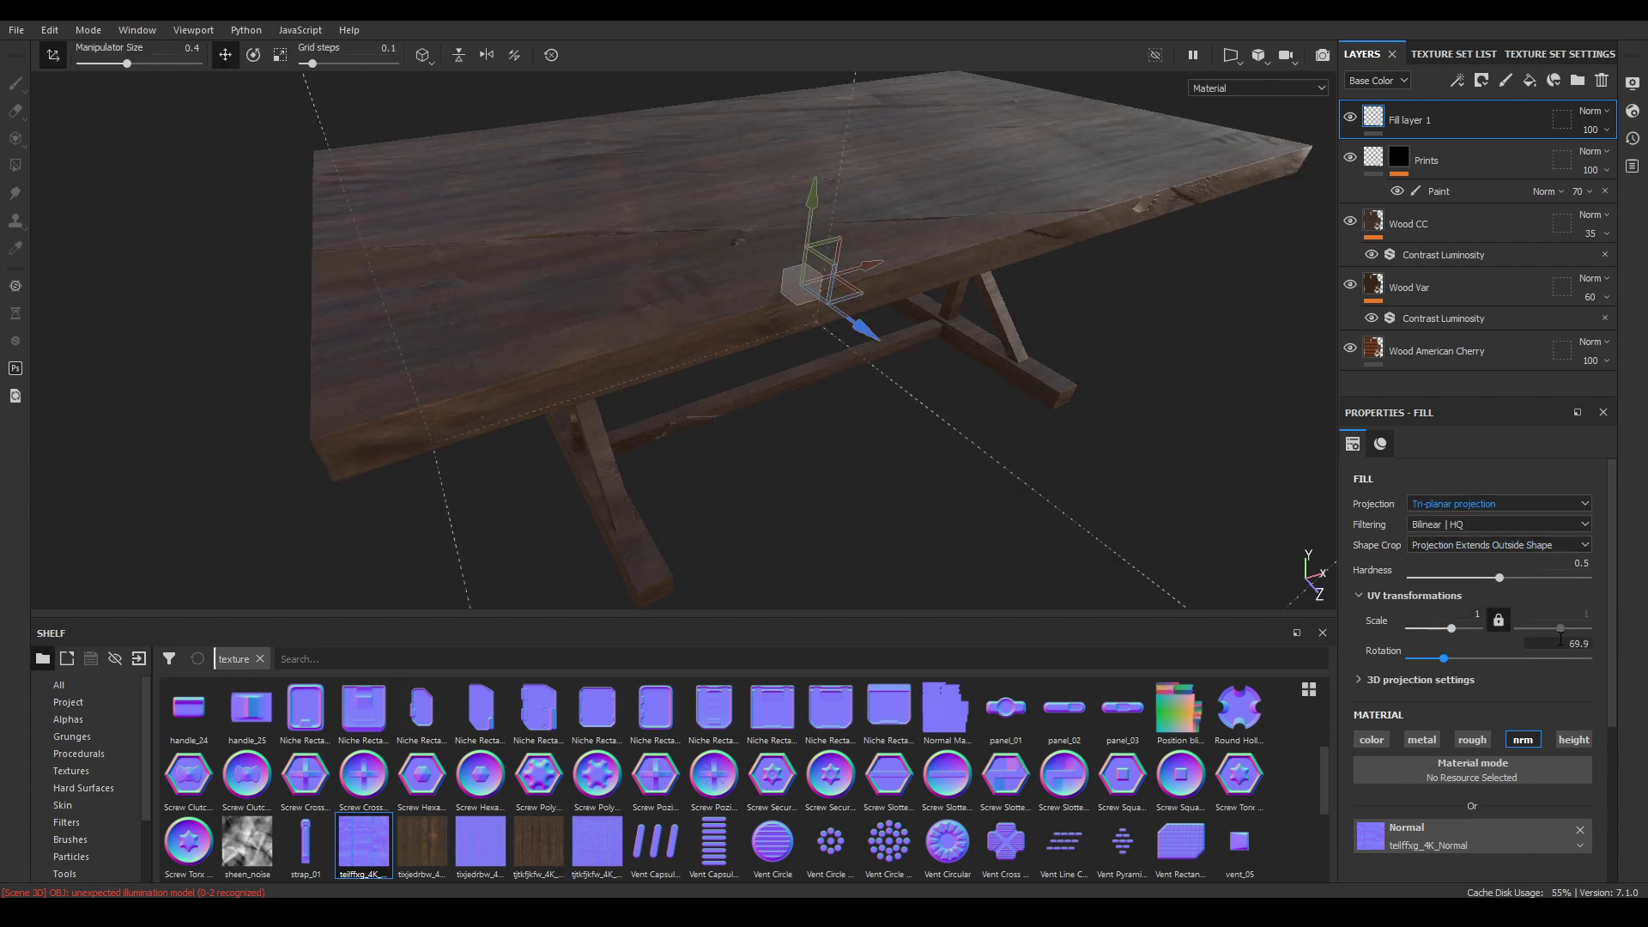
type("90")
key("Return")
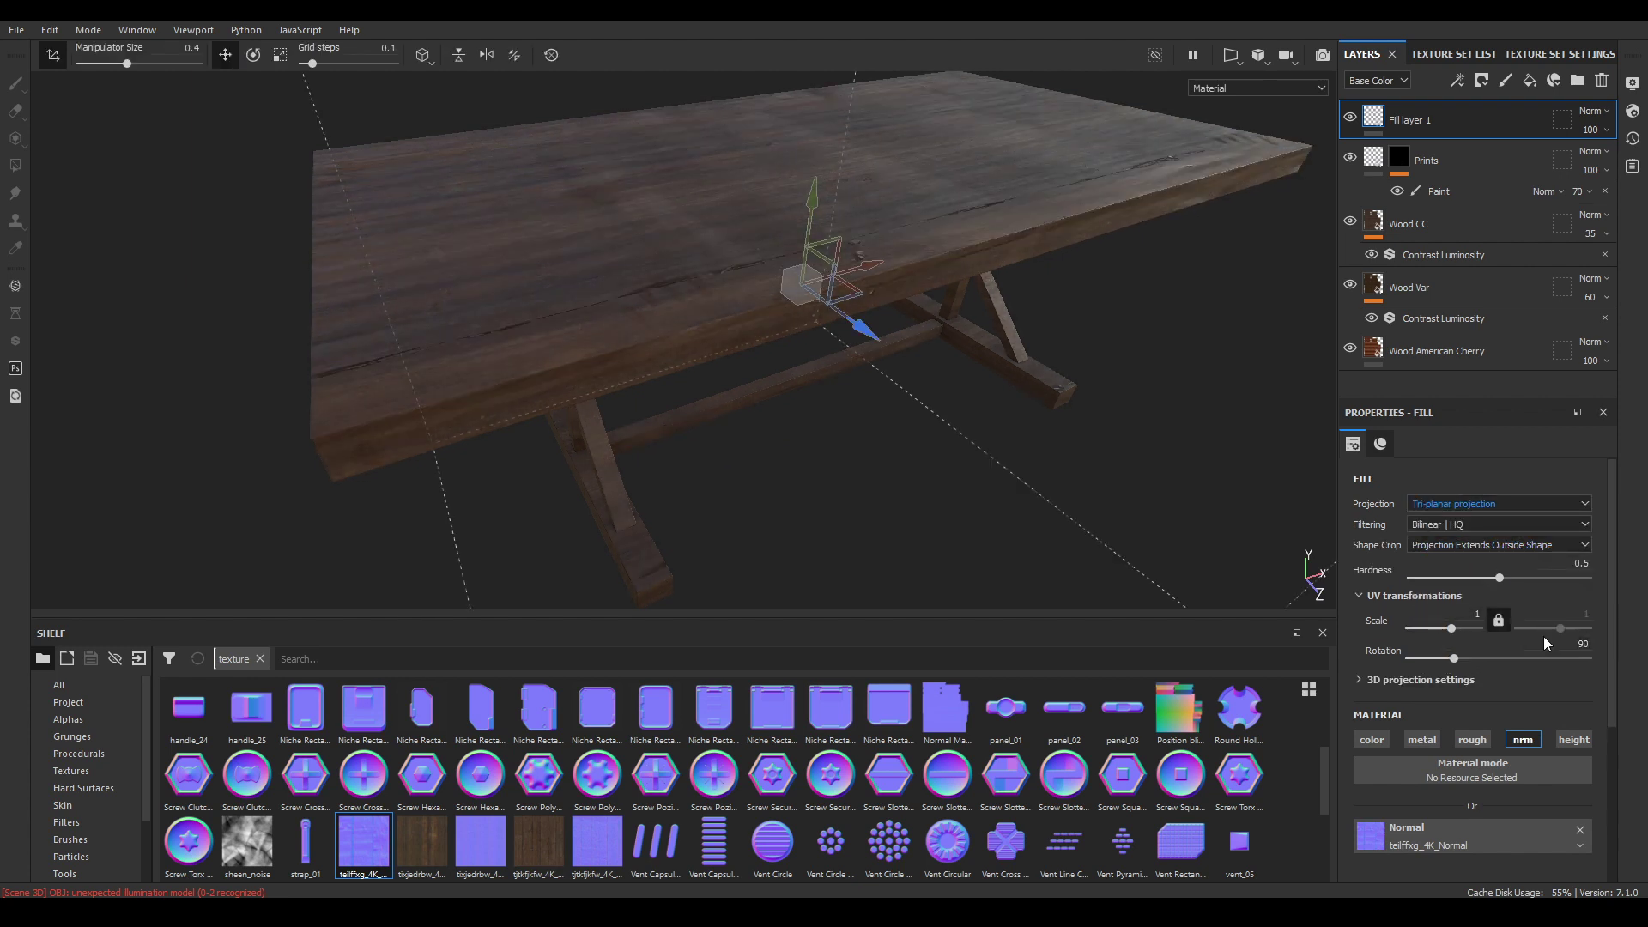
left_click_drag(868, 299, 869, 173, "alt")
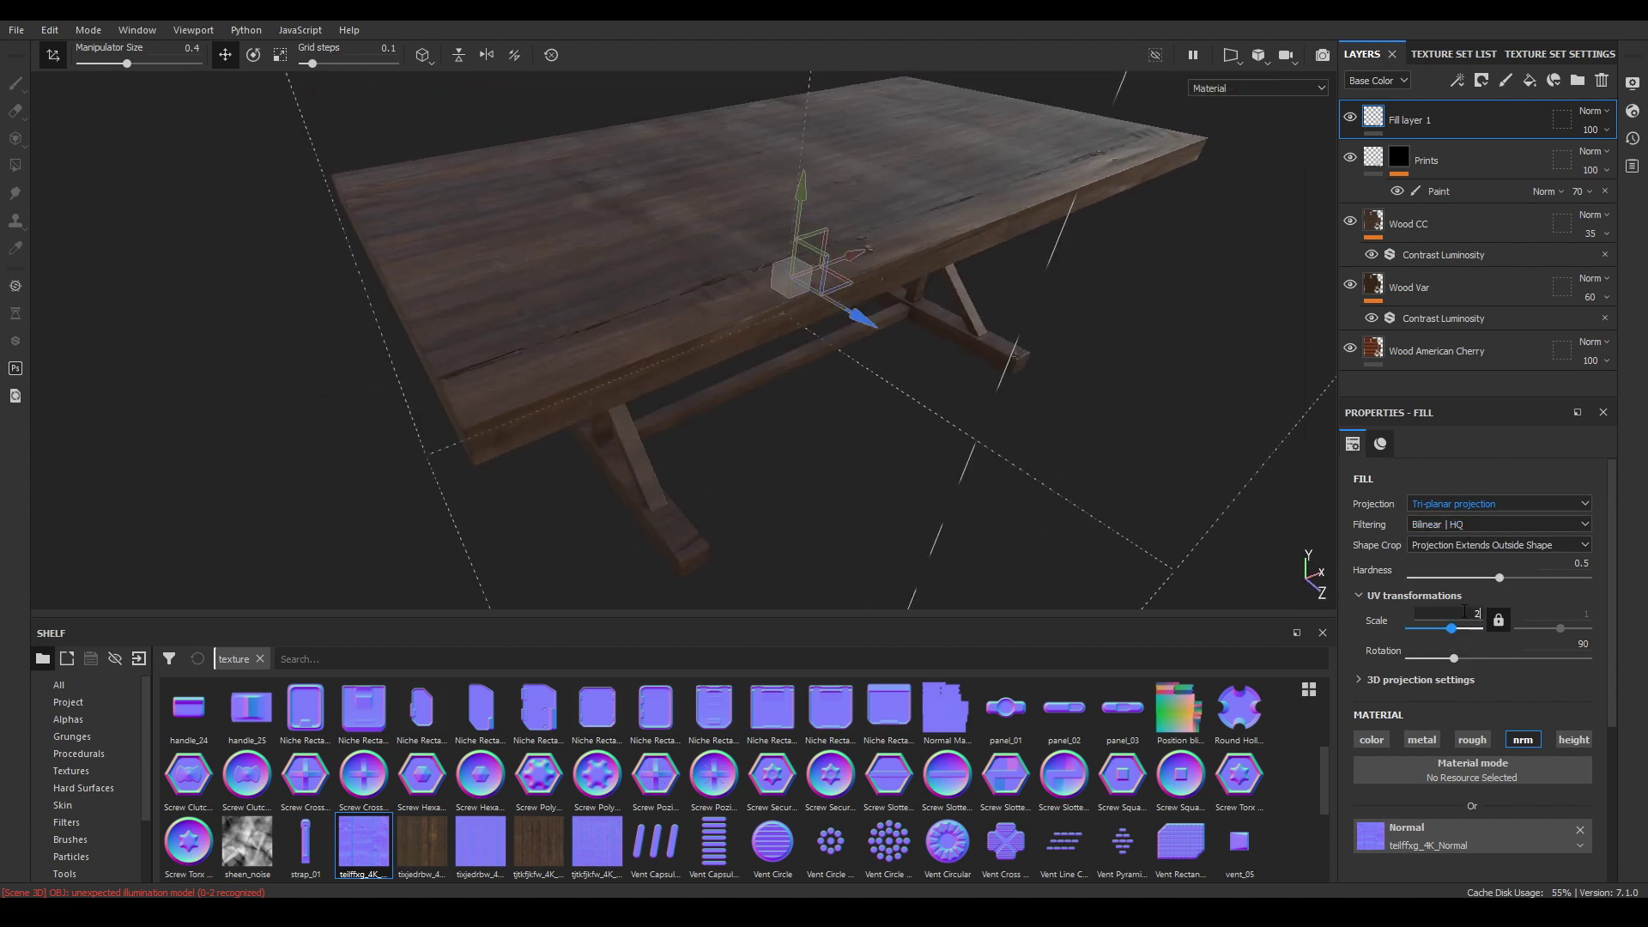
key("Return")
left_click_drag(853, 320, 1022, 434, "alt")
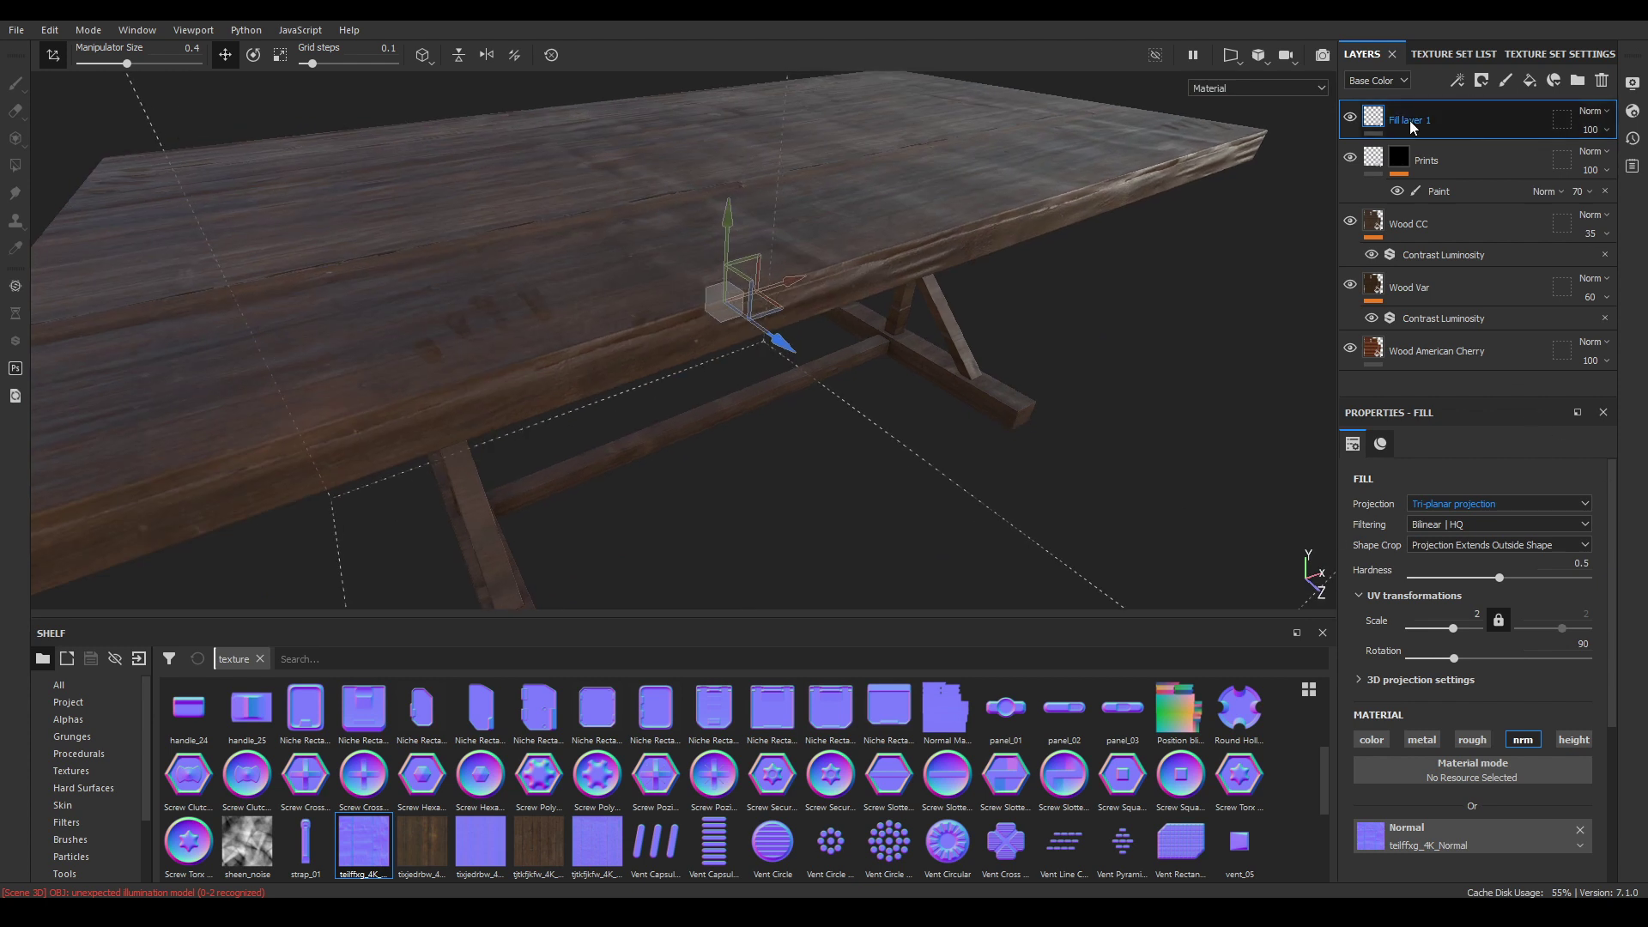
Rename the new fill layer Normal Details and give it a black mask with a Paint effect
type("Normal Details")
right_click(1410, 120)
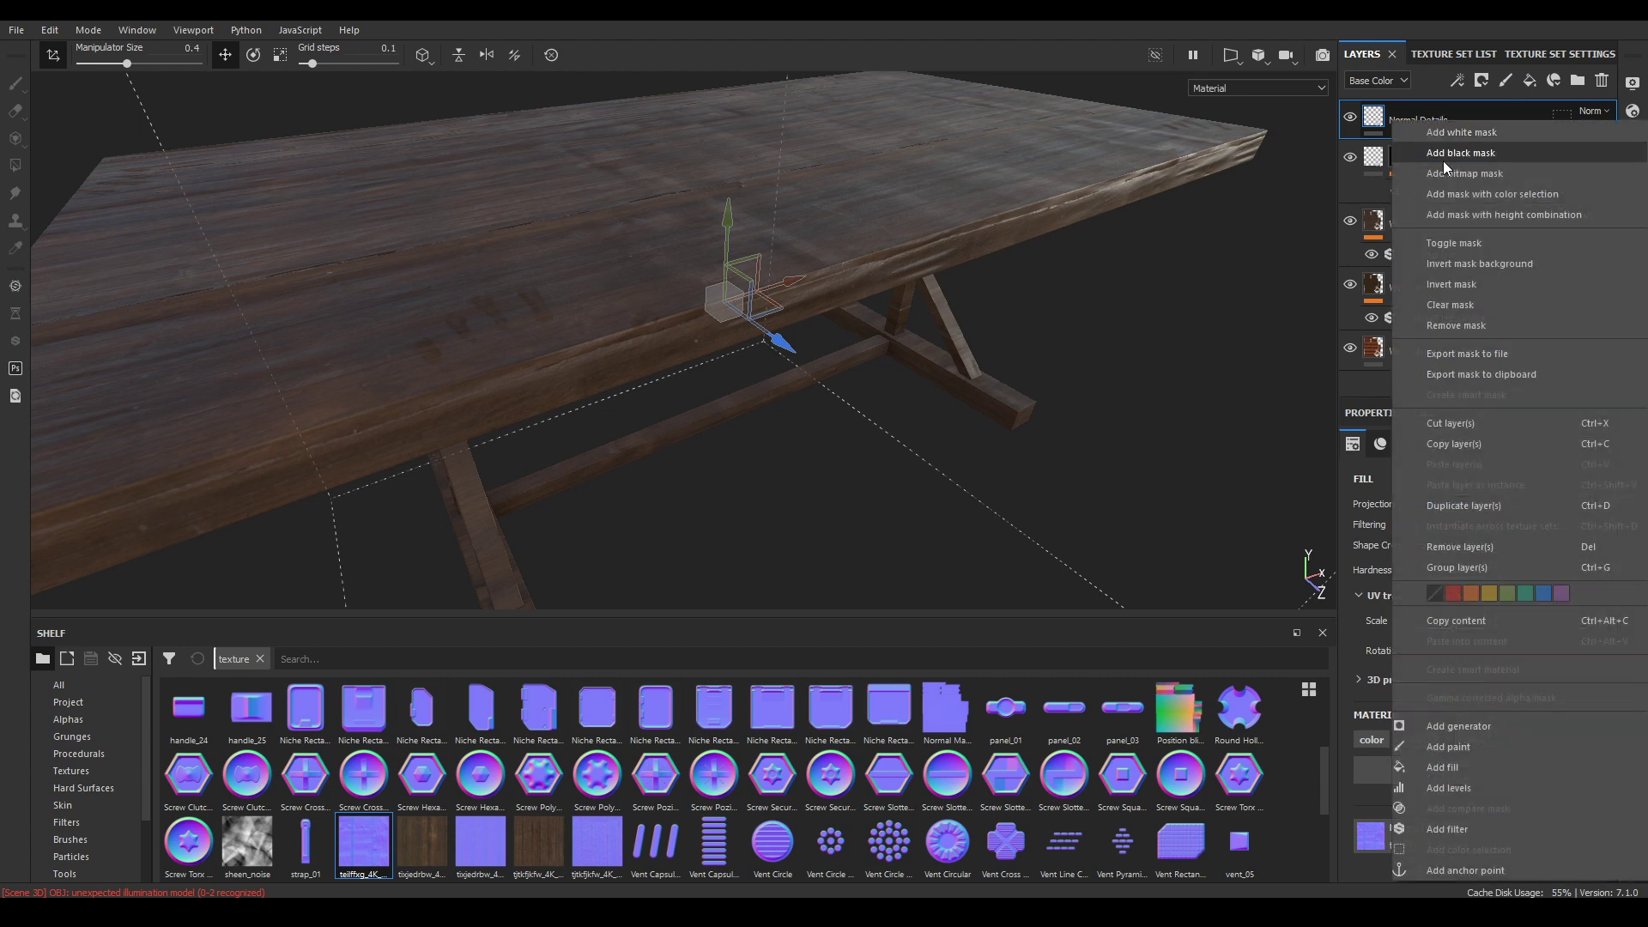
left_click(1449, 151)
right_click(1441, 132)
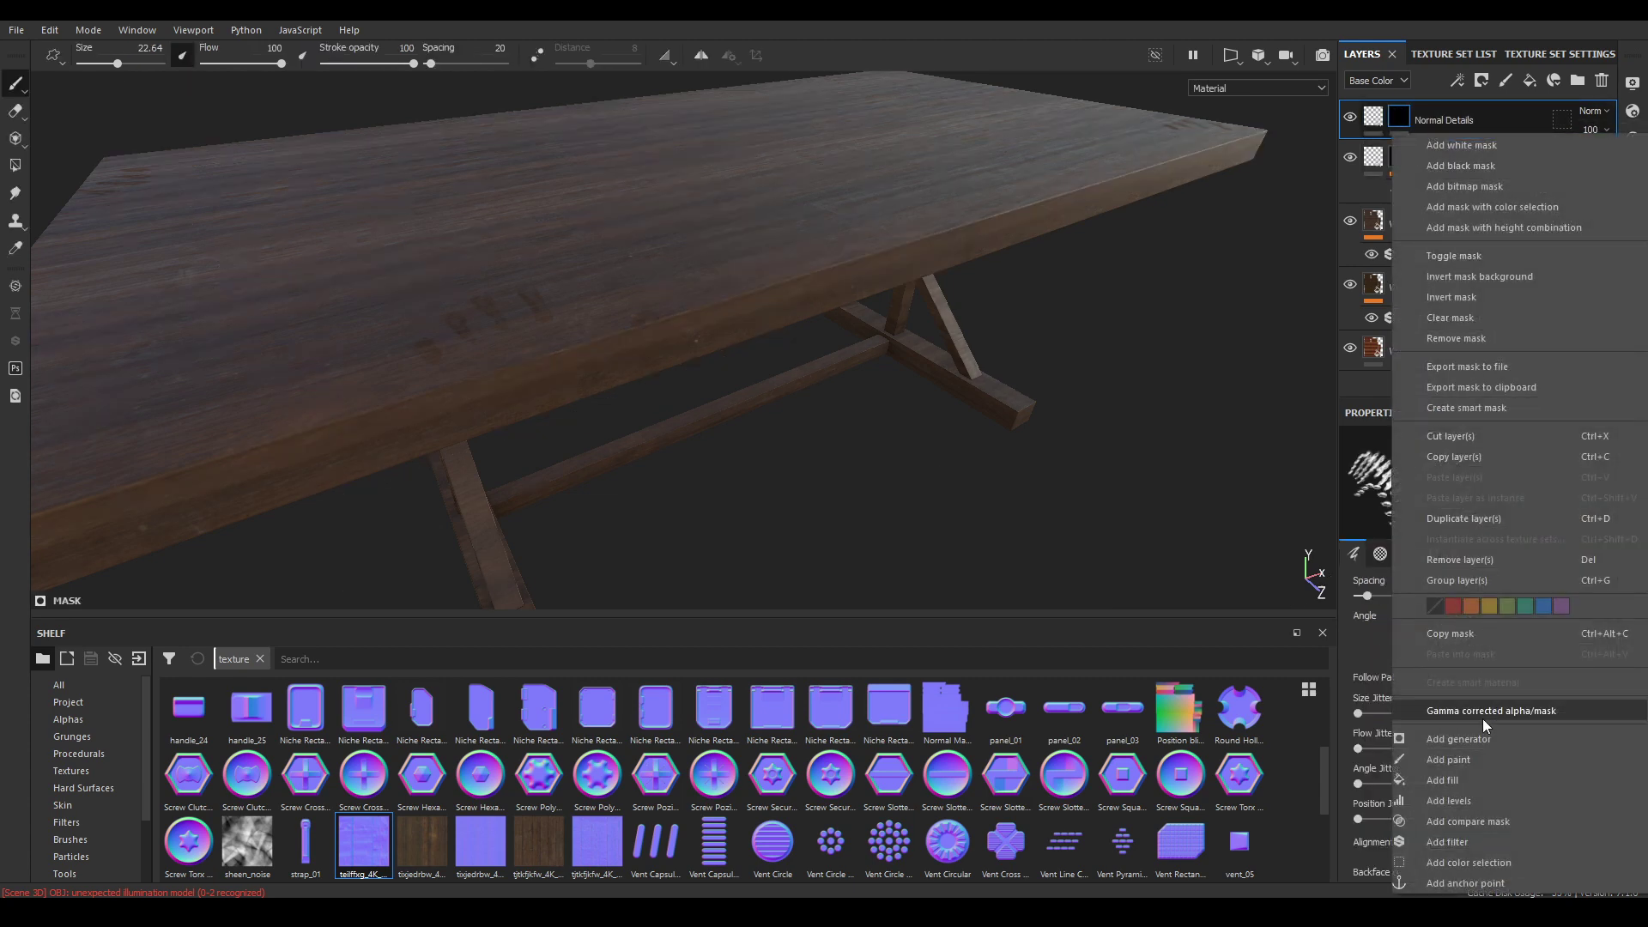
left_click(1471, 769)
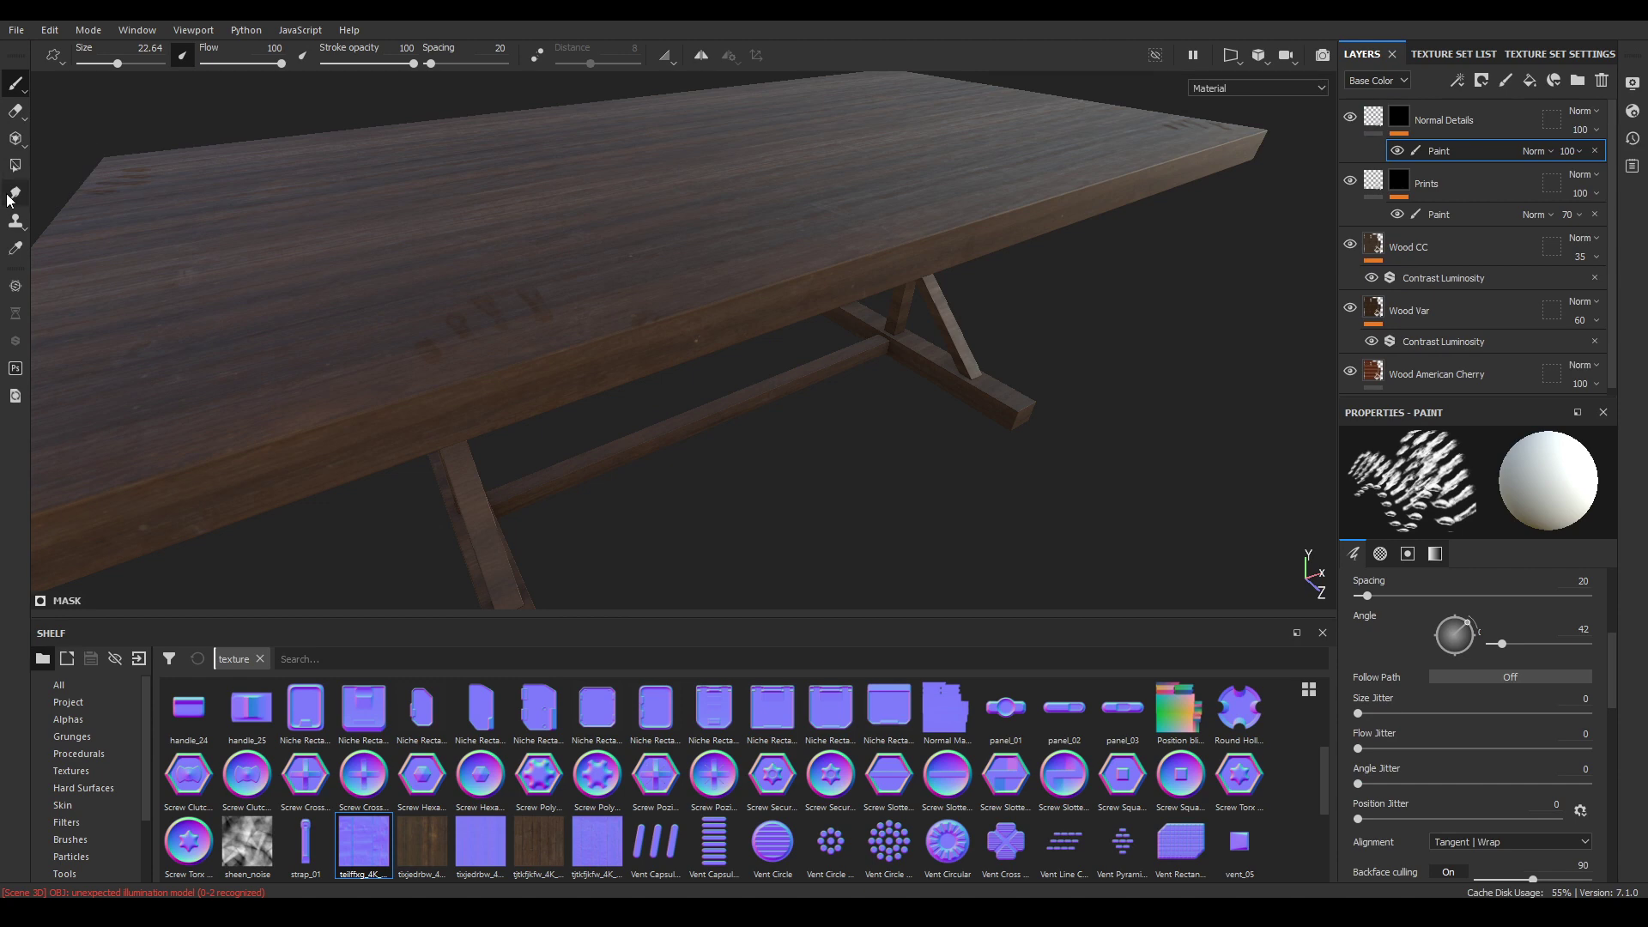
Fill the tabletop white in the Normal Details mask using Polygon Fill in mesh mode, and return to the Paint tool
left_click(15, 165)
scroll(697, 430, "down", 3)
left_click_drag(689, 324, 672, 348, "alt")
left_click(1487, 443)
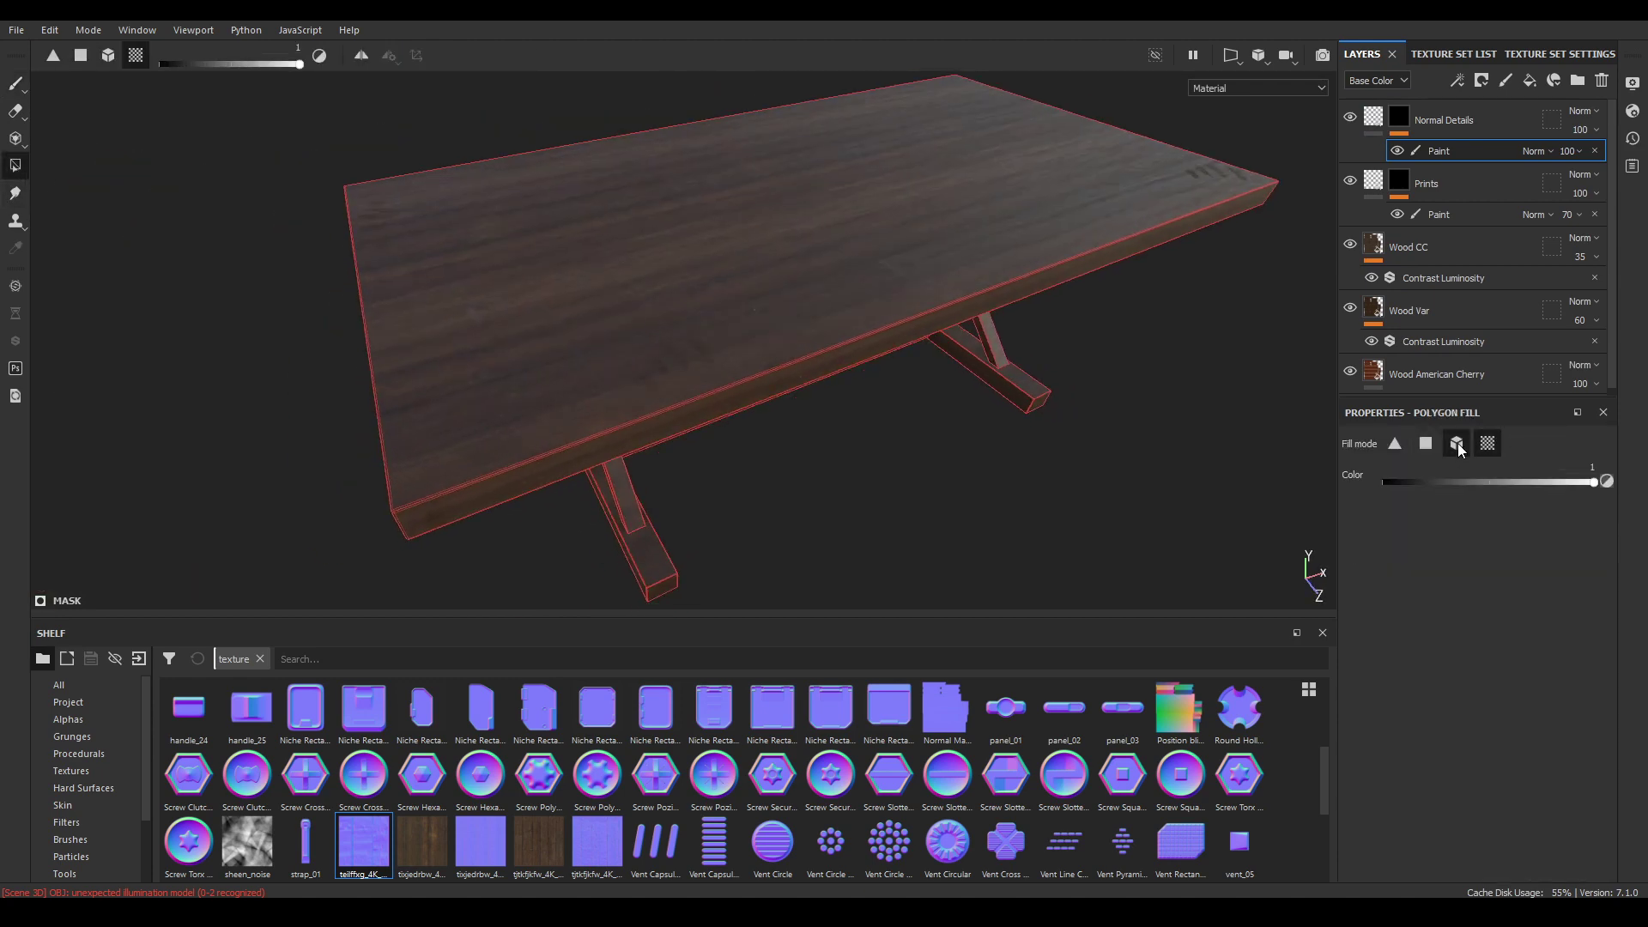
left_click(1456, 443)
left_click_drag(598, 272, 837, 225, "alt")
left_click(14, 83)
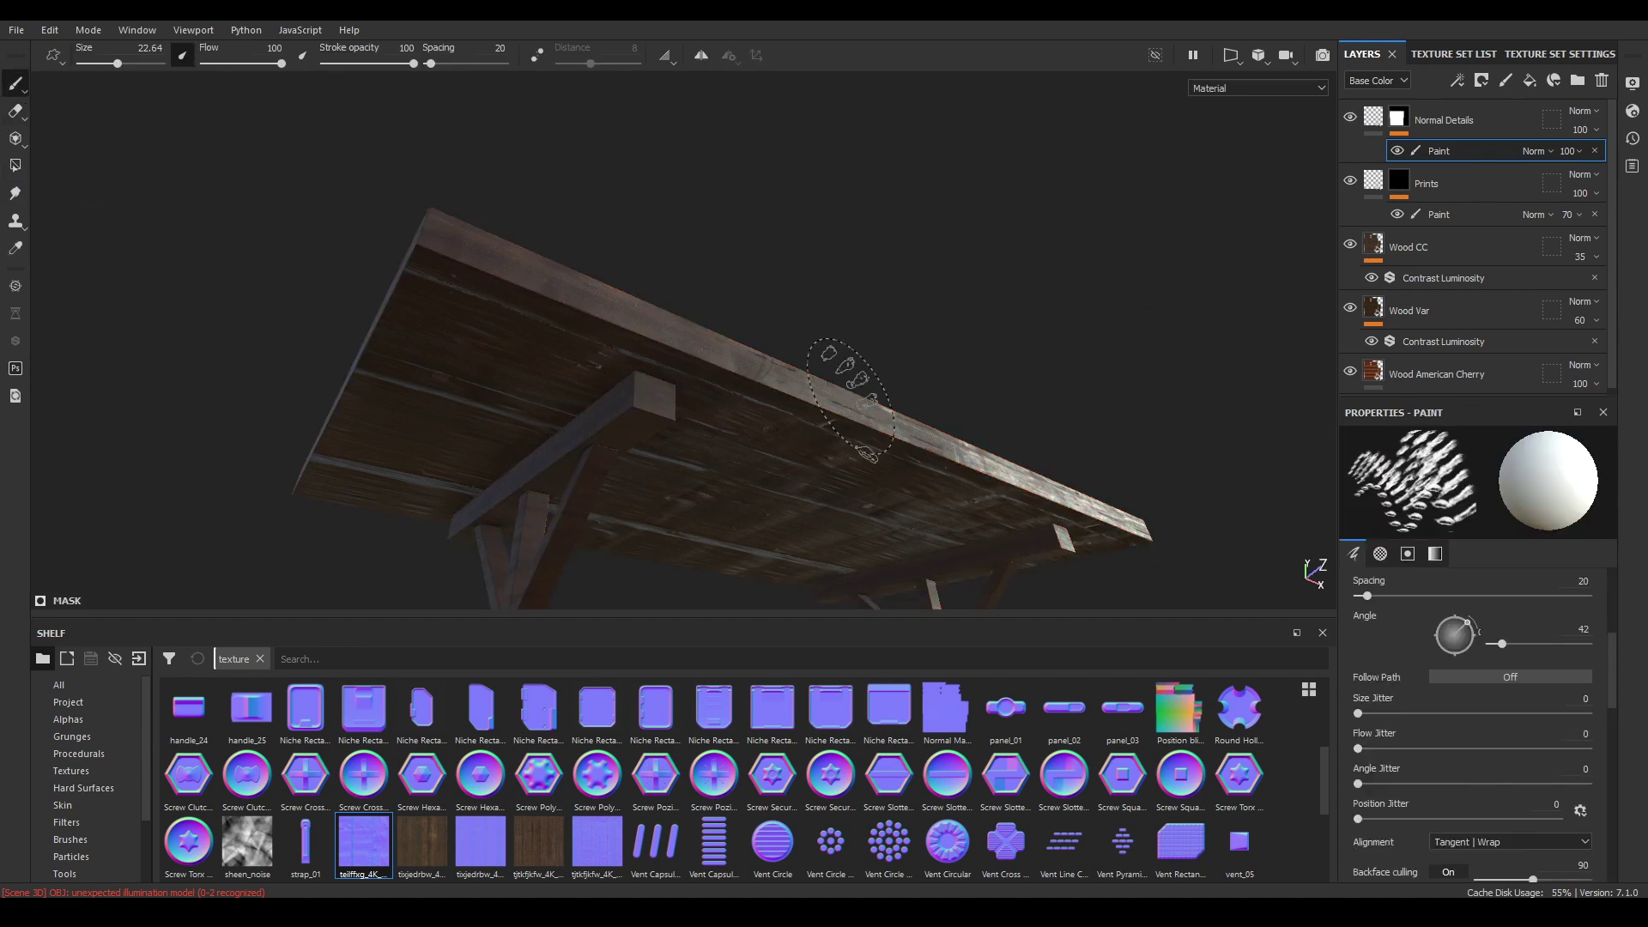
Examine the normal map detail across the tabletop's surface and edge from several angles and up close
left_click_drag(818, 320, 845, 550, "alt")
right_click_drag(836, 344, 809, 301, "alt")
left_click_drag(810, 301, 791, 231, "alt")
right_click_drag(791, 231, 814, 243, "alt")
left_click_drag(815, 244, 847, 287, "alt")
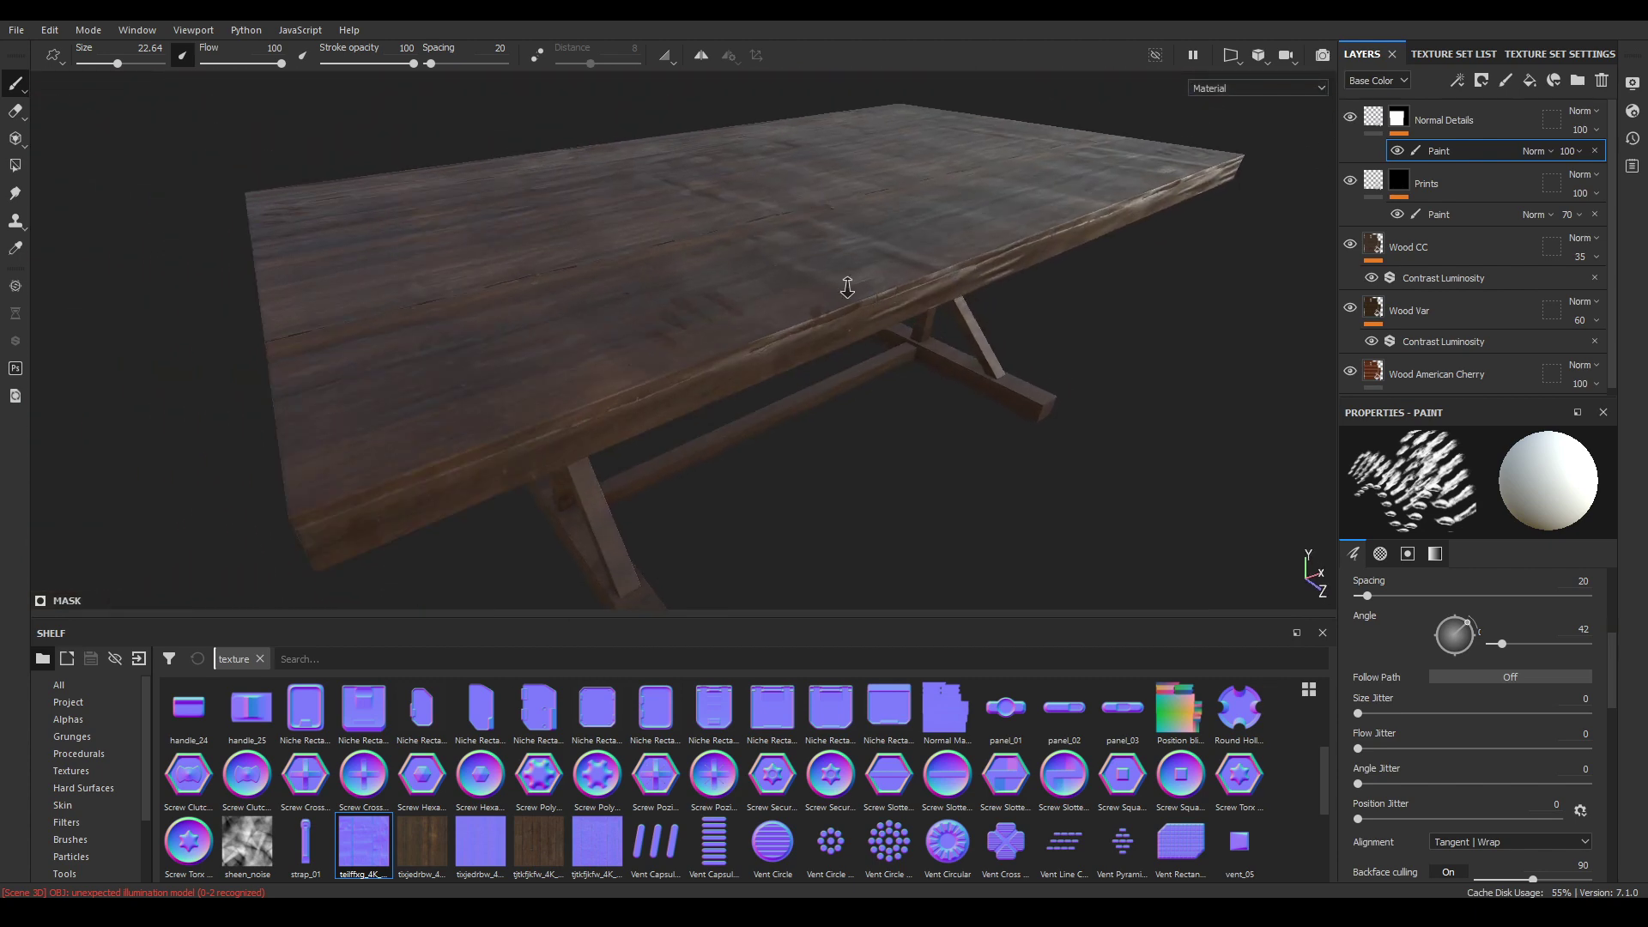
right_click_drag(847, 286, 865, 378, "alt")
left_click_drag(866, 378, 884, 471, "alt")
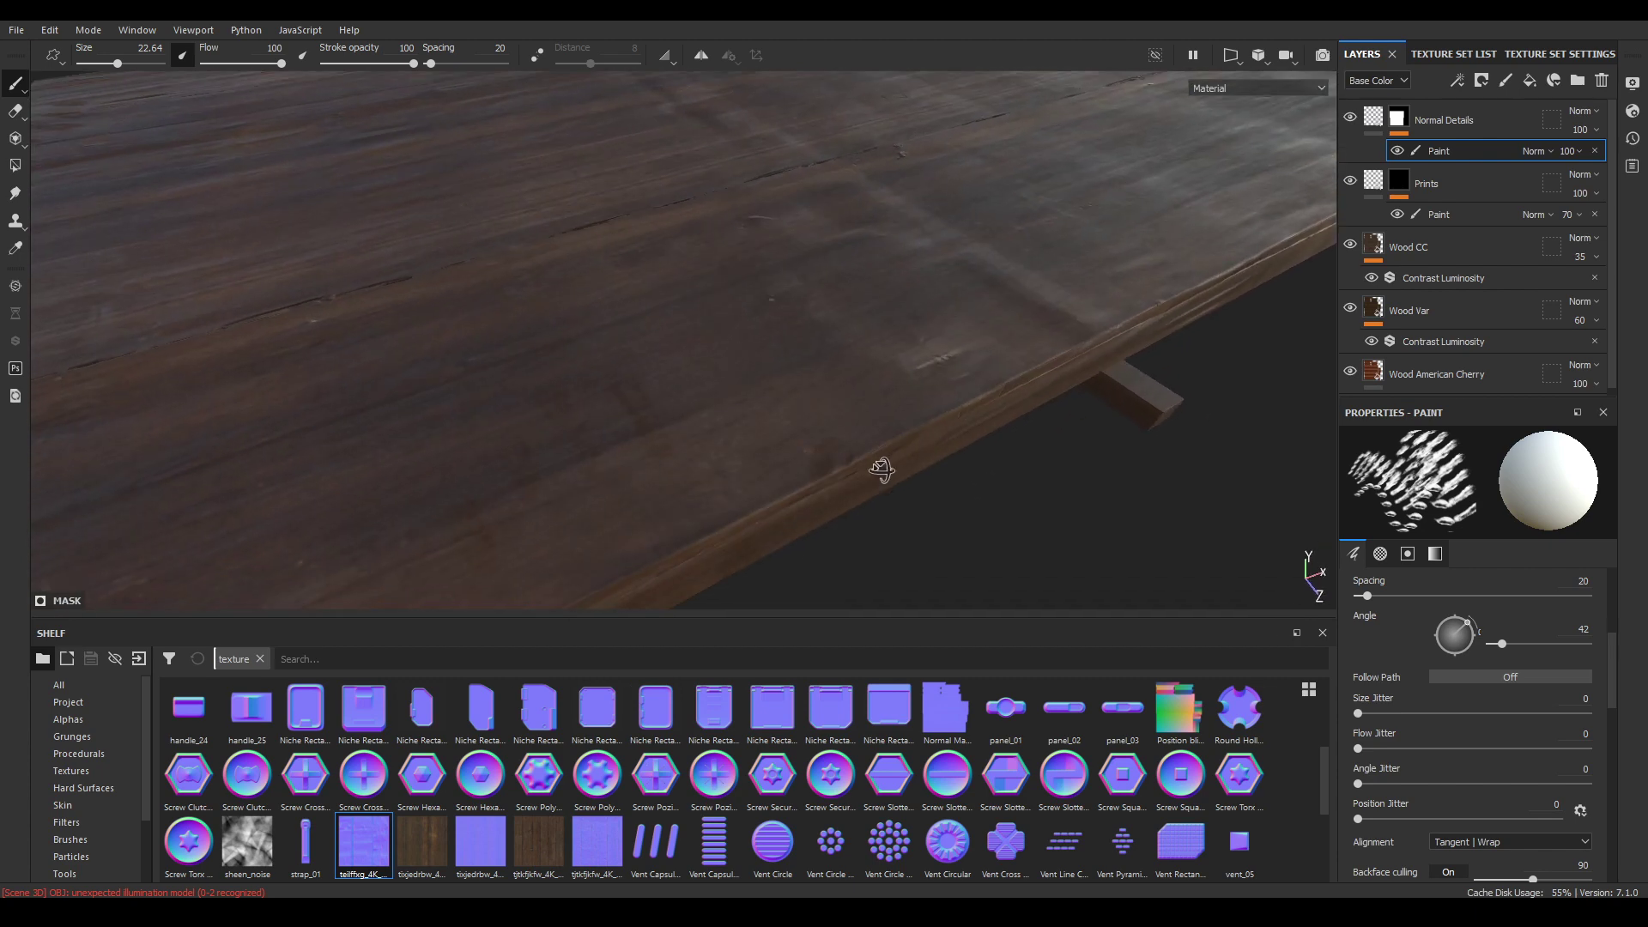
Enable the roughness channel on the Normal Details fill and set its roughness to 0.7
left_click(1376, 119)
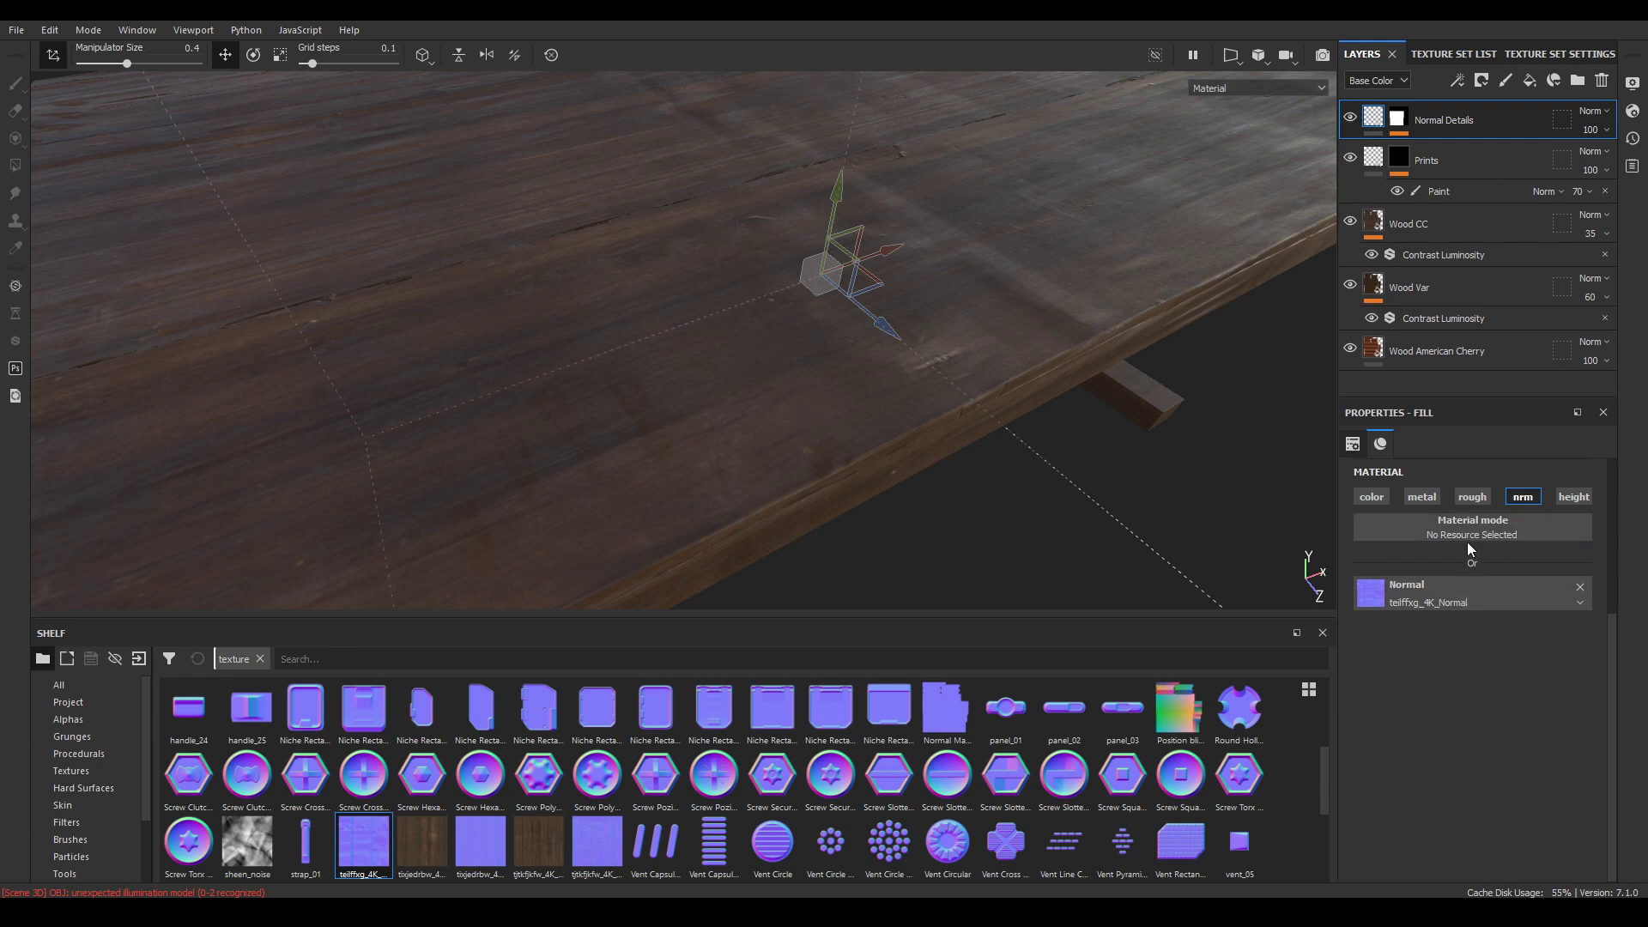
left_click(1471, 497)
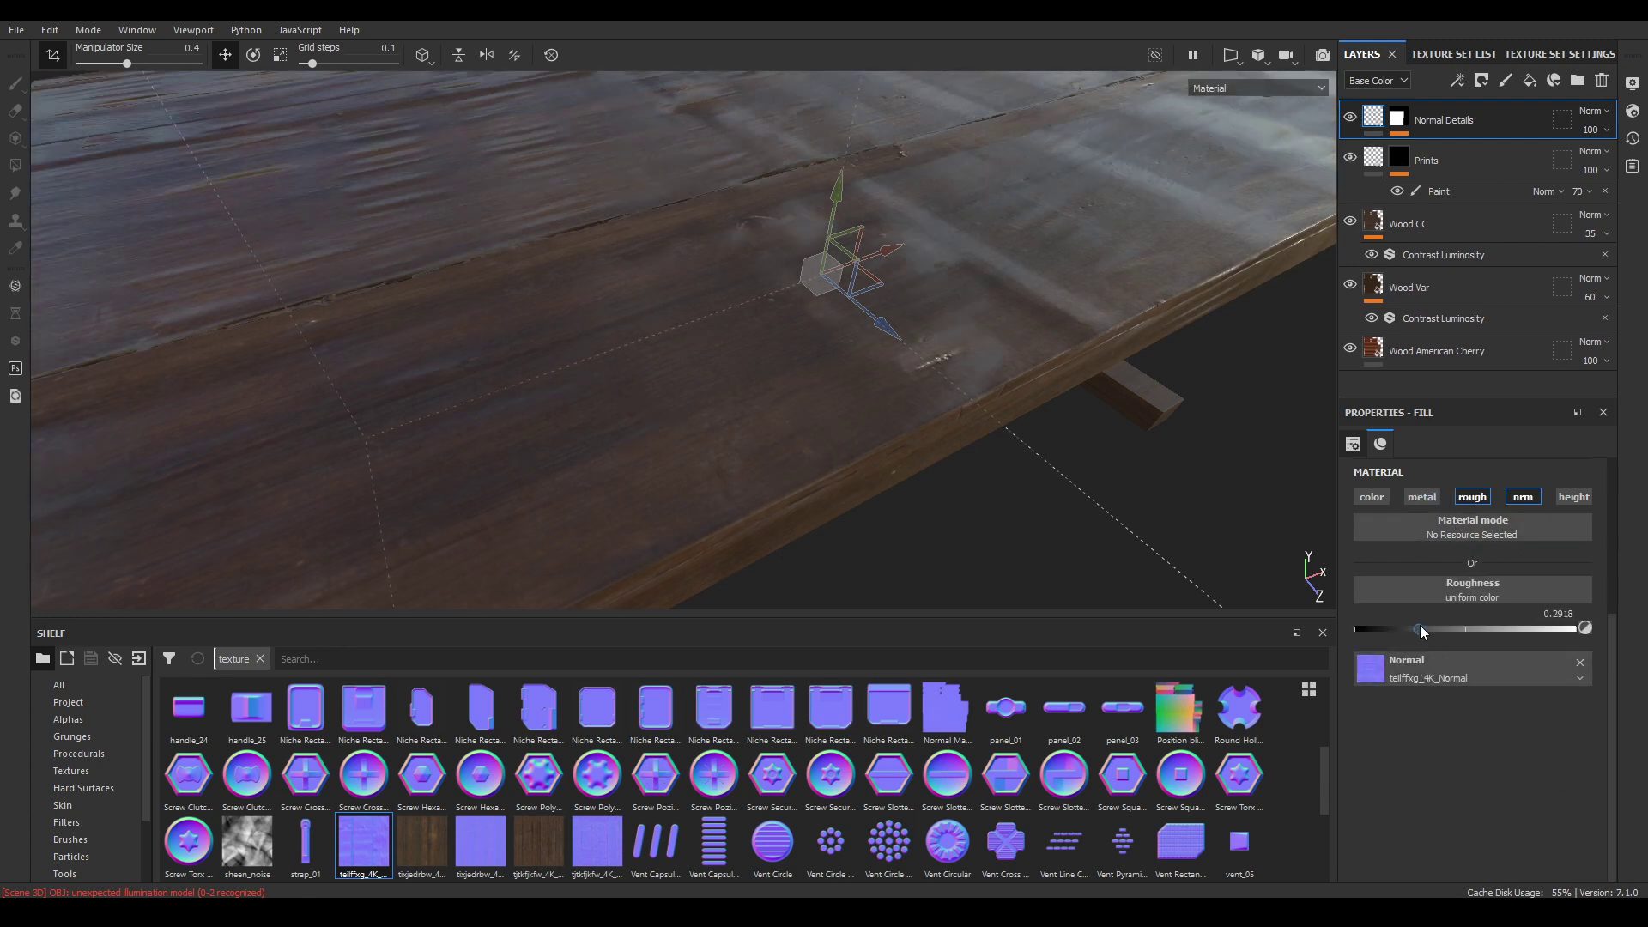
left_click_drag(1420, 629, 1483, 629)
scroll(684, 127, "down", 3)
left_click_drag(684, 127, 803, 215, "alt")
left_click(1551, 612)
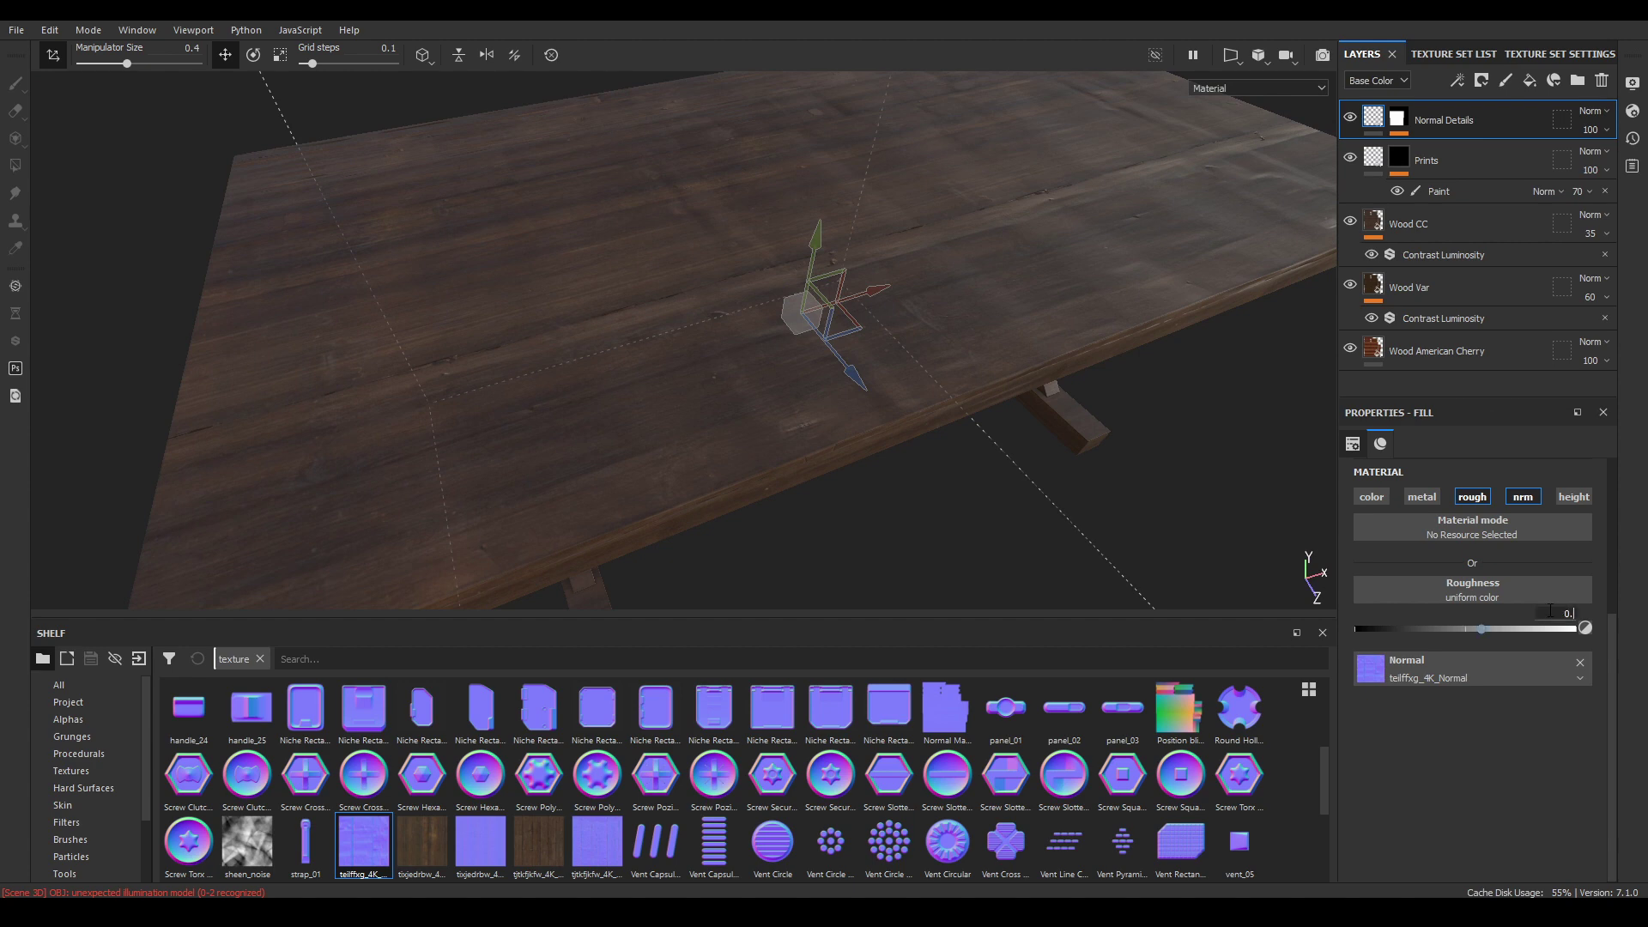
left_click_drag(1116, 386, 1090, 320, "alt")
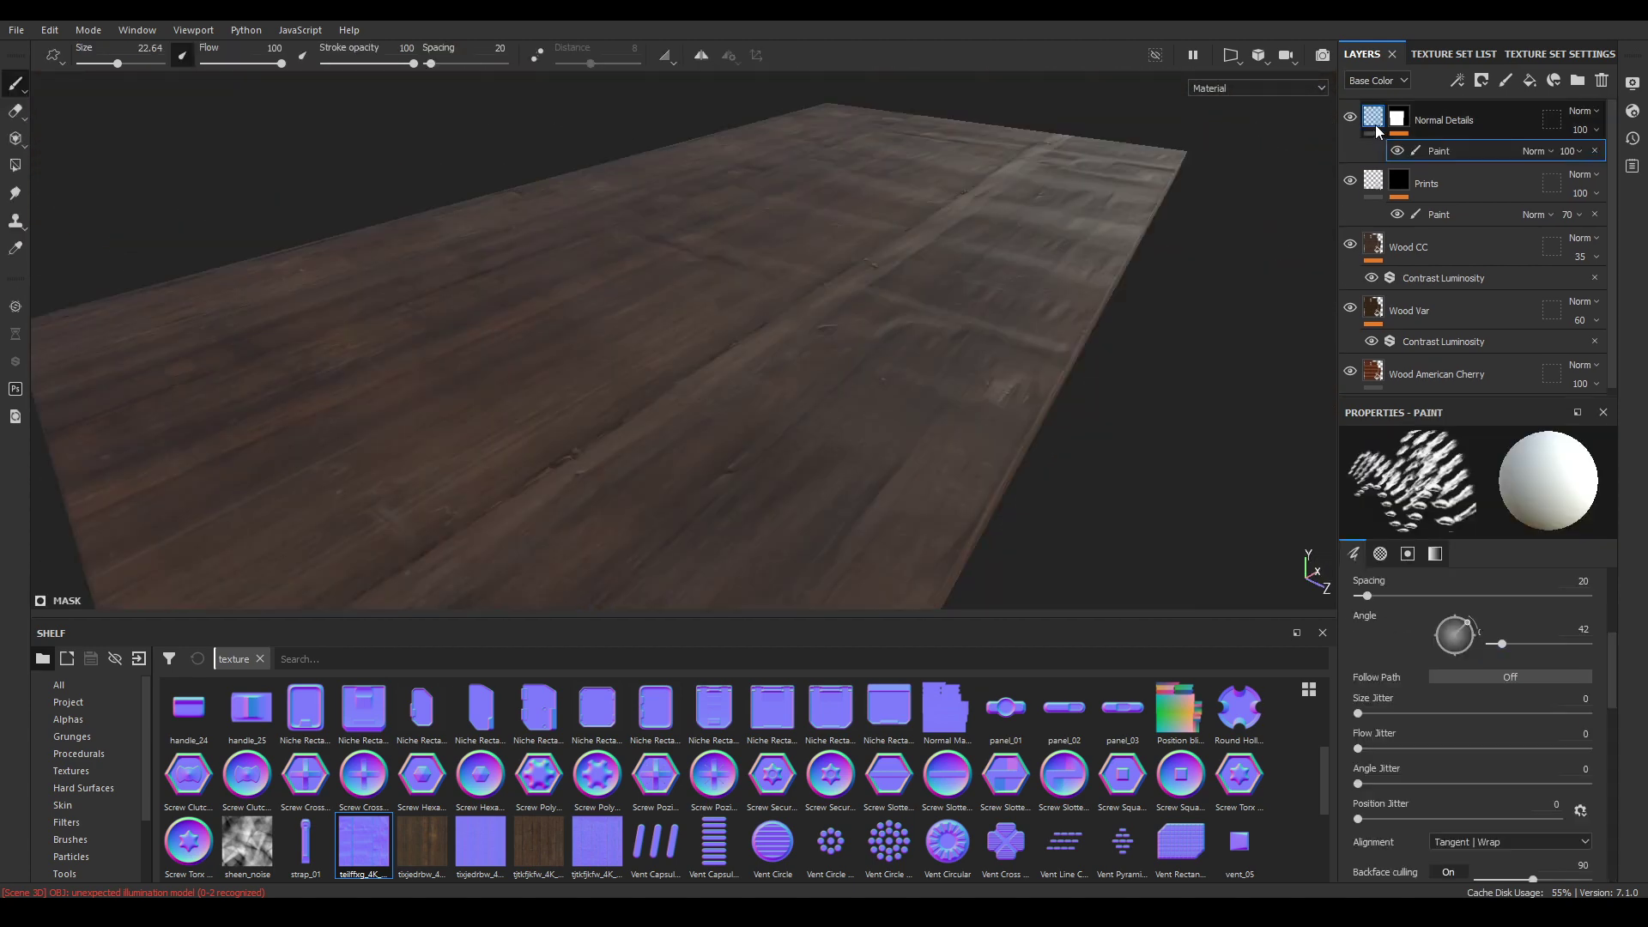
Add a Levels effect to the Normal Details layer's content and set its affected channel to Normal
left_click(1379, 127)
right_click(1379, 127)
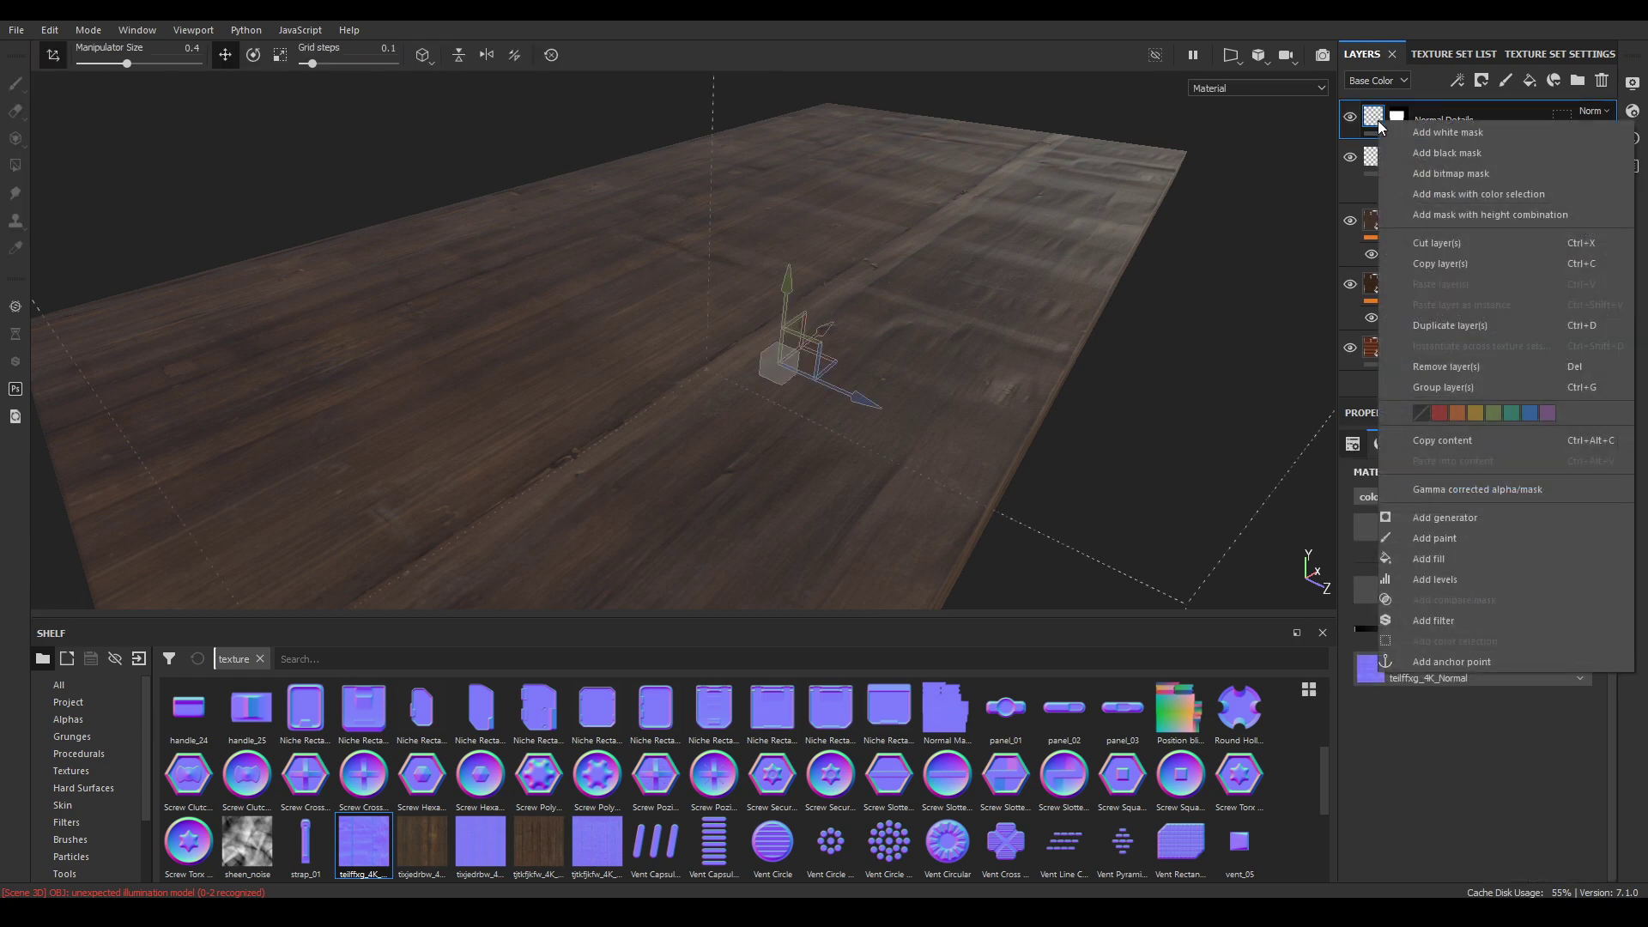
left_click(1465, 581)
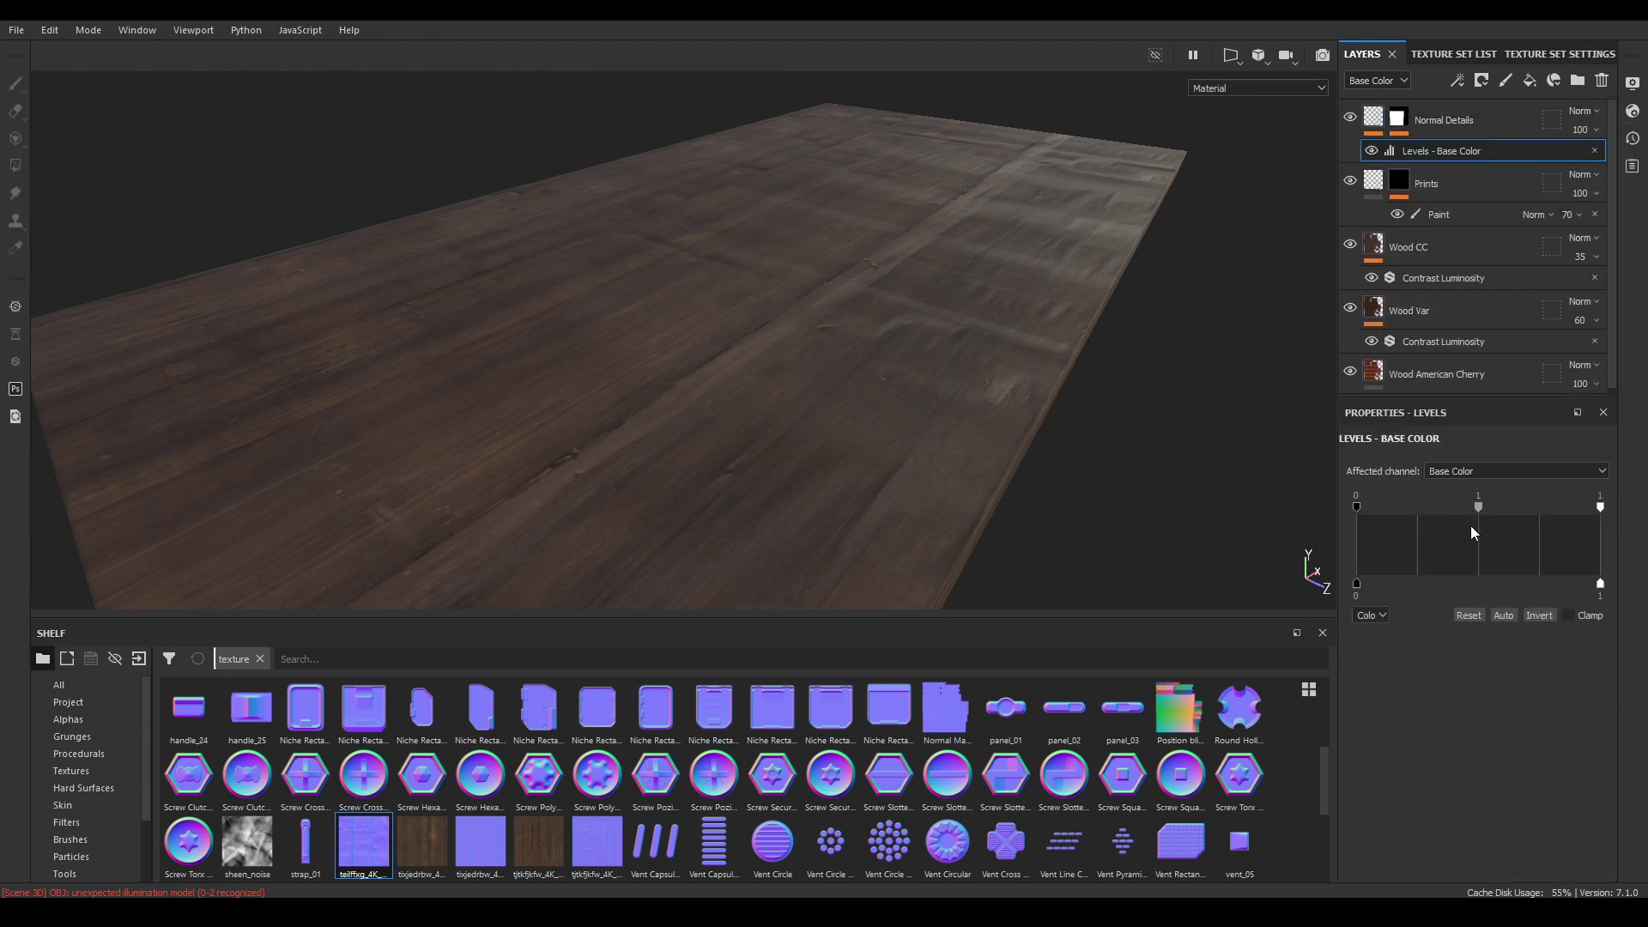
left_click(1503, 471)
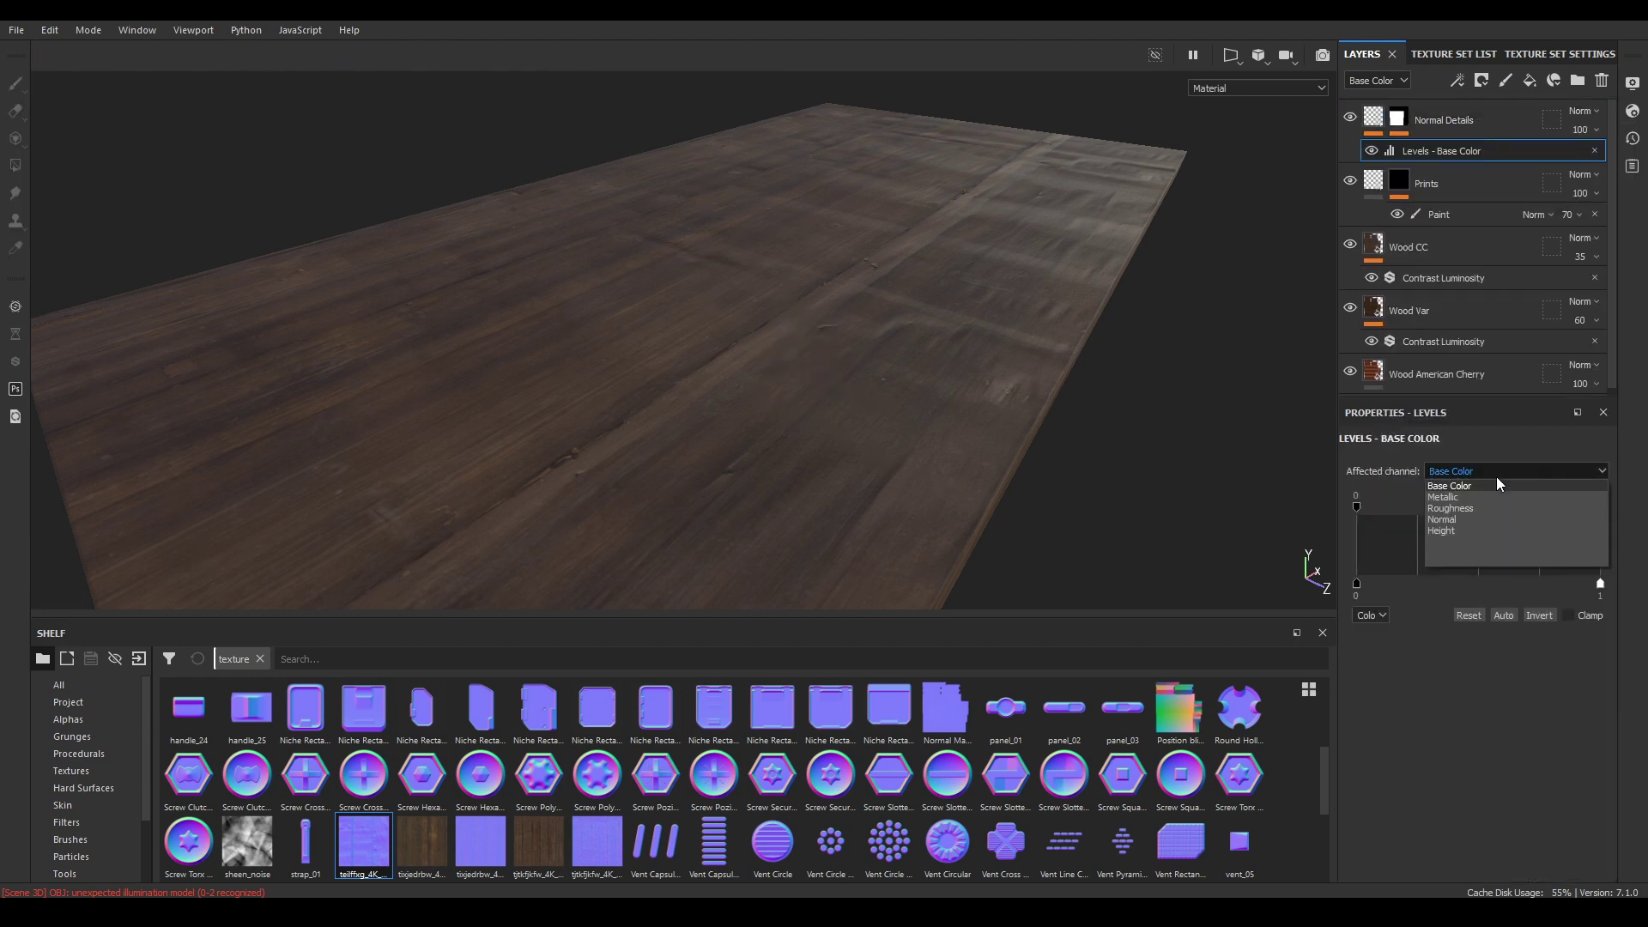
left_click(1453, 521)
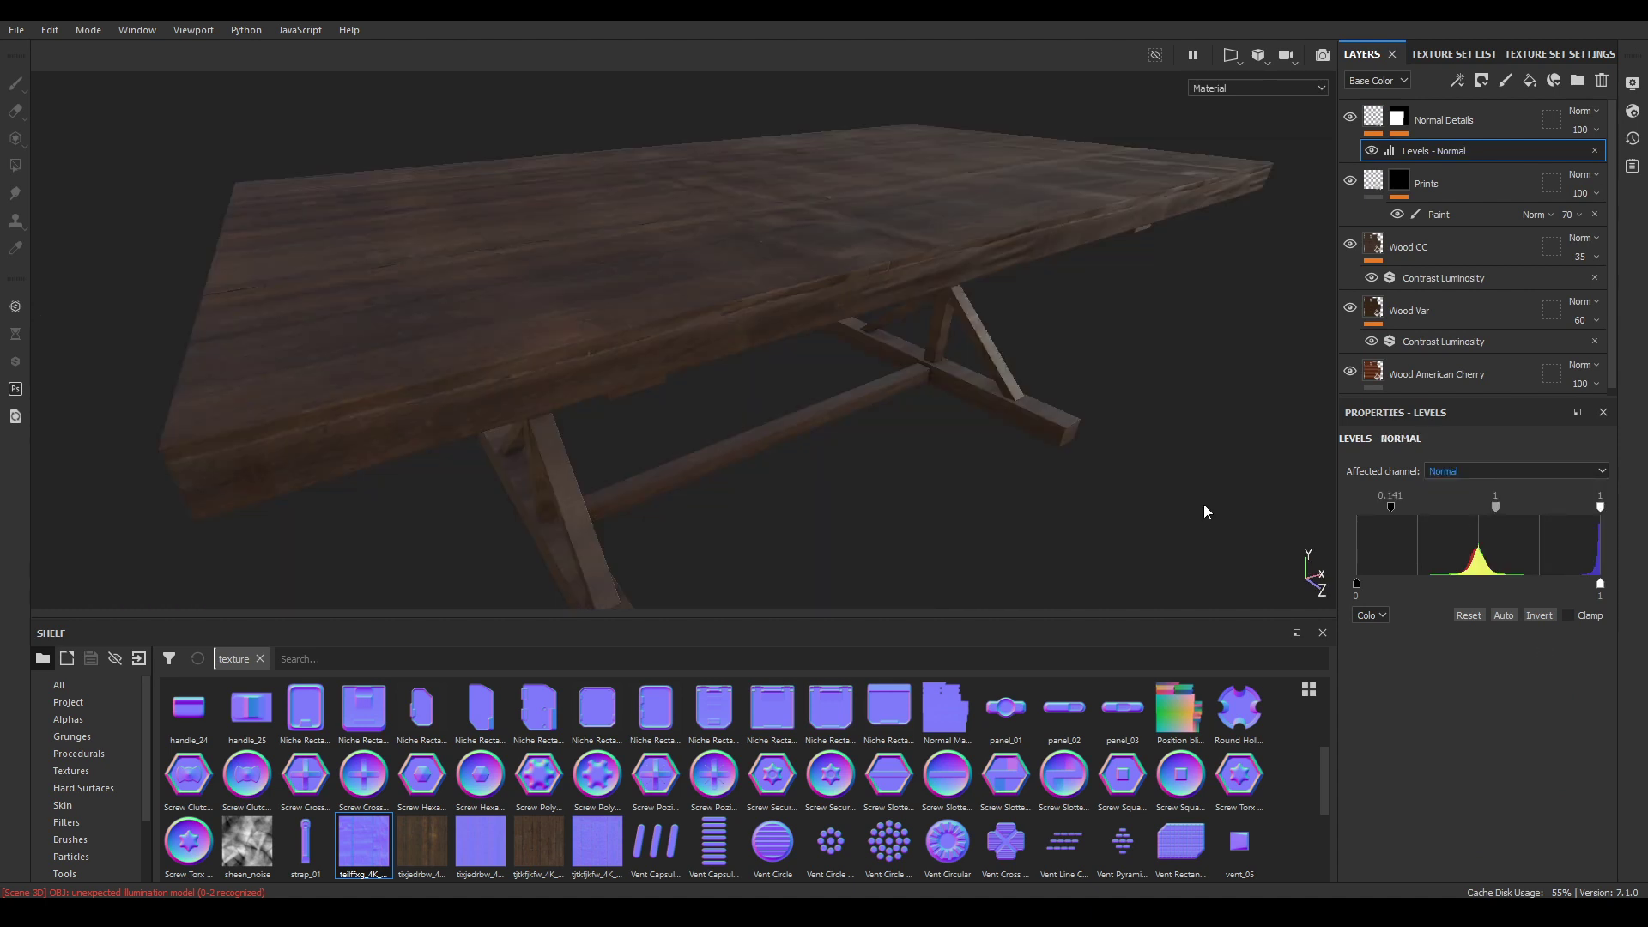
Undo the last Levels change, and set the Levels input black point to 0.042 and the midtone to 0.883
key("ctrl+z")
mouse_move(853, 391)
left_mouse_down("alt")
mouse_move(848, 369)
mouse_move(1366, 506)
left_mouse_up("alt")
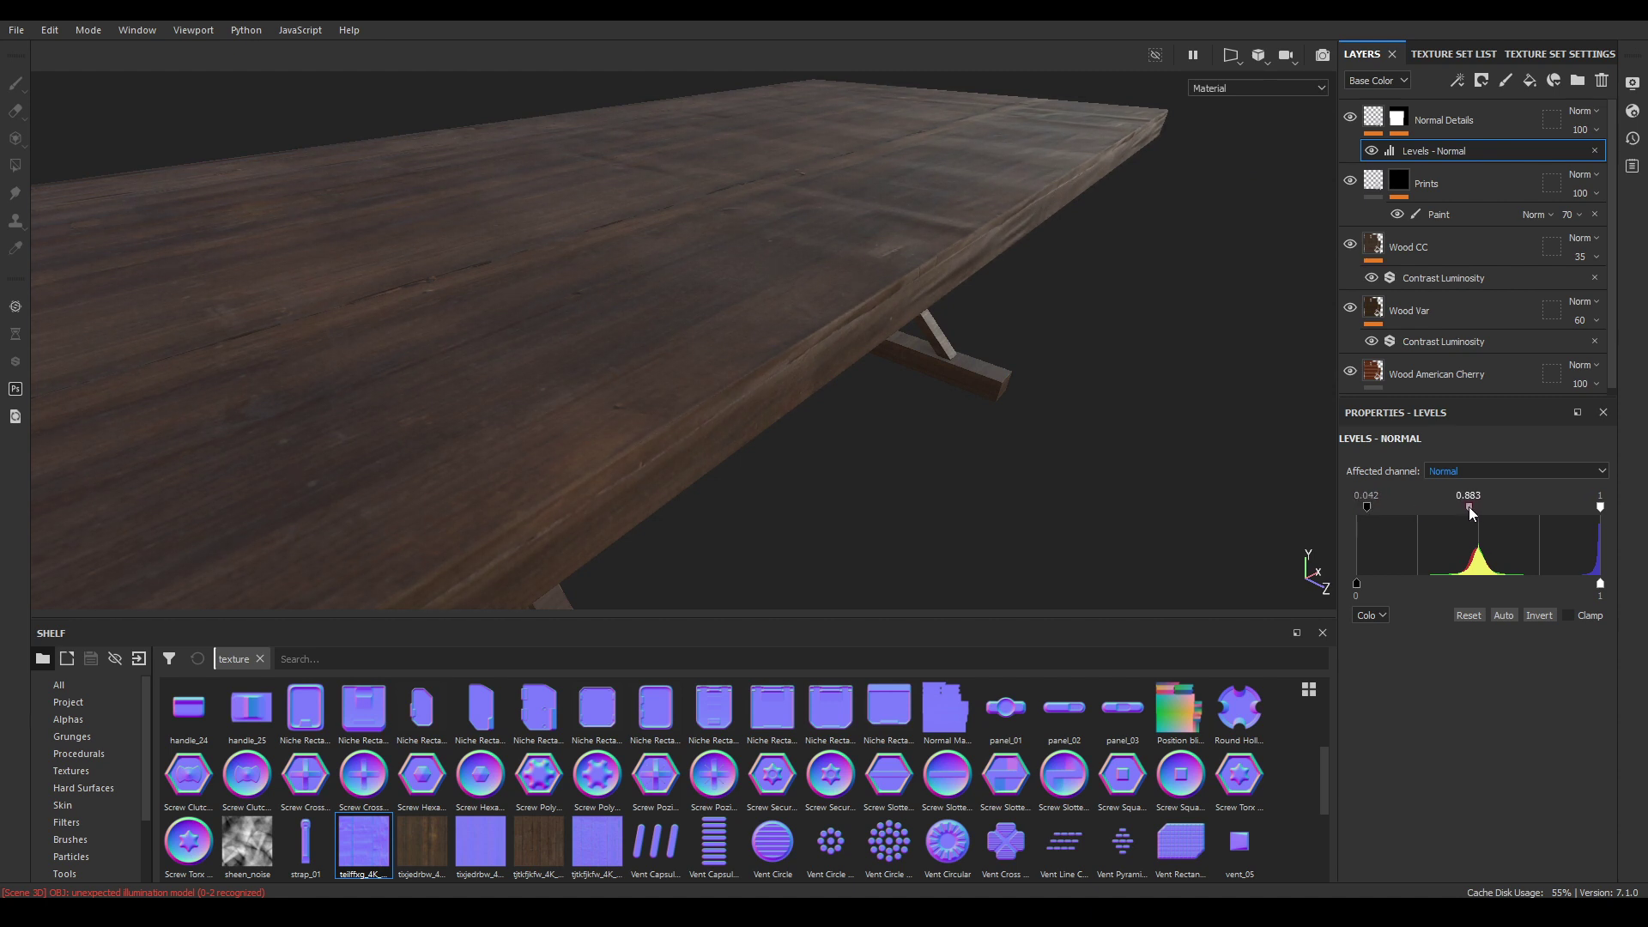
left_click_drag(595, 394, 997, 263, "alt")
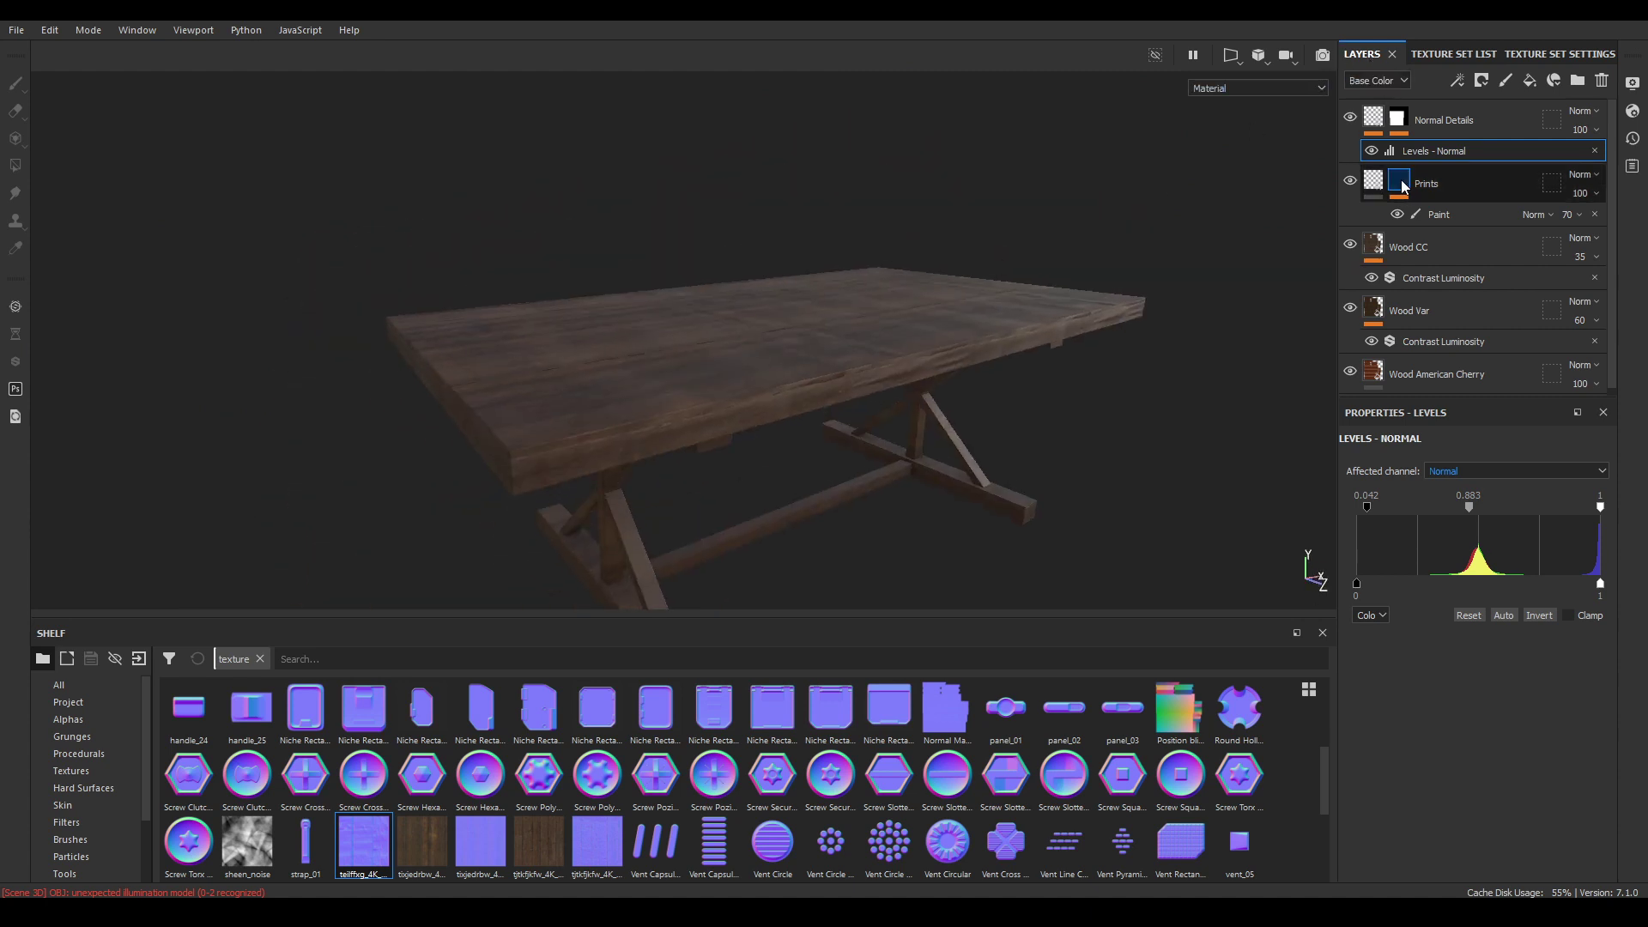
Add a fill layer above Normal Details and turn off its metallic, normal and height channels
scroll(587, 833, "down", 3)
scroll(812, 802, "up", 3)
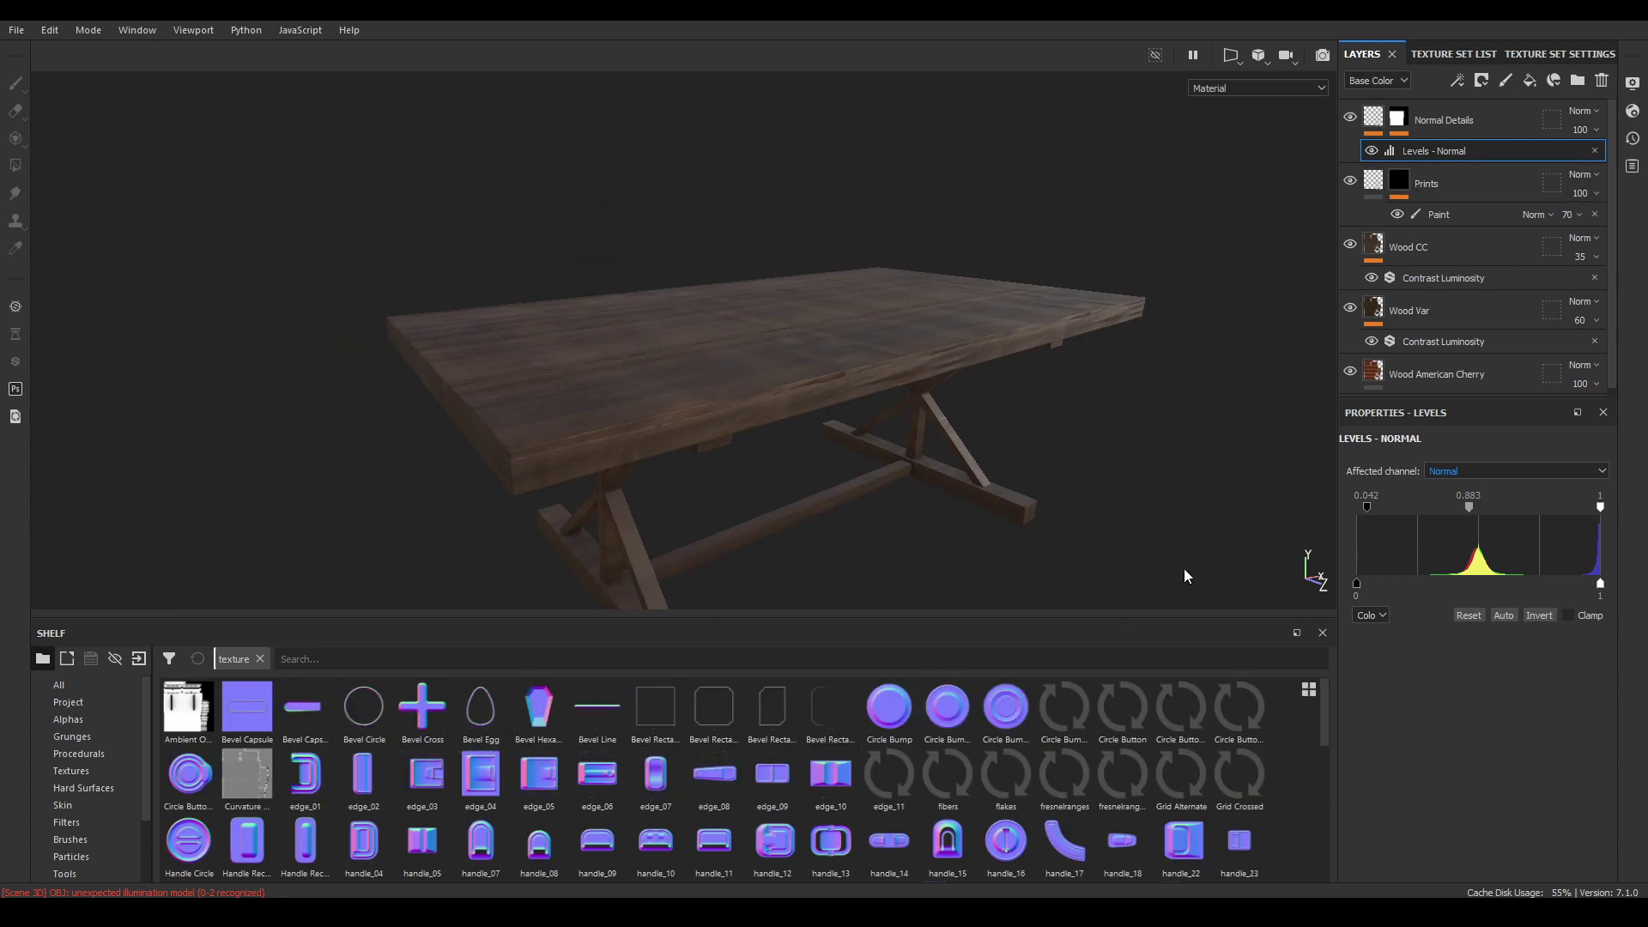
left_click(1506, 118)
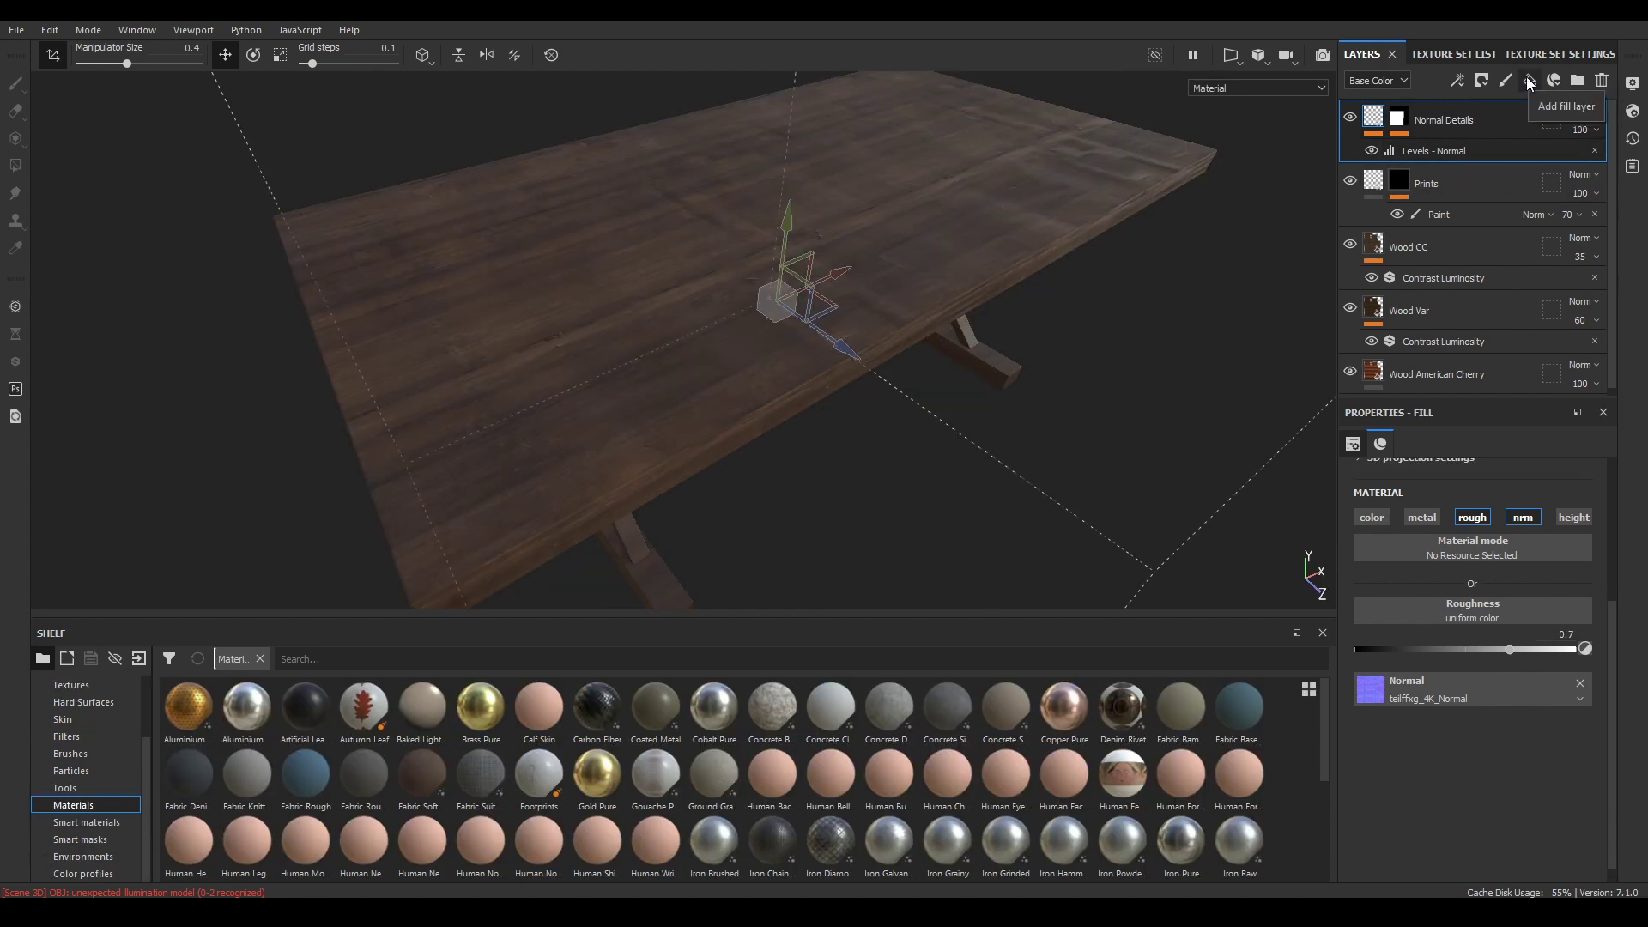
left_click(1529, 81)
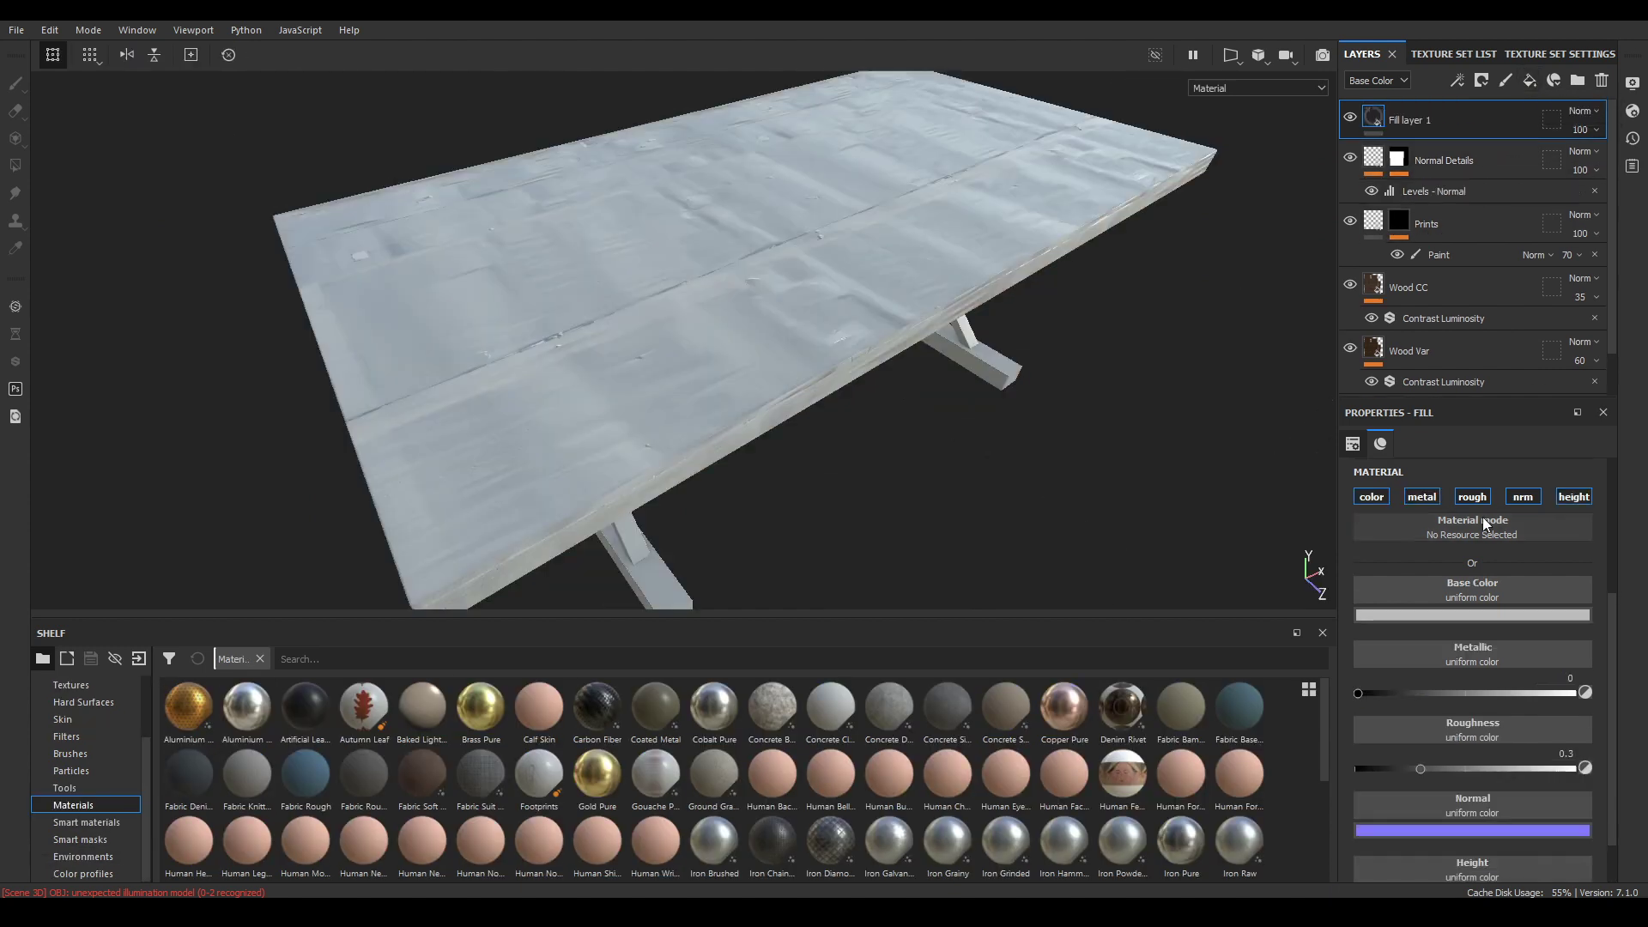
left_click(1422, 497)
left_click(1523, 497)
left_click(1573, 497)
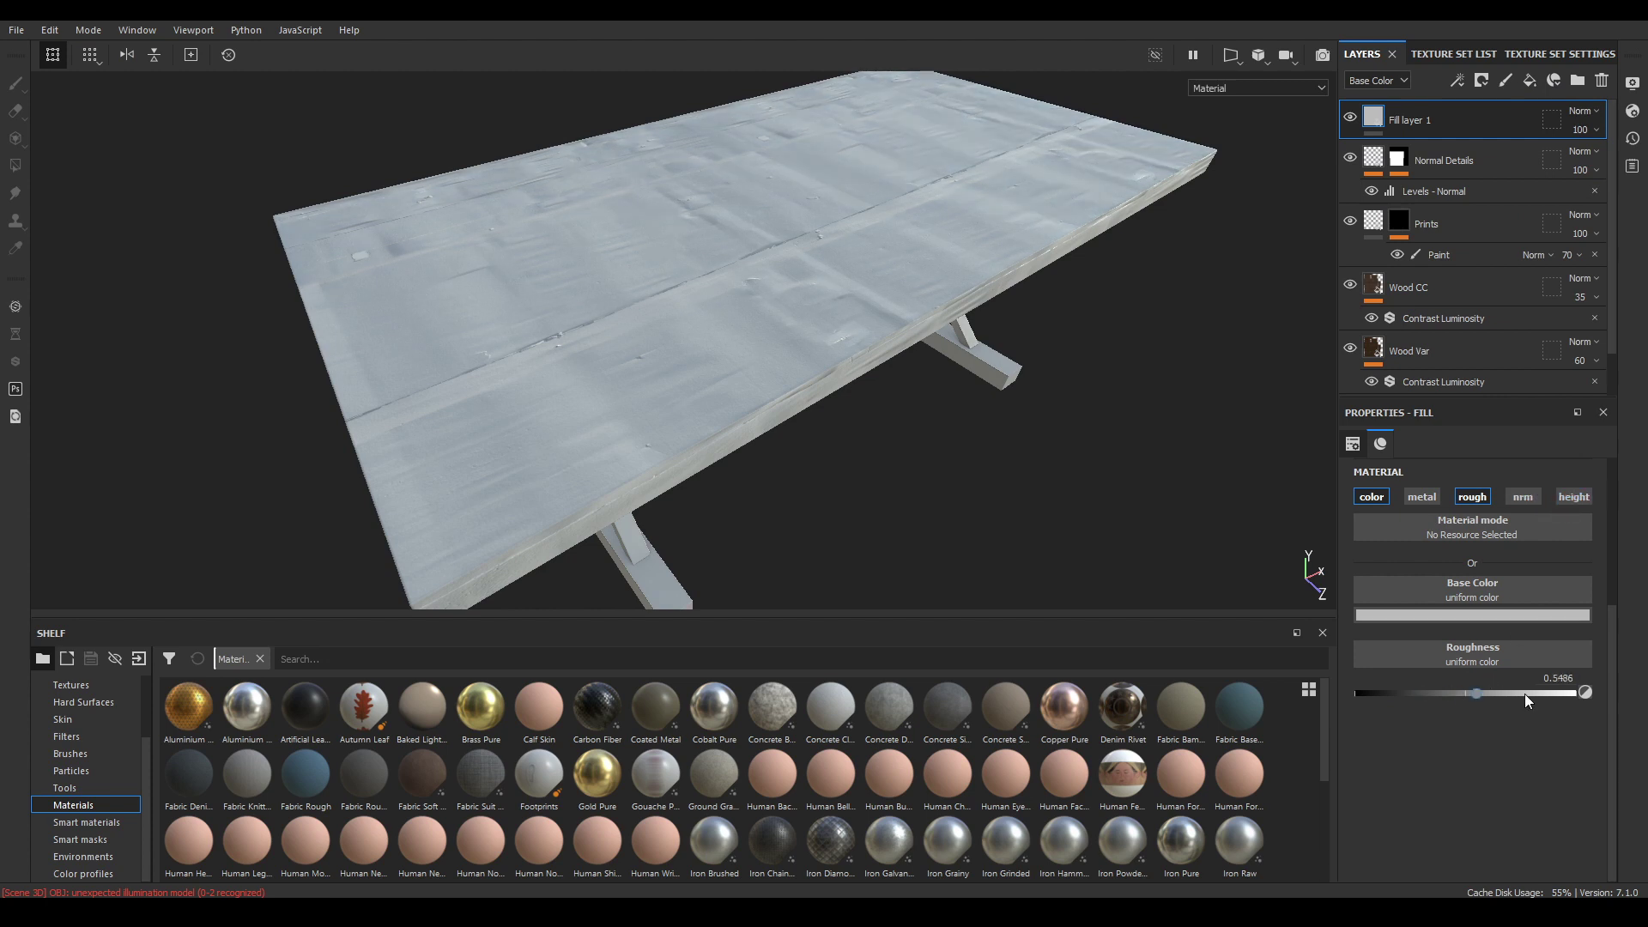
Set the new fill's roughness to 1 and its base color to a muted tan (R 0.264, G 0.221, B 0.129)
left_click(1528, 614)
left_click(1591, 642)
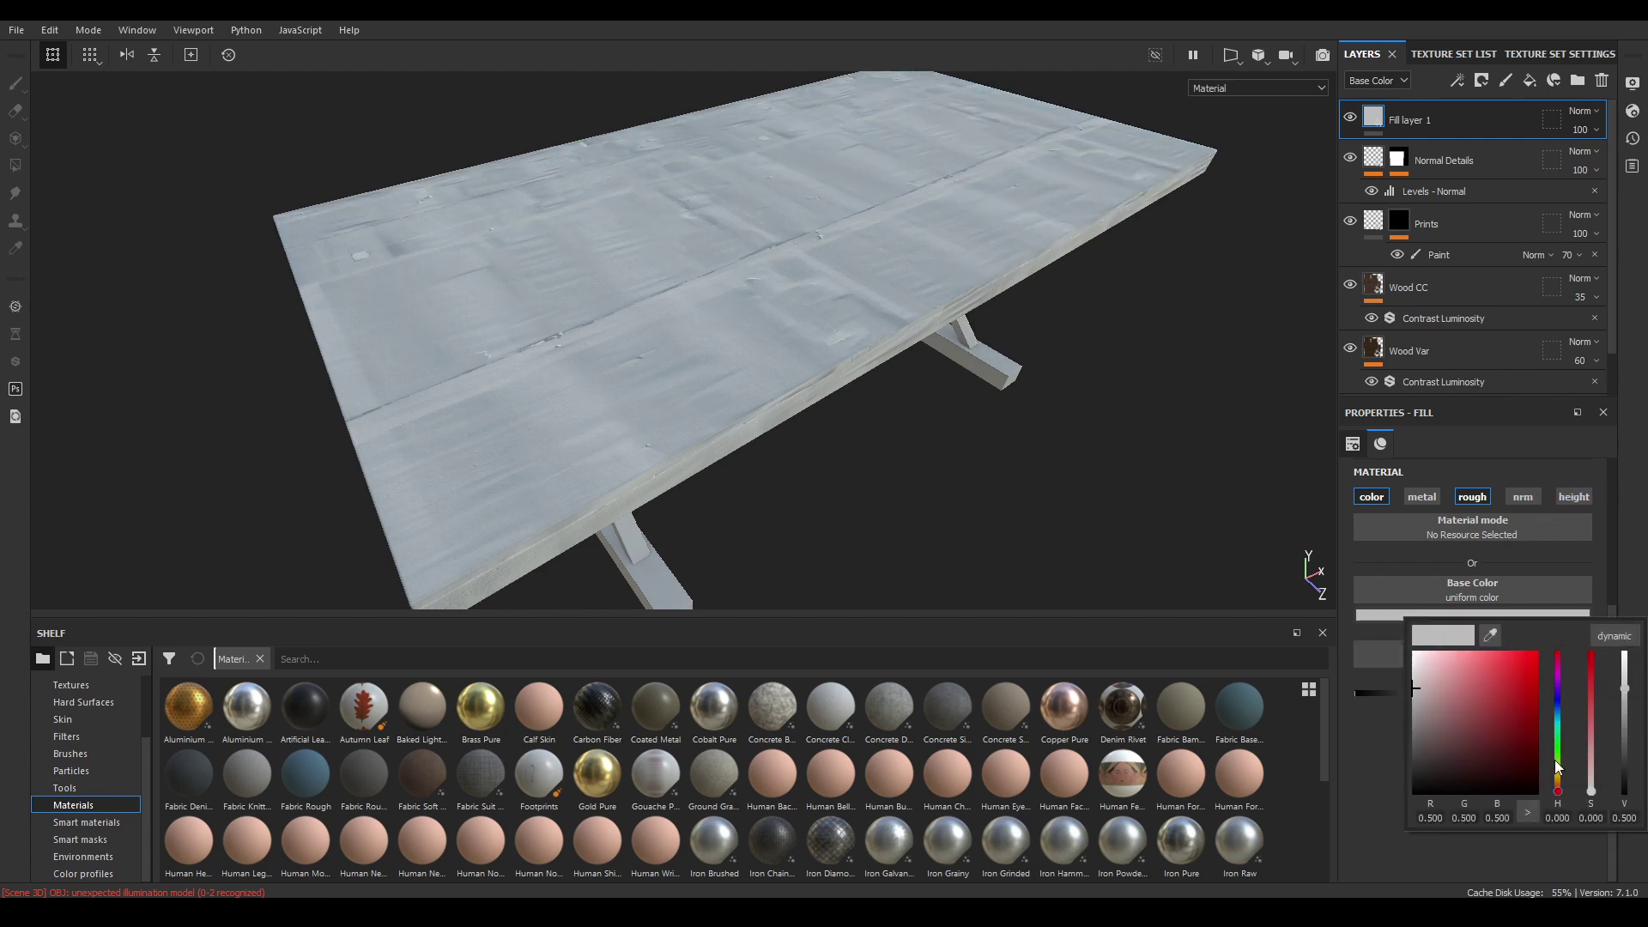
mouse_move(1562, 769)
left_mouse_down()
mouse_move(1558, 752)
mouse_move(1558, 779)
left_mouse_up()
left_click_drag(1476, 690, 1448, 721)
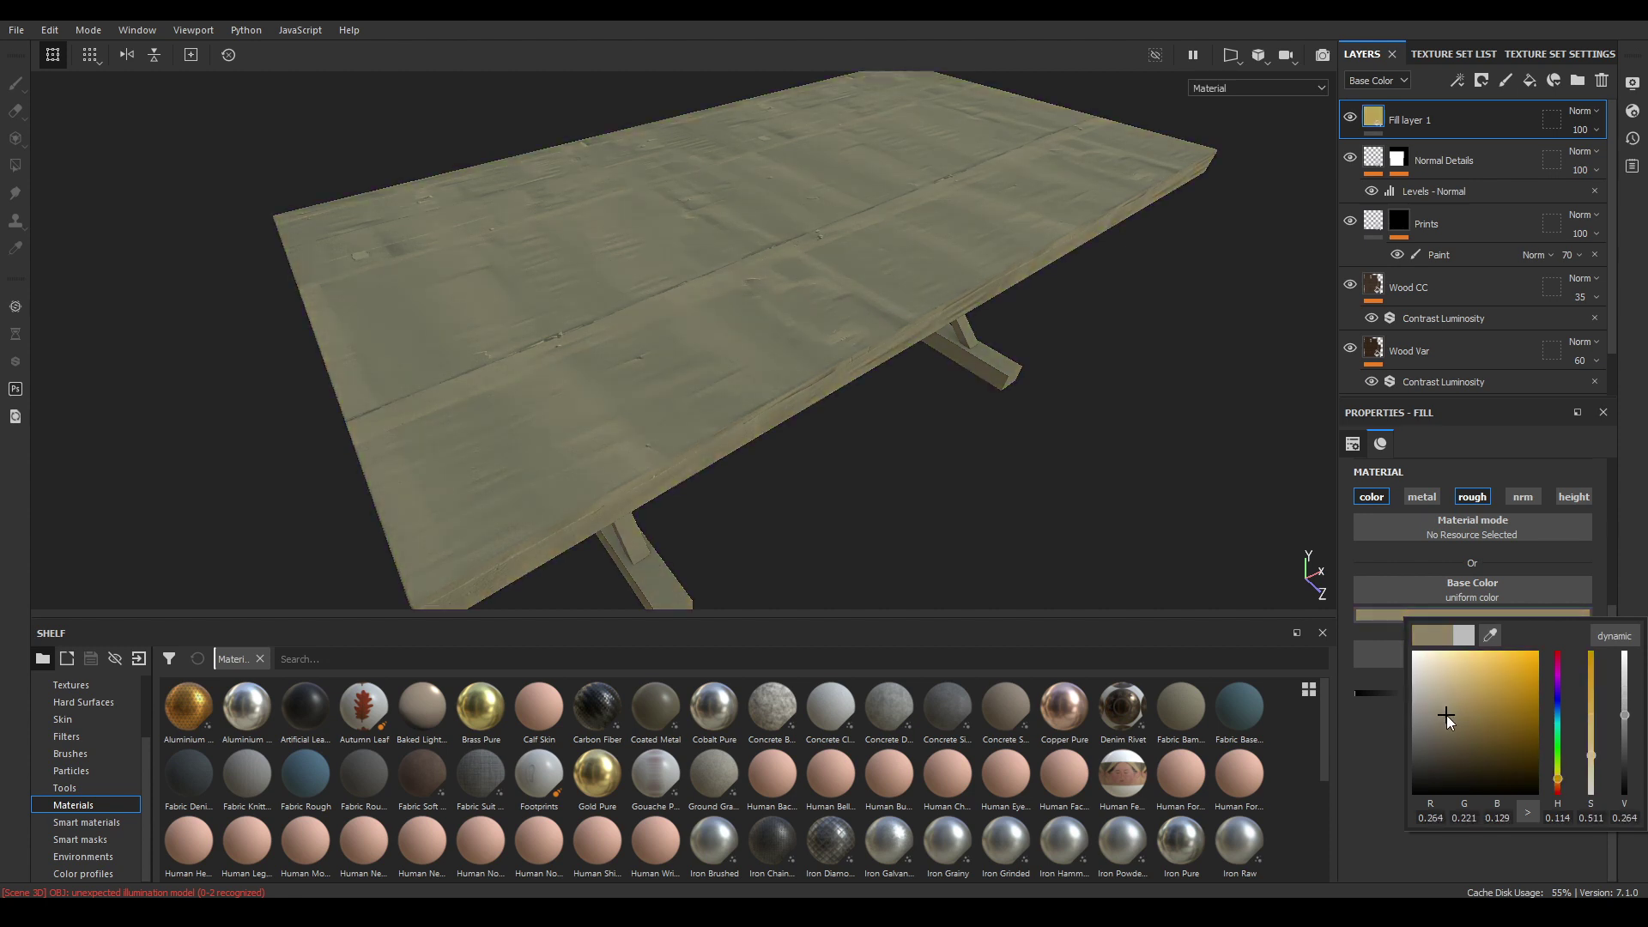
Apply the Dirt Cavities smart mask to the tan fill layer
left_click(92, 842)
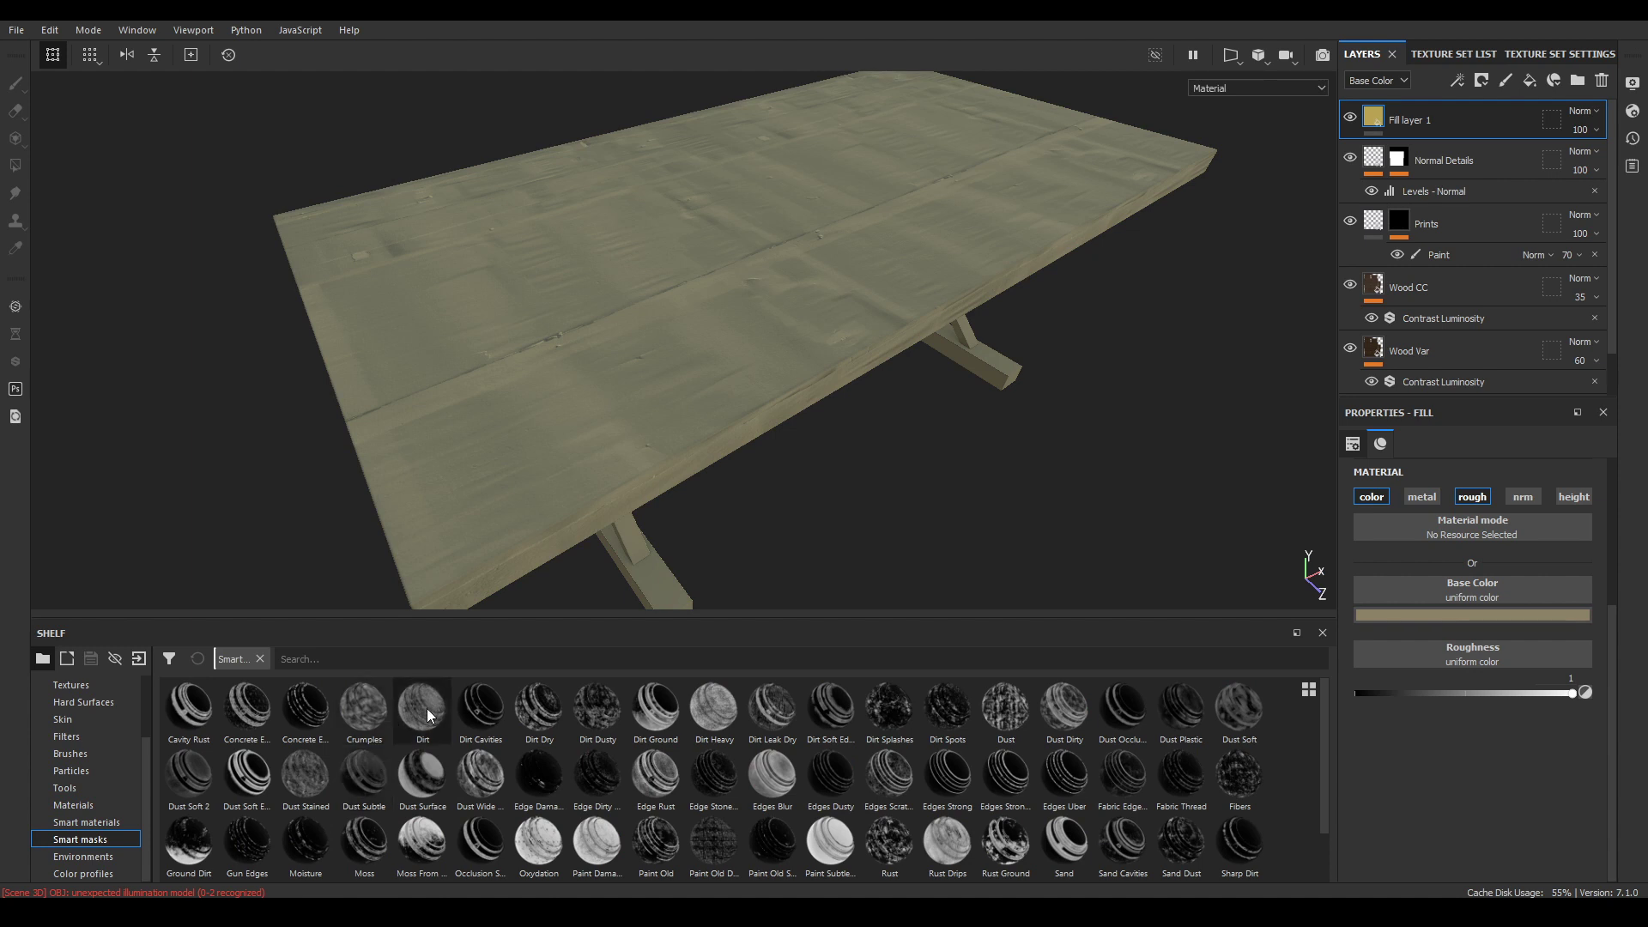
left_click(494, 720)
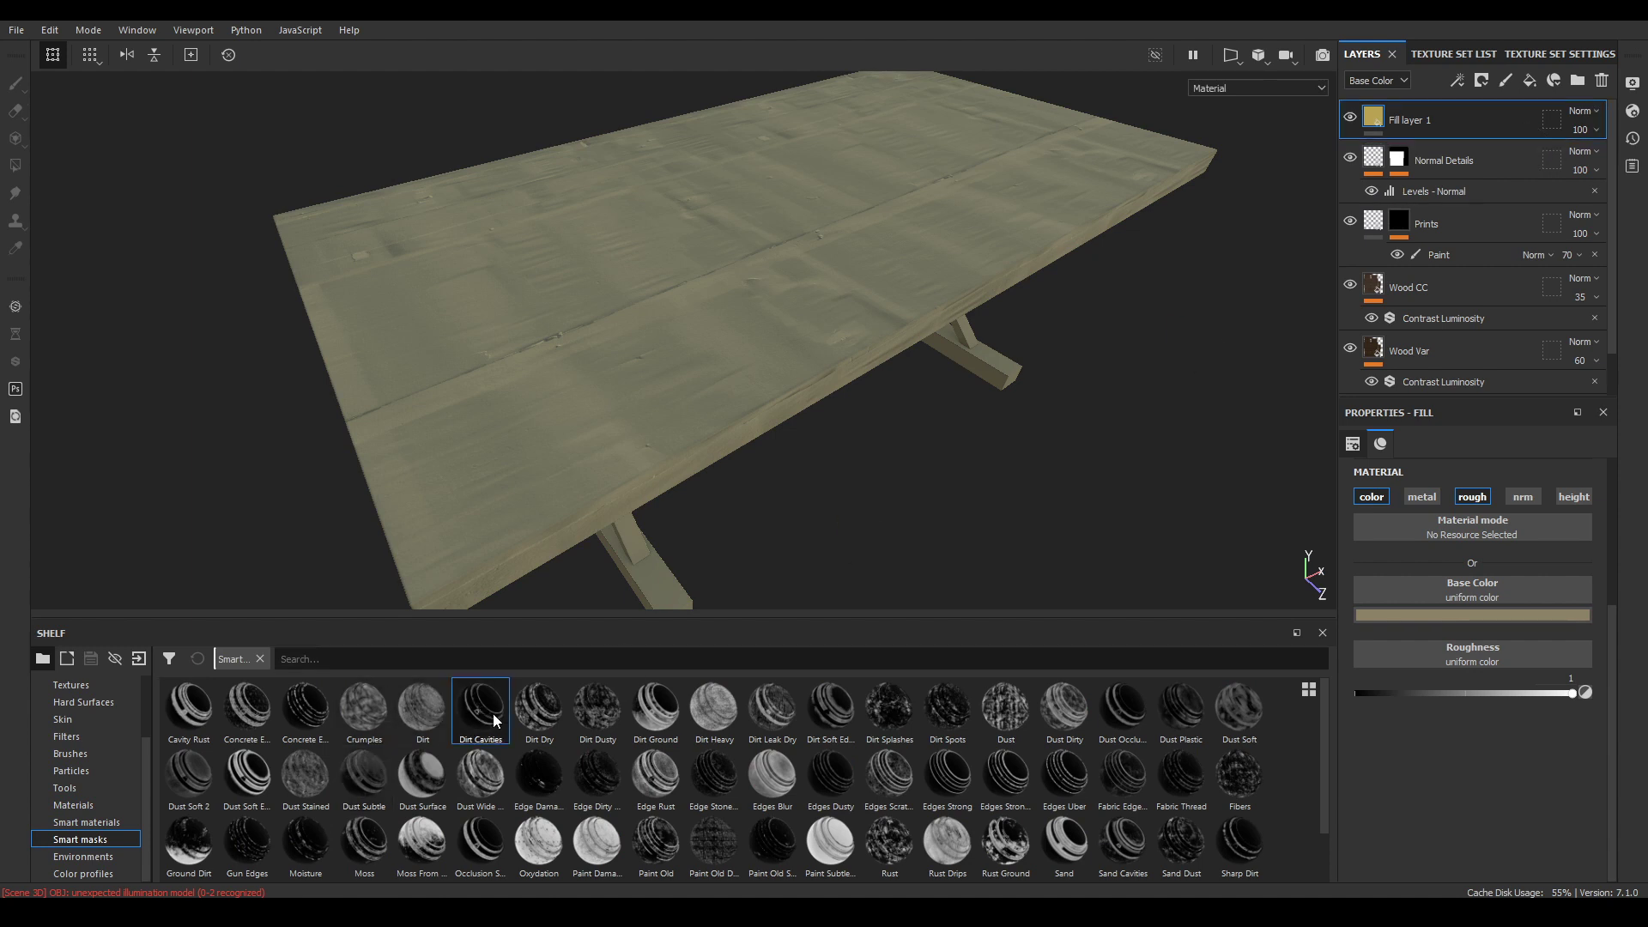
mouse_move(494, 719)
left_mouse_down()
mouse_move(1450, 105)
mouse_move(1454, 124)
left_mouse_up()
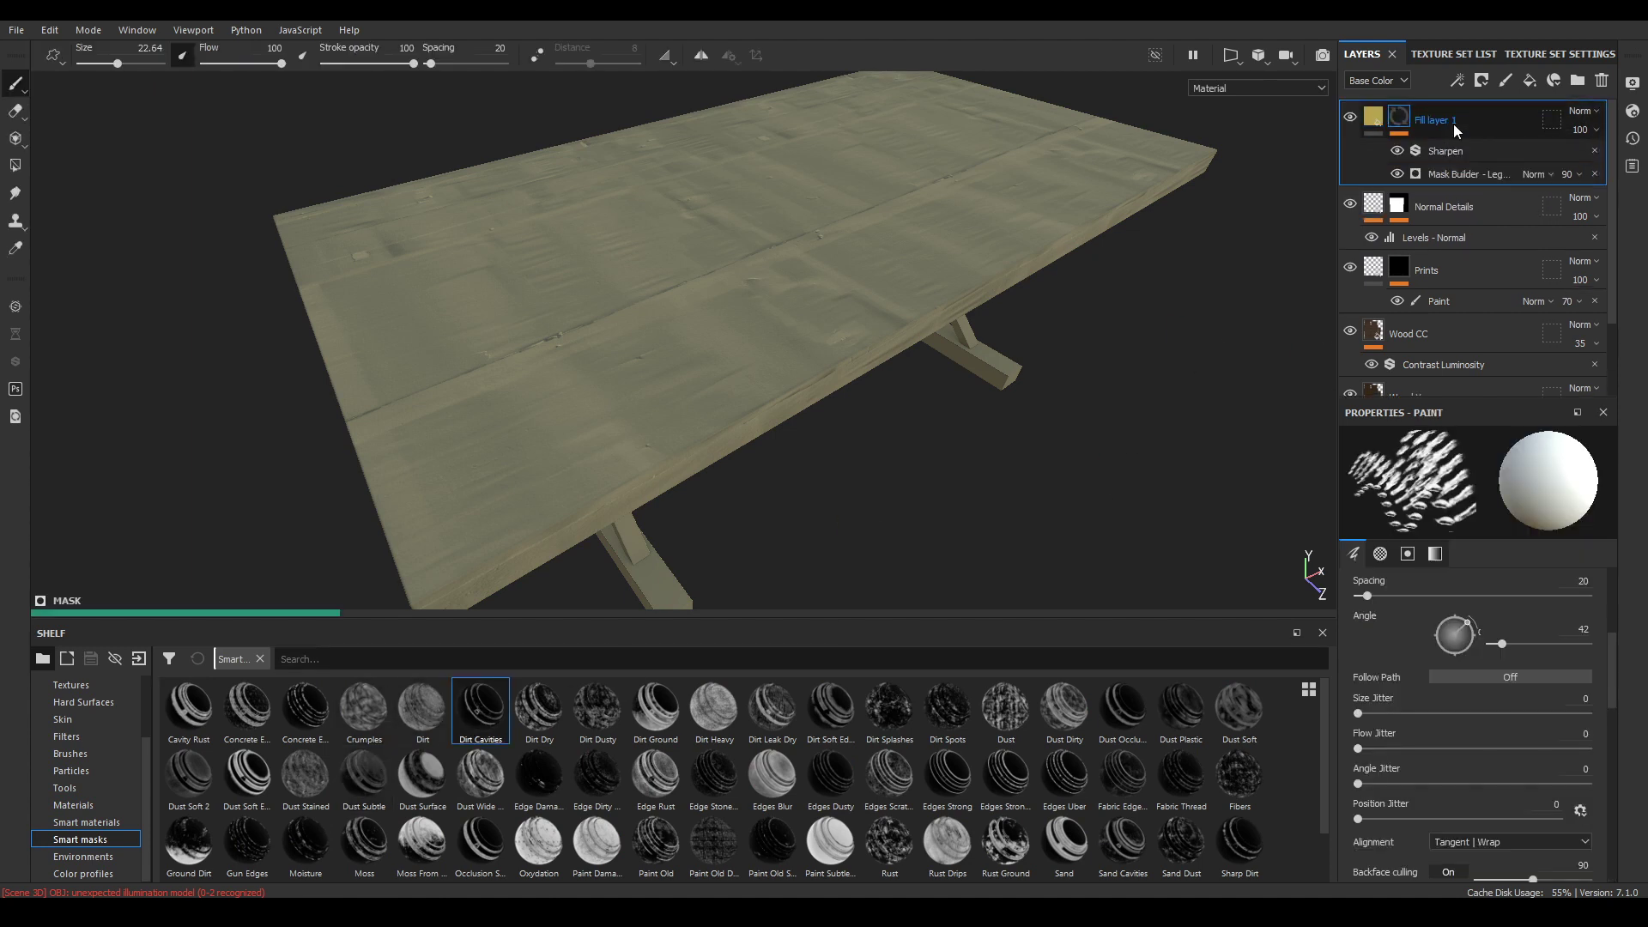
left_click_drag(815, 365, 704, 317, "alt")
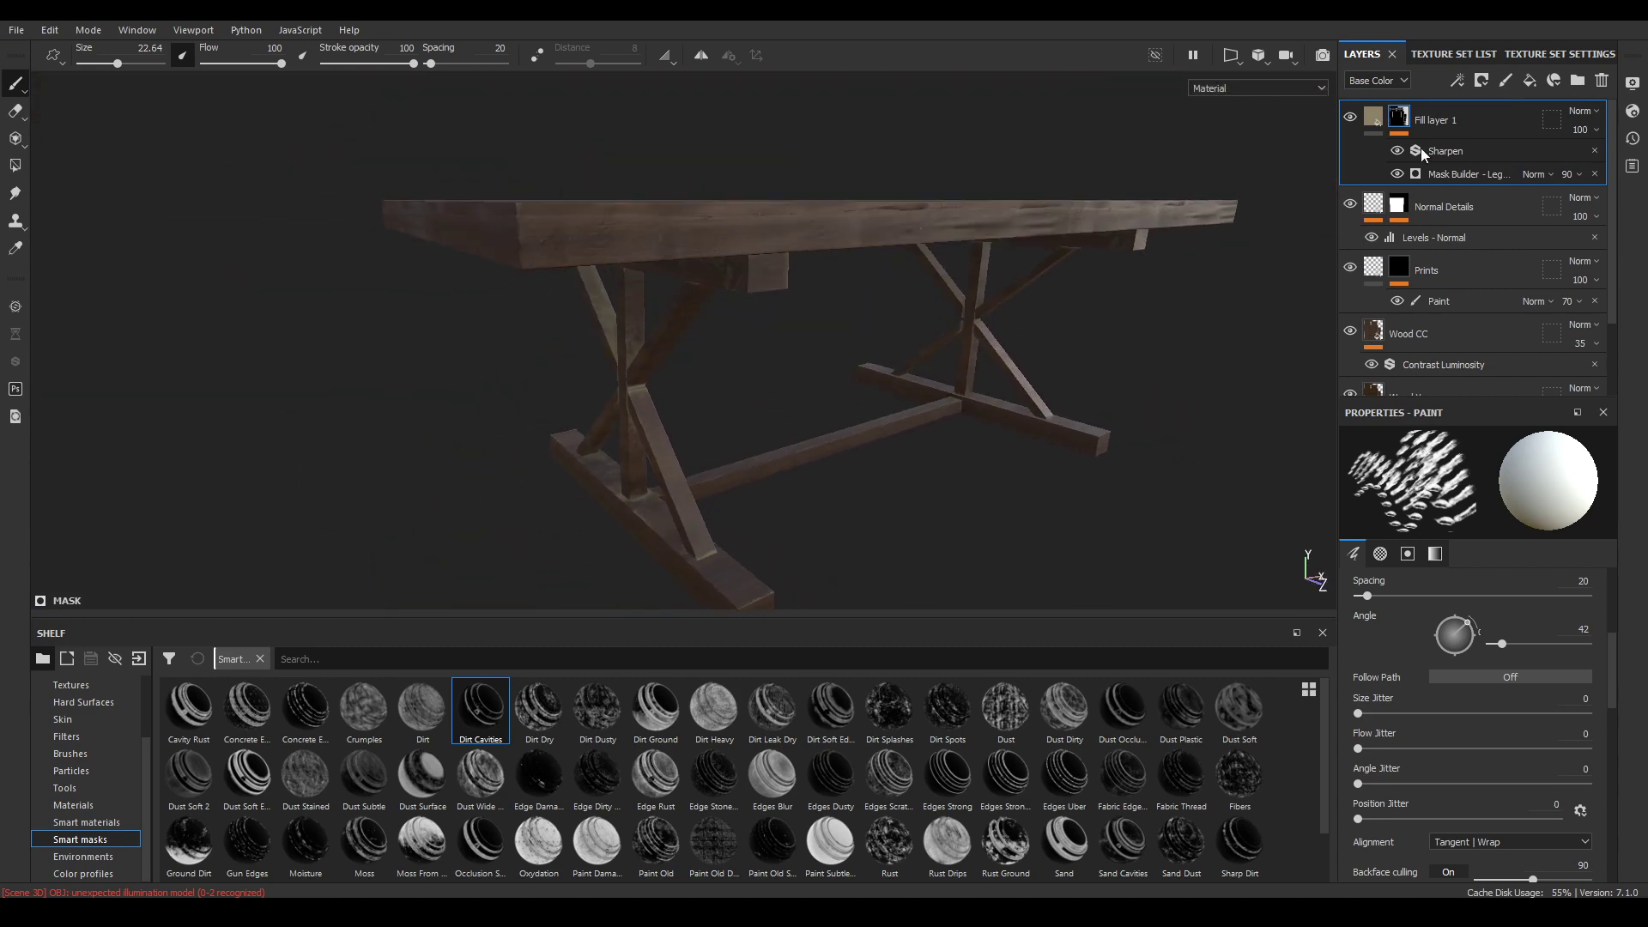
Change the masked tan fill's projection to Tri-planar projection
left_click(1373, 117)
scroll(1460, 702, "up", 3)
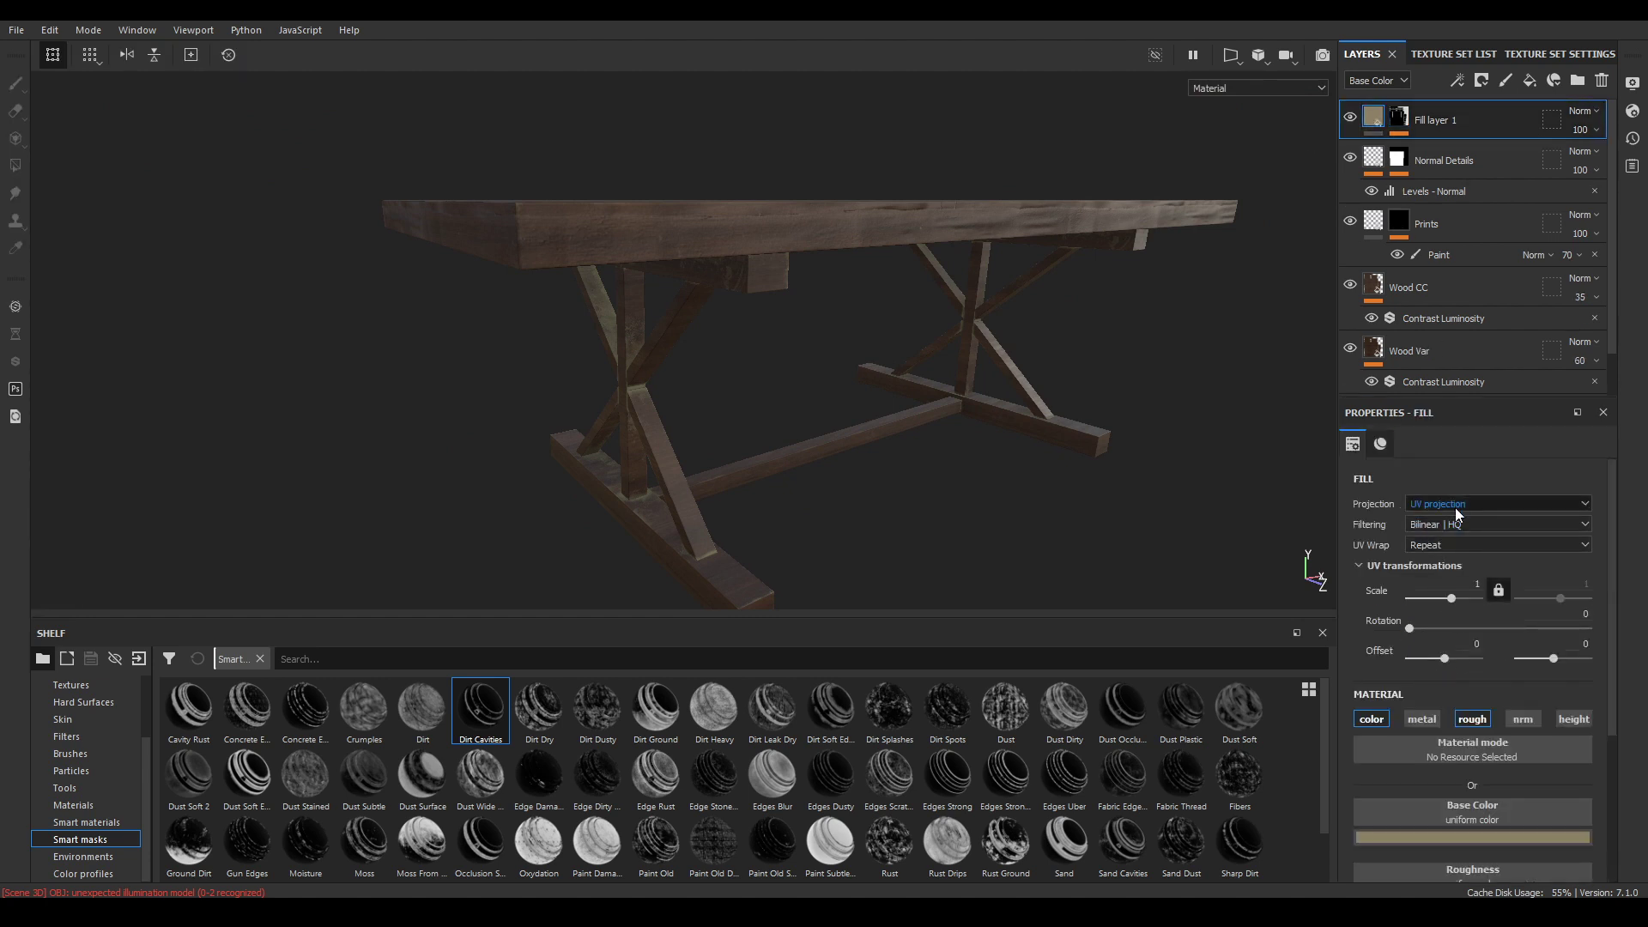
left_click(1457, 505)
left_click(1463, 540)
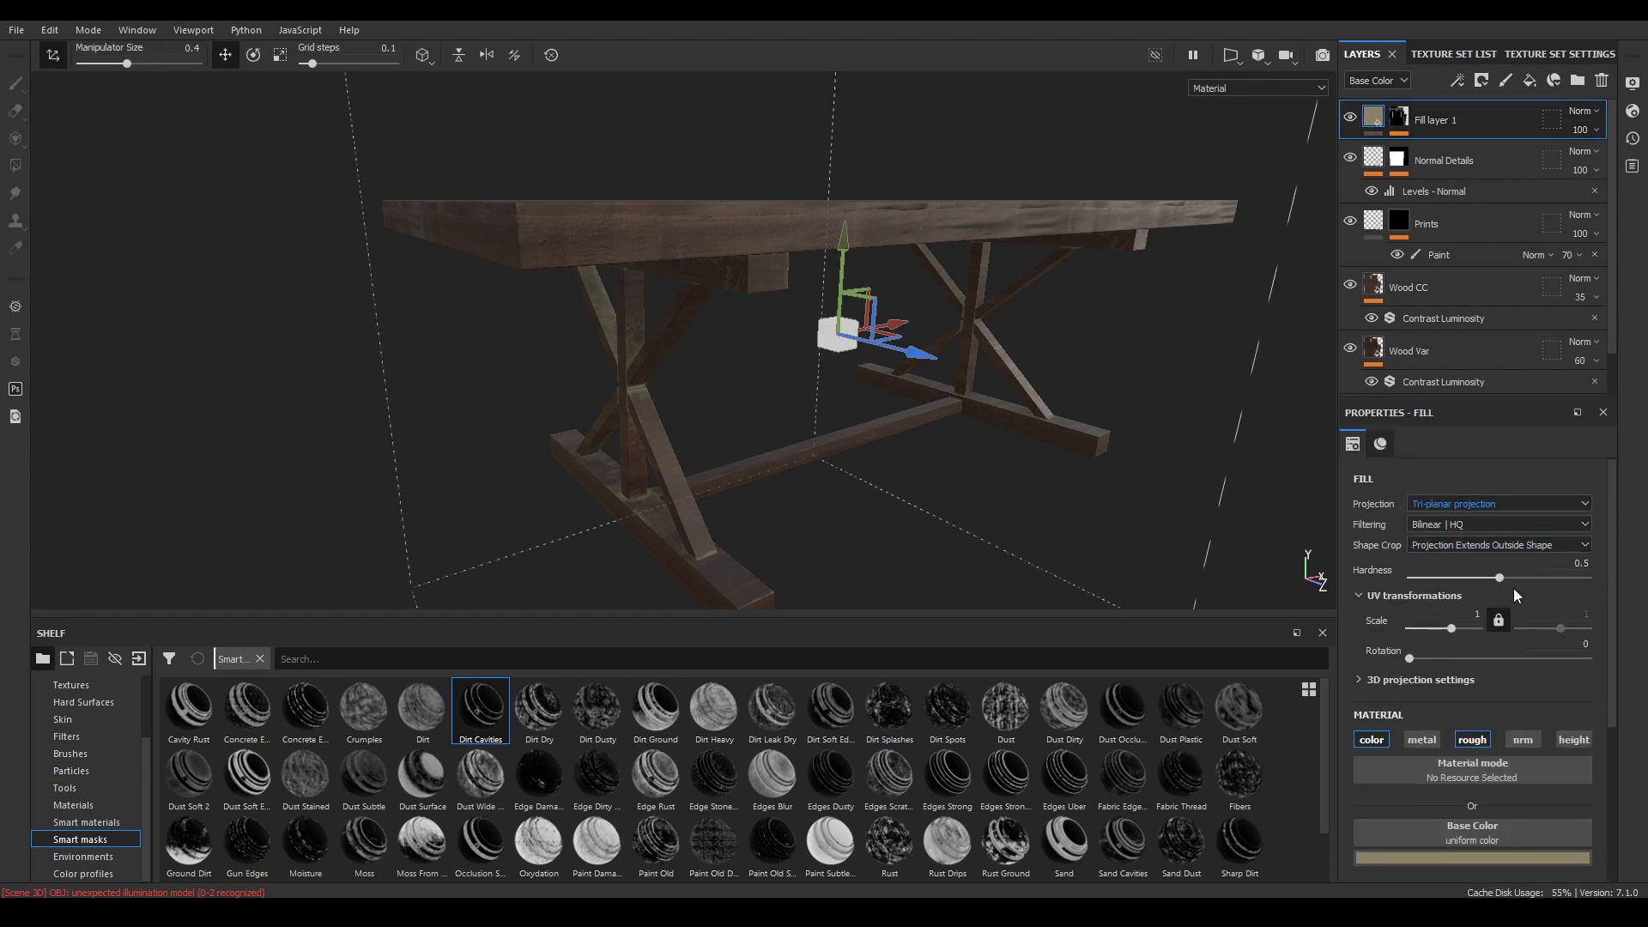
left_click_drag(837, 428, 867, 369, "alt")
Set the dirt mask's Mask Builder generator to Level 0.48 and Contrast 0.37
left_click(1395, 123)
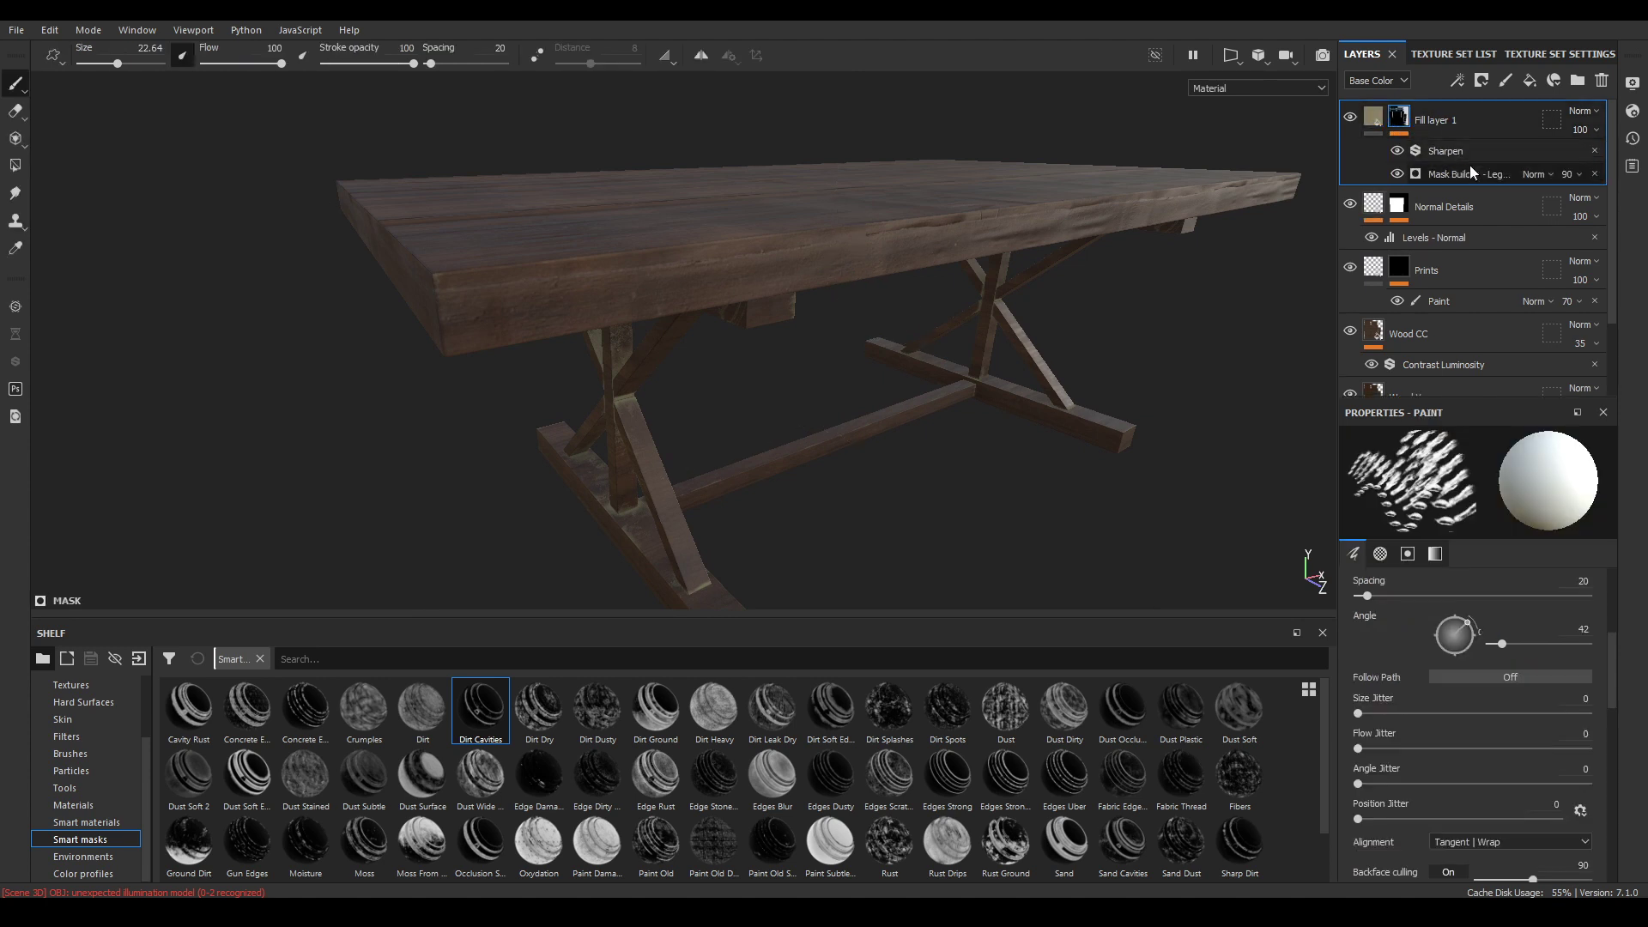
left_click(1464, 171)
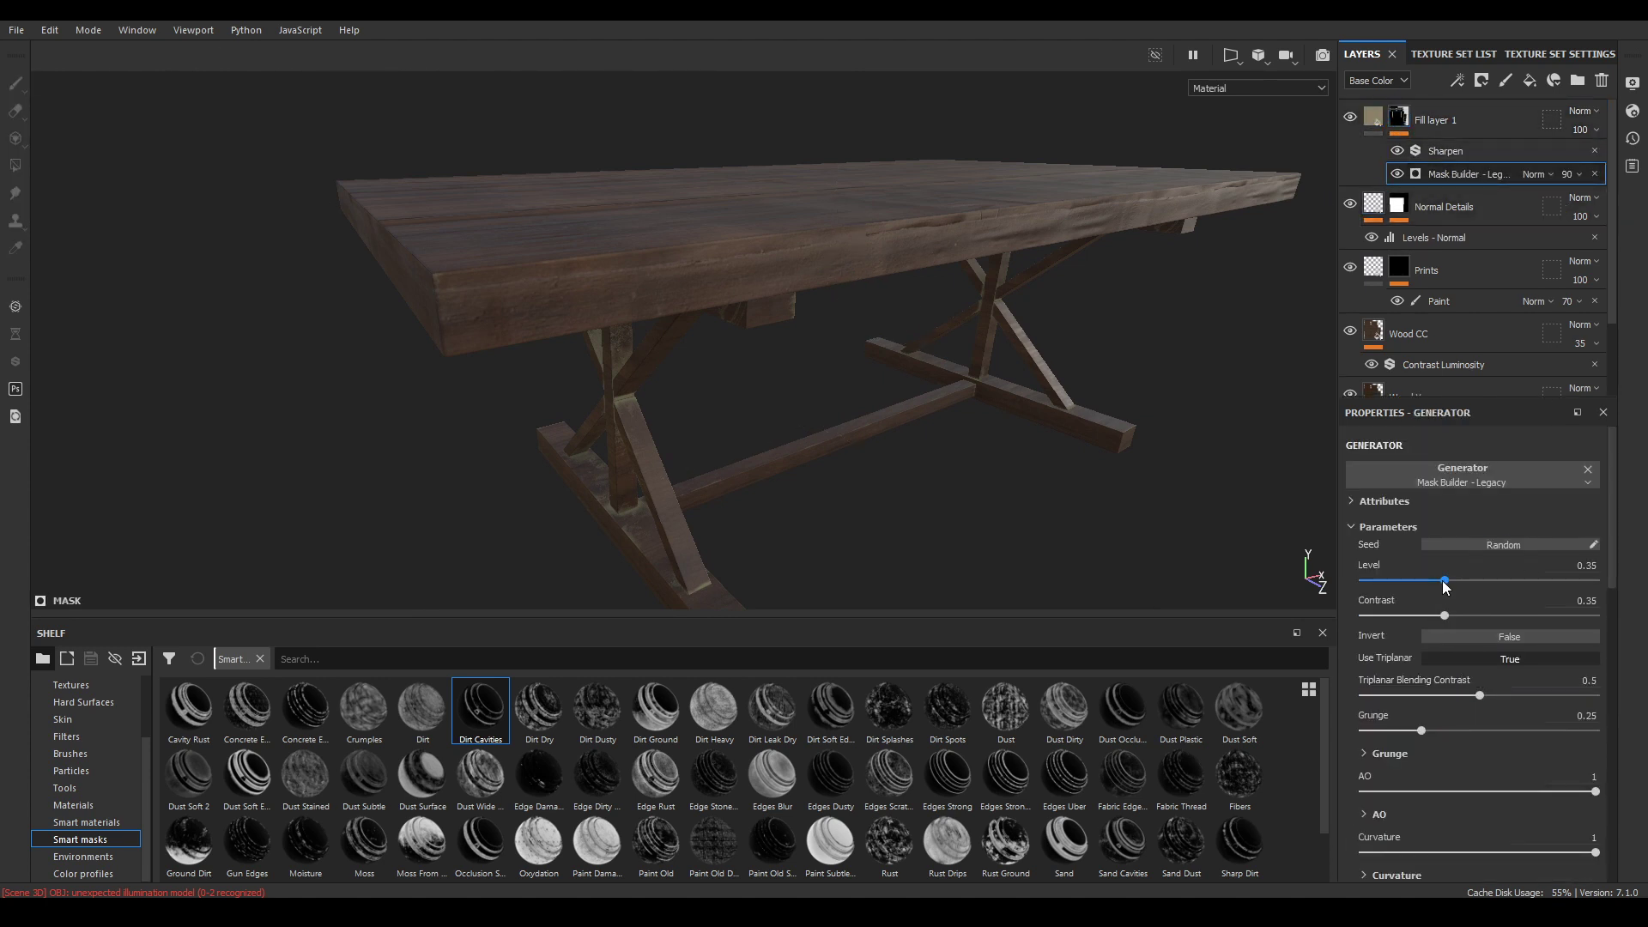
left_click_drag(1444, 582, 1477, 583)
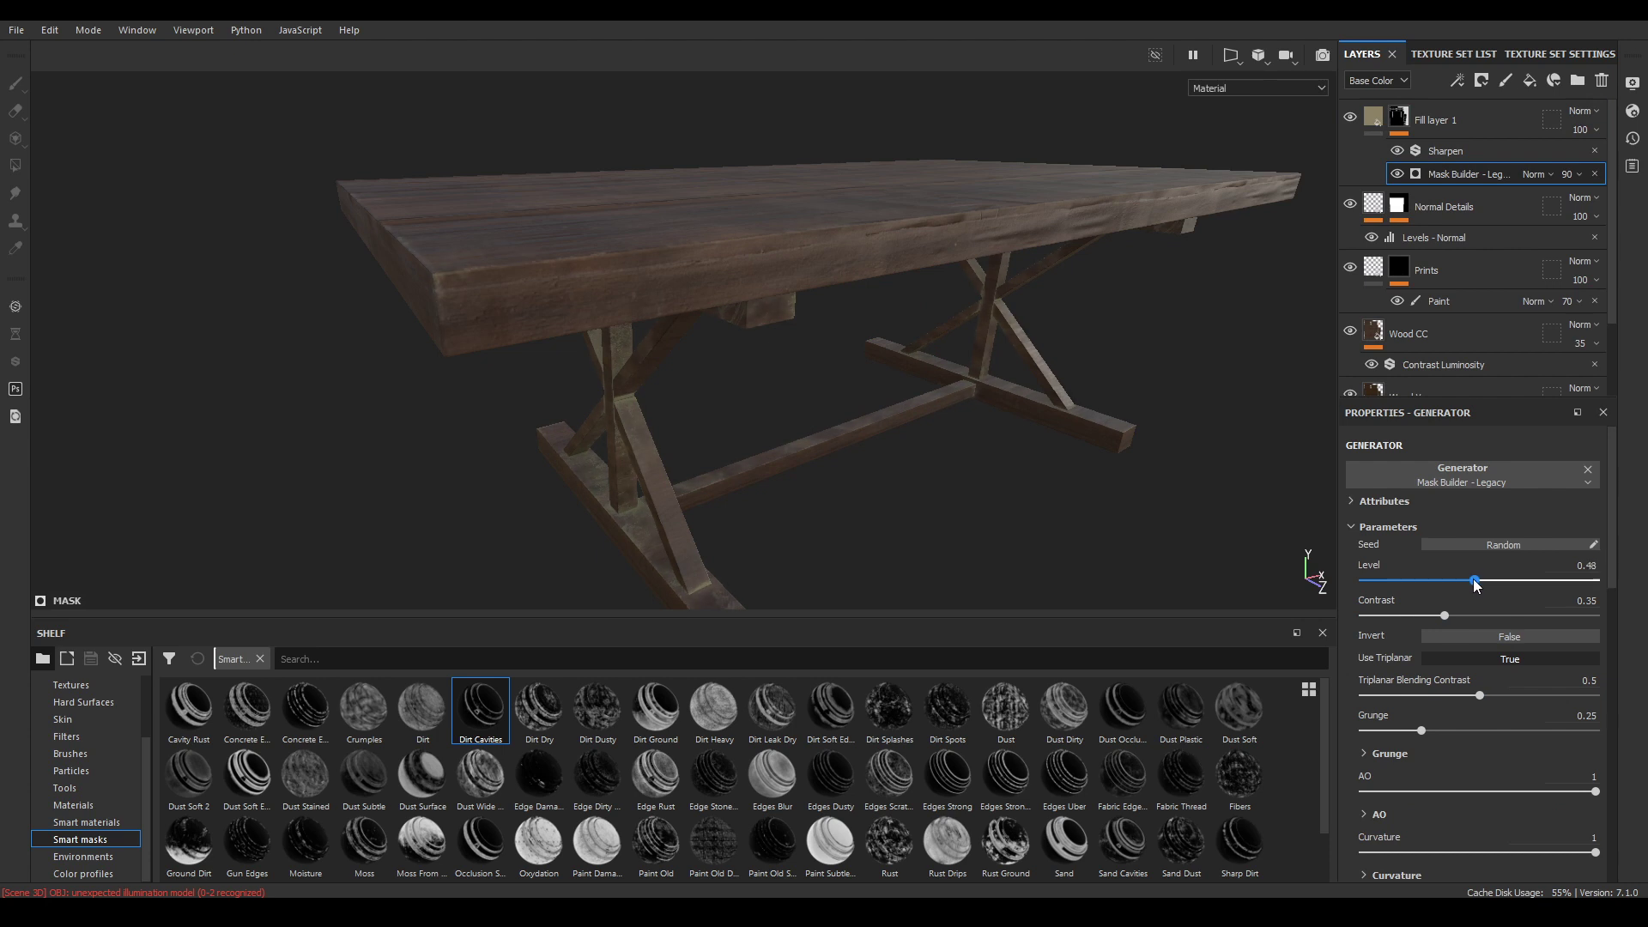
left_click_drag(1077, 434, 1228, 442, "alt")
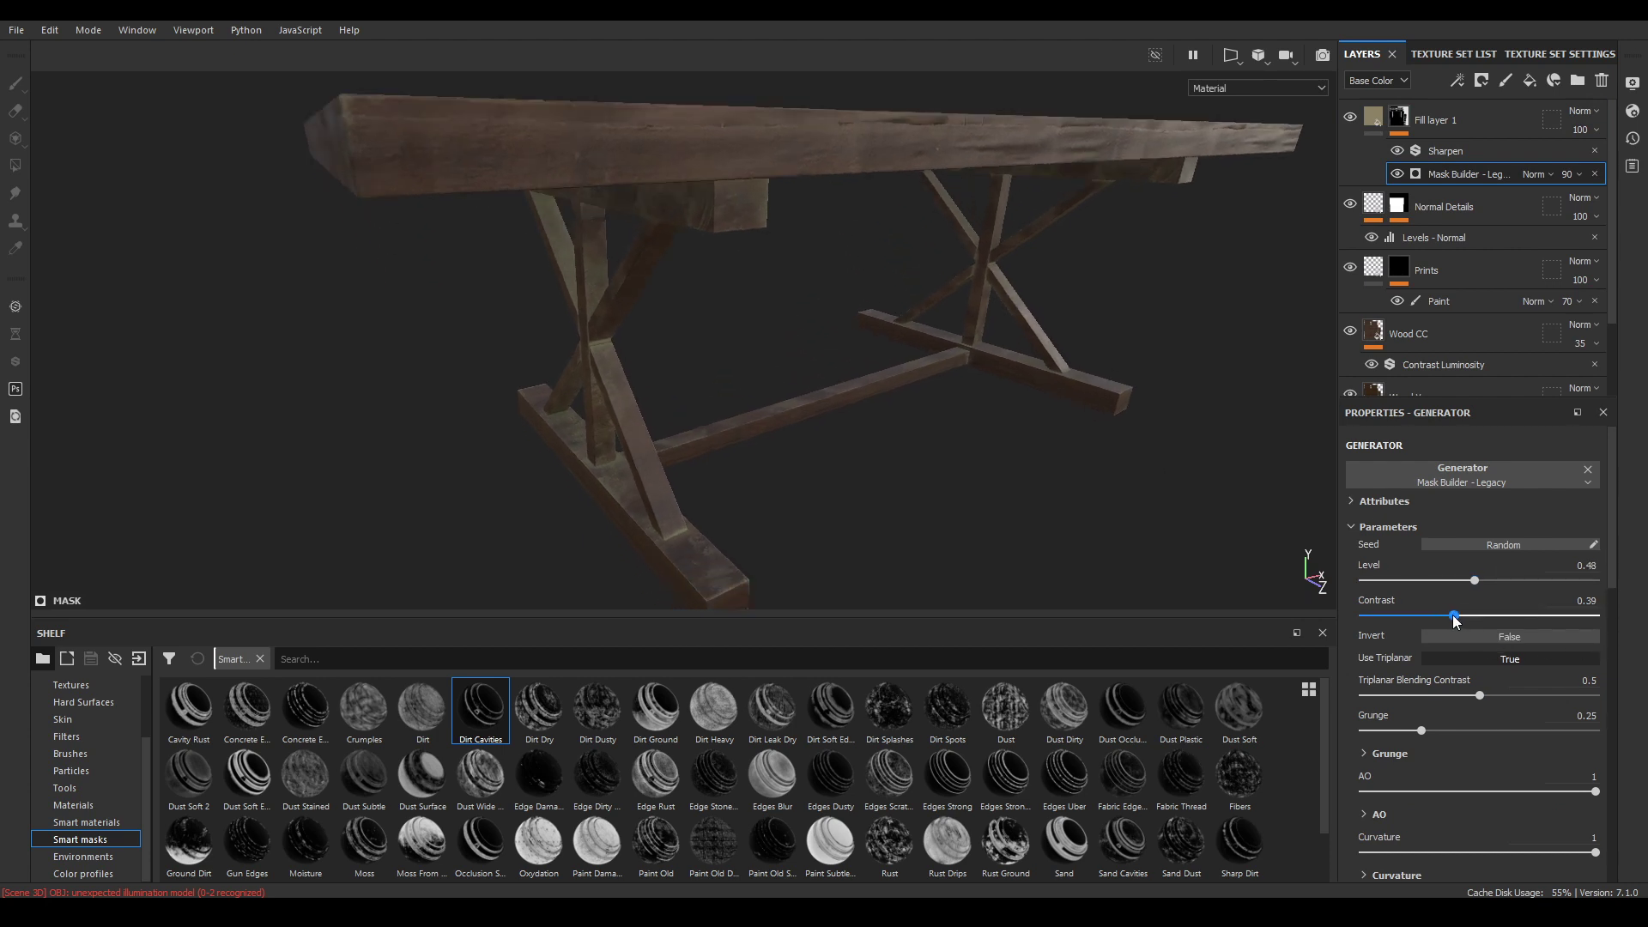
left_click_drag(723, 365, 758, 380, "alt")
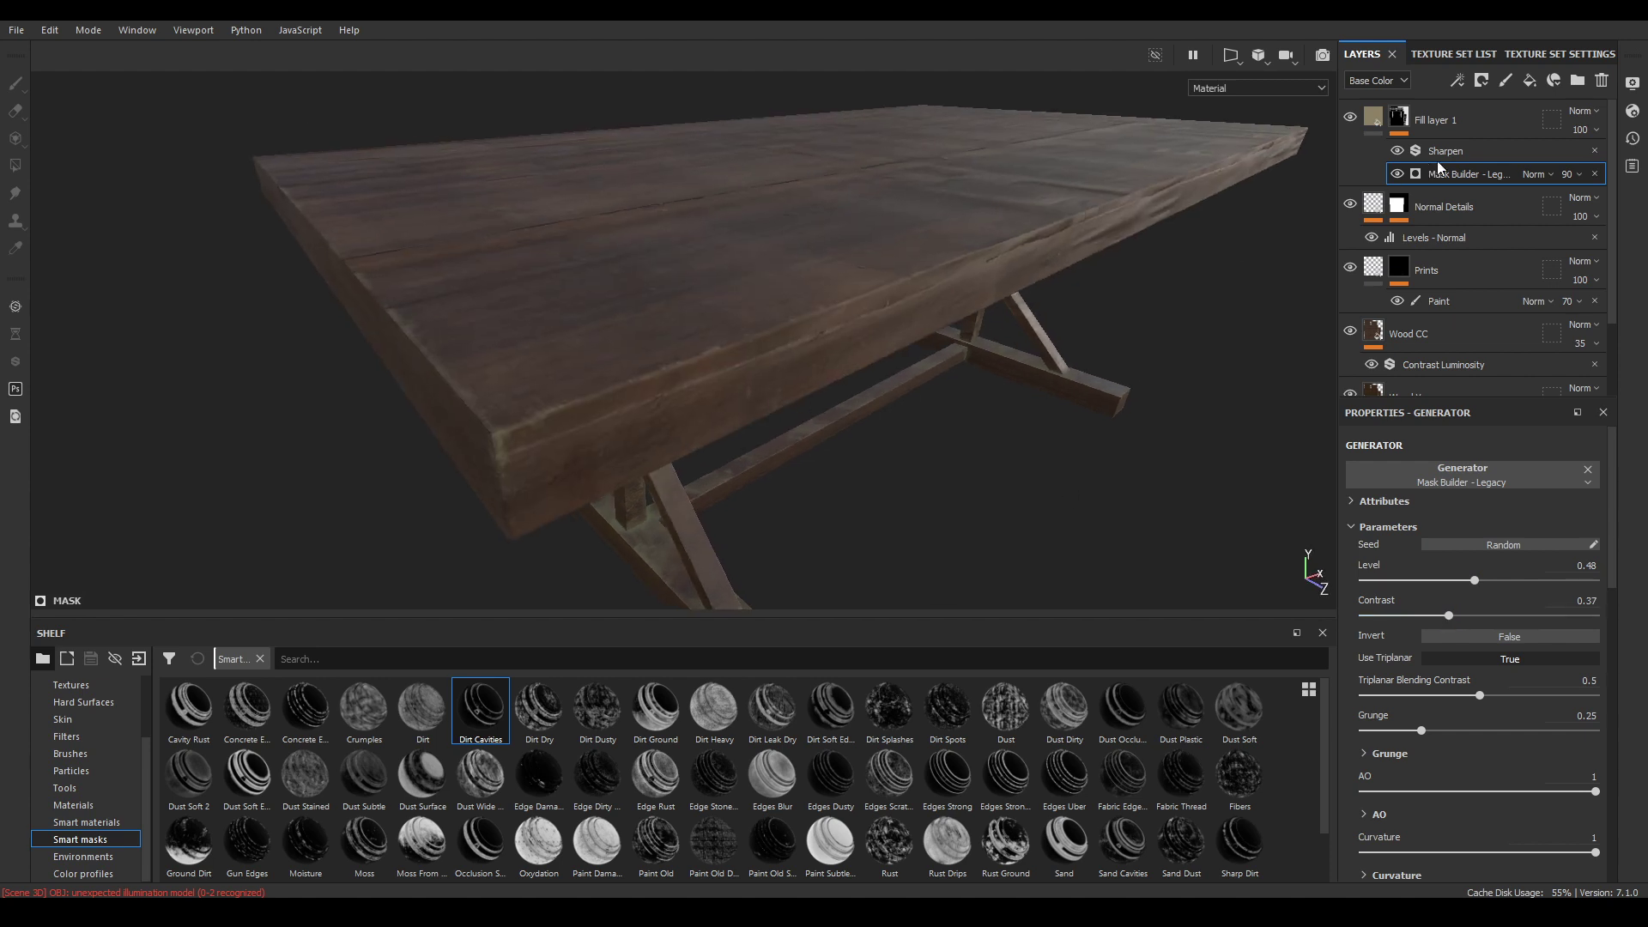
Lower the tan fill layer's opacity to 50
left_click(1590, 137)
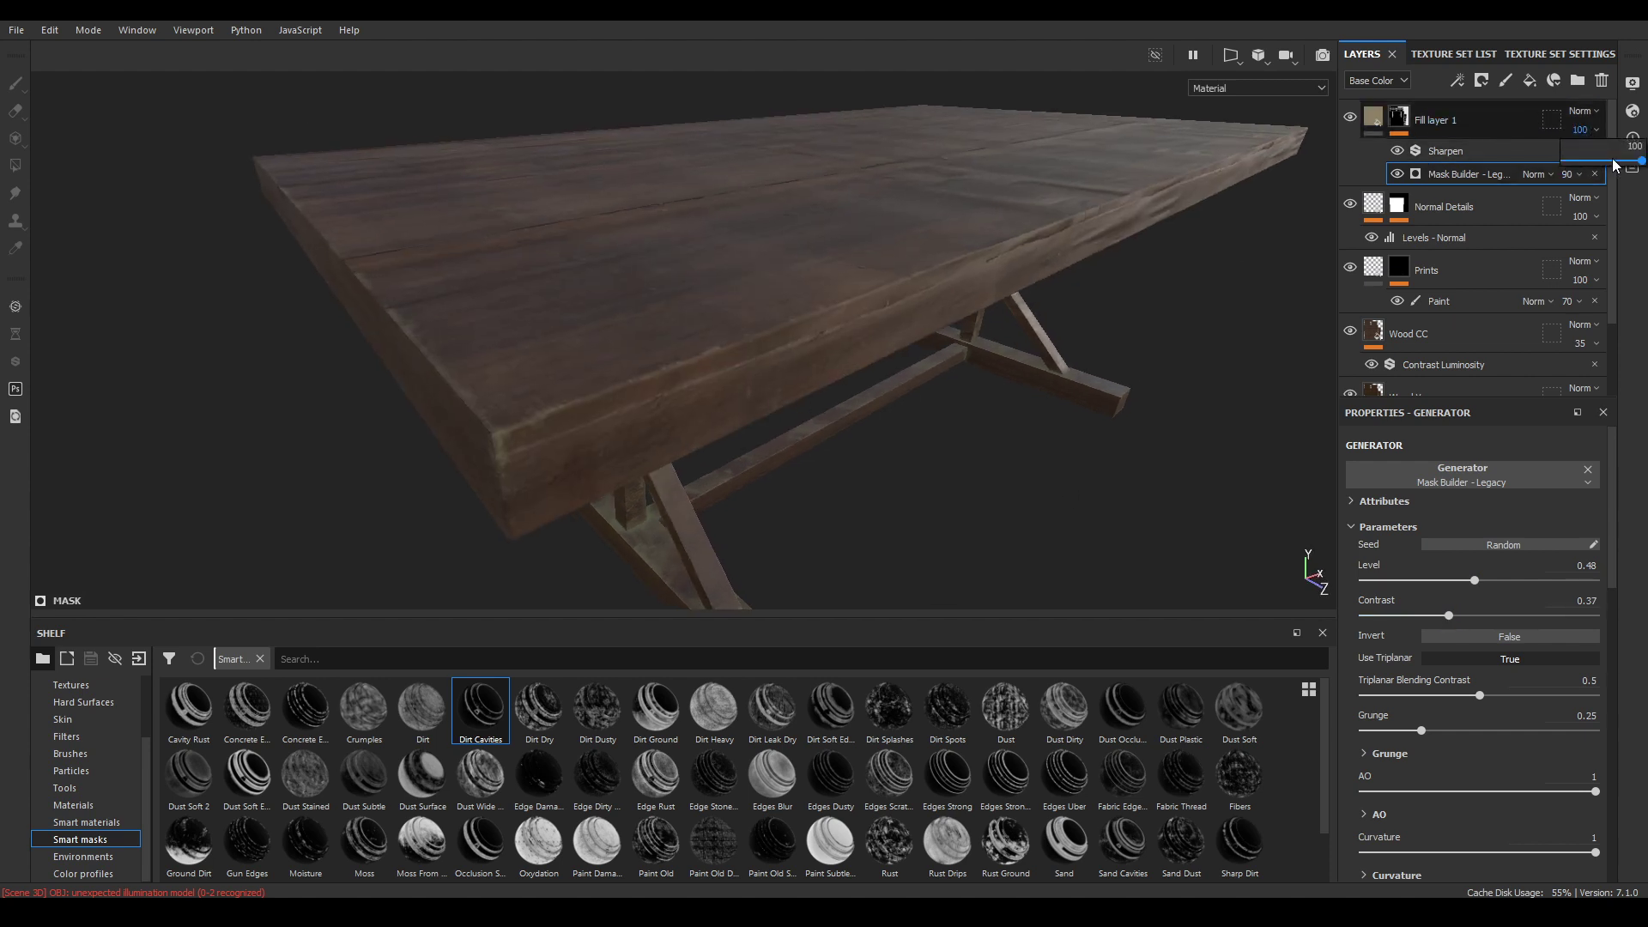
left_click(1615, 164)
left_click_drag(1610, 163, 1614, 163)
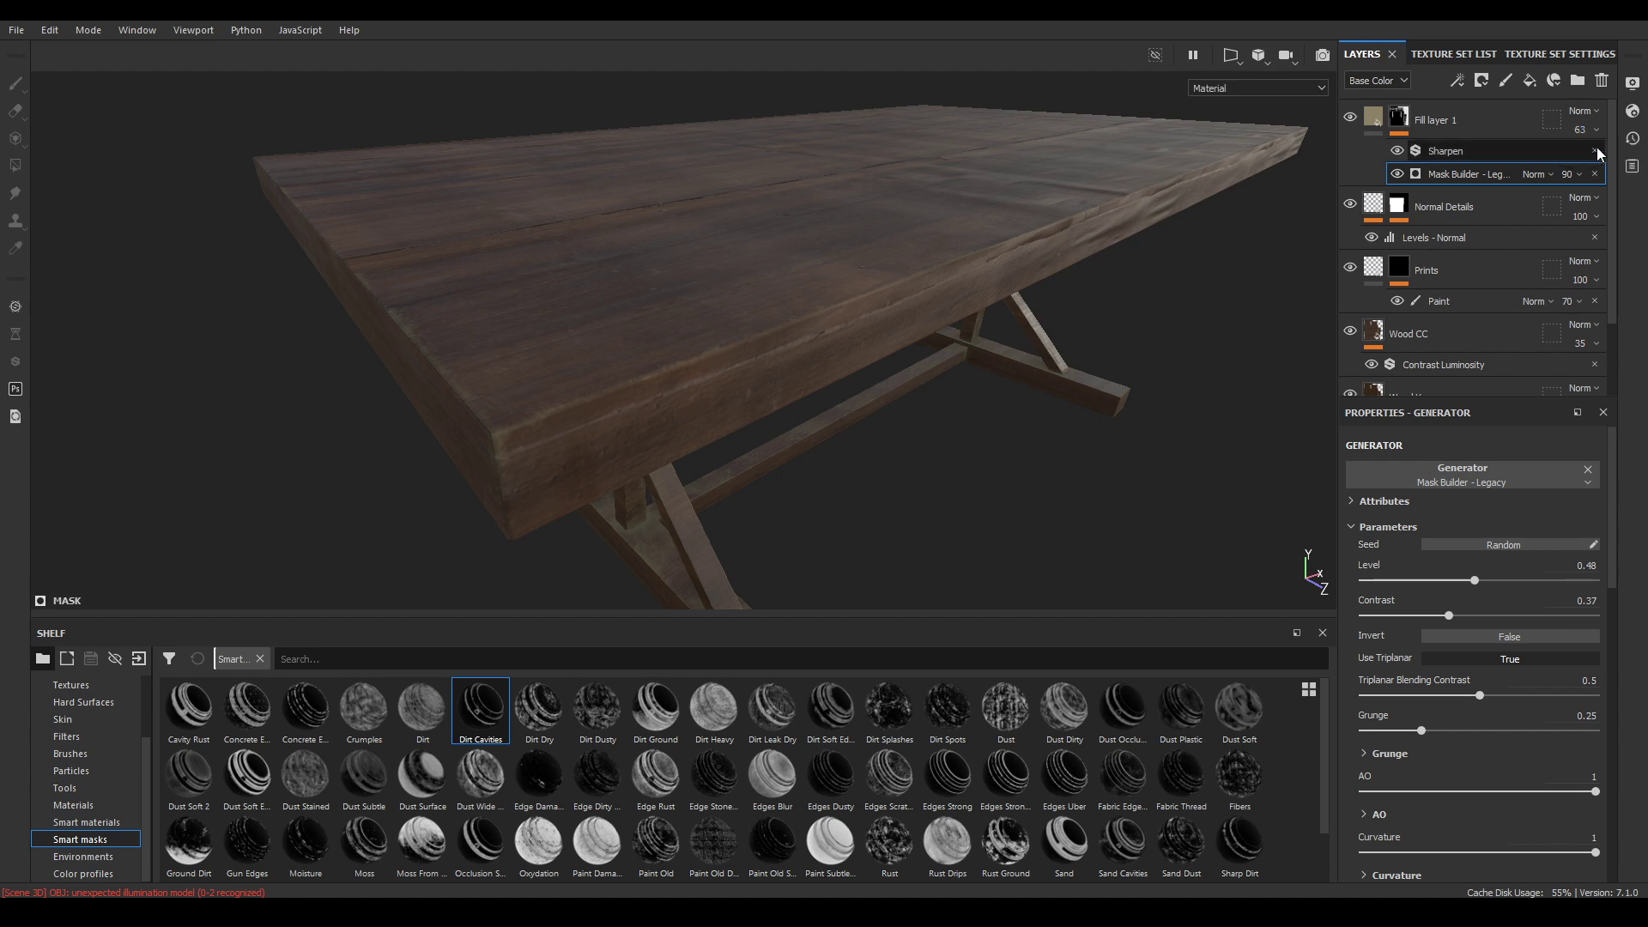
left_click(1589, 133)
left_click(1638, 147)
type("50")
key("Return")
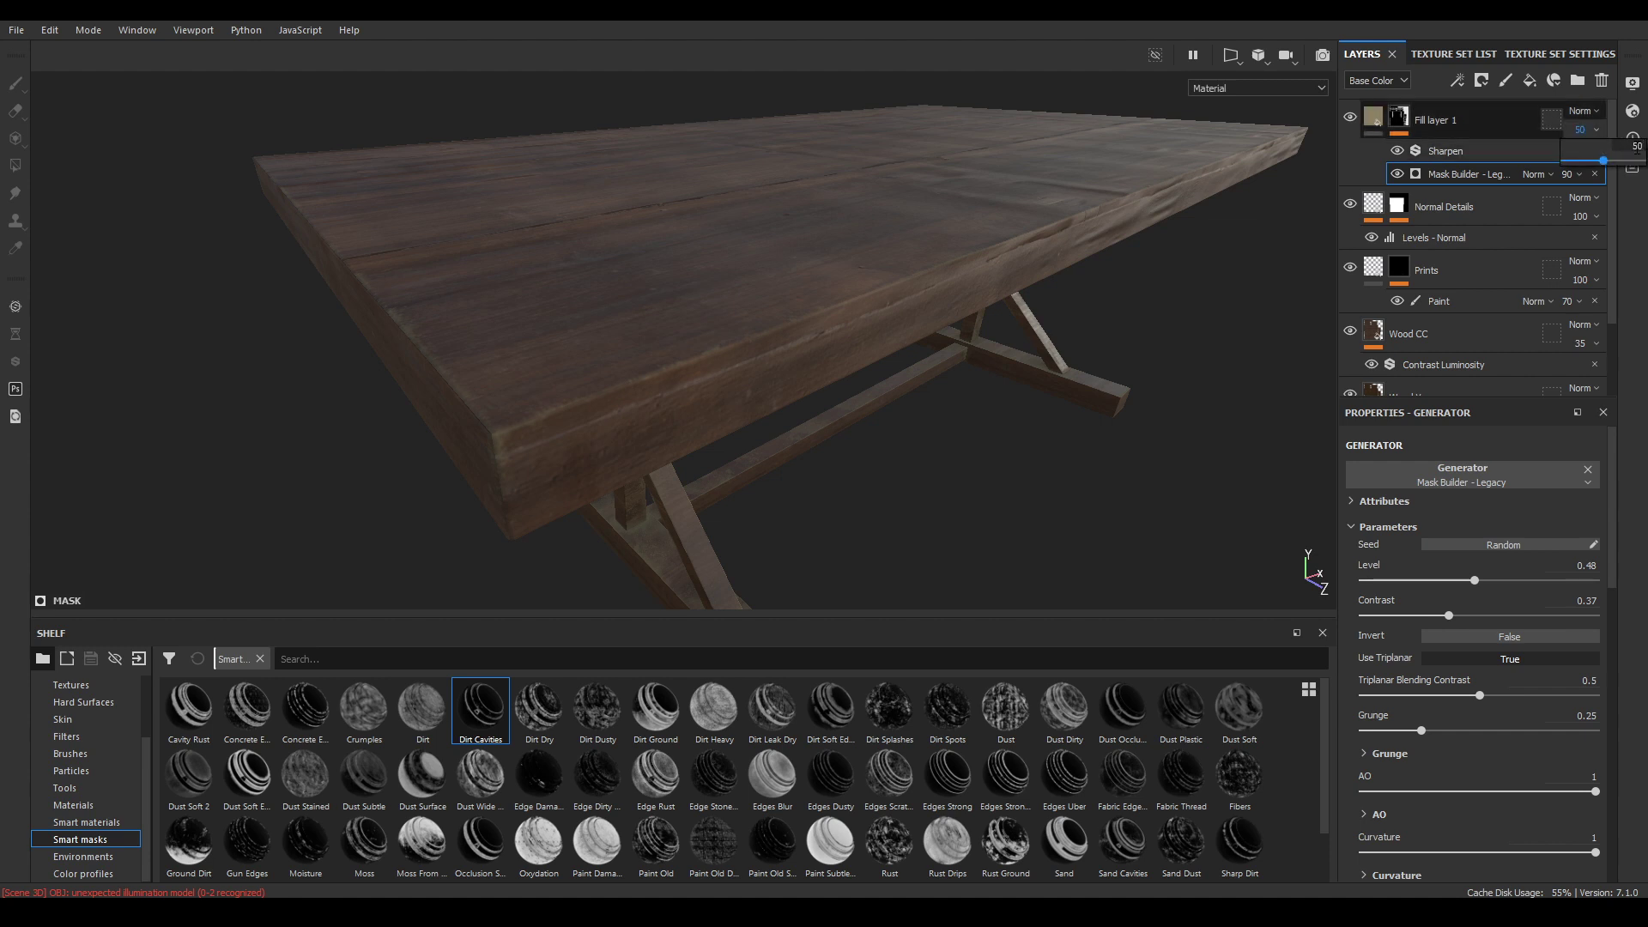
left_click_drag(583, 249, 850, 301, "alt")
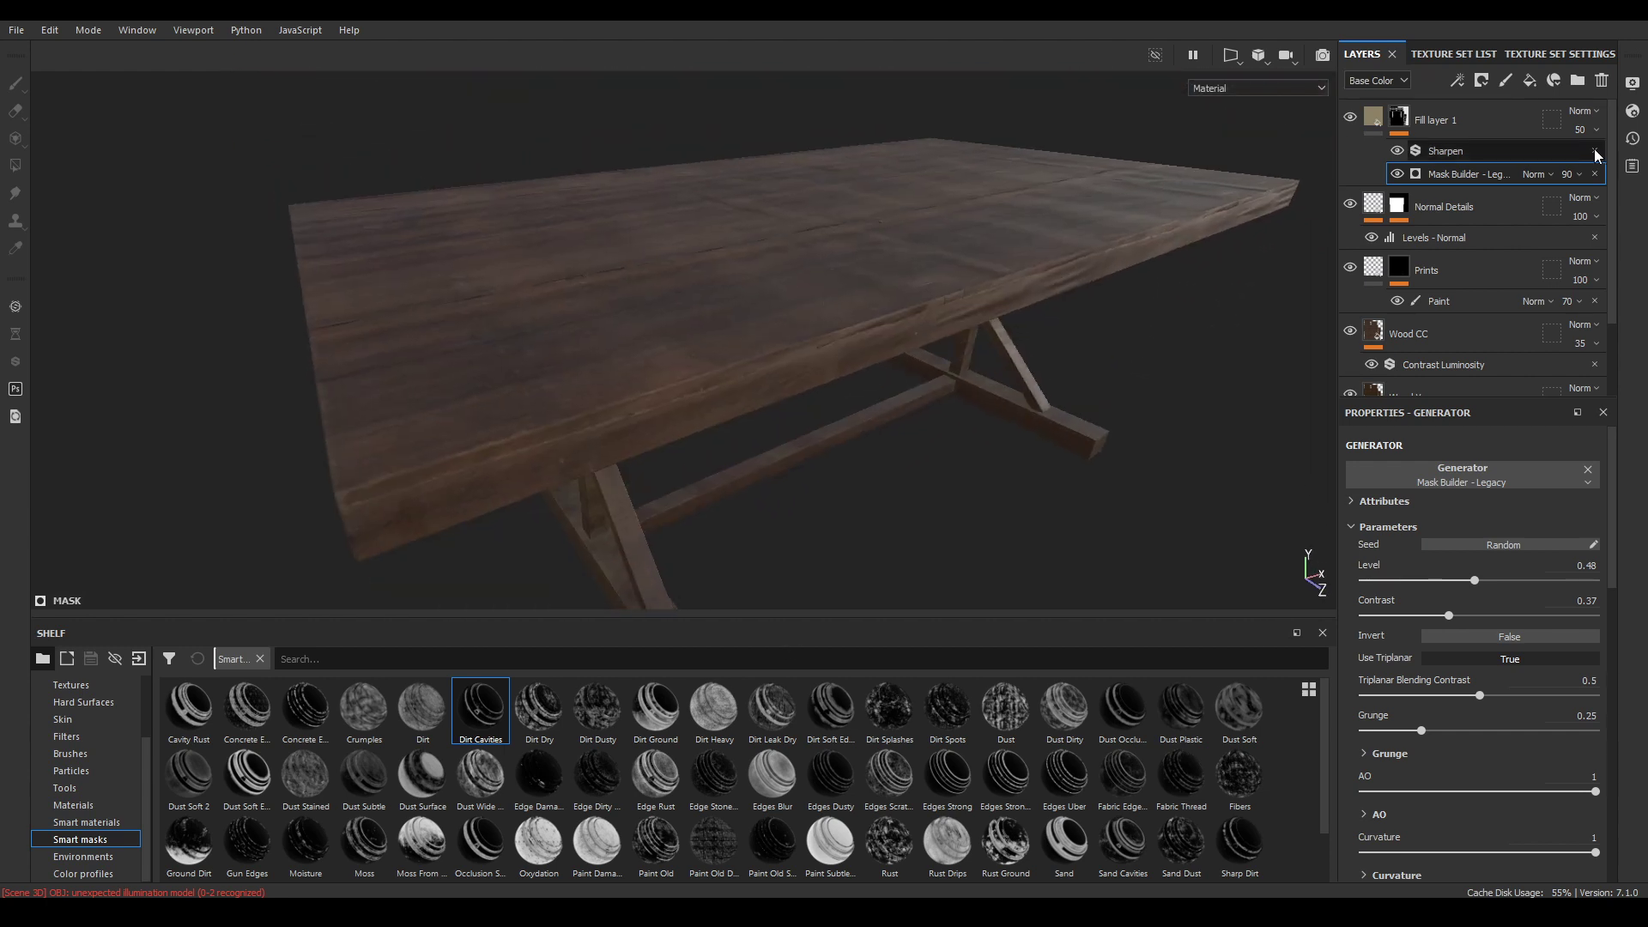
Rename the tan fill layer as Dirt
left_click(1431, 122)
double_click(1431, 122)
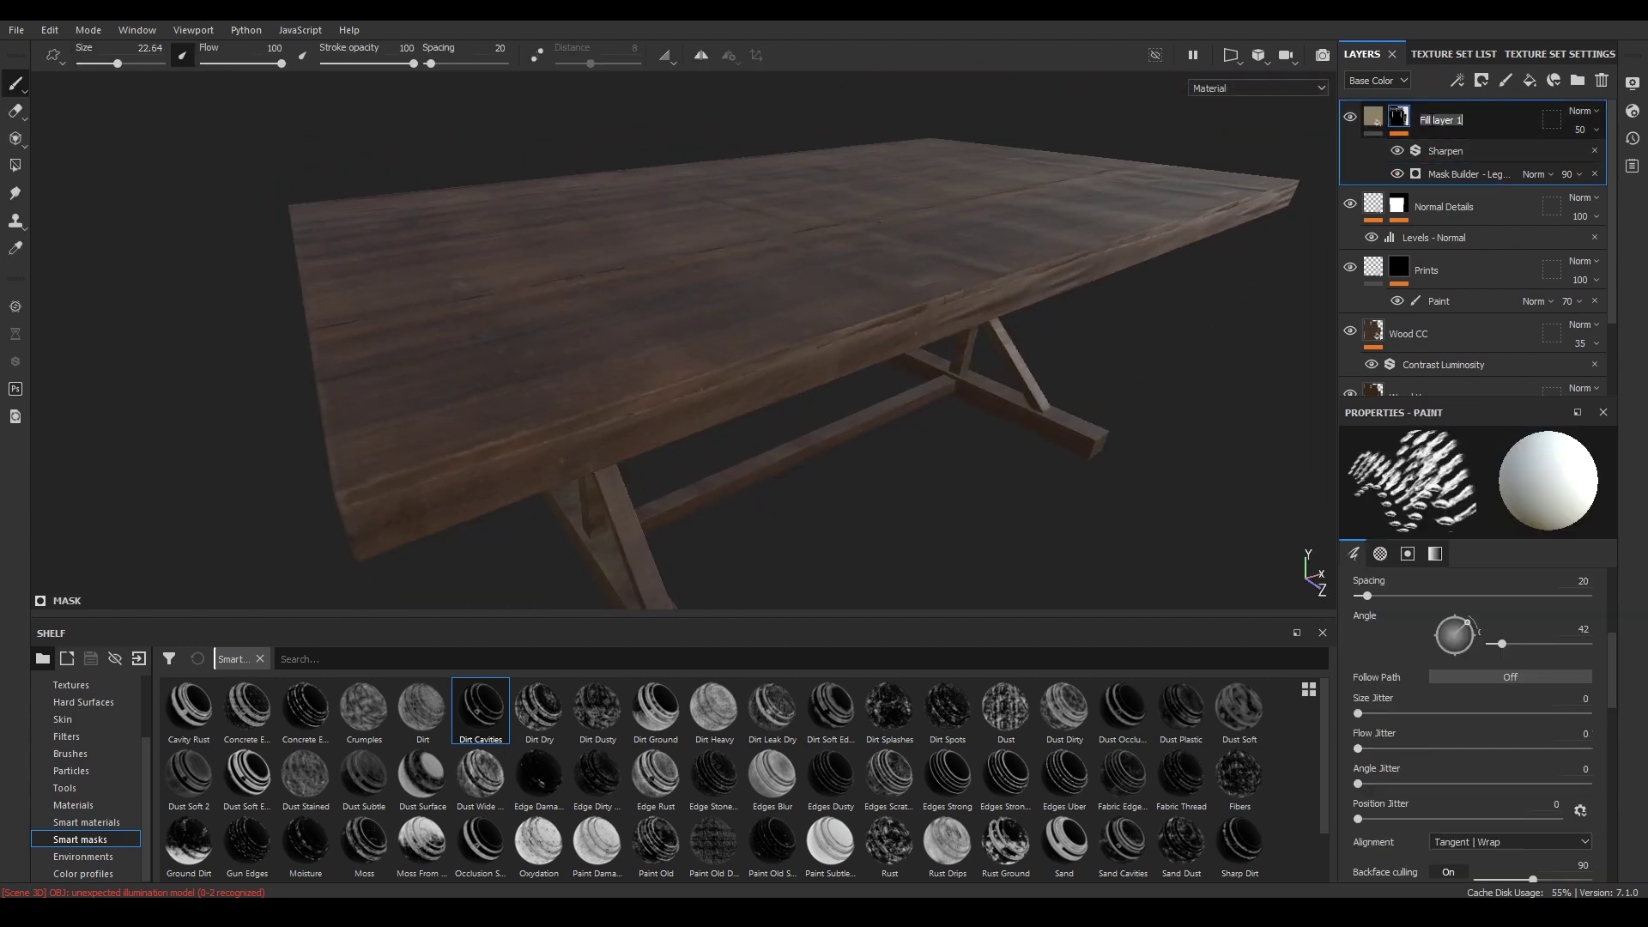
type("Dirt")
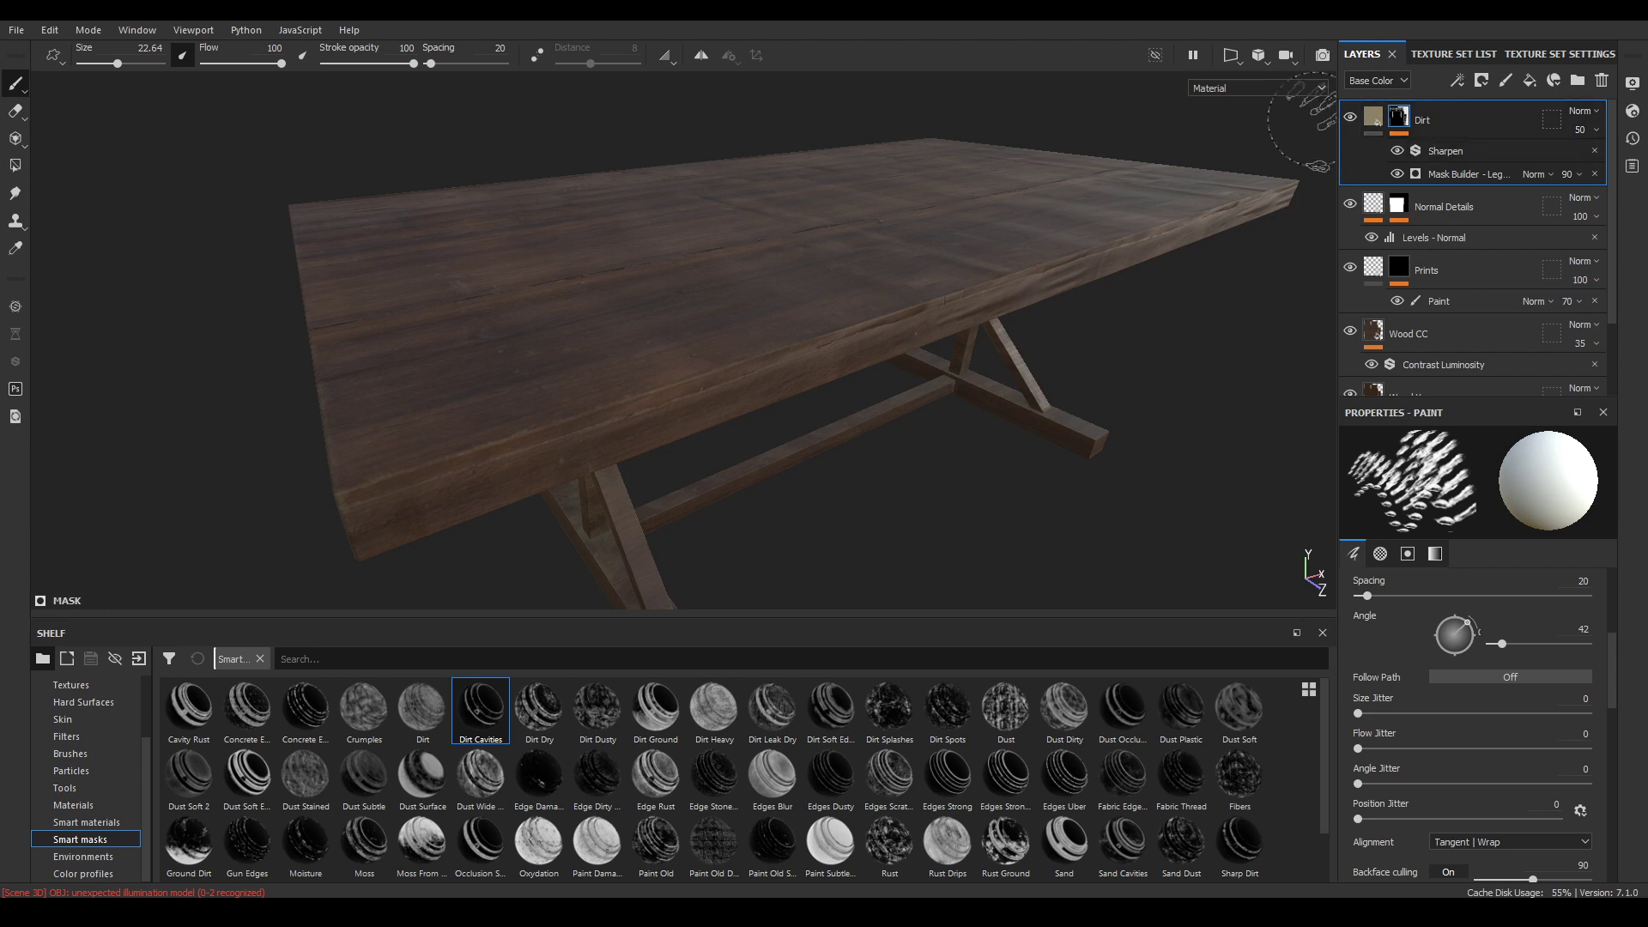
Add another fill layer above Dirt and name it Paint
left_click(1529, 80)
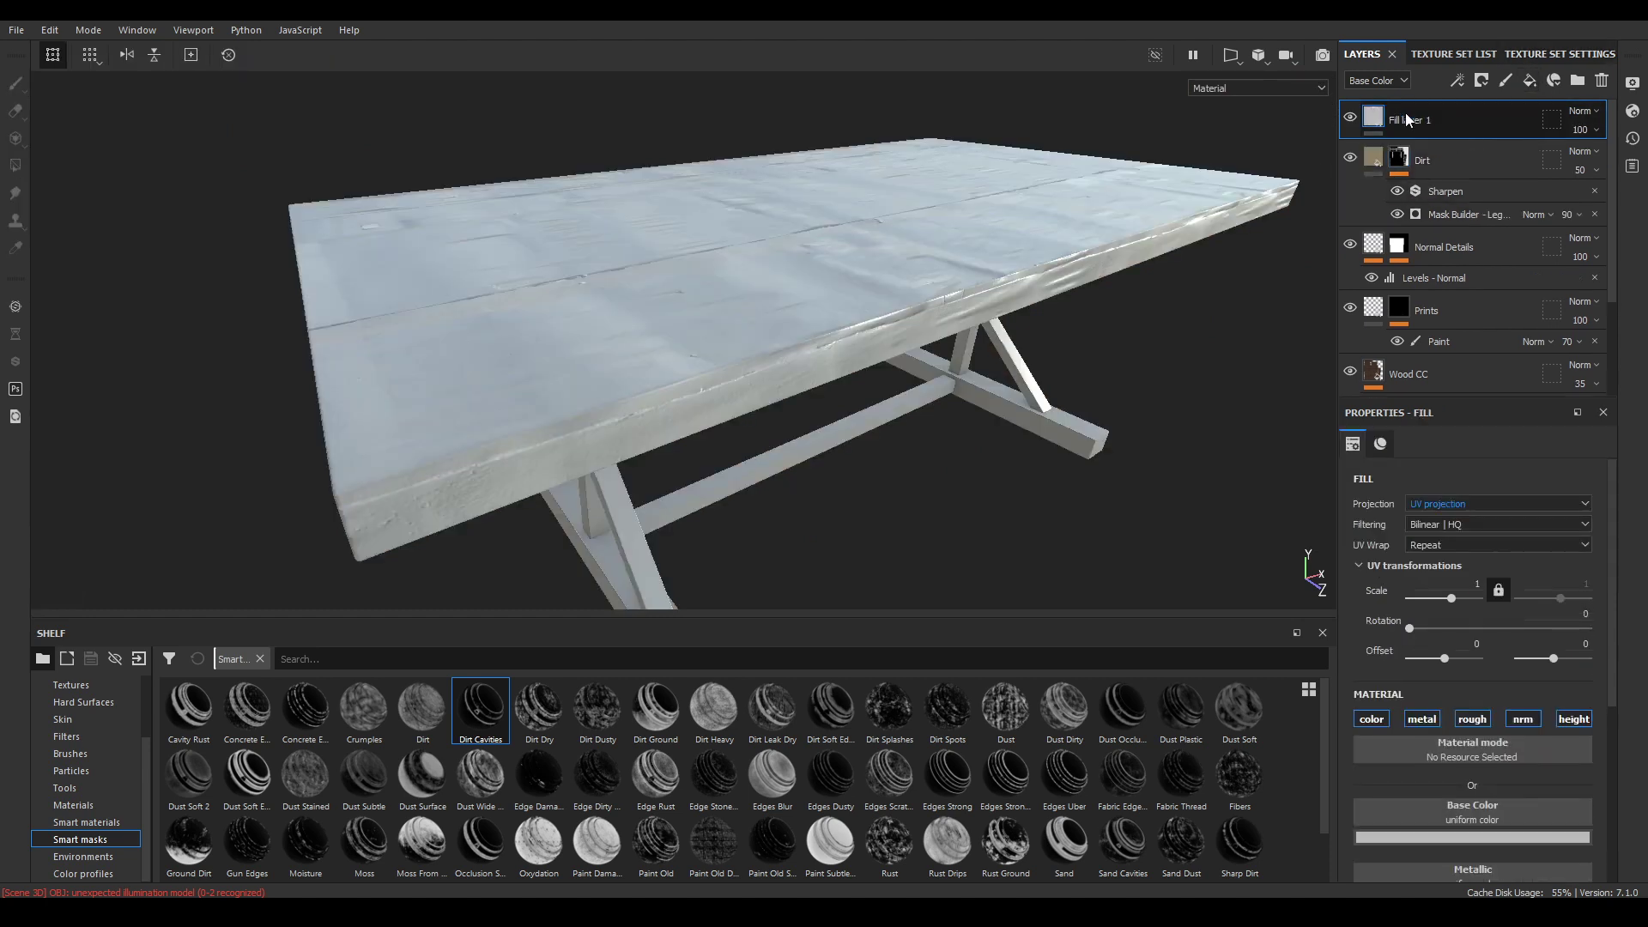
double_click(1431, 120)
type("Paint")
key("Return")
Leave only the color channel enabled on the Paint layer and set its base color to a near-black grey (0.020)
left_click(1421, 720)
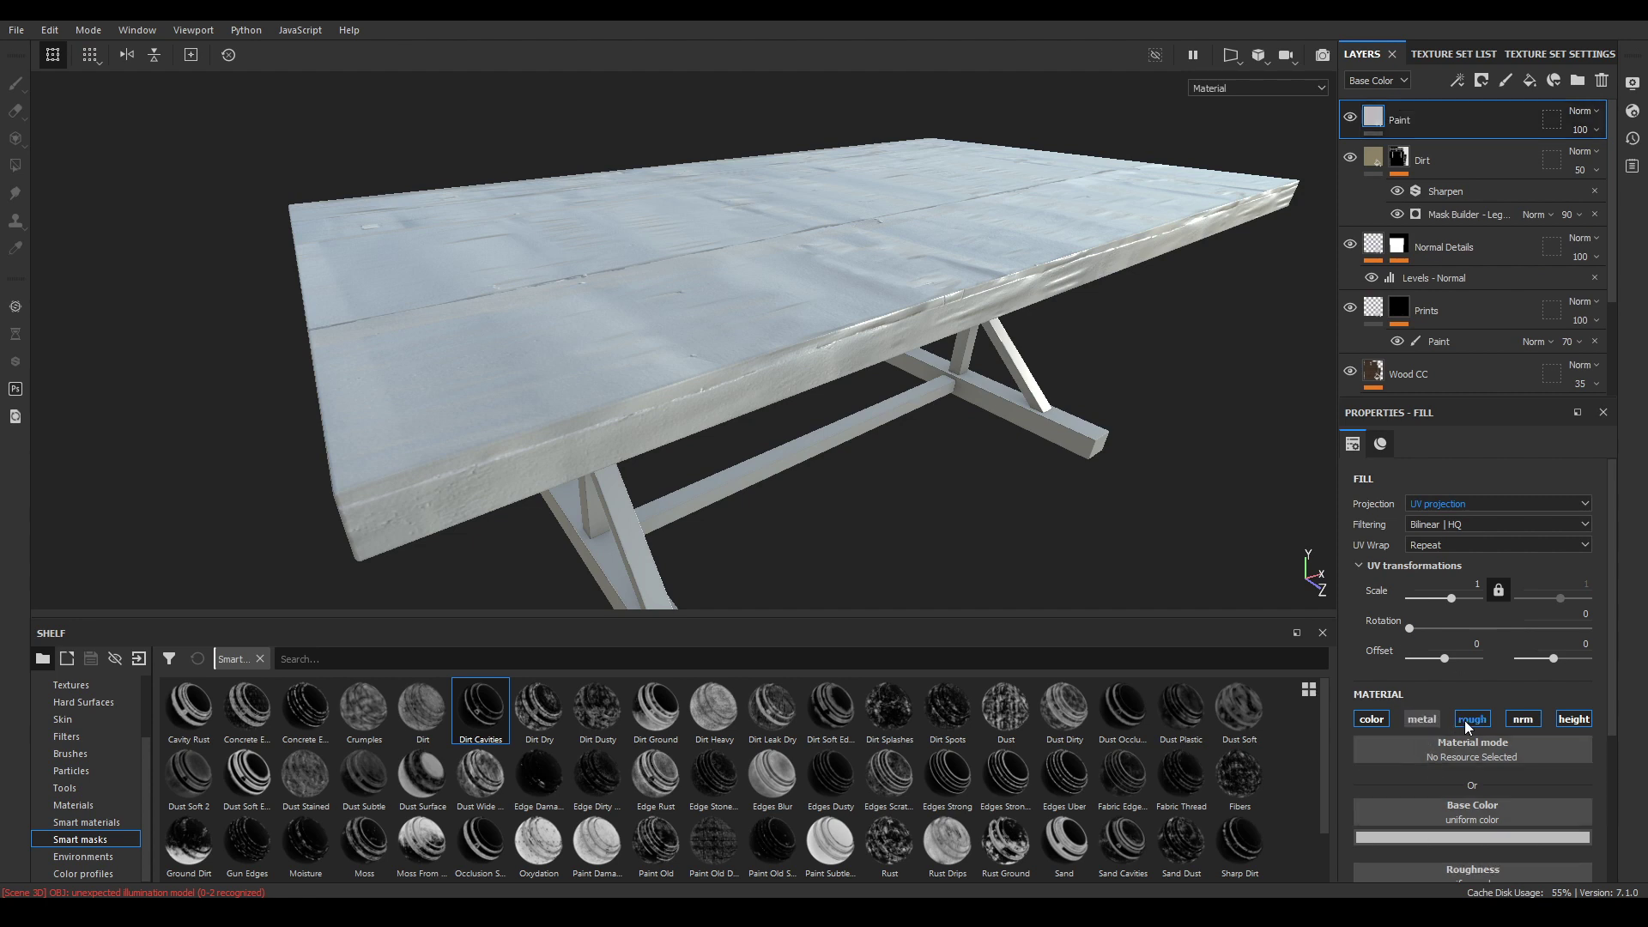
left_click(1472, 719)
left_click(1522, 720)
left_click(1574, 719)
scroll(1574, 732, "down", 3)
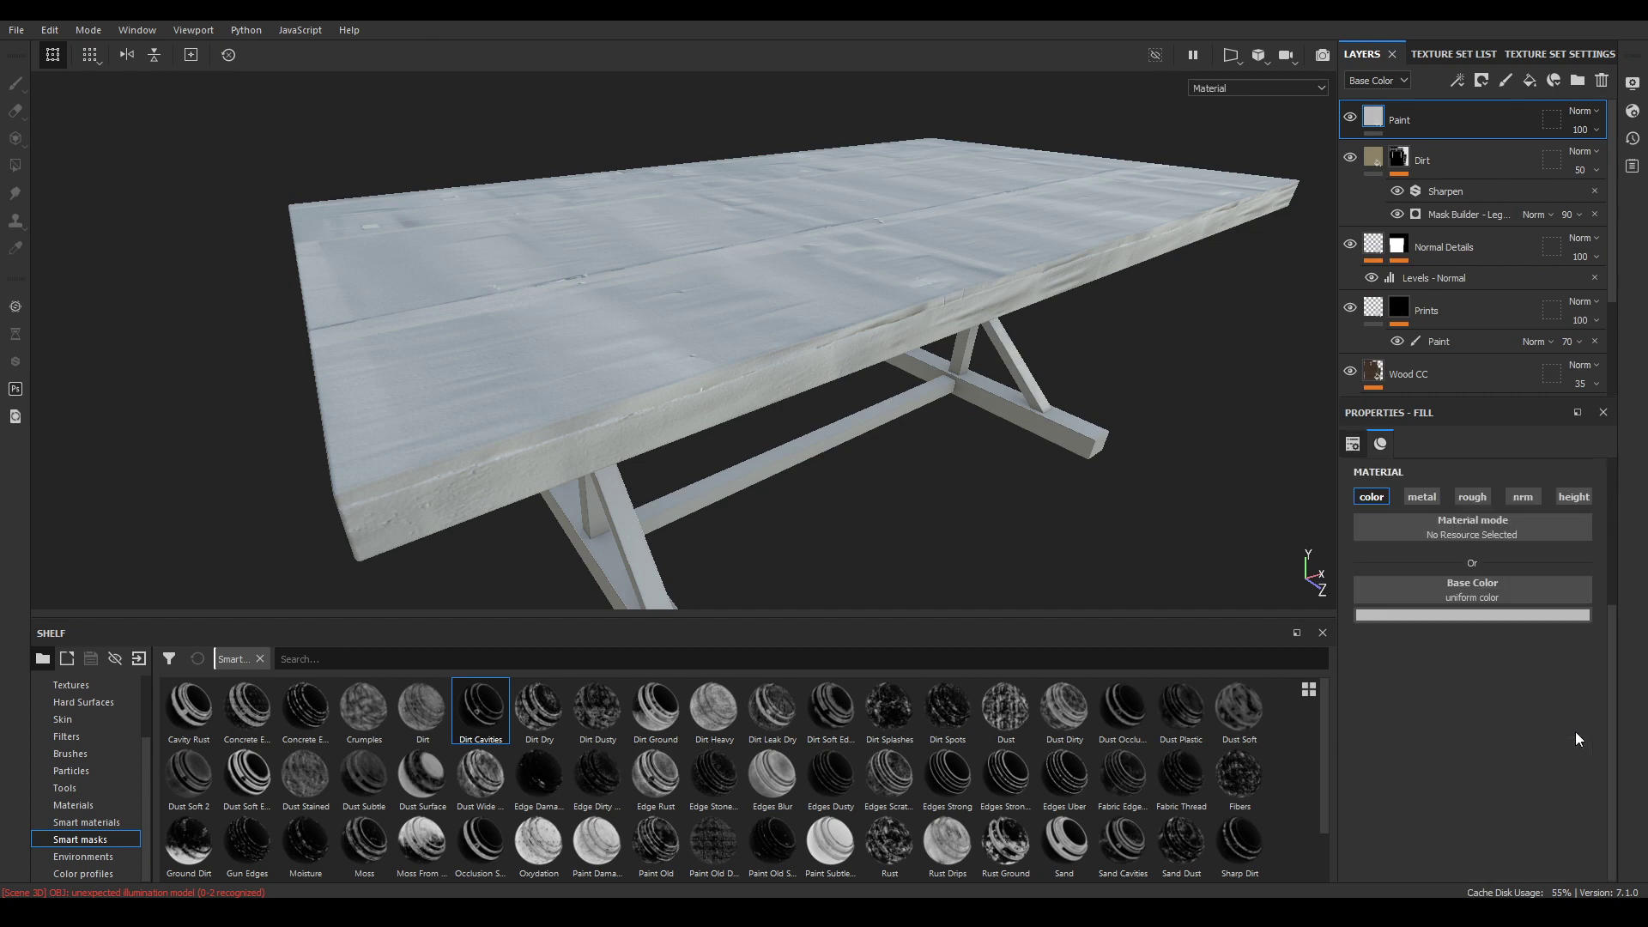
left_click(1457, 616)
left_click_drag(1622, 691, 1633, 772)
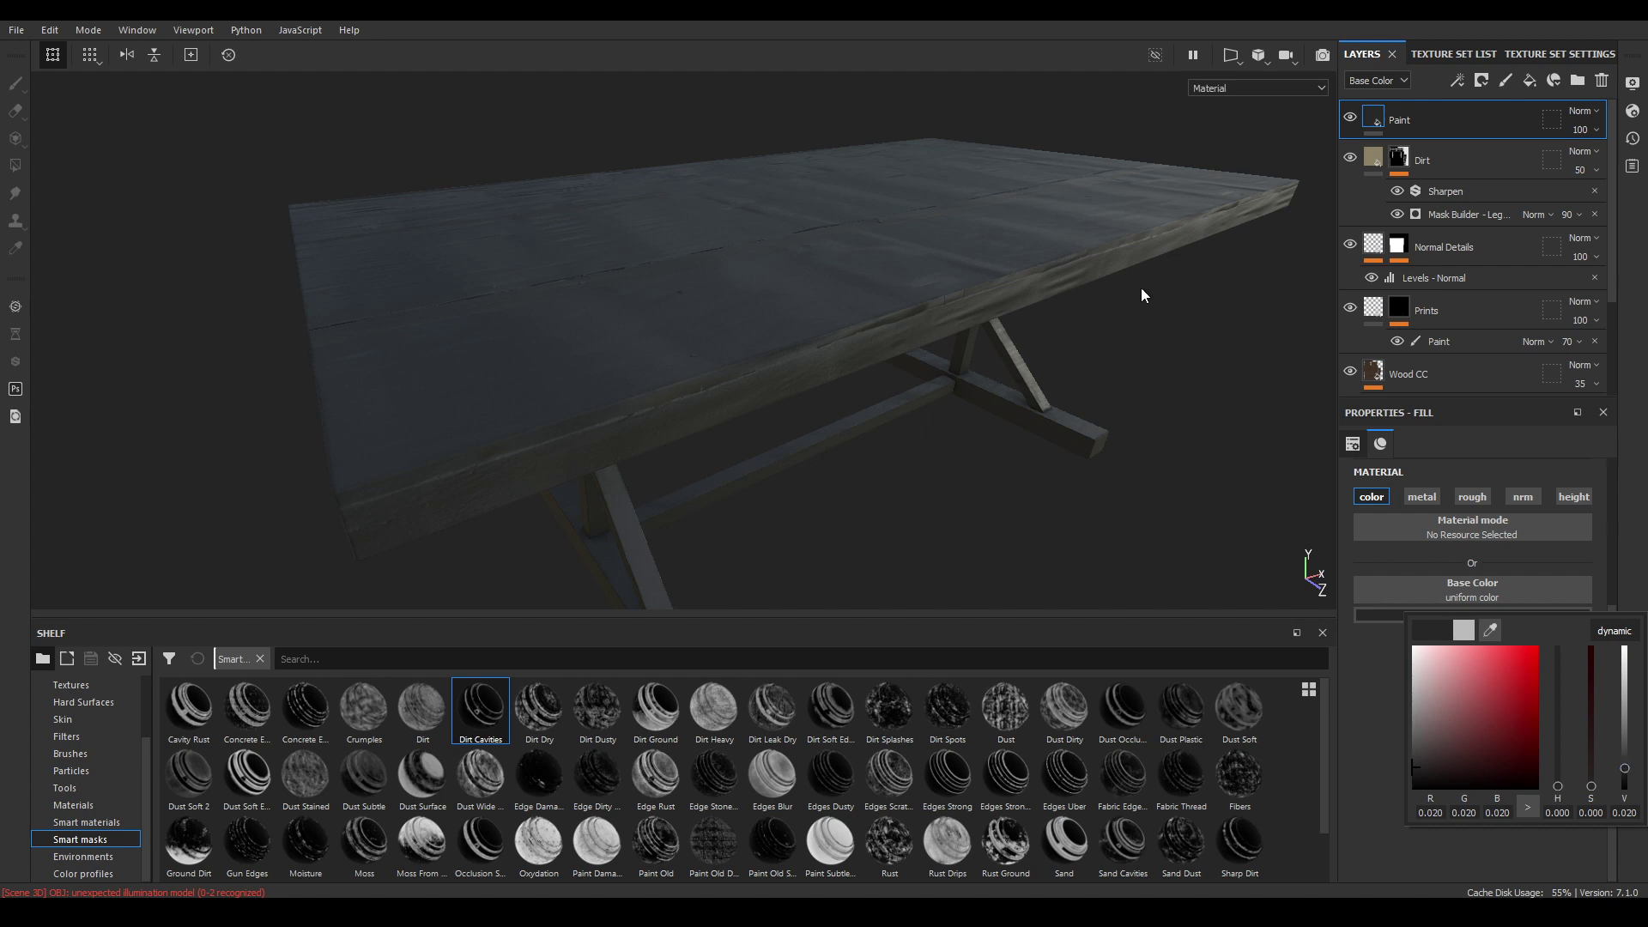
Add a black mask to the Paint layer and put a paint effect on that mask
right_click(1443, 117)
left_click(1466, 141)
right_click(1460, 132)
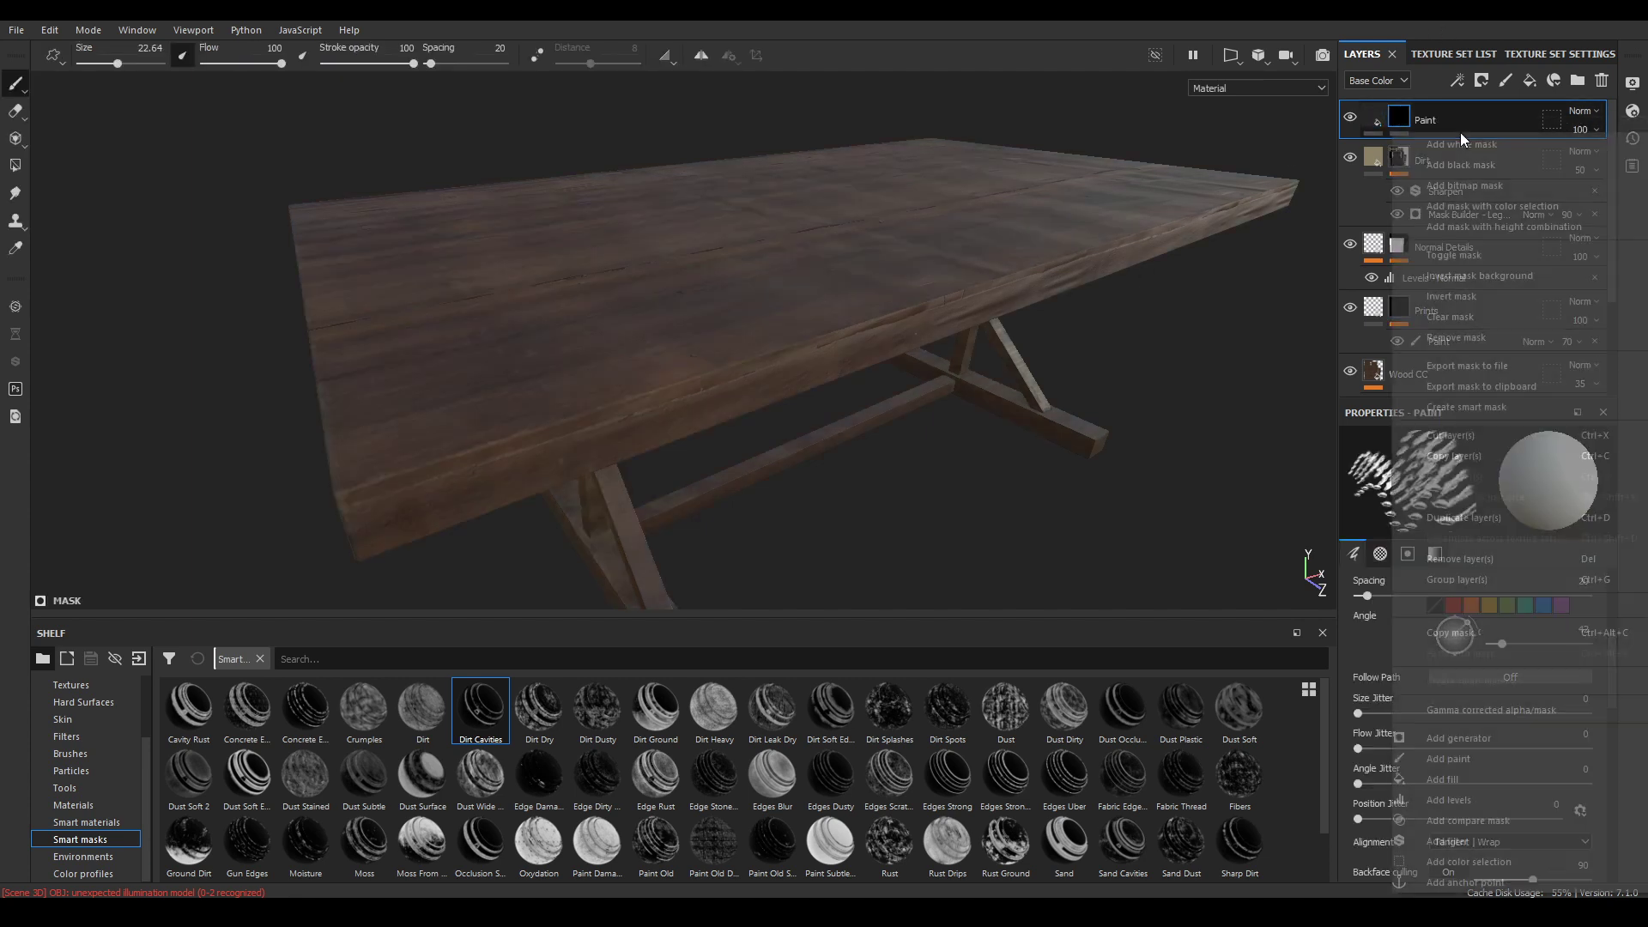
left_click(1471, 762)
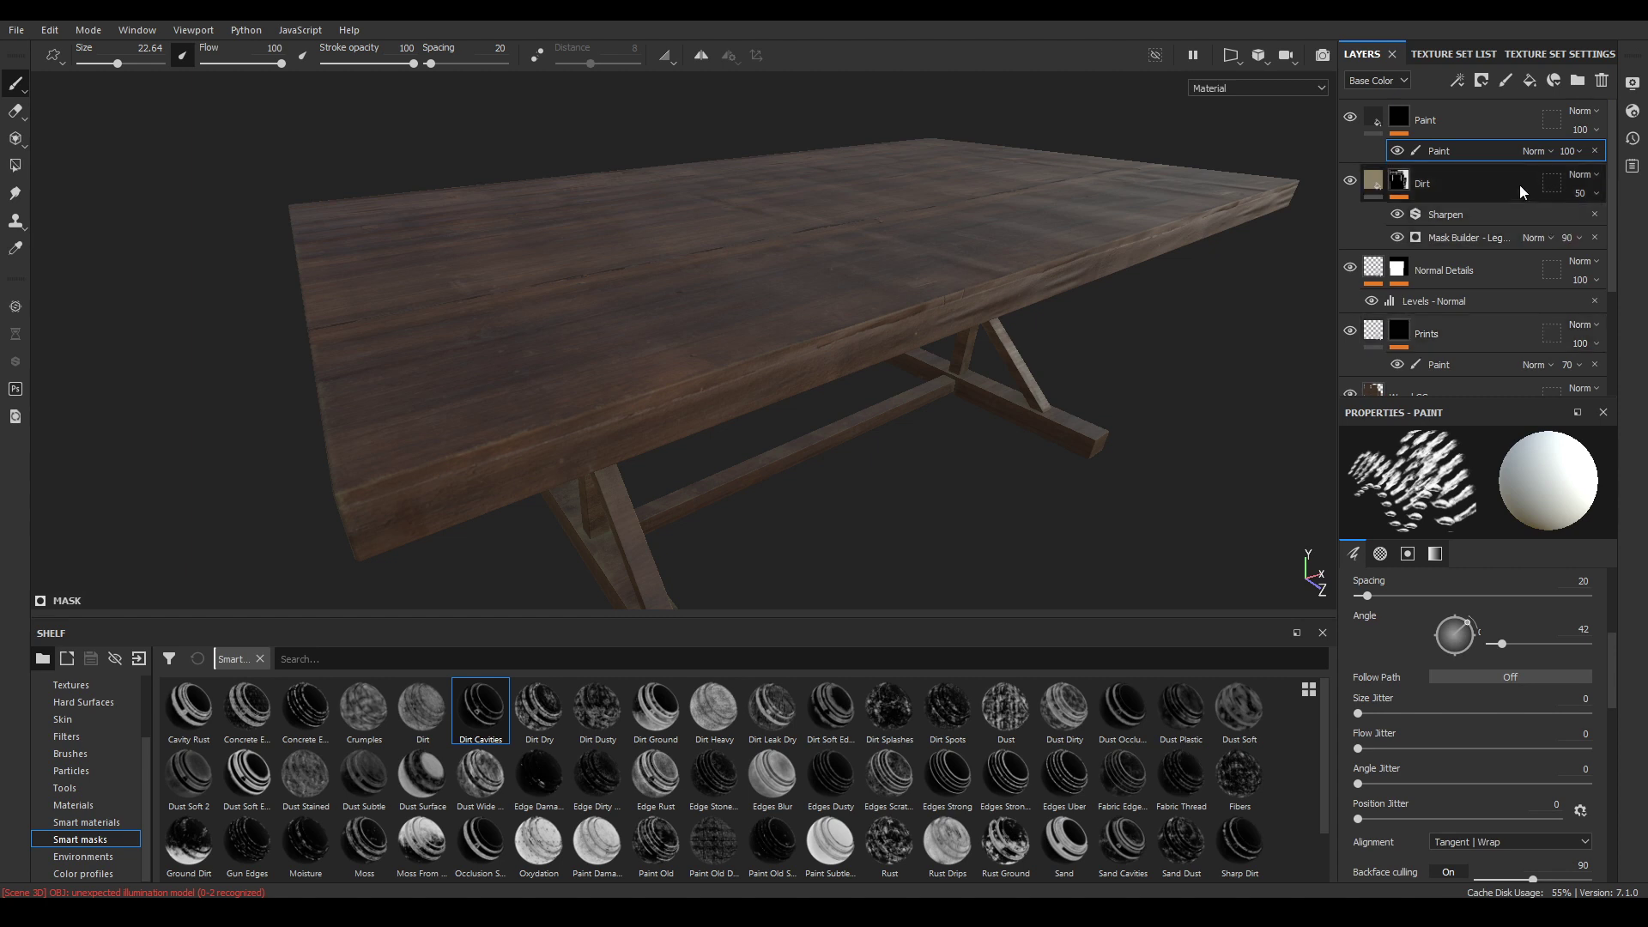
Add a Blur Directional filter above the paint effect in the Paint layer's mask
right_click(1454, 157)
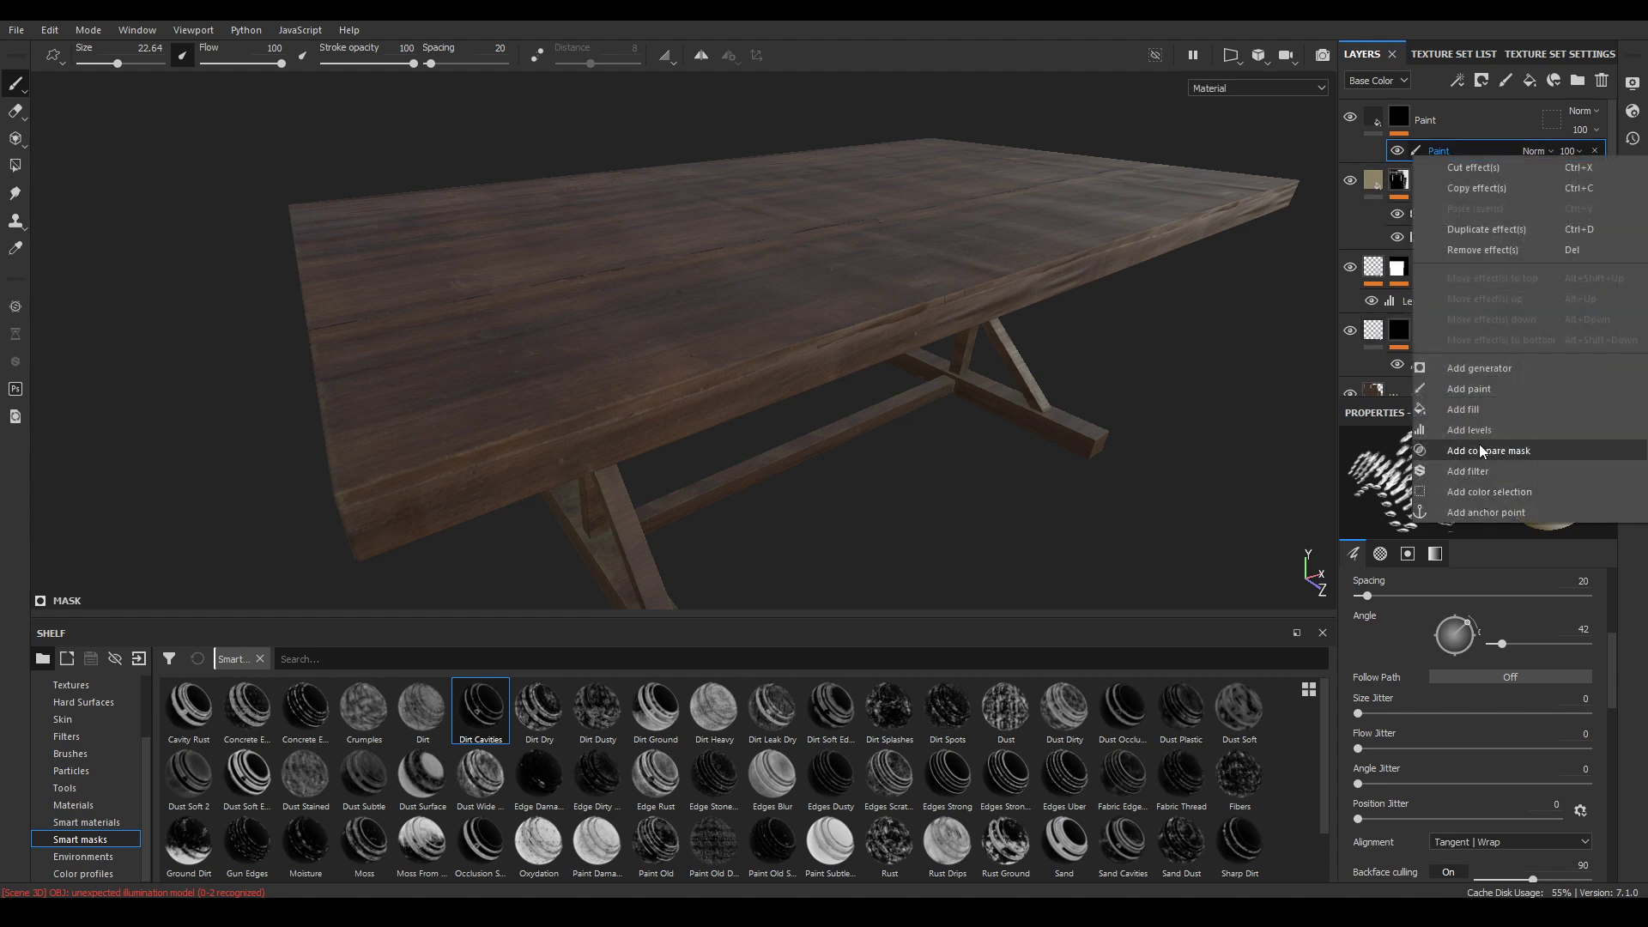
left_click(1495, 469)
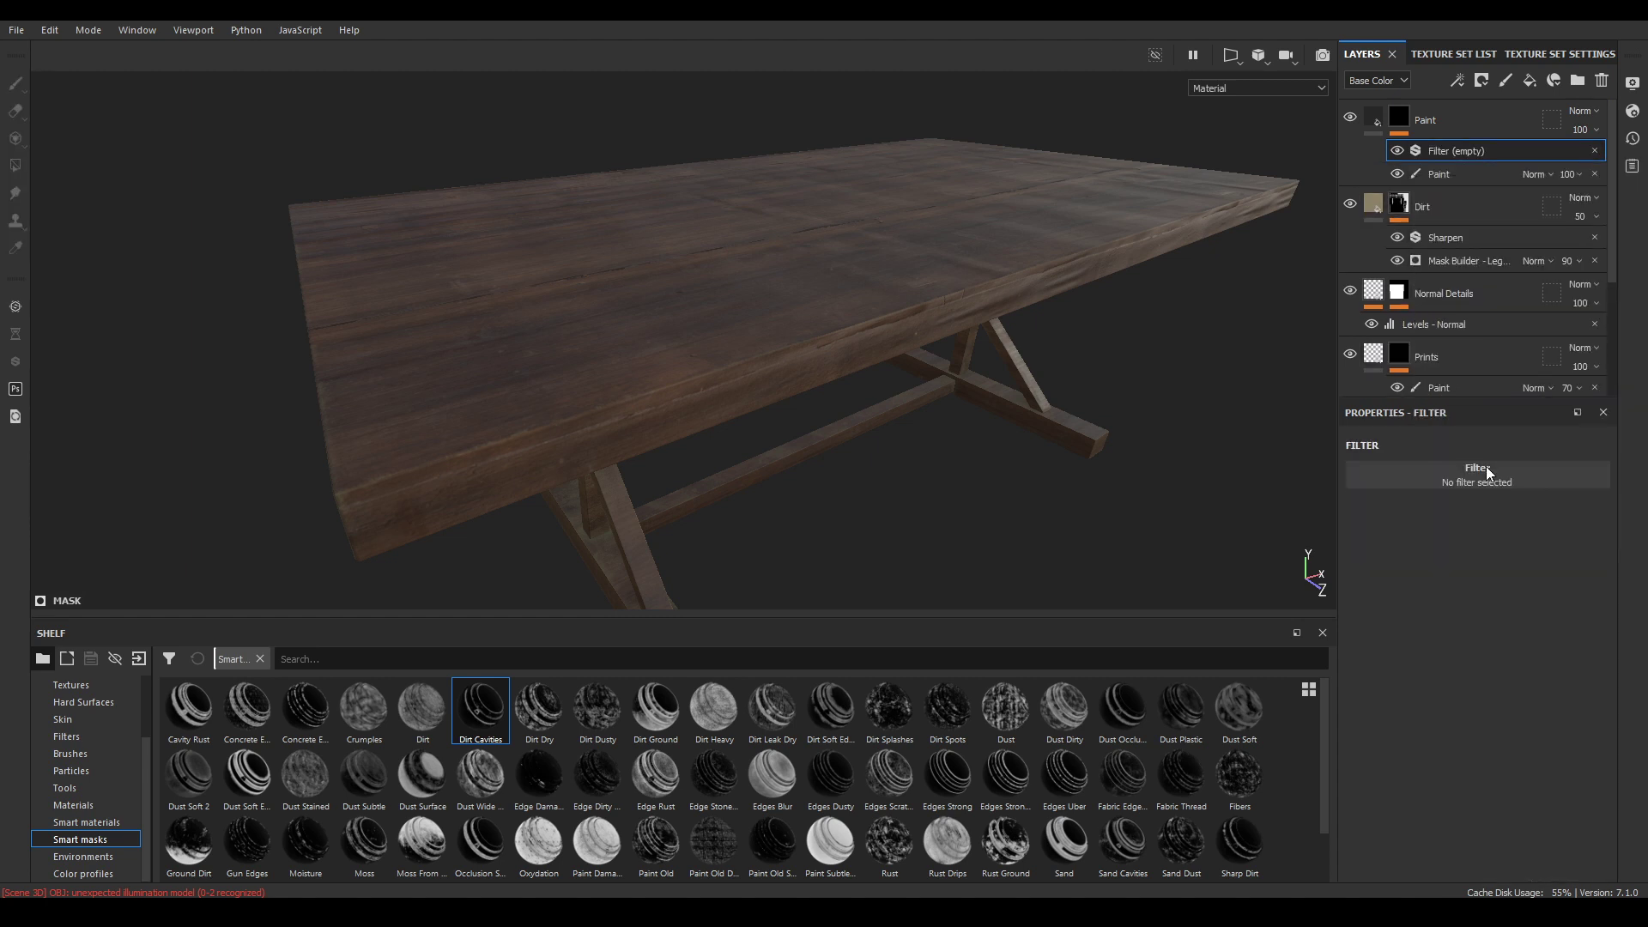
left_click(1487, 477)
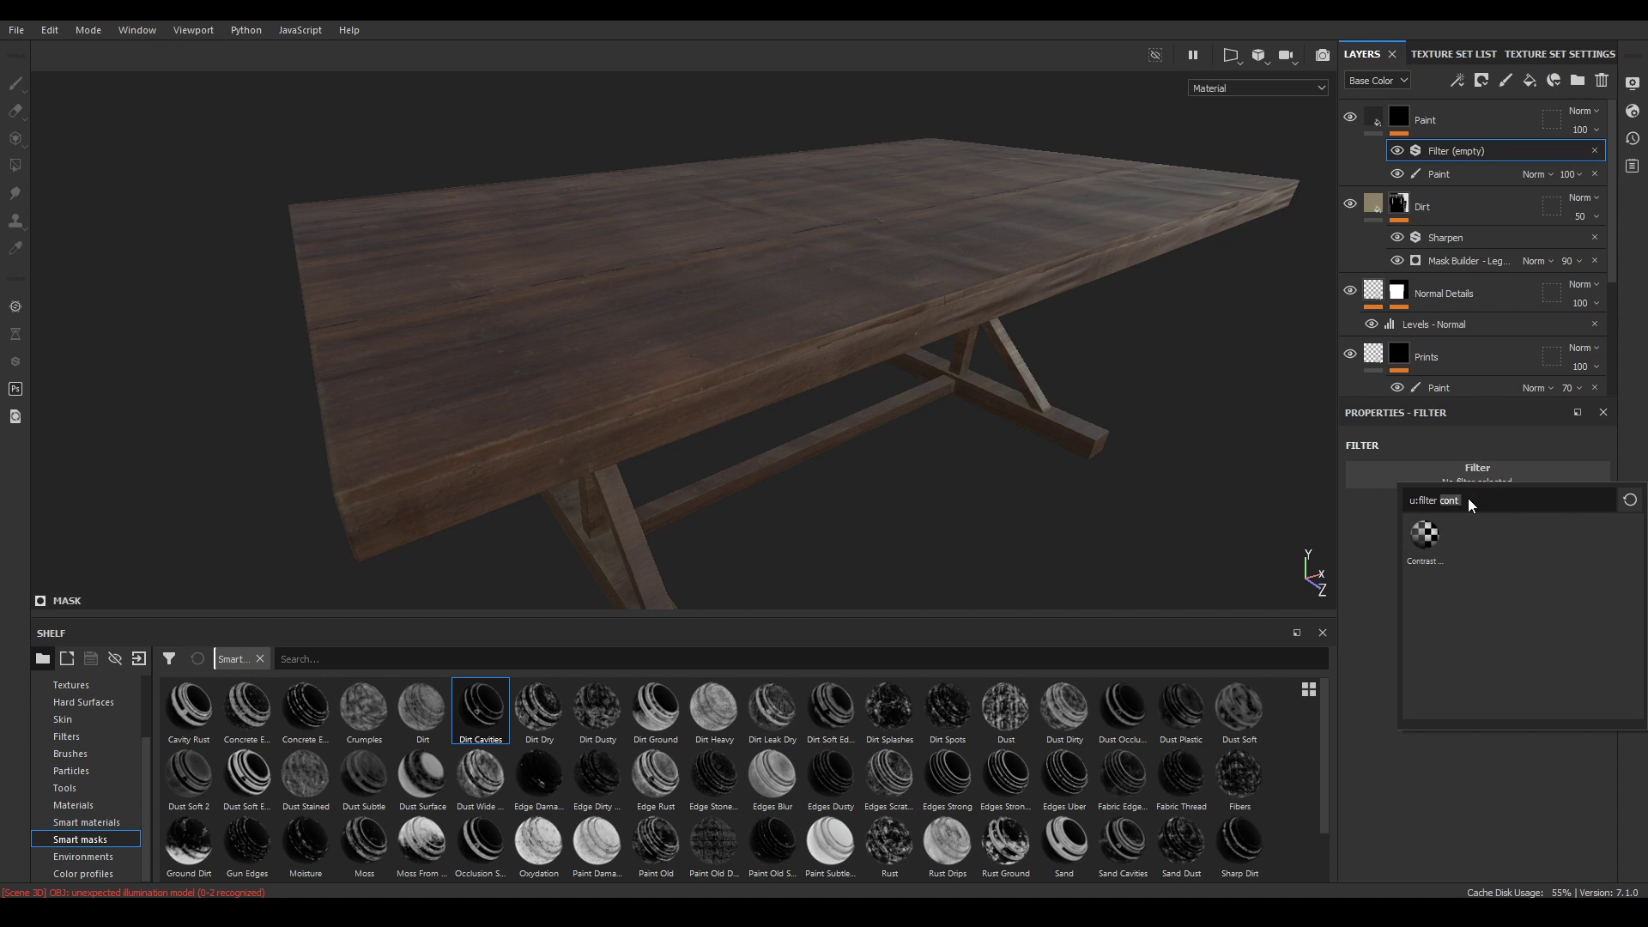
type("blur")
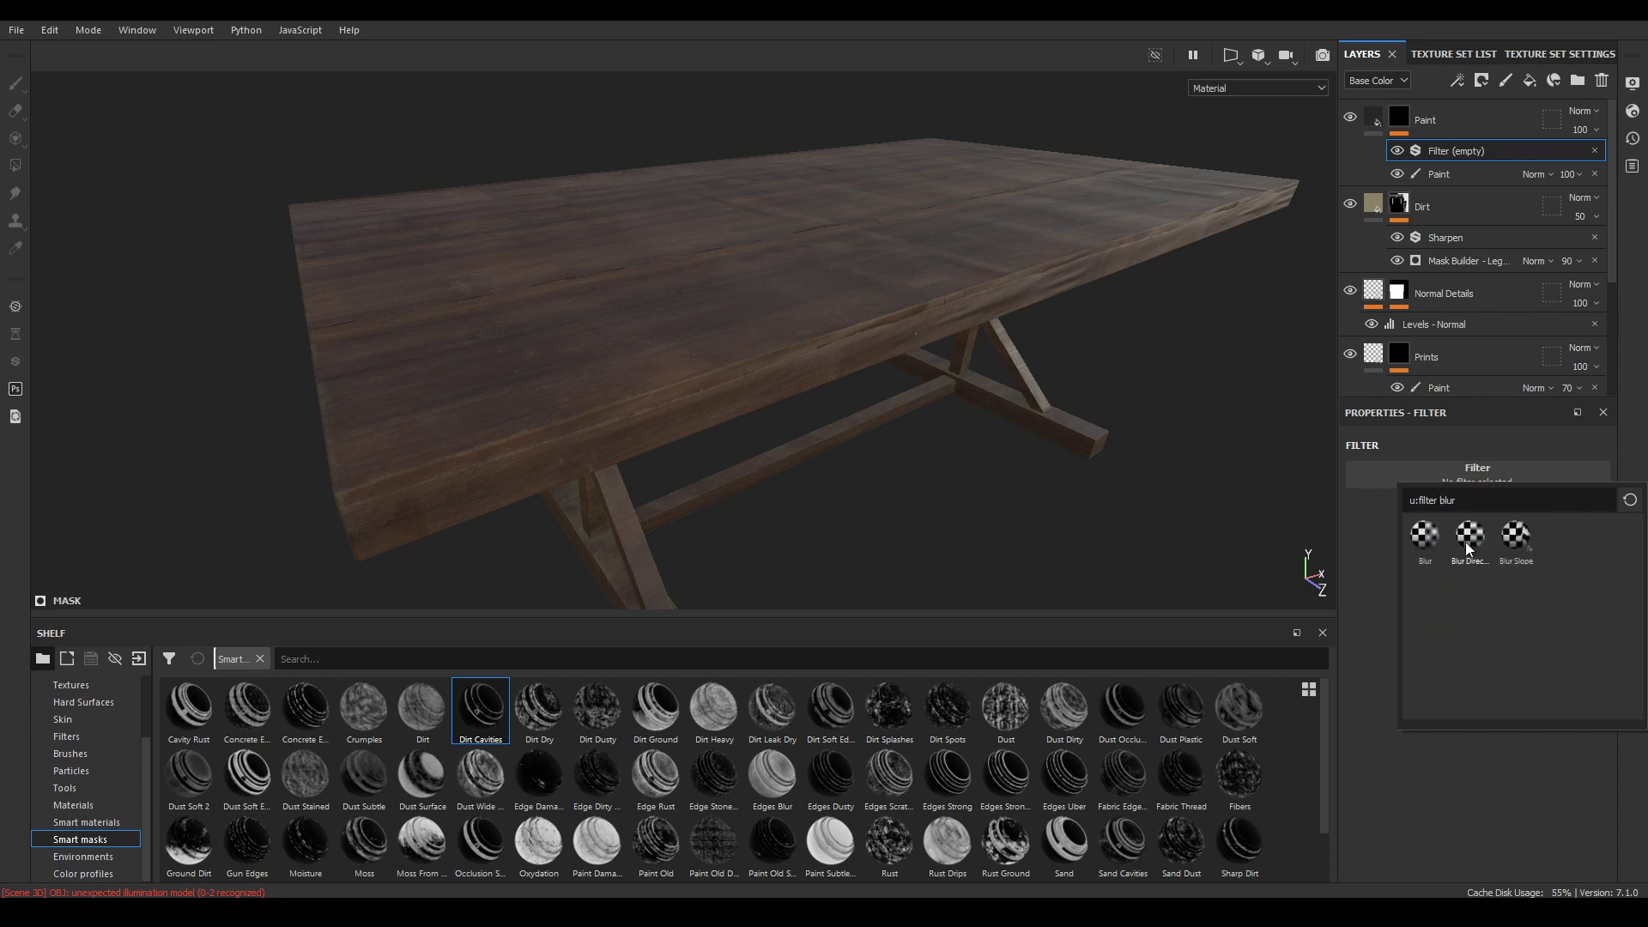
left_click(1468, 549)
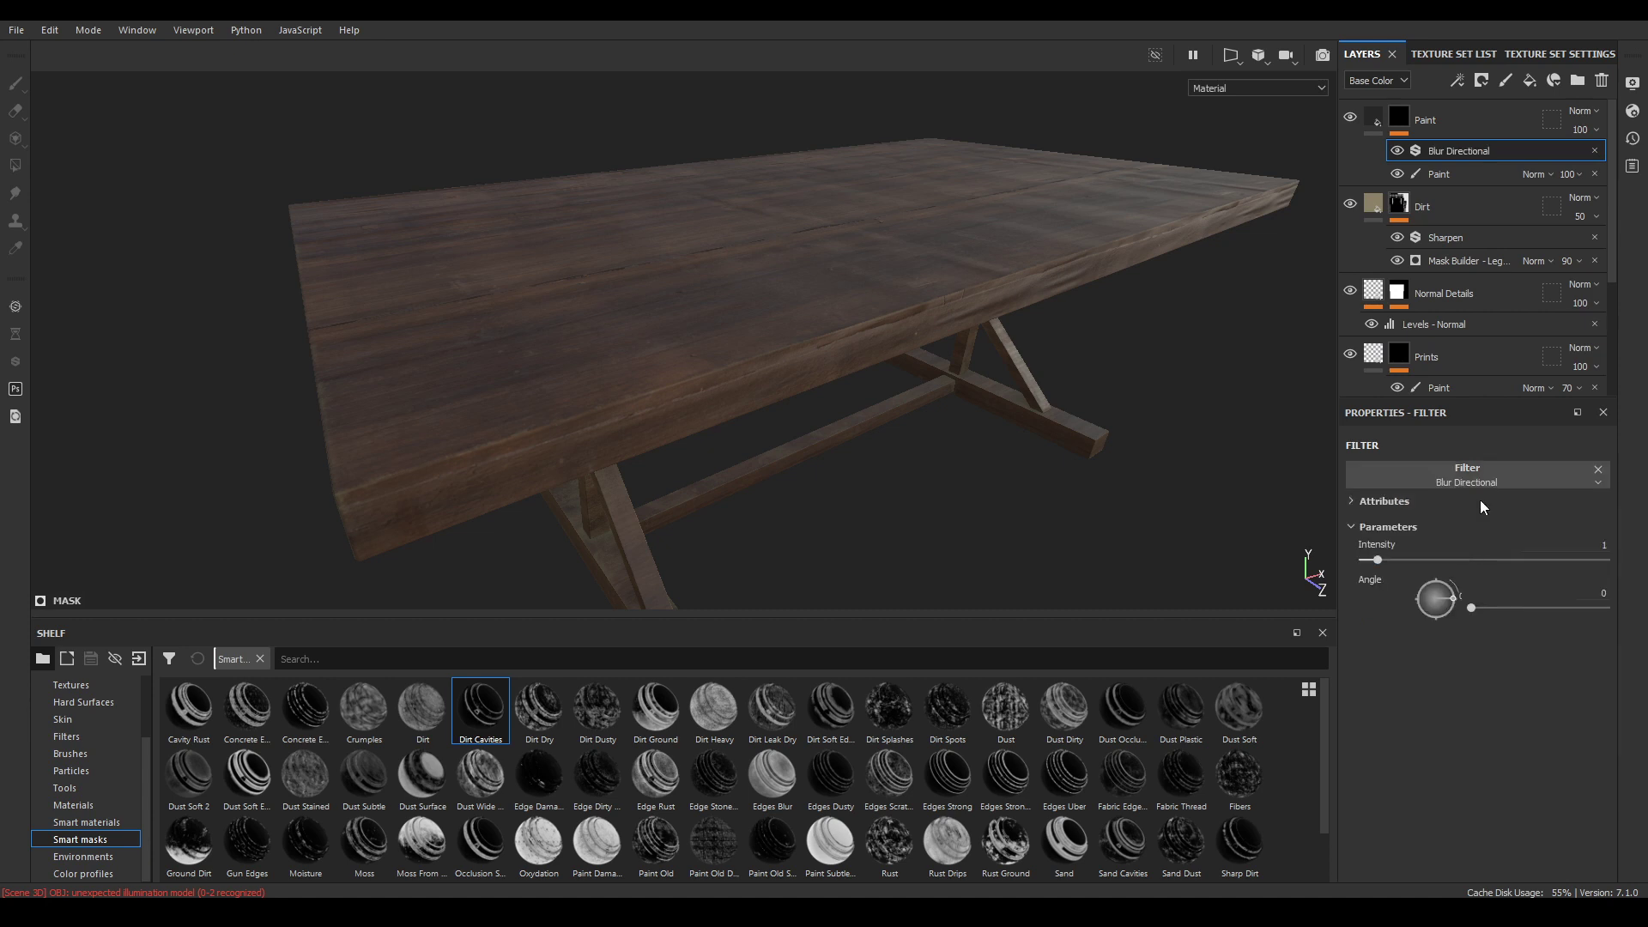
Select the paint effect in the Paint layer's mask and load the blocky rectangular Brush Paint alpha into the brush
left_click(1454, 177)
scroll(89, 807, "up", 5)
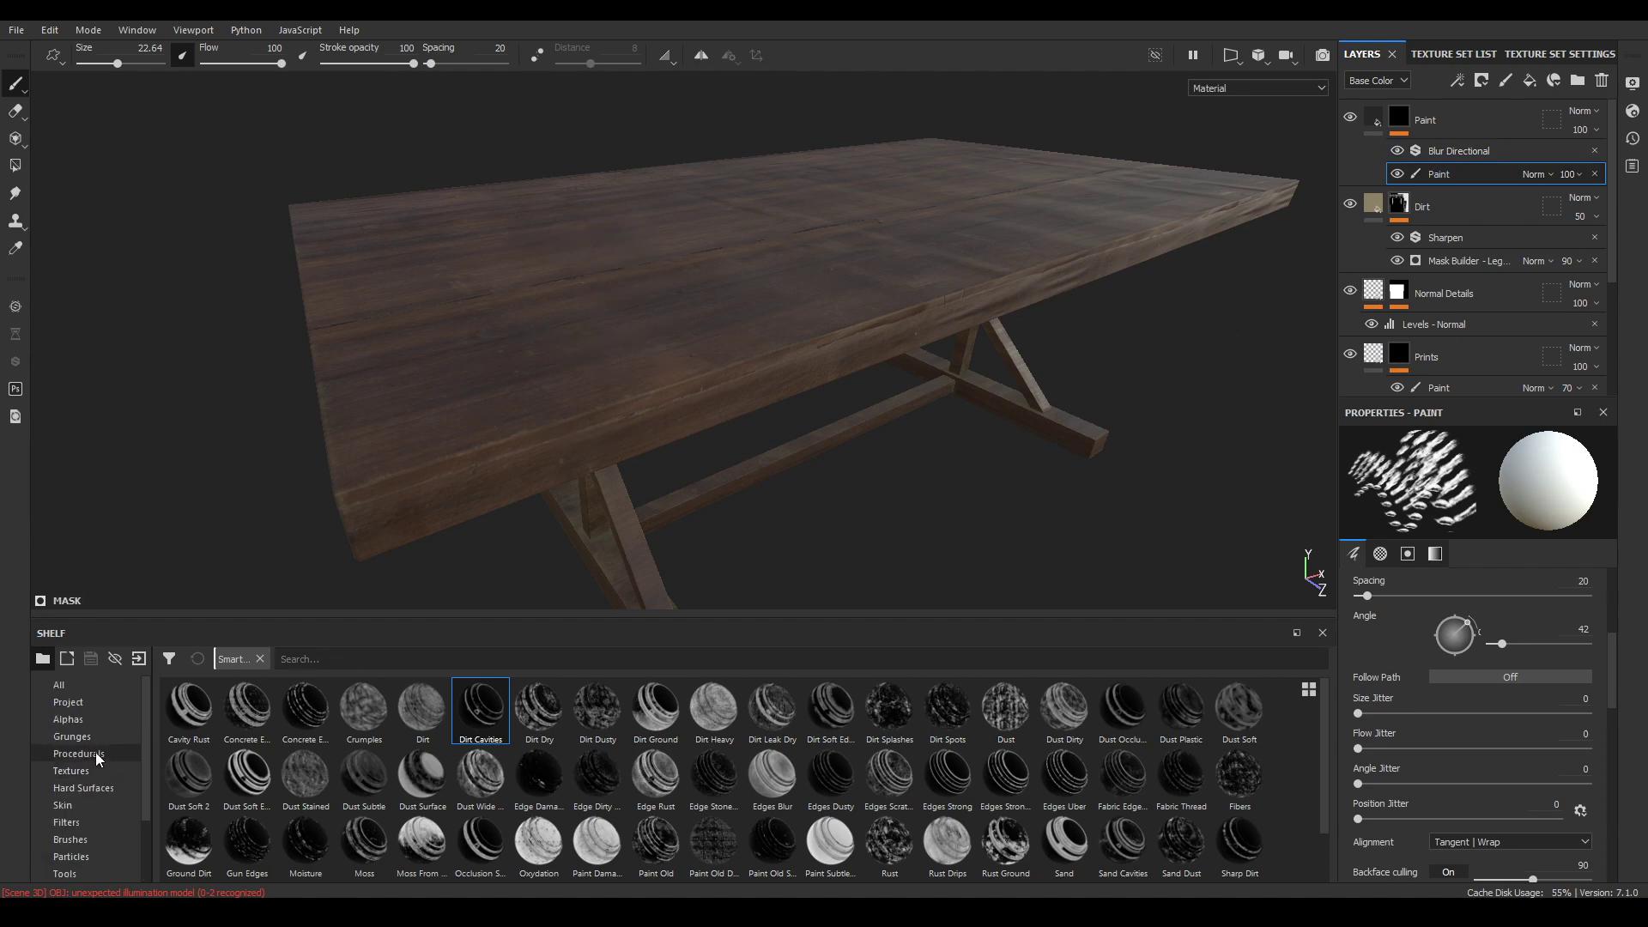
left_click(80, 725)
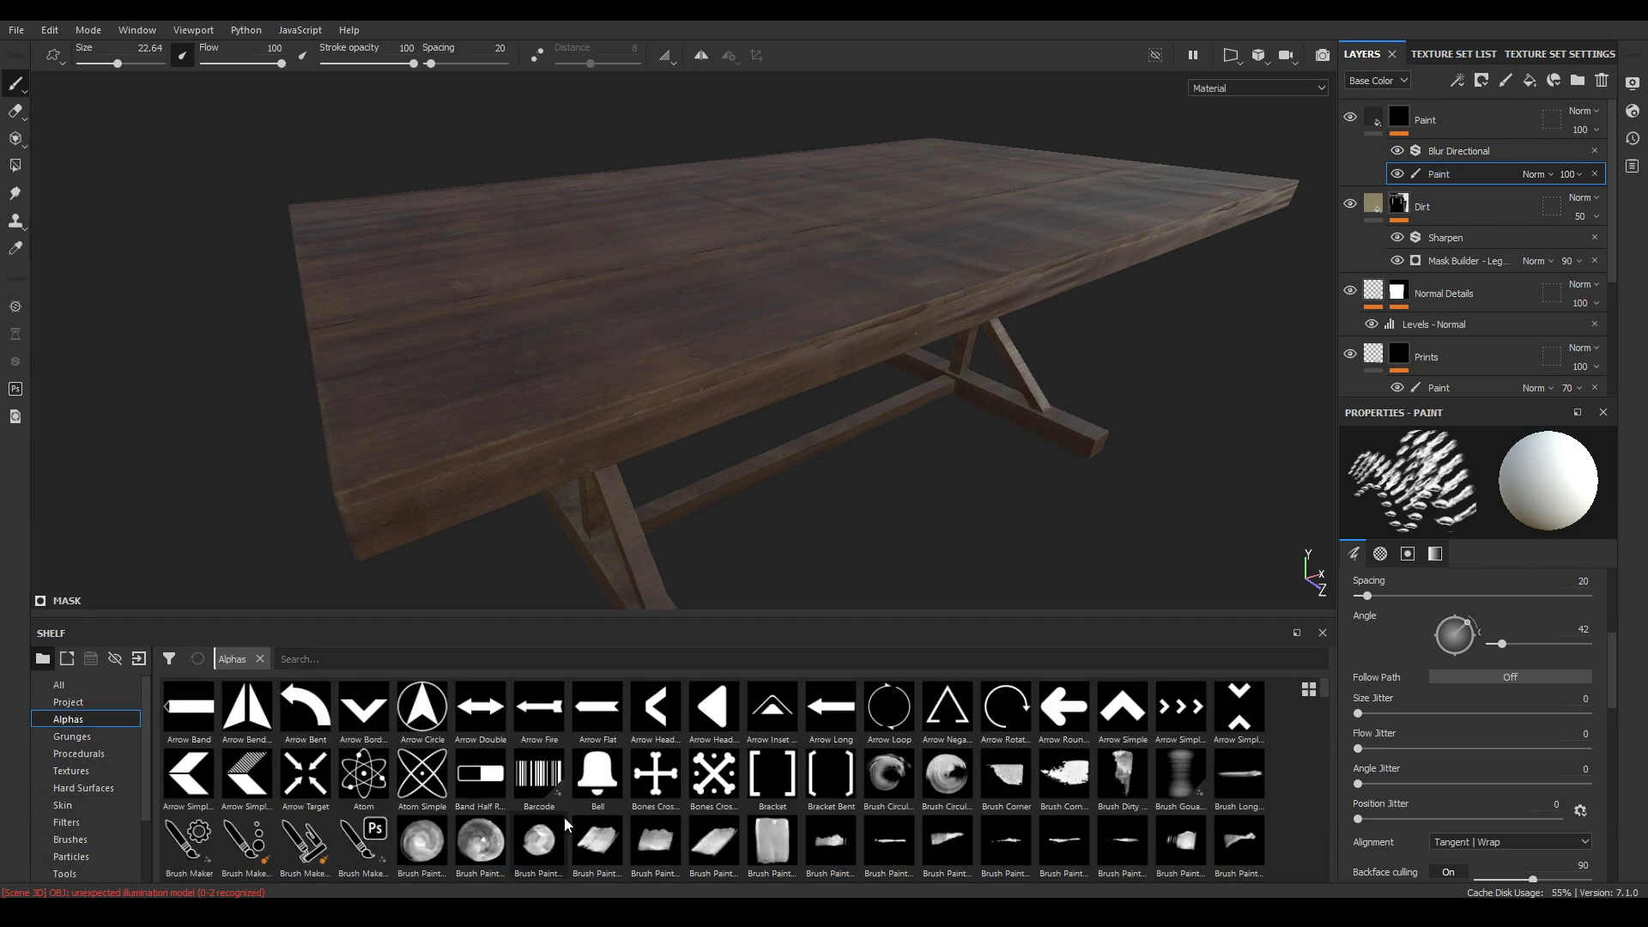
scroll(565, 824, "down", 5)
scroll(524, 756, "up", 2)
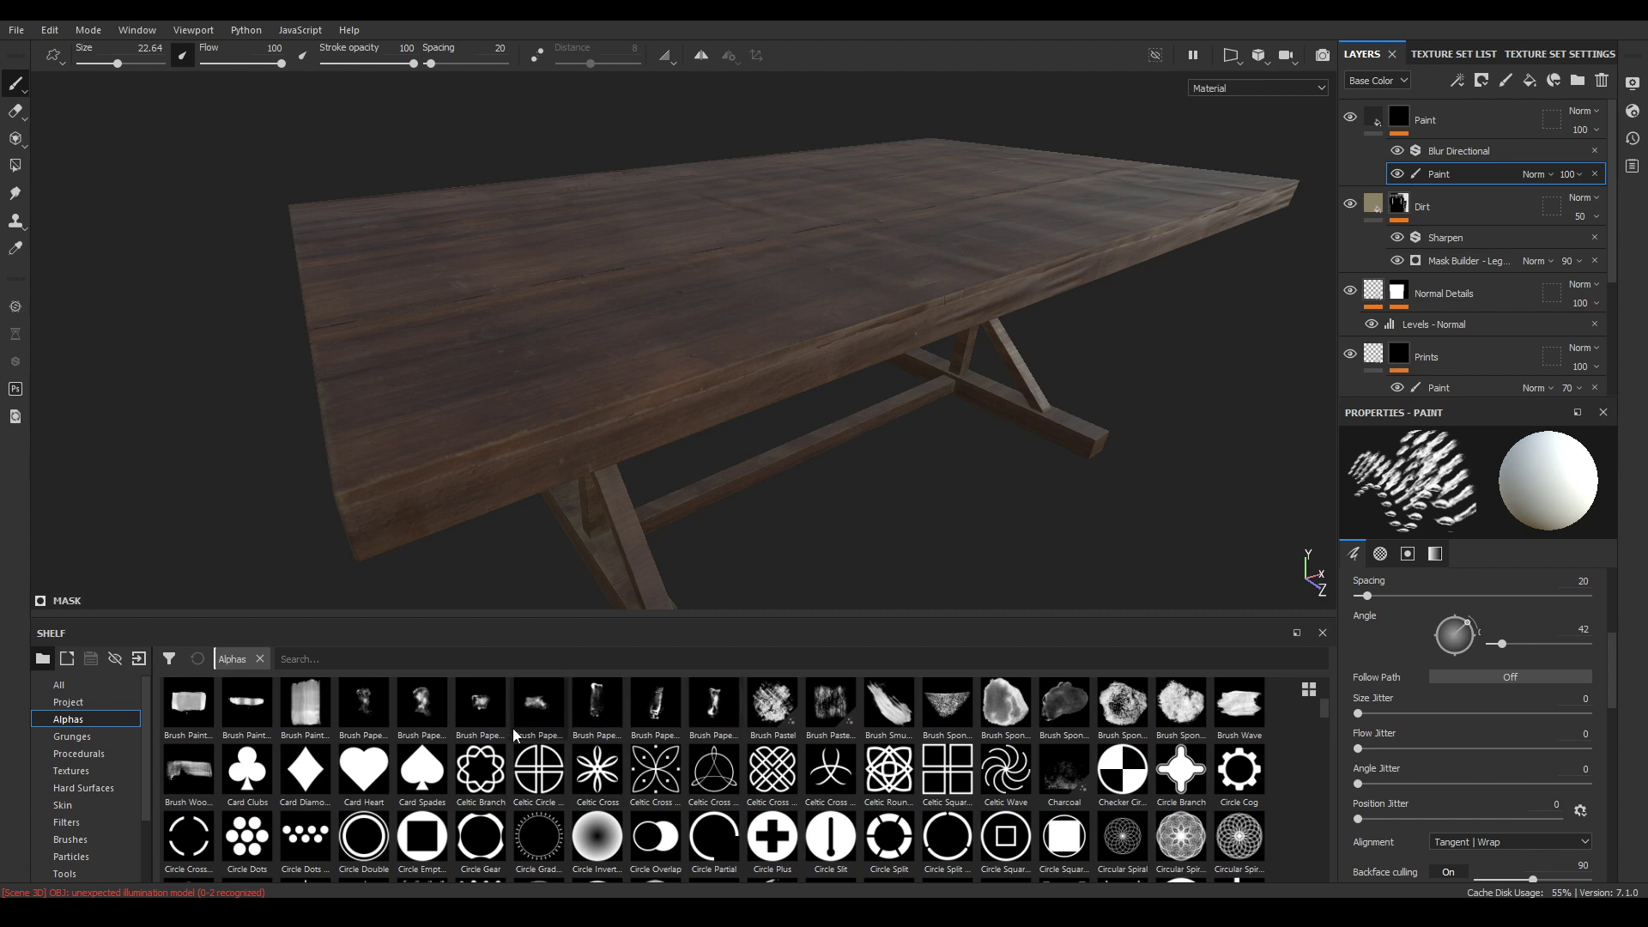
scroll(412, 717, "up", 3)
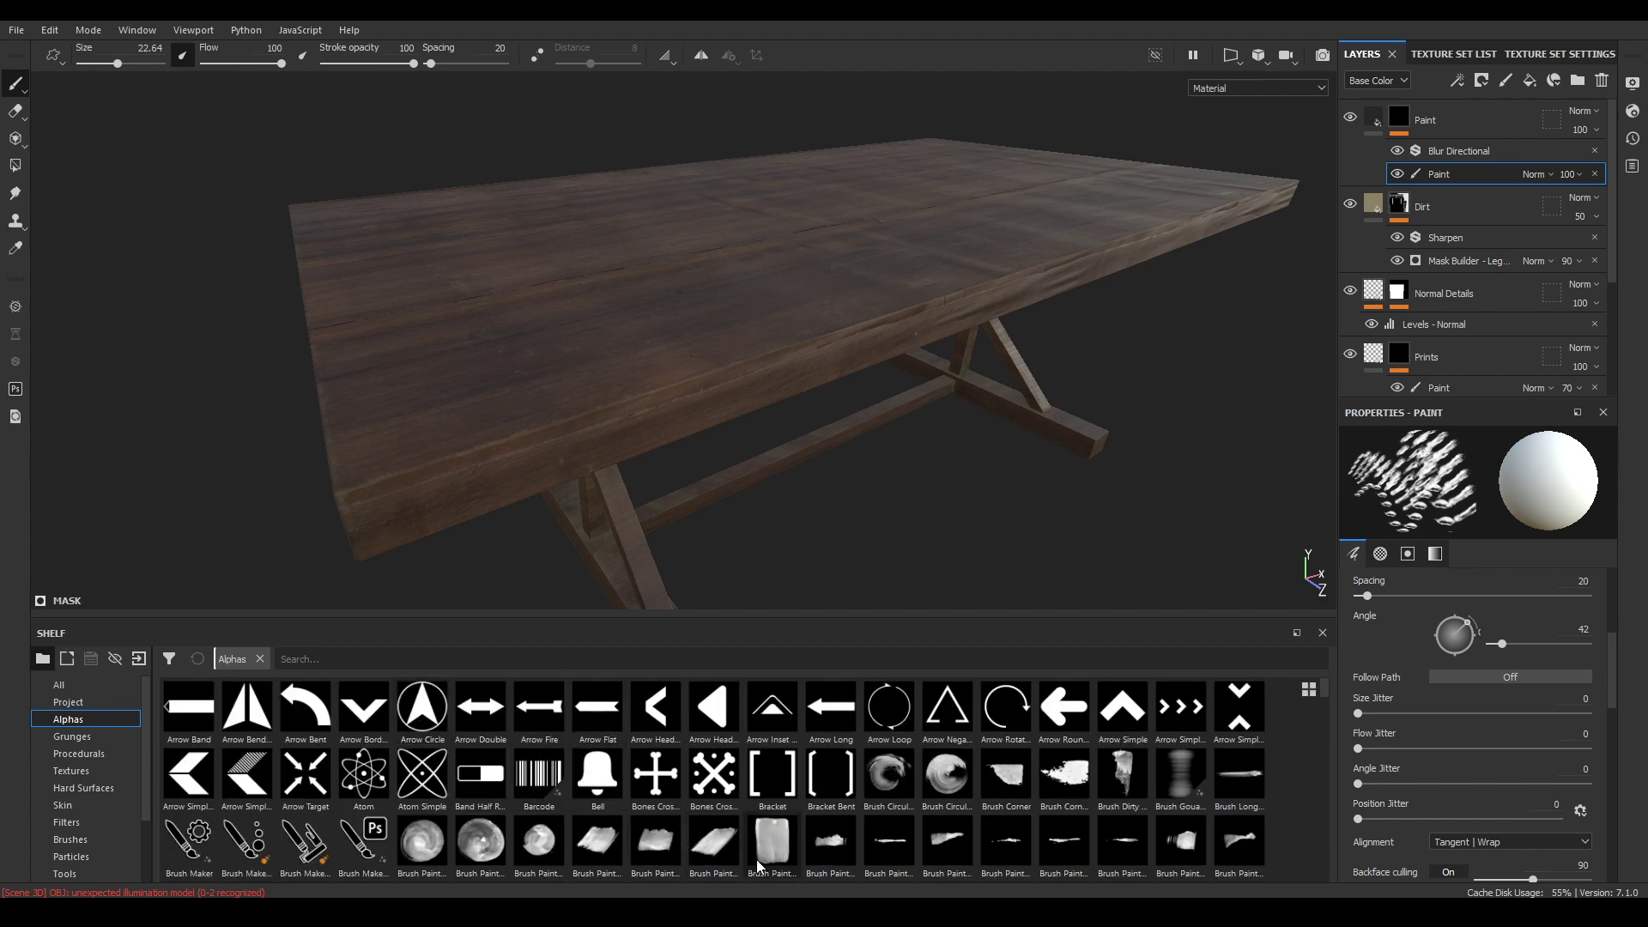
scroll(1115, 806, "down", 3)
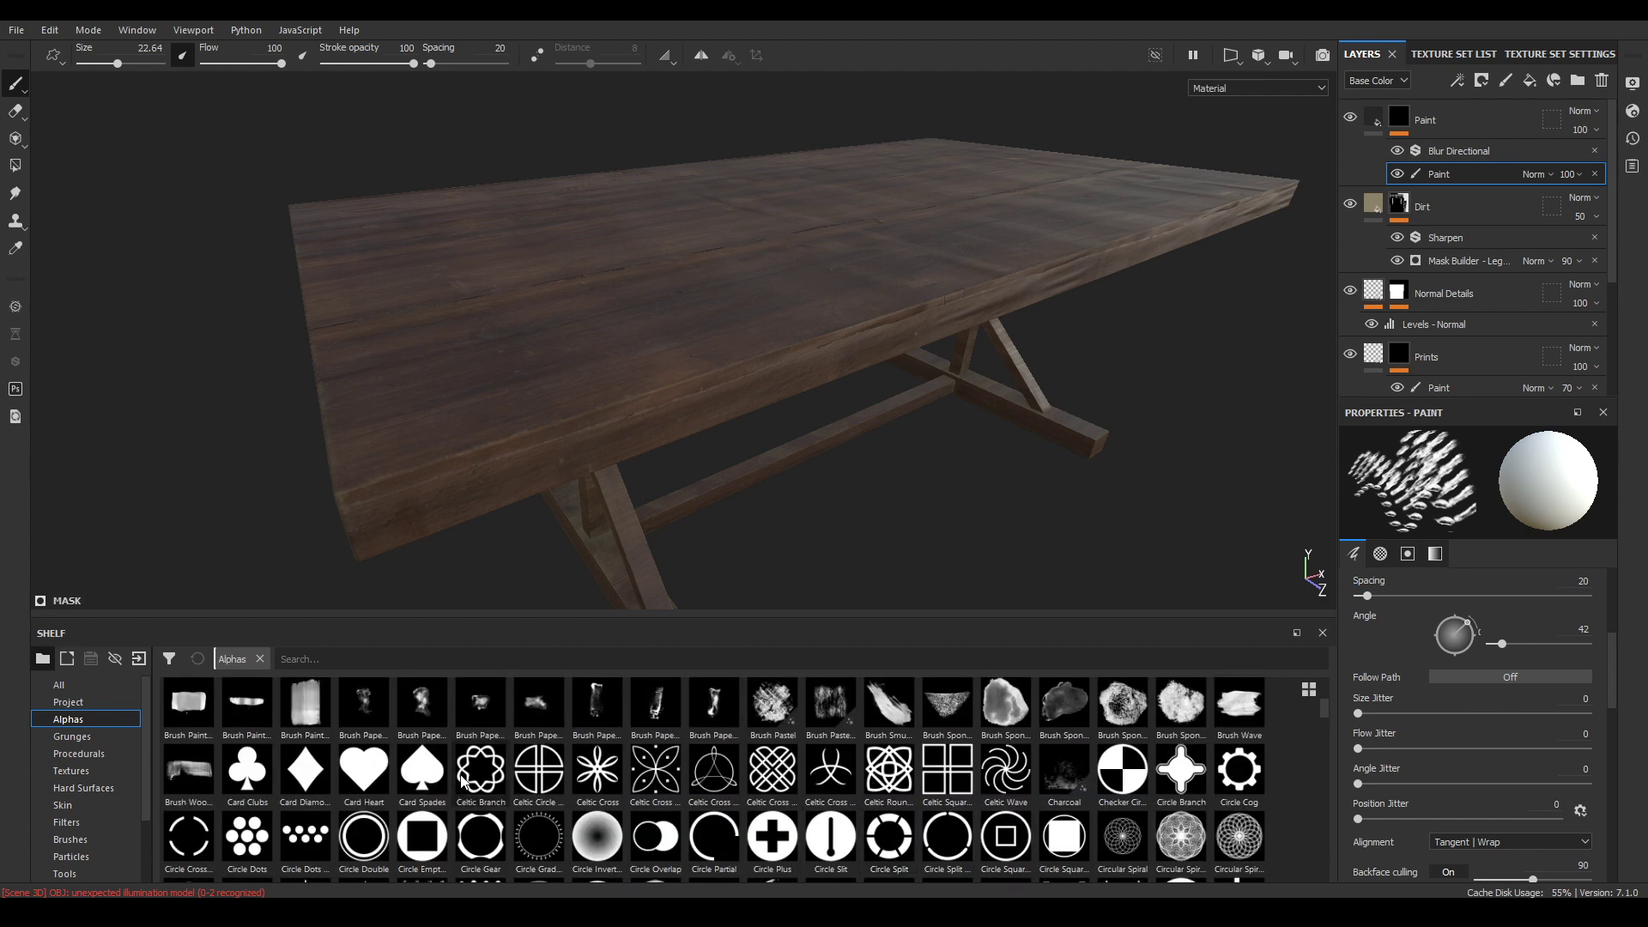
left_click(189, 704)
Set the brush angle to 0, the flow to 47 and the stroke opacity to 75
left_click_drag(694, 487, 699, 430, "alt")
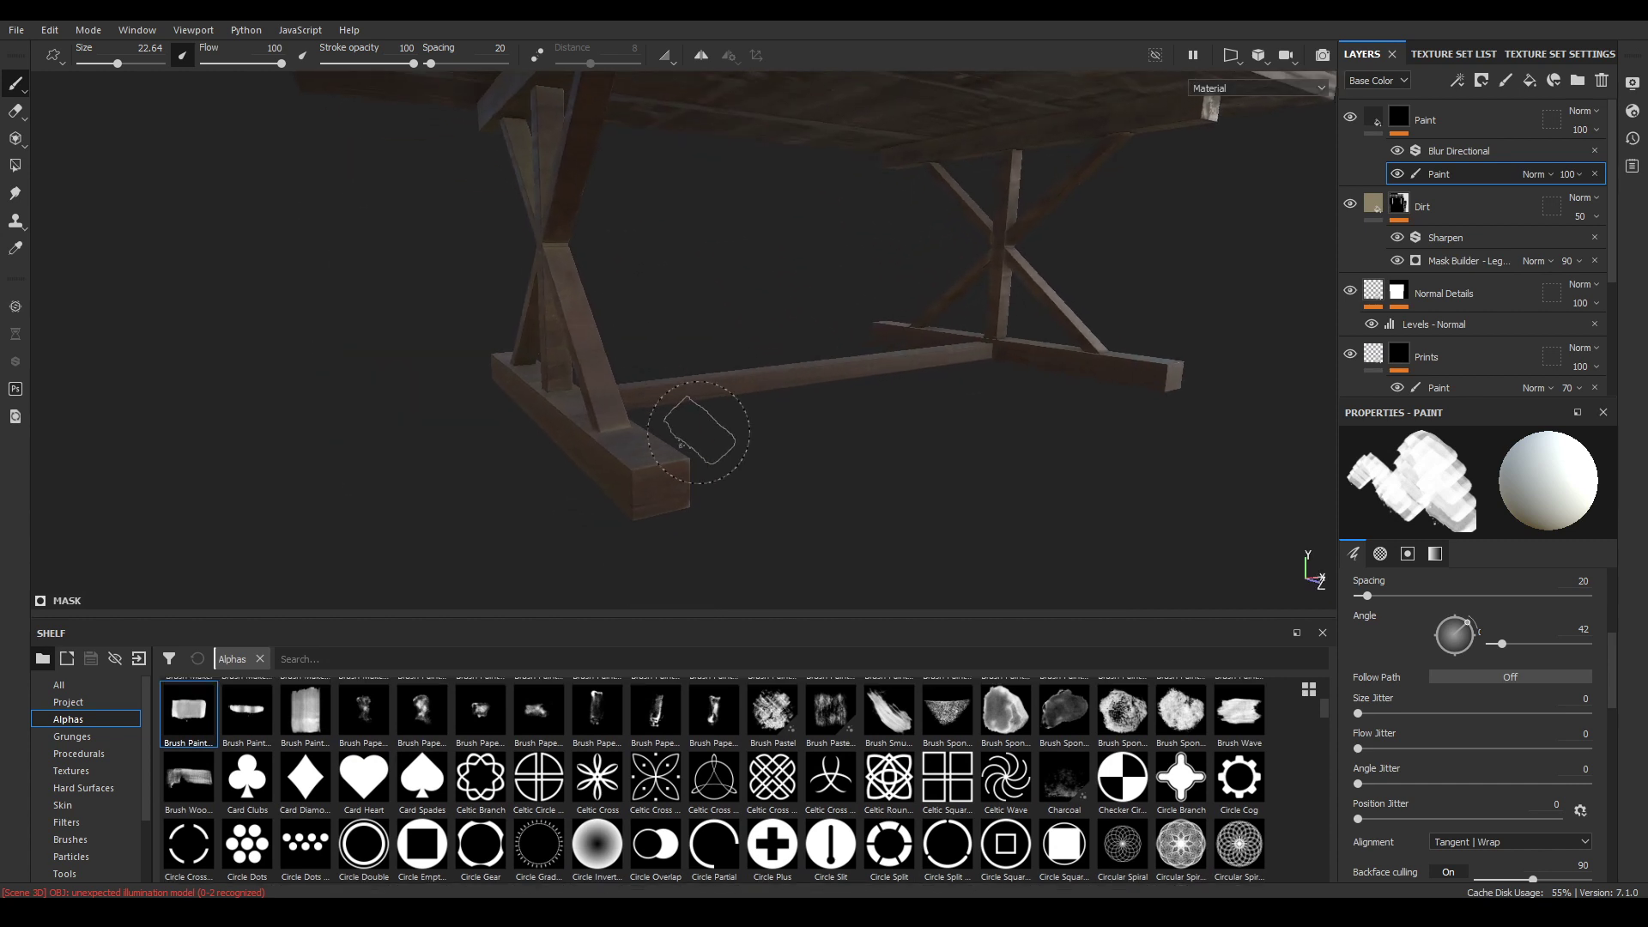
scroll(1551, 683, "up", 2)
type("0")
key("Return")
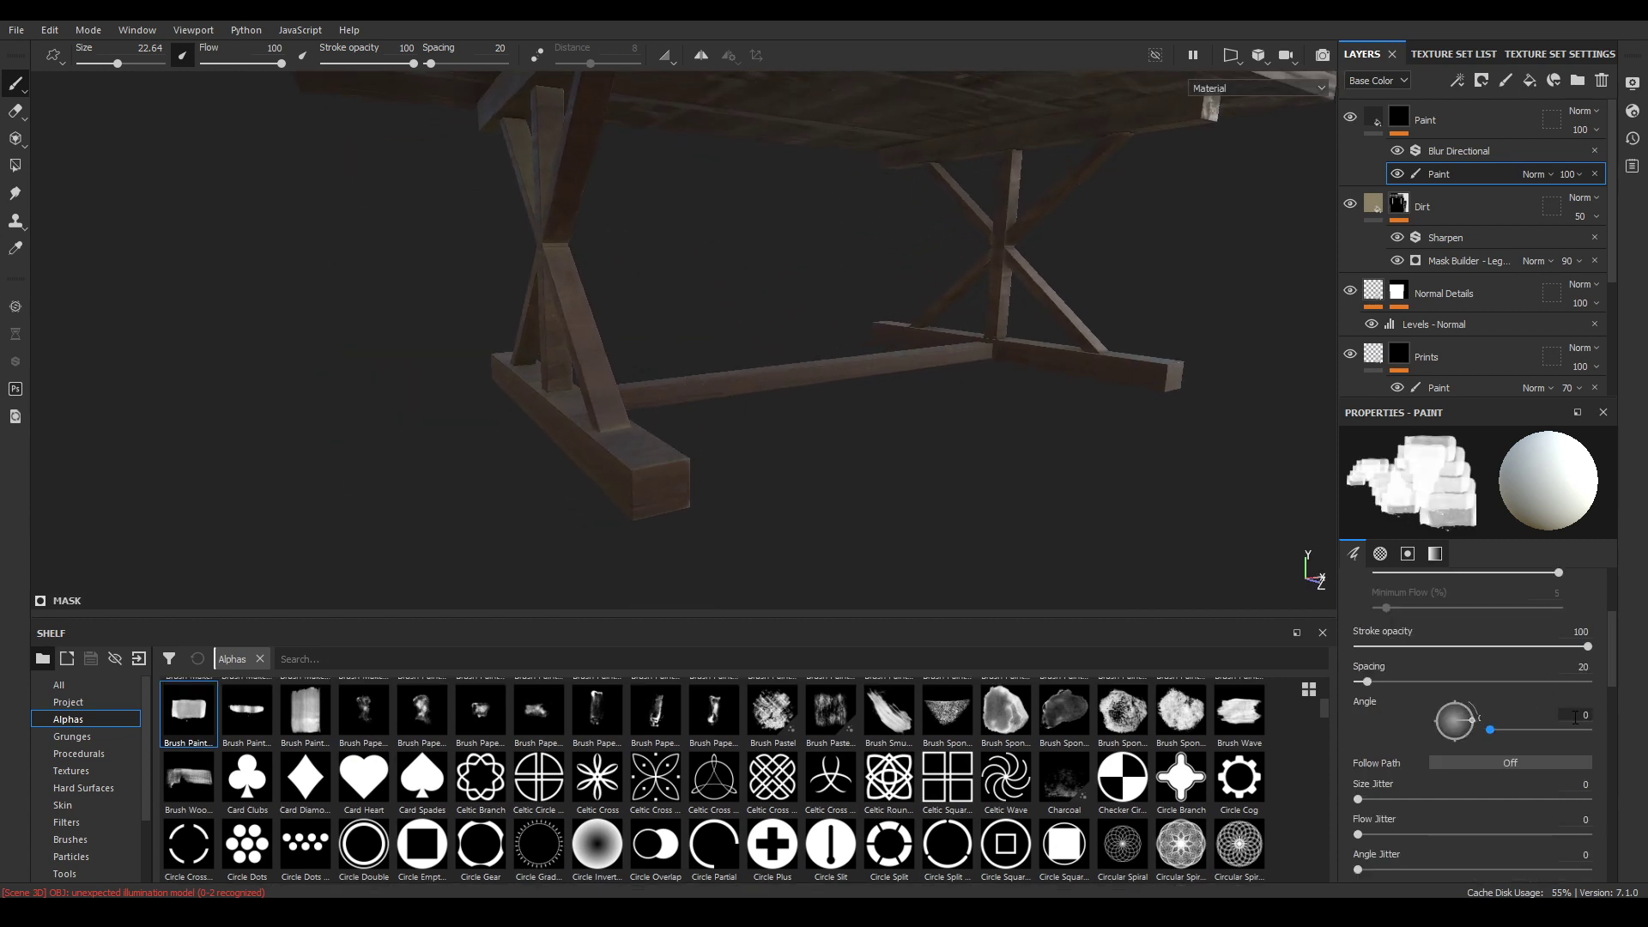
left_click_drag(671, 330, 533, 269, "alt")
middle_click_drag(549, 249, 618, 331, "alt")
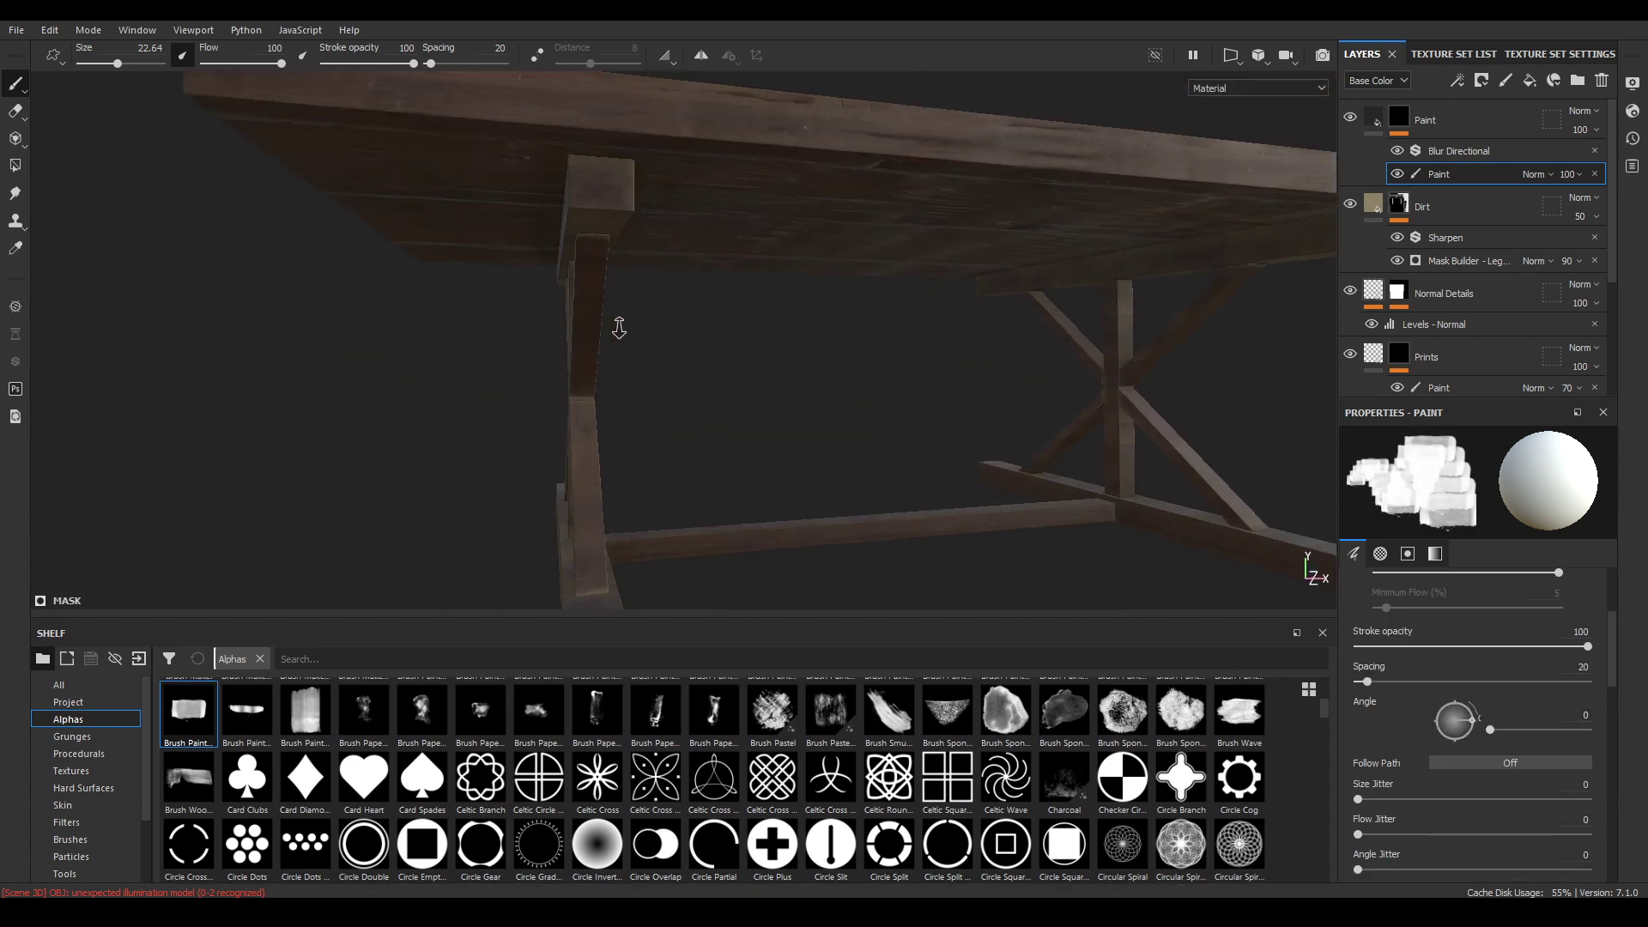
right_click_drag(618, 332, 386, 232, "alt")
left_click_drag(245, 66, 242, 68)
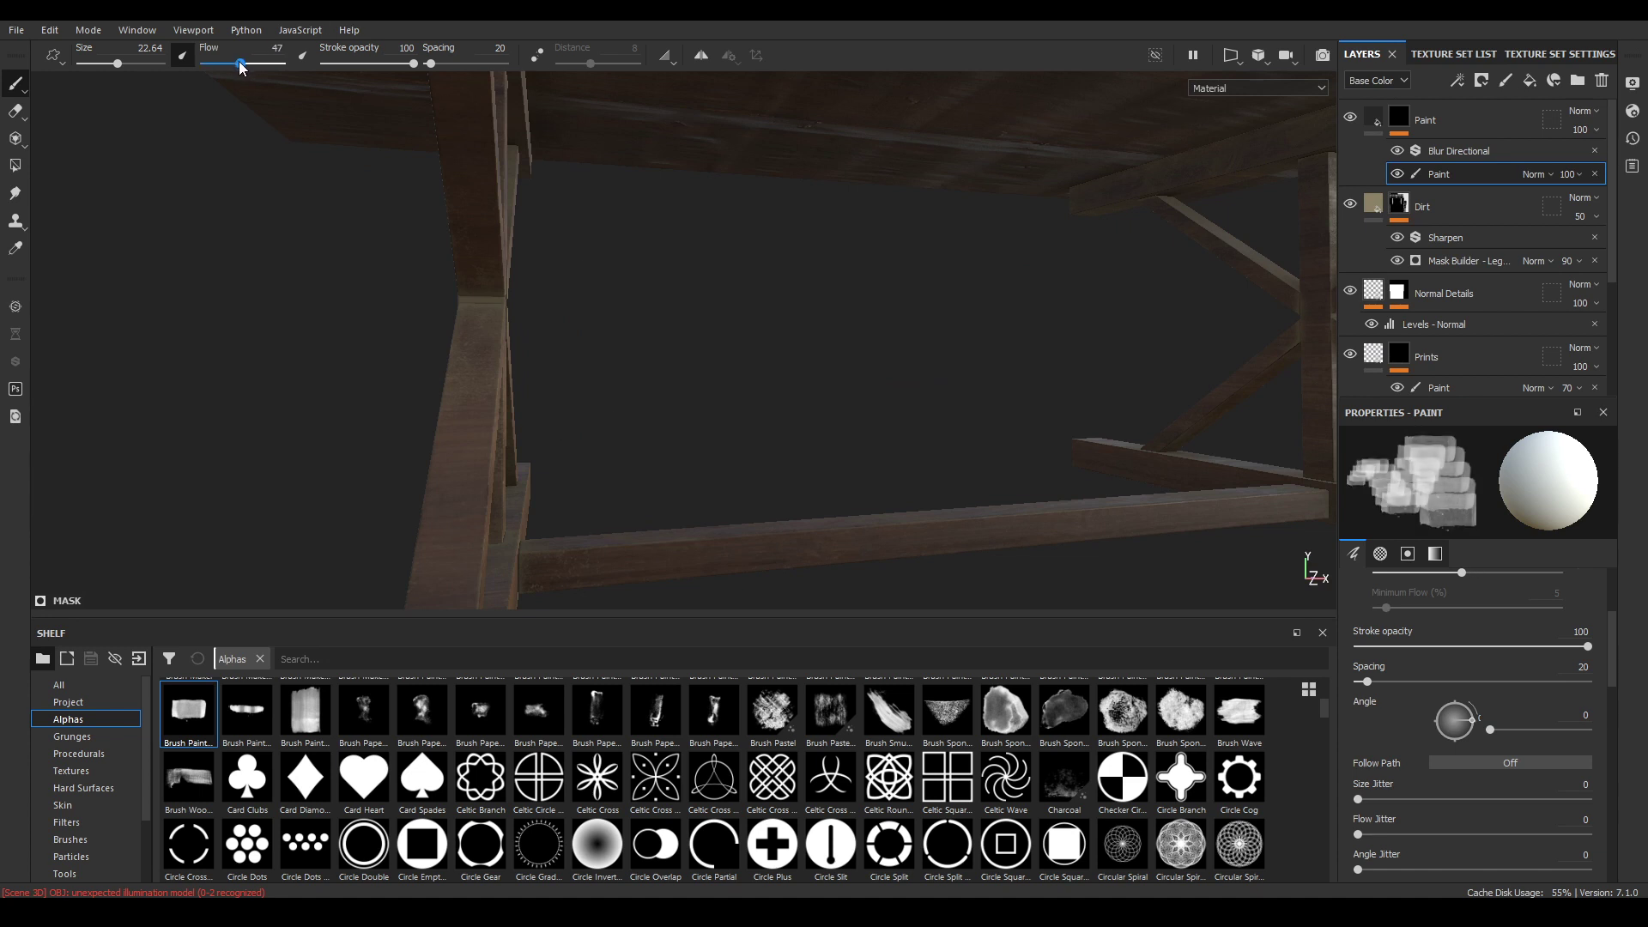
left_click(392, 64)
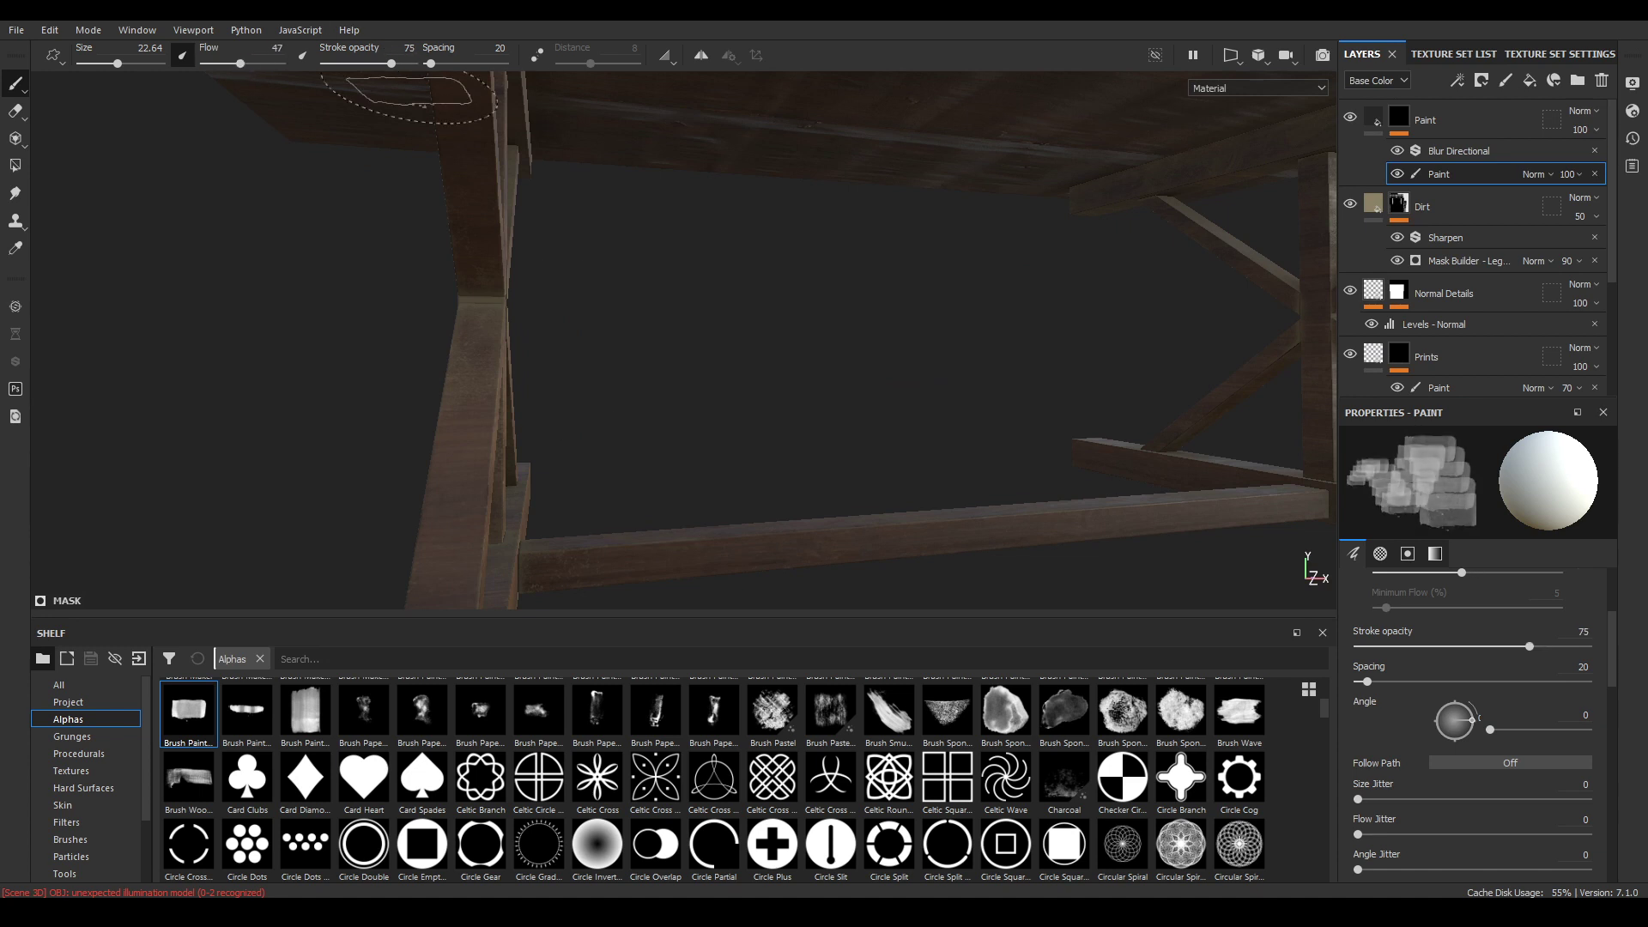
Switch the brush to the thin horizontal Brush Paint alpha and reduce its size to about 7.63
left_click_drag(410, 90, 651, 338, "alt")
middle_click_drag(652, 339, 641, 436, "alt")
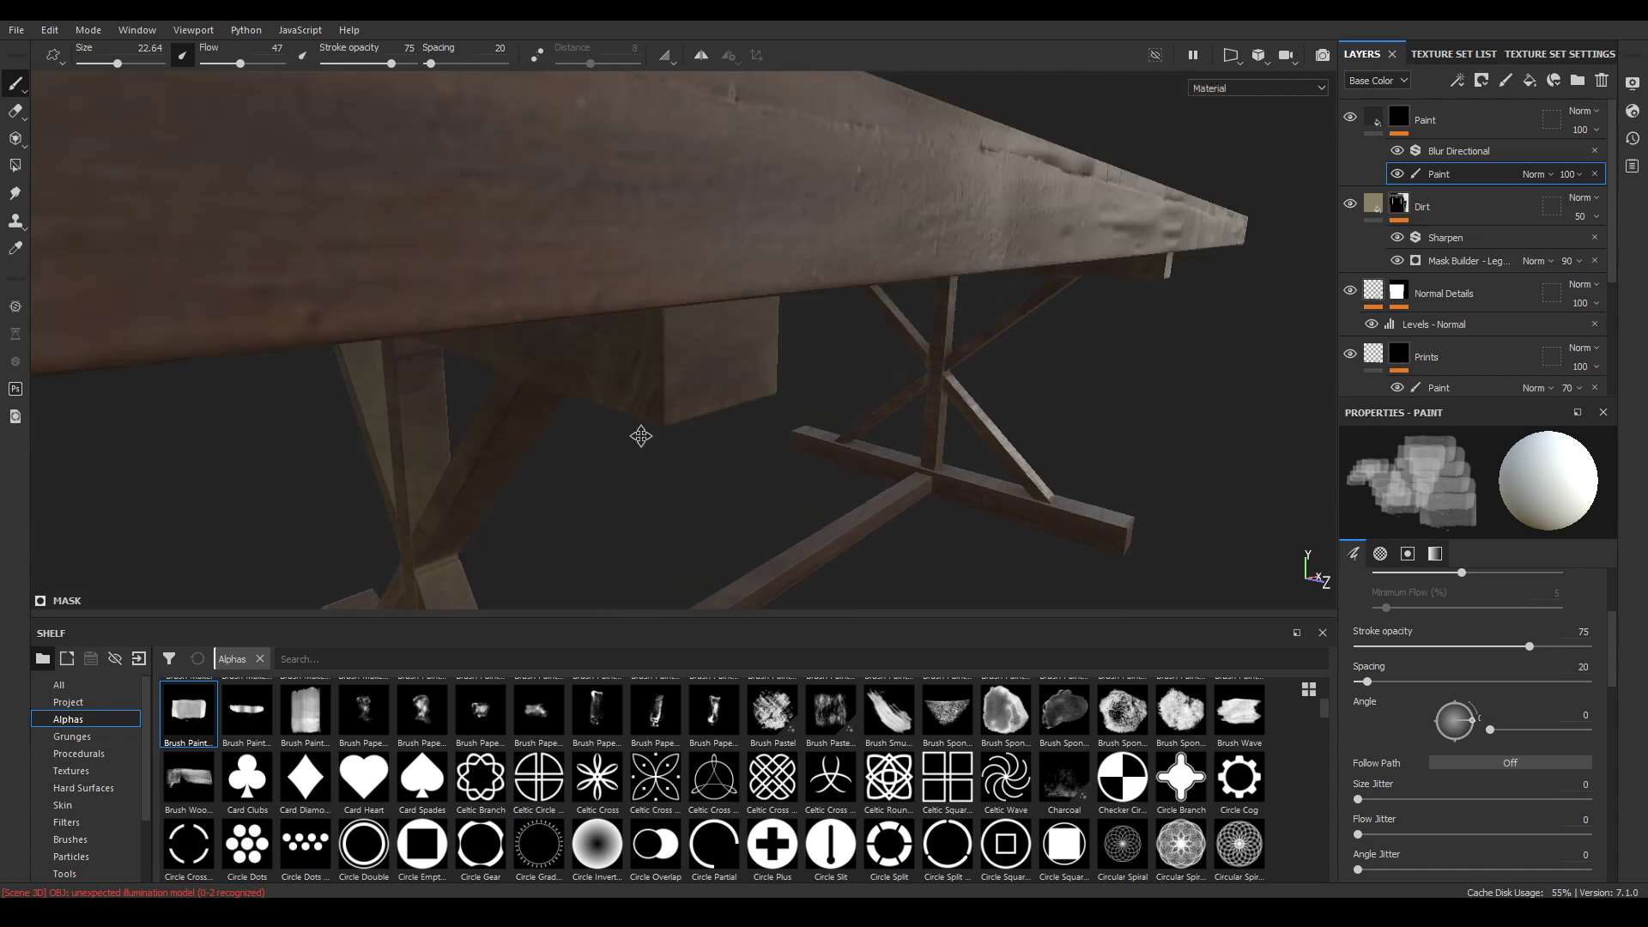
left_click_drag(642, 436, 589, 394, "alt")
middle_click_drag(588, 393, 607, 283, "alt")
mouse_move(606, 283)
left_mouse_down("alt")
mouse_move(633, 415)
mouse_move(578, 481)
mouse_move(591, 334)
mouse_move(646, 302)
left_mouse_up("alt")
left_click(831, 713)
left_click(204, 717)
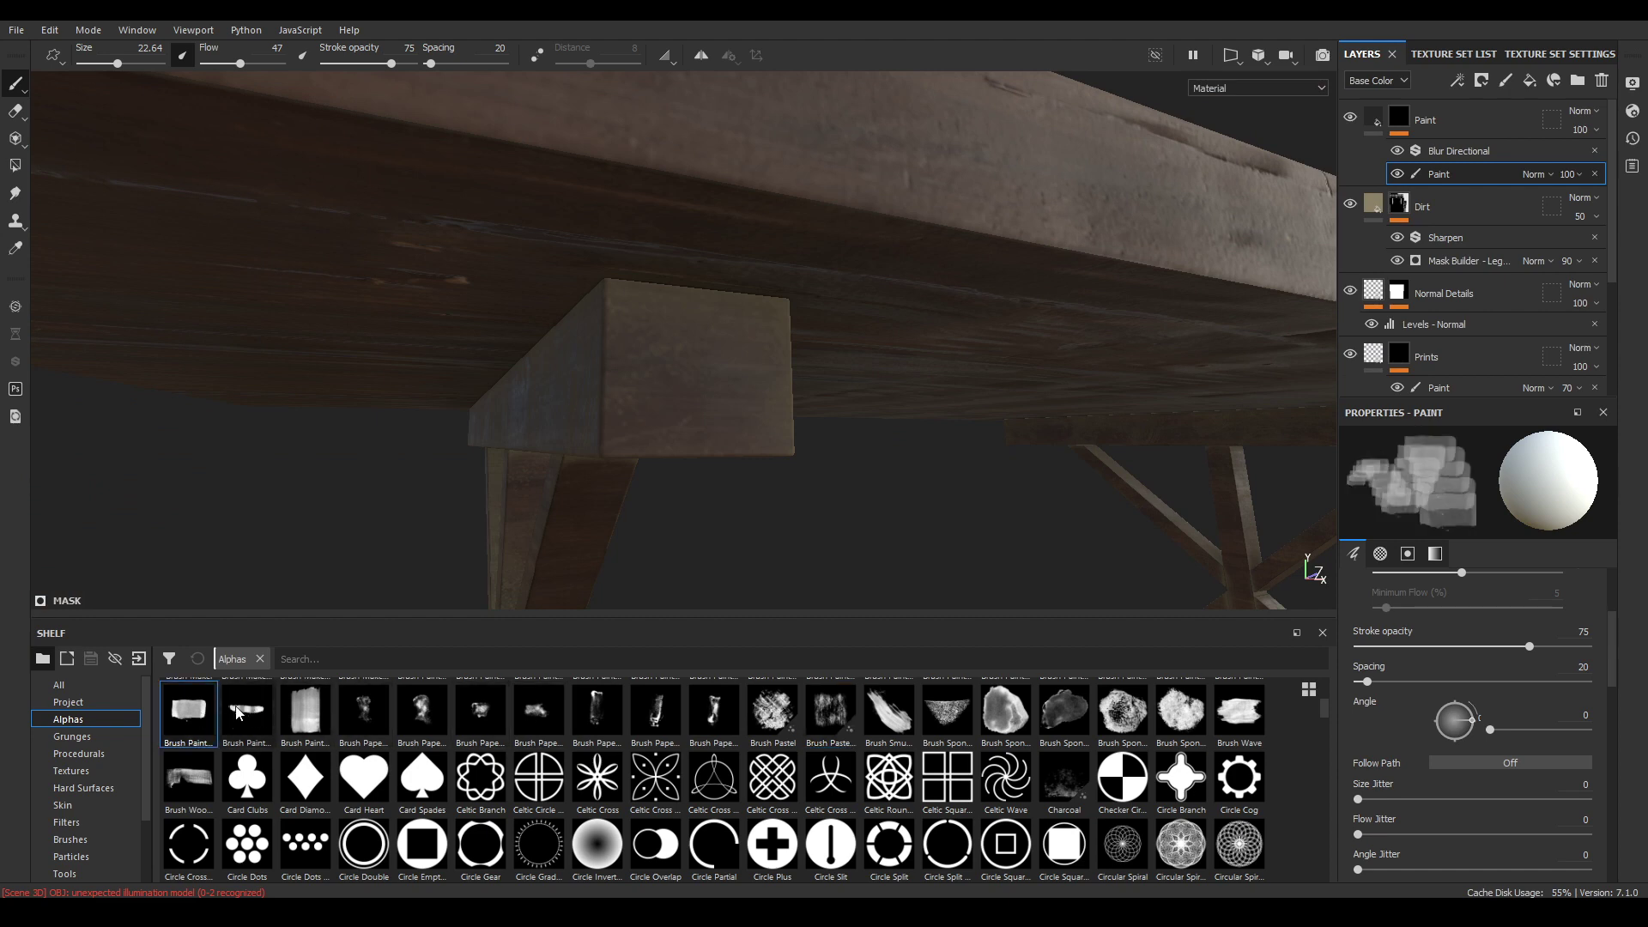
left_click(247, 713)
left_click_drag(574, 344, 581, 353, "alt")
right_click_drag(588, 355, 547, 354, "ctrl")
Set the brush spacing to 5 and paint the upper part of the crossbeam's end under the tabletop
scroll(664, 299, "down", 5)
left_click_drag(670, 300, 721, 198, "alt")
scroll(773, 219, "up", 3)
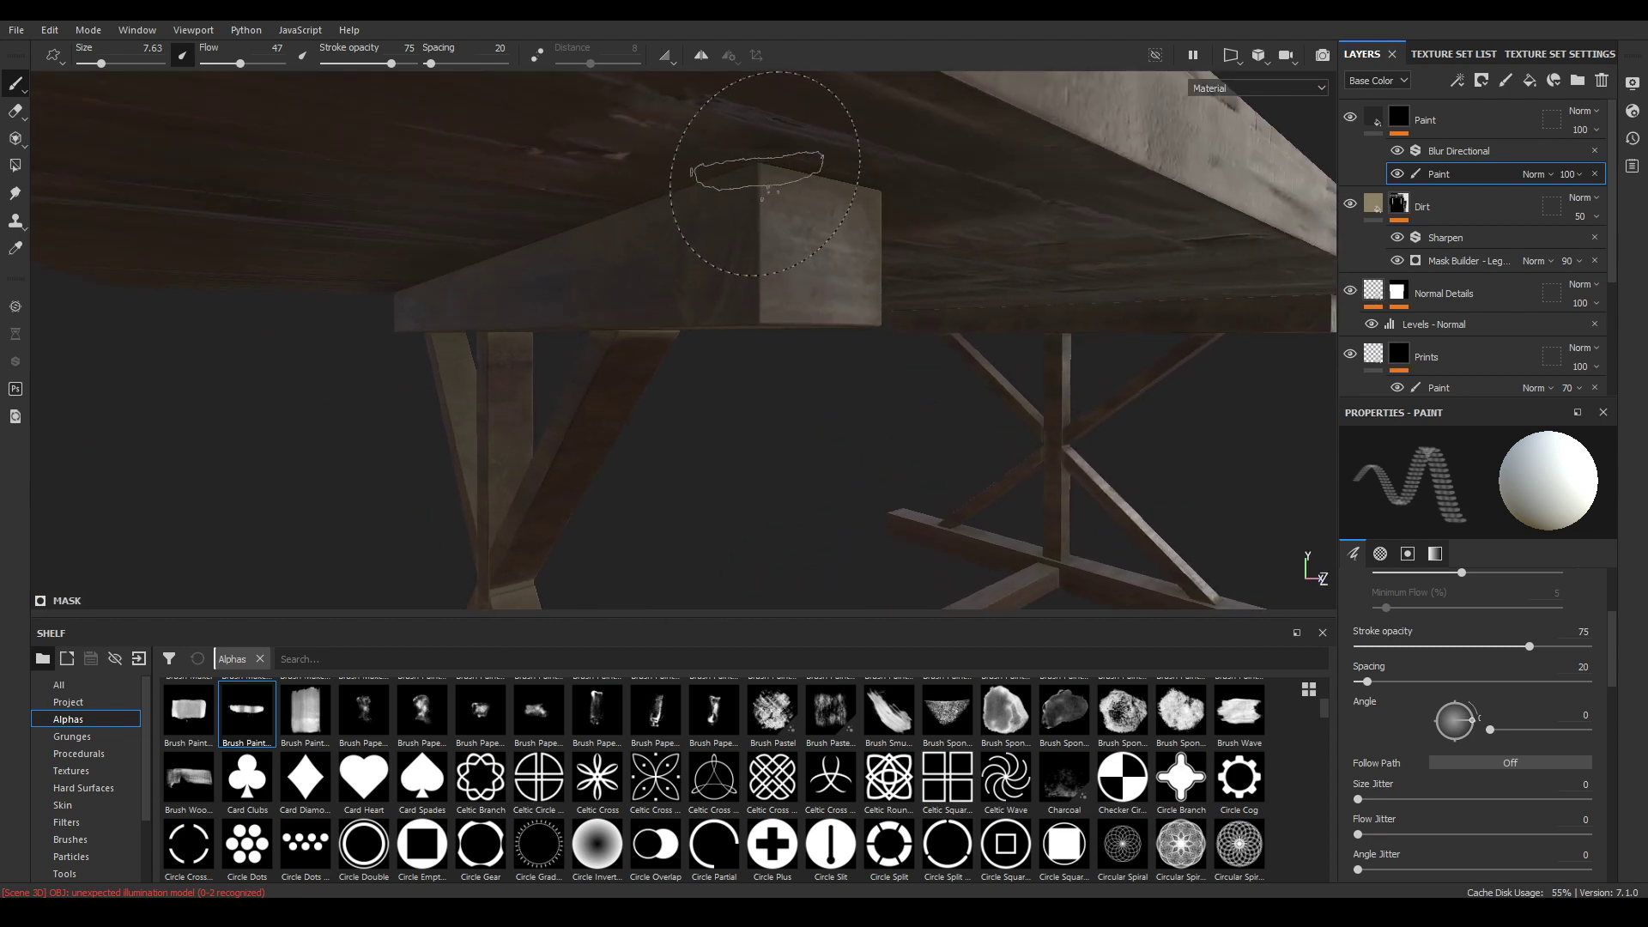
left_click_drag(789, 234, 697, 263, "alt")
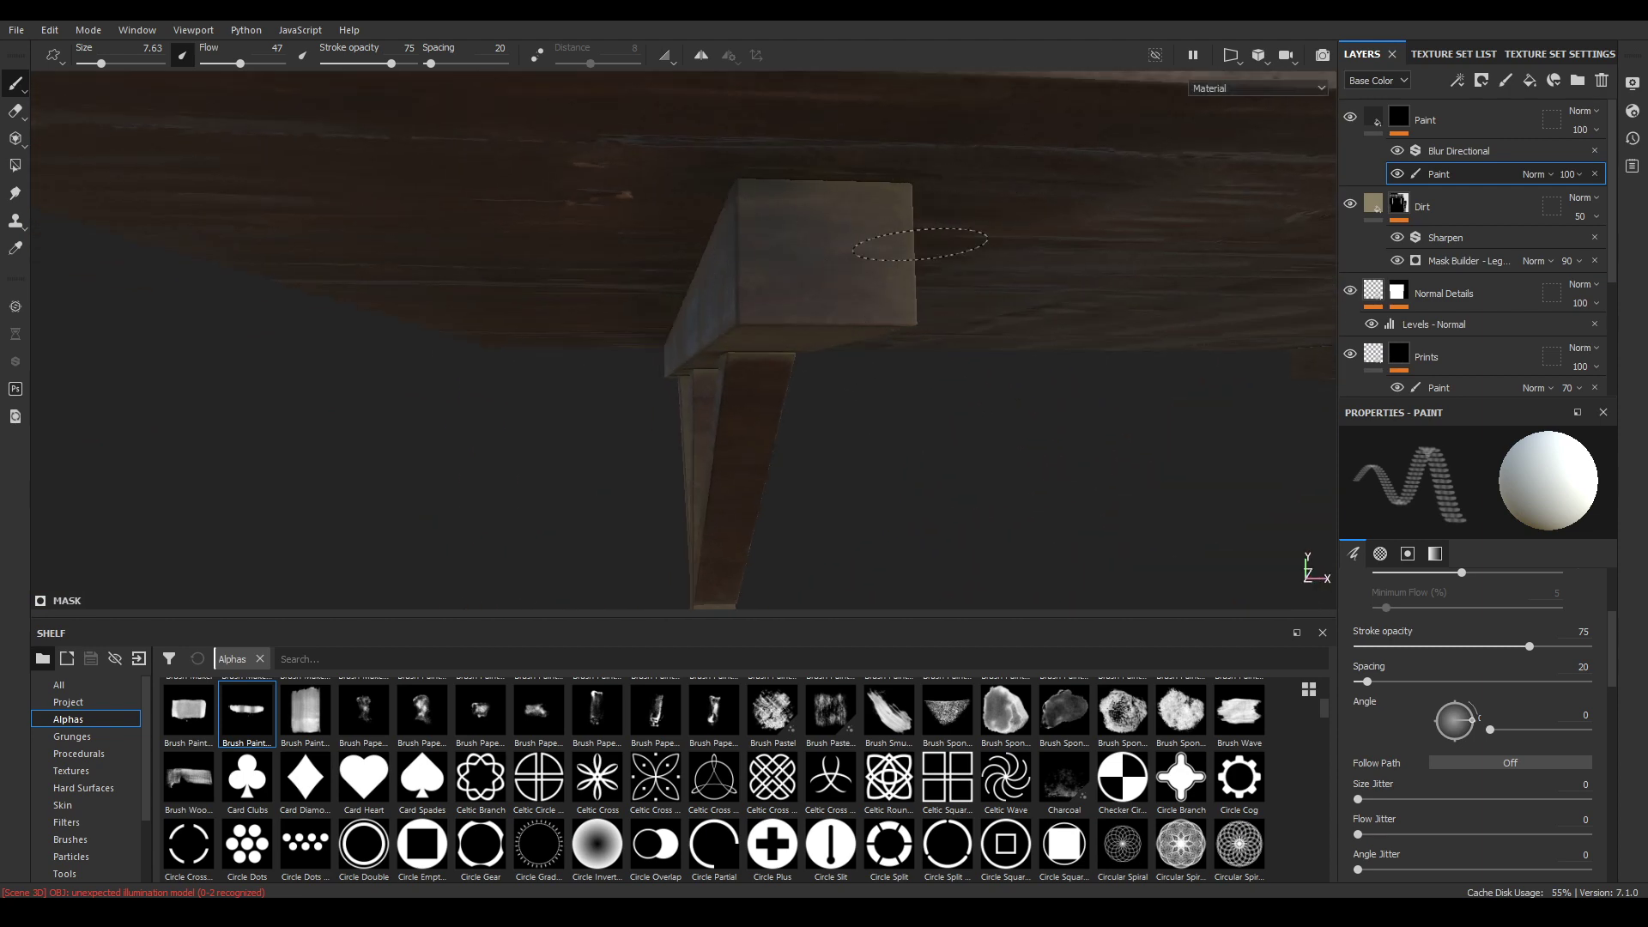
left_click_drag(905, 243, 459, 361, "alt")
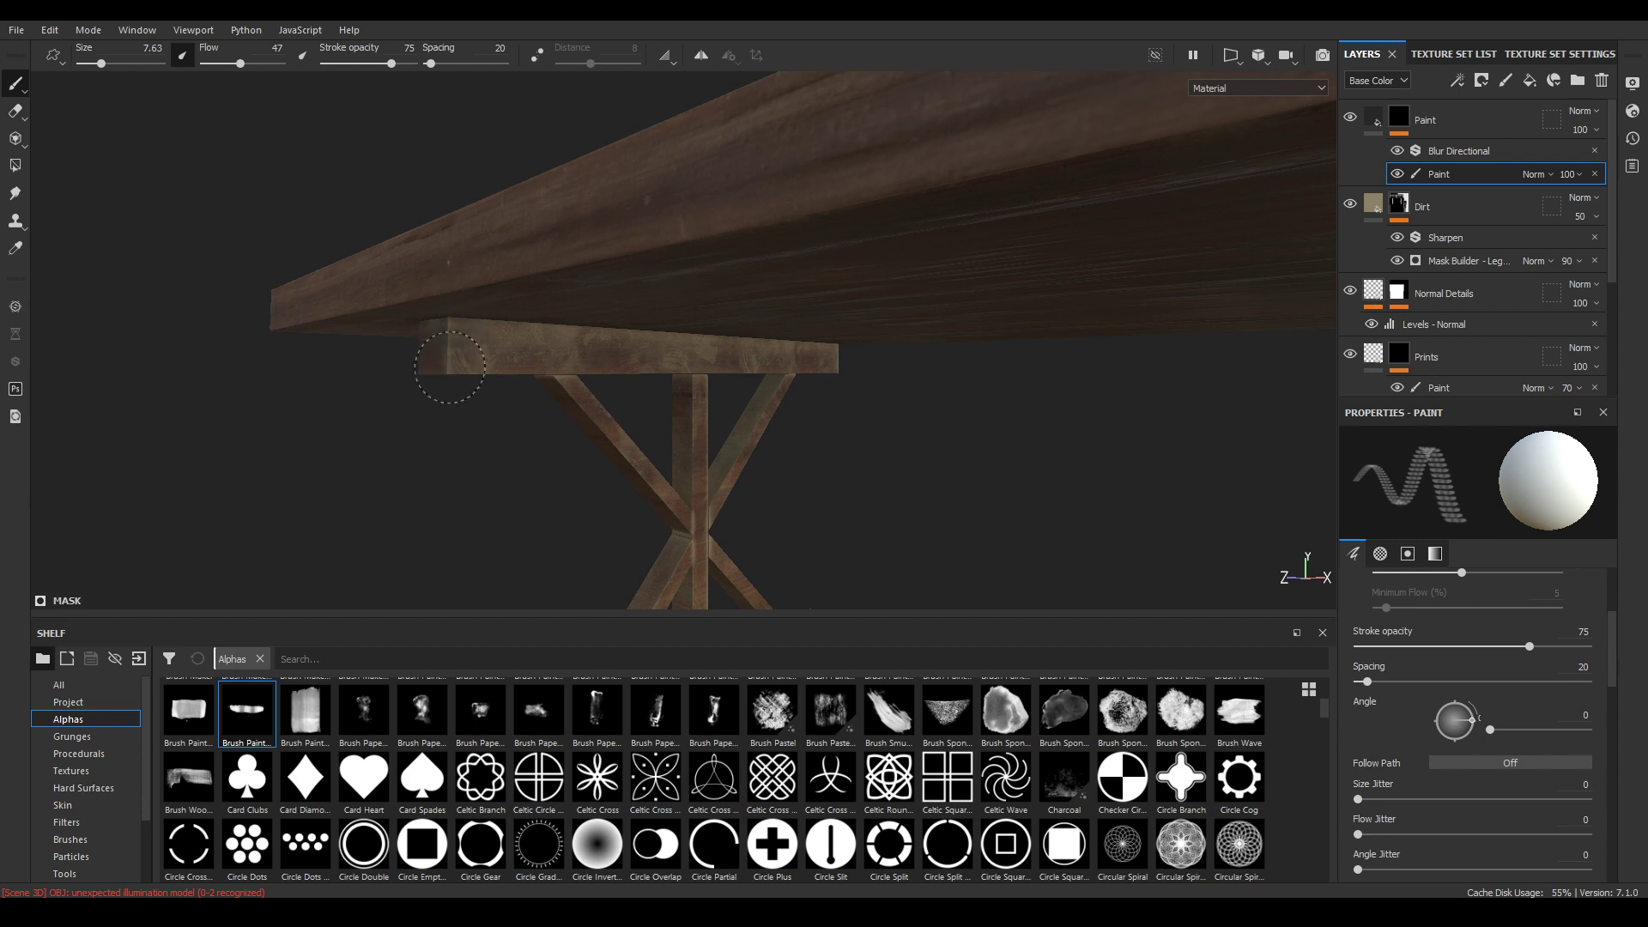
left_click_drag(473, 421, 607, 544, "alt")
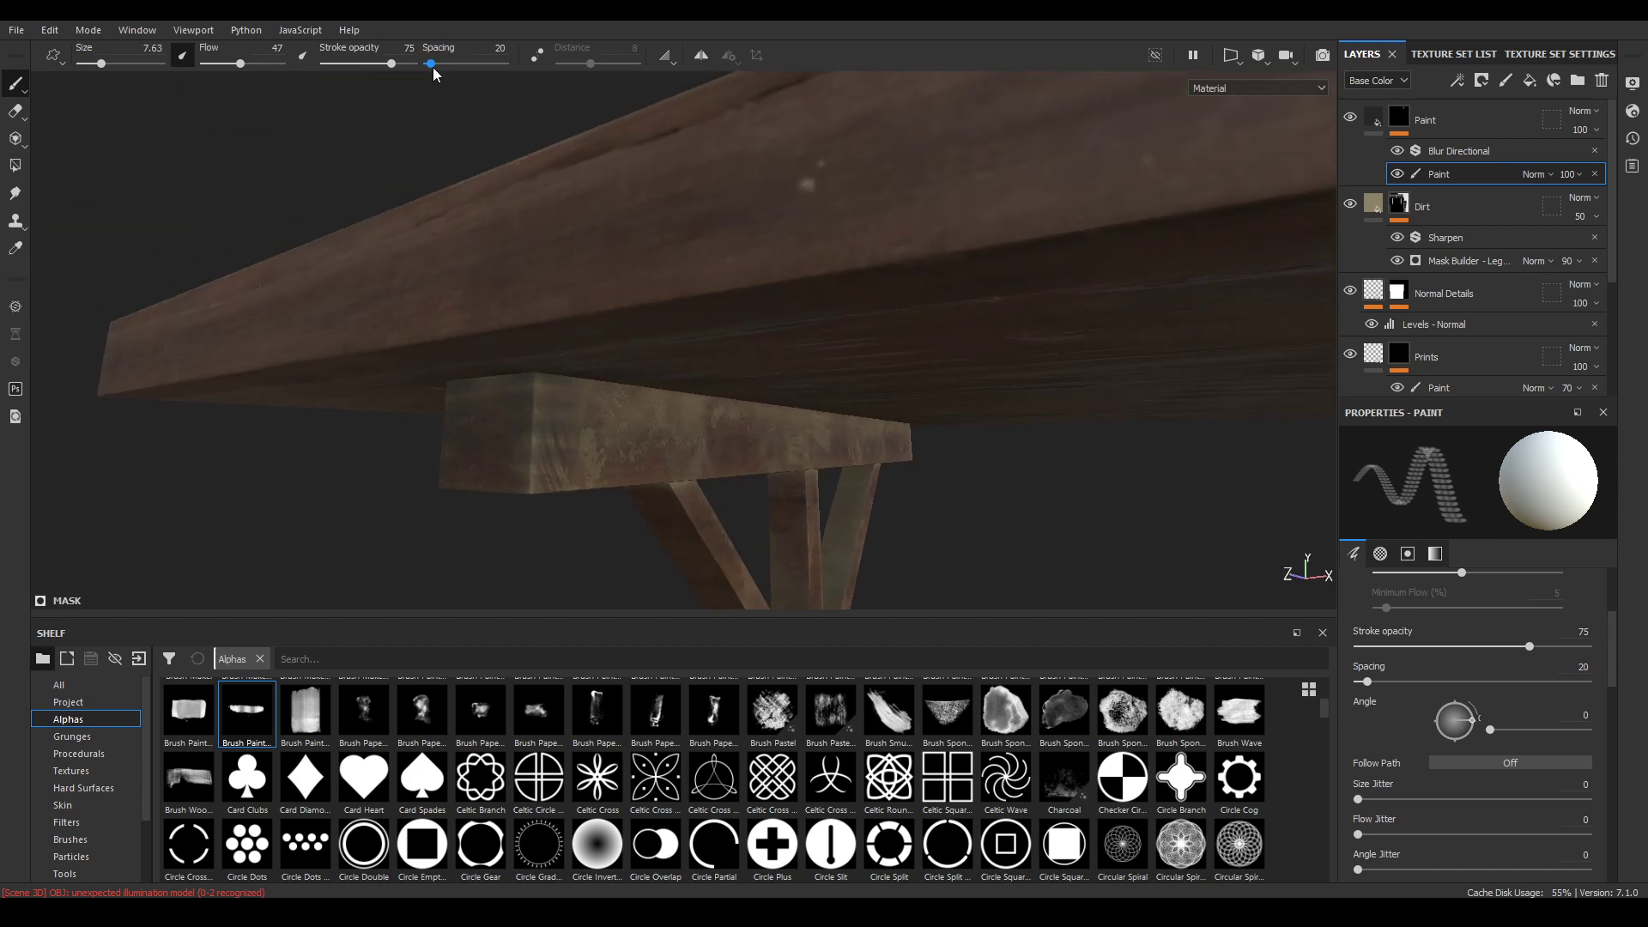
left_click_drag(432, 65, 427, 65)
left_click_drag(550, 386, 531, 391)
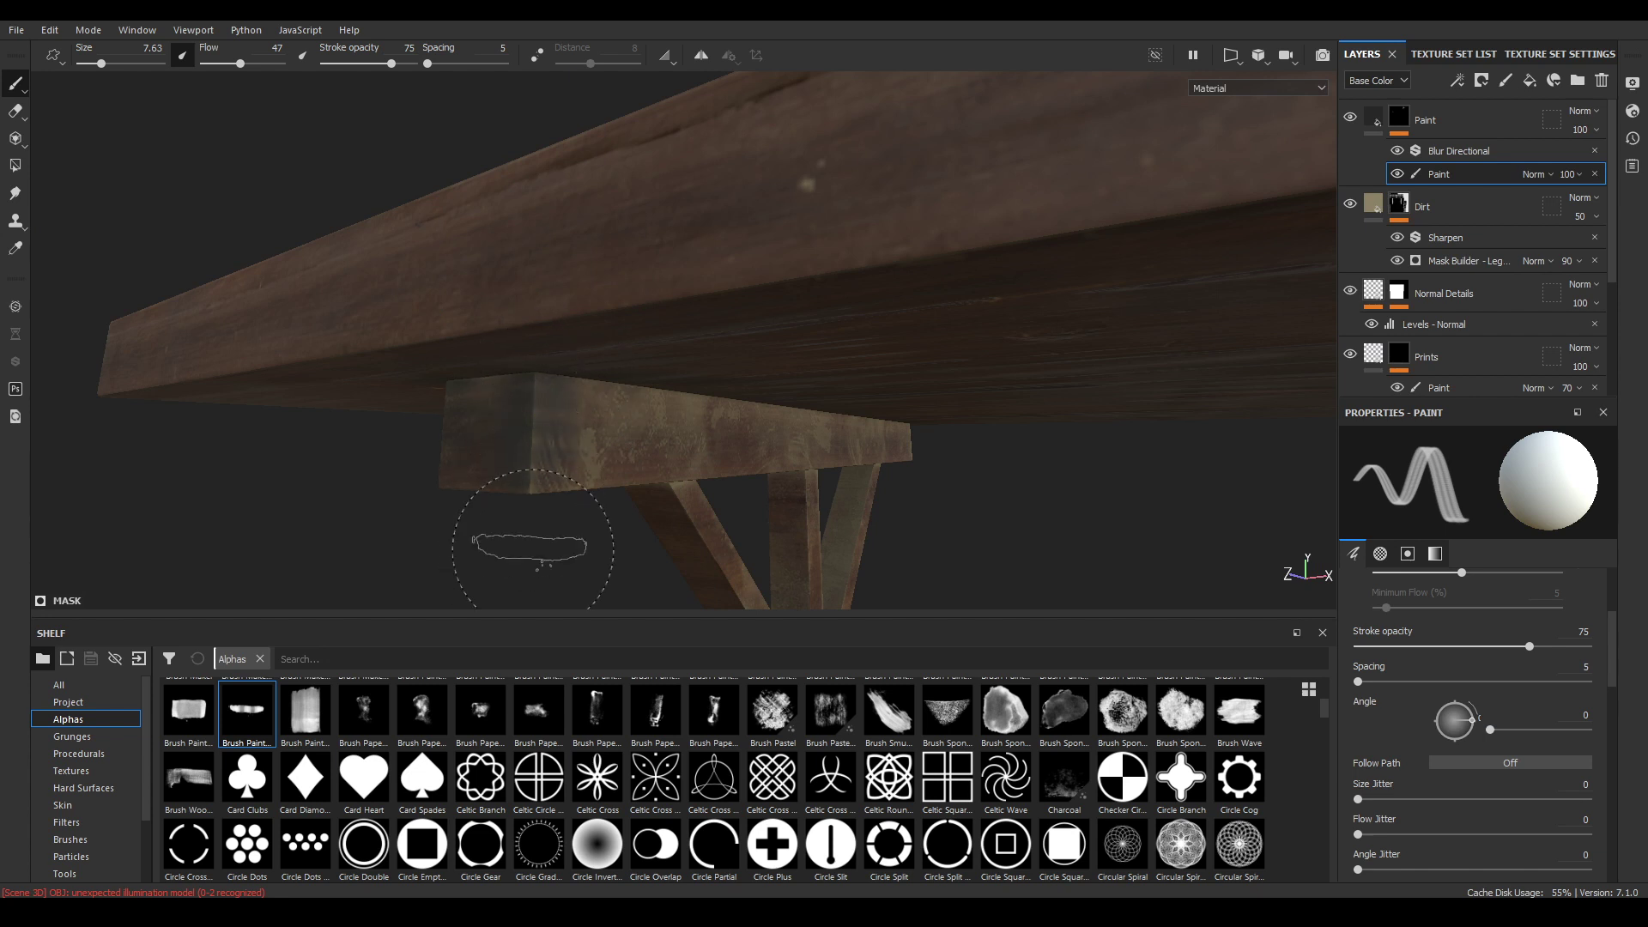
Paint a long dark stroke along the crossbeam's edge where it meets the underside of the tabletop
mouse_move(533, 550)
left_mouse_down("alt")
mouse_move(894, 497)
mouse_move(919, 461)
left_mouse_up("alt")
middle_click_drag(919, 460, 801, 438, "alt")
left_click_drag(695, 409, 1056, 419)
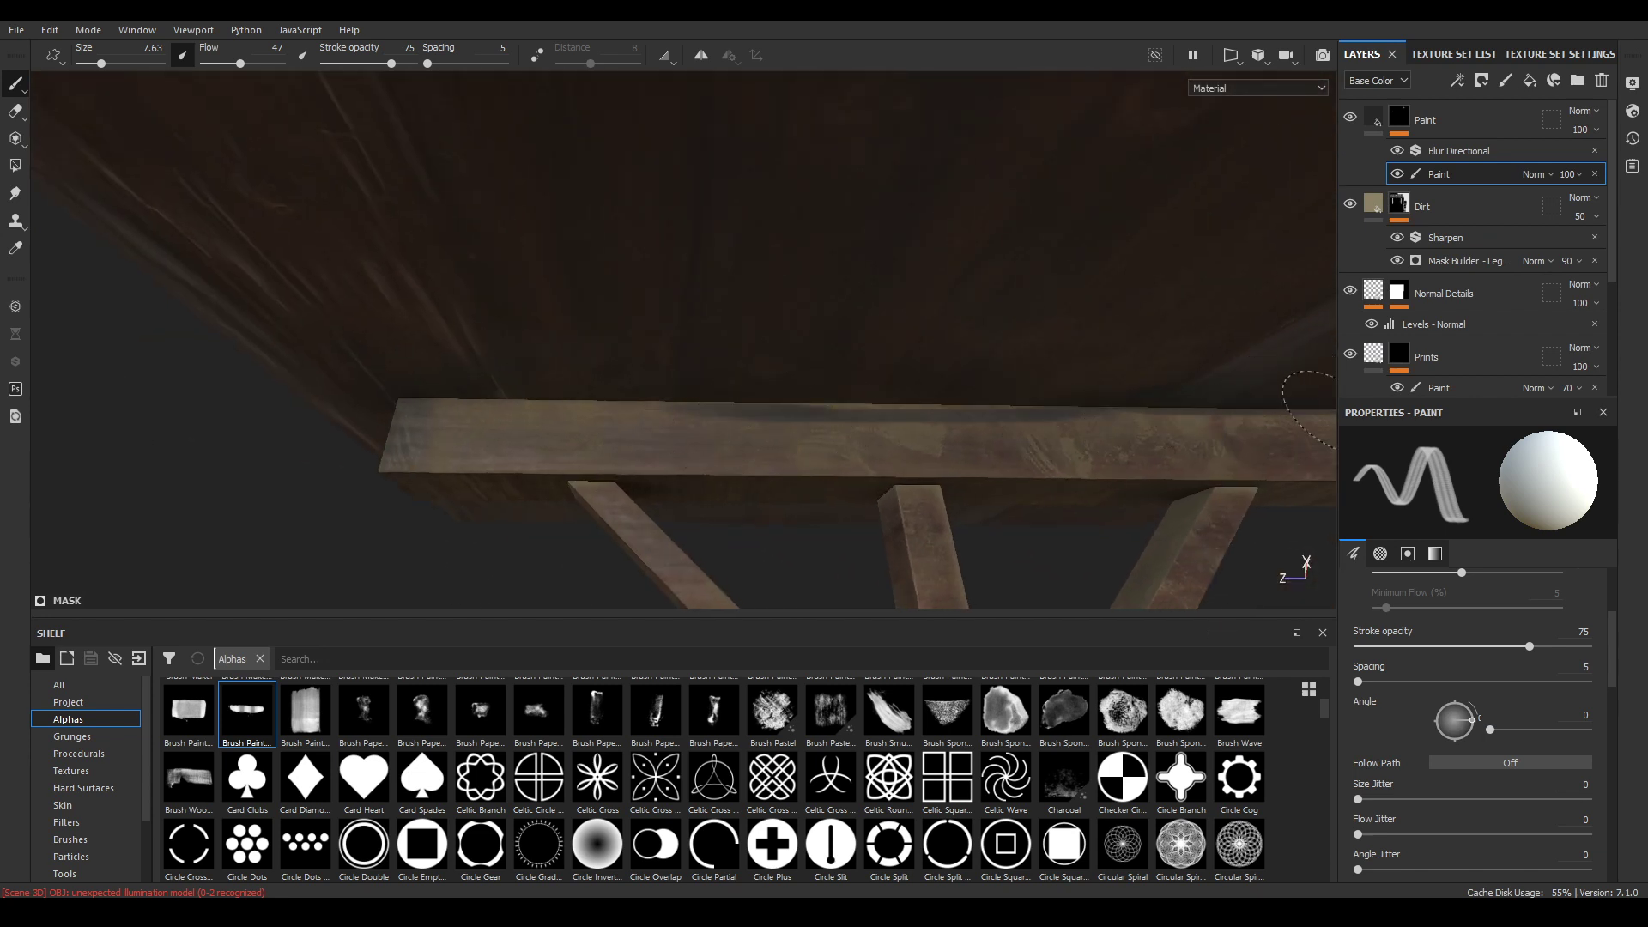
Set the Blur Directional filter's angle to 90 and its intensity to 1 in the Paint layer's mask
left_click(1454, 155)
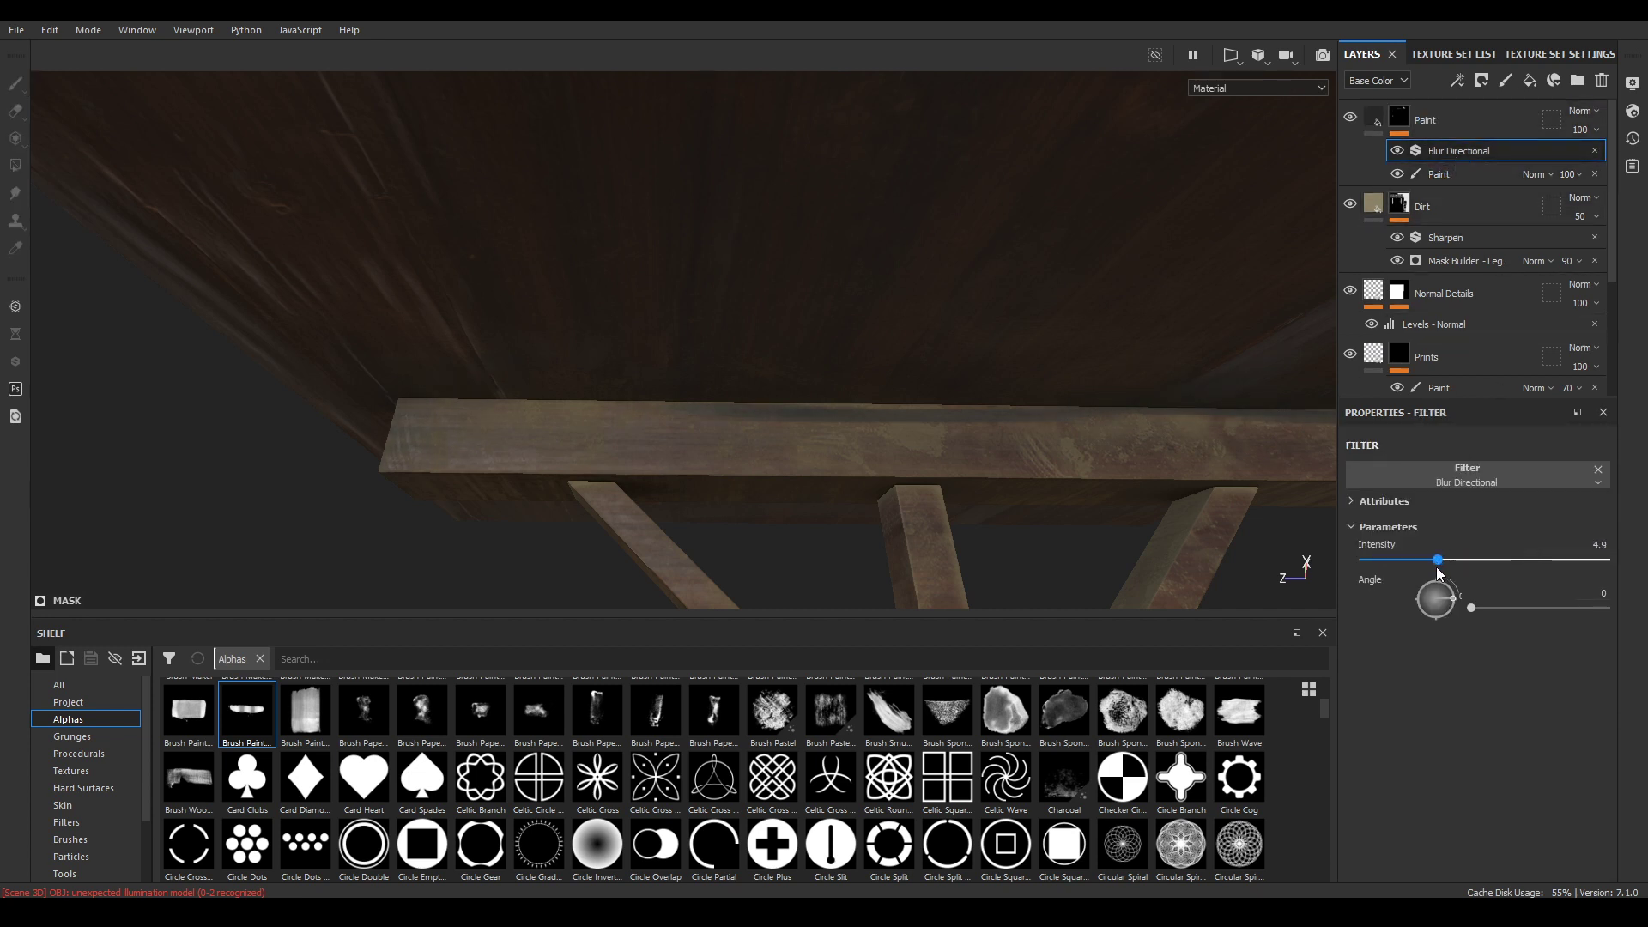
left_click(1589, 593)
type("90")
key("Return")
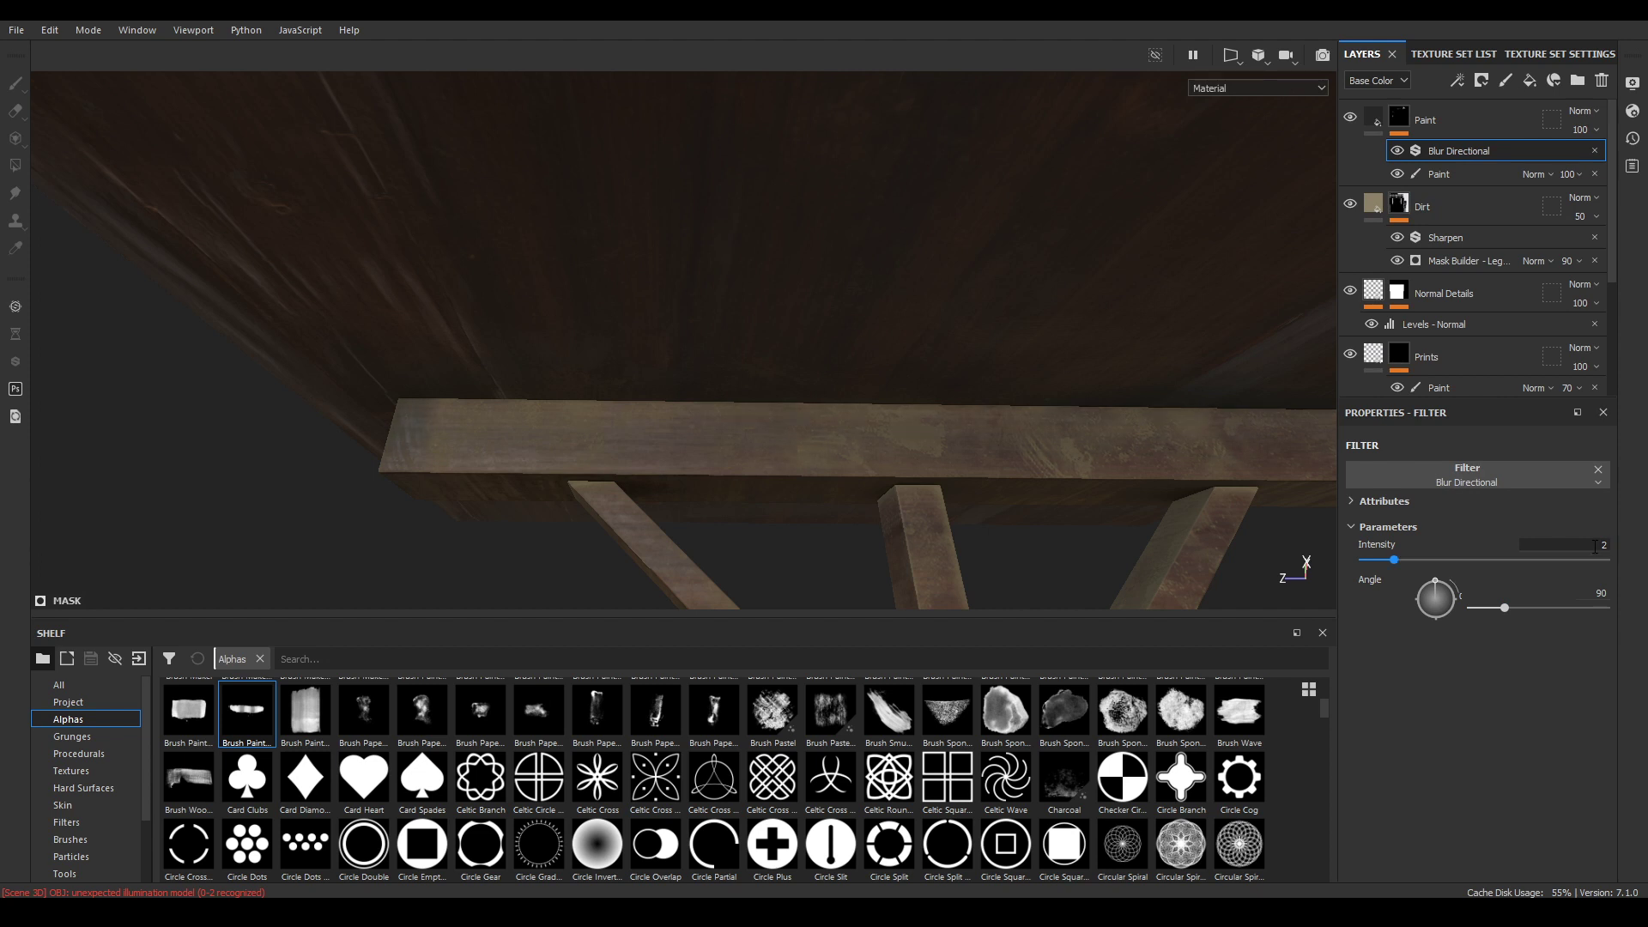
left_click(1587, 545)
type("1")
Return to the mask's paint effect and paint more dark strokes along the crossbeam's long sides beneath the tabletop
left_click(1439, 174)
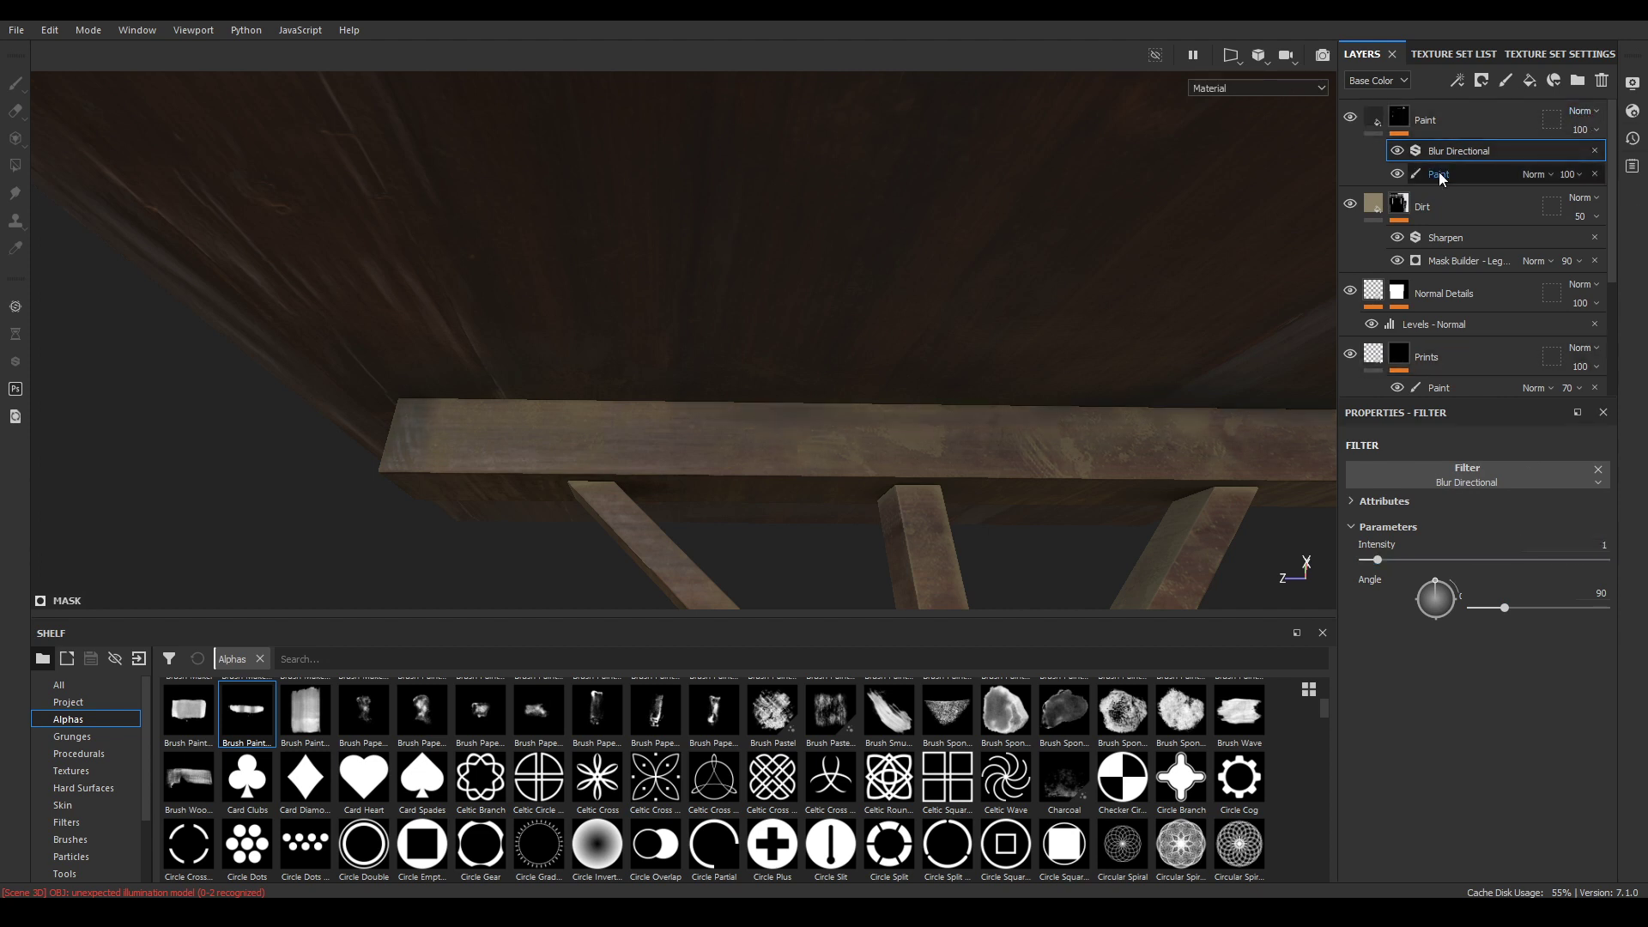
left_click_drag(430, 407, 636, 417)
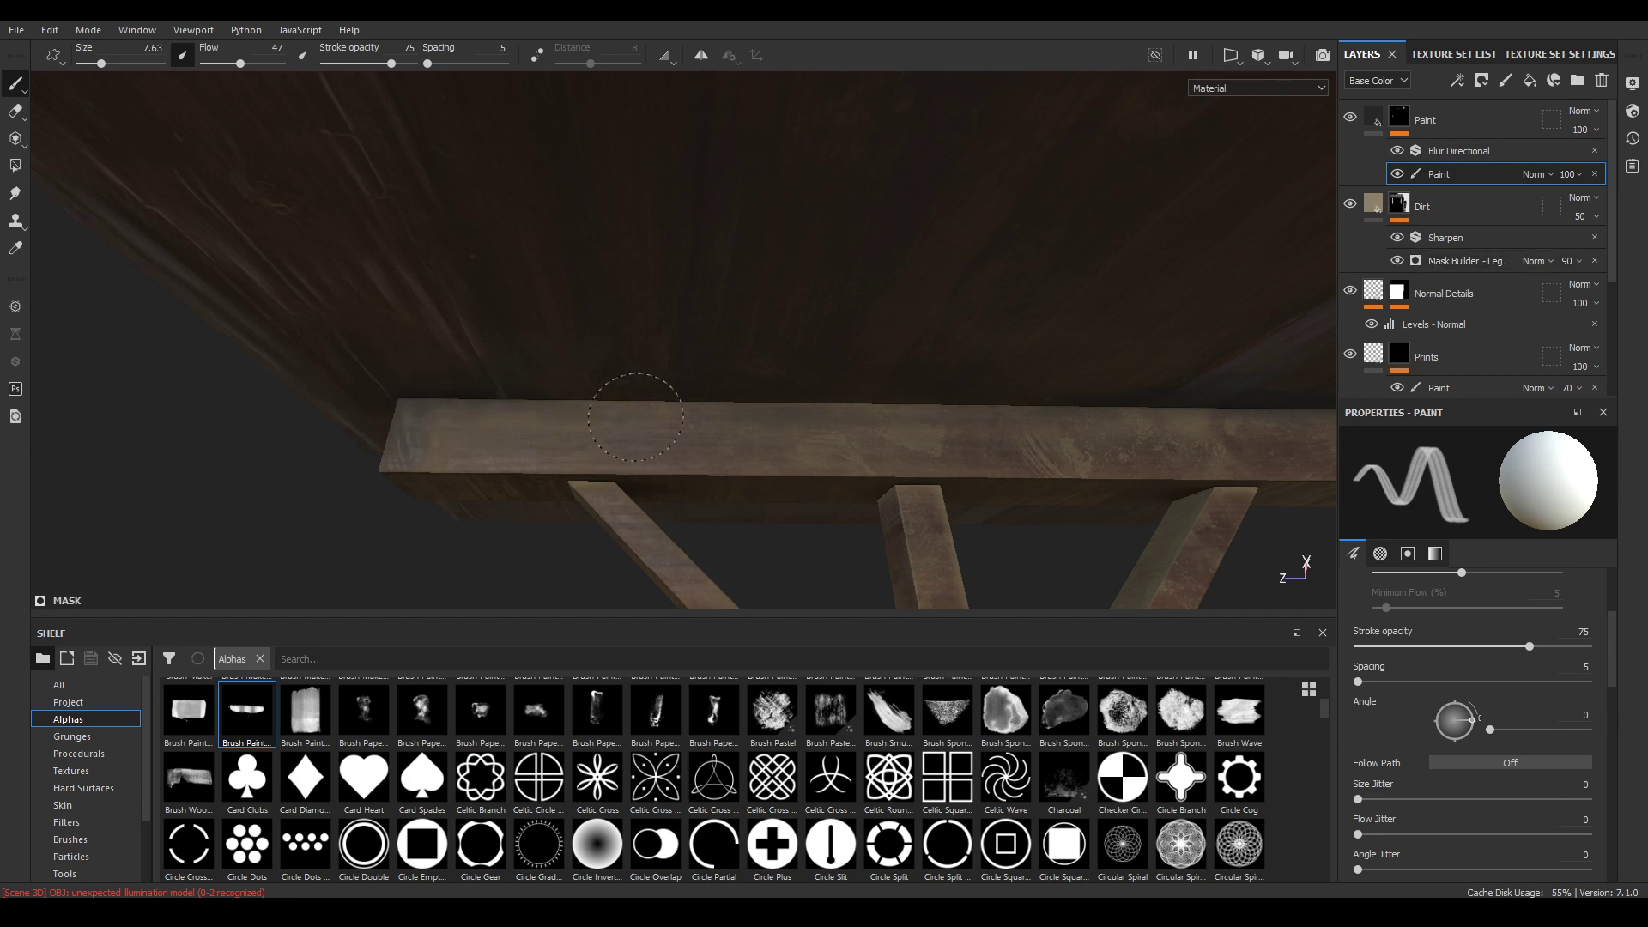
left_click_drag(907, 403, 485, 382, "alt")
left_click_drag(466, 383, 735, 371)
left_click_drag(821, 401, 823, 429)
Paint dark strokes on the crossbeam's far side and where the diagonal brace joins it
left_click_drag(815, 430, 592, 404, "alt")
mouse_move(671, 231)
left_mouse_down()
mouse_move(743, 319)
mouse_move(643, 402)
mouse_move(758, 467)
mouse_move(616, 285)
mouse_move(501, 301)
mouse_move(502, 267)
left_mouse_up()
left_click_drag(498, 334, 234, 333, "alt")
left_click_drag(288, 275, 385, 359)
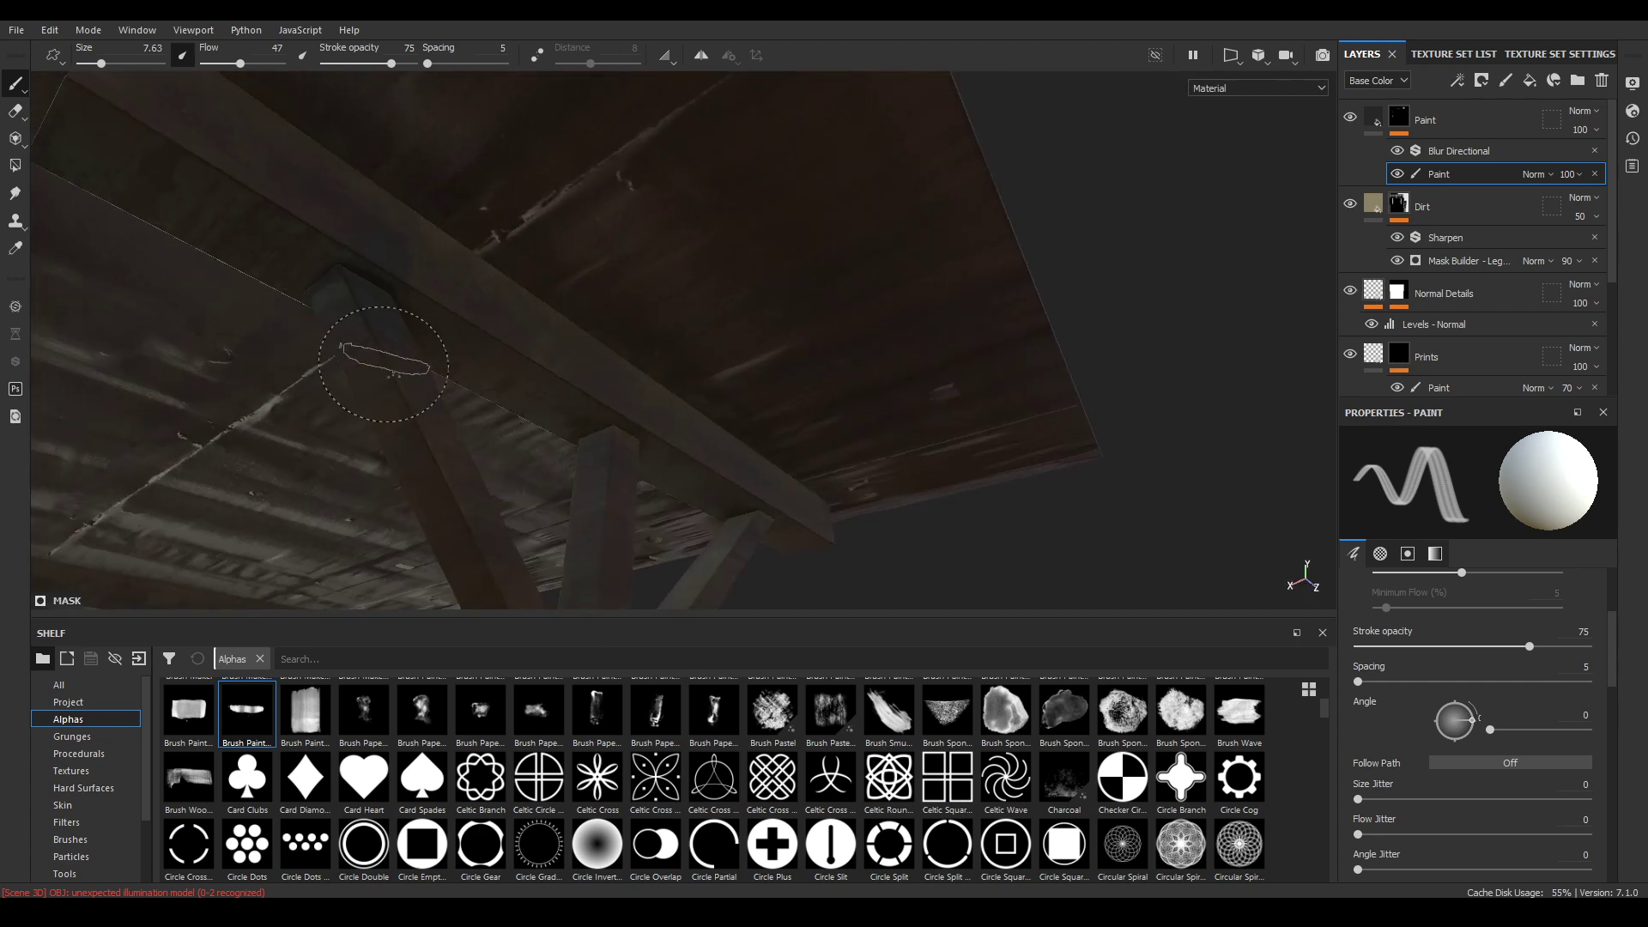
mouse_move(512, 568)
left_mouse_down("alt")
mouse_move(328, 391)
mouse_move(379, 369)
mouse_move(147, 515)
mouse_move(452, 418)
mouse_move(384, 364)
mouse_move(481, 369)
left_mouse_up("alt")
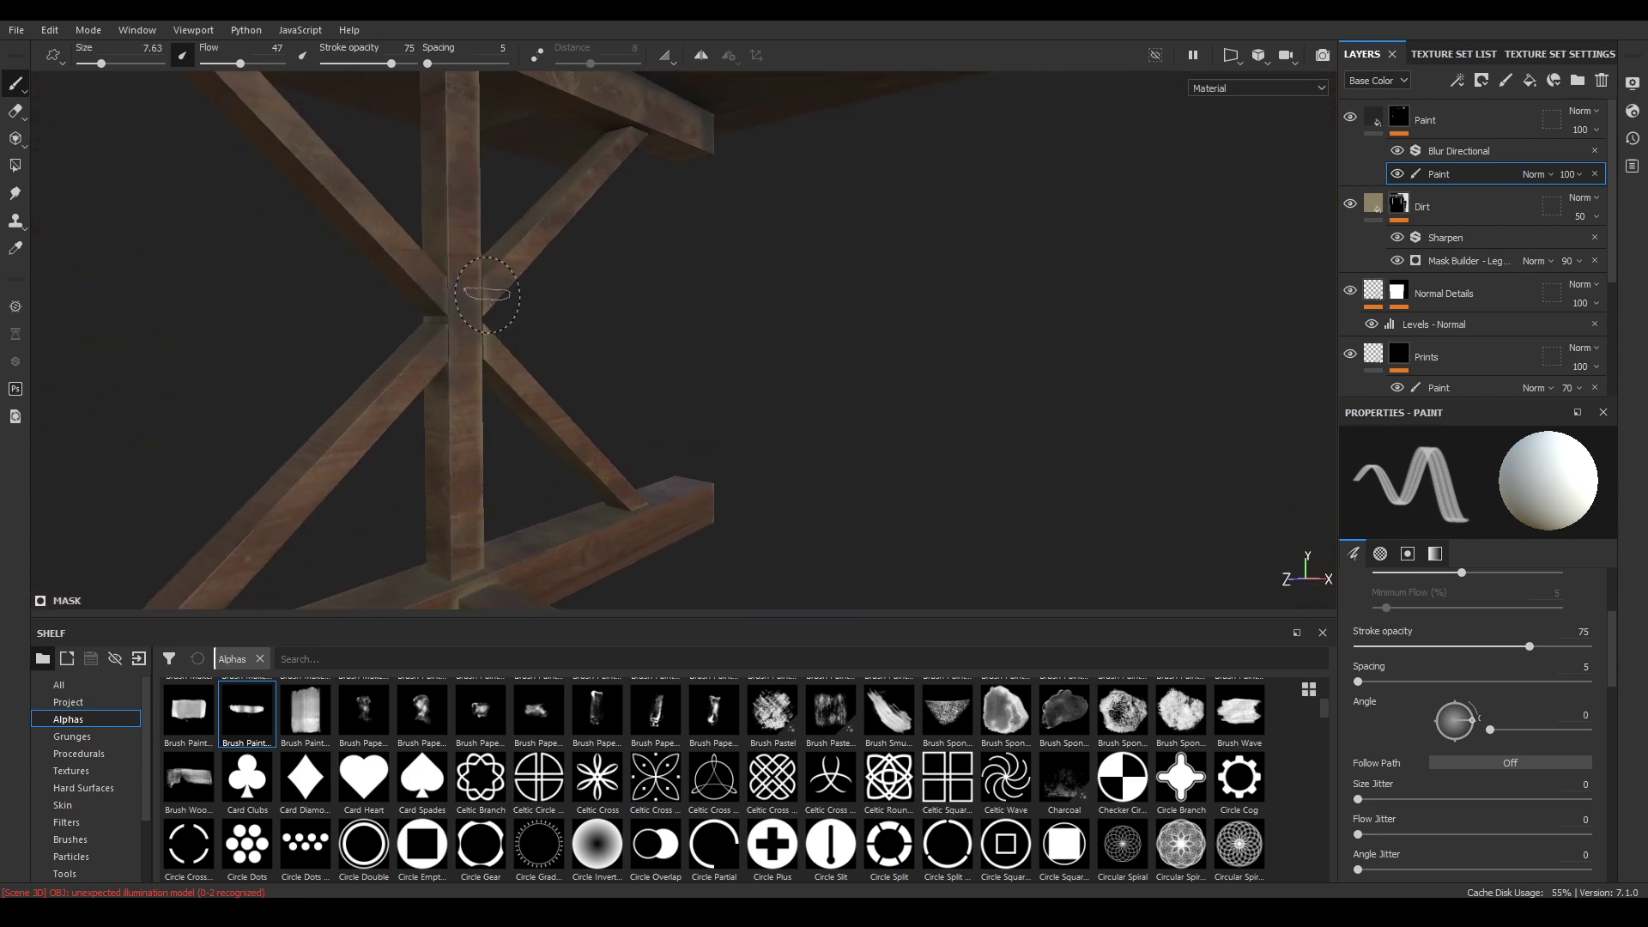
Lower the opacity of the paint effect in the Paint layer's mask to 38
left_click(1584, 174)
left_click_drag(1588, 204, 1597, 206)
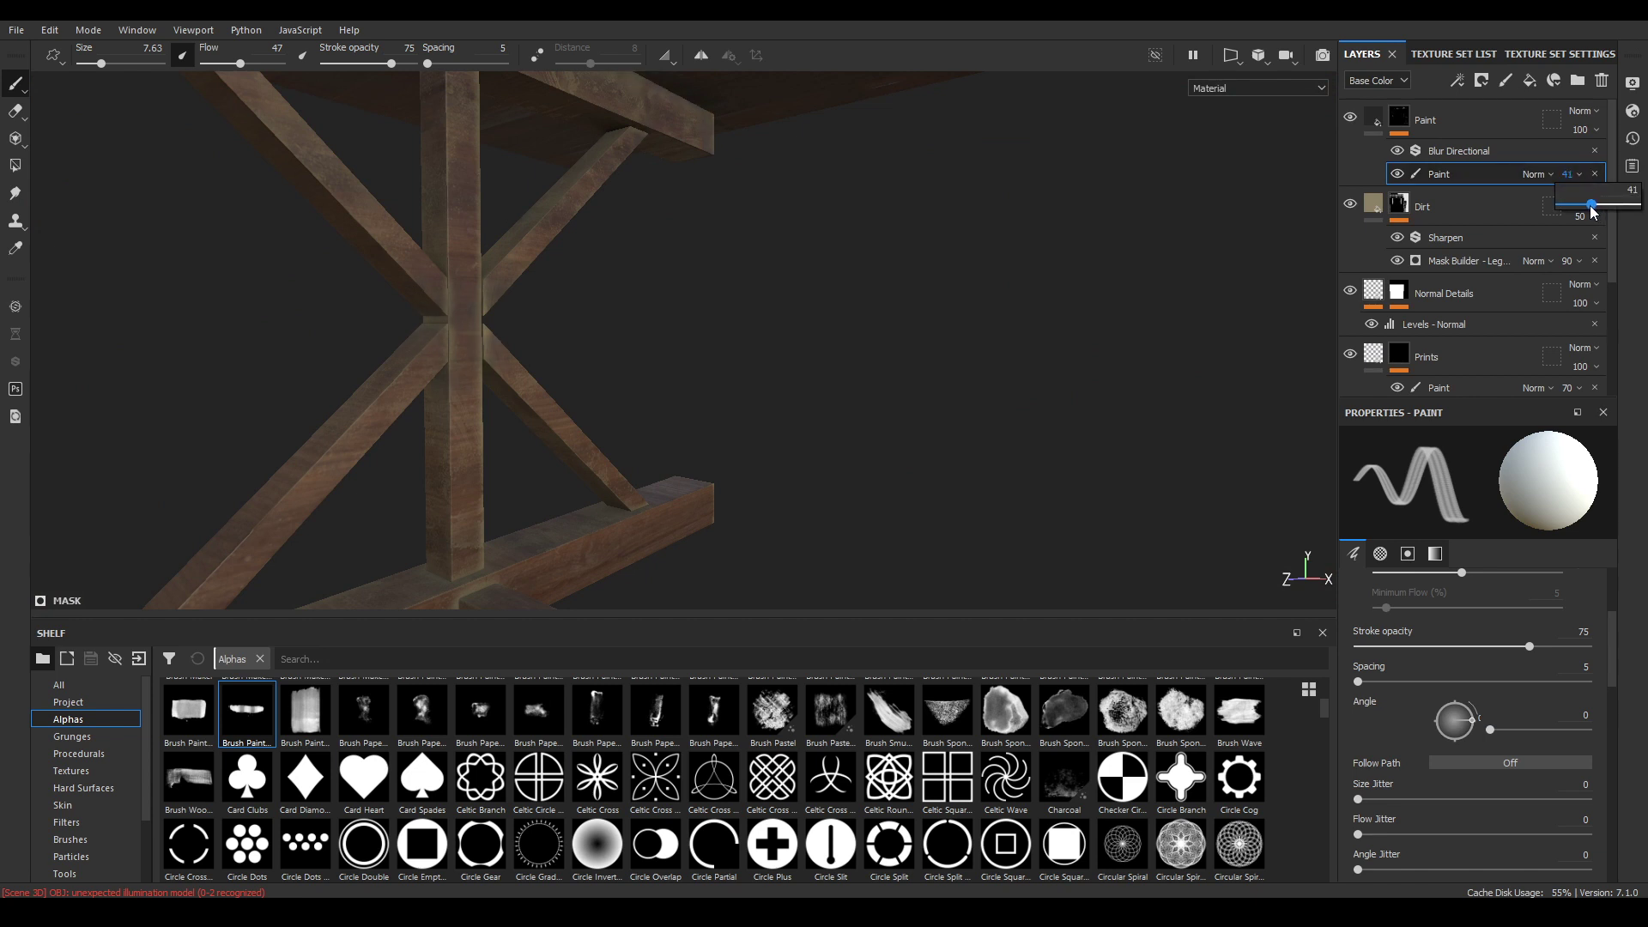
left_click_drag(1590, 206, 1589, 206)
Examine the lower leg joints, the foot beam's ends and the stretcher connection from several angles
mouse_move(377, 378)
left_mouse_down("alt")
mouse_move(437, 412)
mouse_move(478, 467)
mouse_move(386, 453)
left_mouse_up("alt")
right_click_drag(558, 396, 649, 372, "alt")
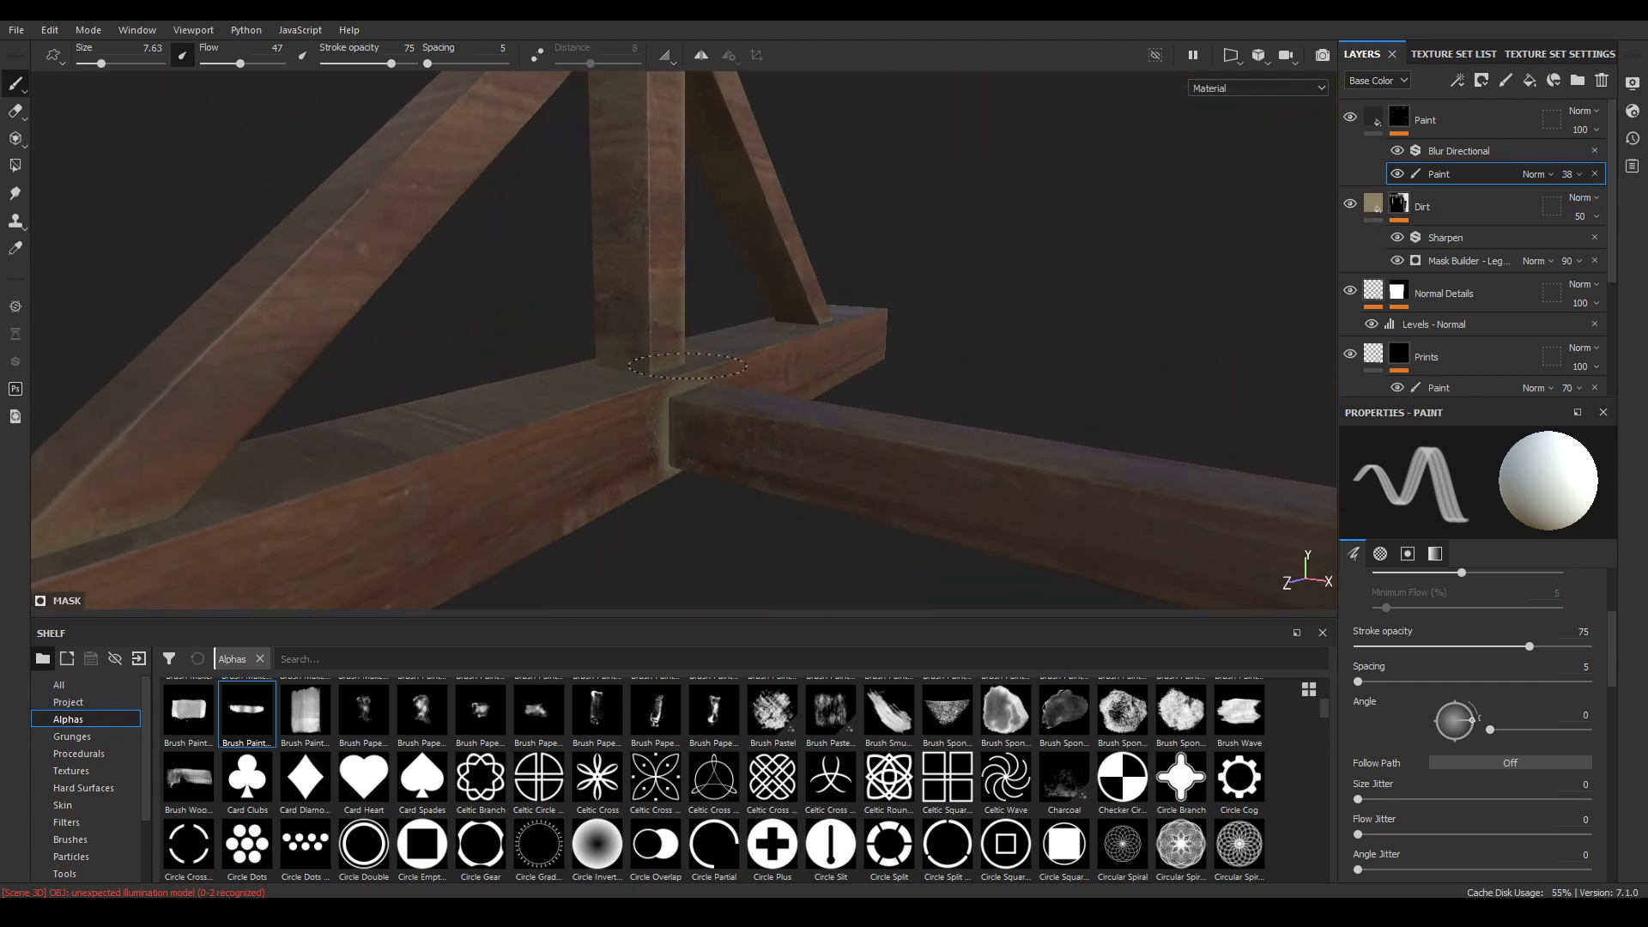
mouse_move(686, 365)
left_mouse_down("alt")
mouse_move(559, 497)
mouse_move(620, 324)
mouse_move(489, 394)
left_mouse_up("alt")
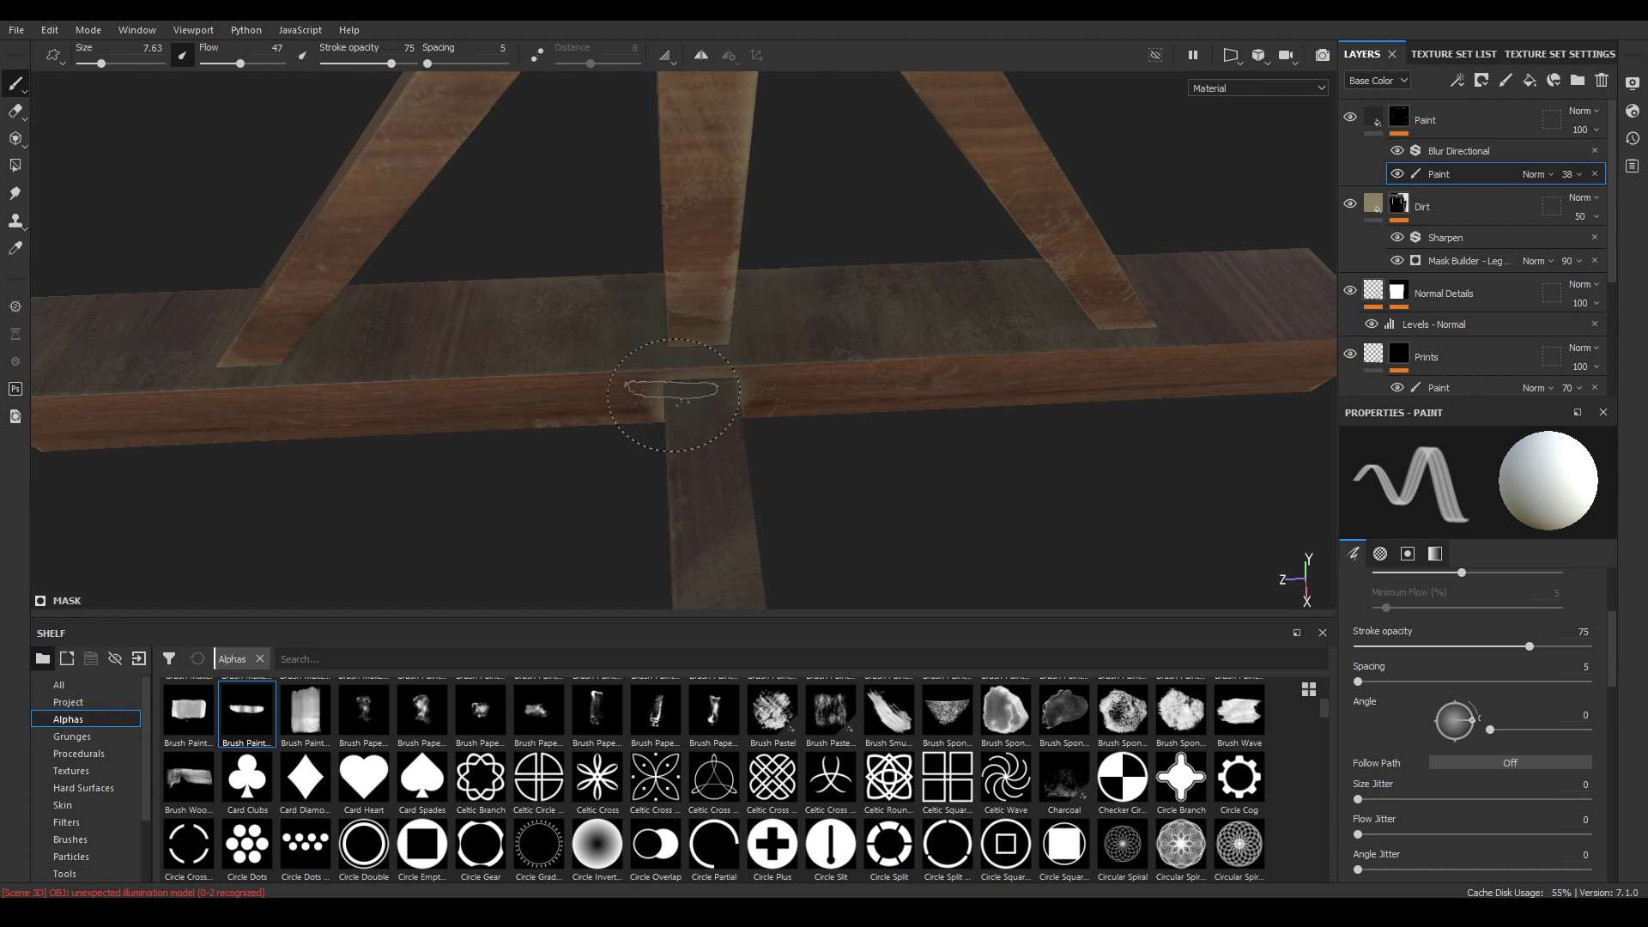
mouse_move(674, 395)
left_mouse_down("alt")
mouse_move(607, 478)
mouse_move(857, 434)
left_mouse_up("alt")
left_click_drag(601, 429, 798, 425, "alt")
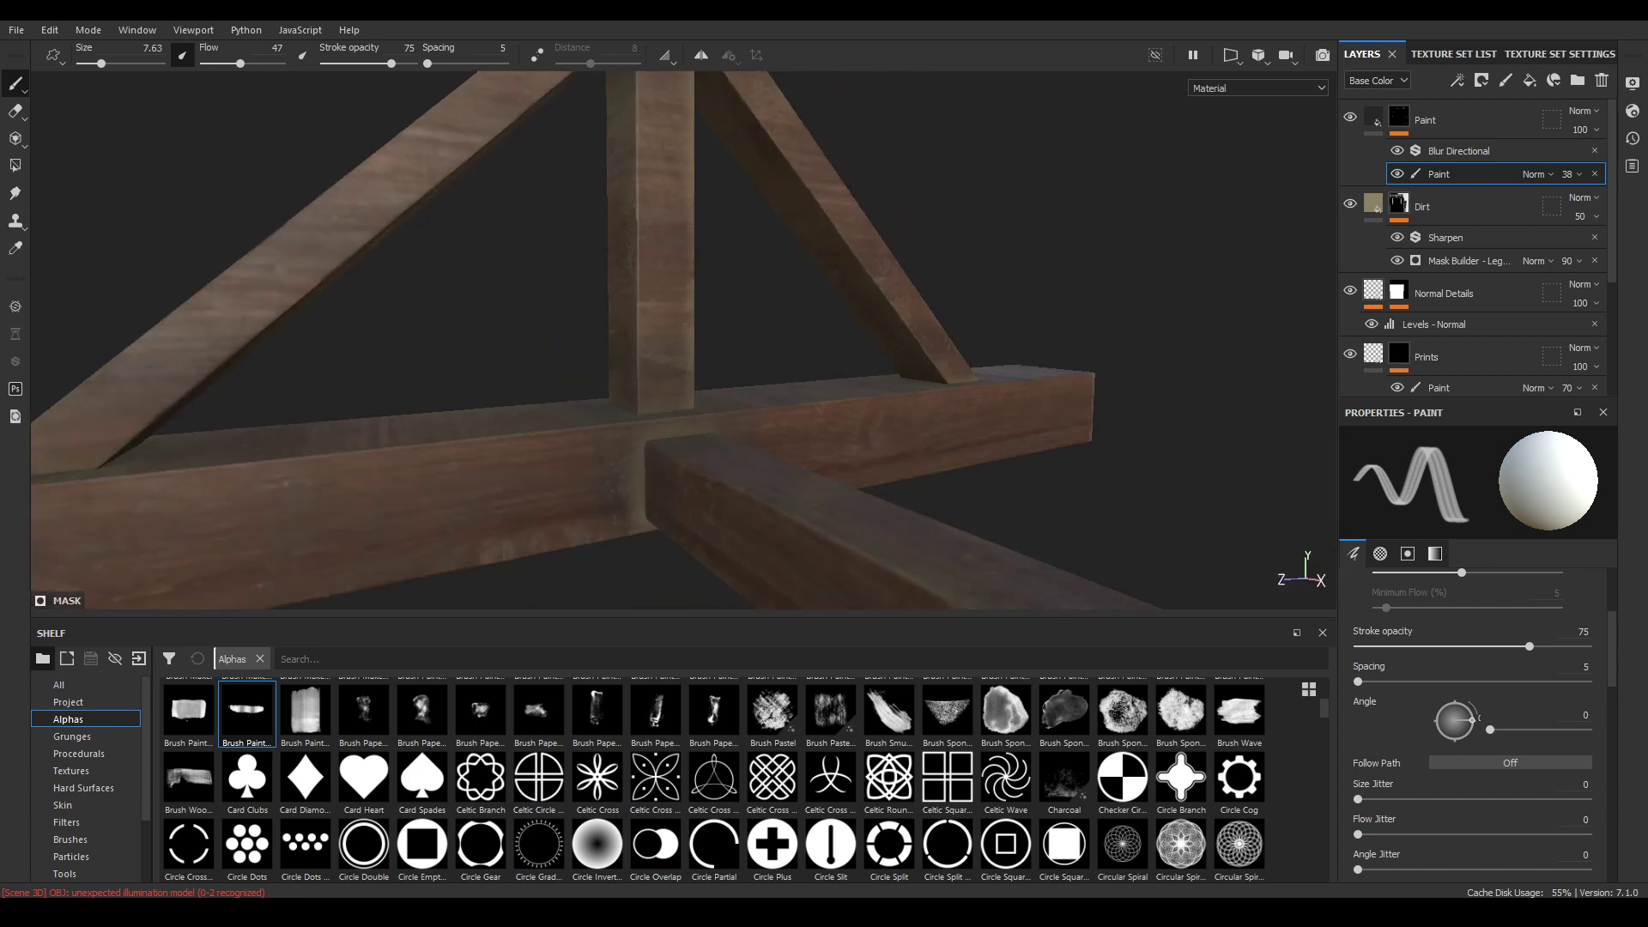
middle_click_drag(798, 425, 975, 452, "alt")
left_click_drag(975, 453, 1047, 456, "alt")
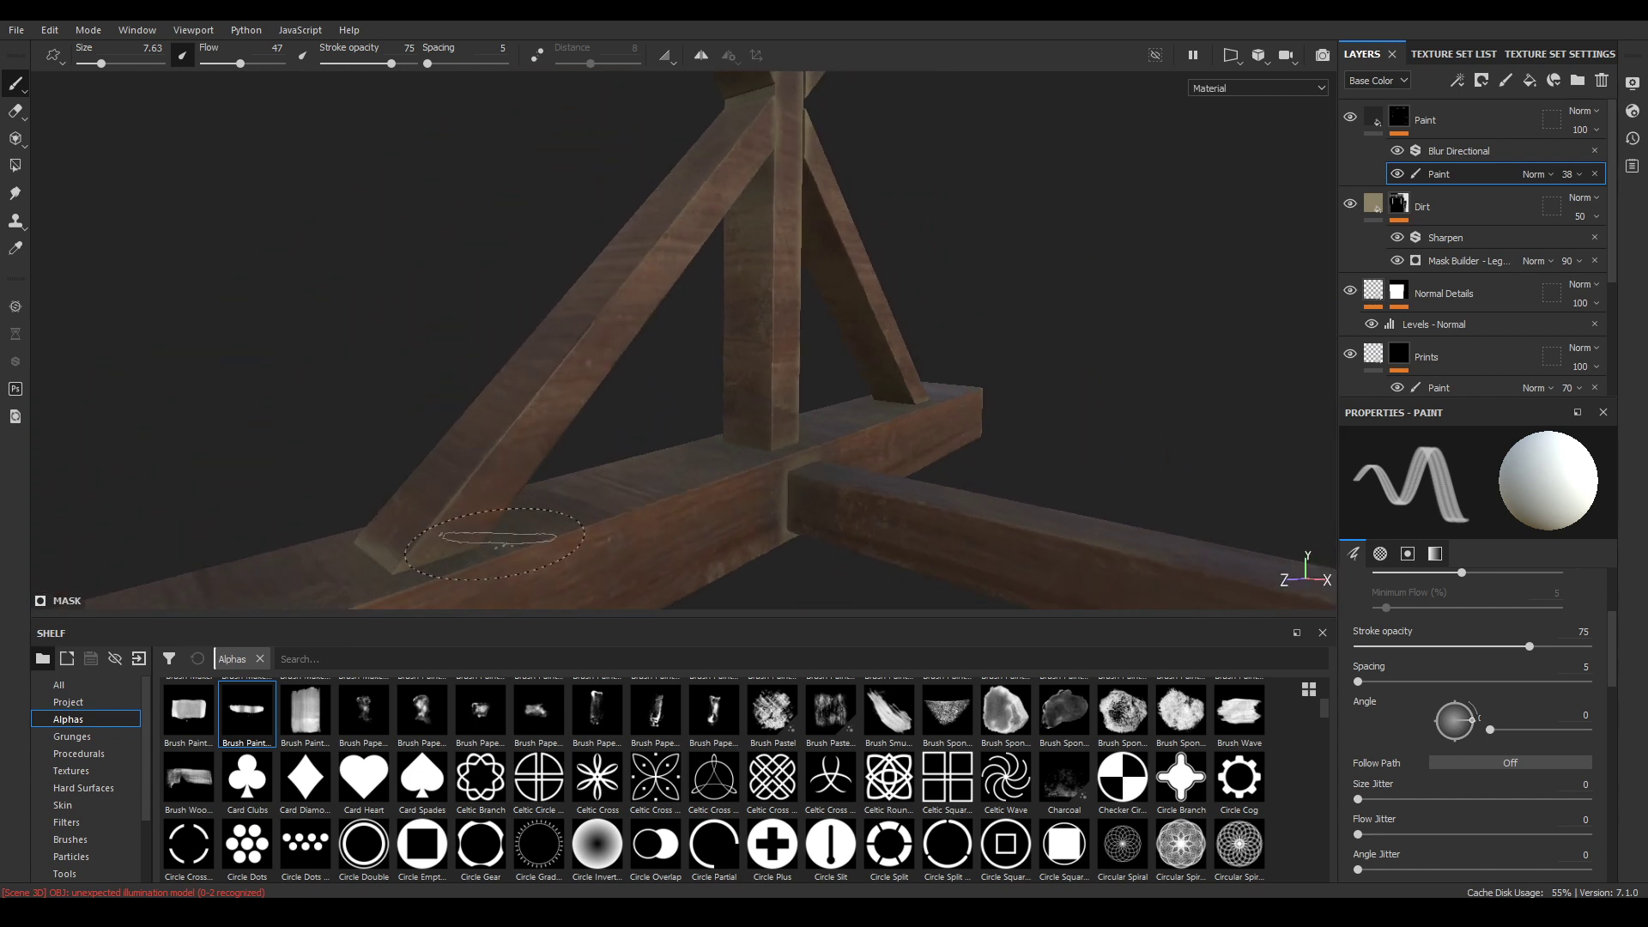
left_click_drag(446, 553, 607, 600, "alt")
middle_click_drag(607, 600, 592, 456, "alt")
left_click_drag(592, 455, 600, 507, "alt")
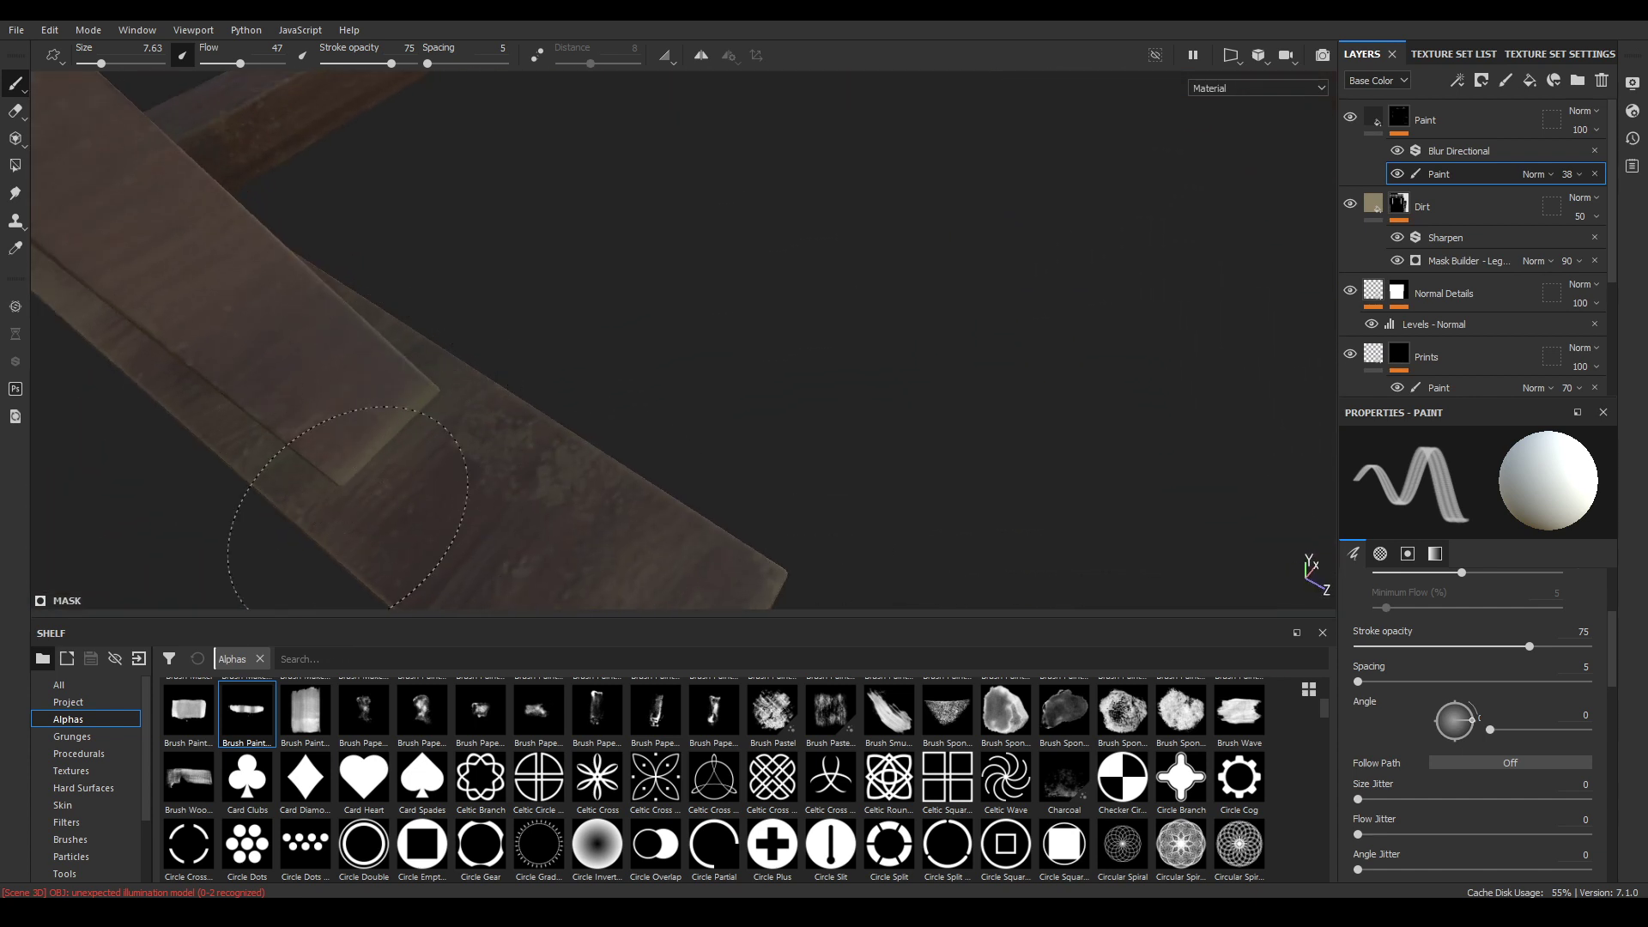
left_click_drag(309, 502, 283, 497, "alt")
mouse_move(350, 429)
left_mouse_down("alt")
mouse_move(357, 379)
mouse_move(415, 473)
mouse_move(382, 268)
left_mouse_up("alt")
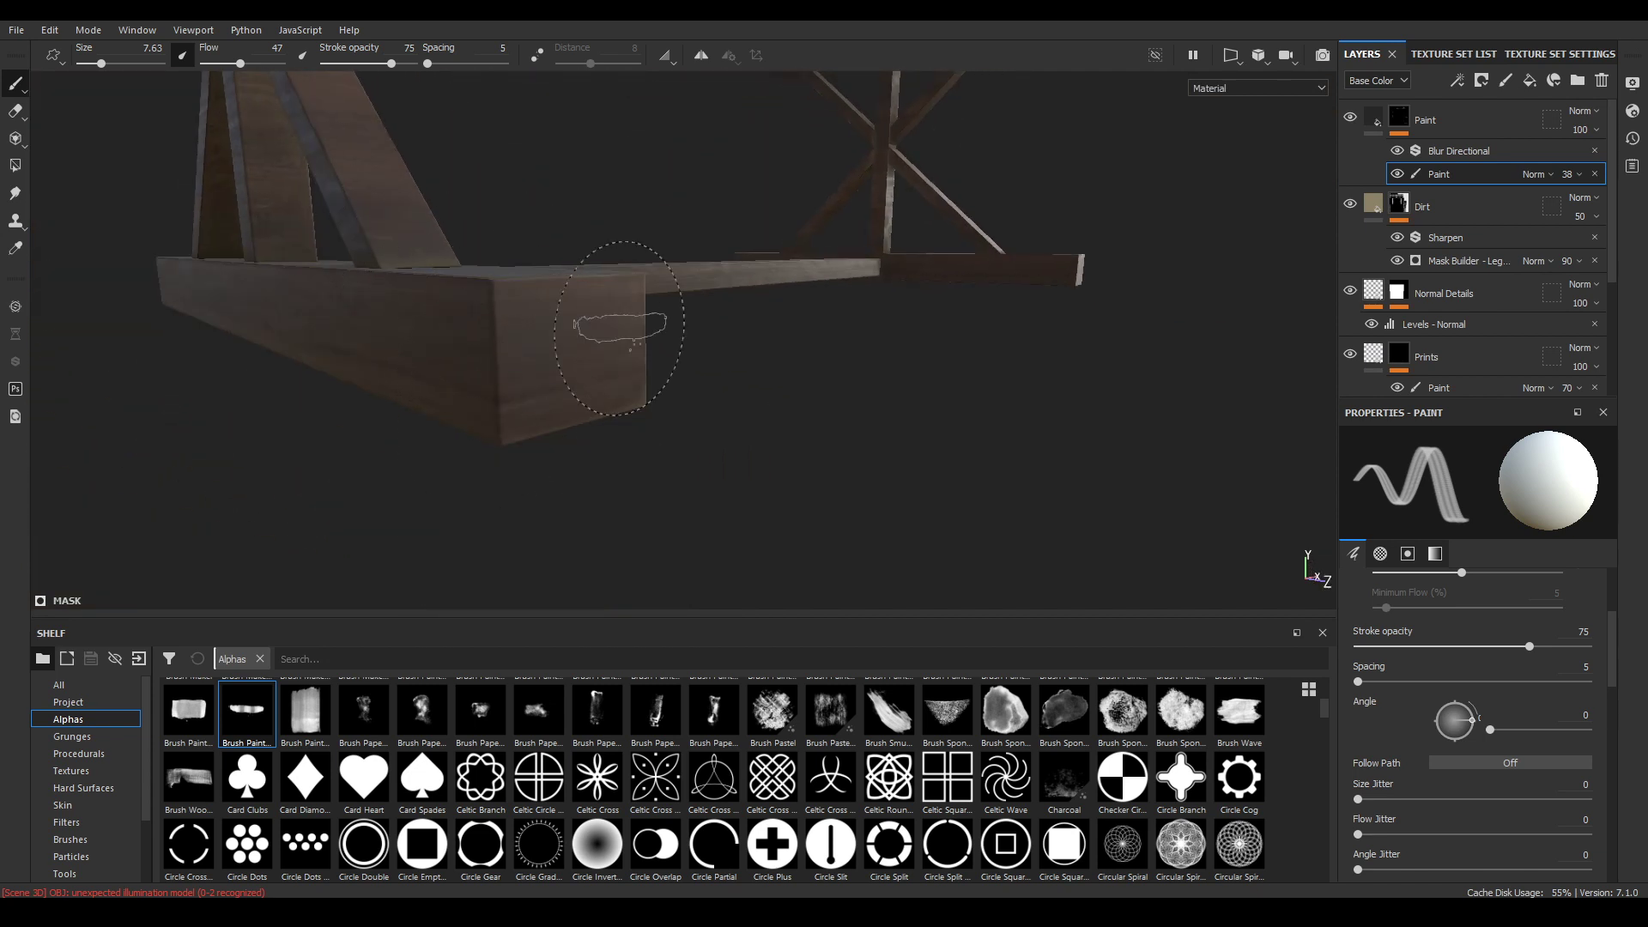
left_click_drag(620, 330, 494, 335, "alt")
left_click_drag(627, 281, 684, 103, "alt")
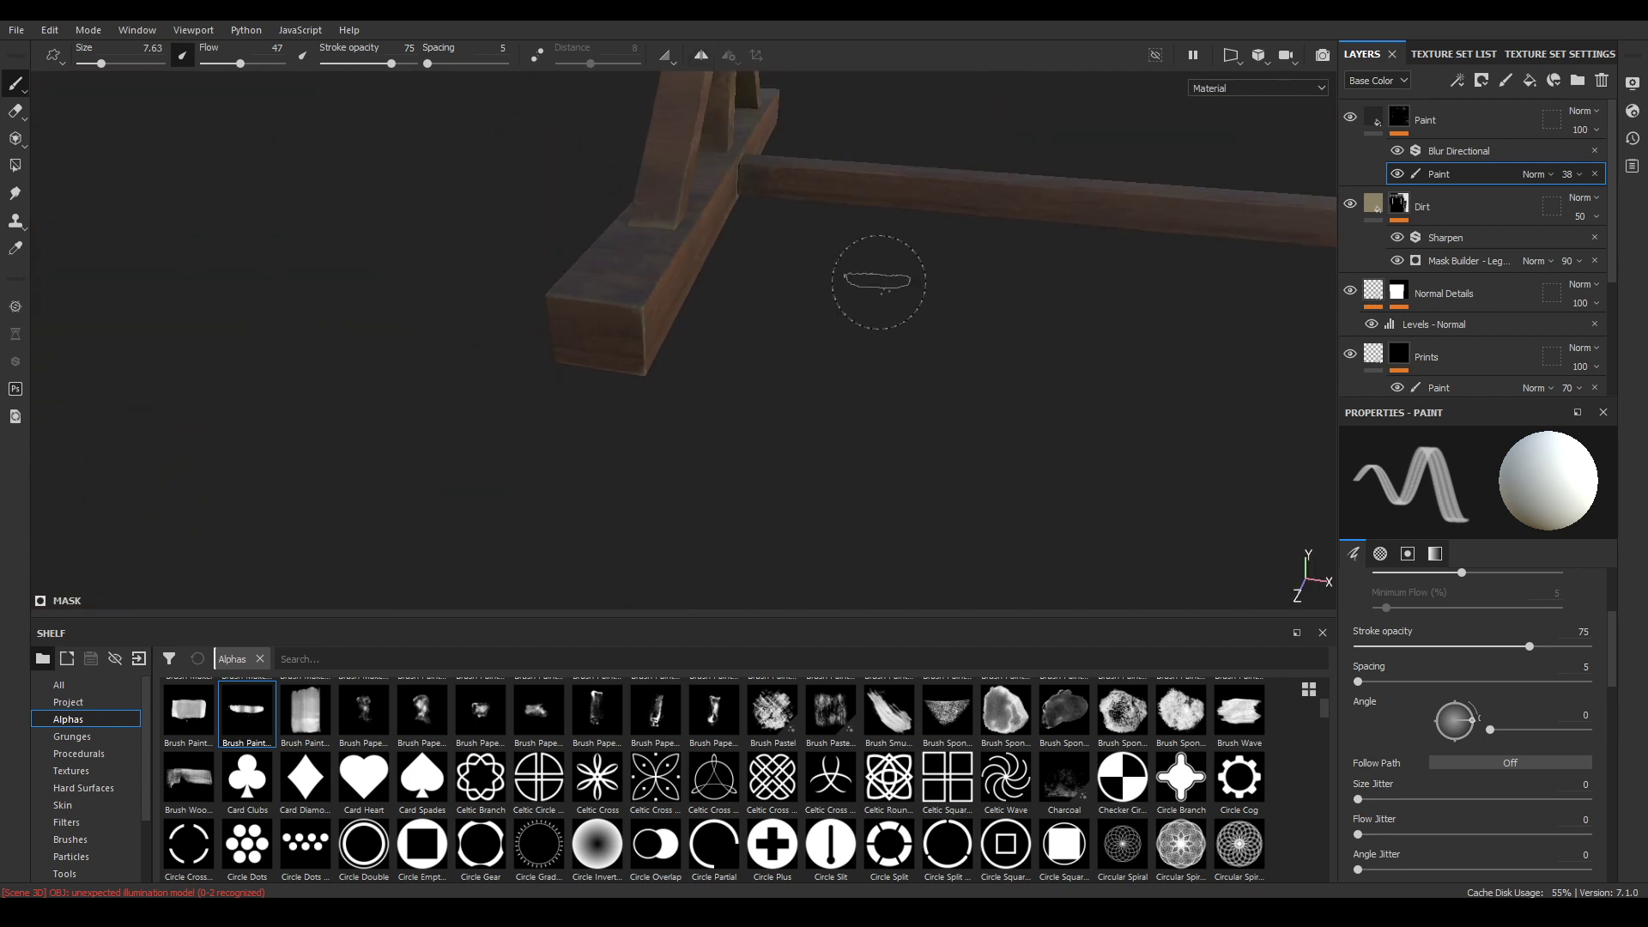
Examine the upper crossbeam's end and long side under the tabletop from the side and from below
left_click_drag(877, 284, 860, 422, "alt")
middle_click_drag(860, 422, 699, 492, "alt")
mouse_move(725, 304)
left_mouse_down("alt")
mouse_move(868, 169)
mouse_move(967, 249)
mouse_move(842, 521)
mouse_move(927, 390)
mouse_move(471, 471)
mouse_move(441, 507)
mouse_move(366, 446)
mouse_move(464, 464)
left_mouse_up("alt")
mouse_move(464, 463)
right_mouse_down("alt")
mouse_move(750, 600)
mouse_move(577, 493)
right_mouse_up("alt")
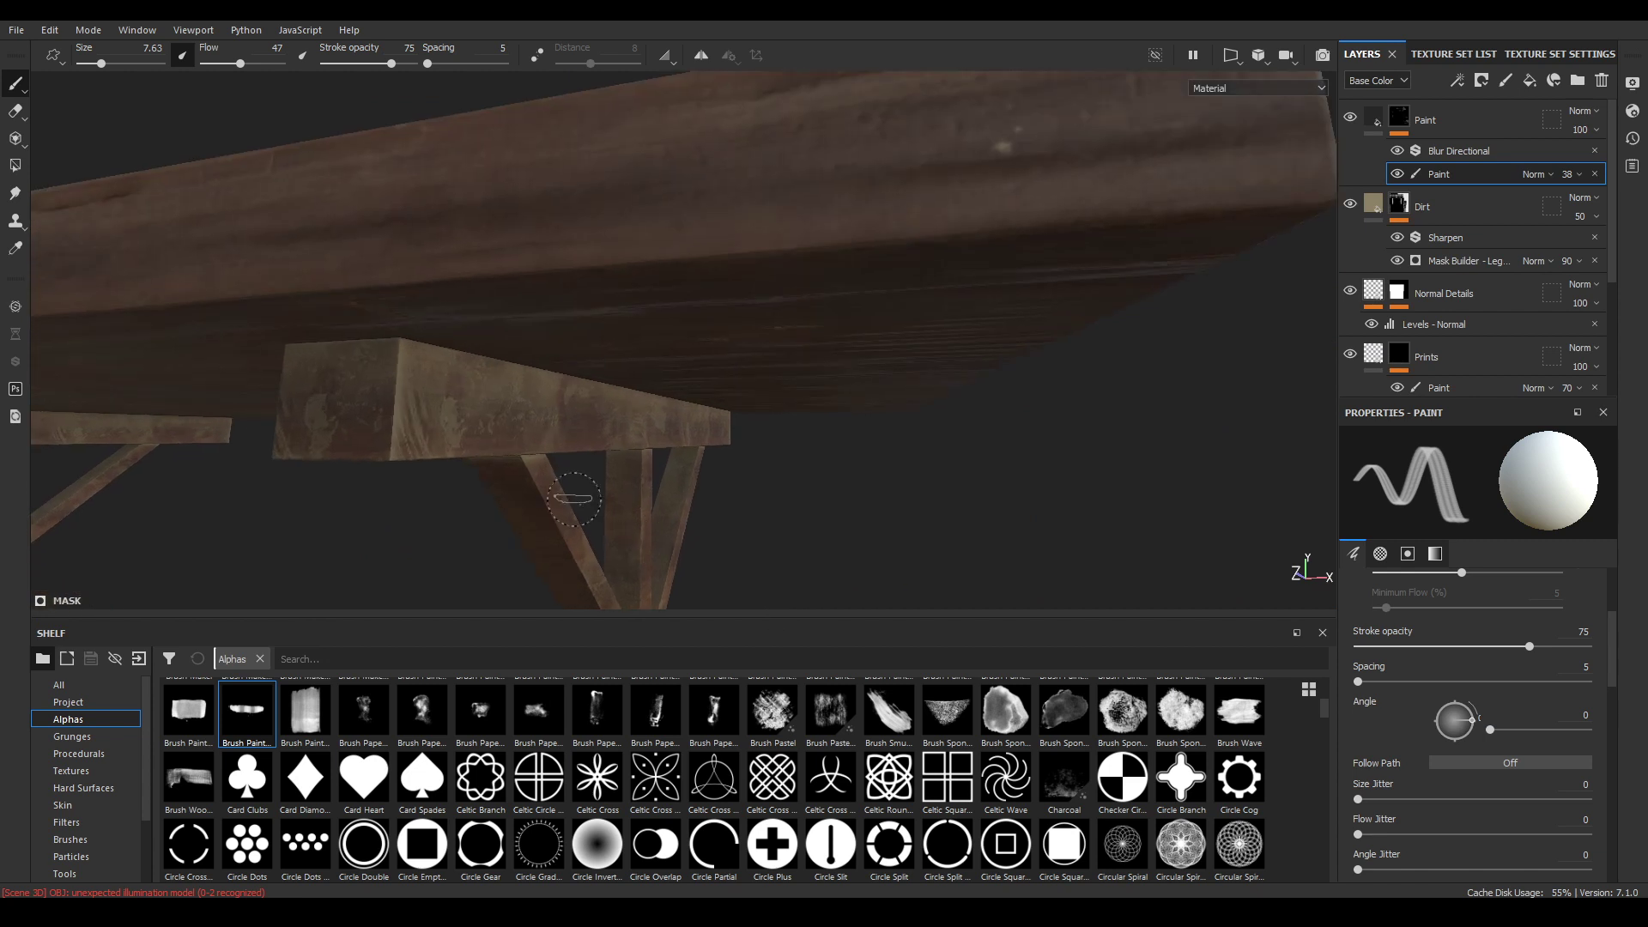
mouse_move(394, 402)
left_mouse_down("alt")
mouse_move(489, 412)
mouse_move(266, 356)
left_mouse_up("alt")
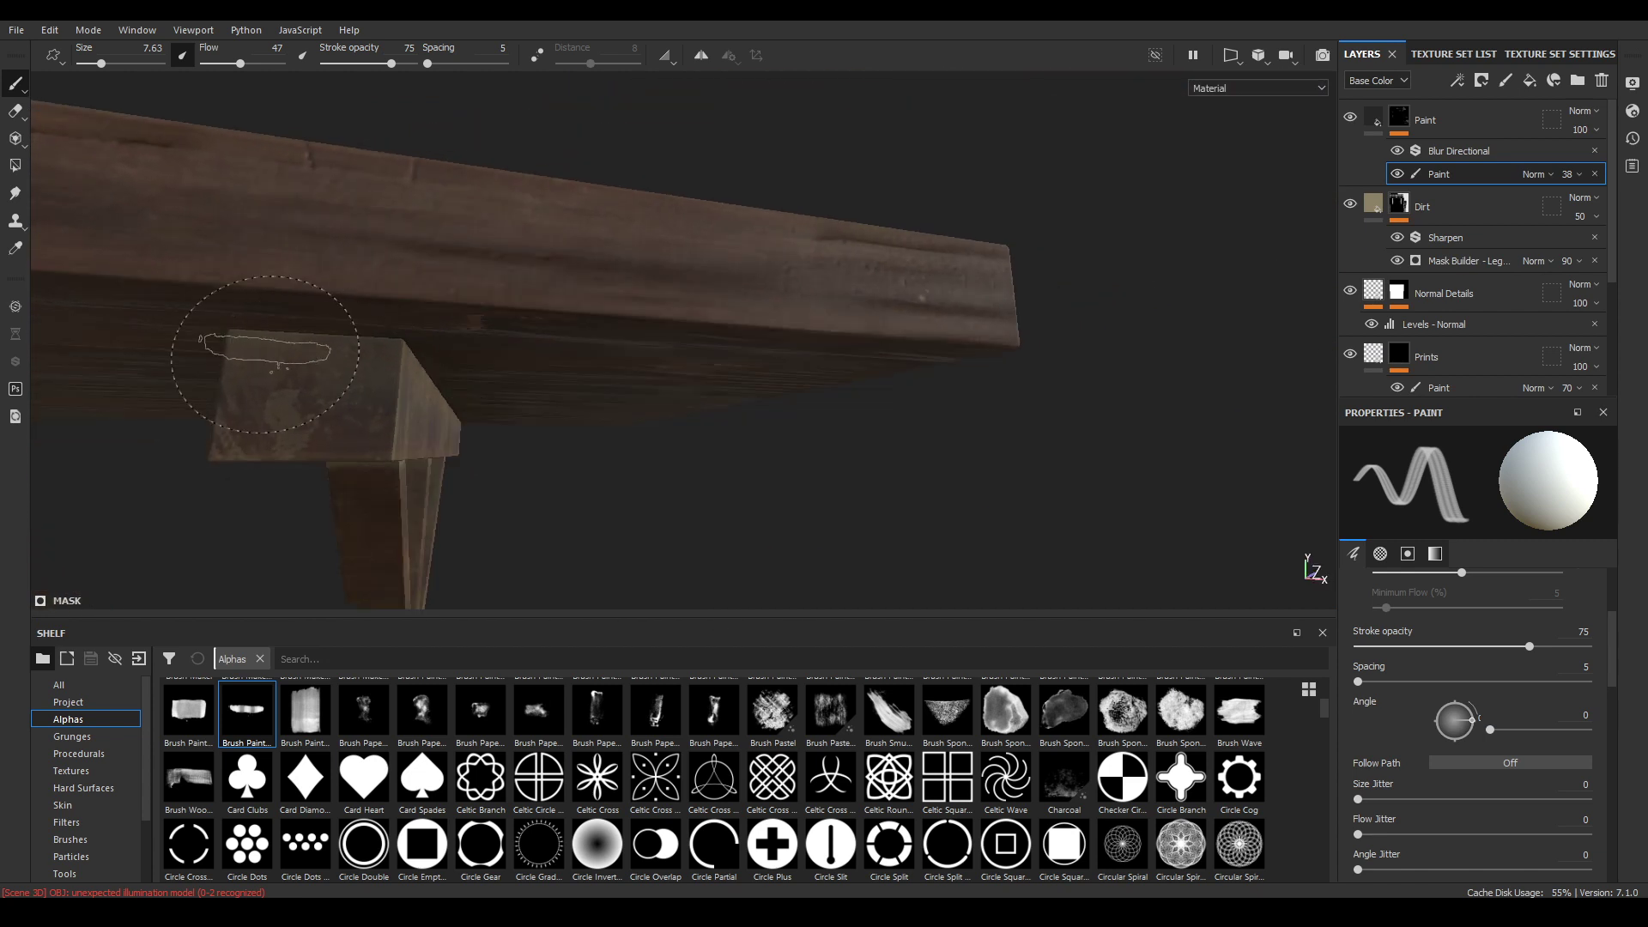
left_click_drag(437, 343, 566, 359, "alt")
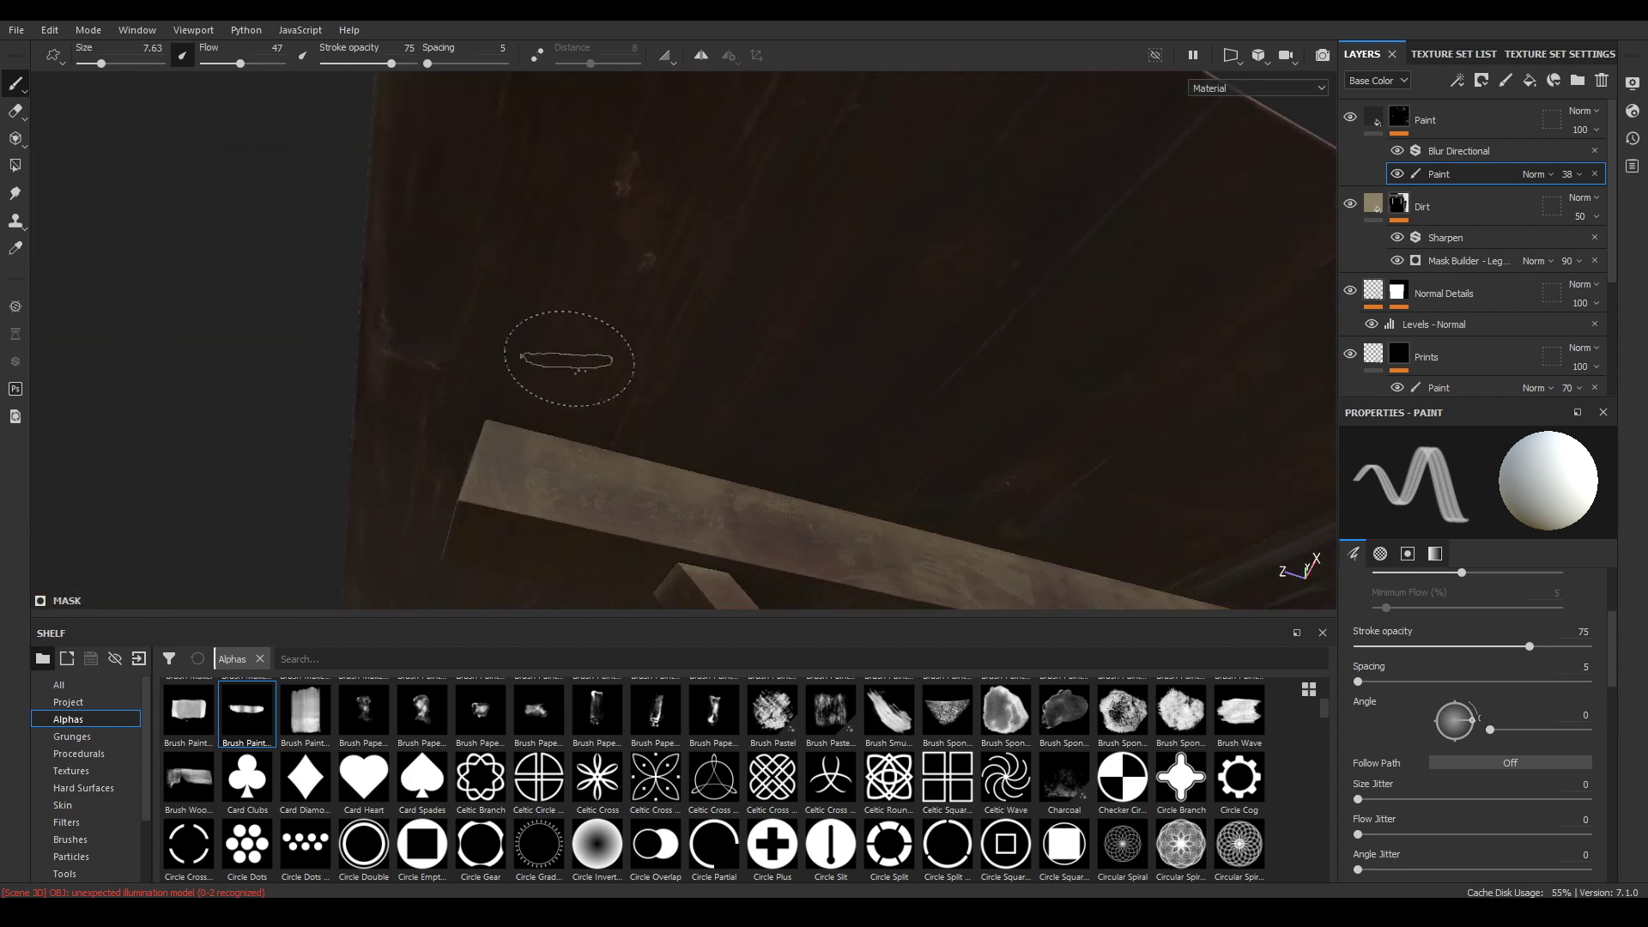
Raise the opacity of the paint effect in the Paint layer's mask to 52
left_click_drag(564, 457, 386, 442, "alt")
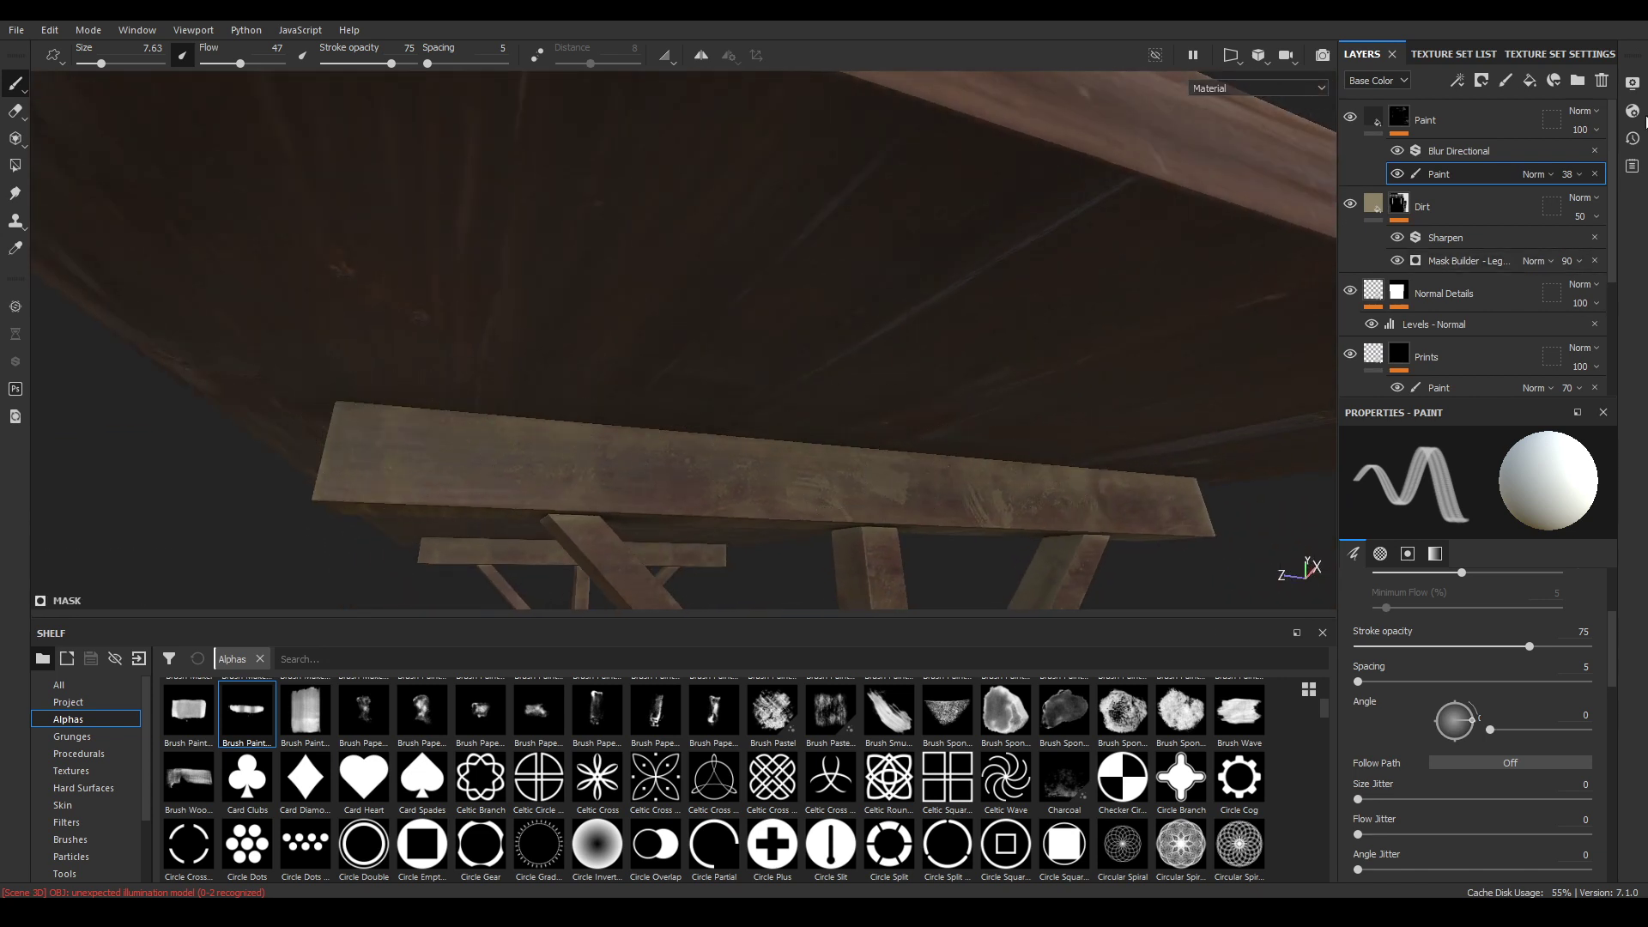
left_click(1568, 174)
left_click(1591, 205)
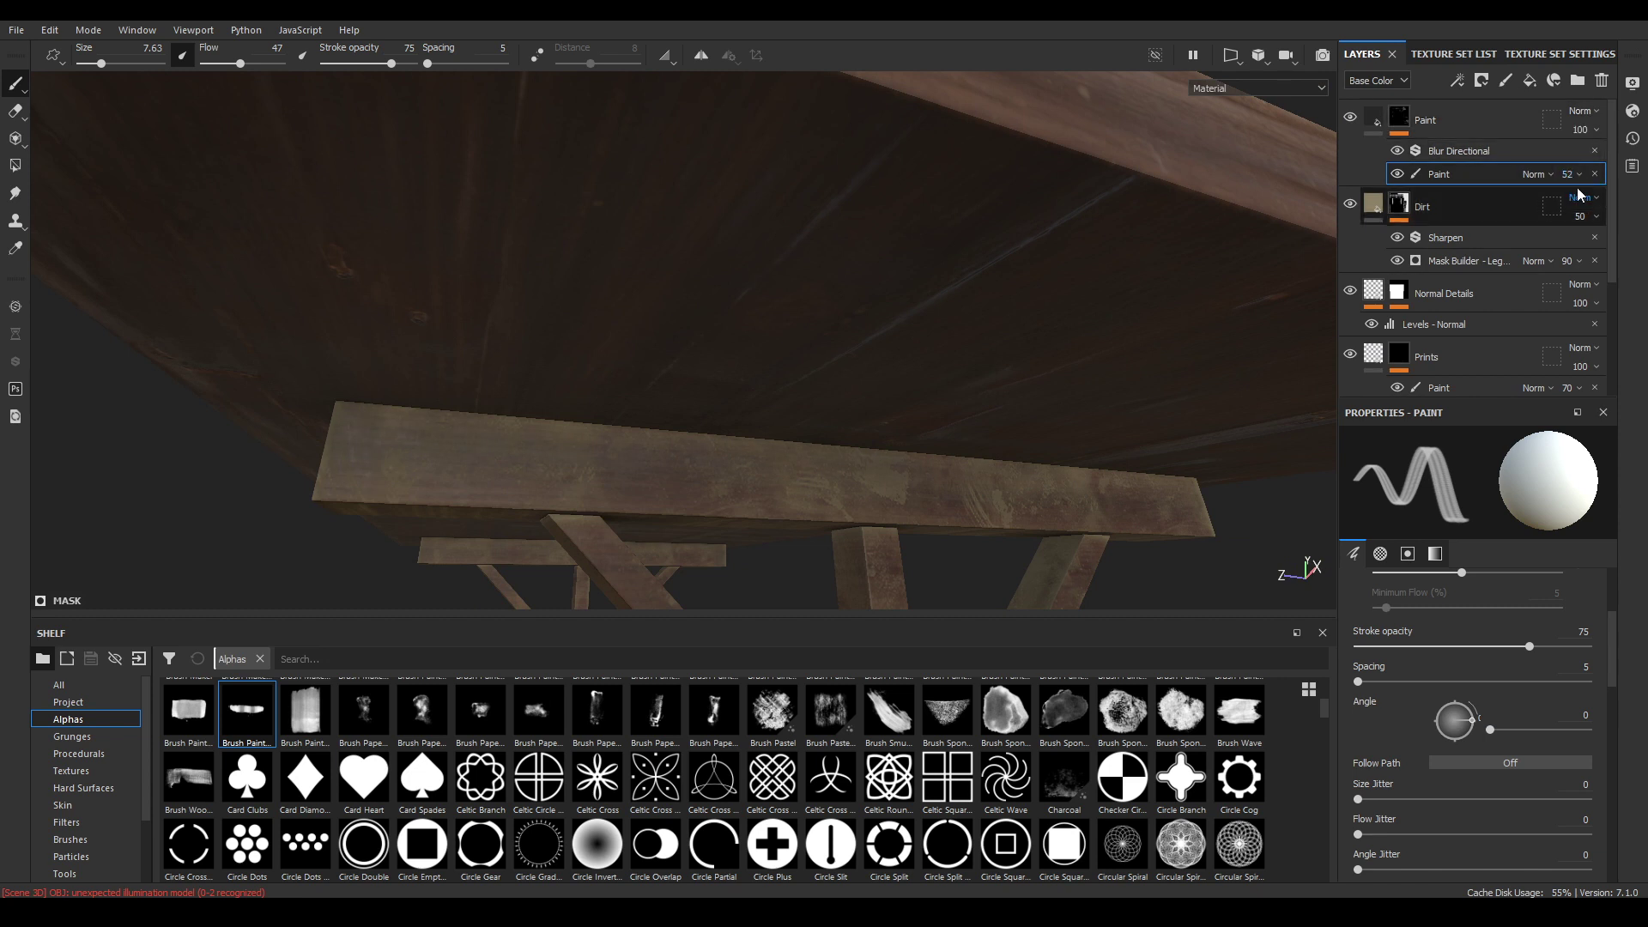
Examine the upper crossbeam and its joints with the post and diagonal braces from the side and from below
left_click_drag(607, 309, 487, 414, "alt")
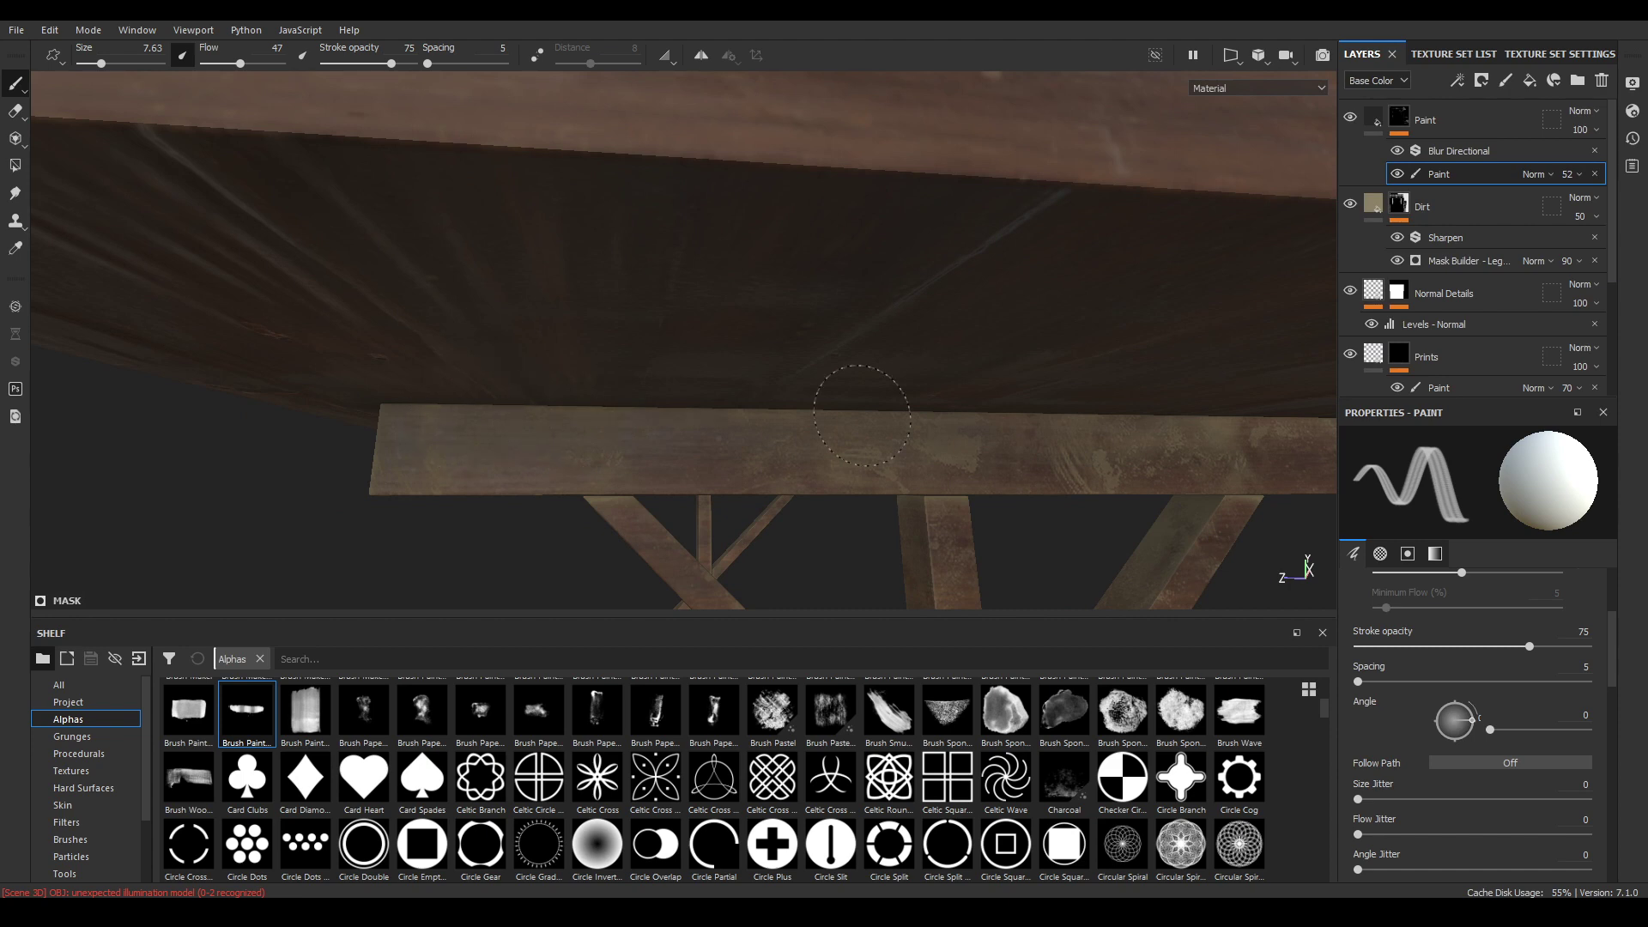
left_click_drag(862, 415, 390, 436, "alt")
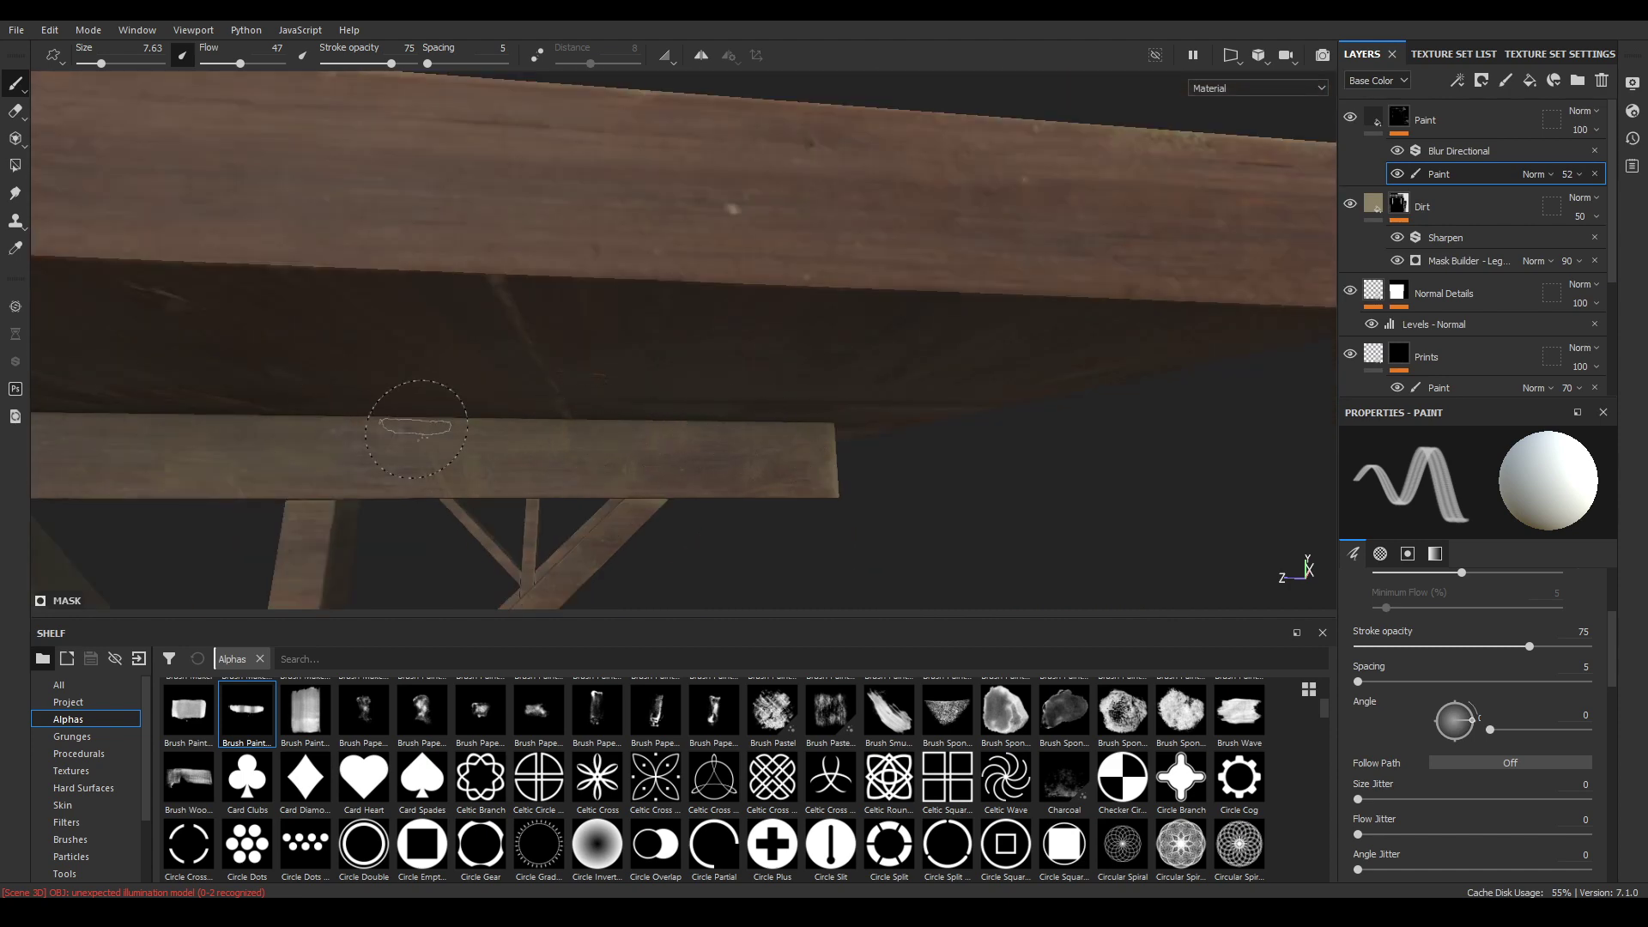
mouse_move(416, 427)
left_mouse_down("alt")
mouse_move(312, 405)
mouse_move(662, 313)
left_mouse_up("alt")
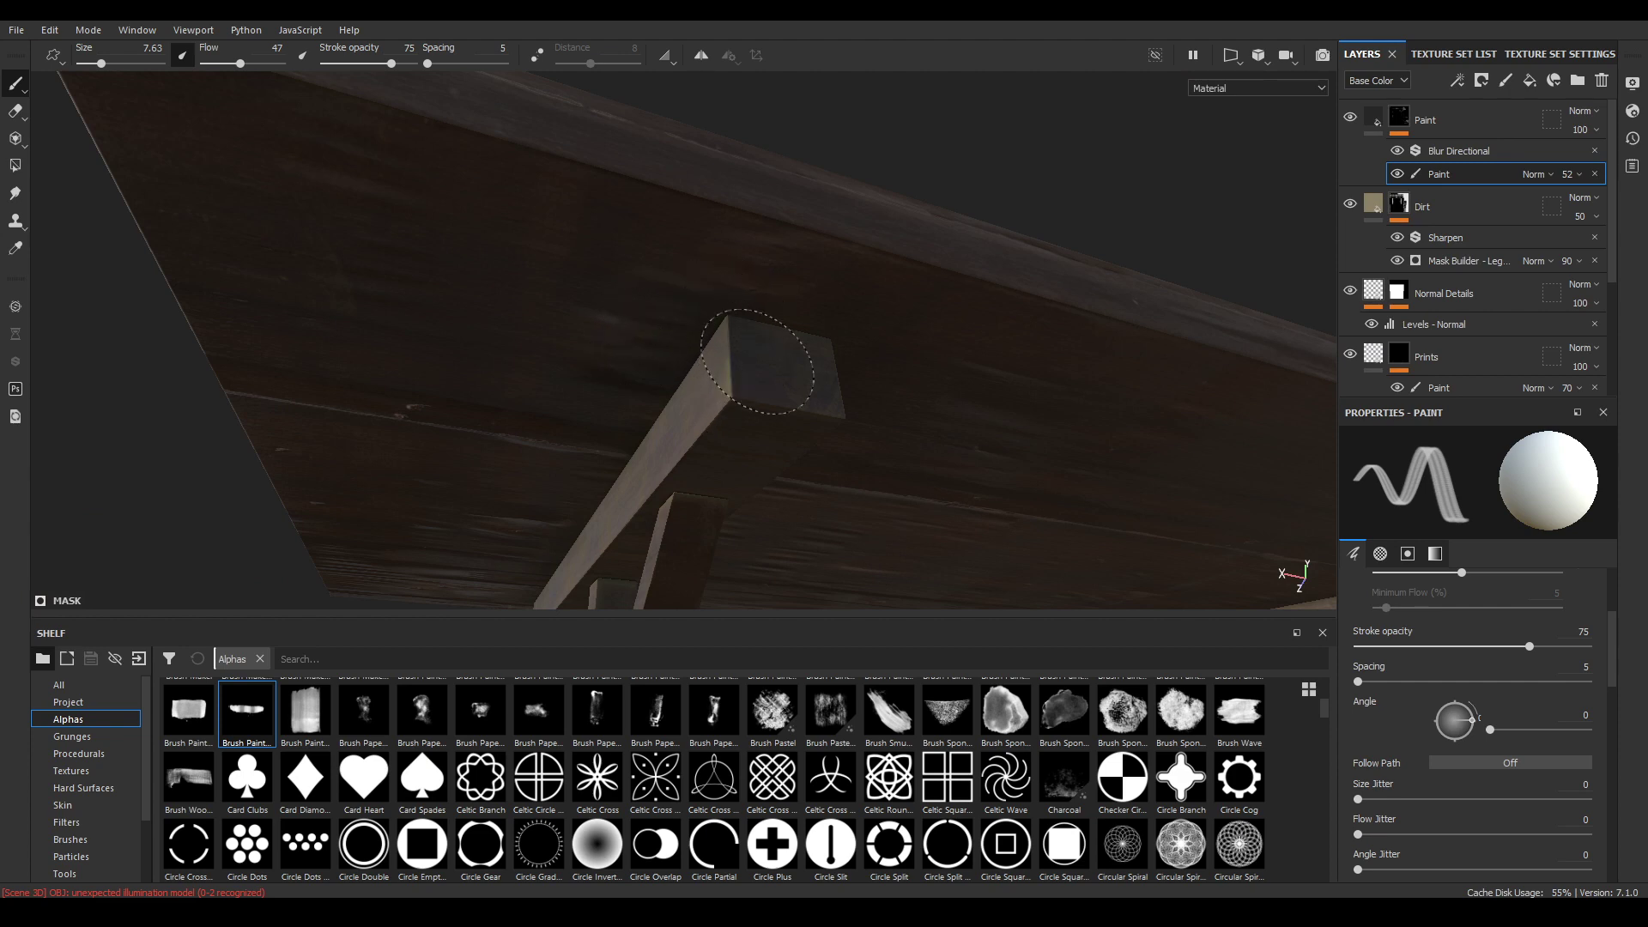
left_click_drag(757, 361, 722, 332, "alt")
mouse_move(861, 346)
left_mouse_down("alt")
mouse_move(816, 404)
mouse_move(883, 324)
mouse_move(1019, 478)
mouse_move(861, 440)
mouse_move(825, 393)
left_mouse_up("alt")
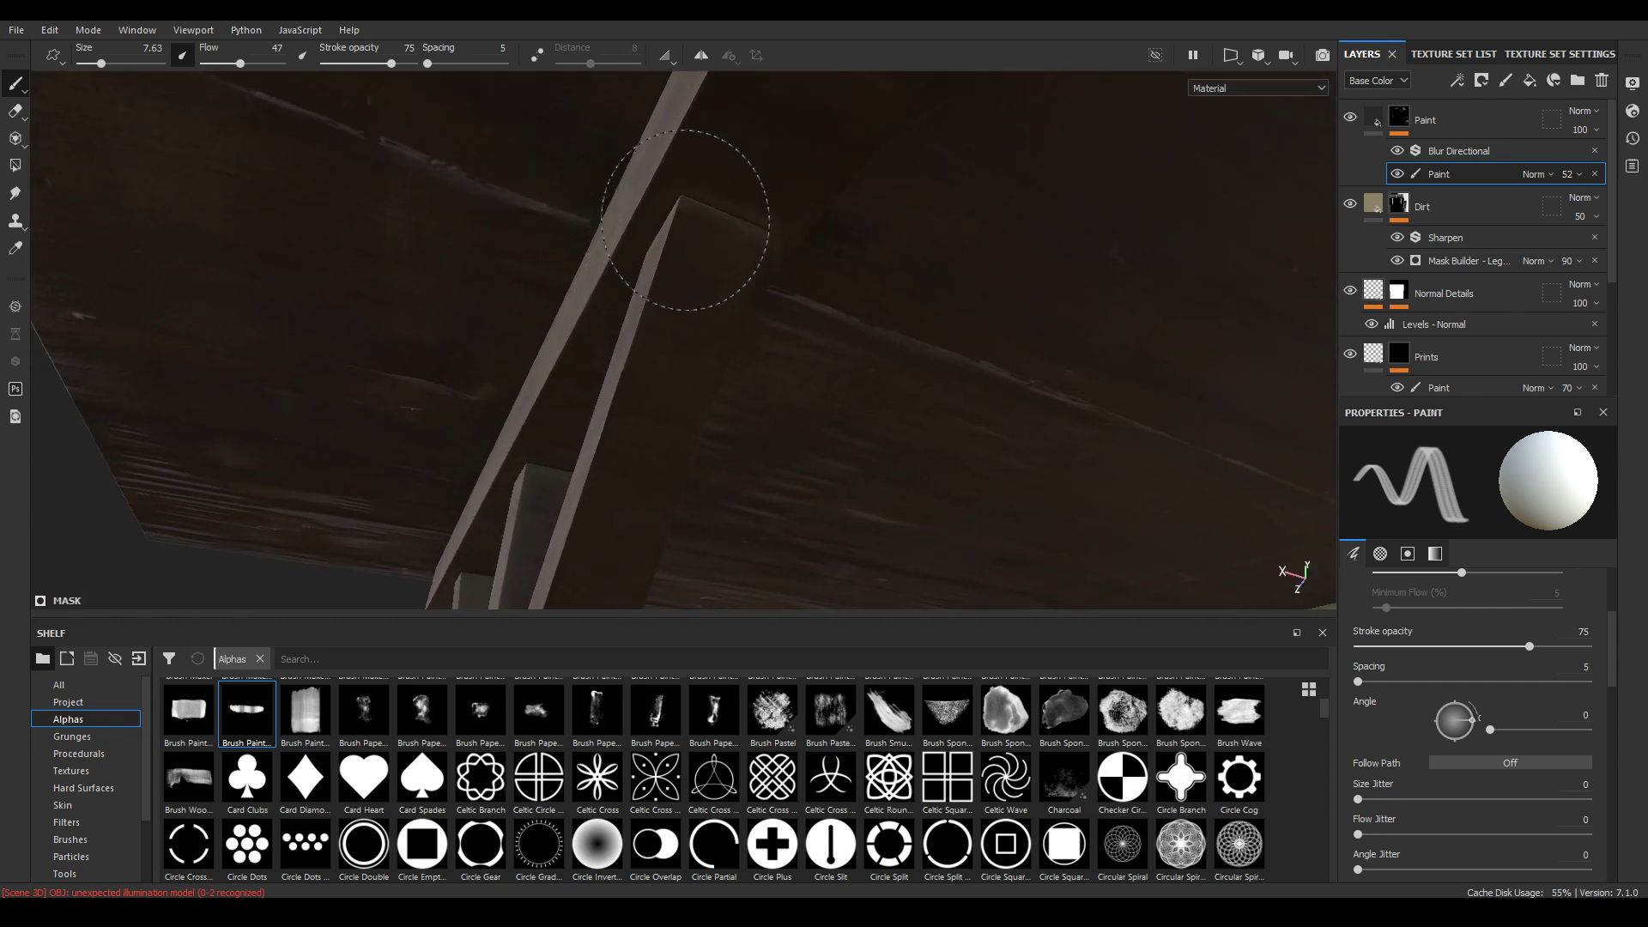
mouse_move(766, 218)
left_mouse_down("alt")
mouse_move(669, 262)
mouse_move(698, 273)
left_mouse_up("alt")
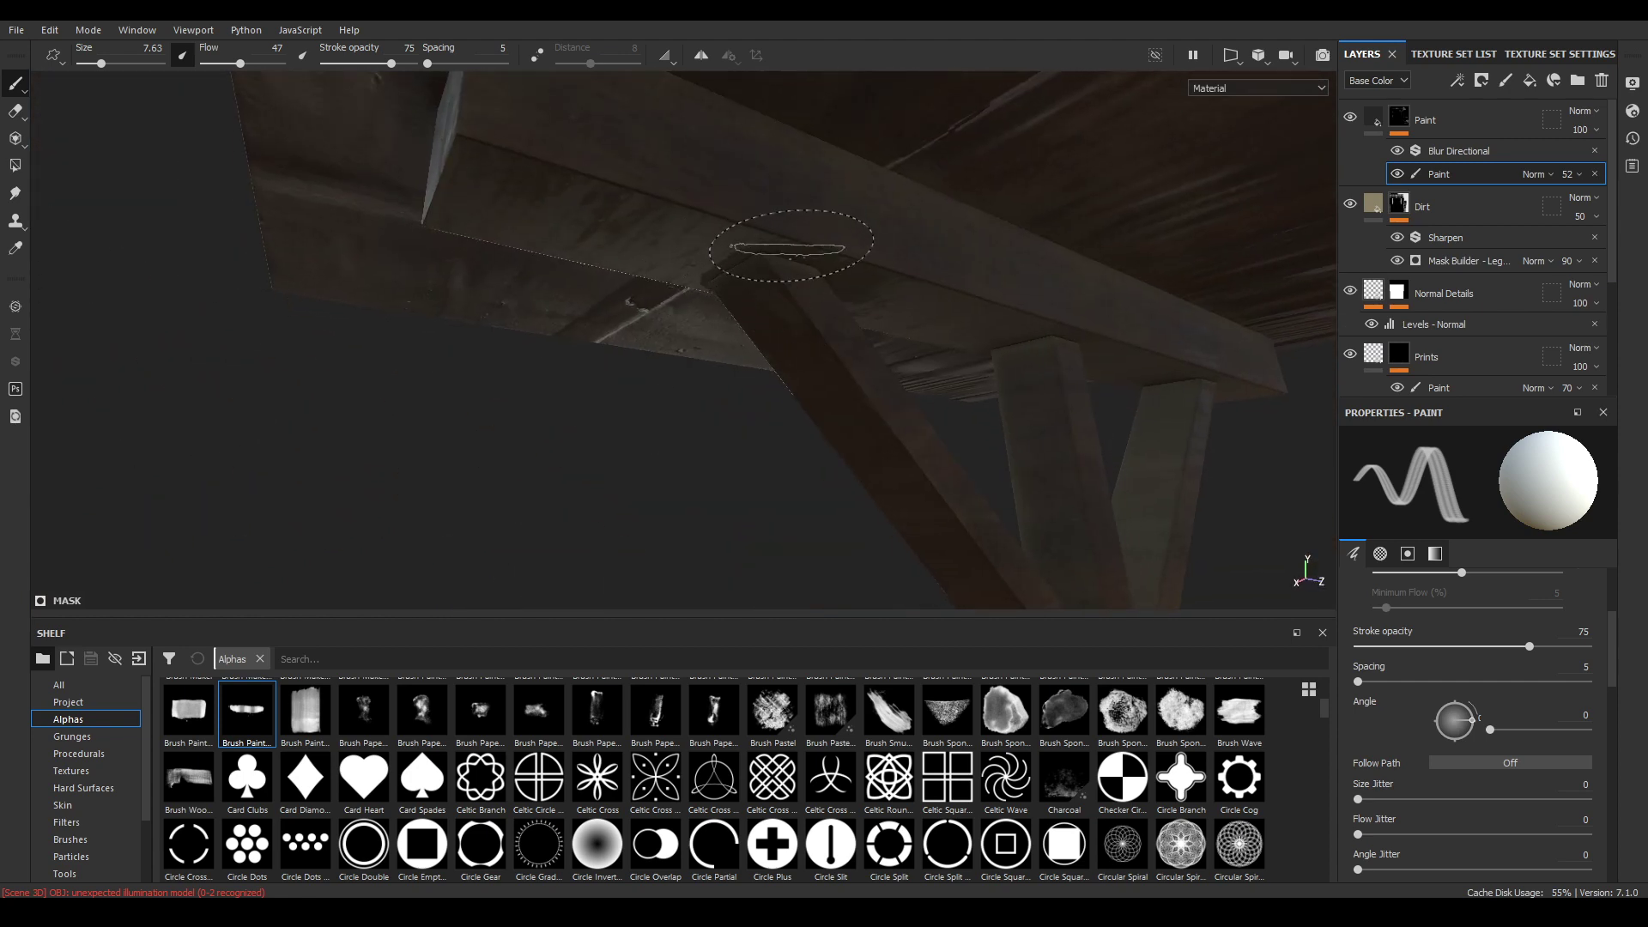
mouse_move(826, 302)
left_mouse_down("alt")
mouse_move(1207, 301)
mouse_move(1089, 355)
mouse_move(1213, 404)
mouse_move(876, 427)
mouse_move(988, 478)
mouse_move(767, 326)
left_mouse_up("alt")
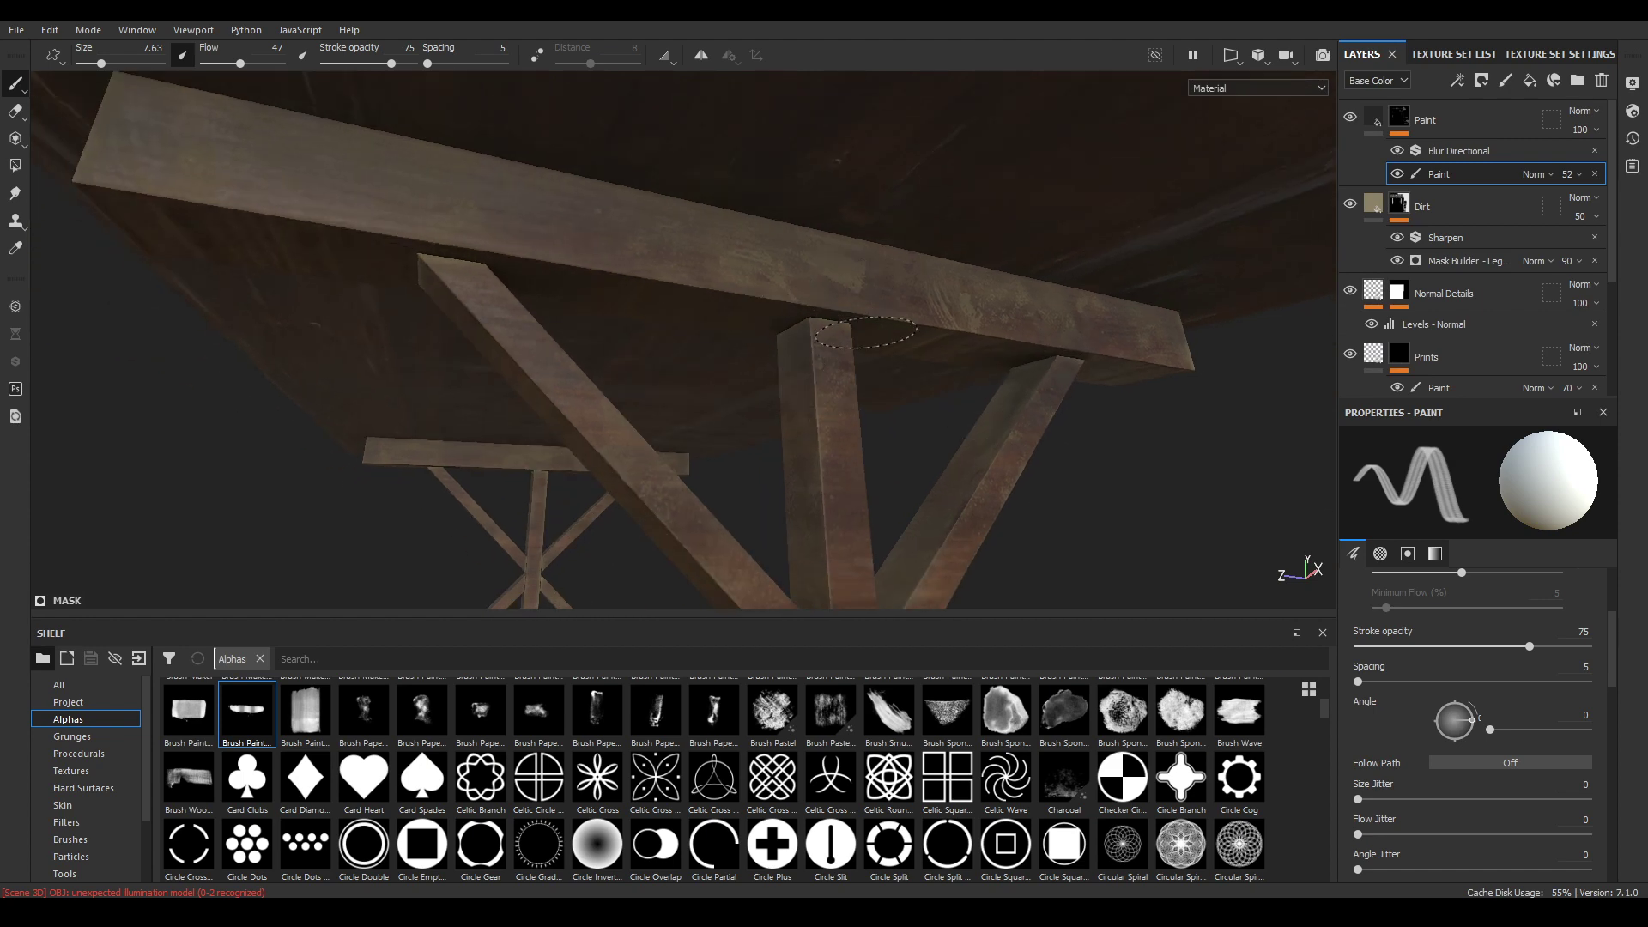
mouse_move(865, 333)
left_mouse_down("alt")
mouse_move(570, 379)
mouse_move(577, 401)
mouse_move(441, 368)
mouse_move(536, 371)
left_mouse_up("alt")
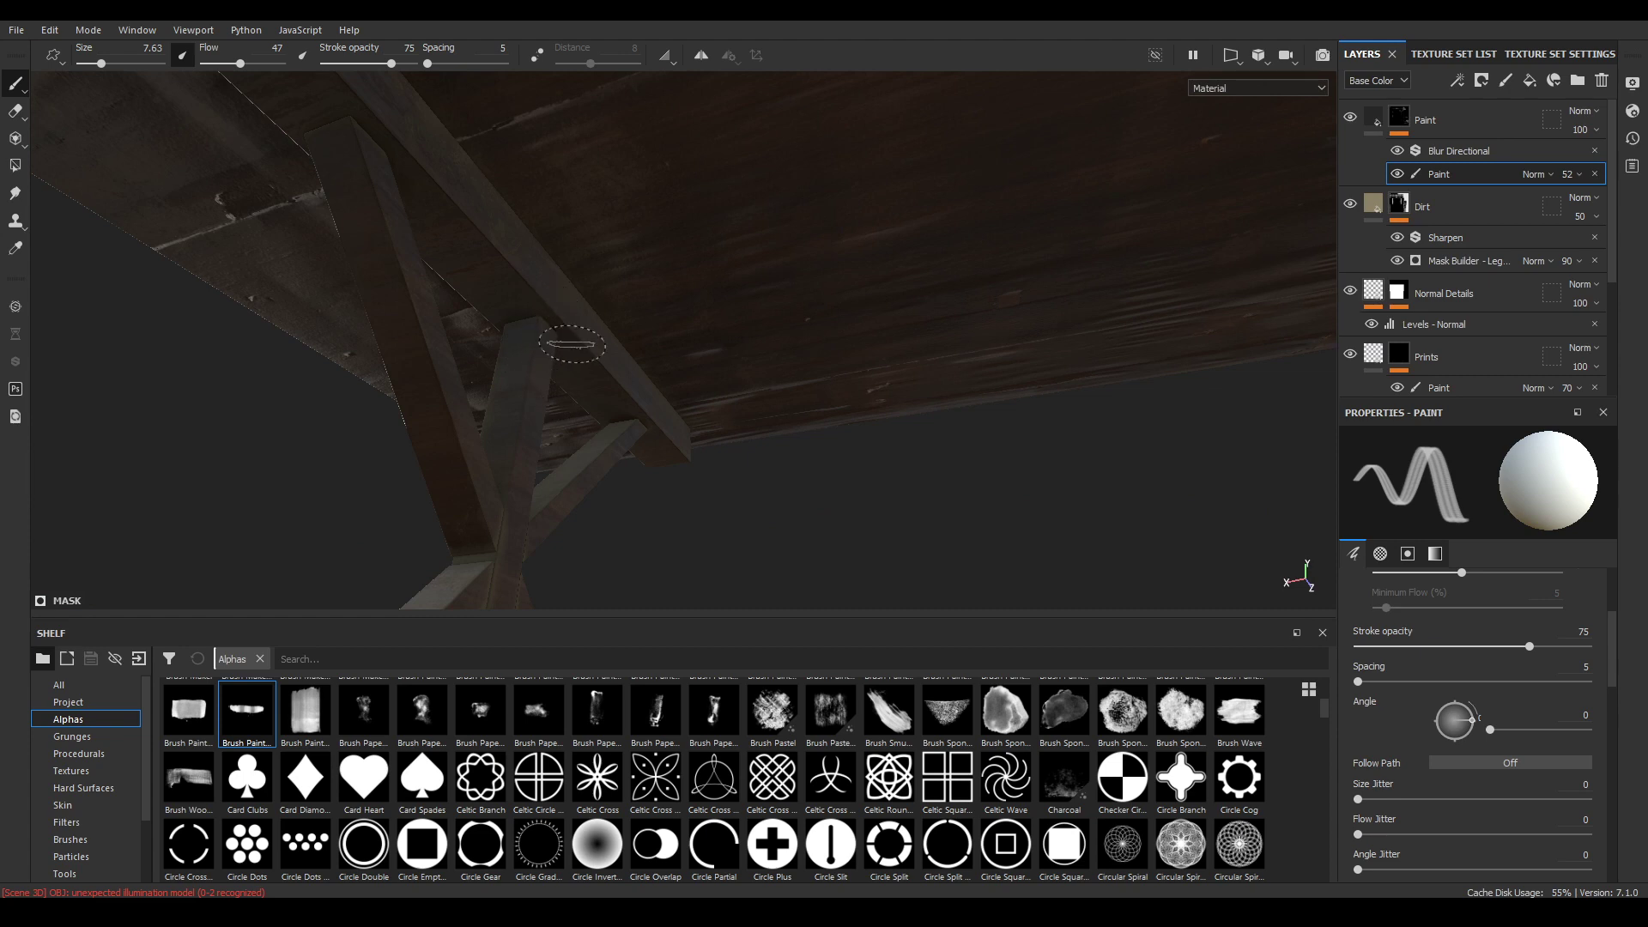
Examine the central brace joint, the lower leg joints and the foot beam up close, ending with the whole table
left_click_drag(638, 413, 927, 441, "alt")
right_click_drag(928, 441, 945, 512, "alt")
left_click_drag(945, 512, 995, 650, "alt")
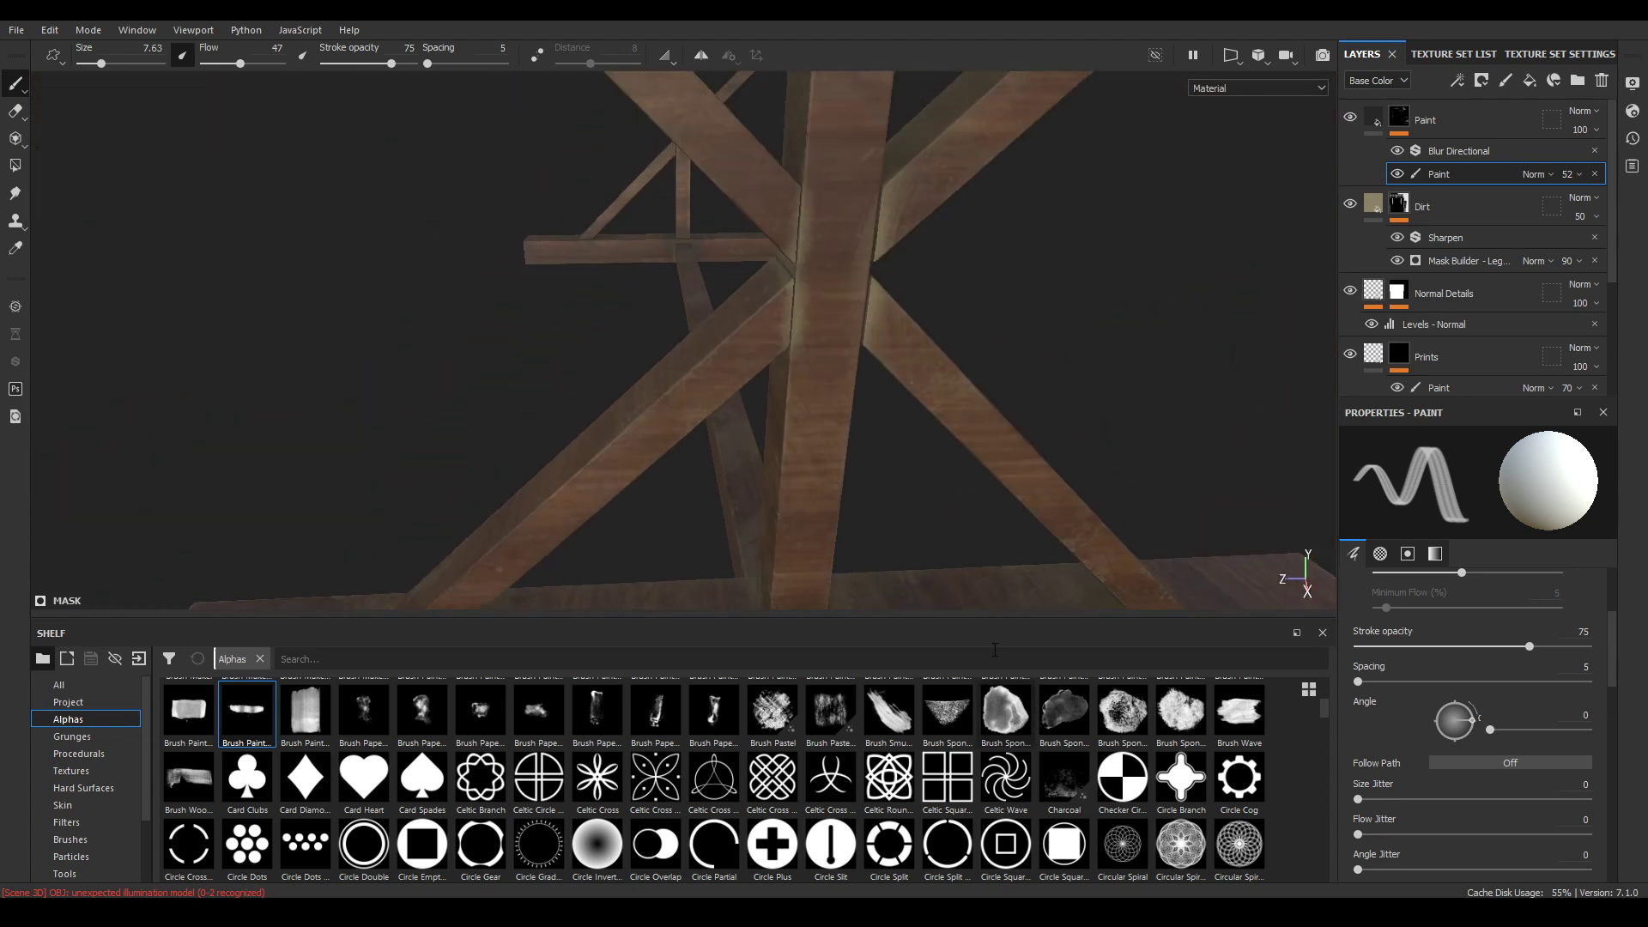
left_click_drag(760, 369, 700, 369, "alt")
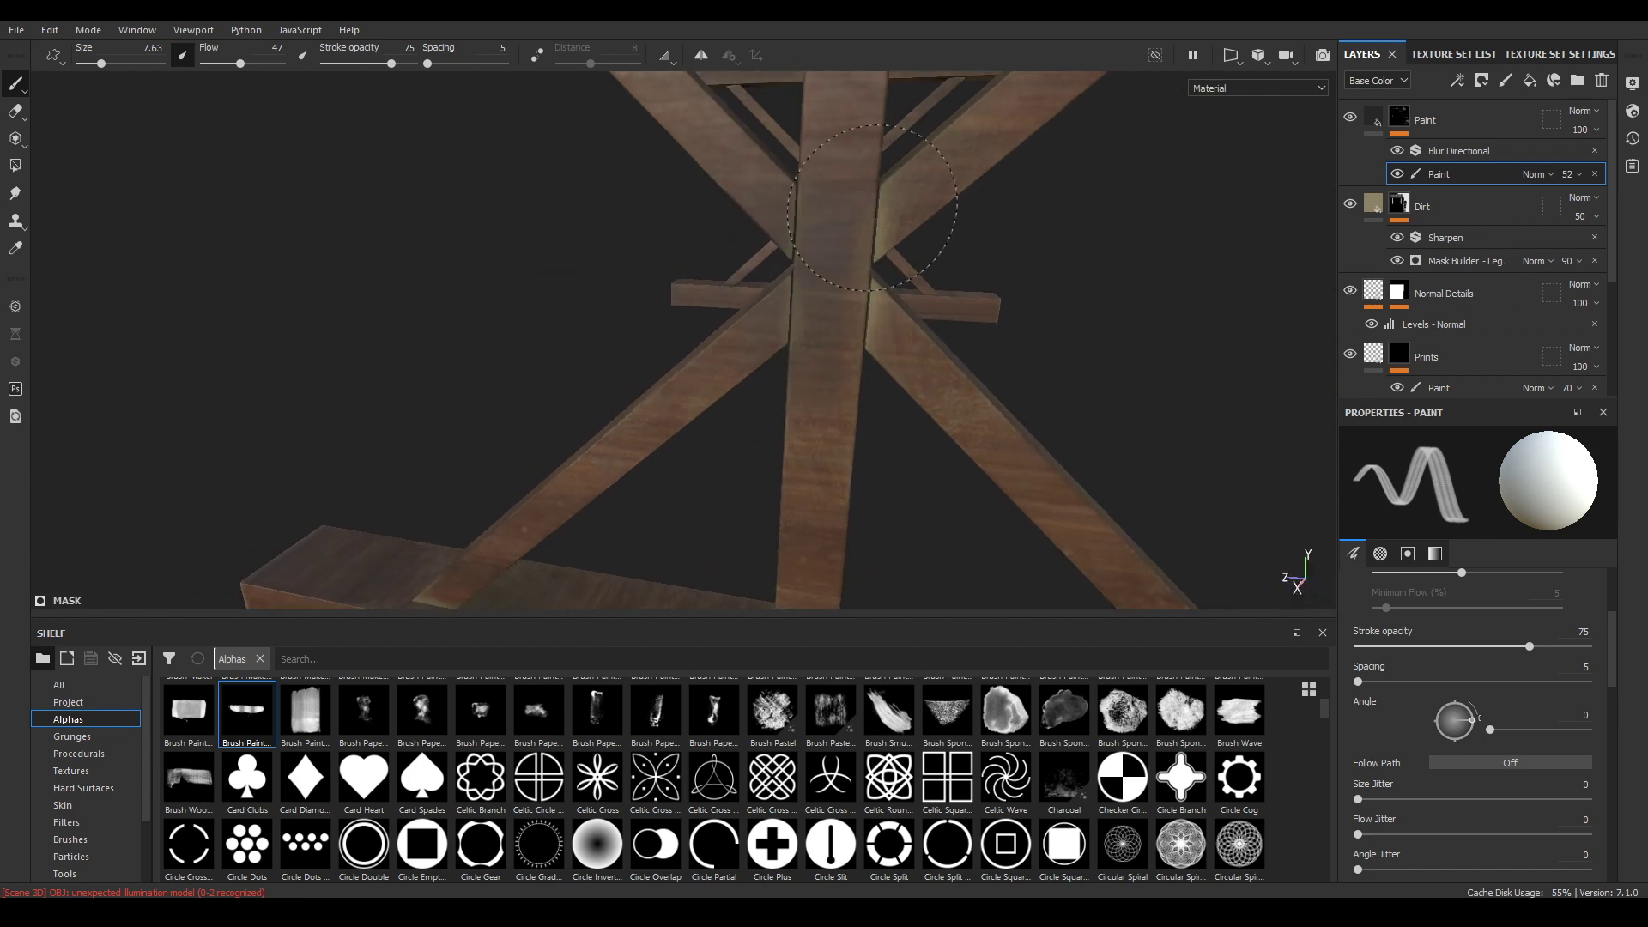
left_click_drag(861, 378, 1602, 391, "alt")
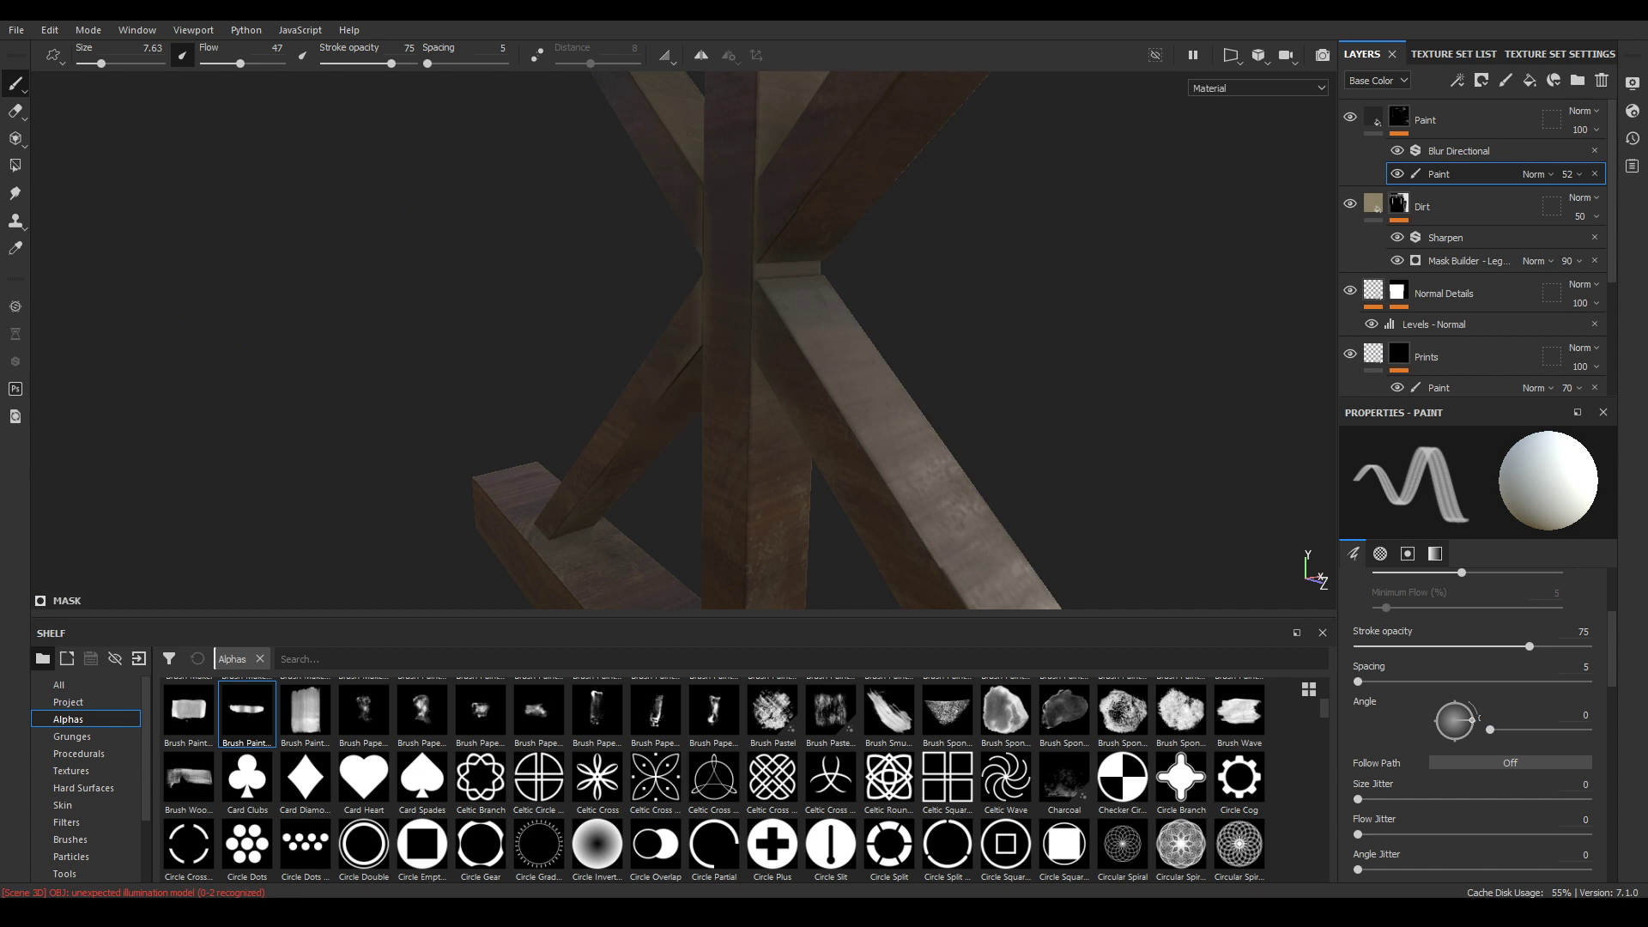
left_click_drag(760, 290, 812, 180, "alt")
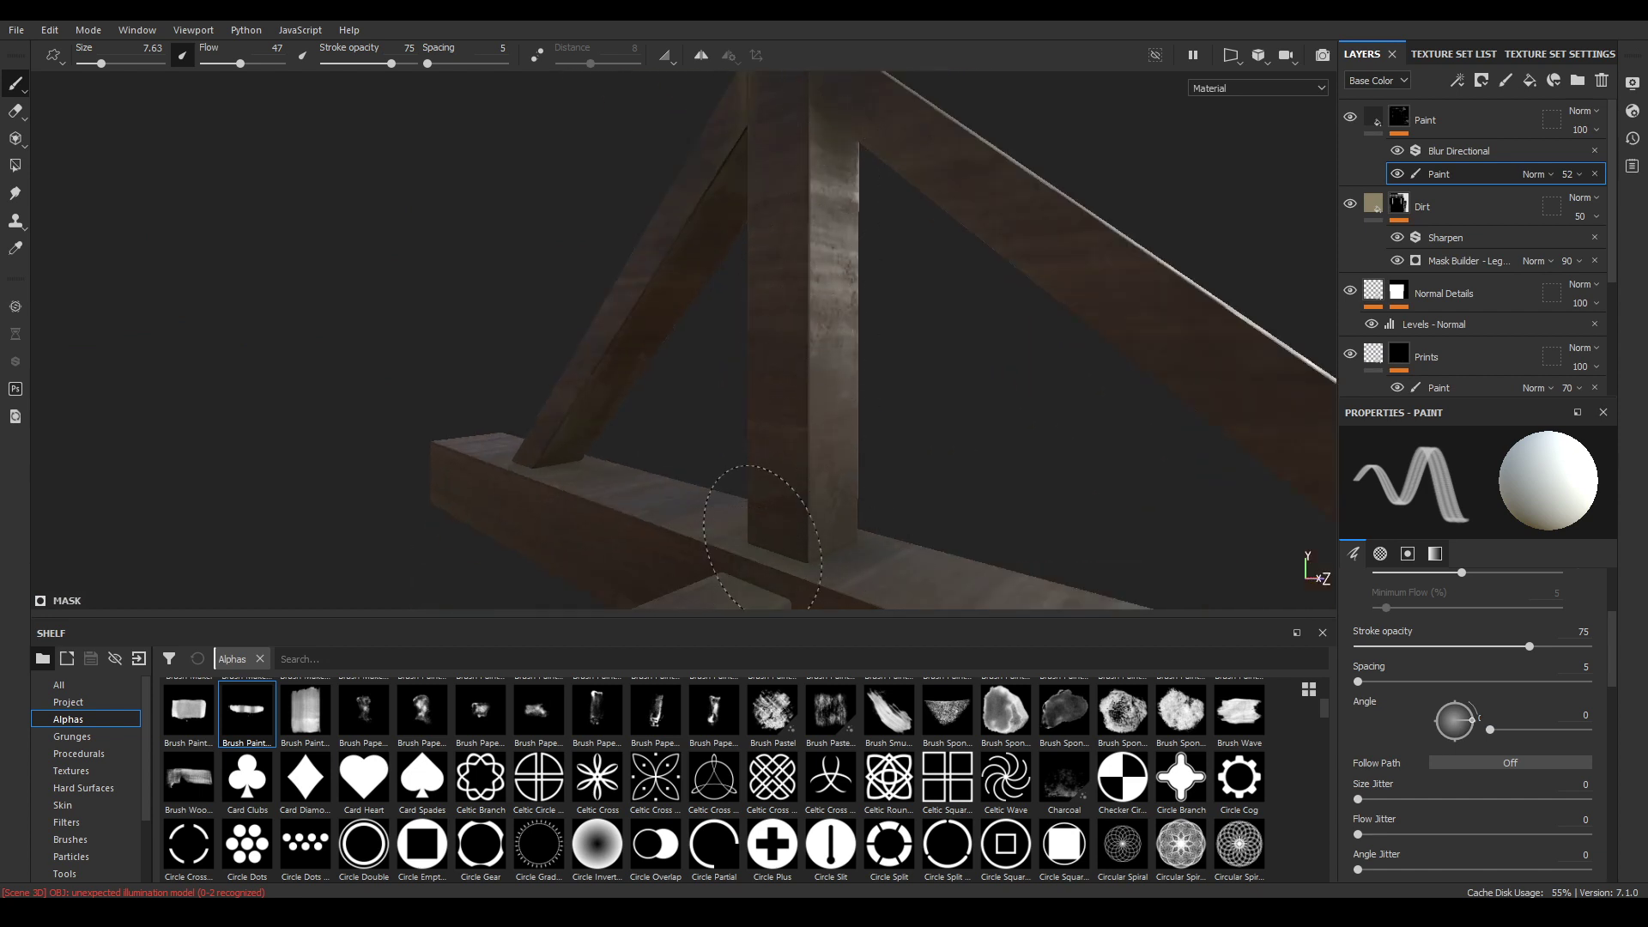
mouse_move(848, 589)
left_mouse_down("alt")
mouse_move(710, 515)
mouse_move(754, 557)
left_mouse_up("alt")
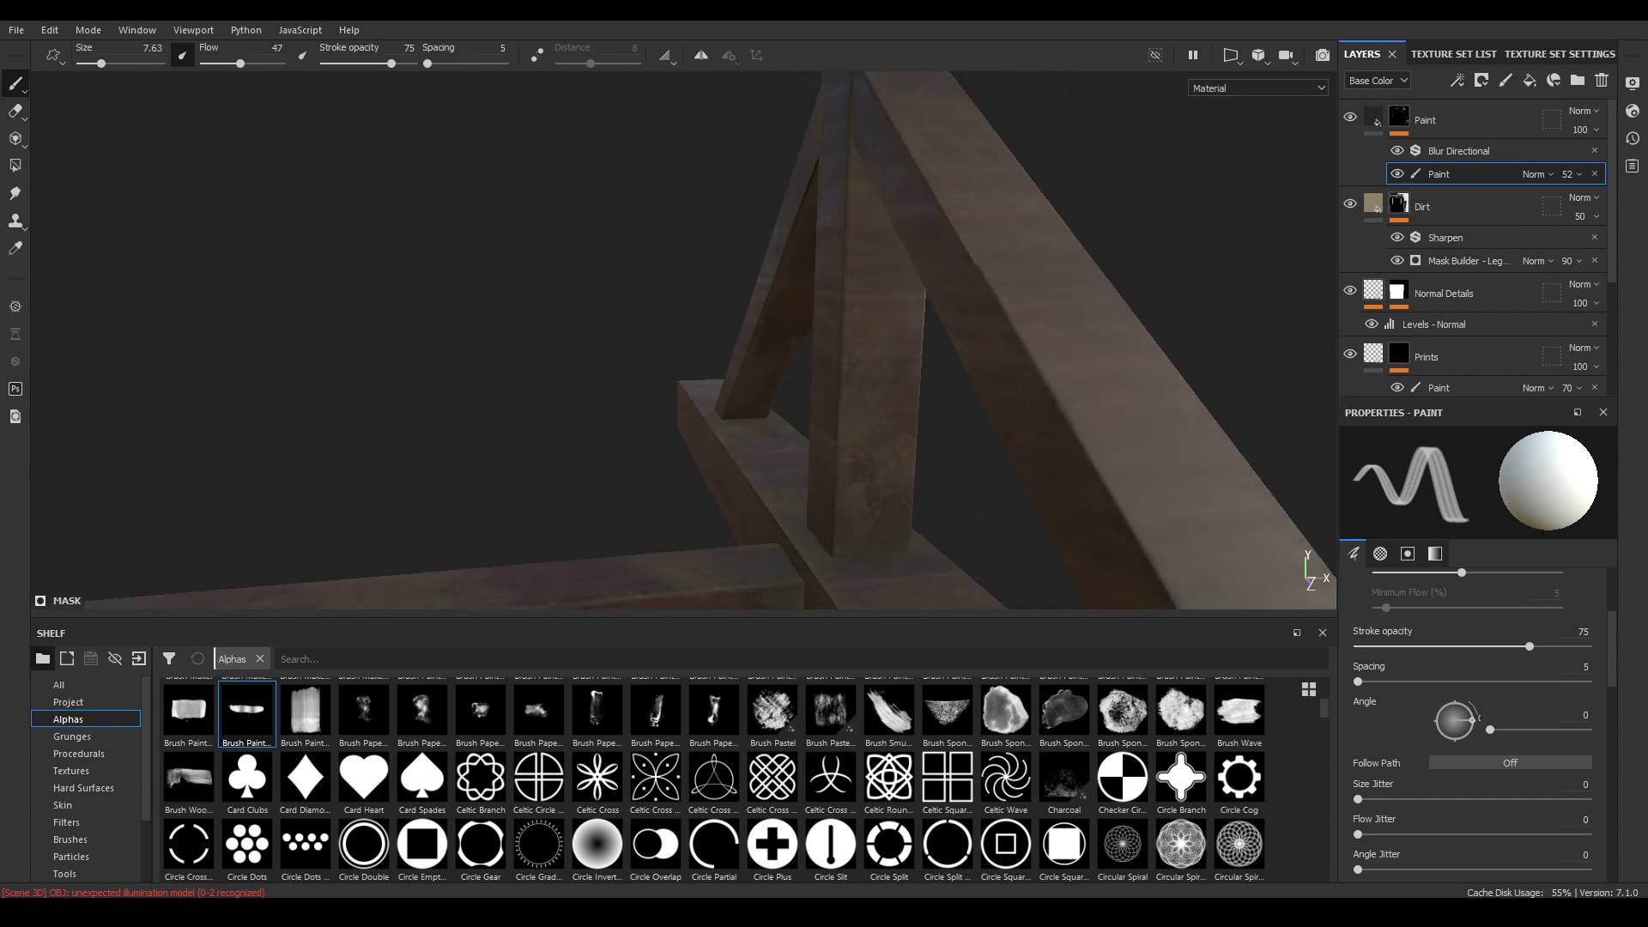
mouse_move(872, 544)
left_mouse_down("alt")
mouse_move(853, 275)
mouse_move(842, 372)
mouse_move(958, 453)
left_mouse_up("alt")
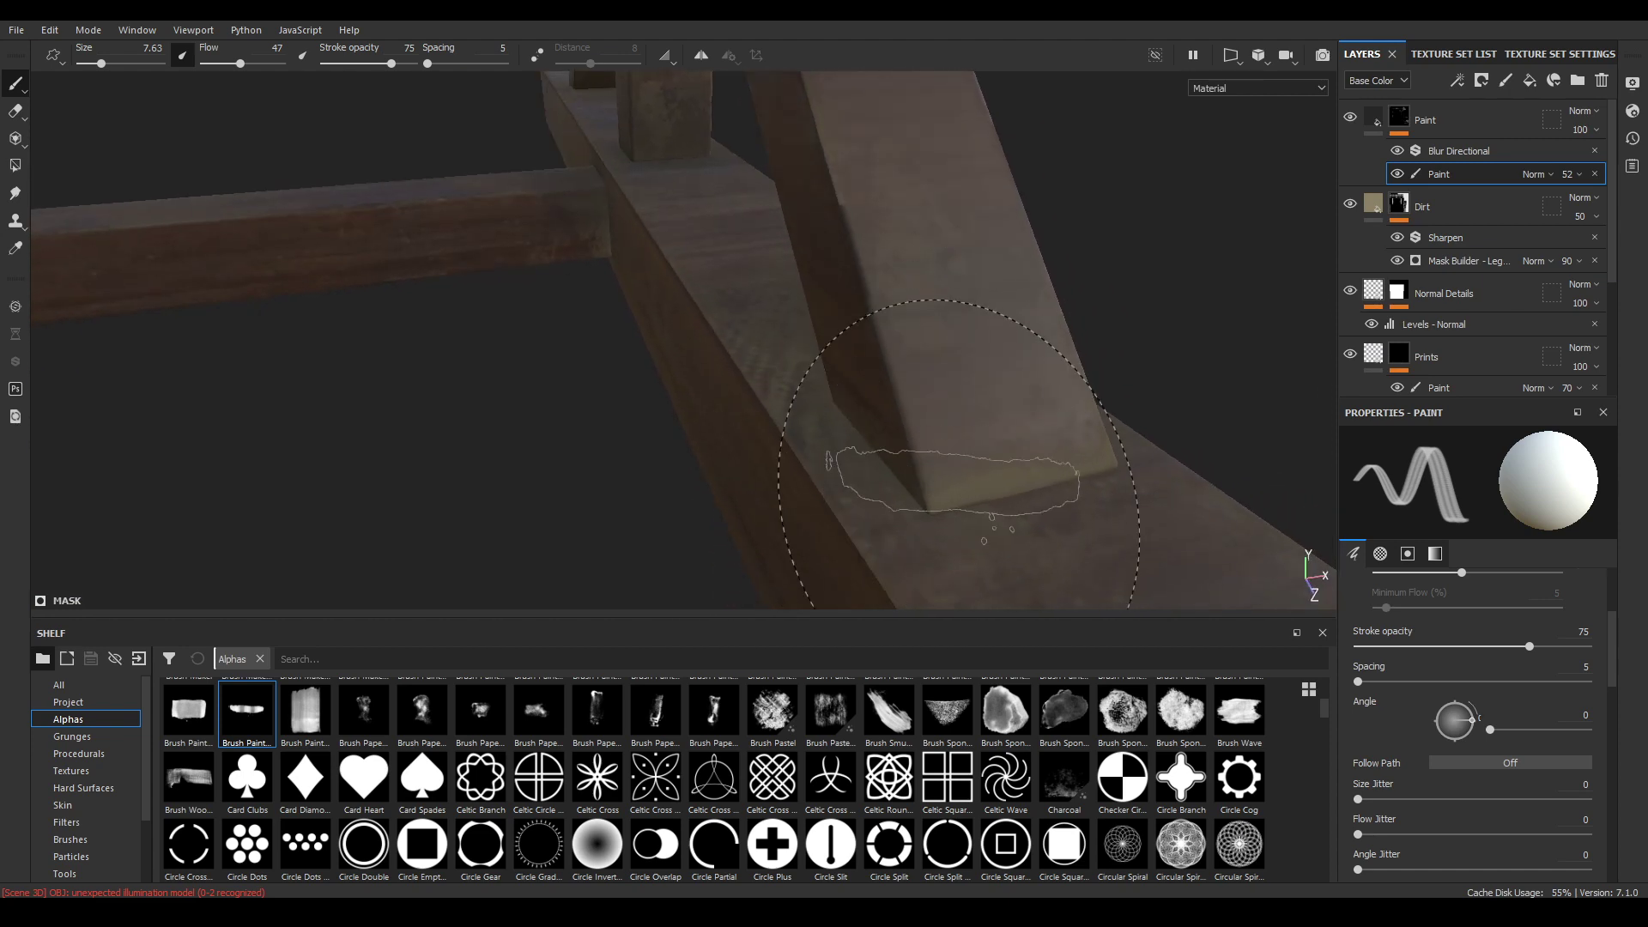
left_click_drag(909, 387, 297, 431, "alt")
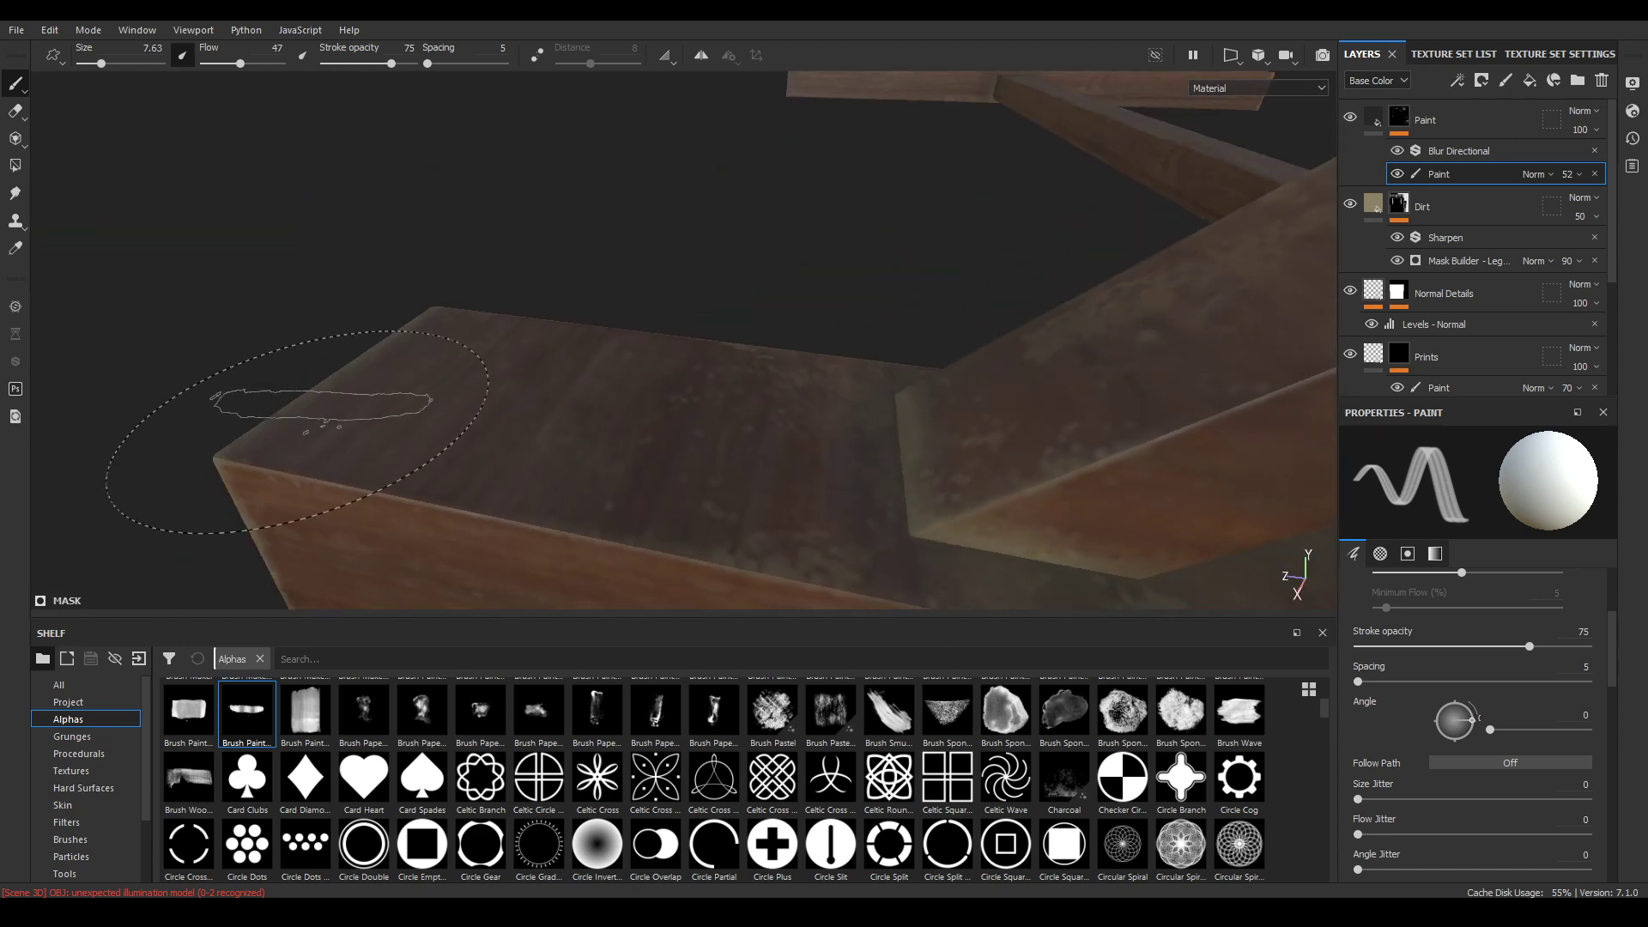
left_click_drag(812, 507, 816, 384, "alt")
left_click_drag(1030, 489, 435, 504, "alt")
middle_click_drag(434, 505, 799, 472, "alt")
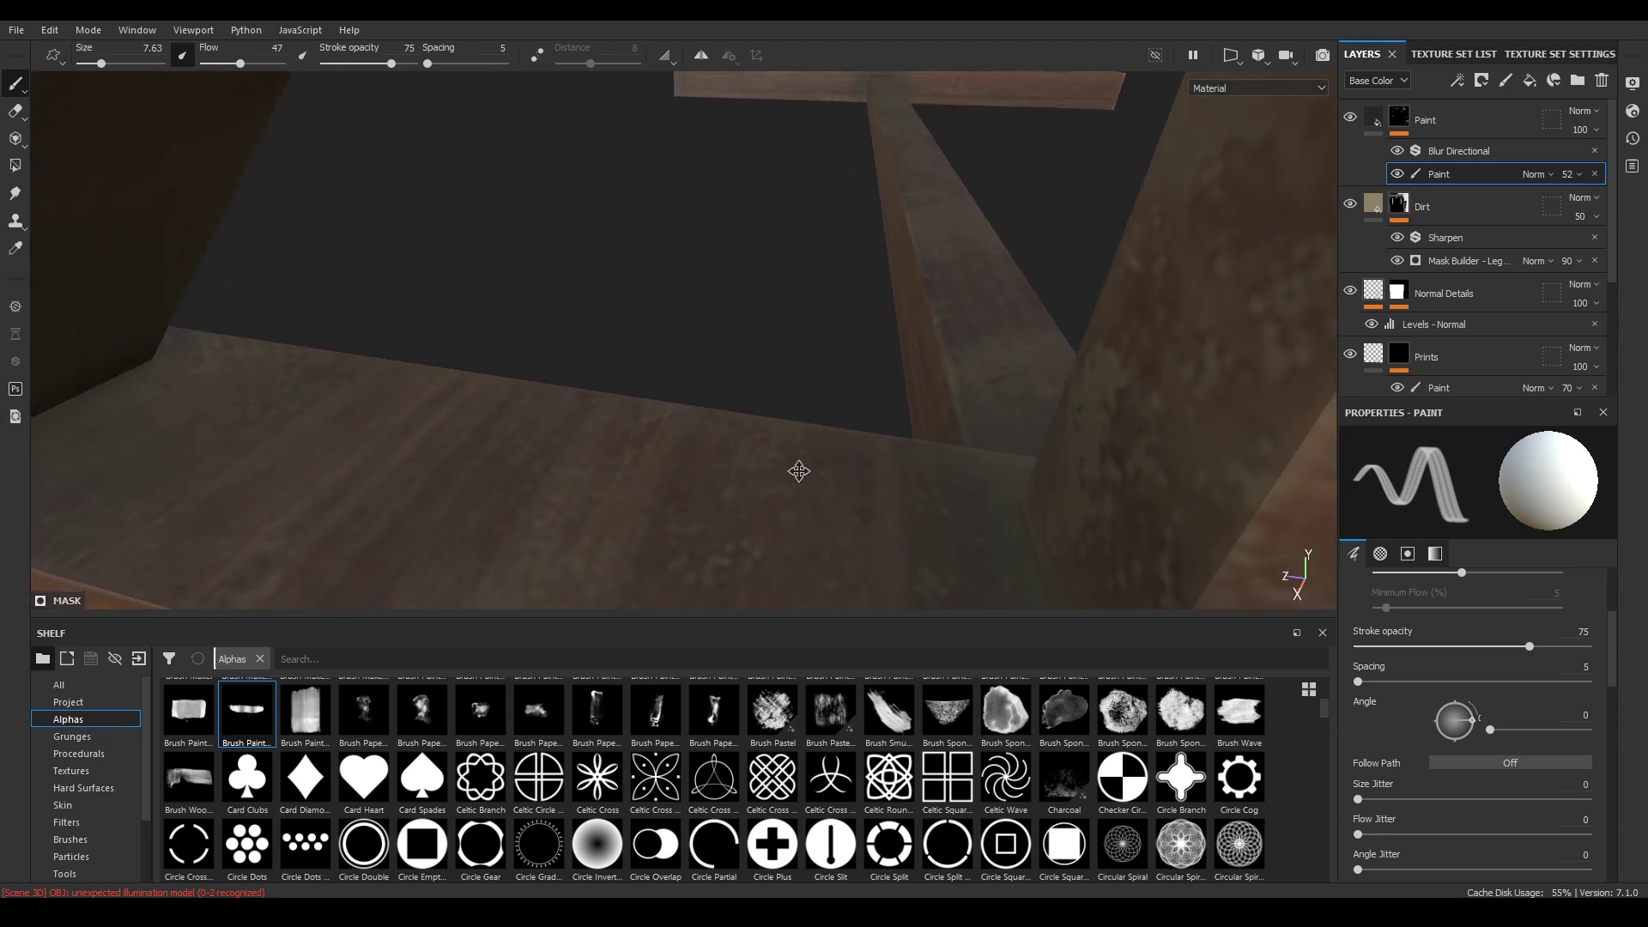
mouse_move(799, 471)
left_mouse_down("alt")
mouse_move(993, 478)
mouse_move(1049, 515)
mouse_move(854, 471)
mouse_move(919, 257)
mouse_move(723, 255)
left_mouse_up("alt")
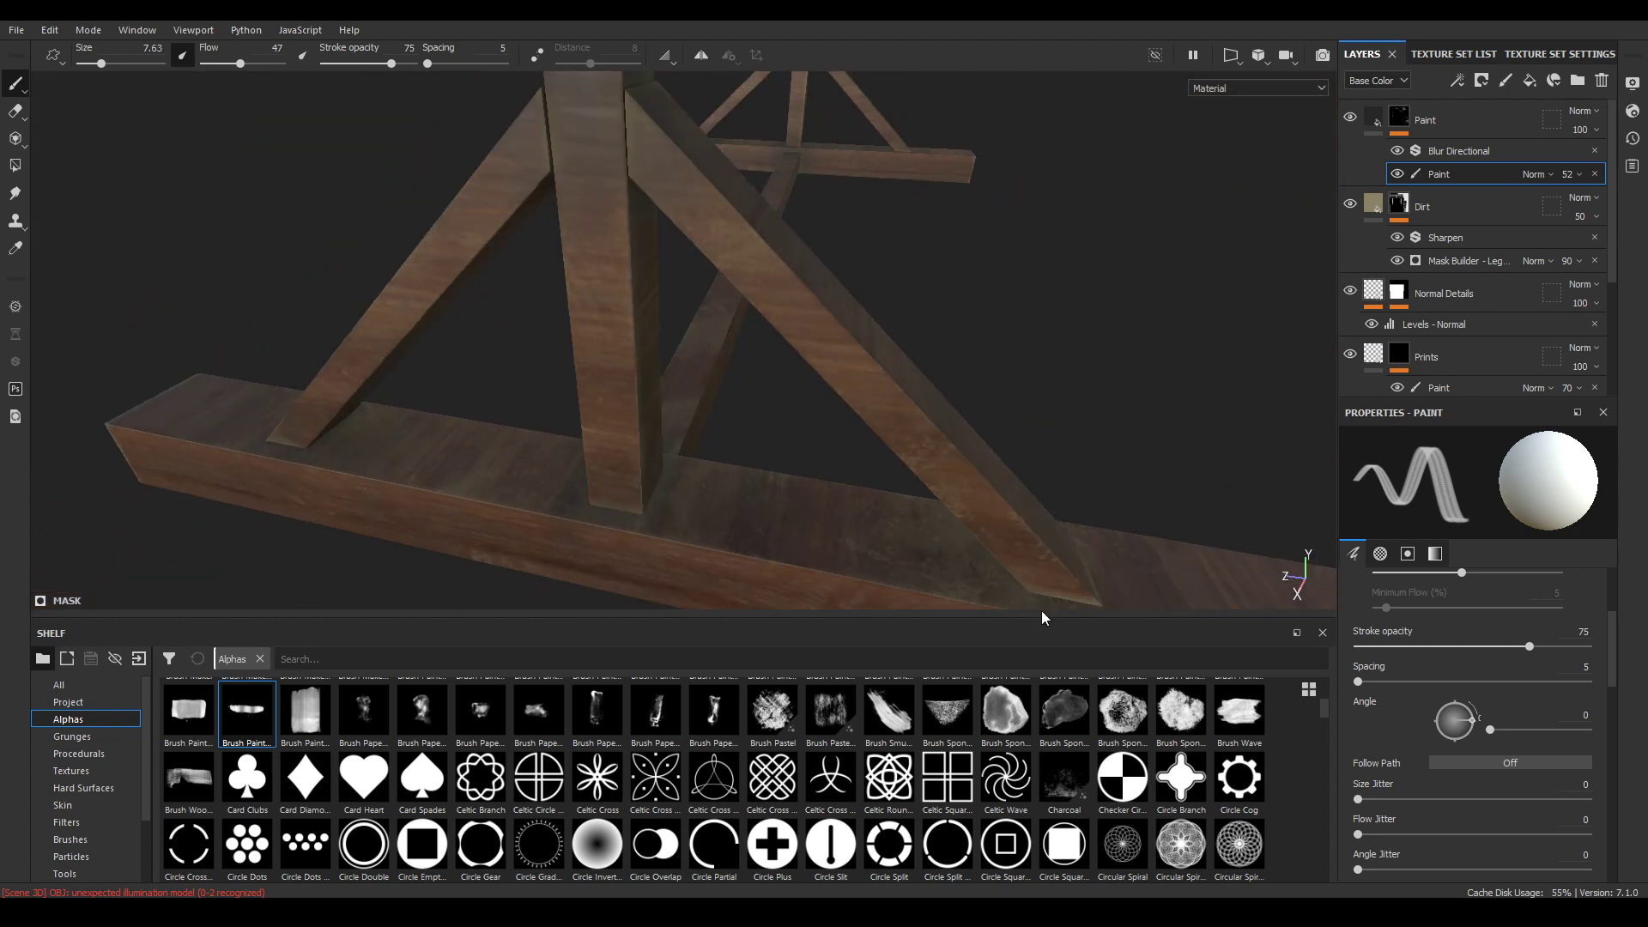
mouse_move(912, 552)
left_mouse_down("alt")
mouse_move(893, 566)
mouse_move(1059, 284)
mouse_move(997, 227)
mouse_move(978, 265)
mouse_move(832, 147)
mouse_move(809, 246)
mouse_move(1249, 319)
left_mouse_up("alt")
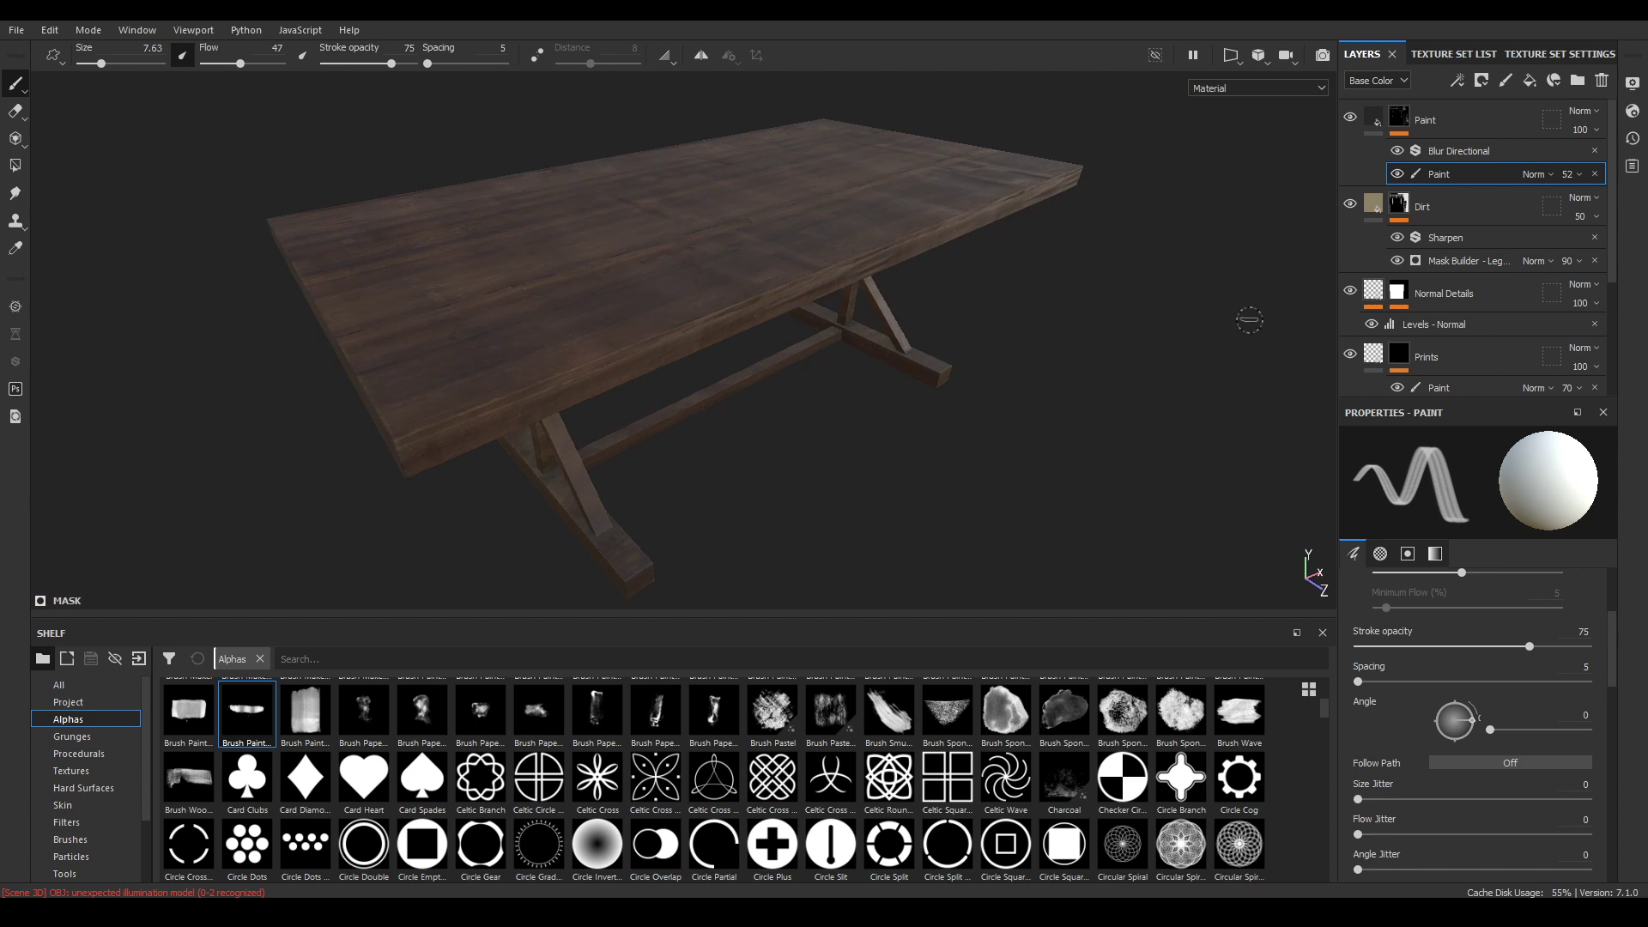
Shift the Dirt layer's base color to a slightly darker, greyer beige
left_click(1371, 212)
left_click(1466, 638)
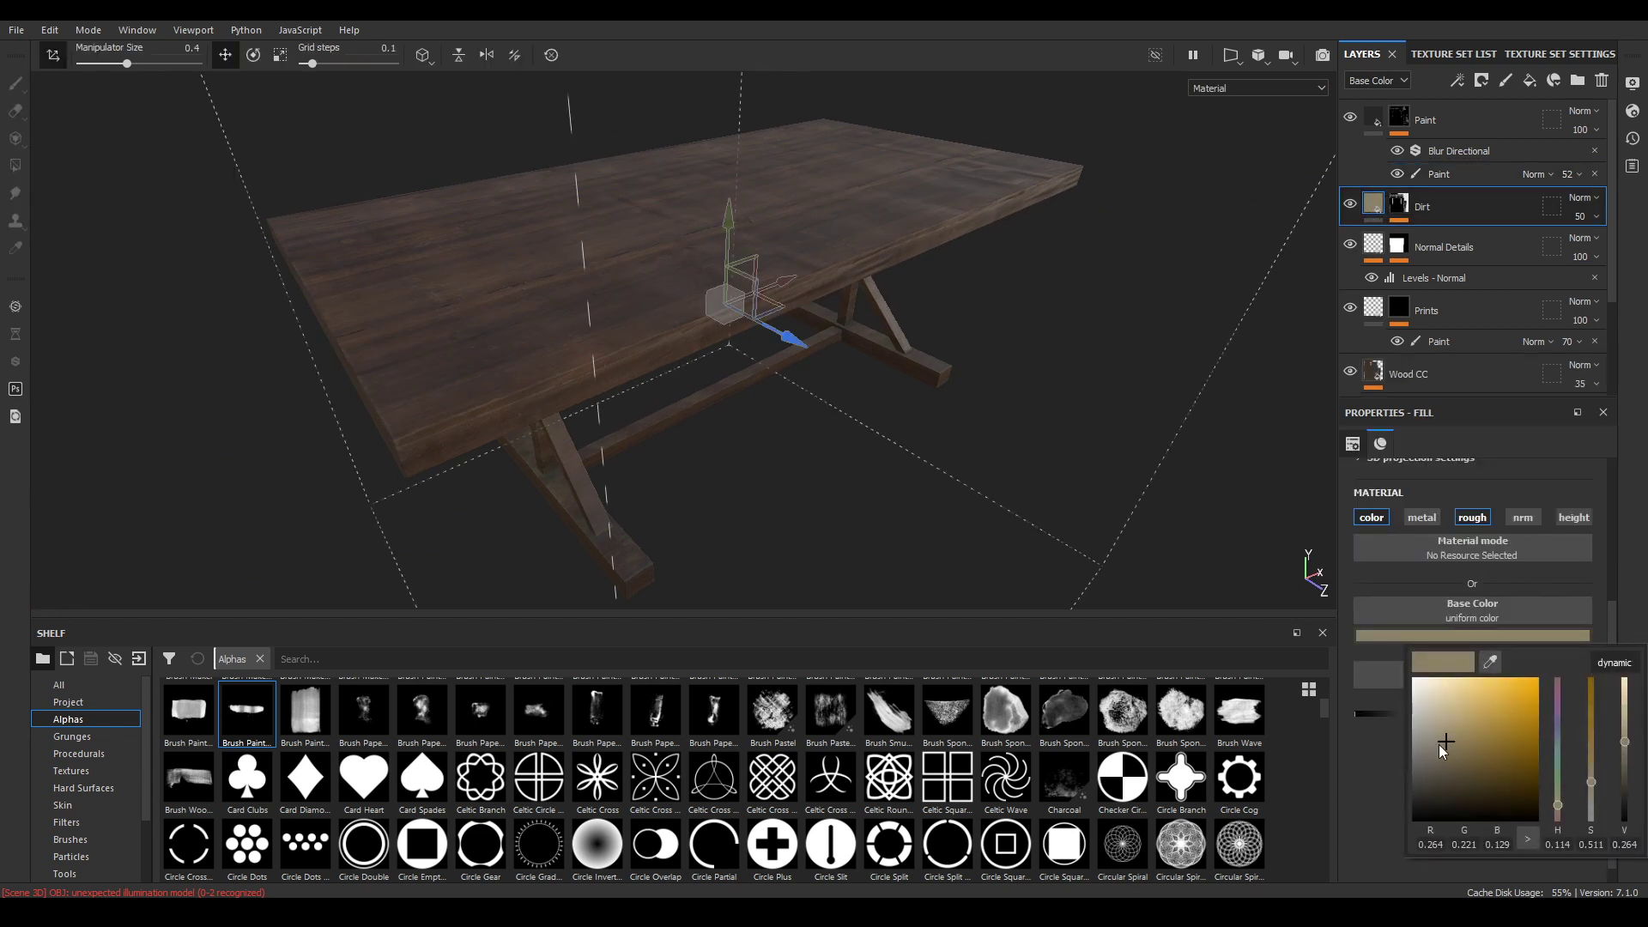
left_click_drag(1438, 744, 1434, 751)
left_click(750, 475, "alt")
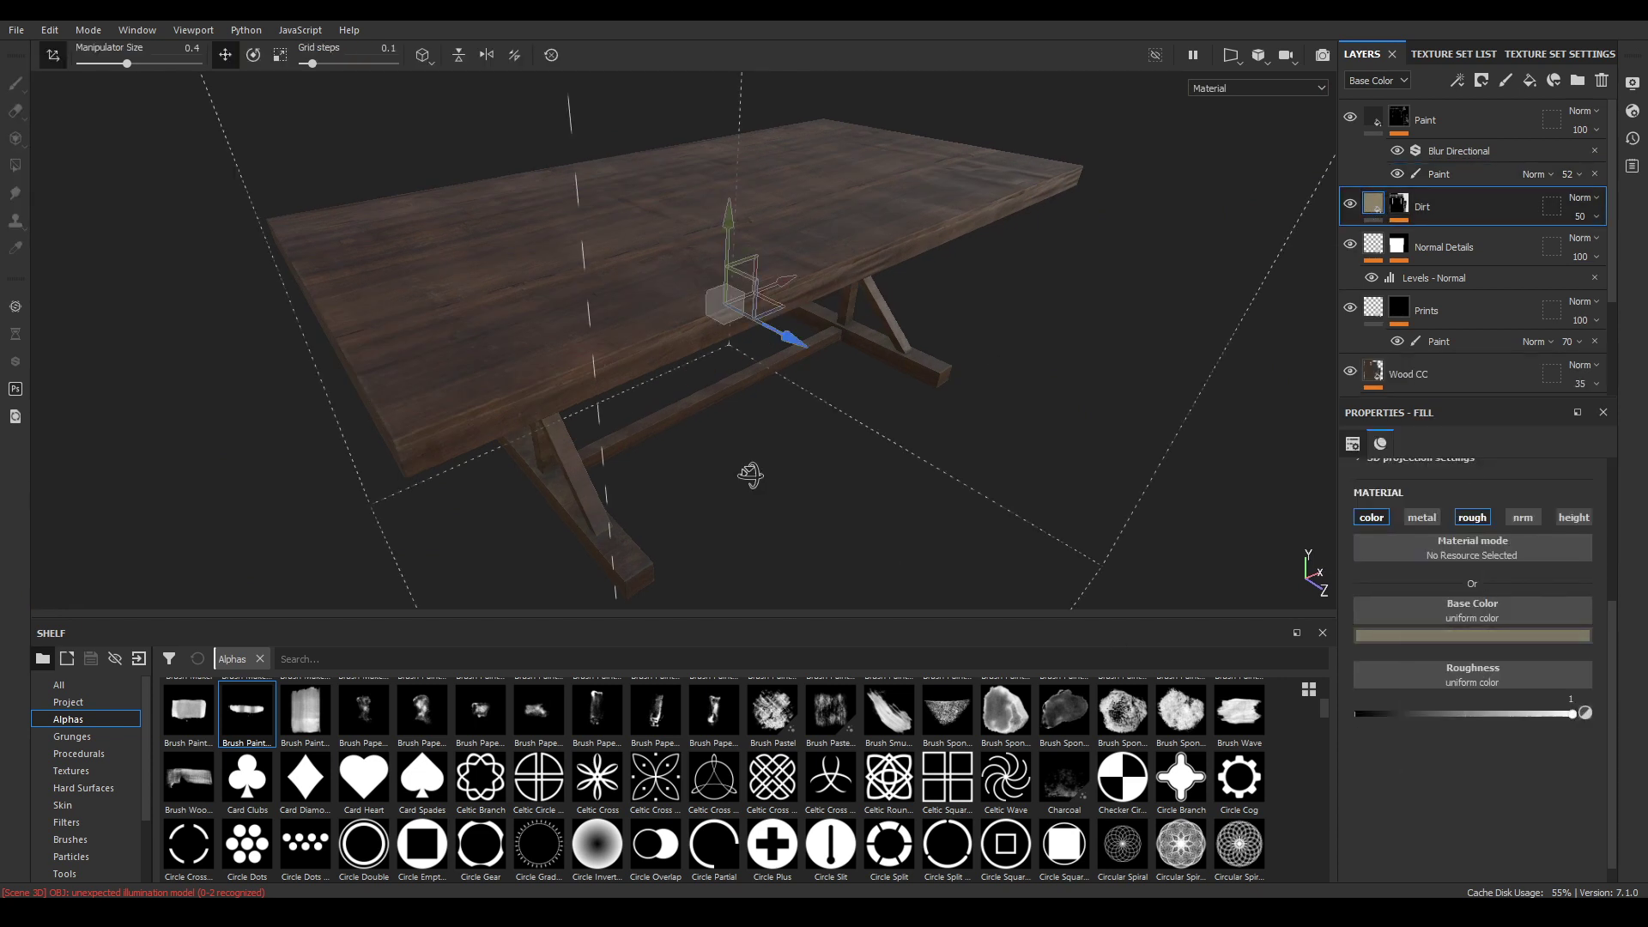
Lower the Dirt layer's opacity to 30 while checking the leg frame up close
left_click_drag(750, 475, 1519, 196, "alt")
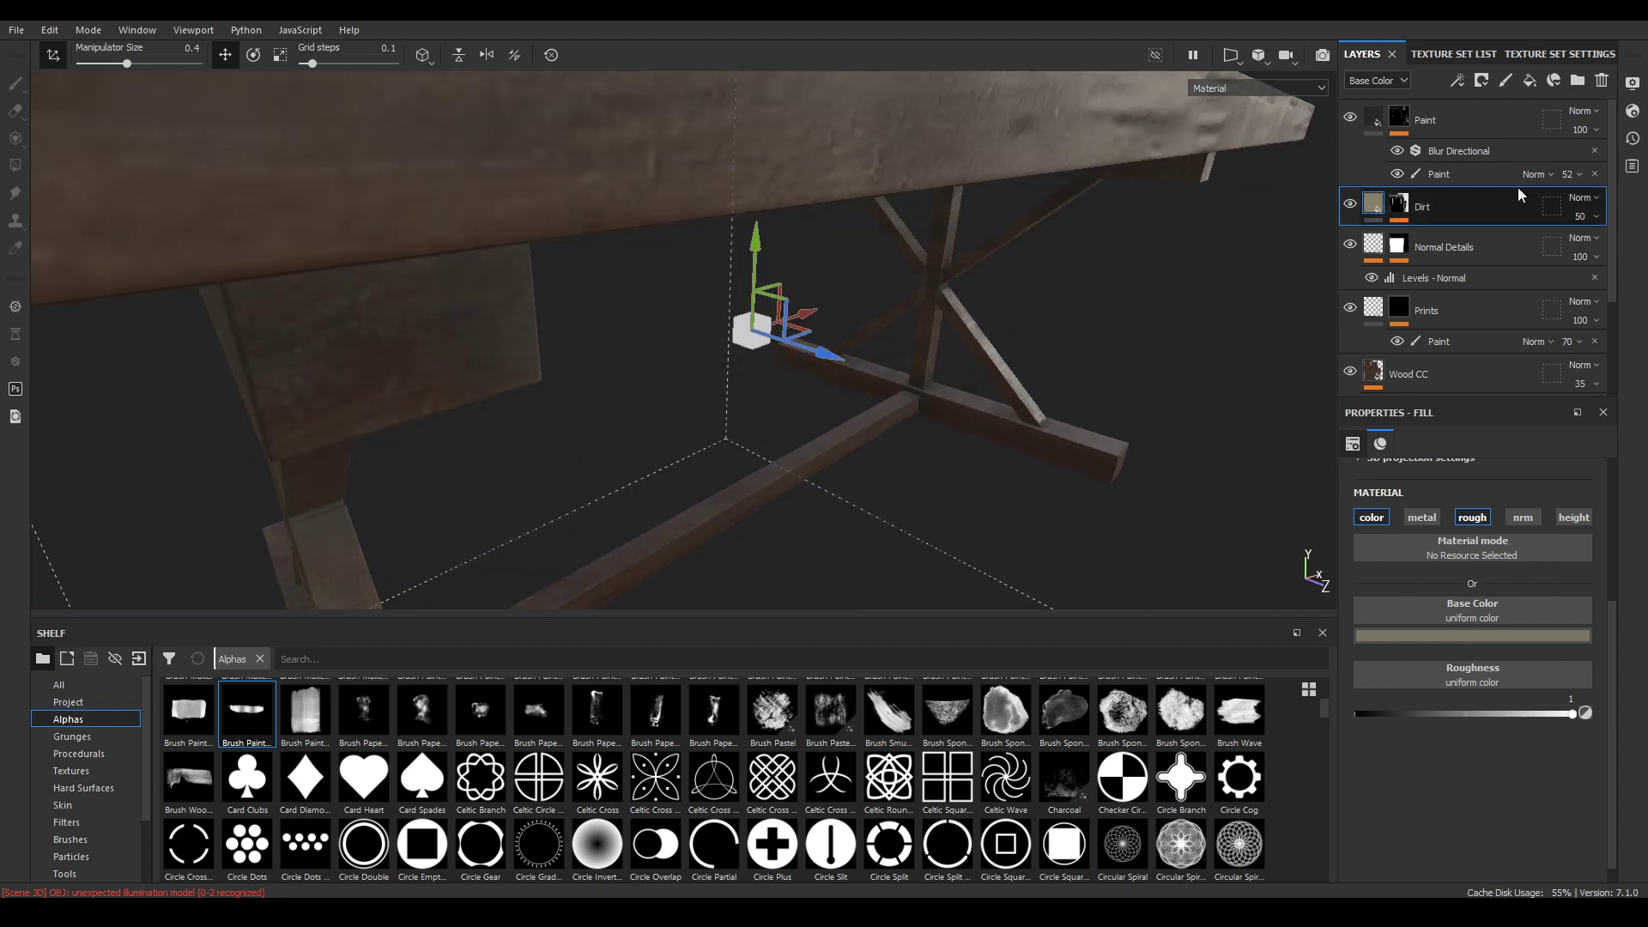
left_click(1584, 217)
left_click(1635, 233)
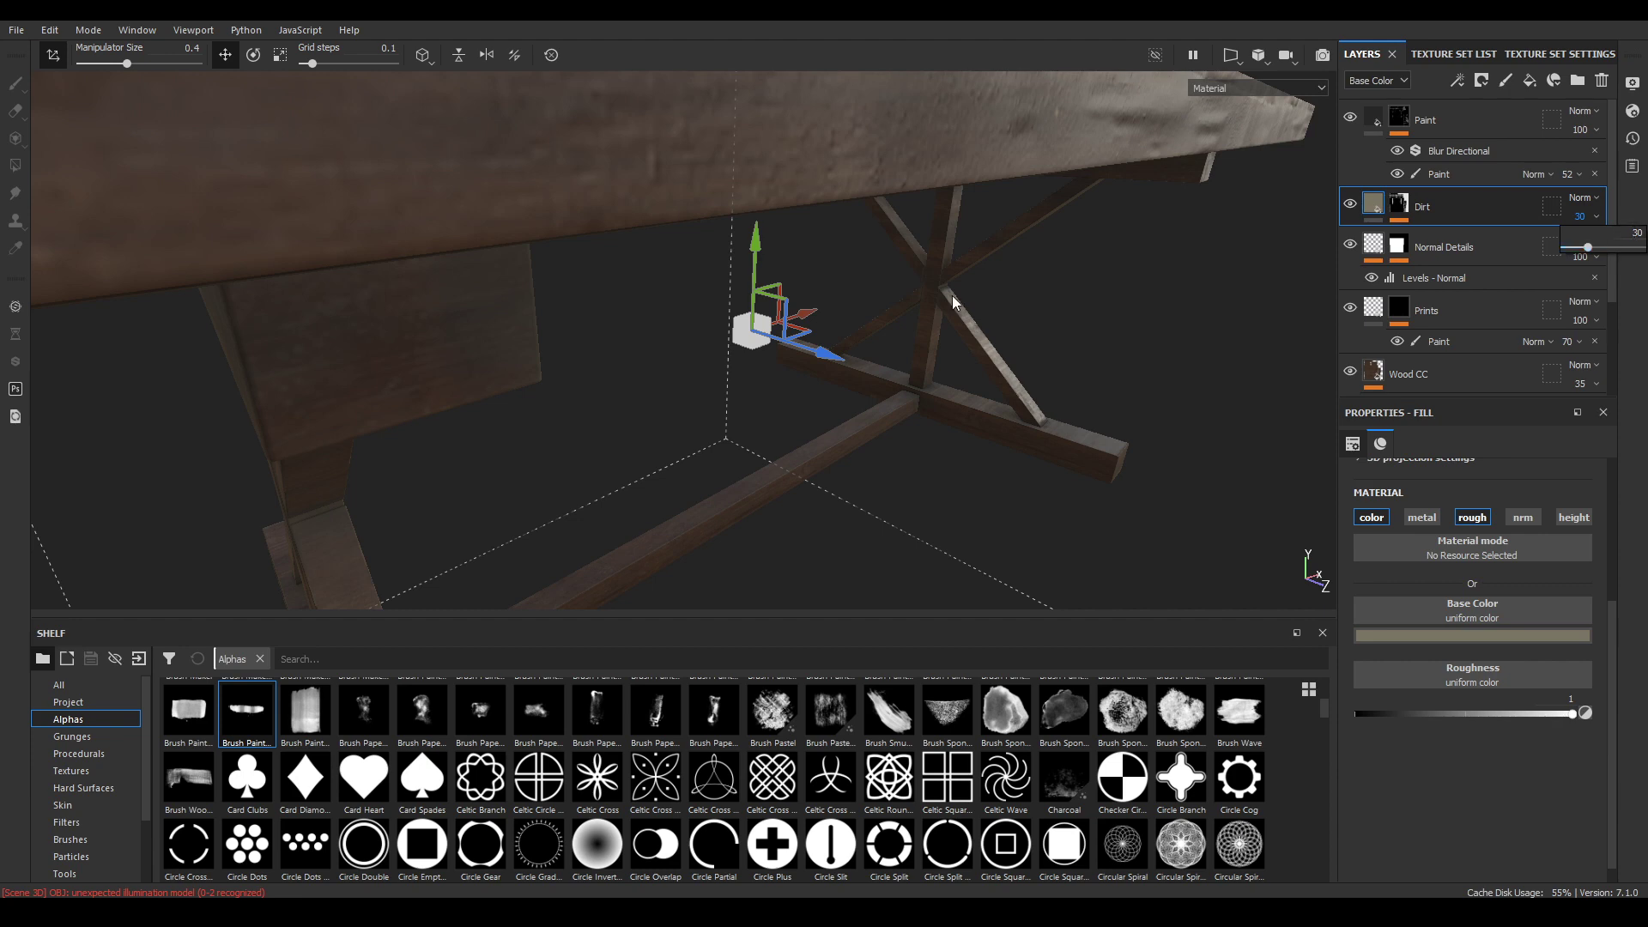
Choose the Dirt 1 brush at size 52.9 for the paint effect in the Paint layer's mask
mouse_move(953, 302)
left_mouse_down("alt")
mouse_move(699, 283)
mouse_move(673, 312)
mouse_move(710, 369)
mouse_move(540, 461)
mouse_move(732, 114)
mouse_move(718, 497)
mouse_move(618, 177)
mouse_move(983, 297)
mouse_move(882, 346)
mouse_move(835, 472)
left_mouse_up("alt")
left_click(1427, 174)
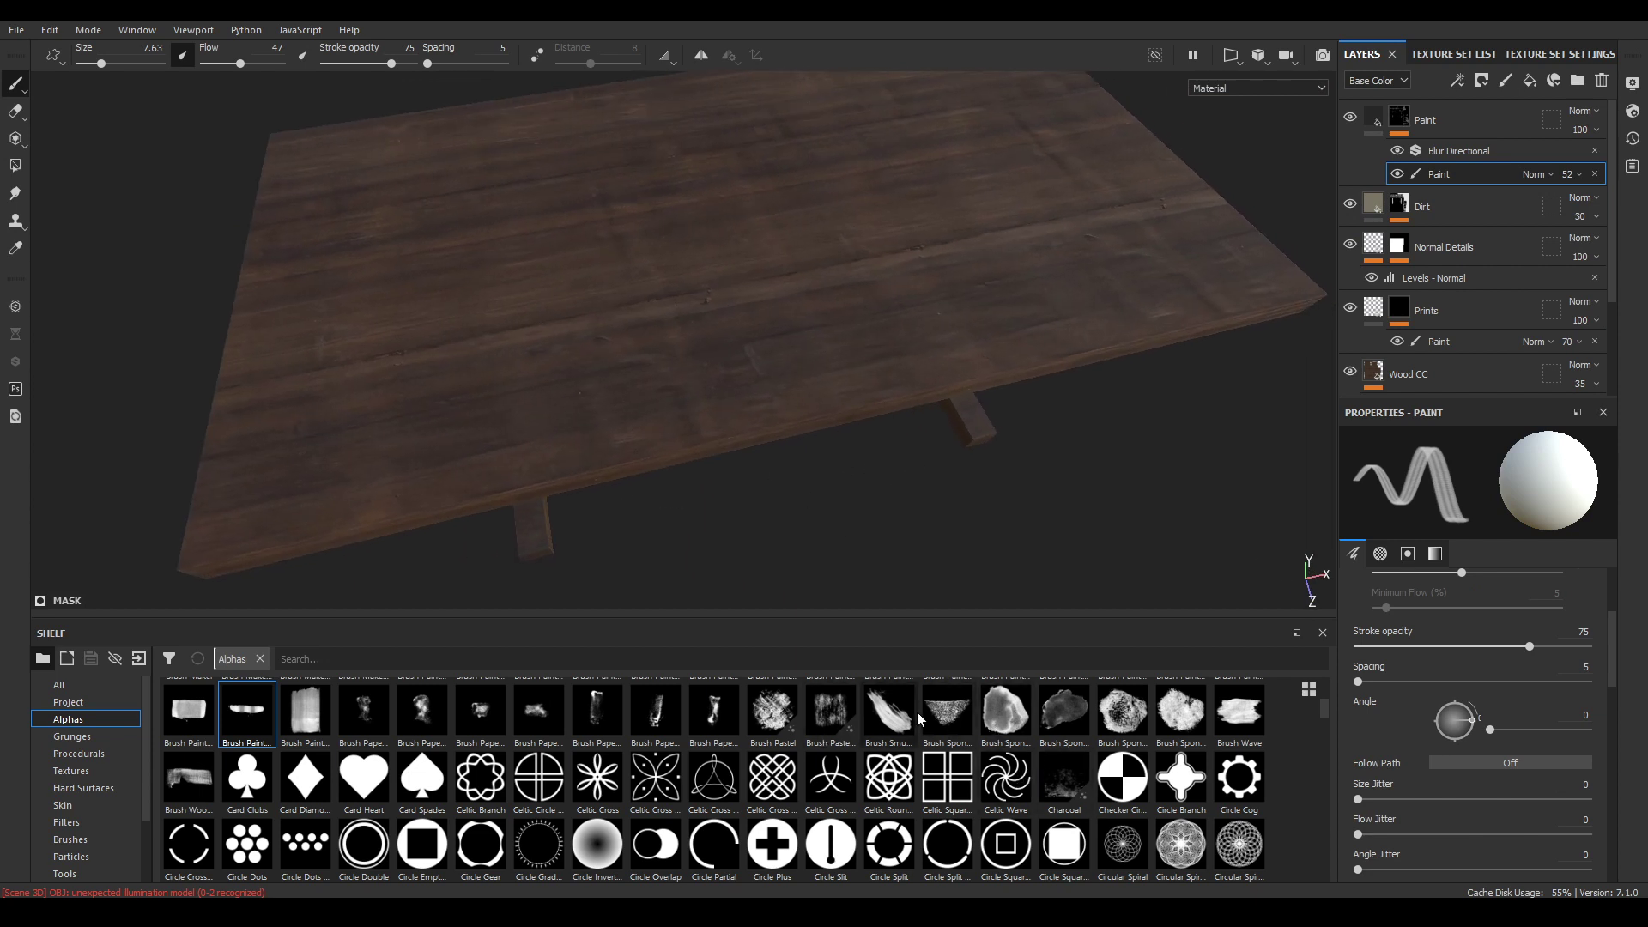
scroll(920, 718, "up", 3)
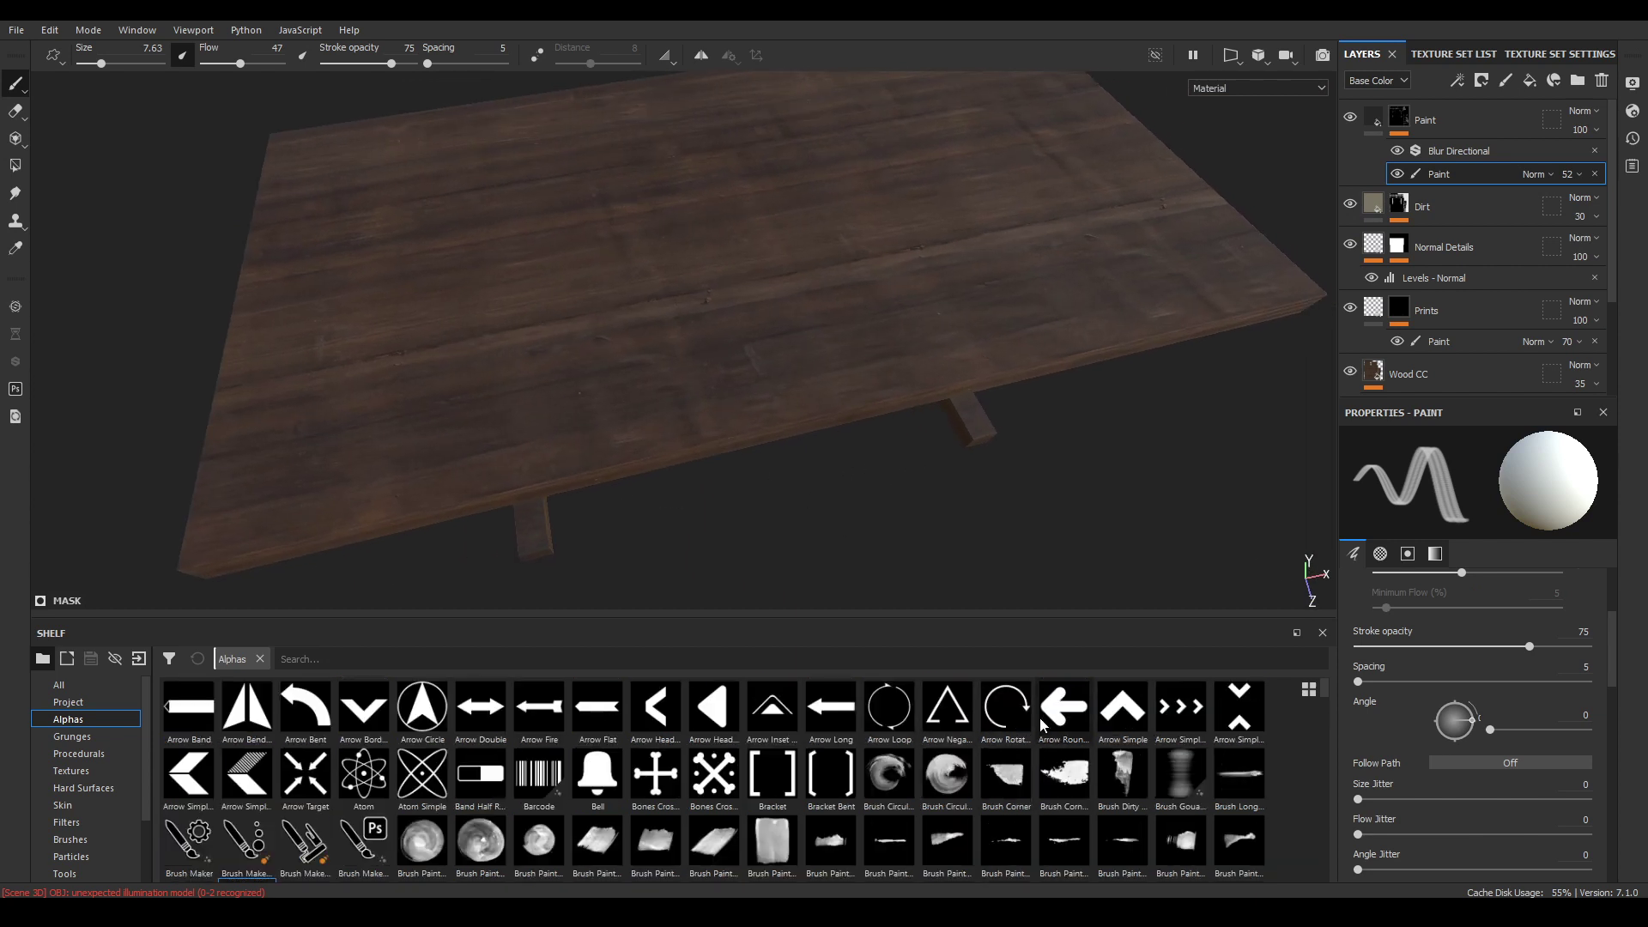
left_click(96, 839)
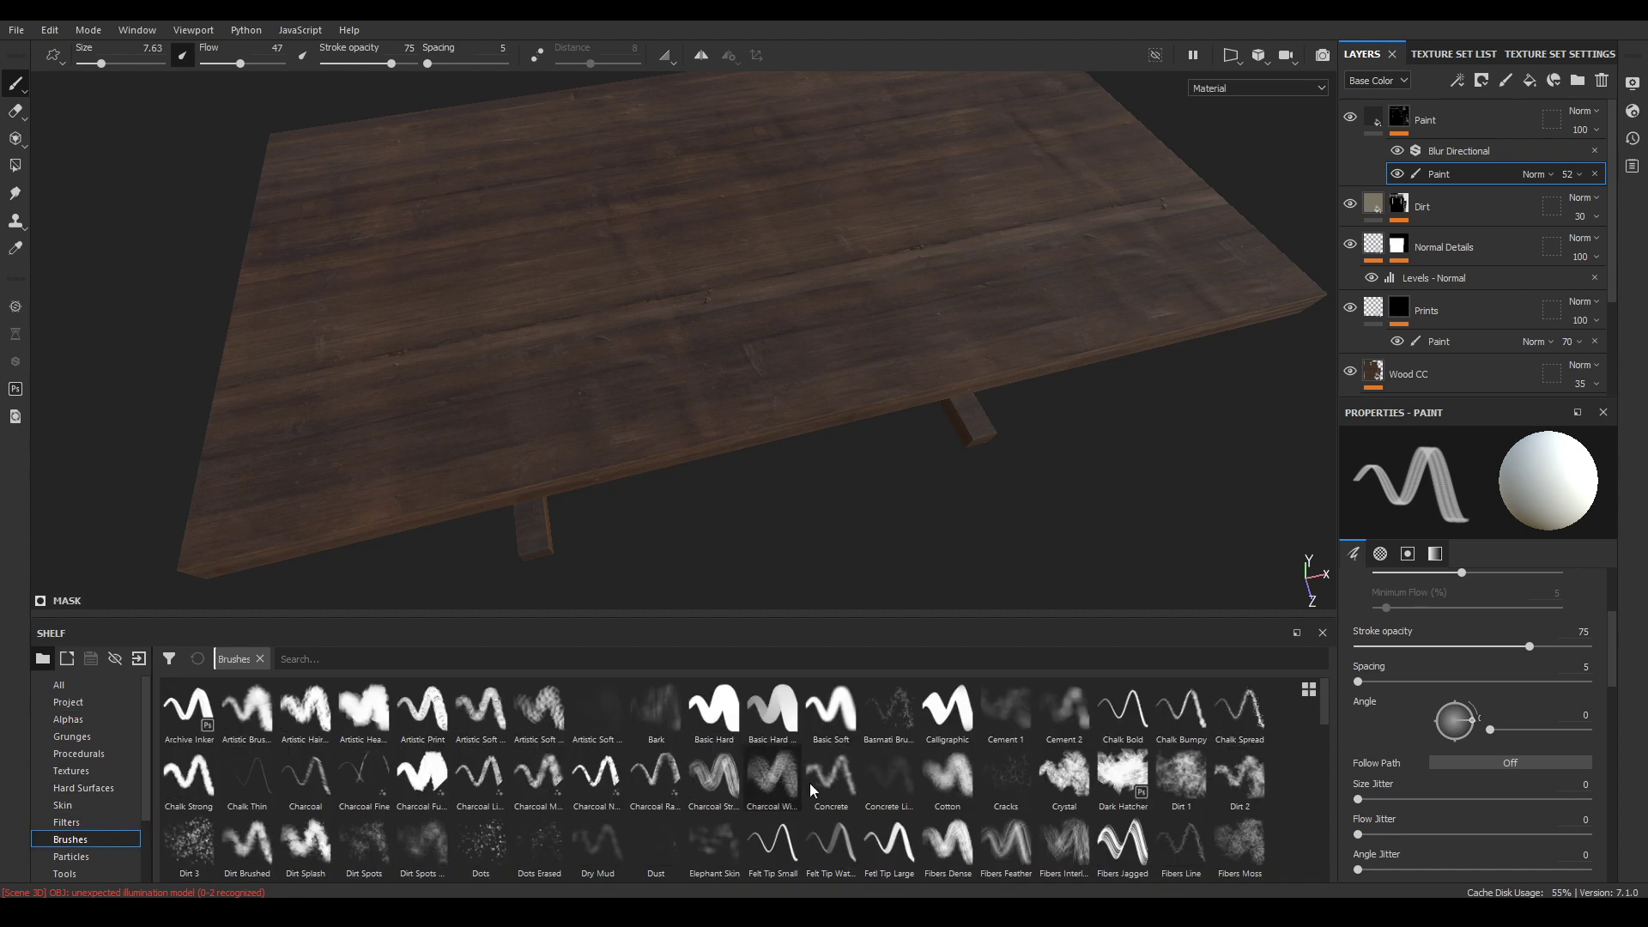
left_click(1182, 777)
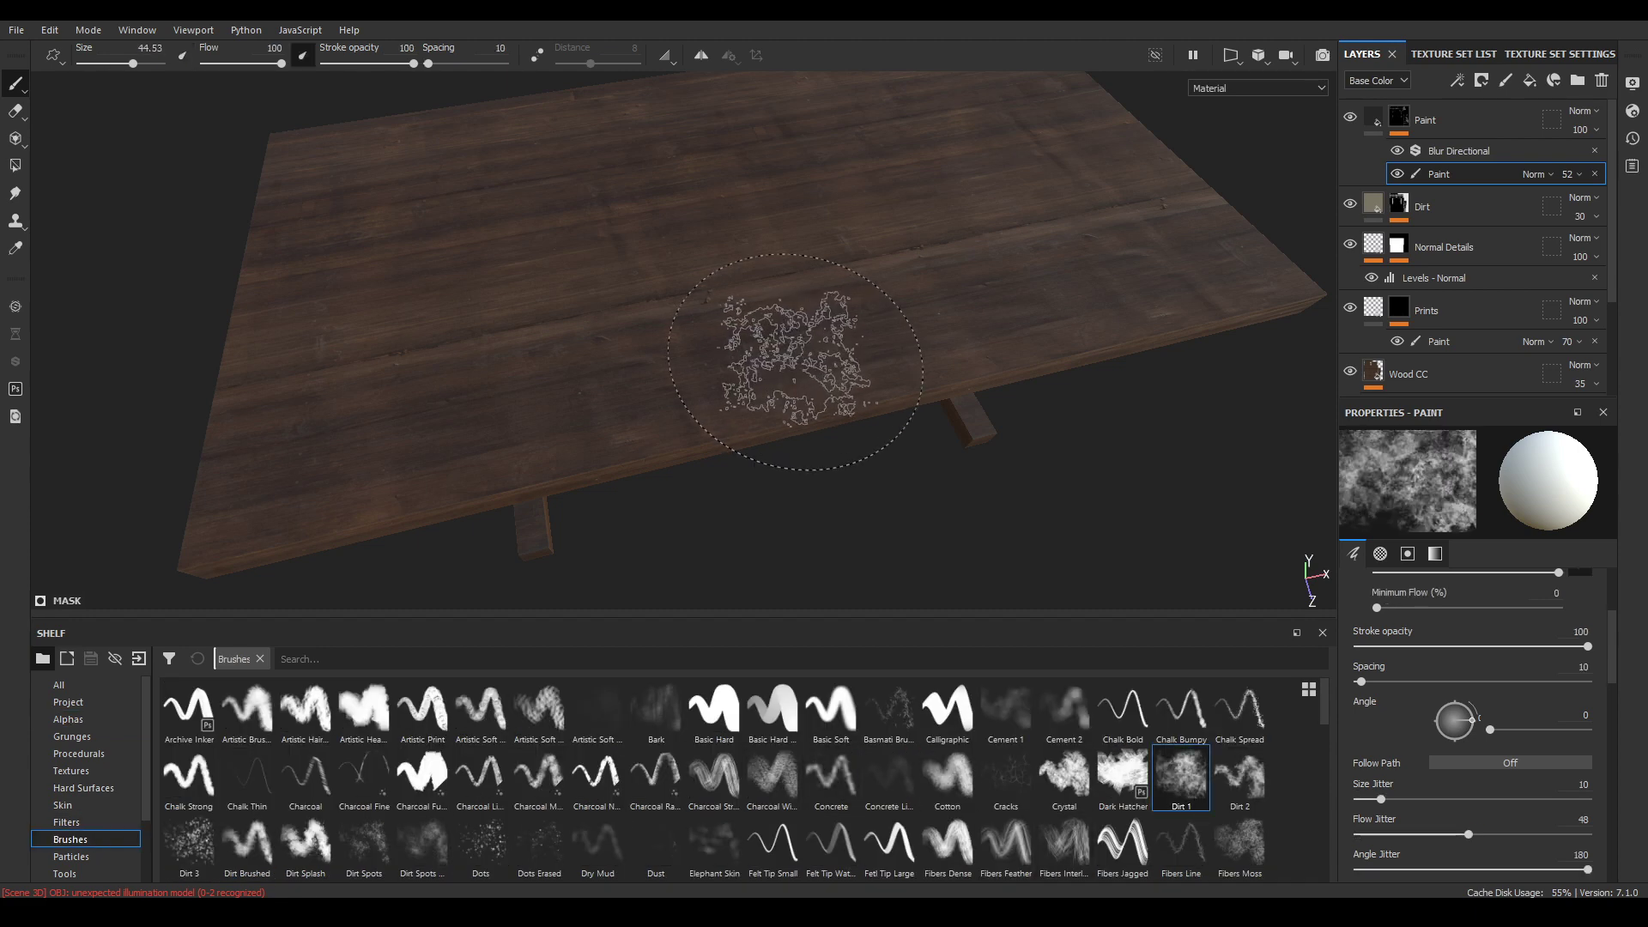
left_click_drag(1102, 313, 791, 386, "alt")
left_click_drag(1000, 430, 815, 422, "alt")
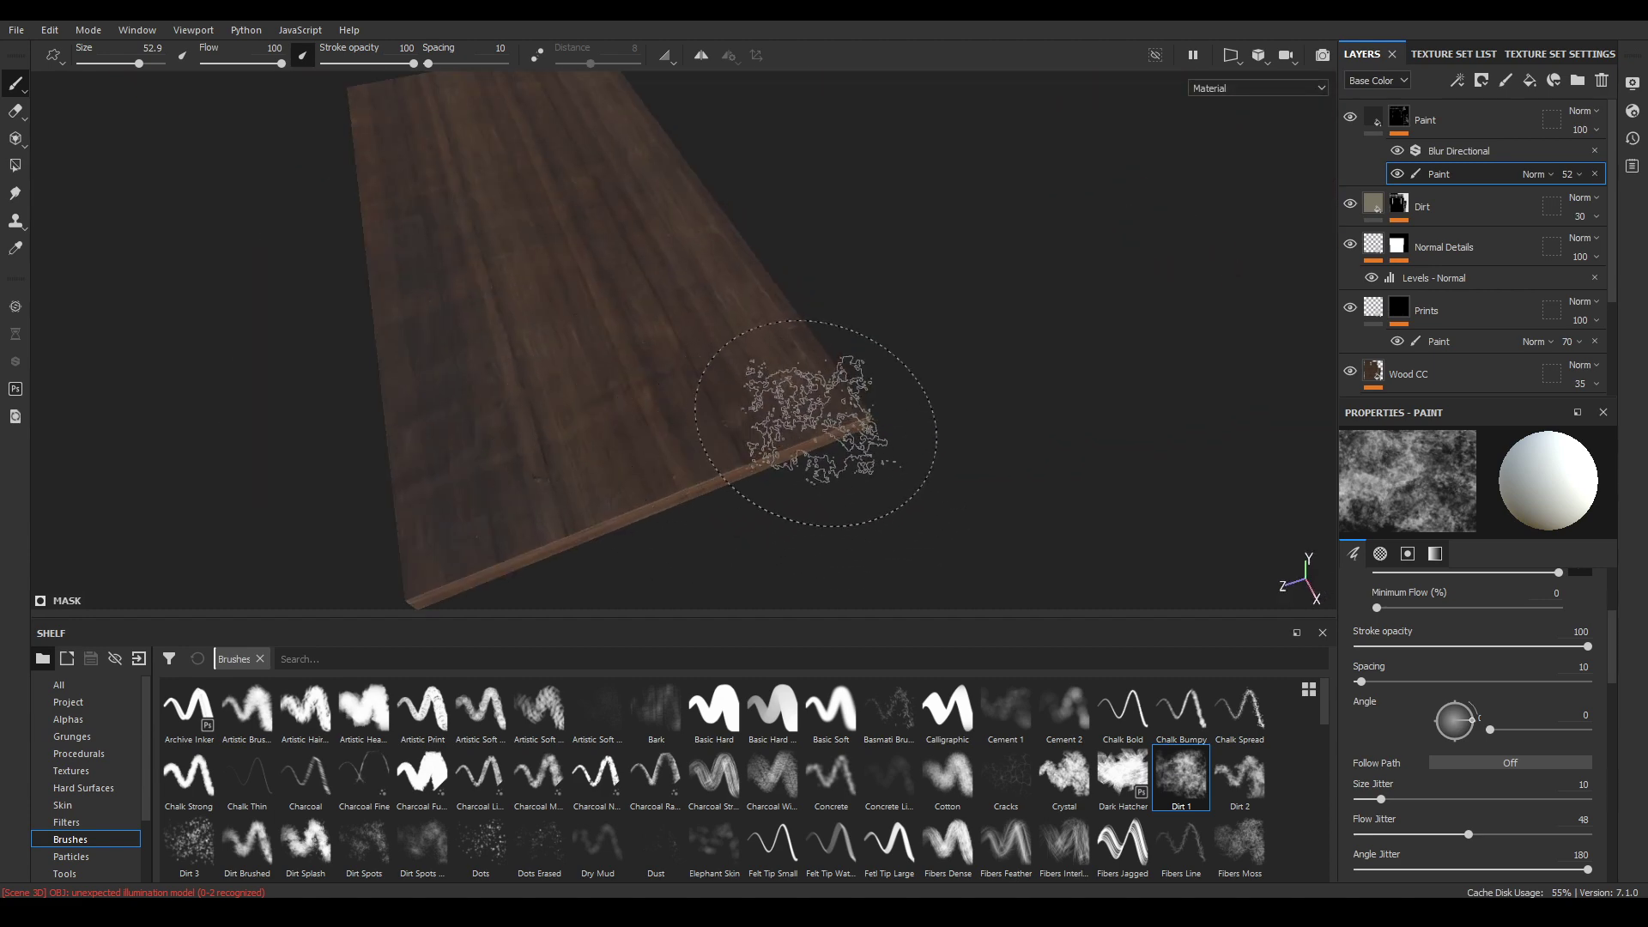
Brush Dirt 1 grime across the planks and edges of the tabletop in the Paint layer's mask
mouse_move(724, 467)
left_mouse_down("alt")
mouse_move(930, 408)
mouse_move(929, 206)
left_mouse_up("alt")
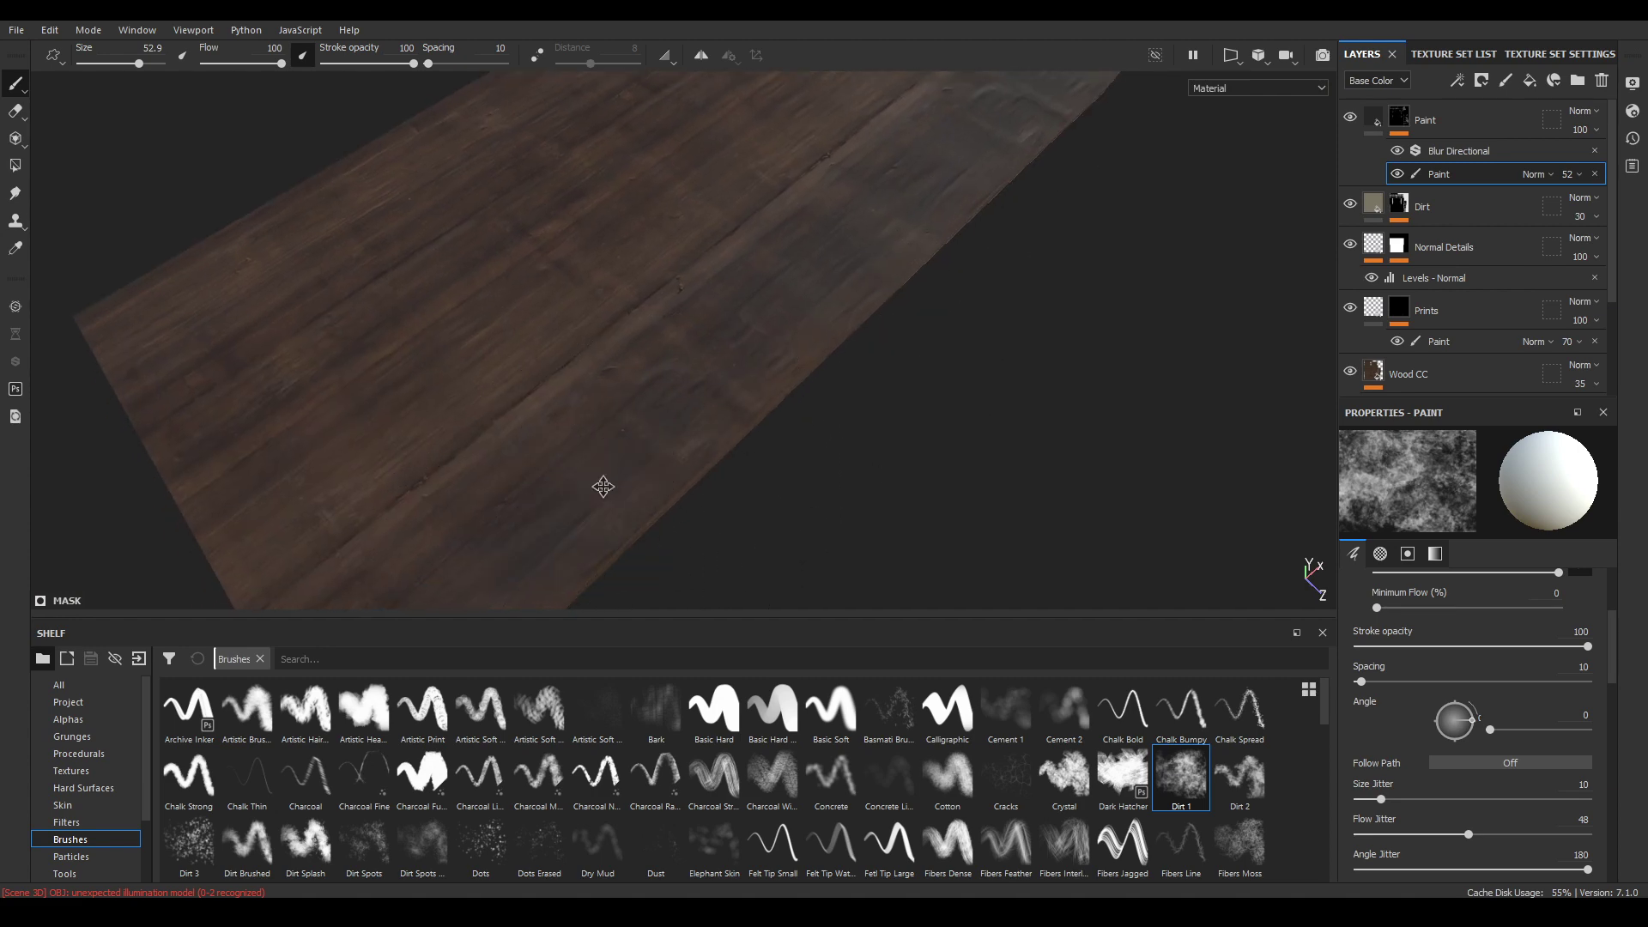
middle_click_drag(604, 486, 764, 386, "alt")
left_click_drag(515, 537, 678, 583, "alt")
middle_click_drag(592, 560, 964, 412, "alt")
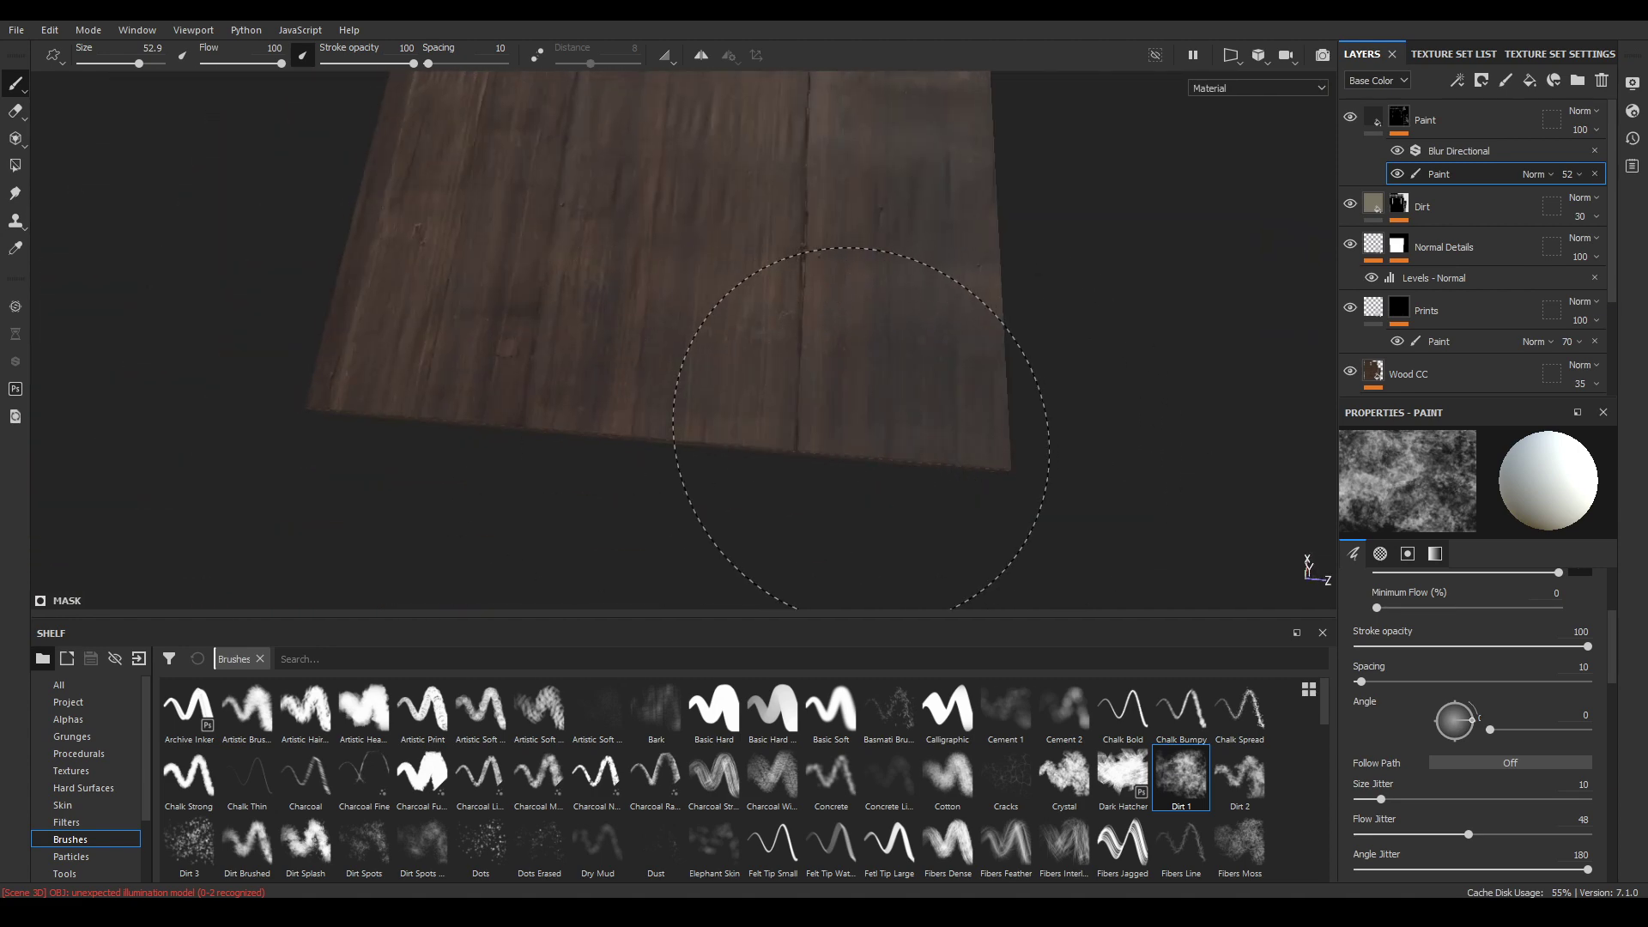
mouse_move(668, 416)
left_mouse_down("alt")
mouse_move(883, 421)
mouse_move(1122, 275)
left_mouse_up("alt")
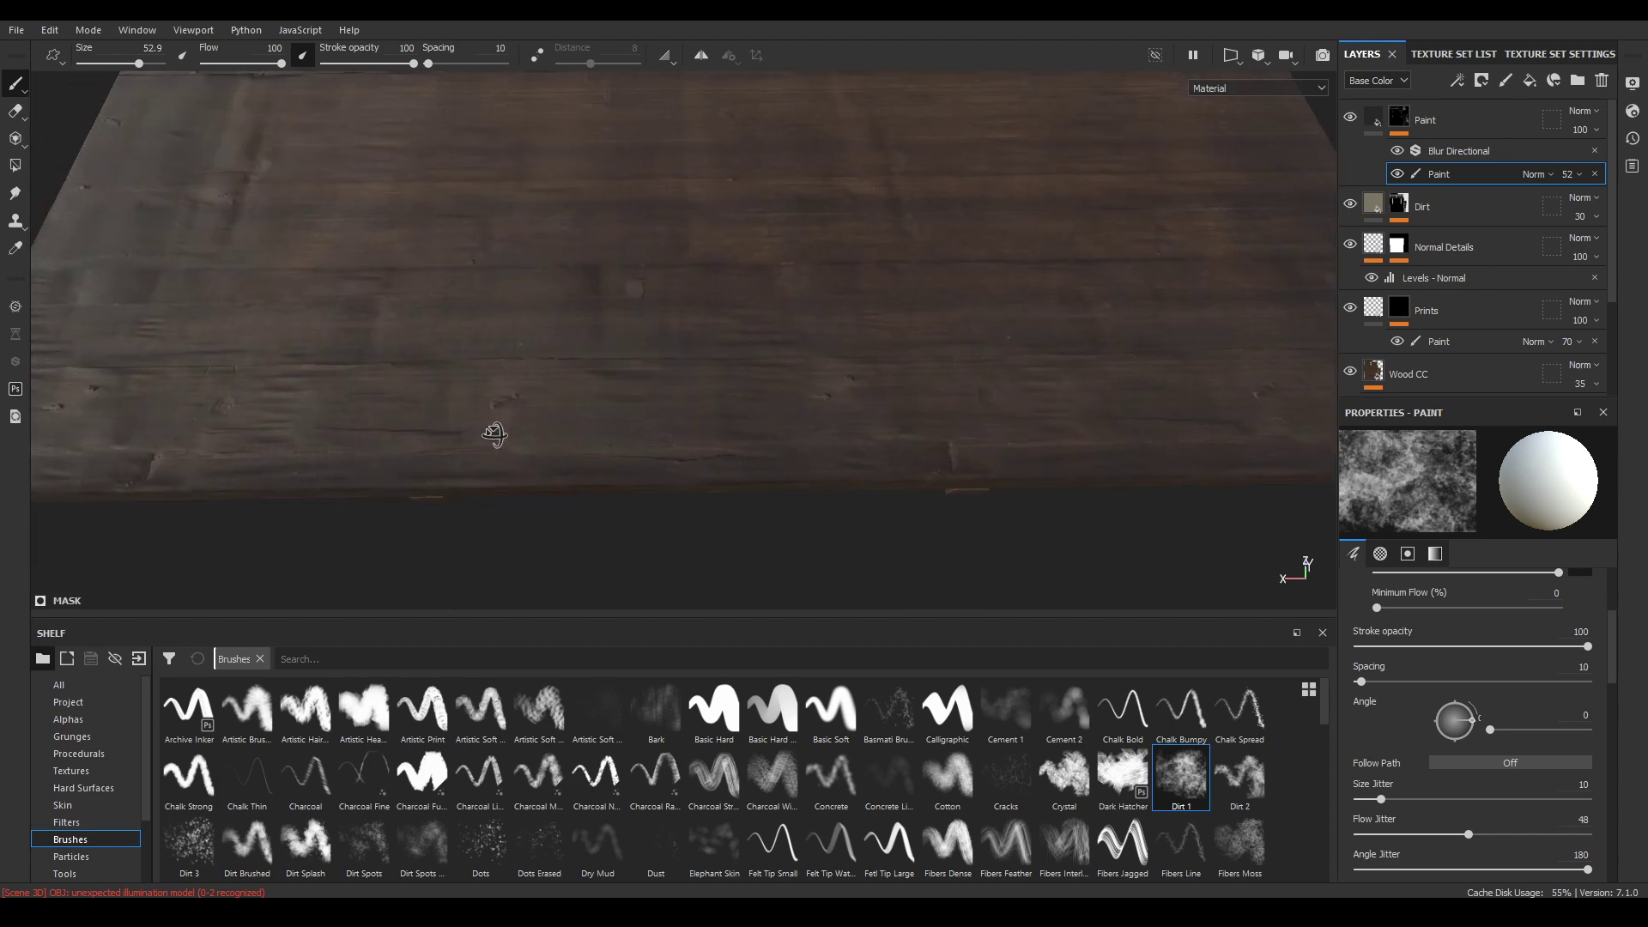
mouse_move(493, 434)
left_mouse_down("alt")
mouse_move(559, 272)
mouse_move(605, 321)
mouse_move(644, 449)
mouse_move(967, 507)
mouse_move(842, 404)
mouse_move(841, 506)
mouse_move(423, 350)
left_mouse_up("alt")
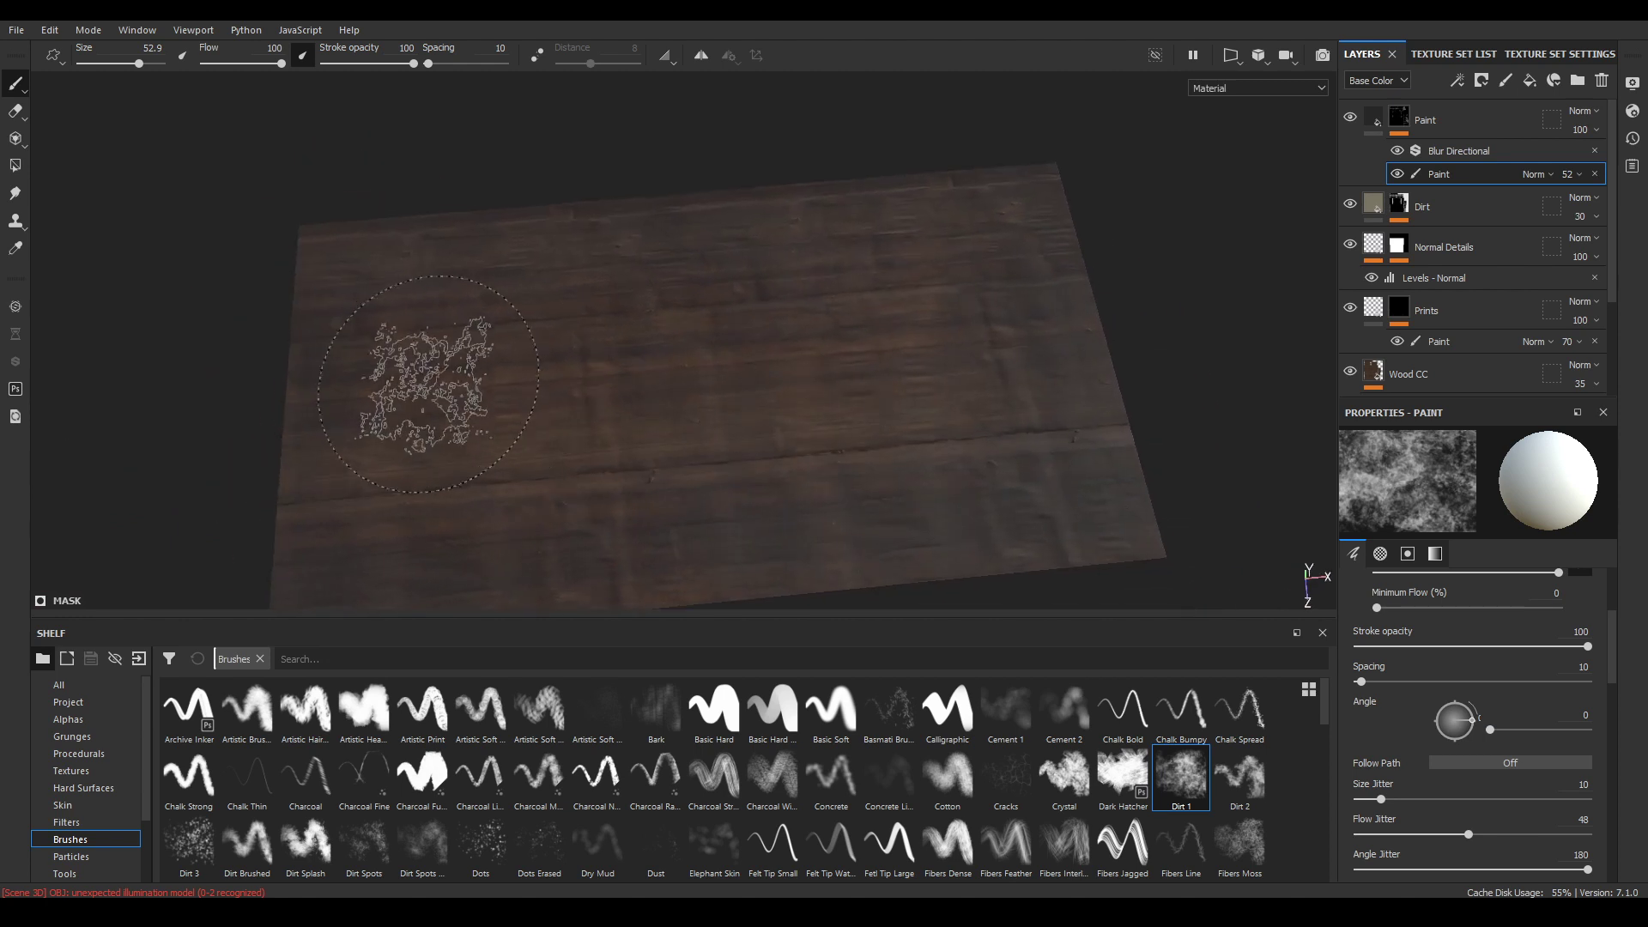
left_click_drag(531, 359, 858, 416, "alt")
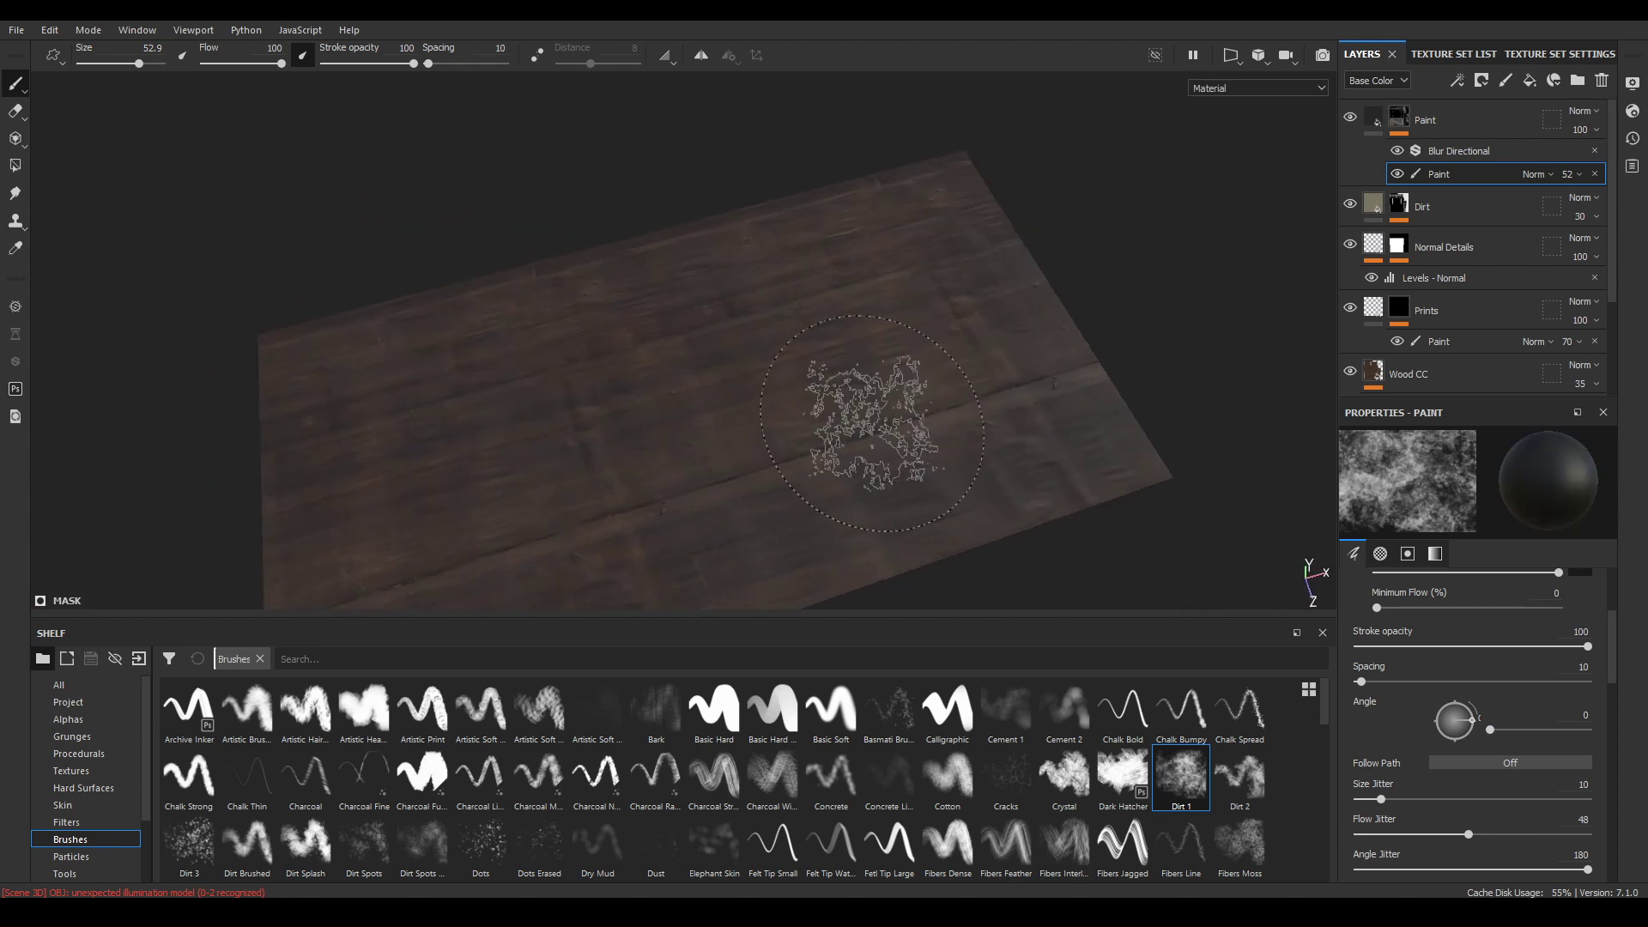
Brush black with Dirt 1 over the tabletop to break up and soften the grime in the Paint layer's mask
left_click_drag(864, 387, 817, 214, "alt")
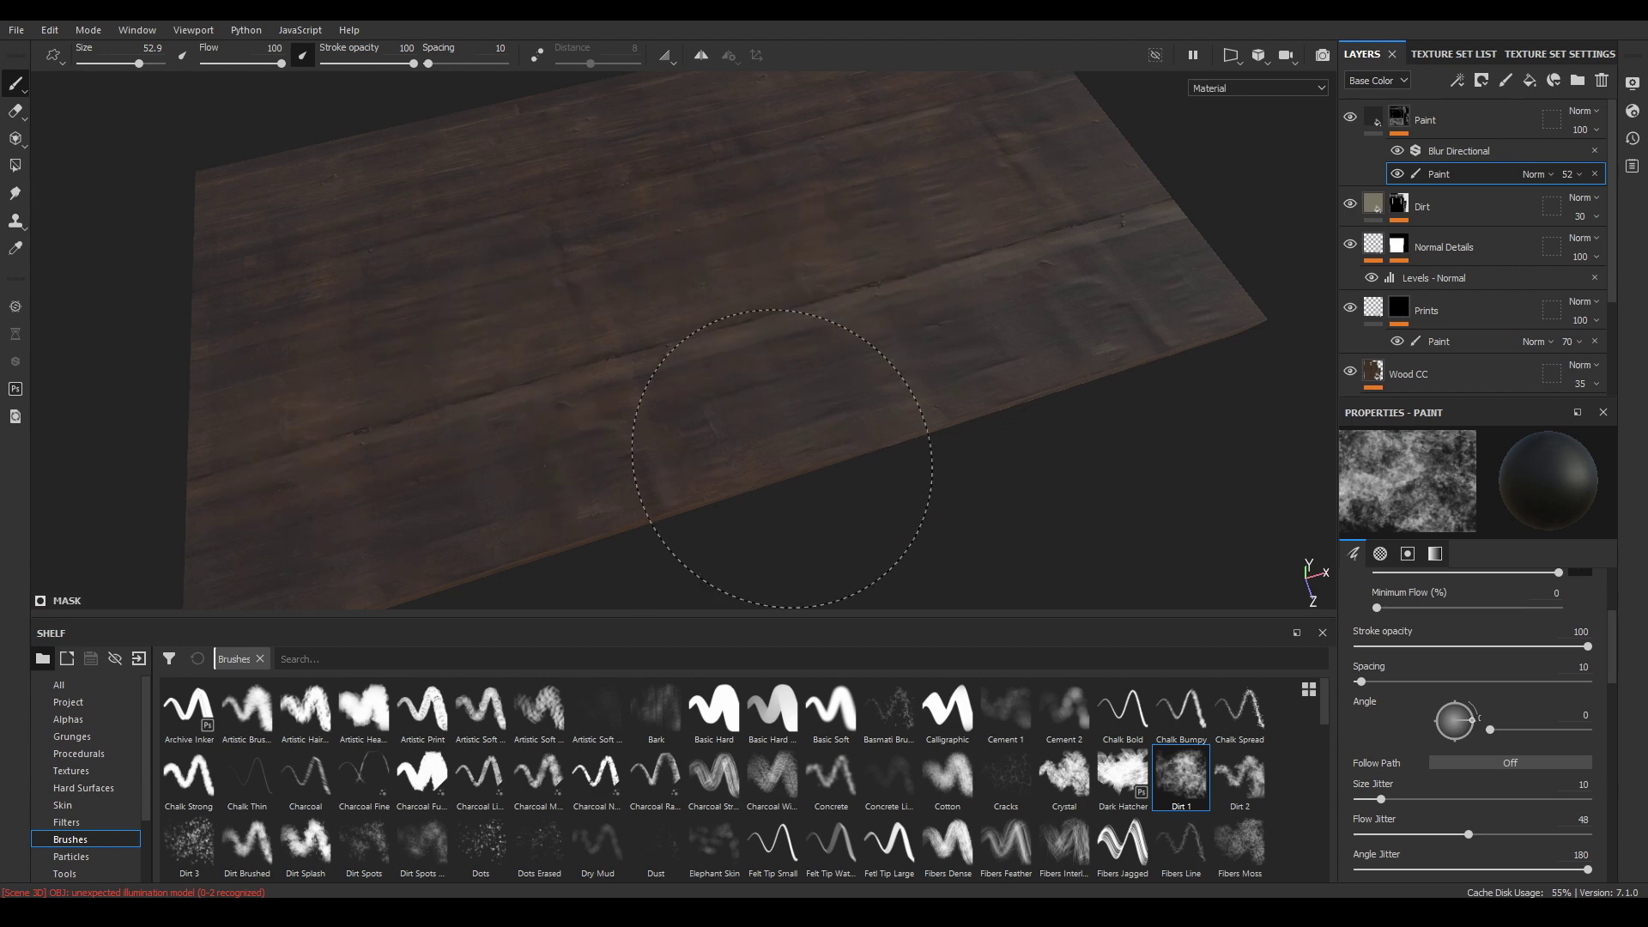
middle_click_drag(952, 271, 960, 375, "alt")
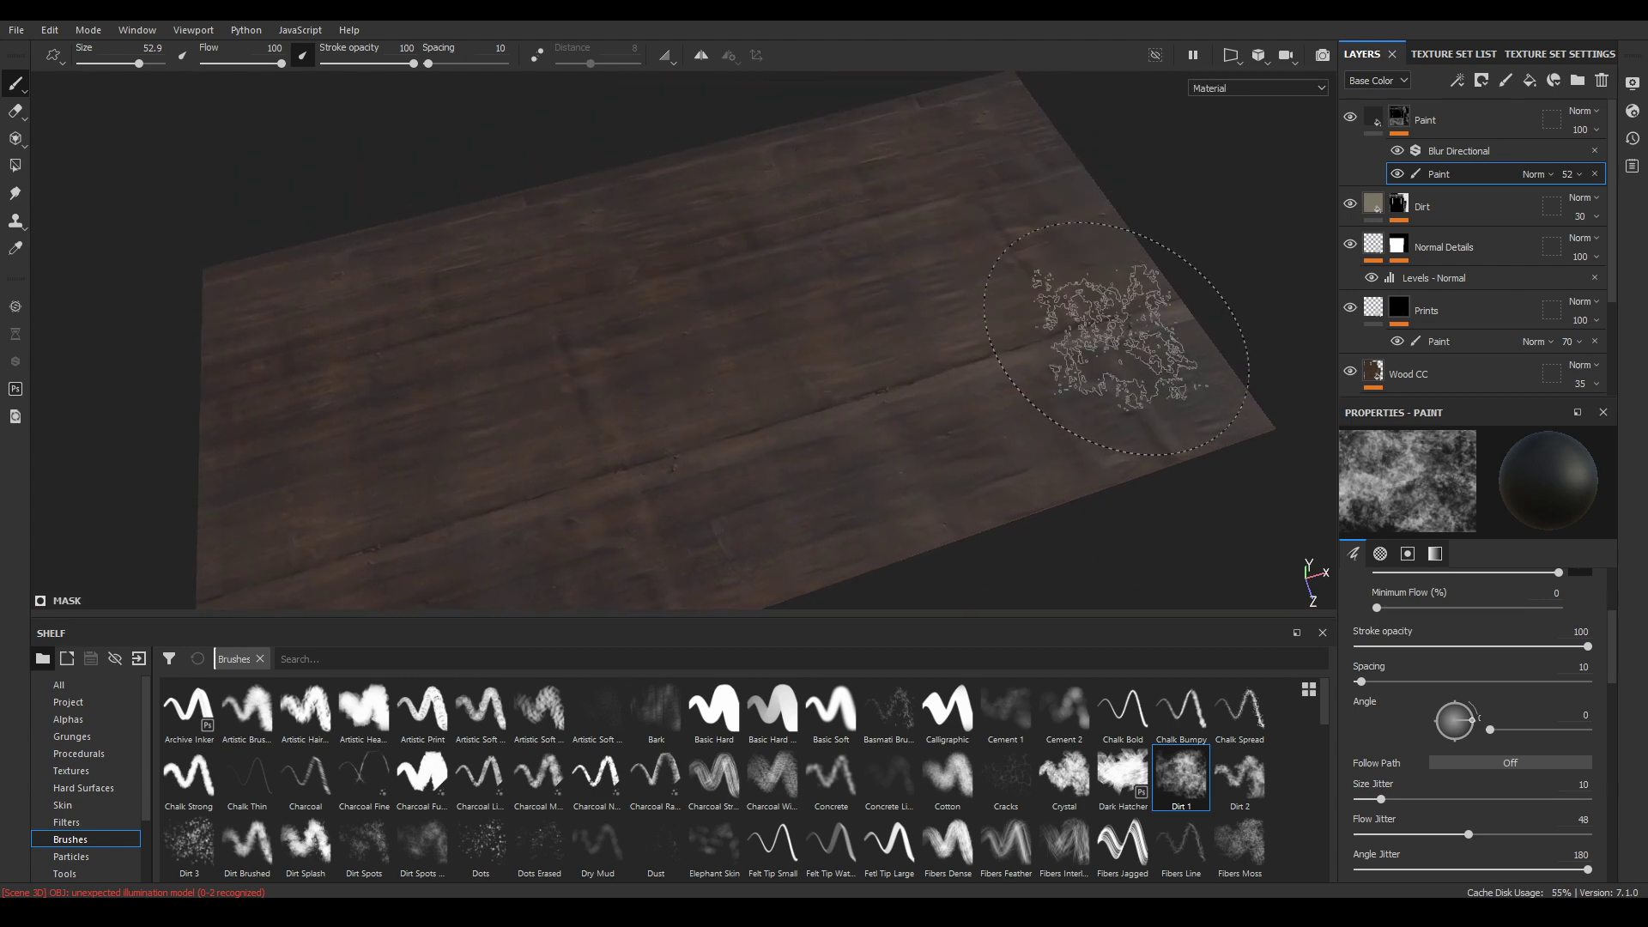
left_click_drag(708, 377, 975, 280, "alt")
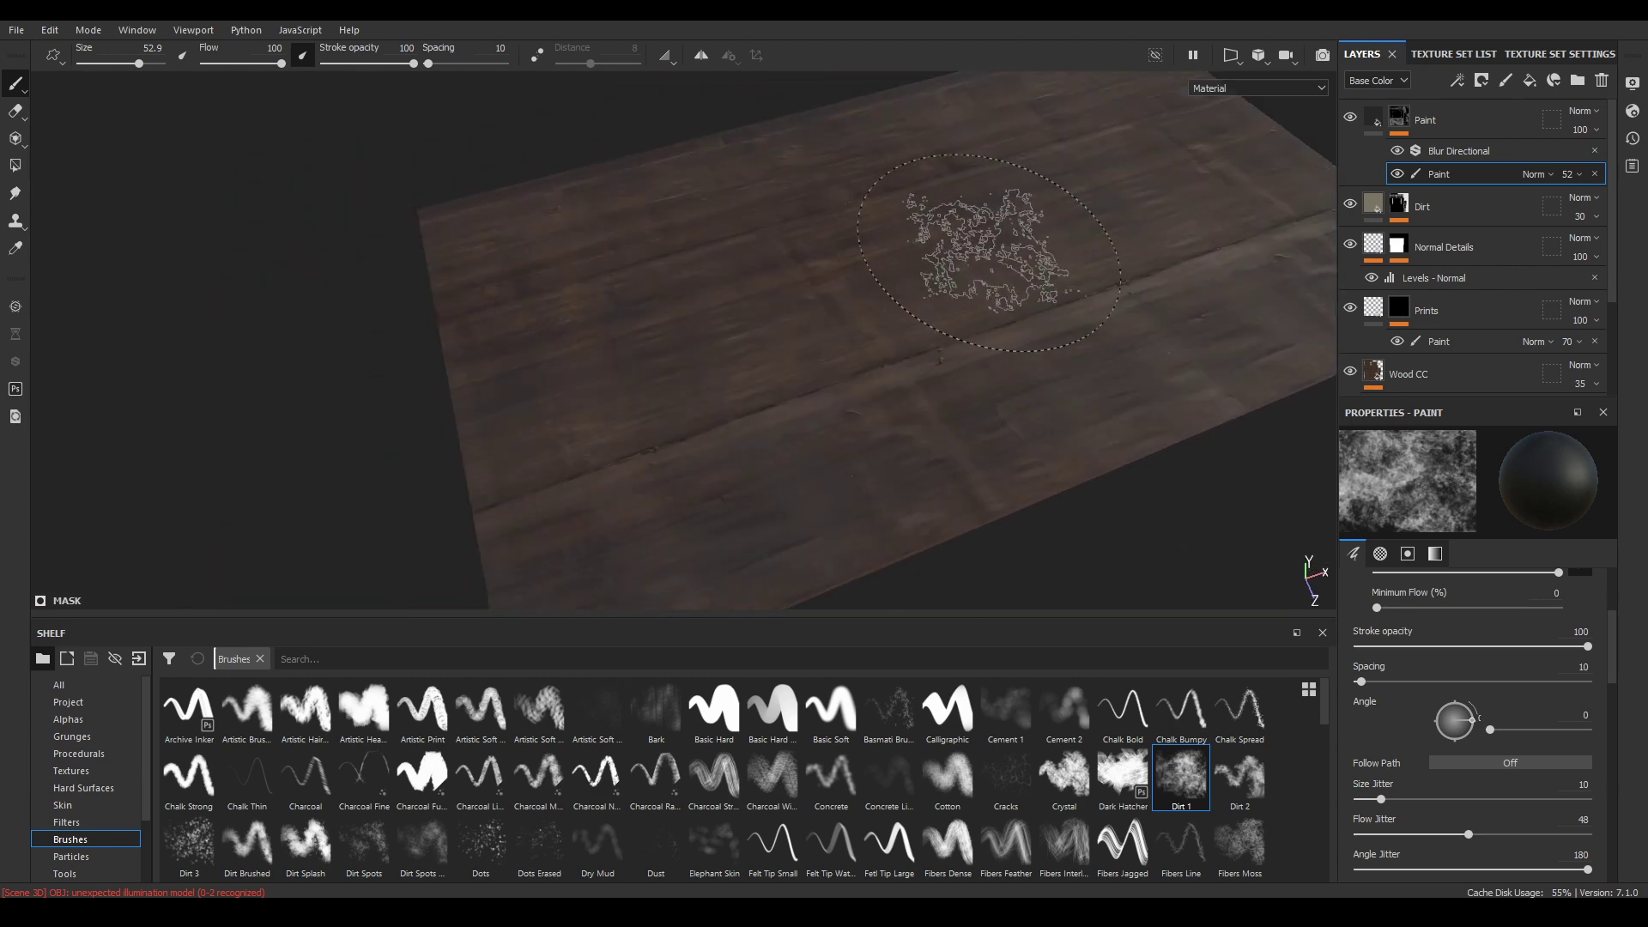
left_click(1593, 174)
left_click(1582, 178)
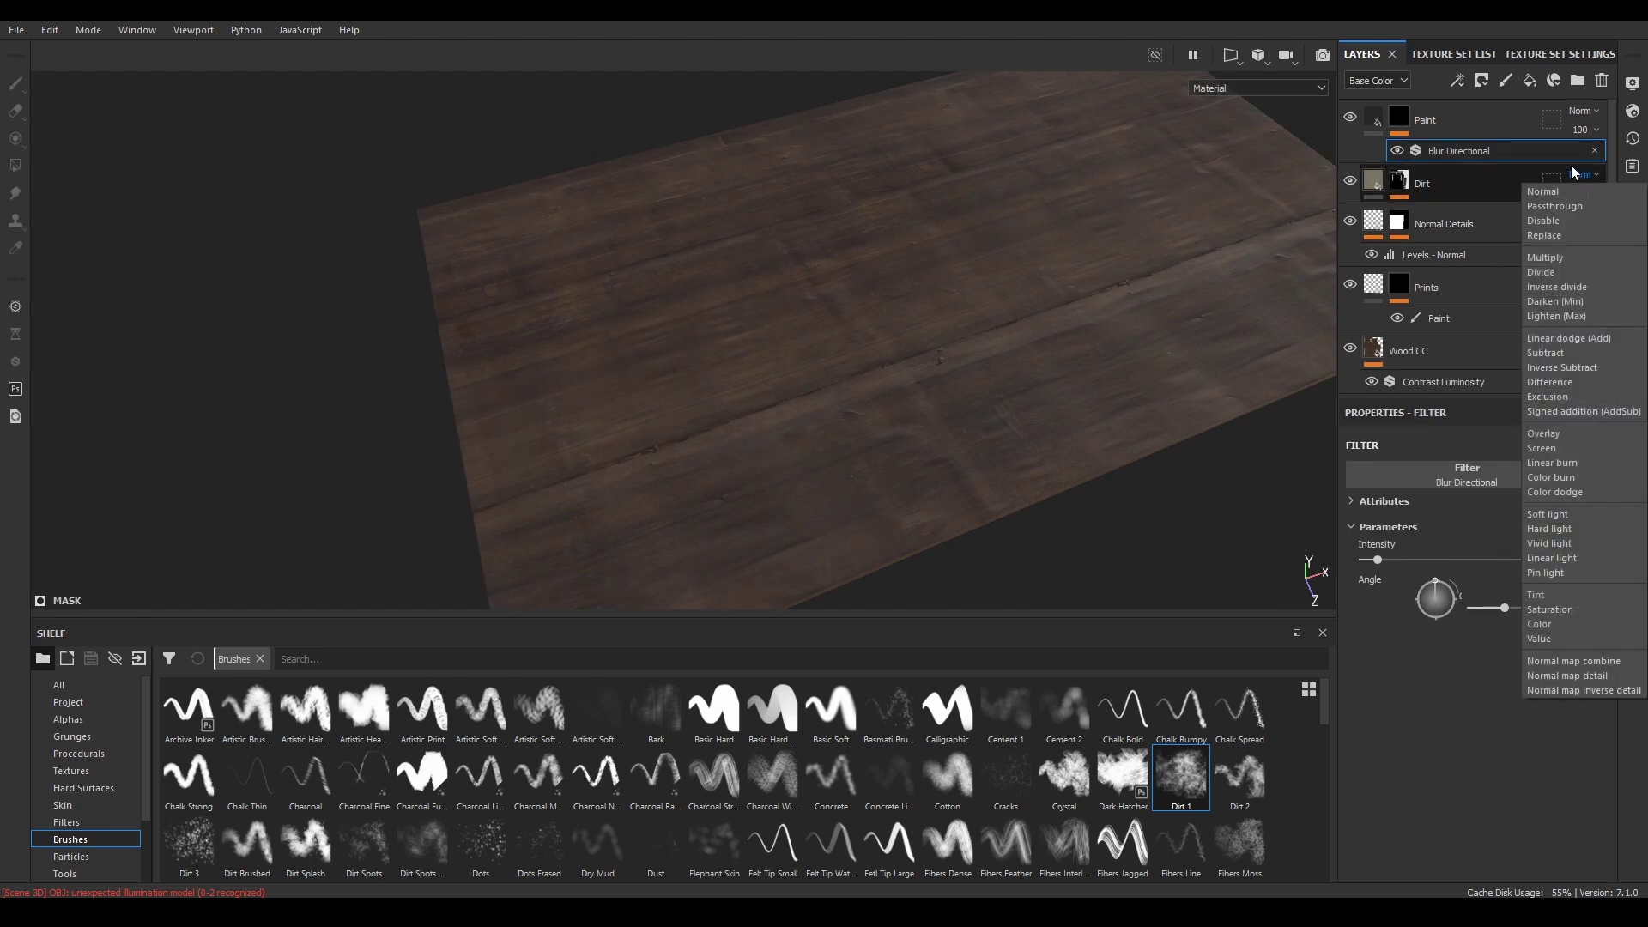
key("ctrl+z")
Lower the opacity of the paint effect in the Paint layer's mask to 40 and check the tabletop
left_click(1568, 175)
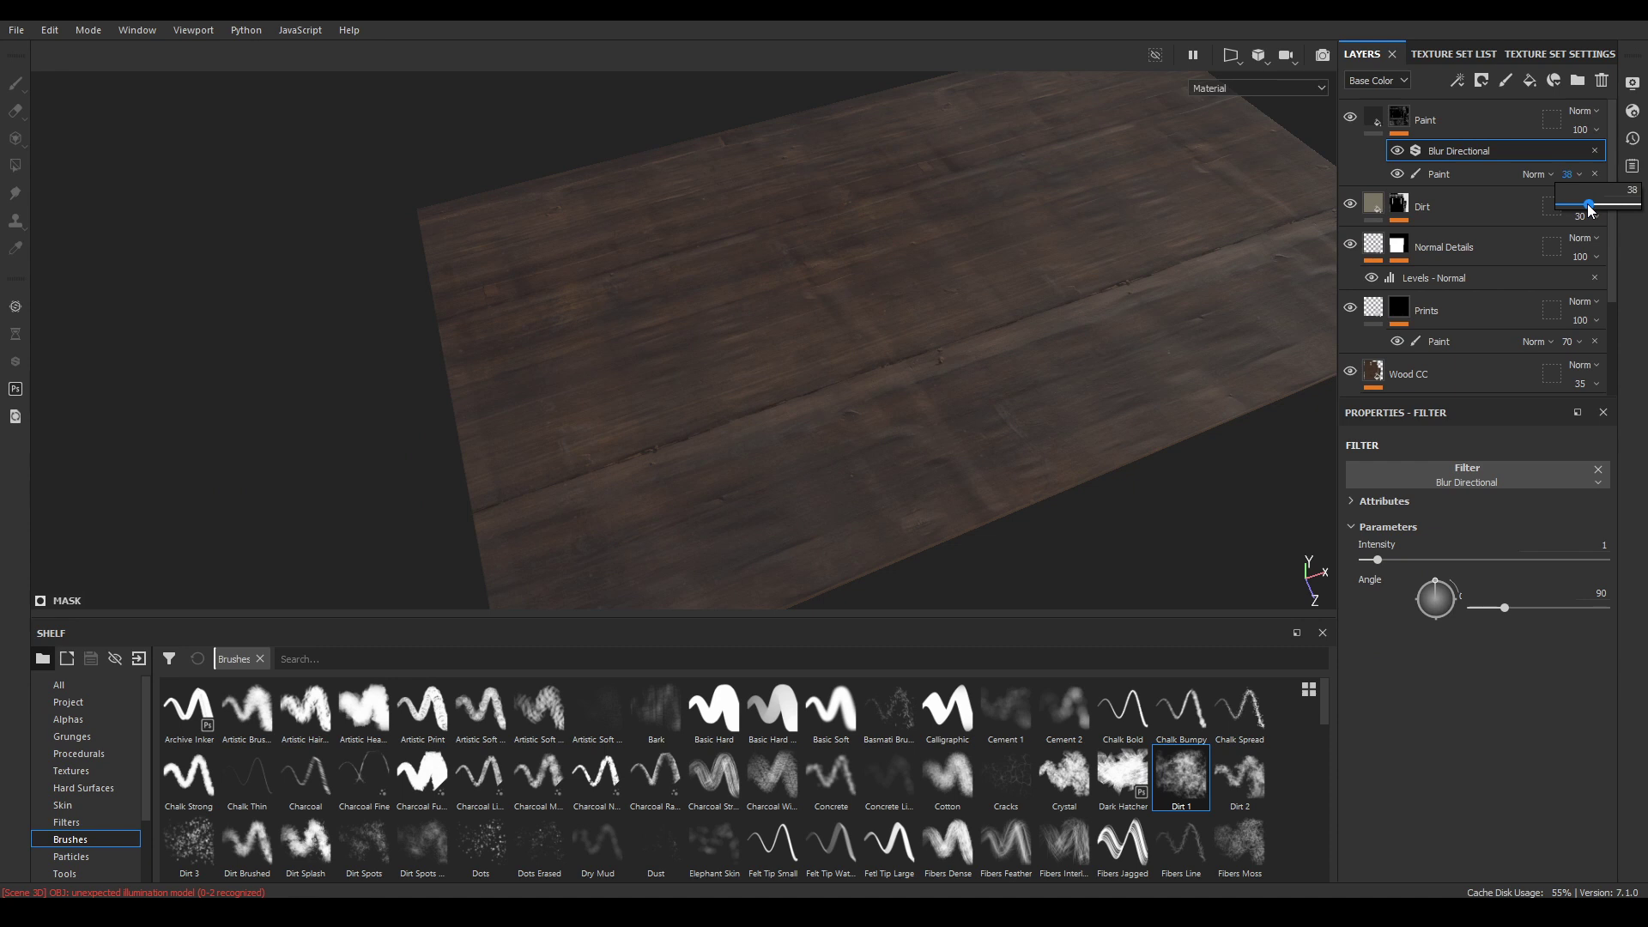
left_click_drag(1590, 210, 1591, 210)
mouse_move(987, 340)
left_mouse_down("alt")
mouse_move(1012, 310)
mouse_move(795, 312)
mouse_move(719, 283)
left_mouse_up("alt")
mouse_move(720, 283)
right_mouse_down("alt")
mouse_move(714, 239)
mouse_move(688, 243)
right_mouse_up("alt")
left_click_drag(688, 243, 440, 260, "alt")
left_click_drag(610, 380, 681, 434, "alt")
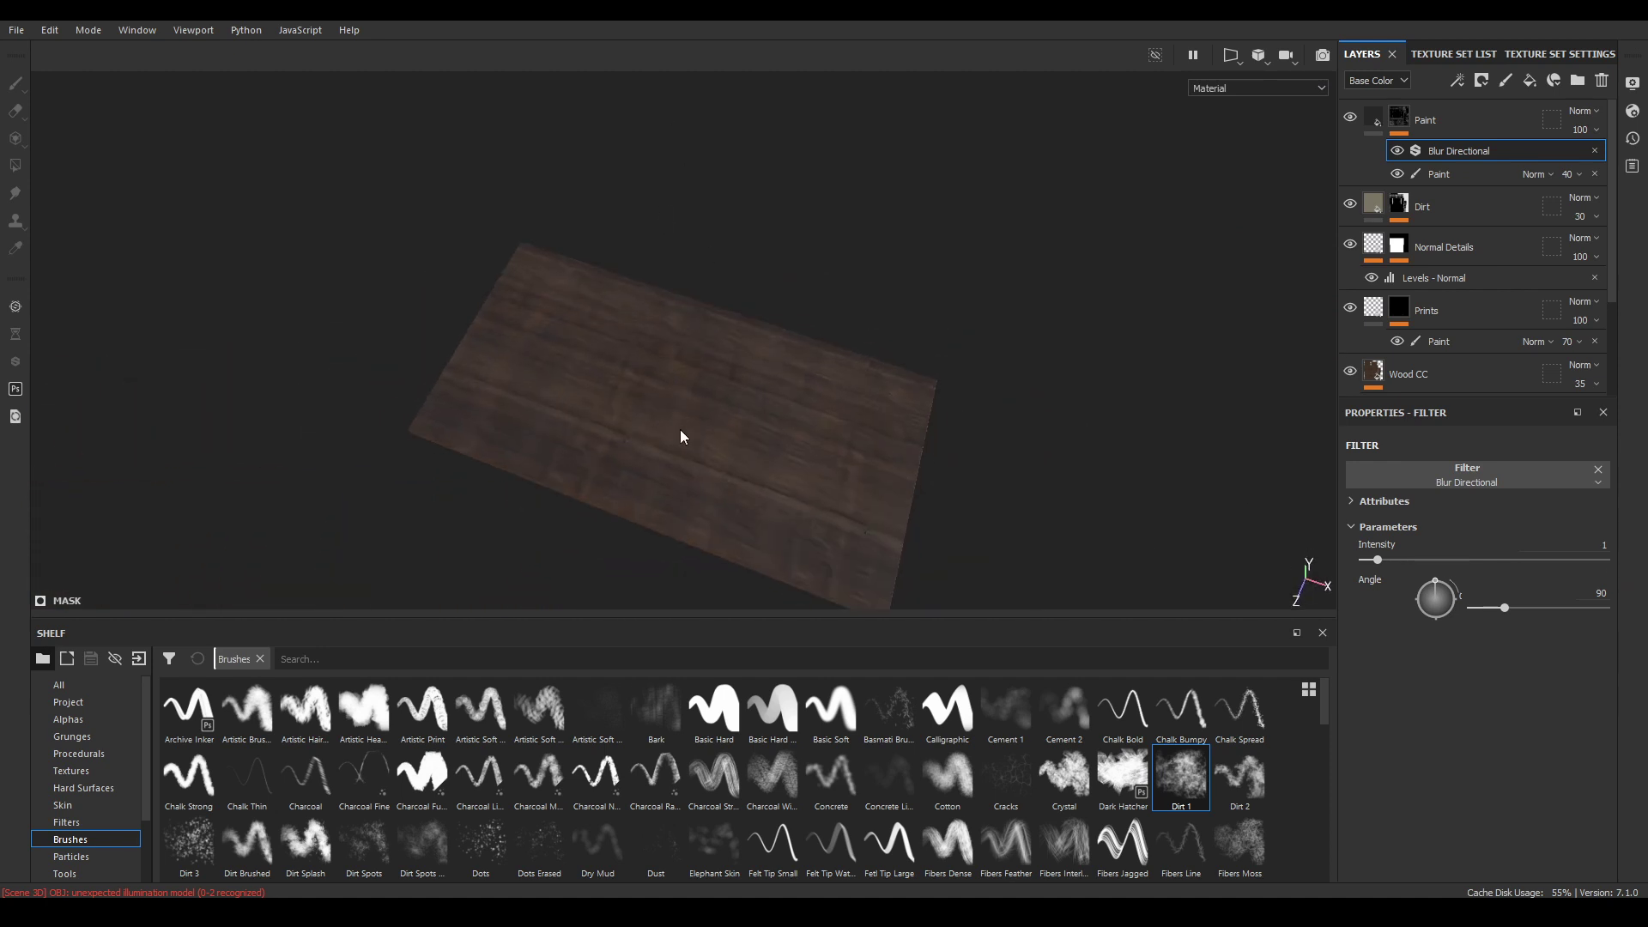
left_click_drag(831, 239, 706, 425, "alt")
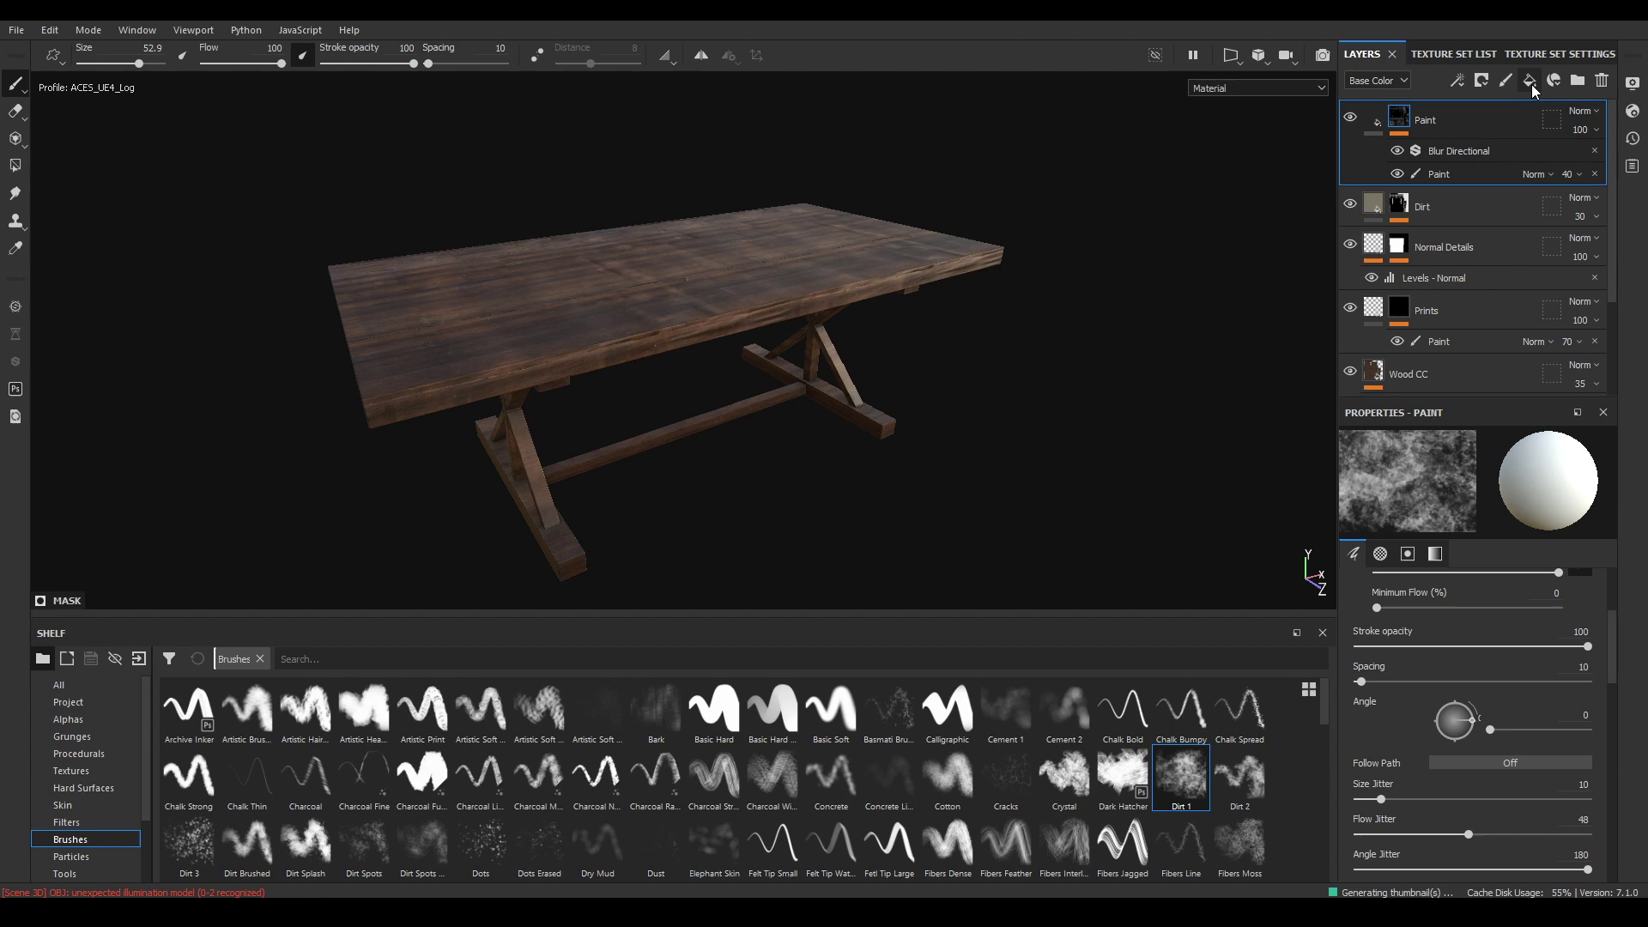
Add a fill layer with only the roughness and height channels active, roughness 1 and height -0.2
left_click(1530, 81)
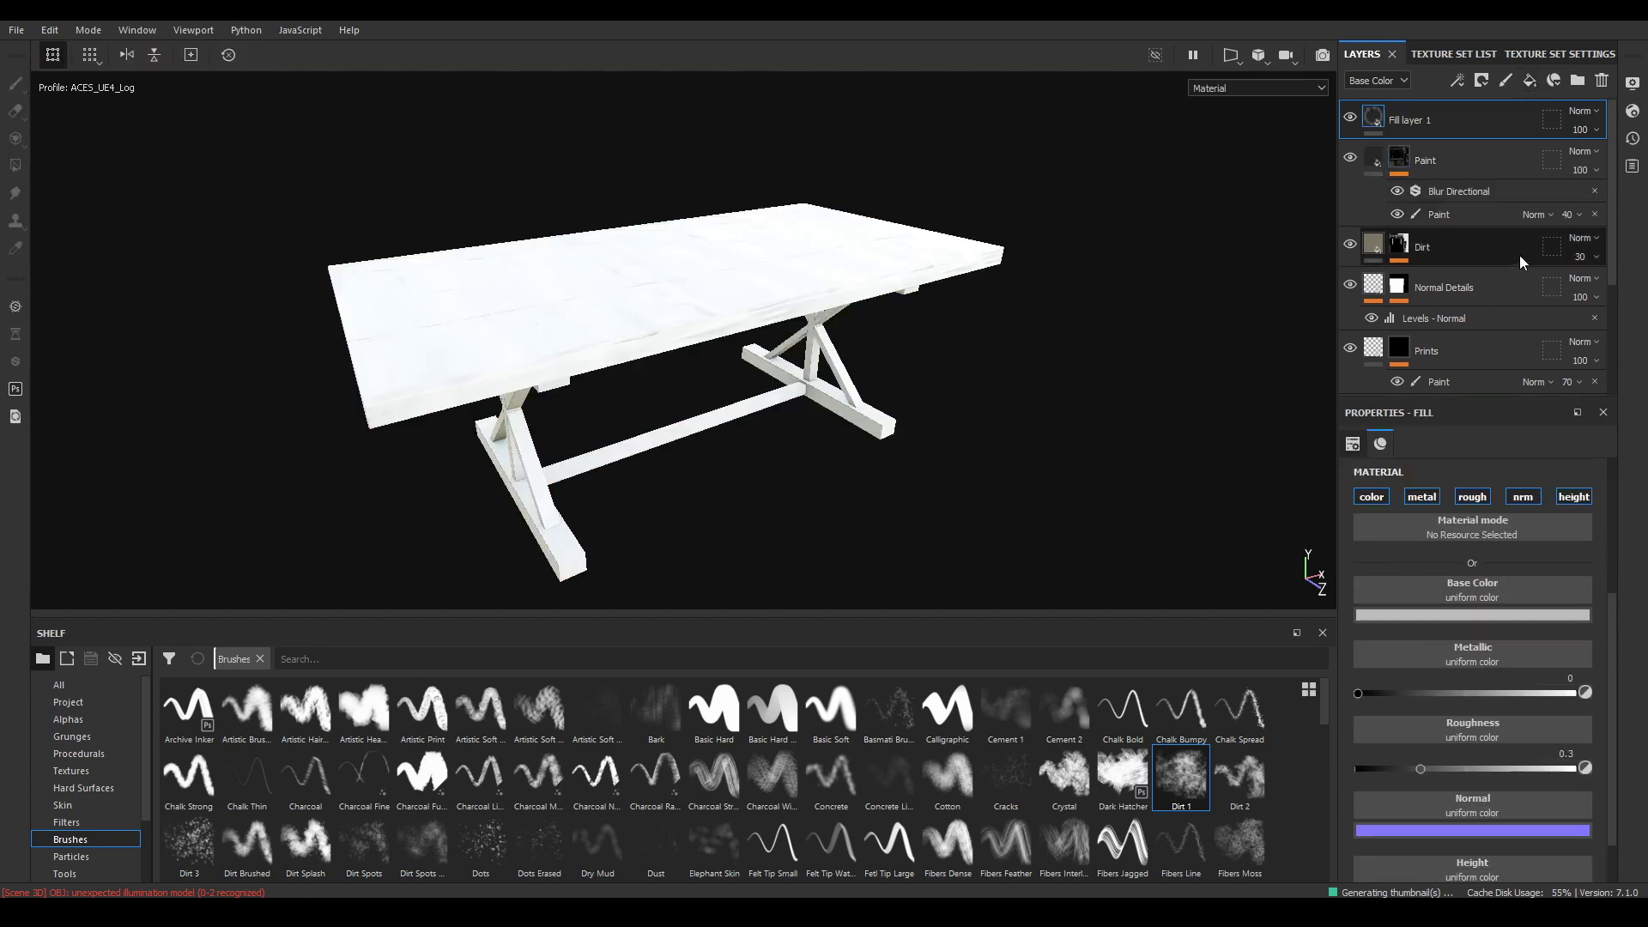
left_click(1383, 498)
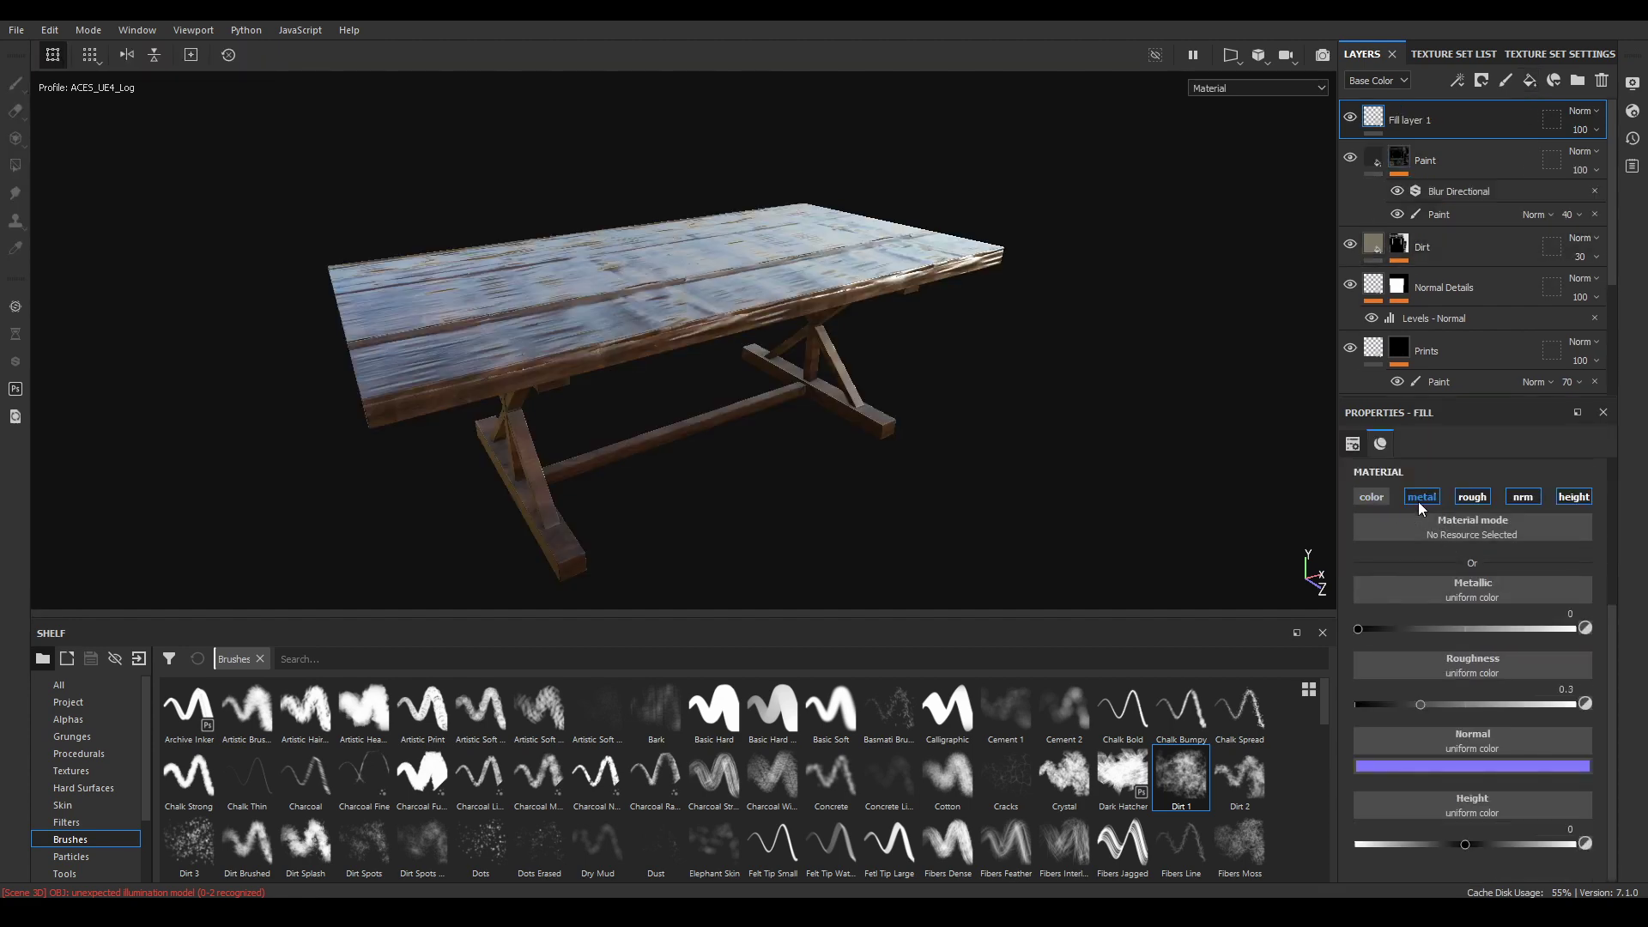
left_click(1523, 497)
left_click(1421, 497)
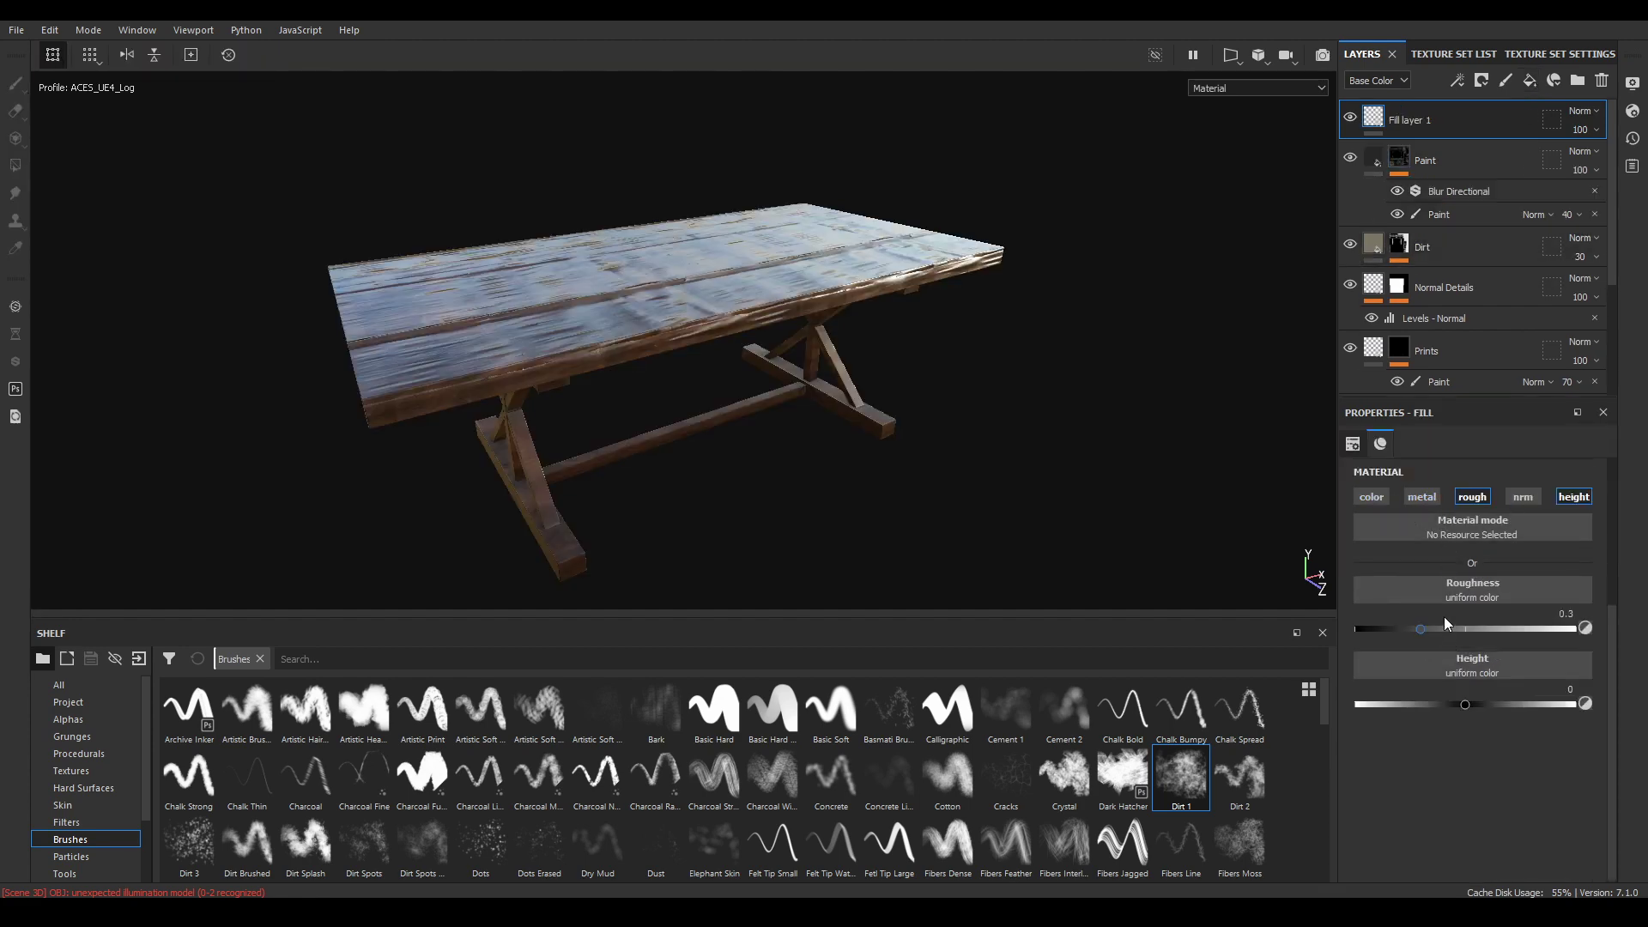
left_click_drag(1446, 627, 1574, 629)
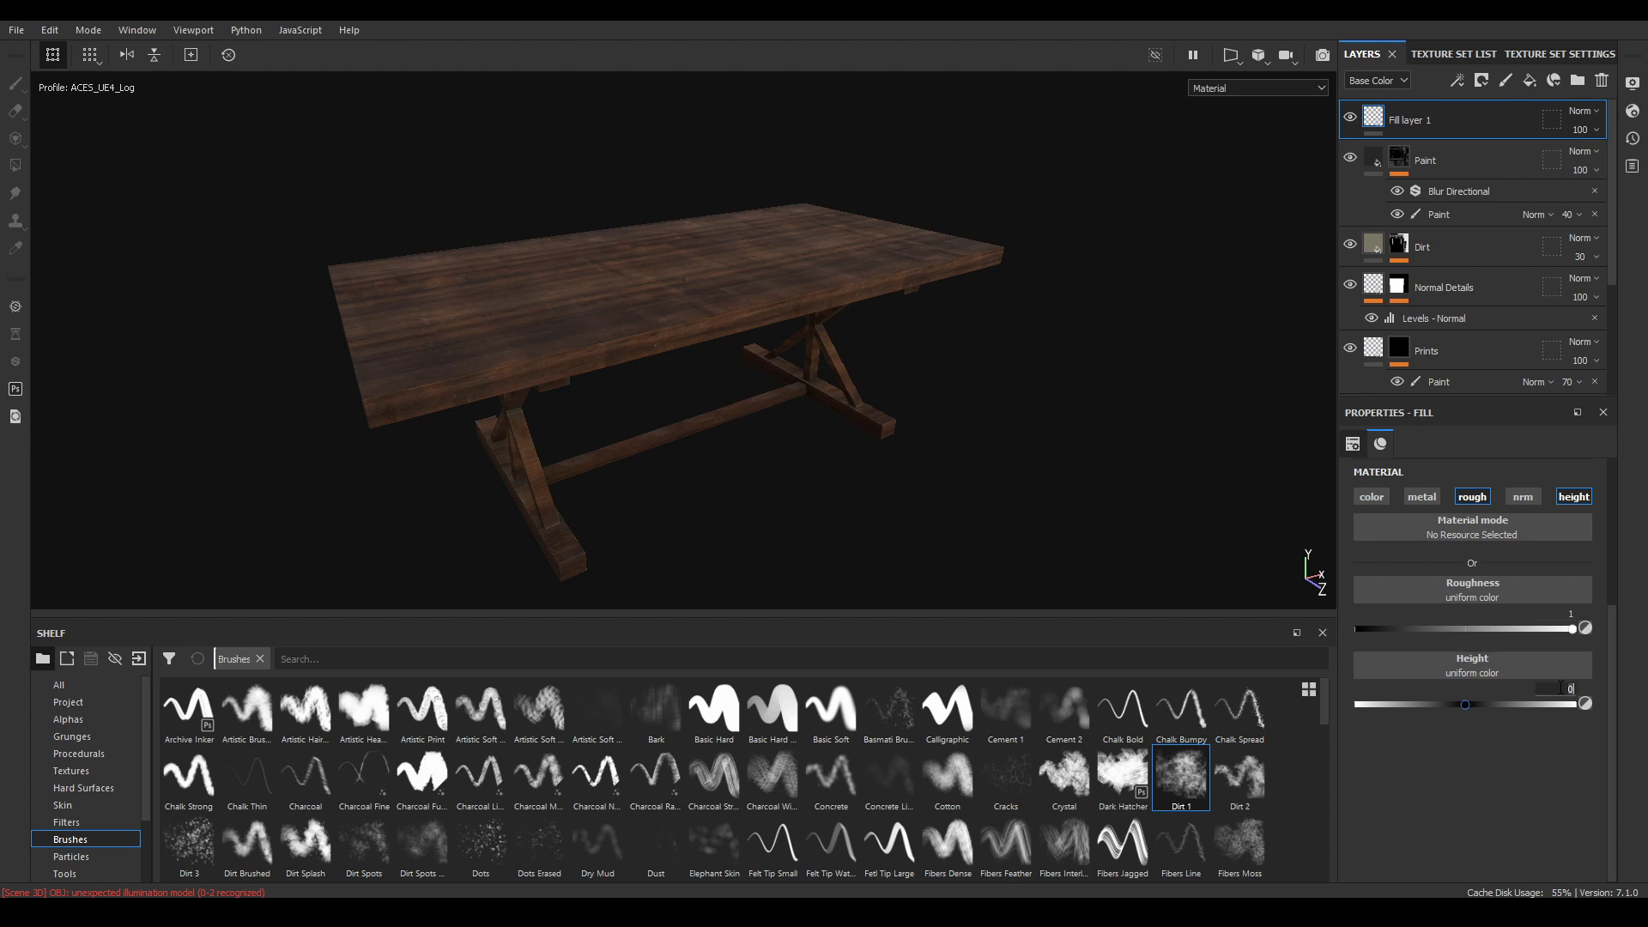
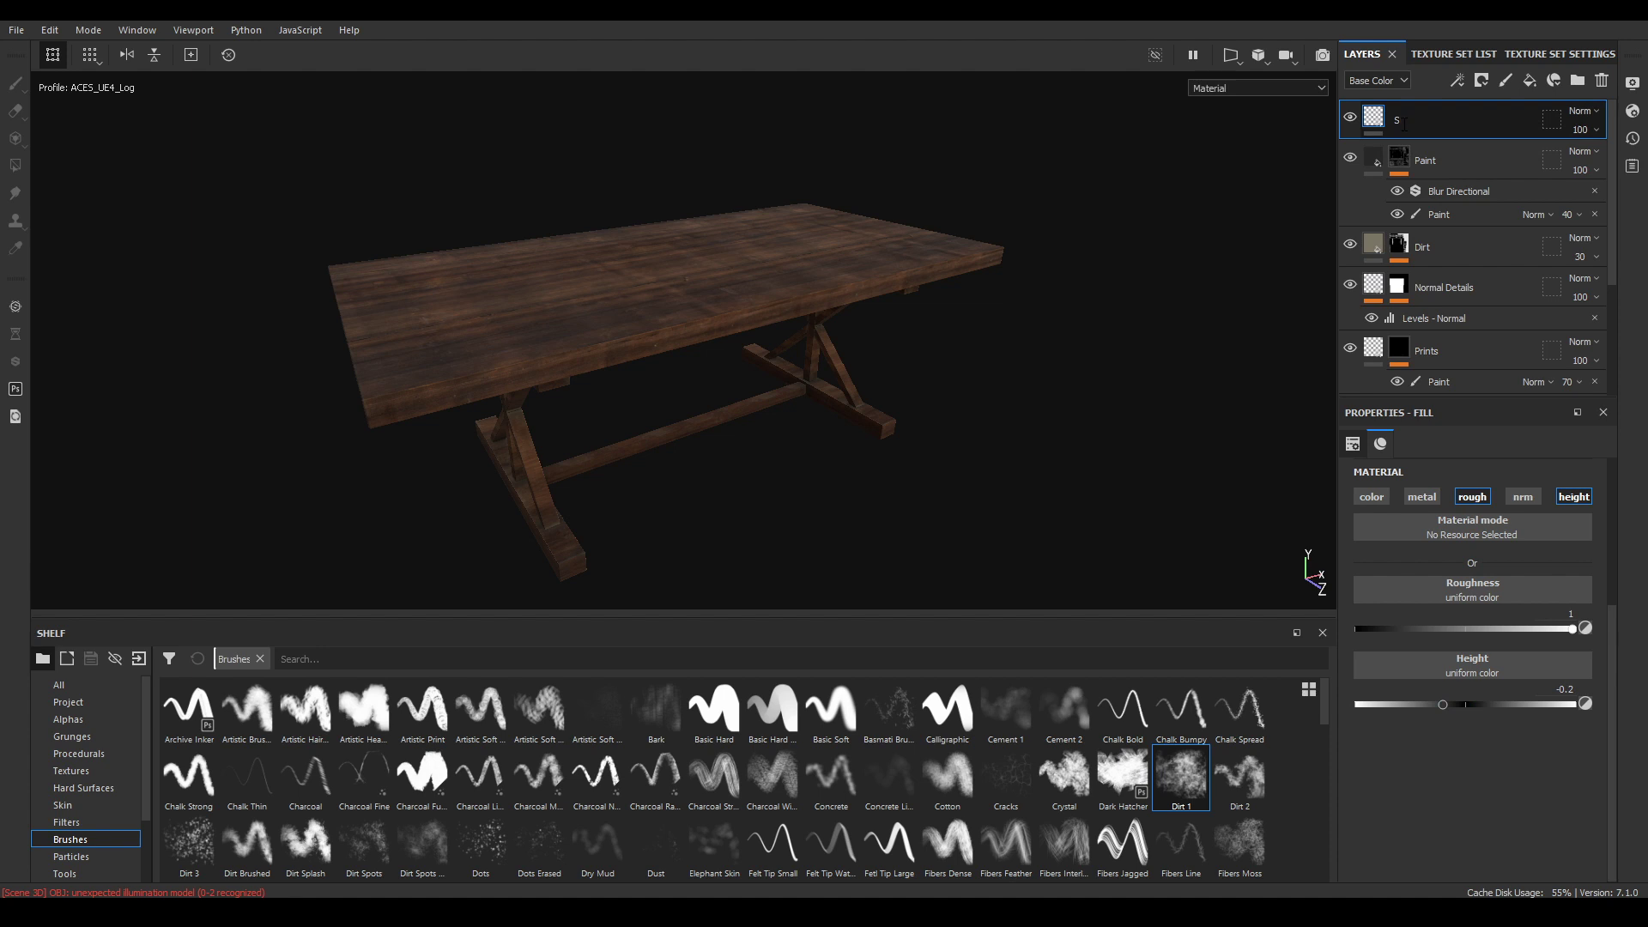
Name the new fill layer Scratches and give it a black mask with a fill effect
right_click(1403, 124)
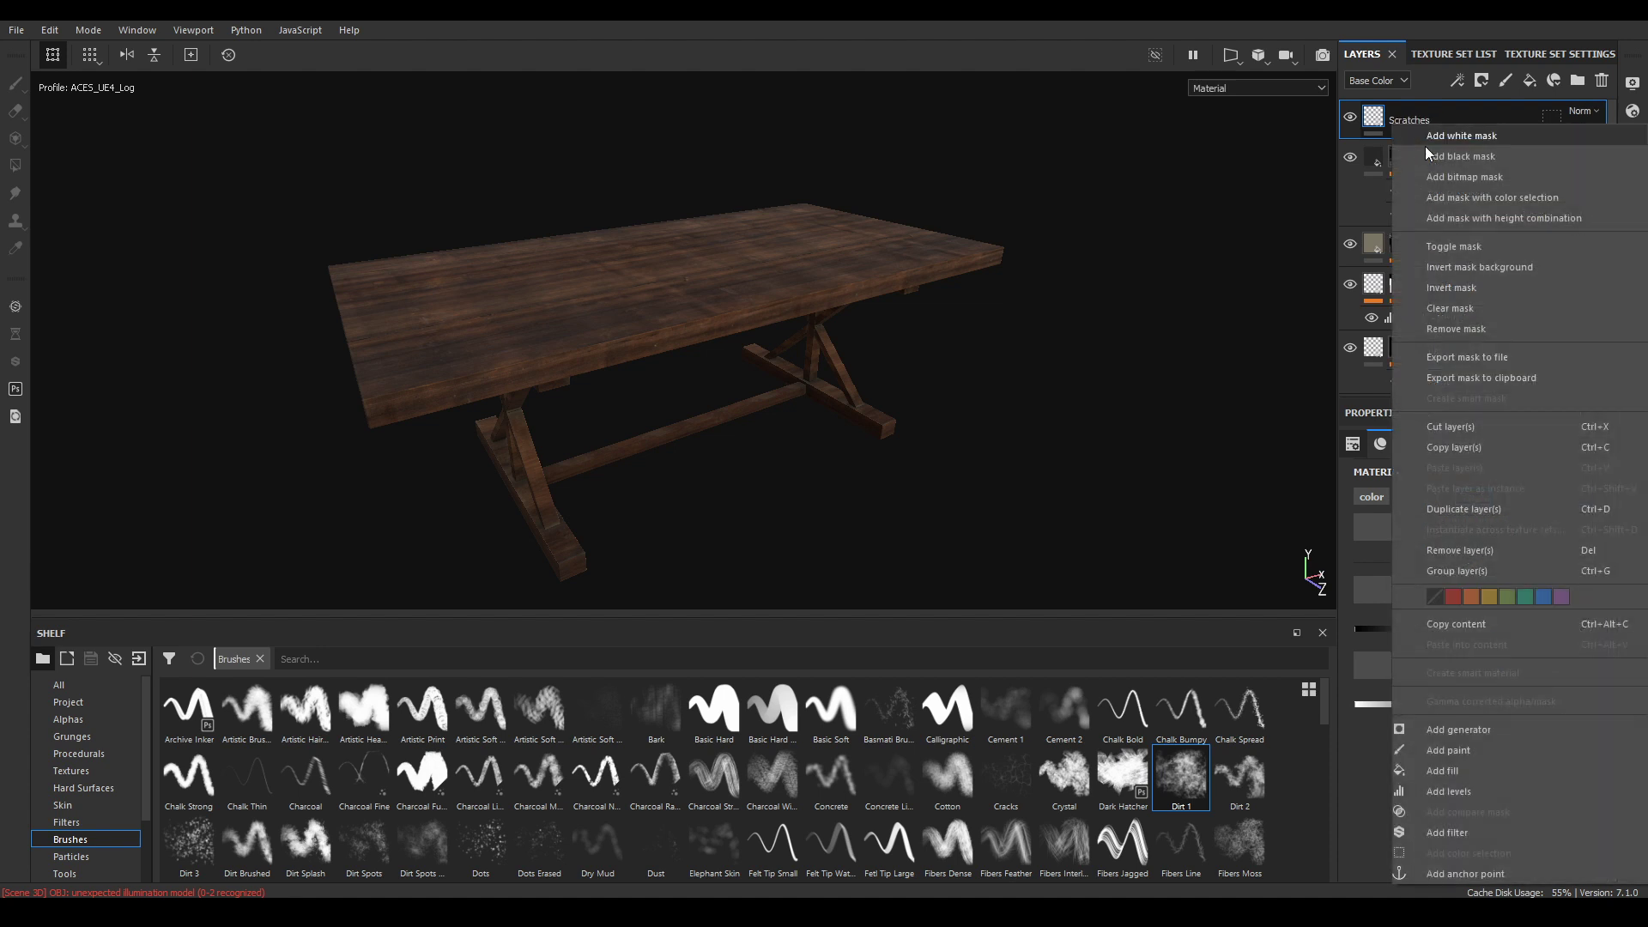
left_click(1435, 154)
right_click(1397, 118)
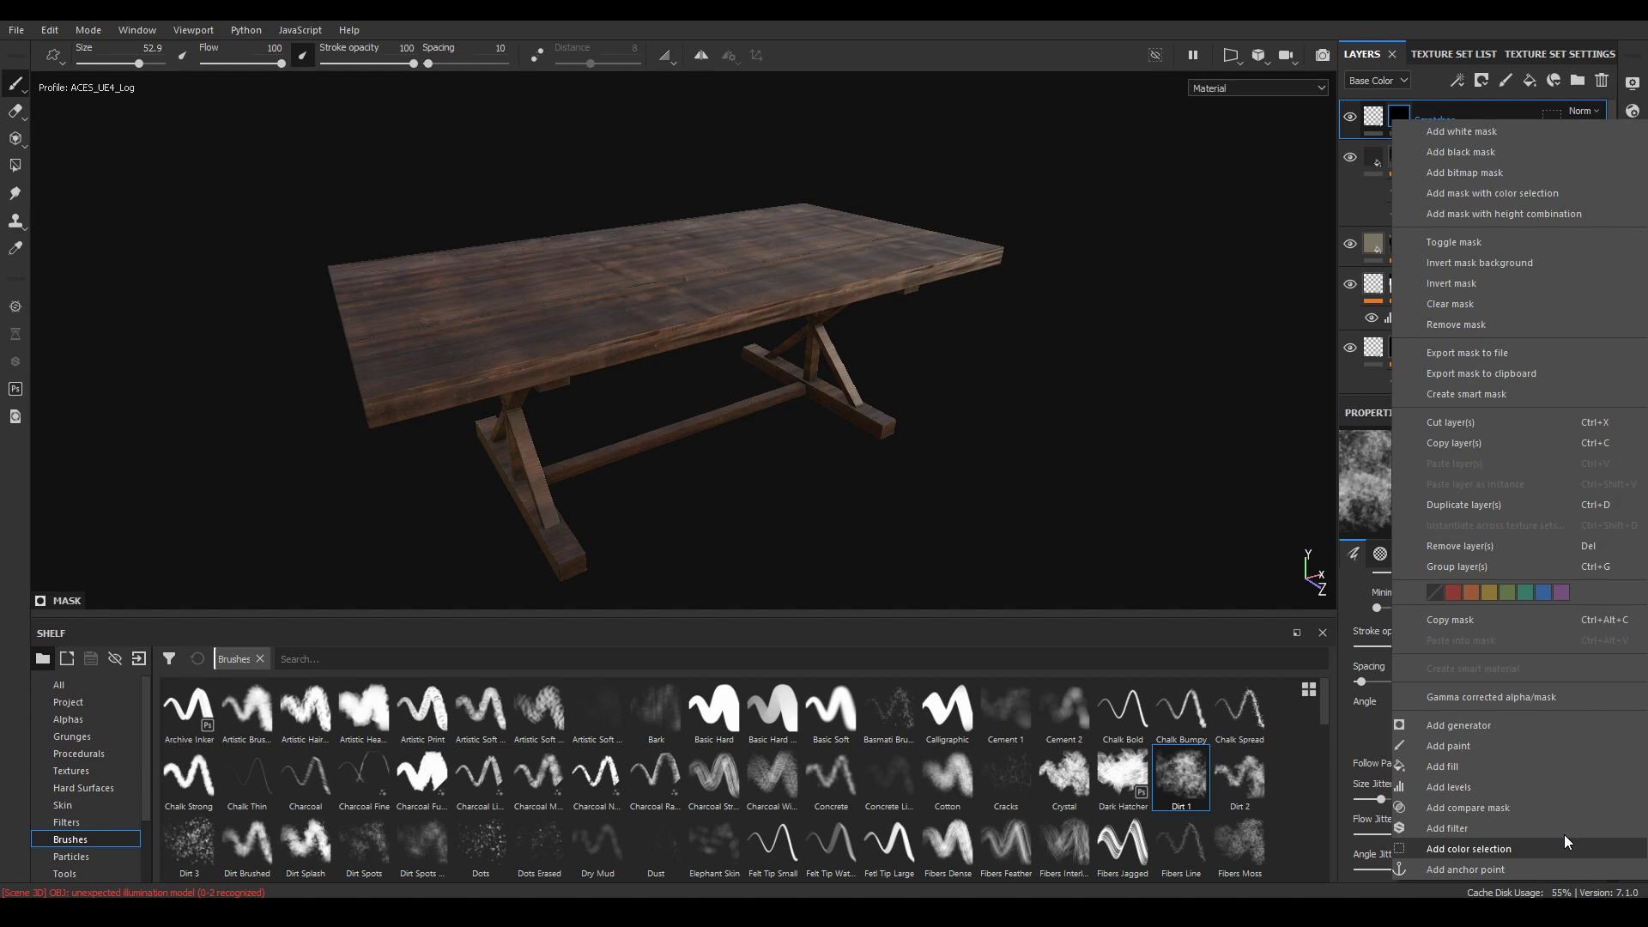
left_click(1475, 768)
Search the grayscale textures for scratches and assign Grunge Scratches Rough to the mask's fill
left_click(1472, 497)
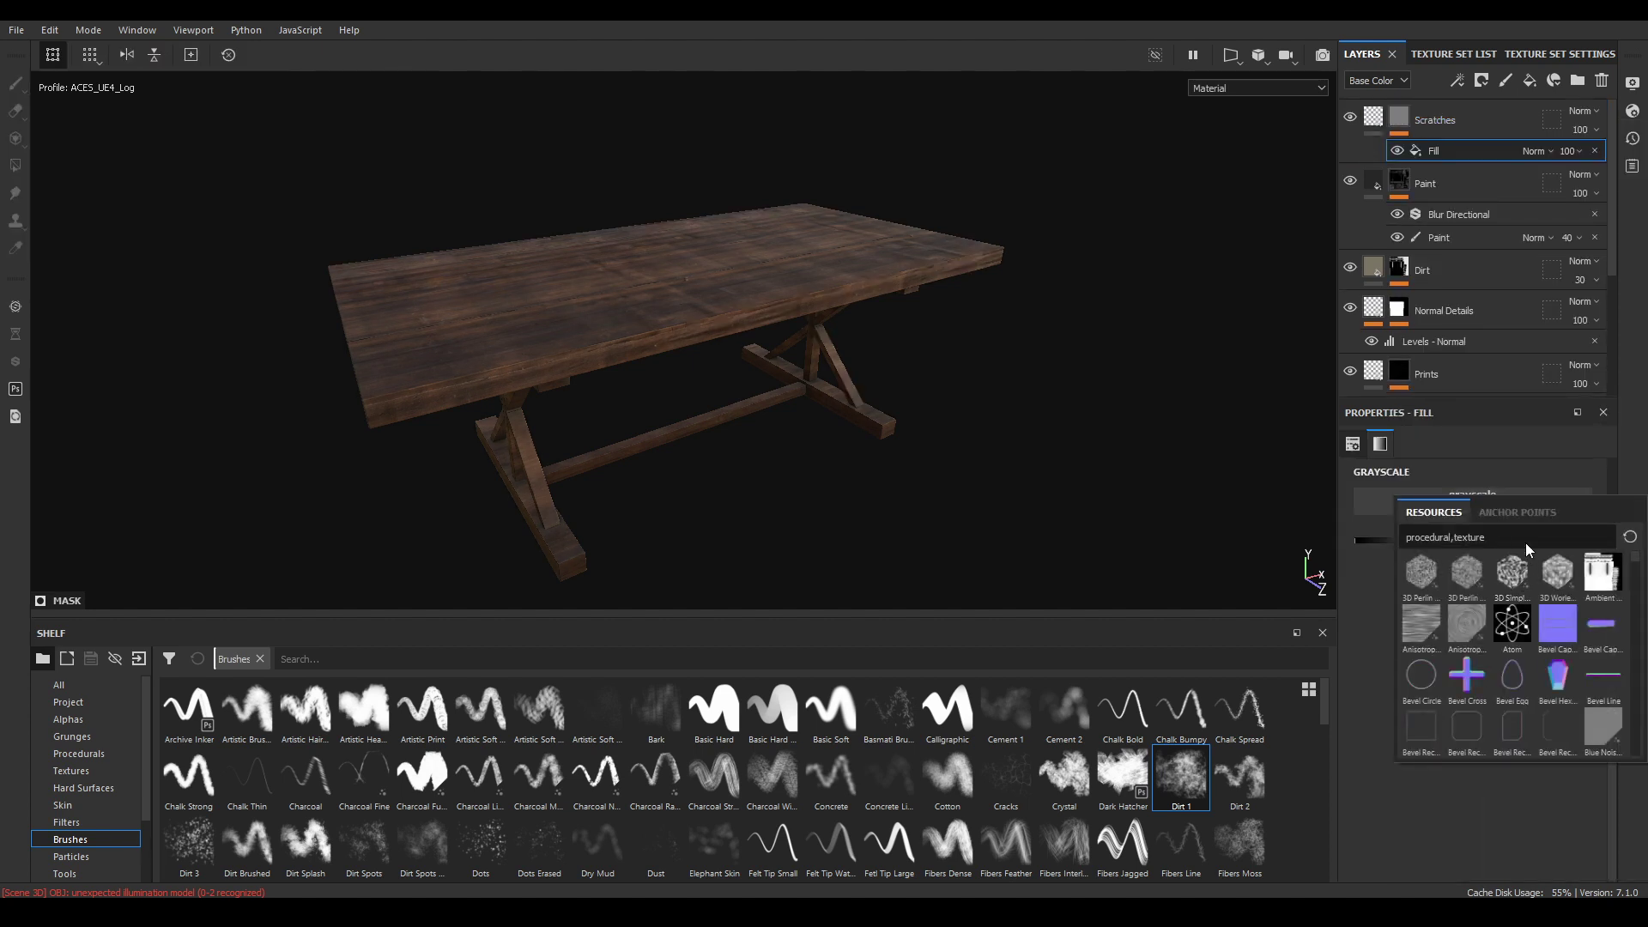
type("scra")
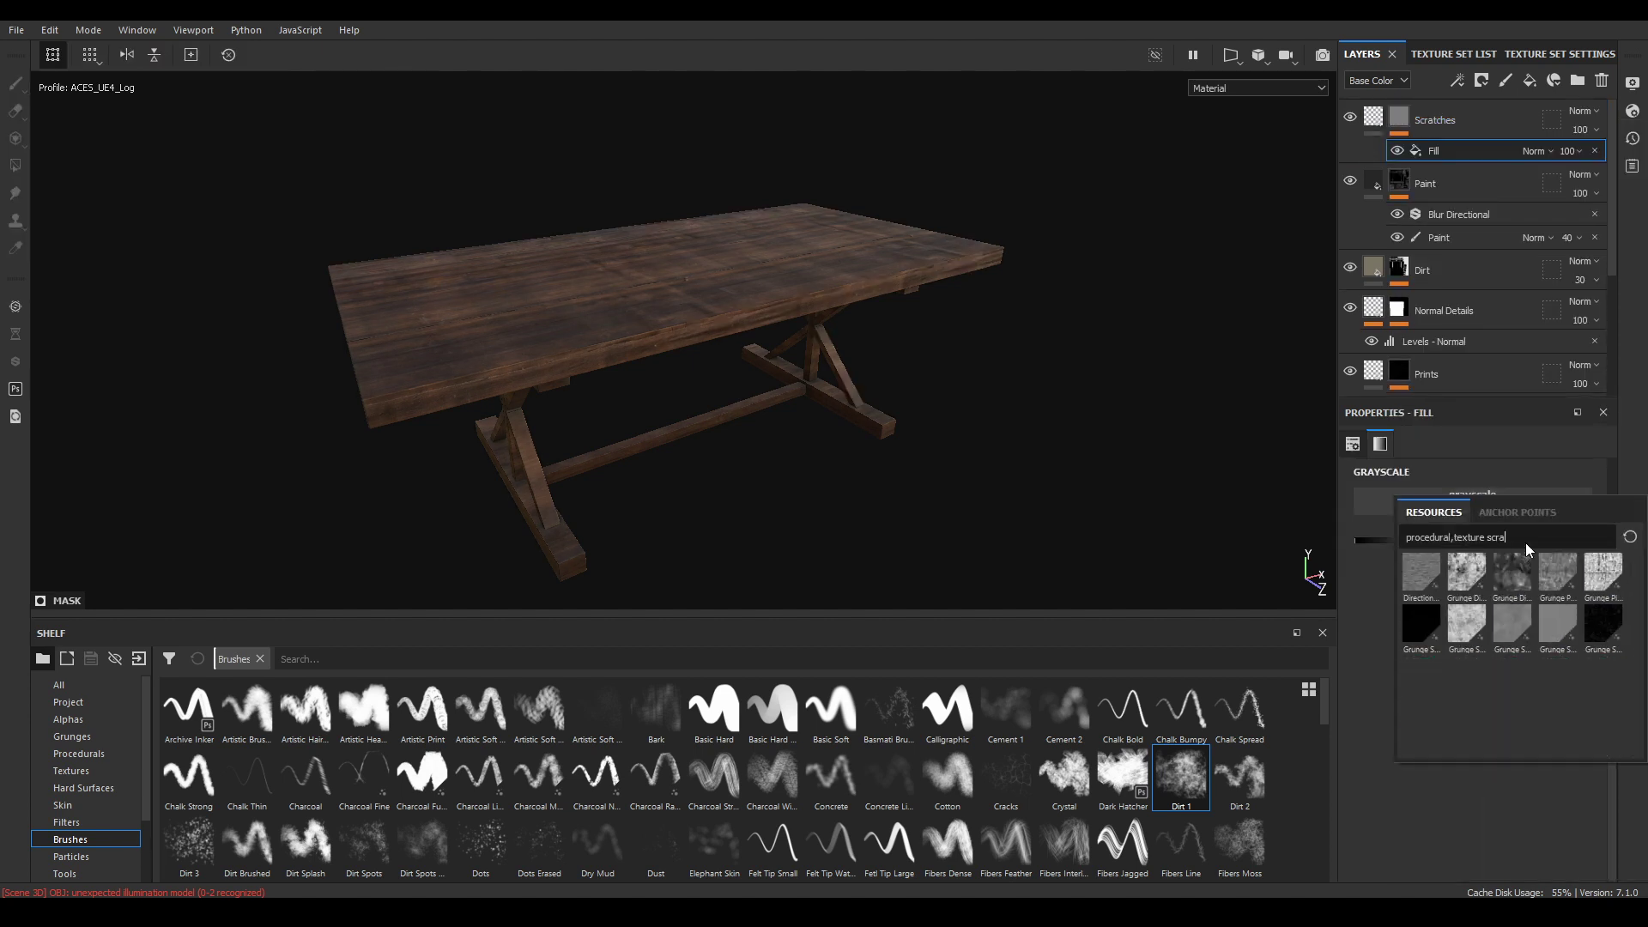
type("tc")
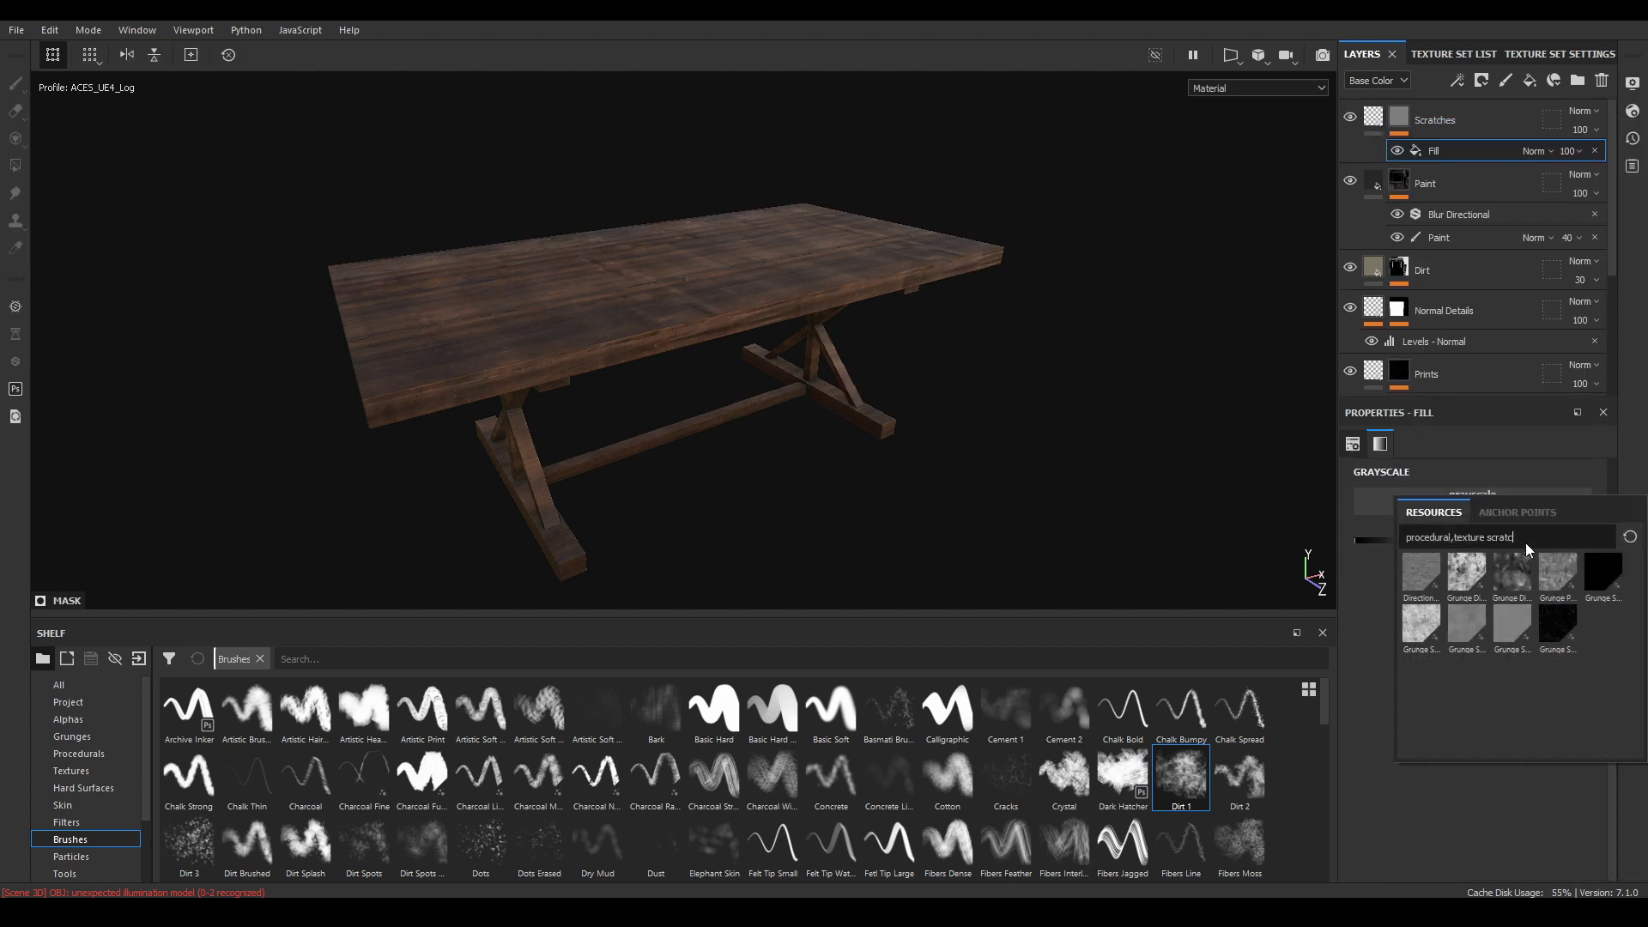
left_click(1558, 611)
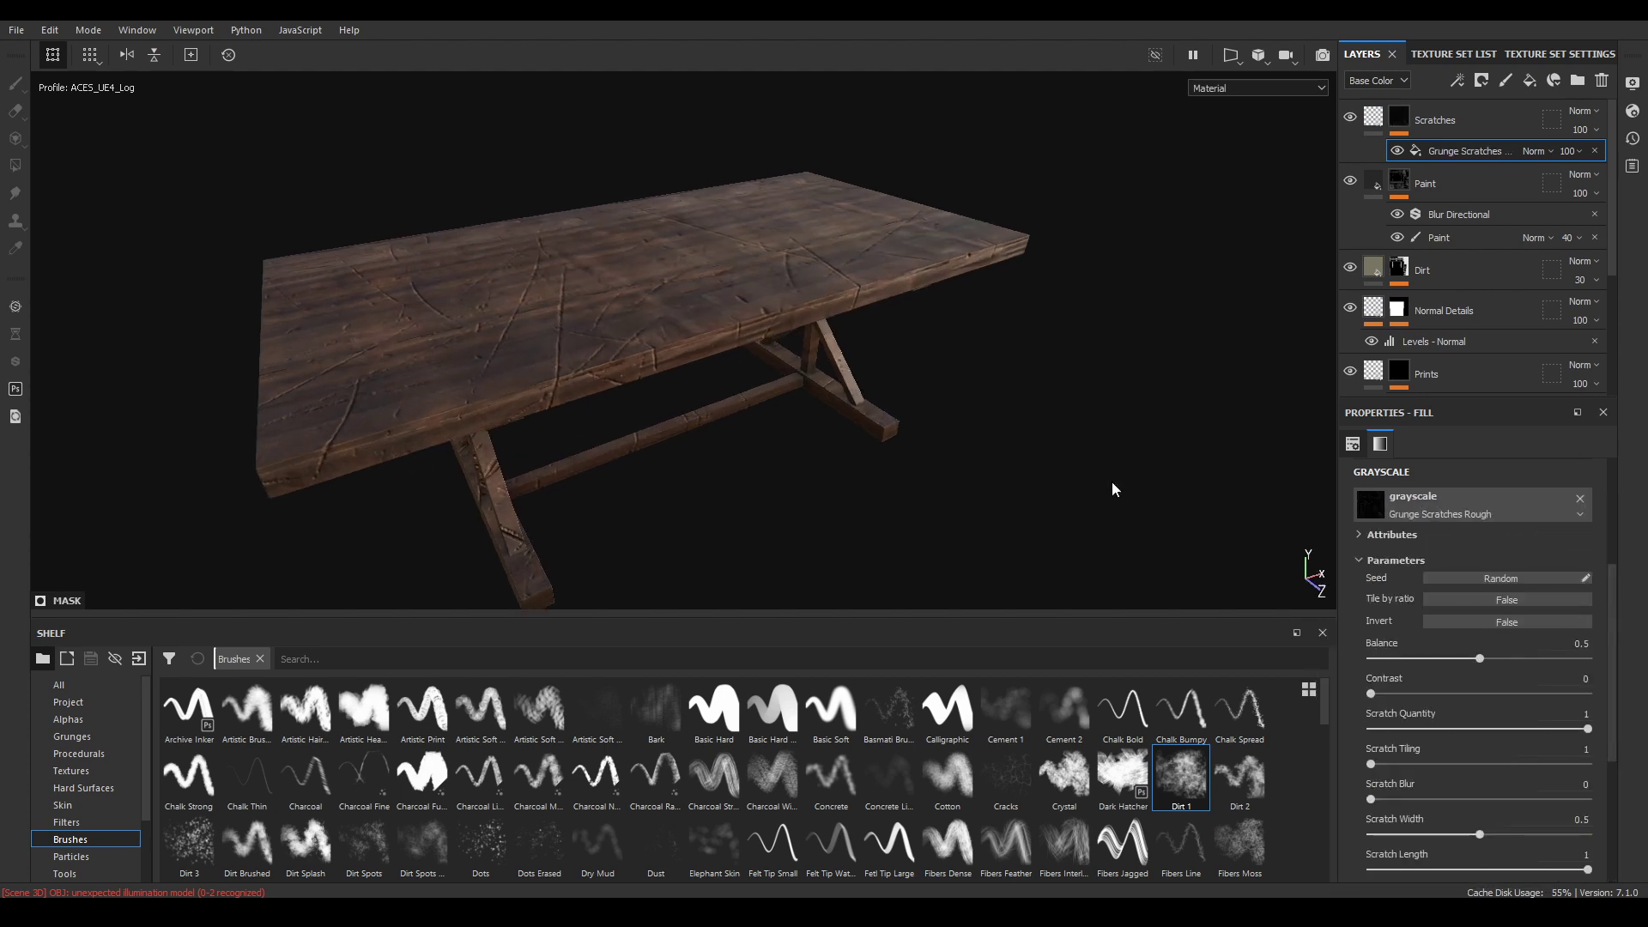
Switch the scratches fill to tri-planar projection and lower its Balance to 0.3
scroll(1491, 559, "up", 3)
left_click(1461, 503)
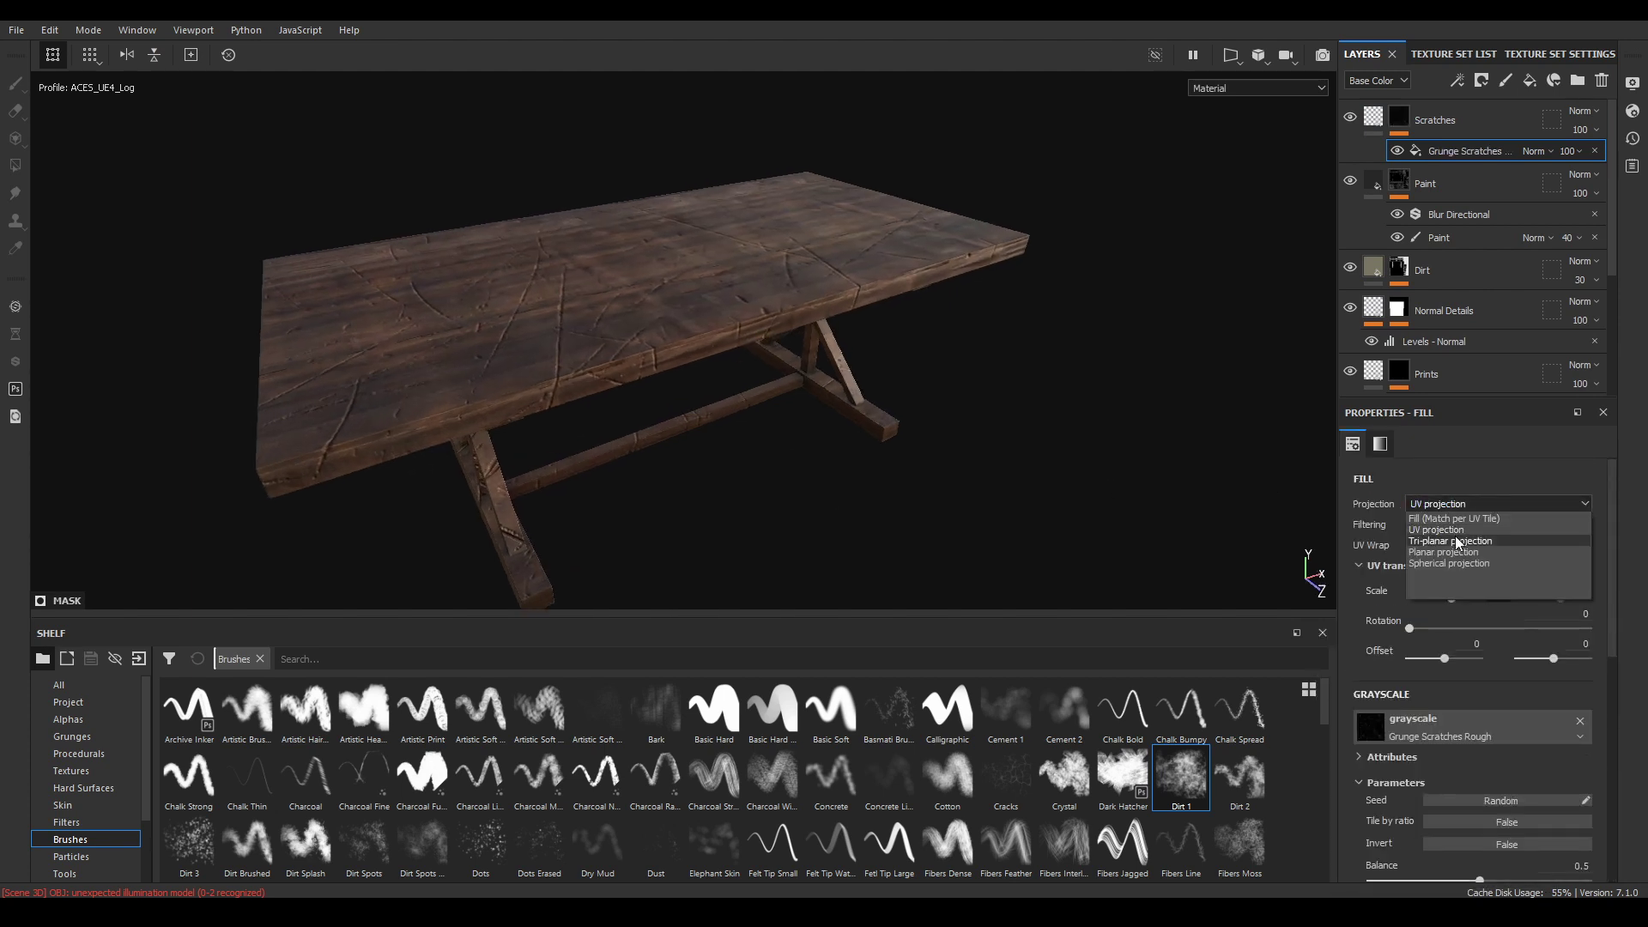
left_click(1456, 542)
scroll(1482, 743, "down", 3)
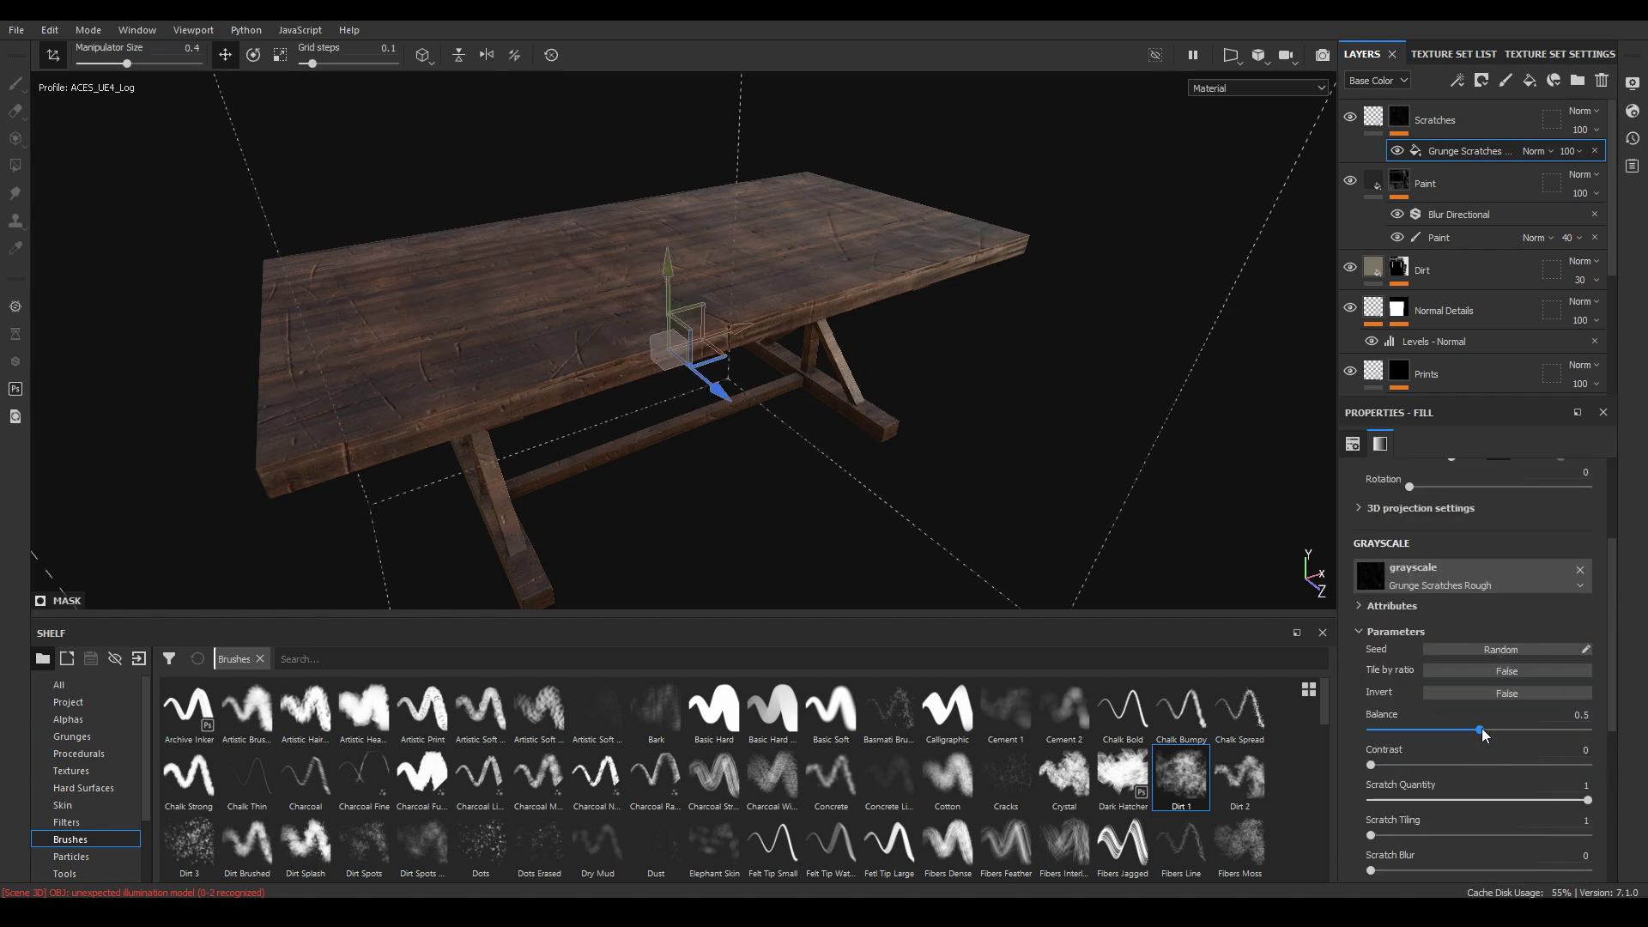
left_click_drag(1481, 730, 1437, 734)
scroll(1480, 762, "down", 4)
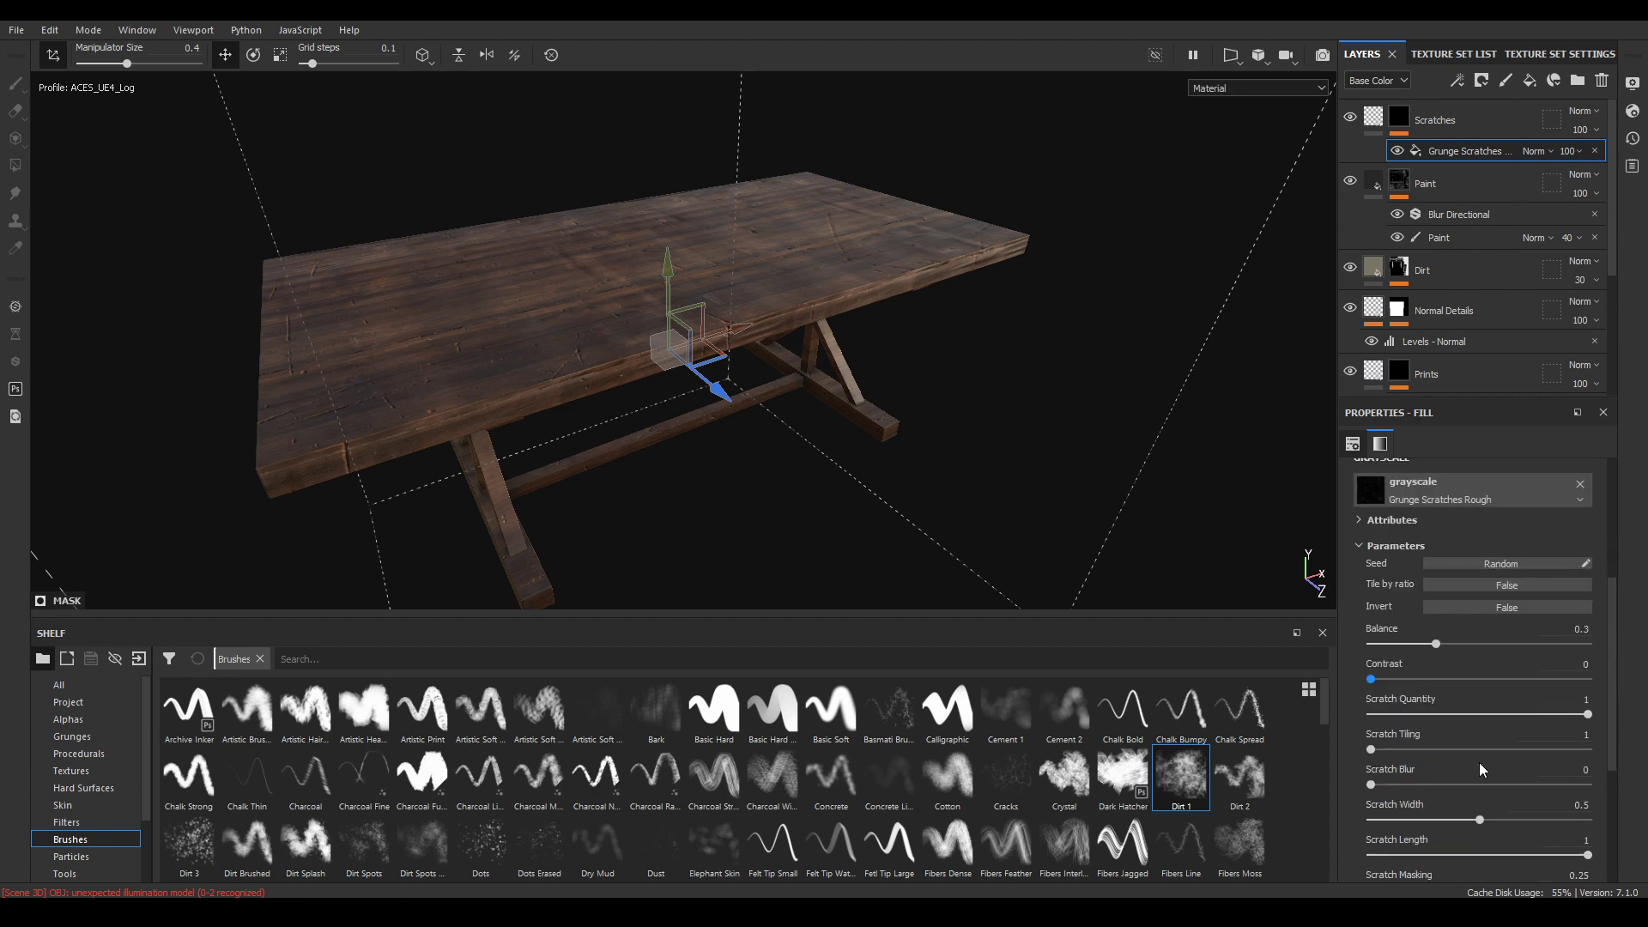
scroll(559, 409, "up", 6)
scroll(711, 481, "down", 6)
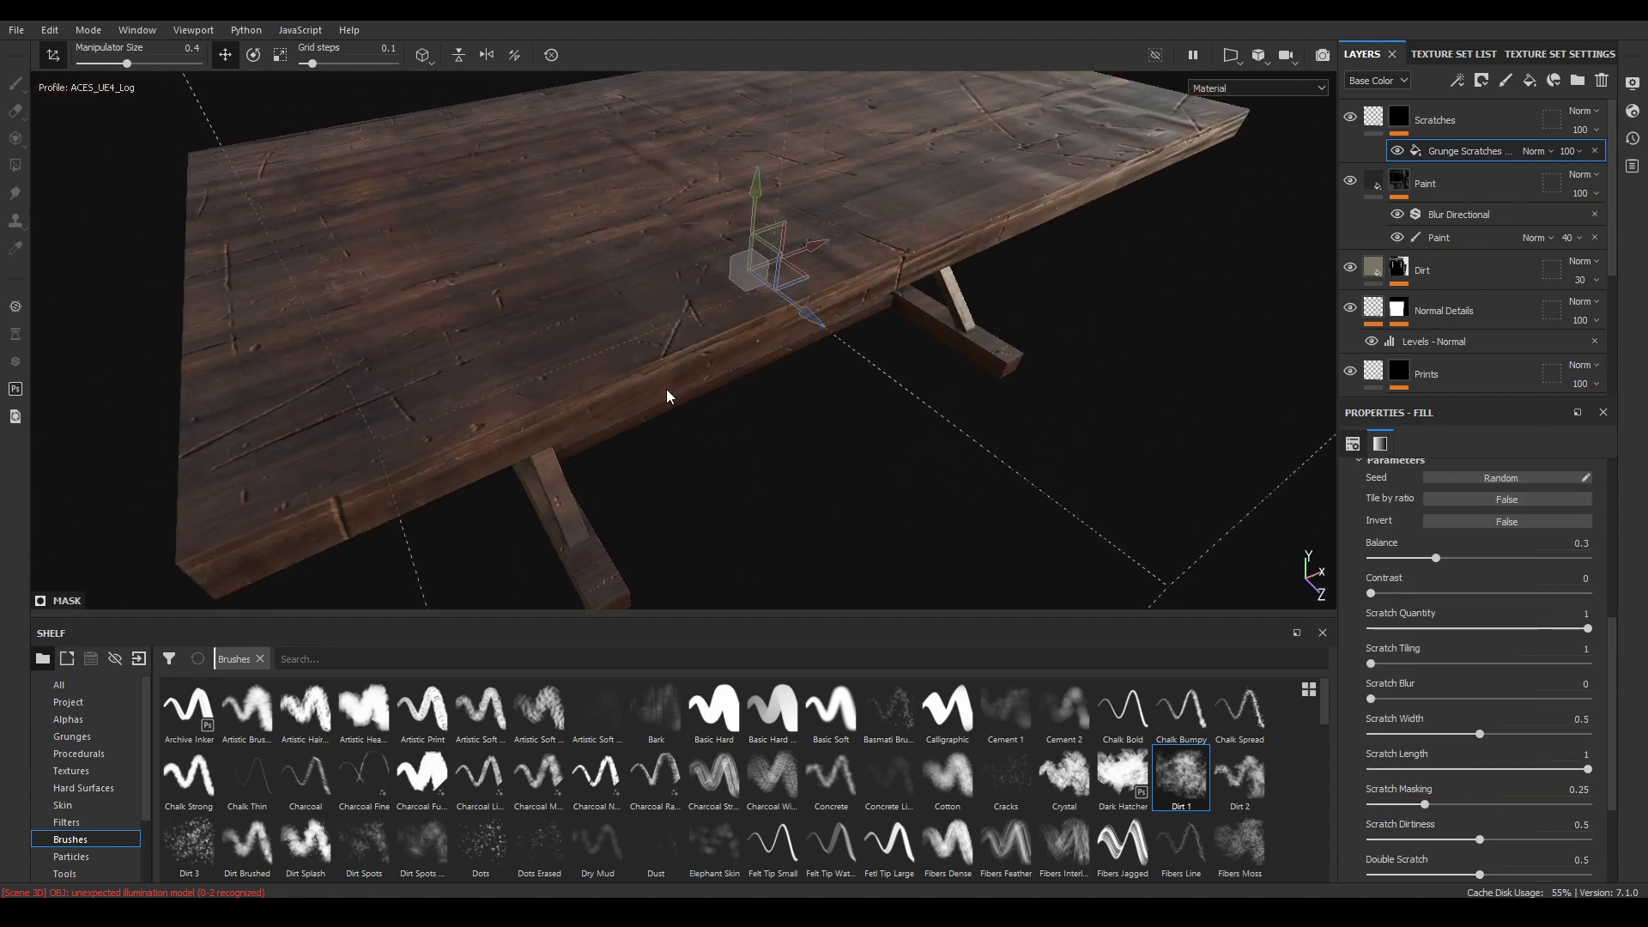
Lower the opacity of the Grunge Scratches fill in the Scratches mask to 25
left_click(1570, 151)
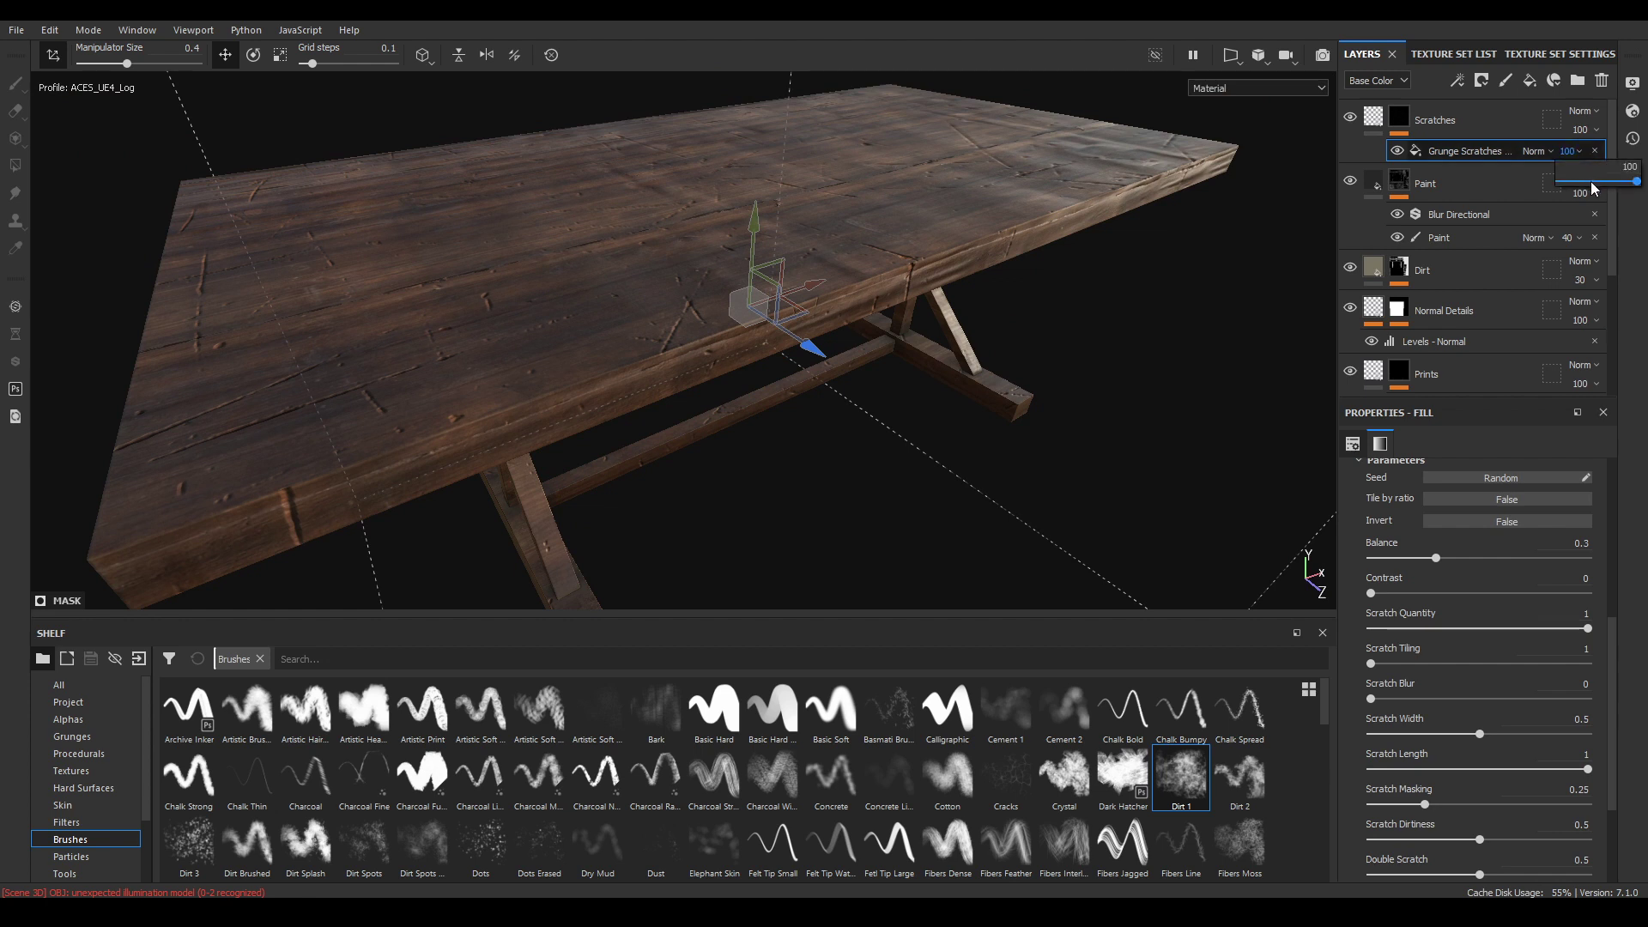
left_click_drag(1592, 183, 1584, 182)
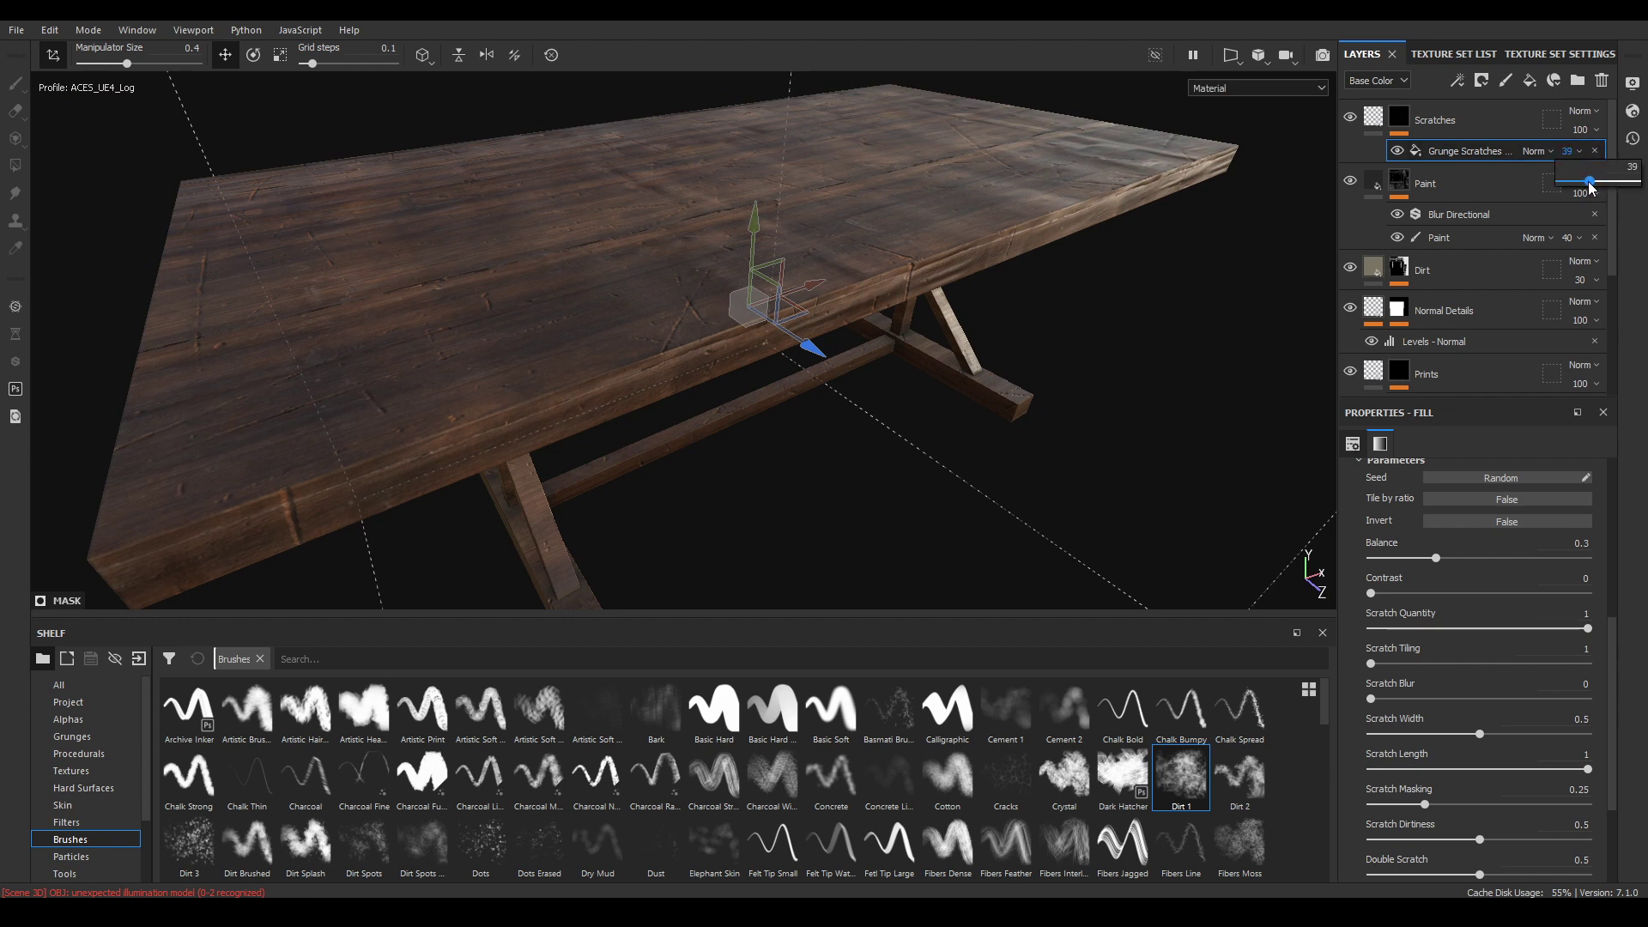
scroll(612, 335, "up", 5)
scroll(635, 314, "down", 3)
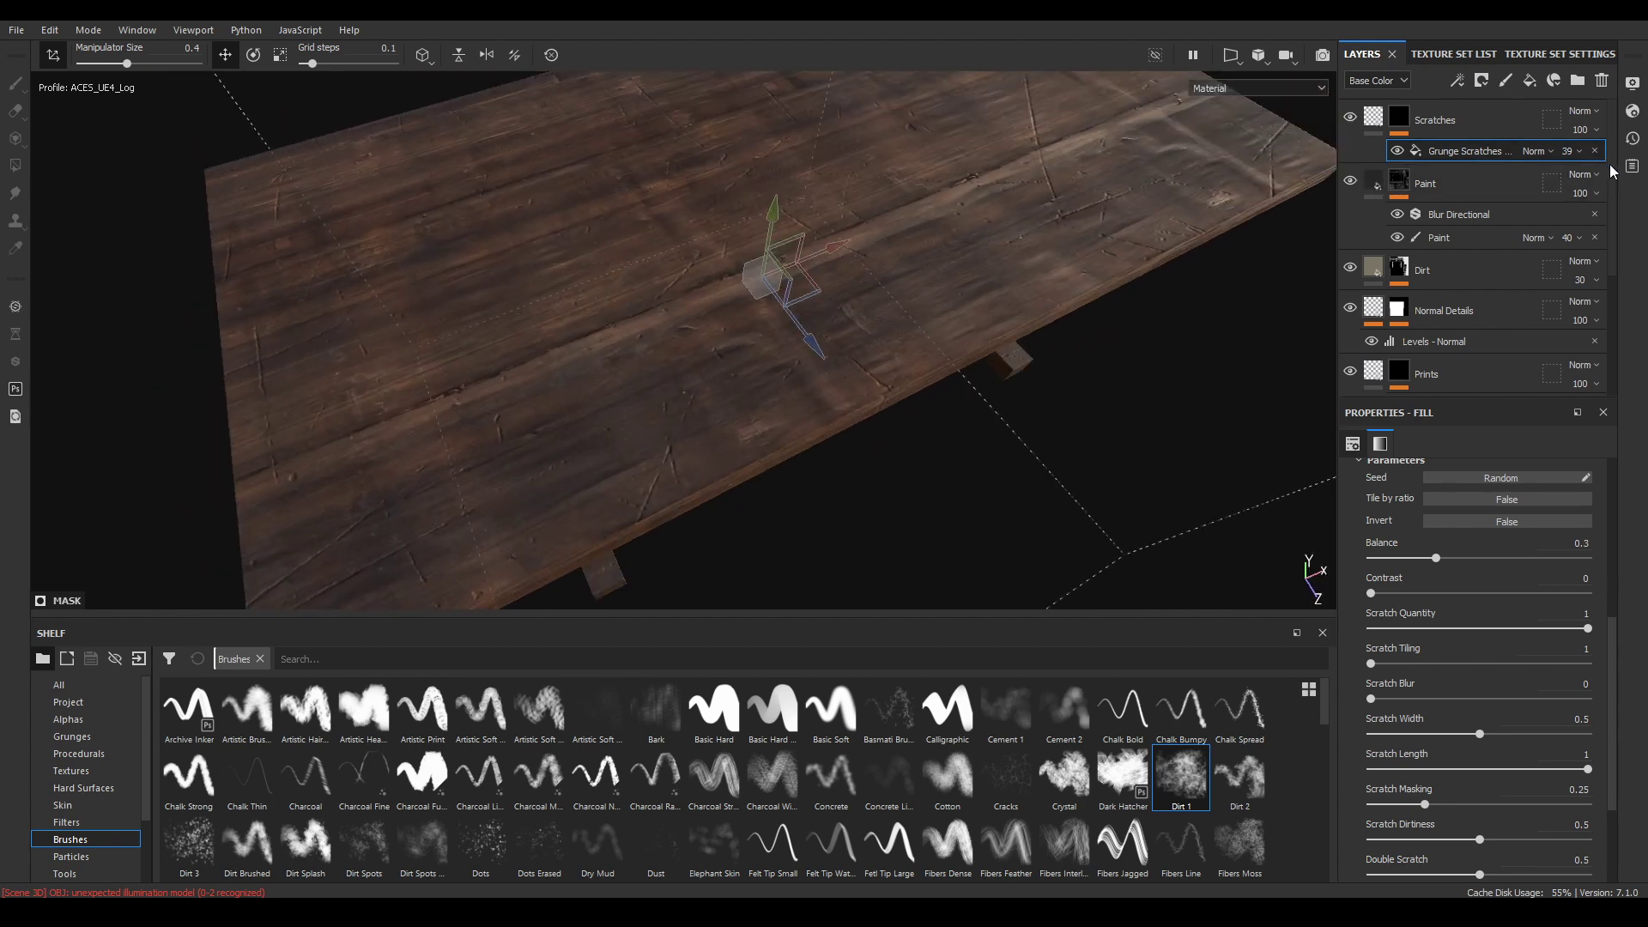
left_click(1567, 151)
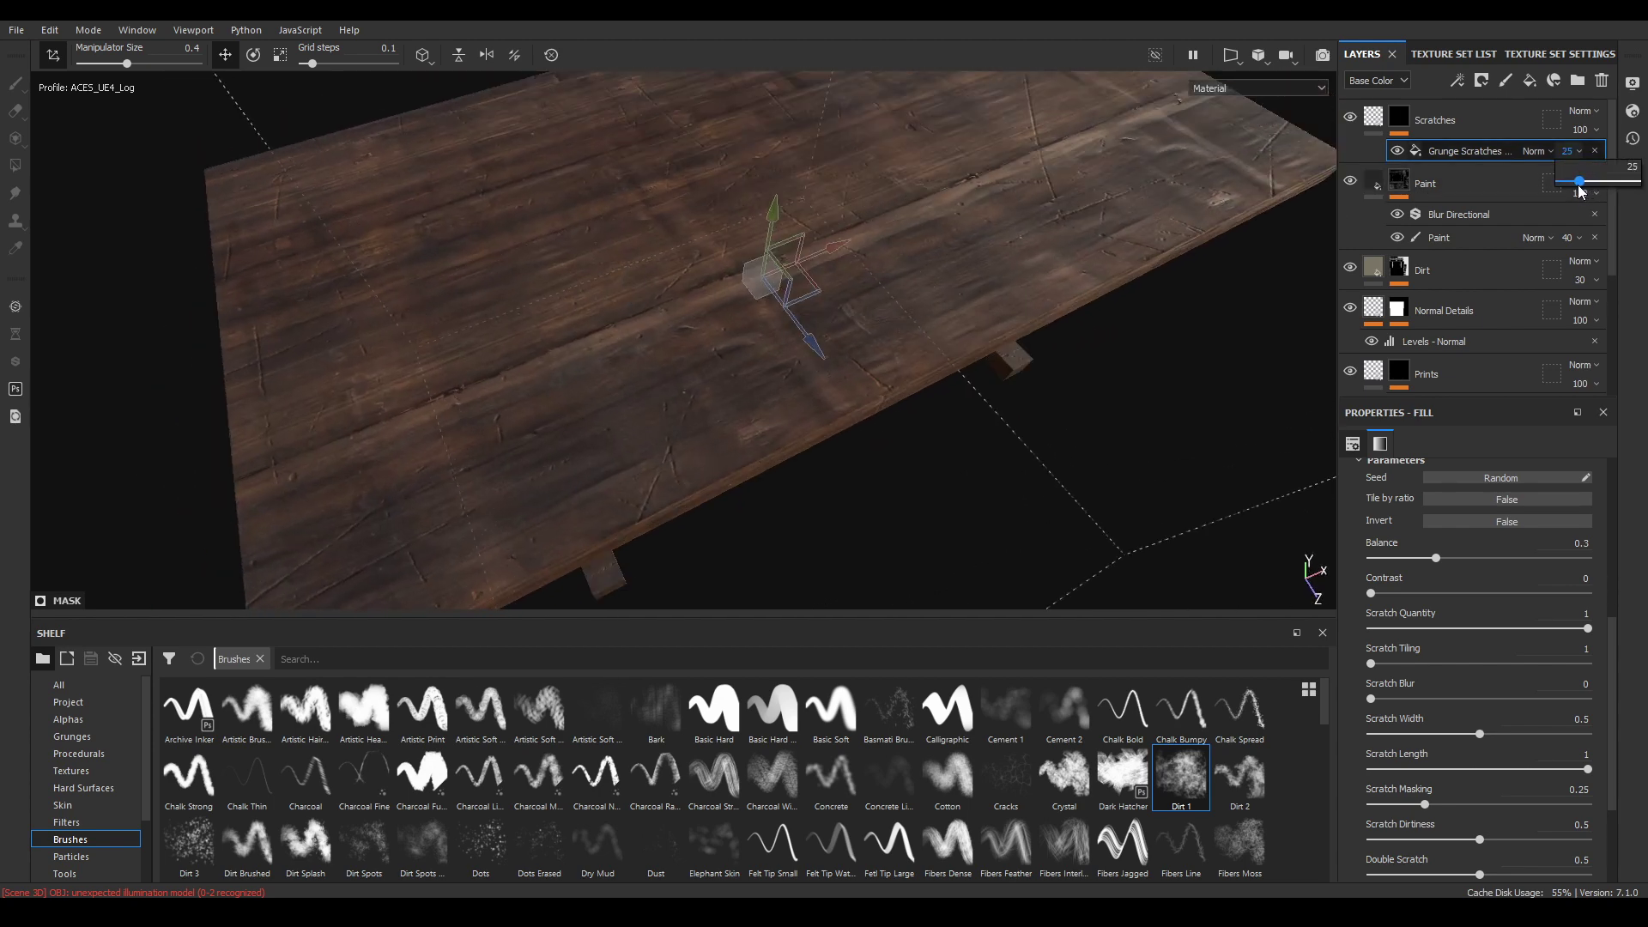
Examine the scratches on the tabletop and its side edge from several angles, ending with the whole table
mouse_move(739, 357)
left_mouse_down("alt")
mouse_move(728, 286)
mouse_move(784, 357)
mouse_move(743, 392)
mouse_move(728, 375)
left_mouse_up("alt")
left_click_drag(779, 450, 780, 515, "alt")
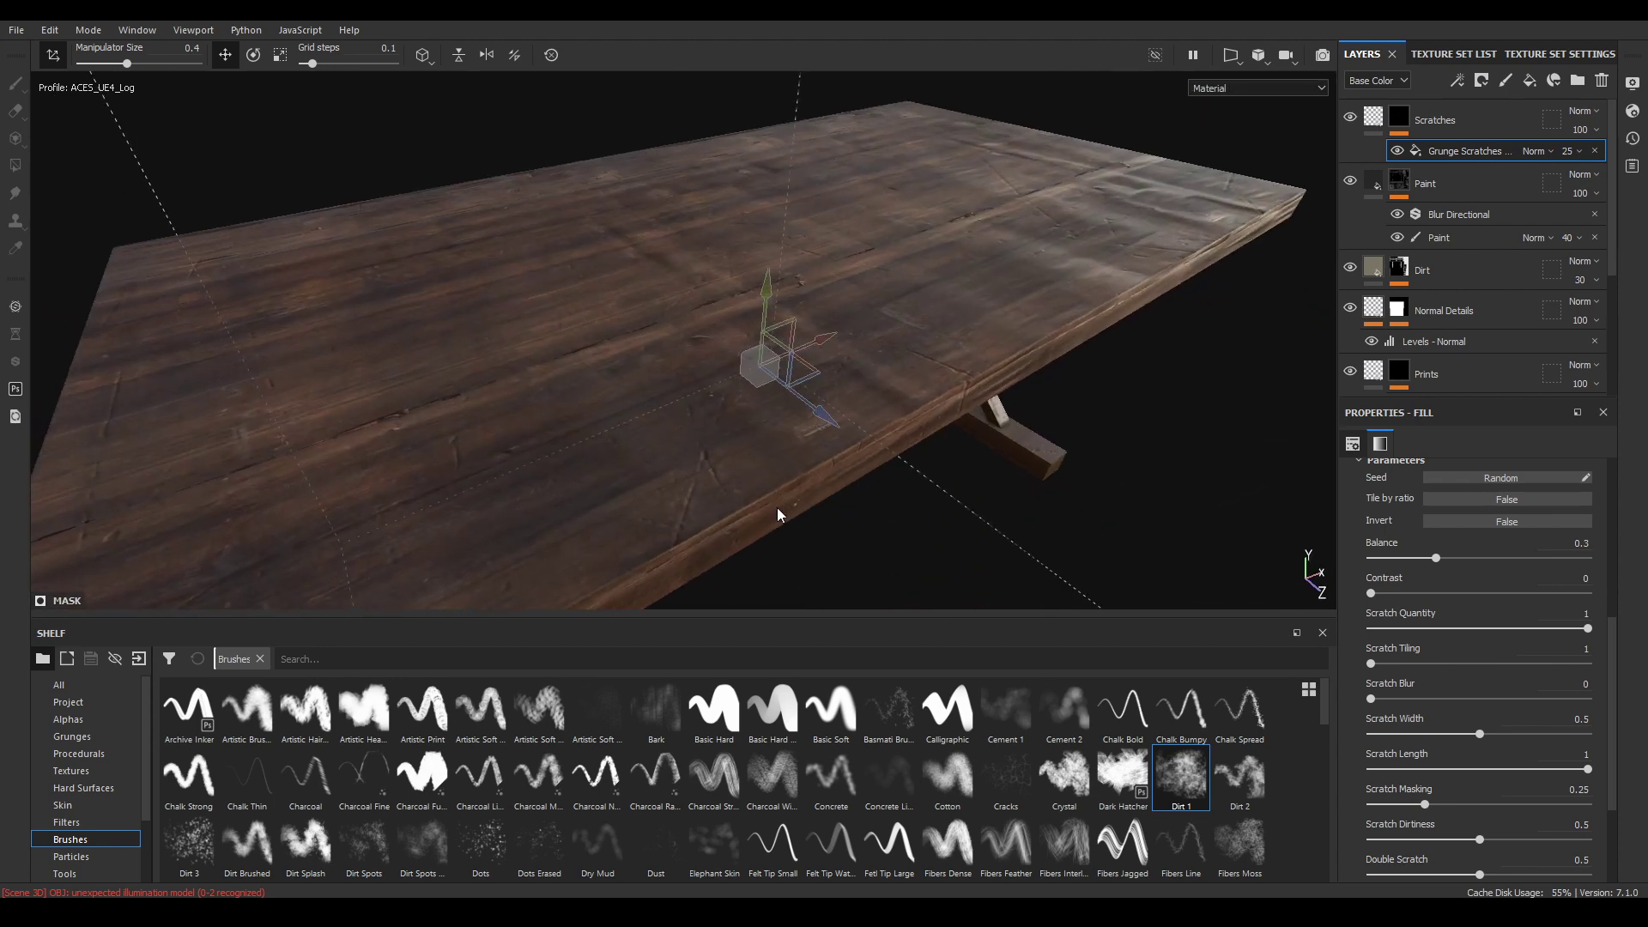
right_click_drag(772, 494, 868, 412, "alt")
left_click_drag(867, 412, 935, 352, "alt")
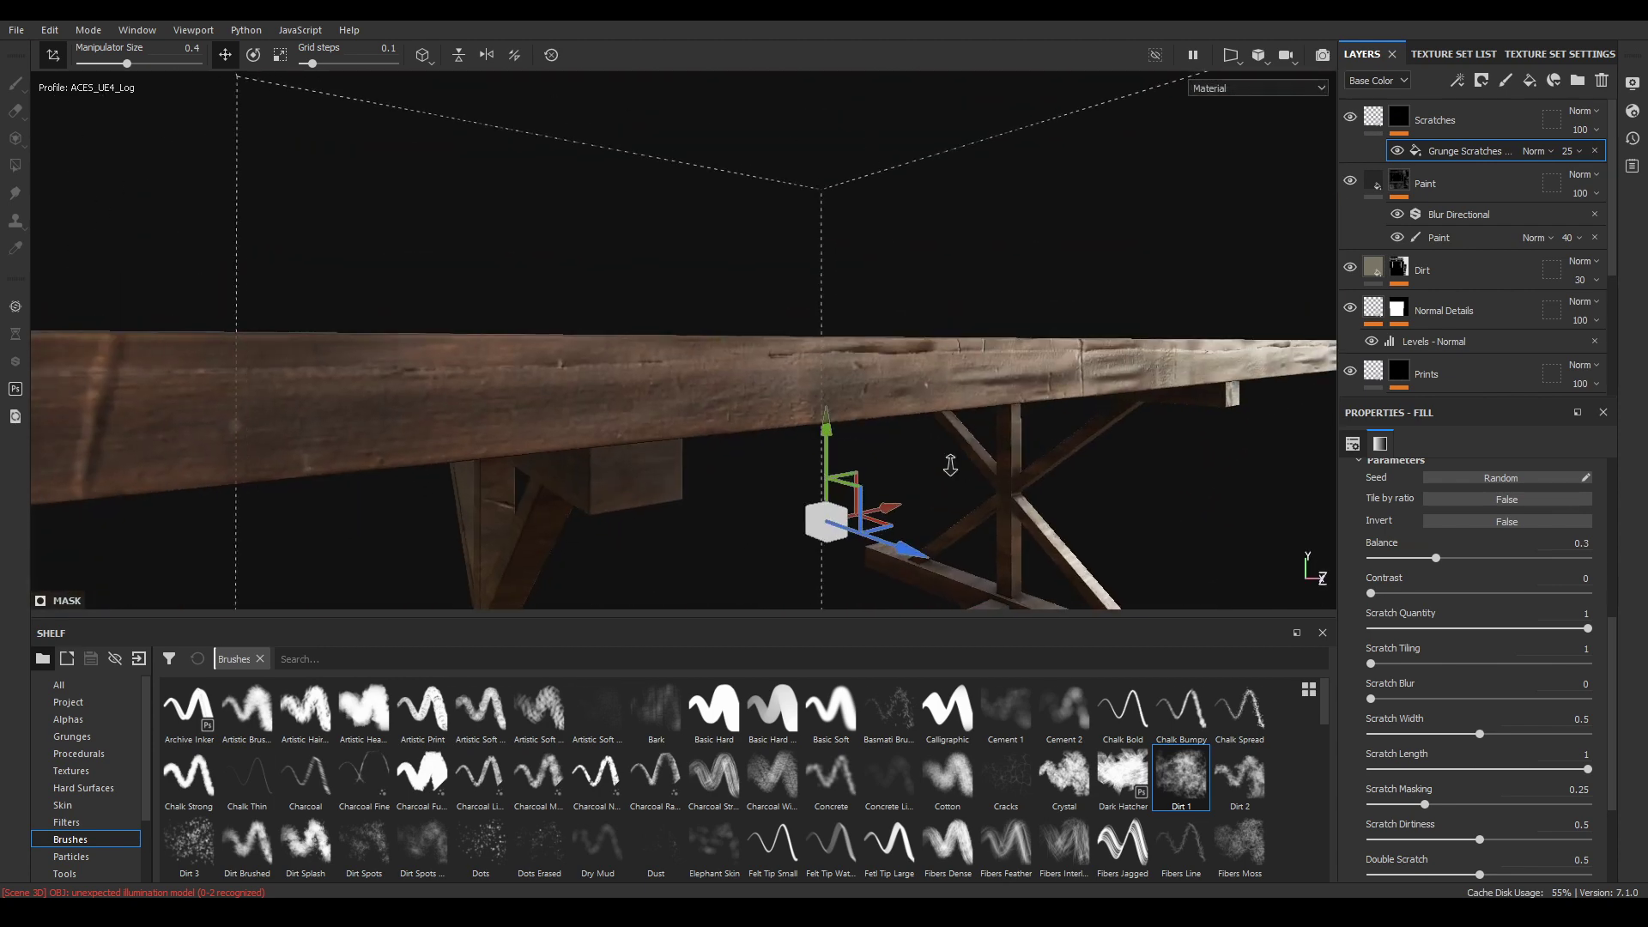
right_click_drag(949, 464, 832, 532, "alt")
left_click_drag(818, 184, 766, 410, "alt")
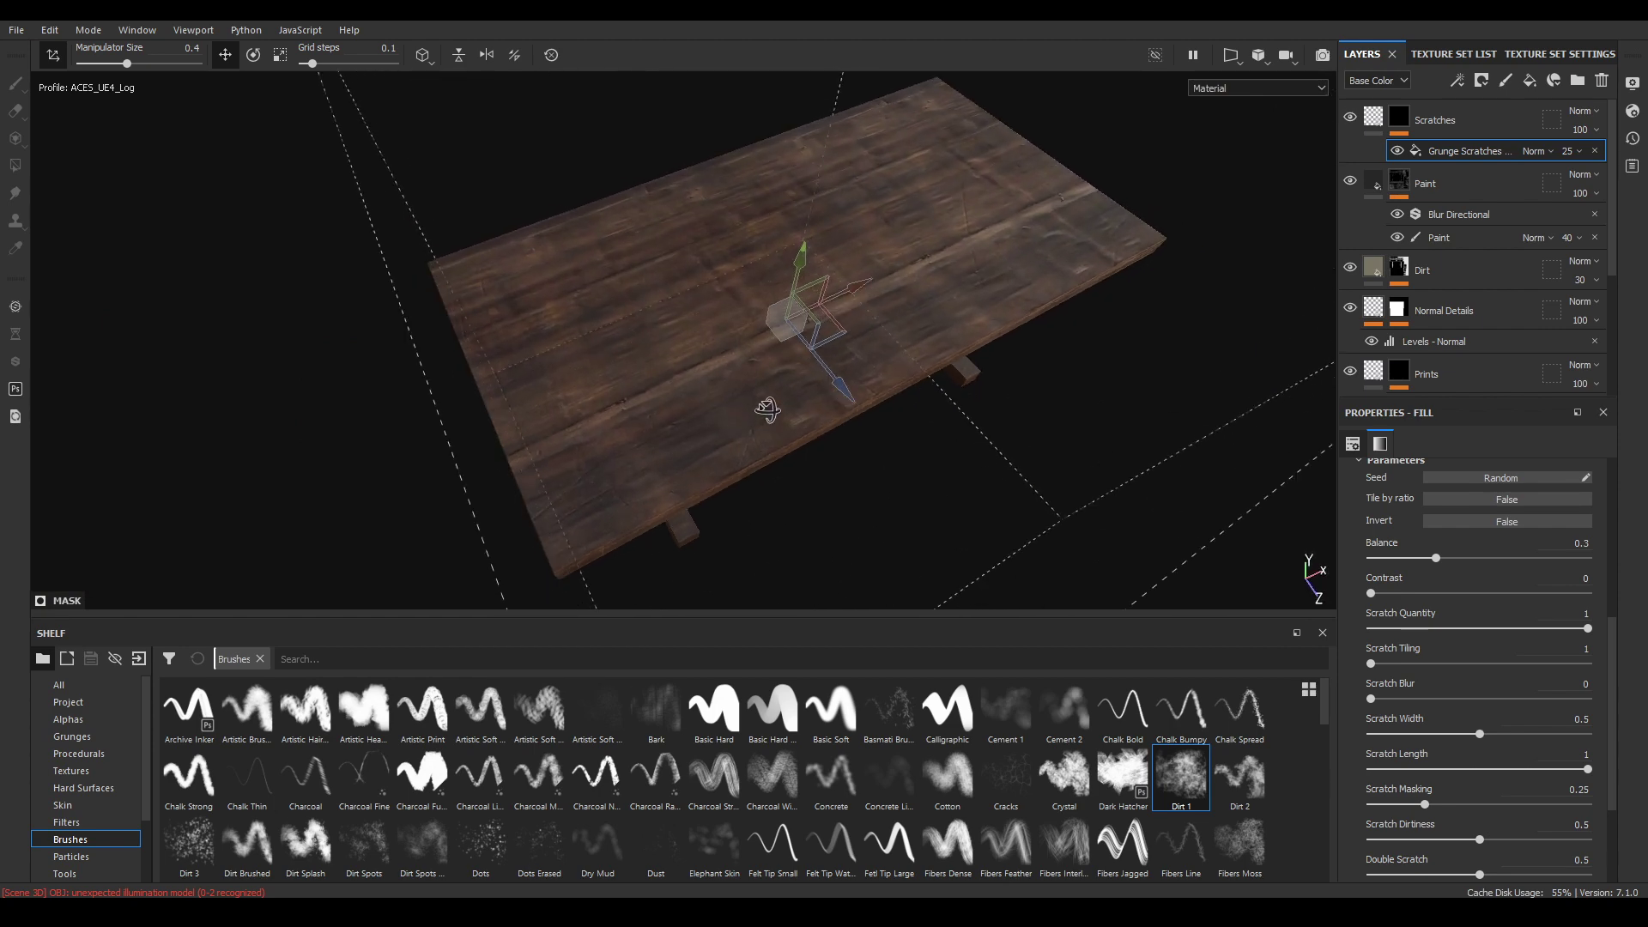
left_click_drag(971, 343, 1038, 383, "alt")
right_click_drag(1037, 383, 890, 455, "alt")
left_click_drag(888, 455, 911, 399, "alt")
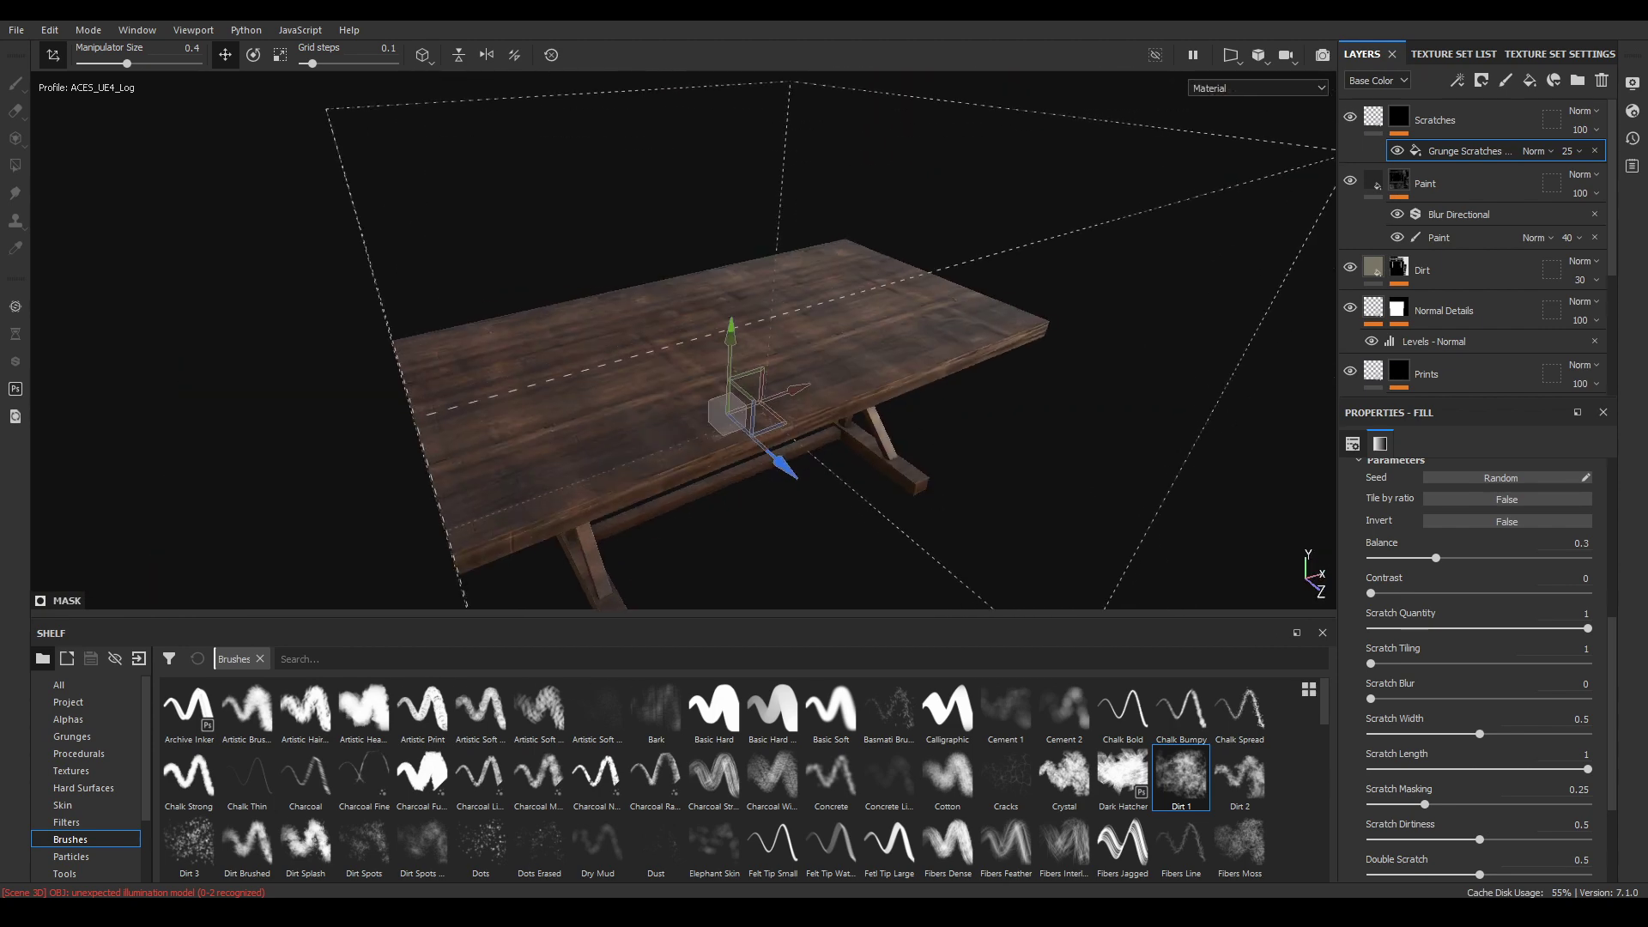
Open the texture export settings and choose the Arnold (AiStandard) output template
left_click(16, 30)
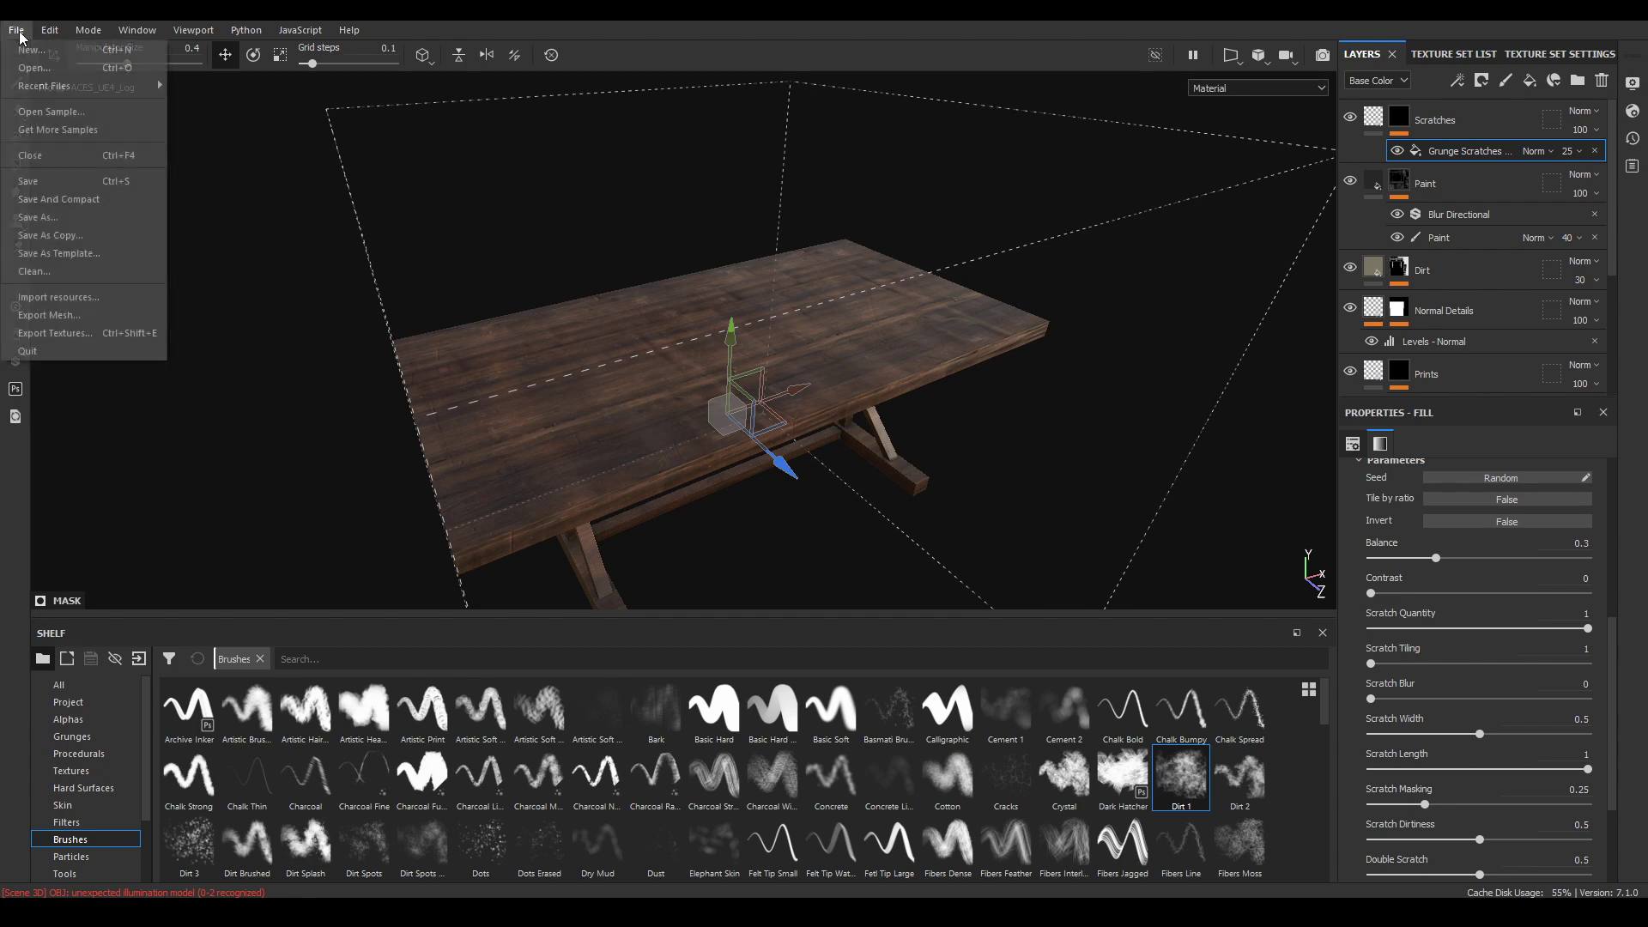
left_click(96, 336)
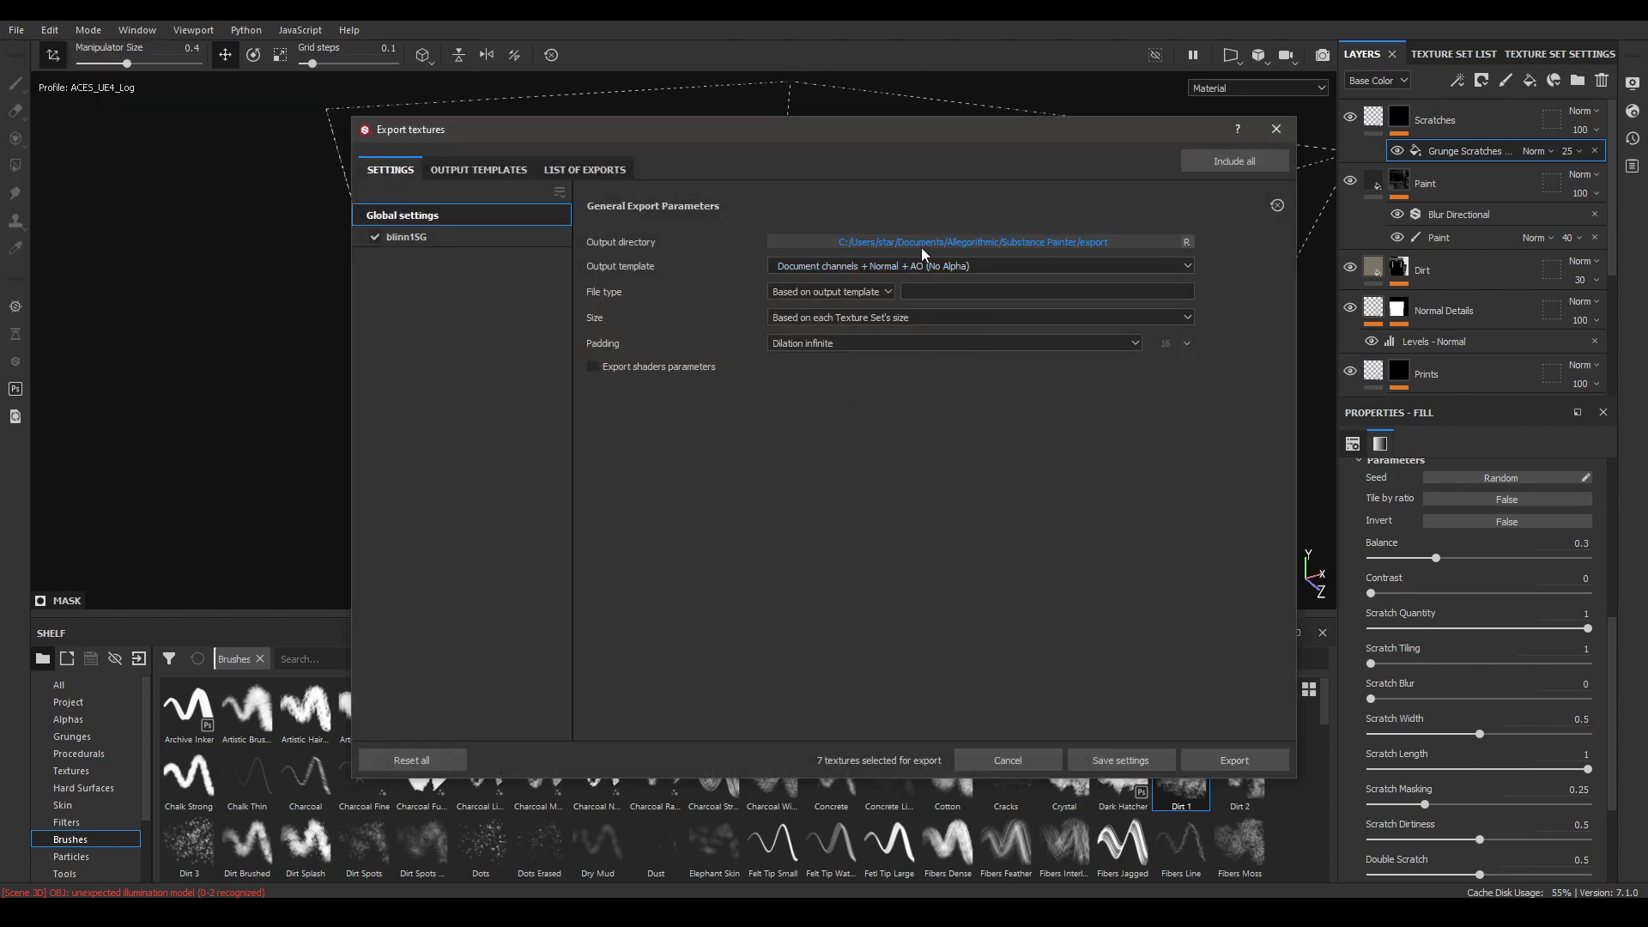
left_click(865, 266)
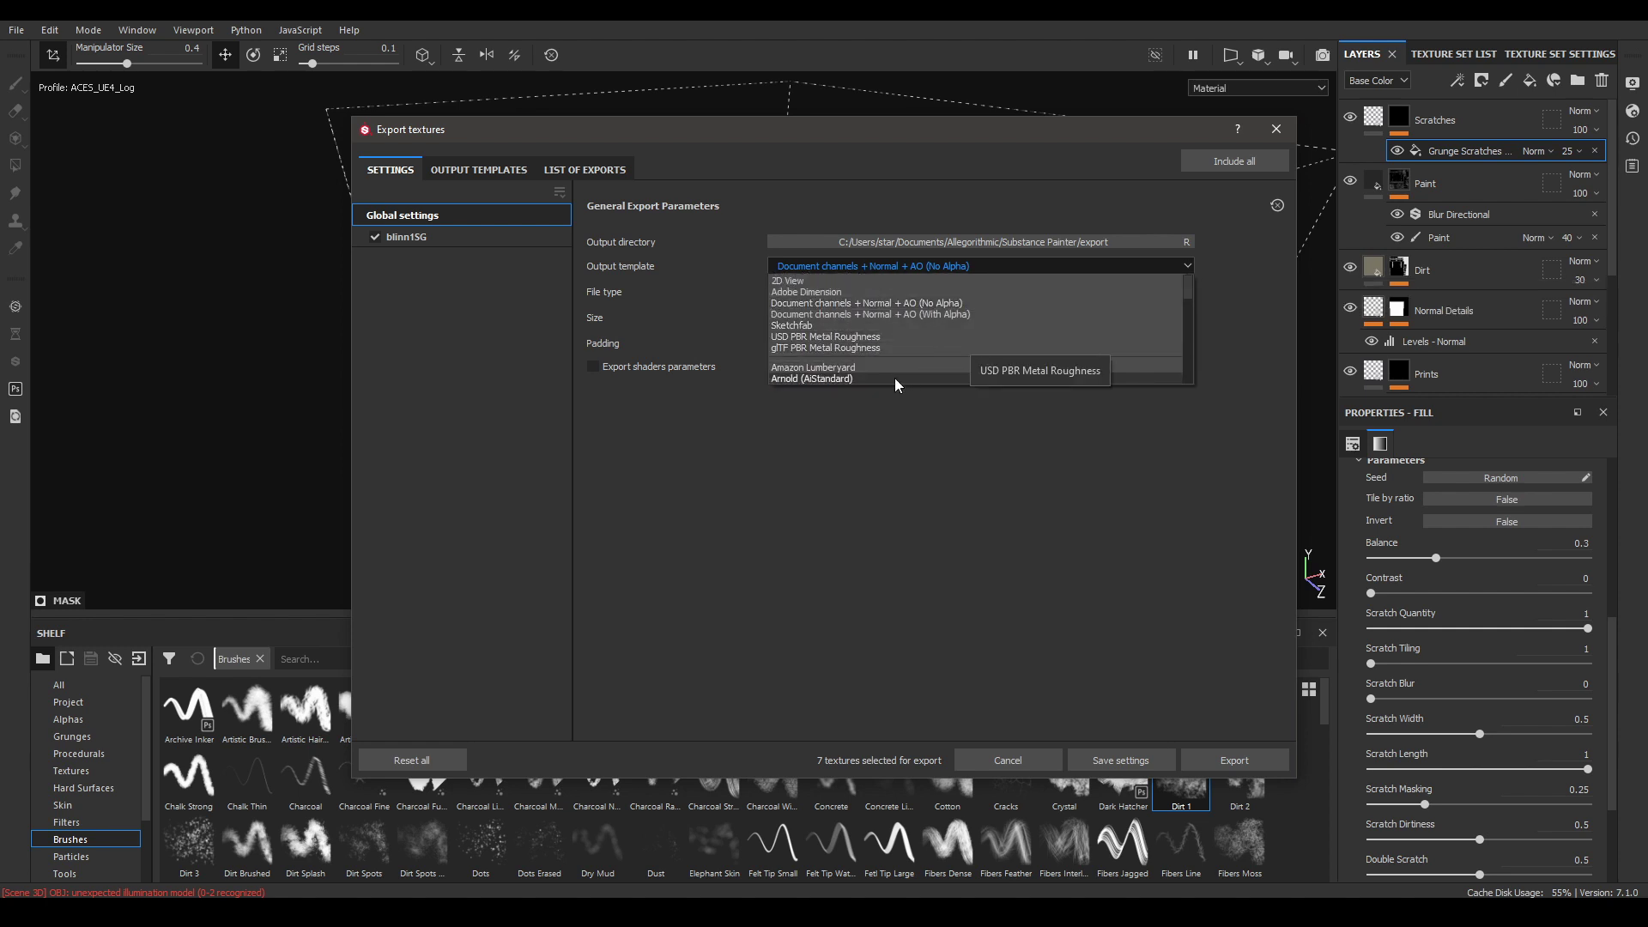
left_click(834, 376)
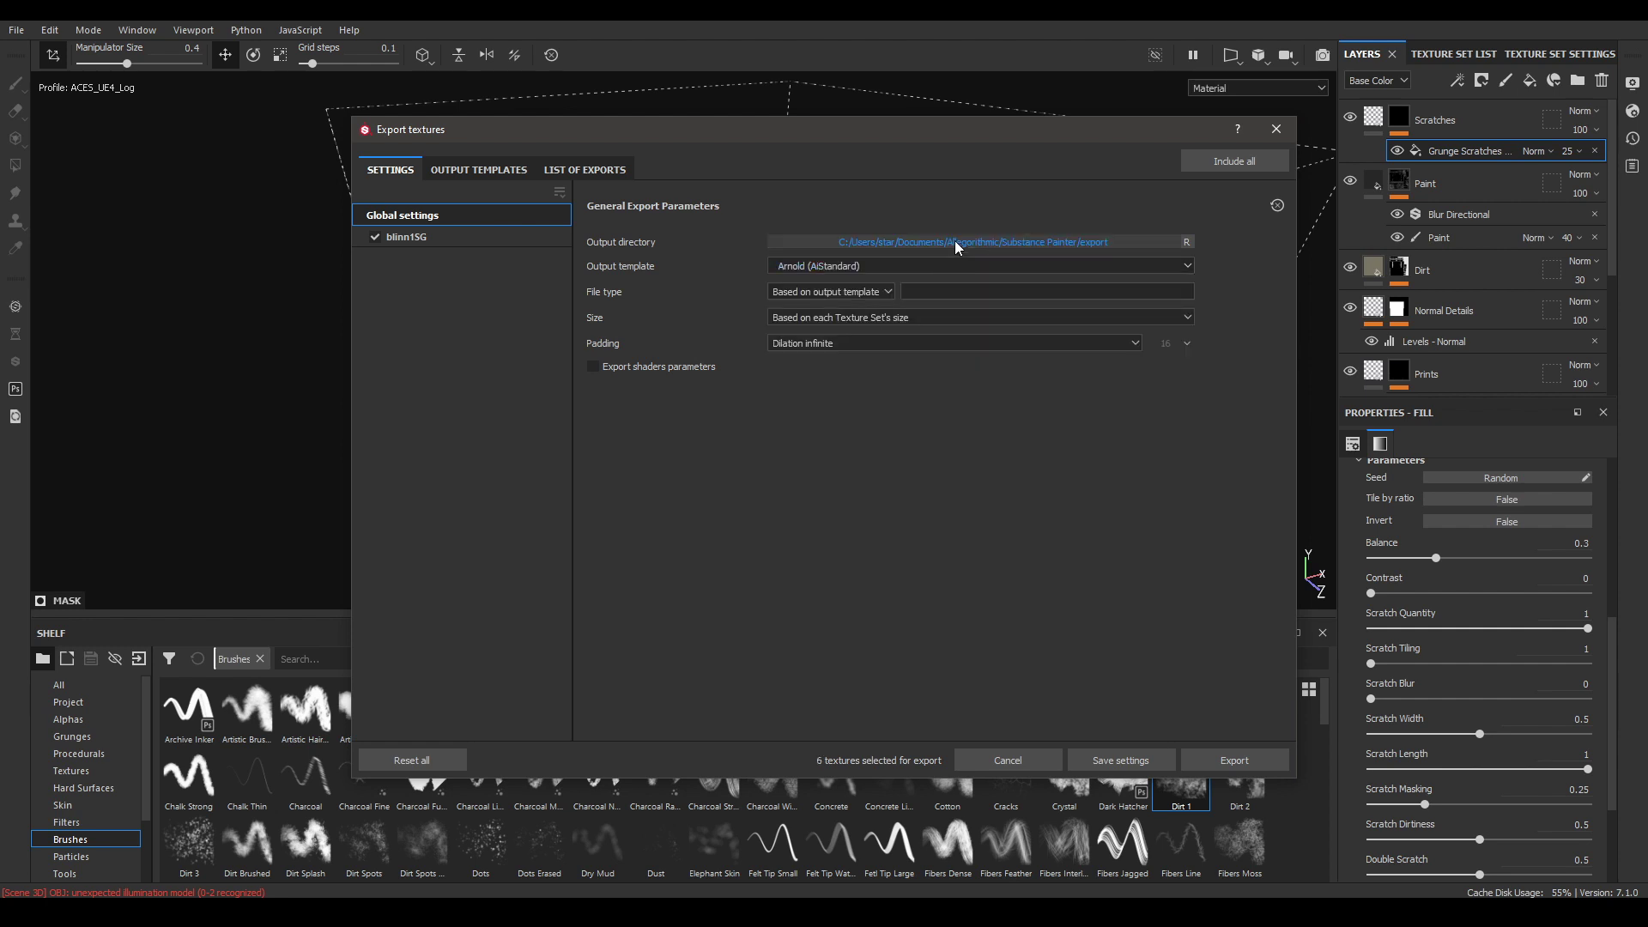
Set the export's output directory to the Table folder inside Maya Projects on the Desktop
left_click(955, 241)
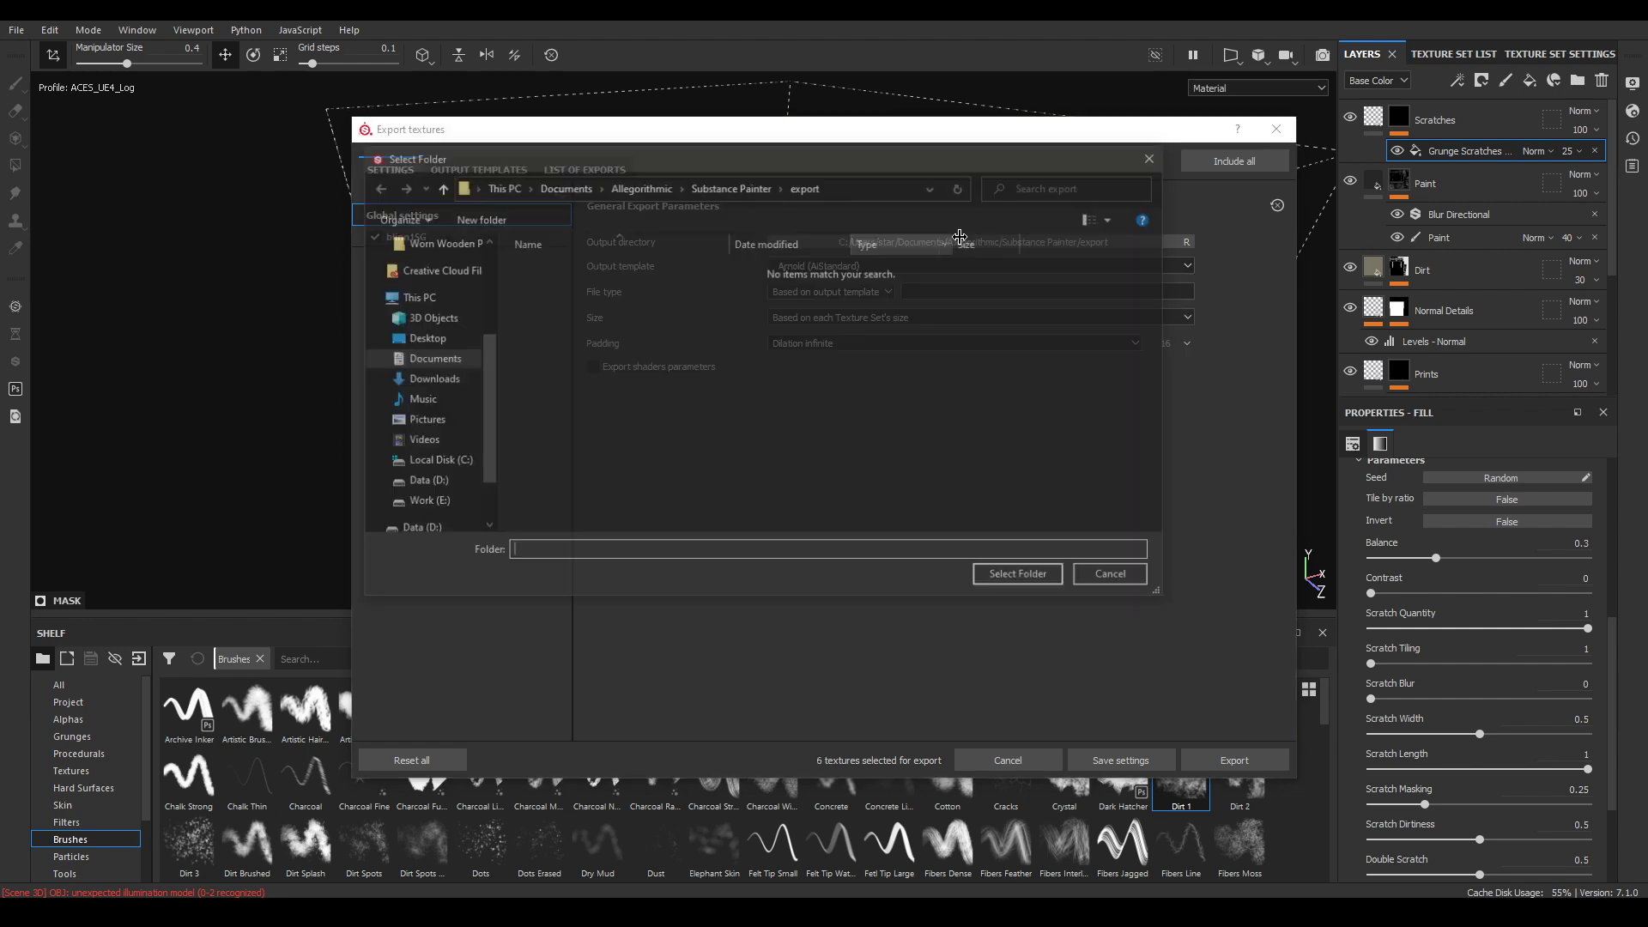
left_click(472, 341)
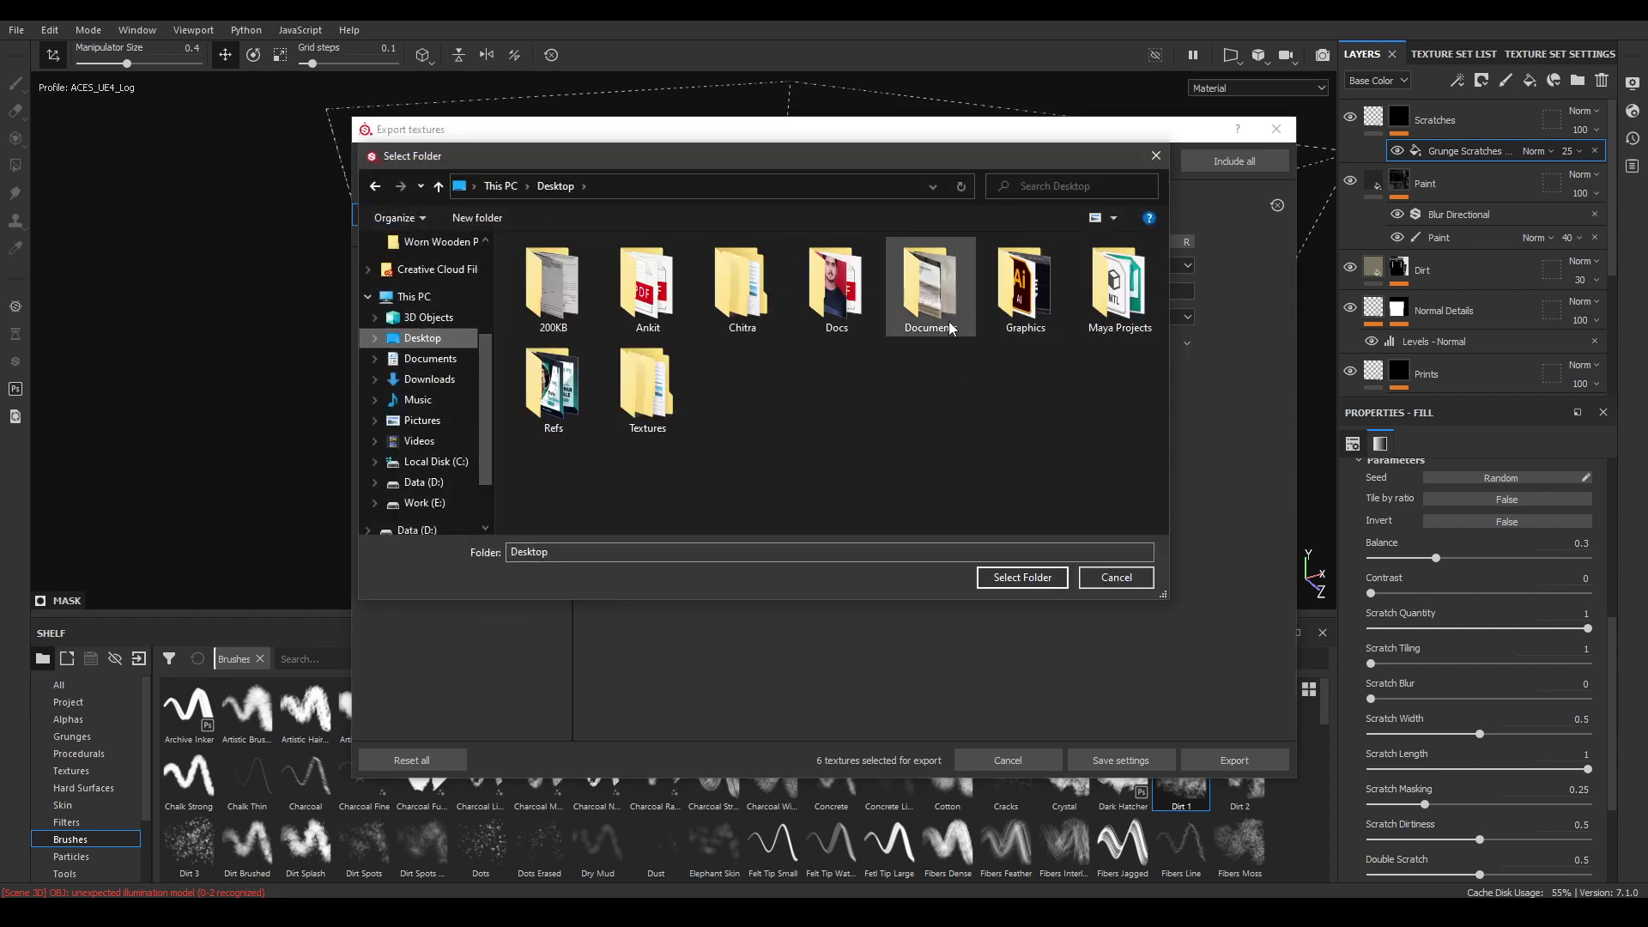
left_click(1119, 324)
double_click(1118, 325)
double_click(1119, 290)
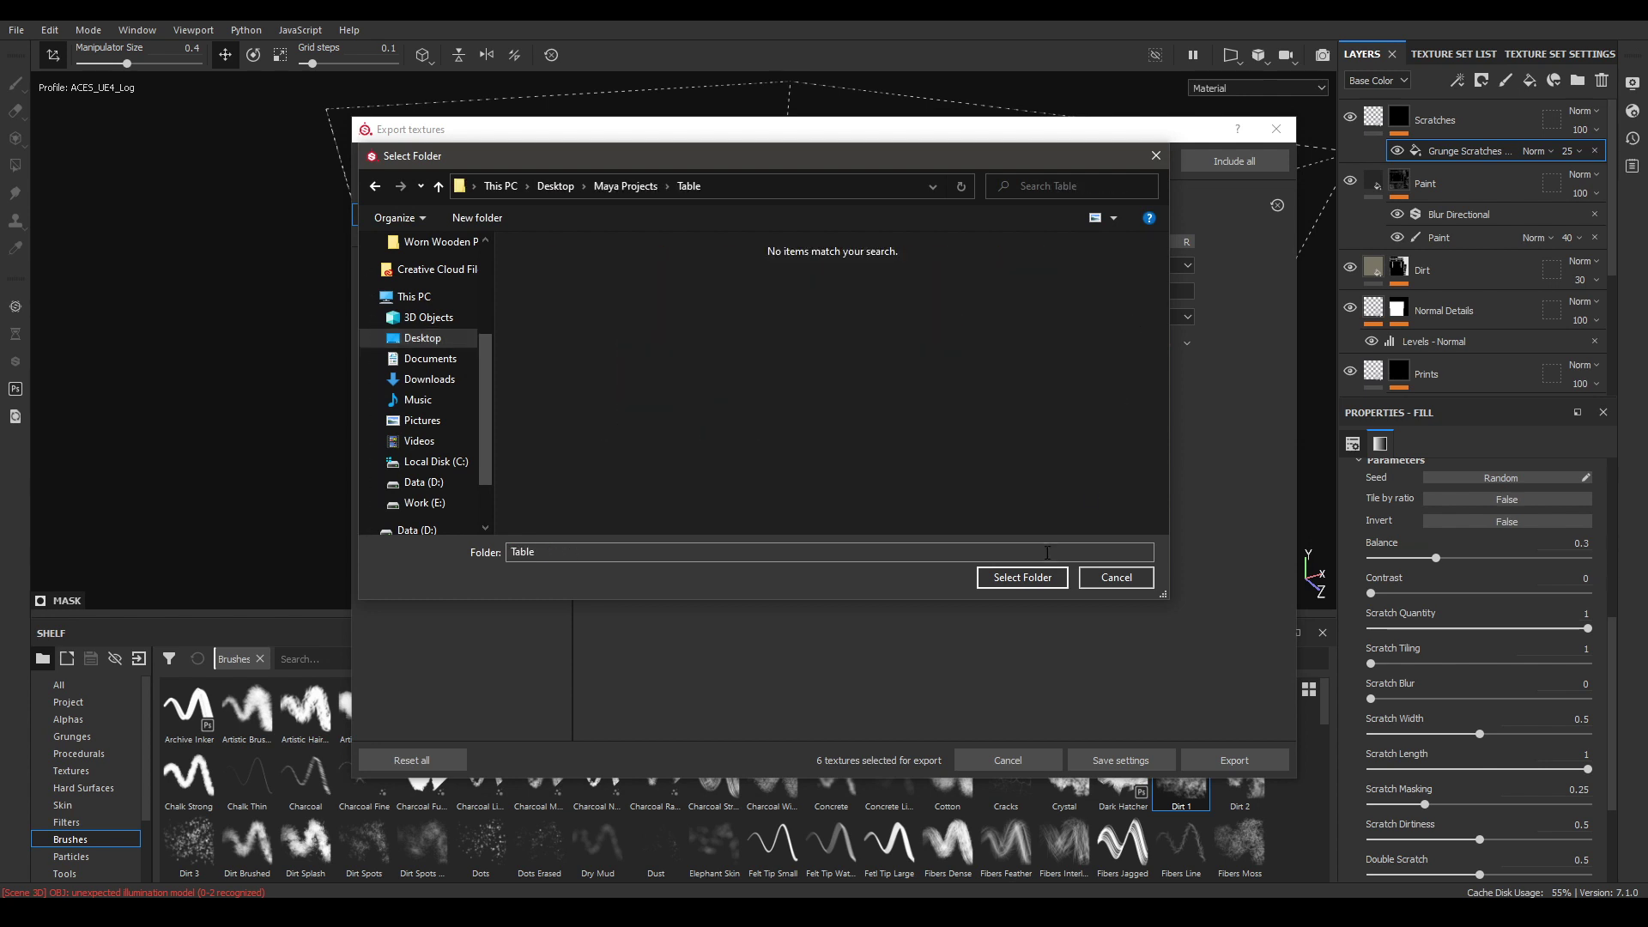
left_click(1022, 577)
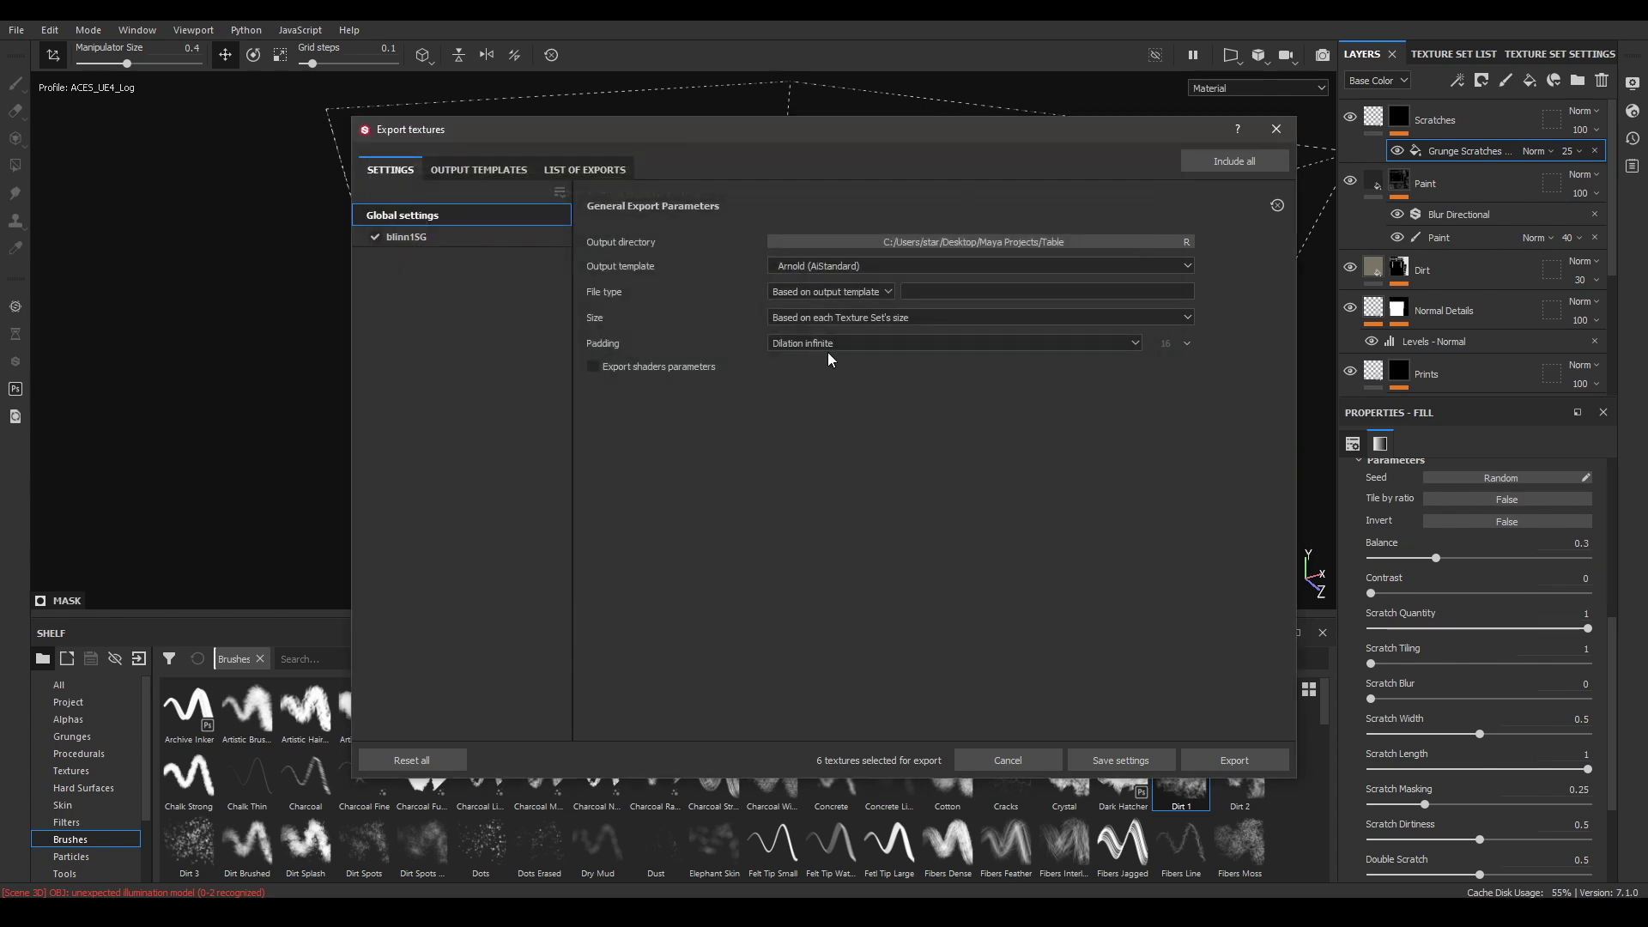
Set the exported textures' file type to tiff and their size to 4096
left_click(841, 292)
scroll(802, 385, "down", 2)
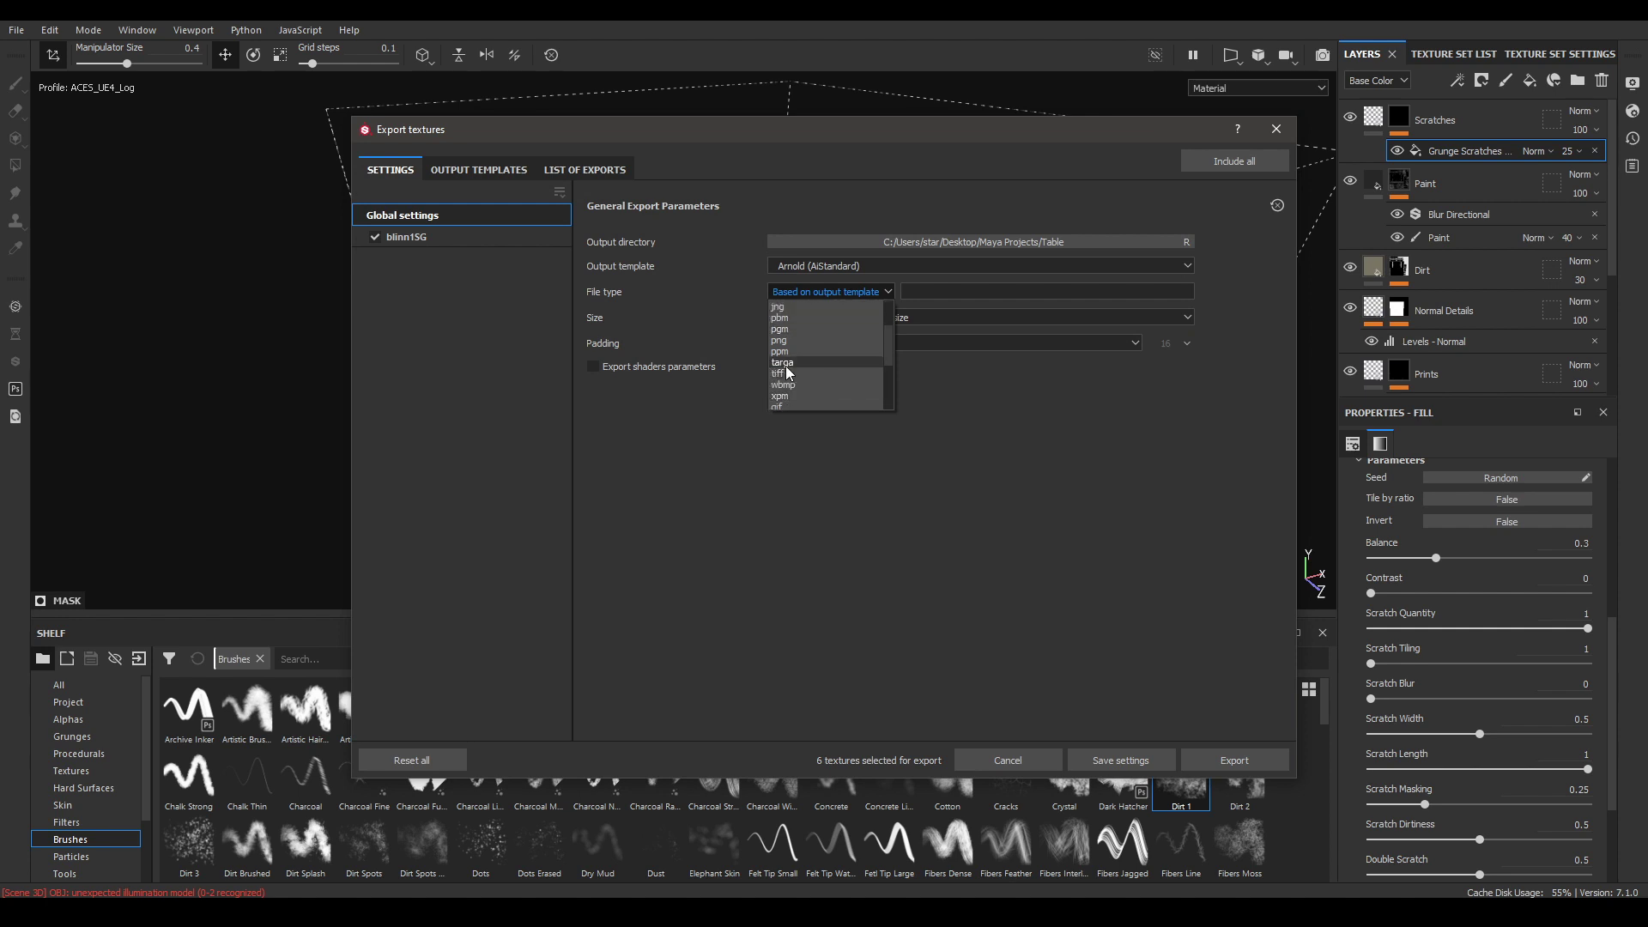
left_click(795, 373)
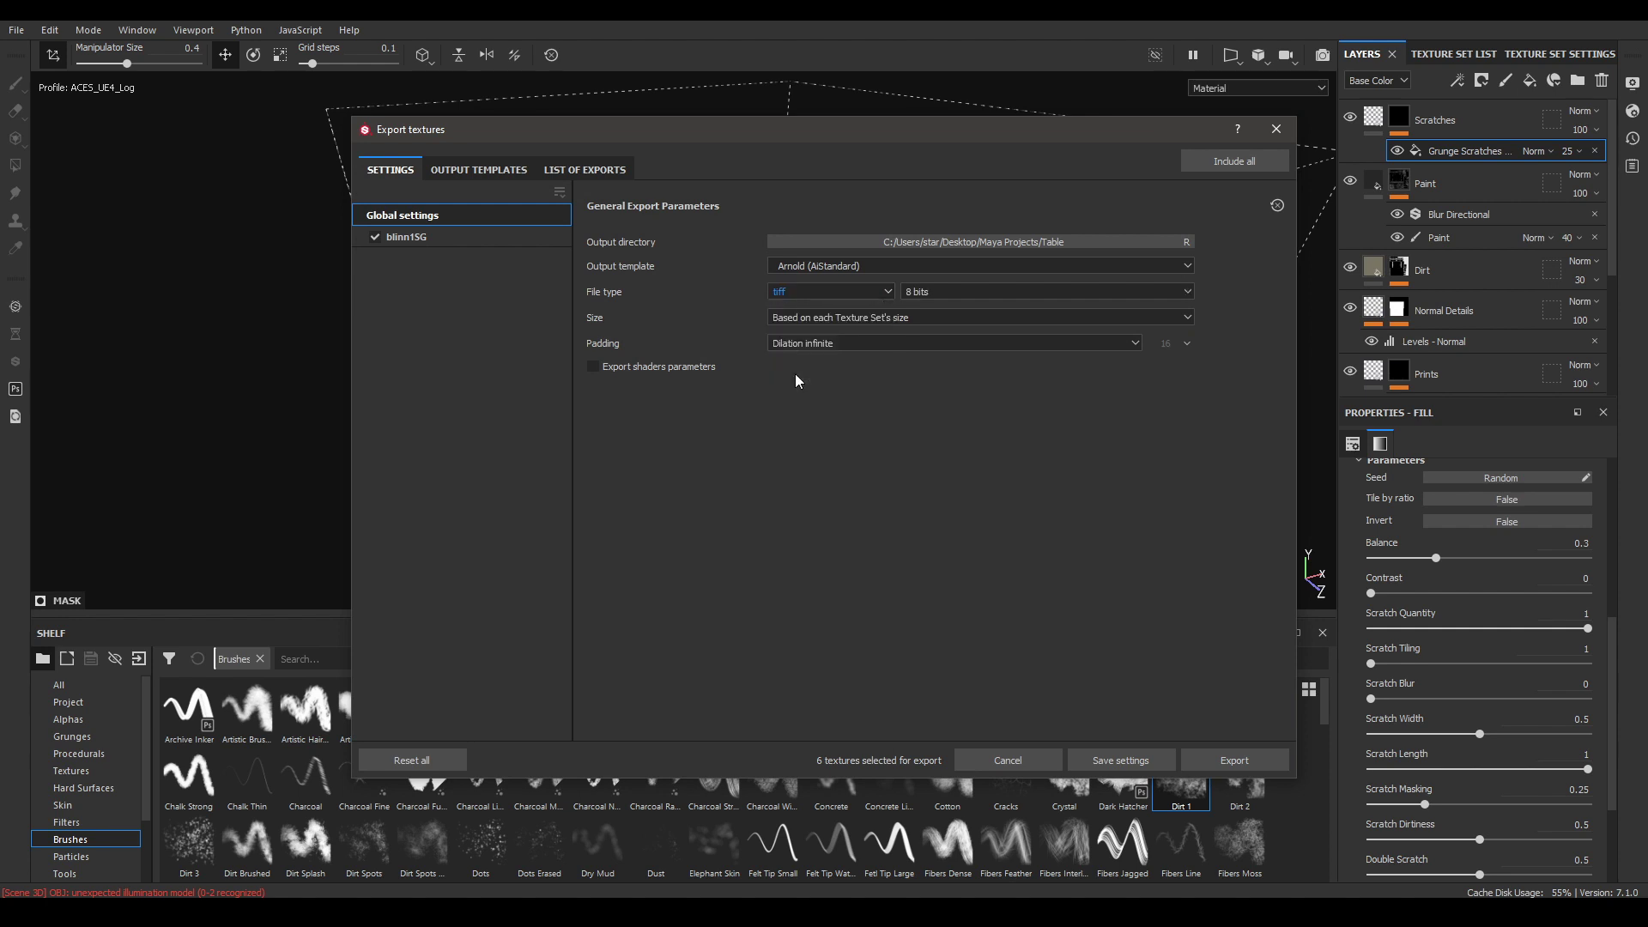
left_click(834, 317)
left_click(811, 420)
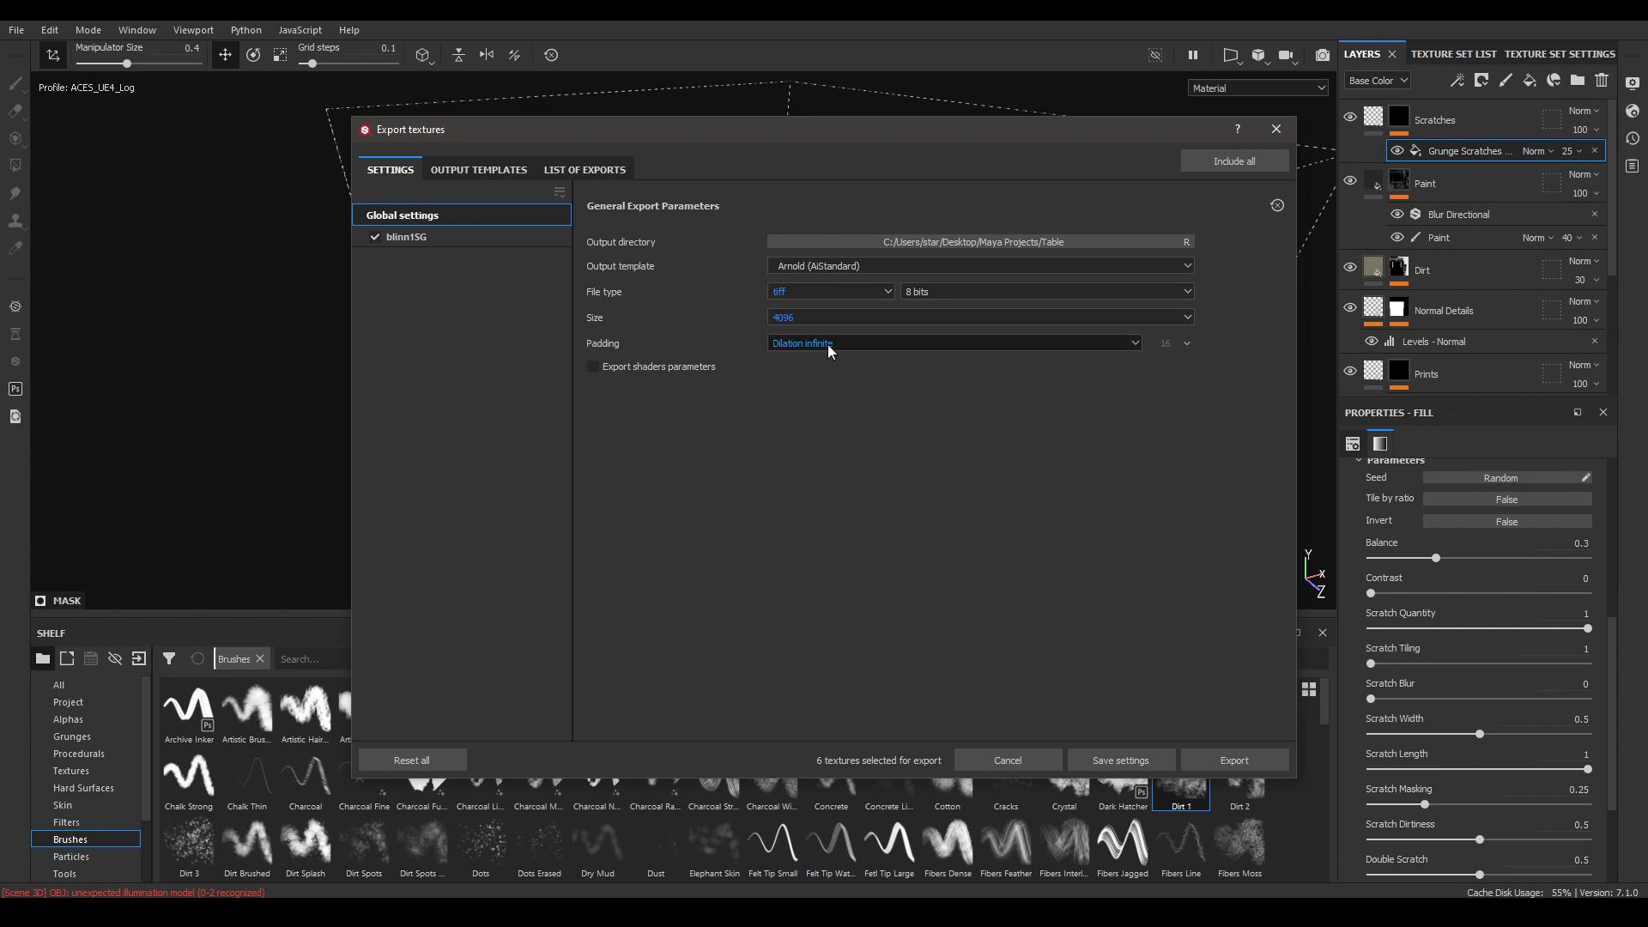
Set the padding to Dilation + transparent and export the table's textures
left_click(953, 343)
left_click(831, 380)
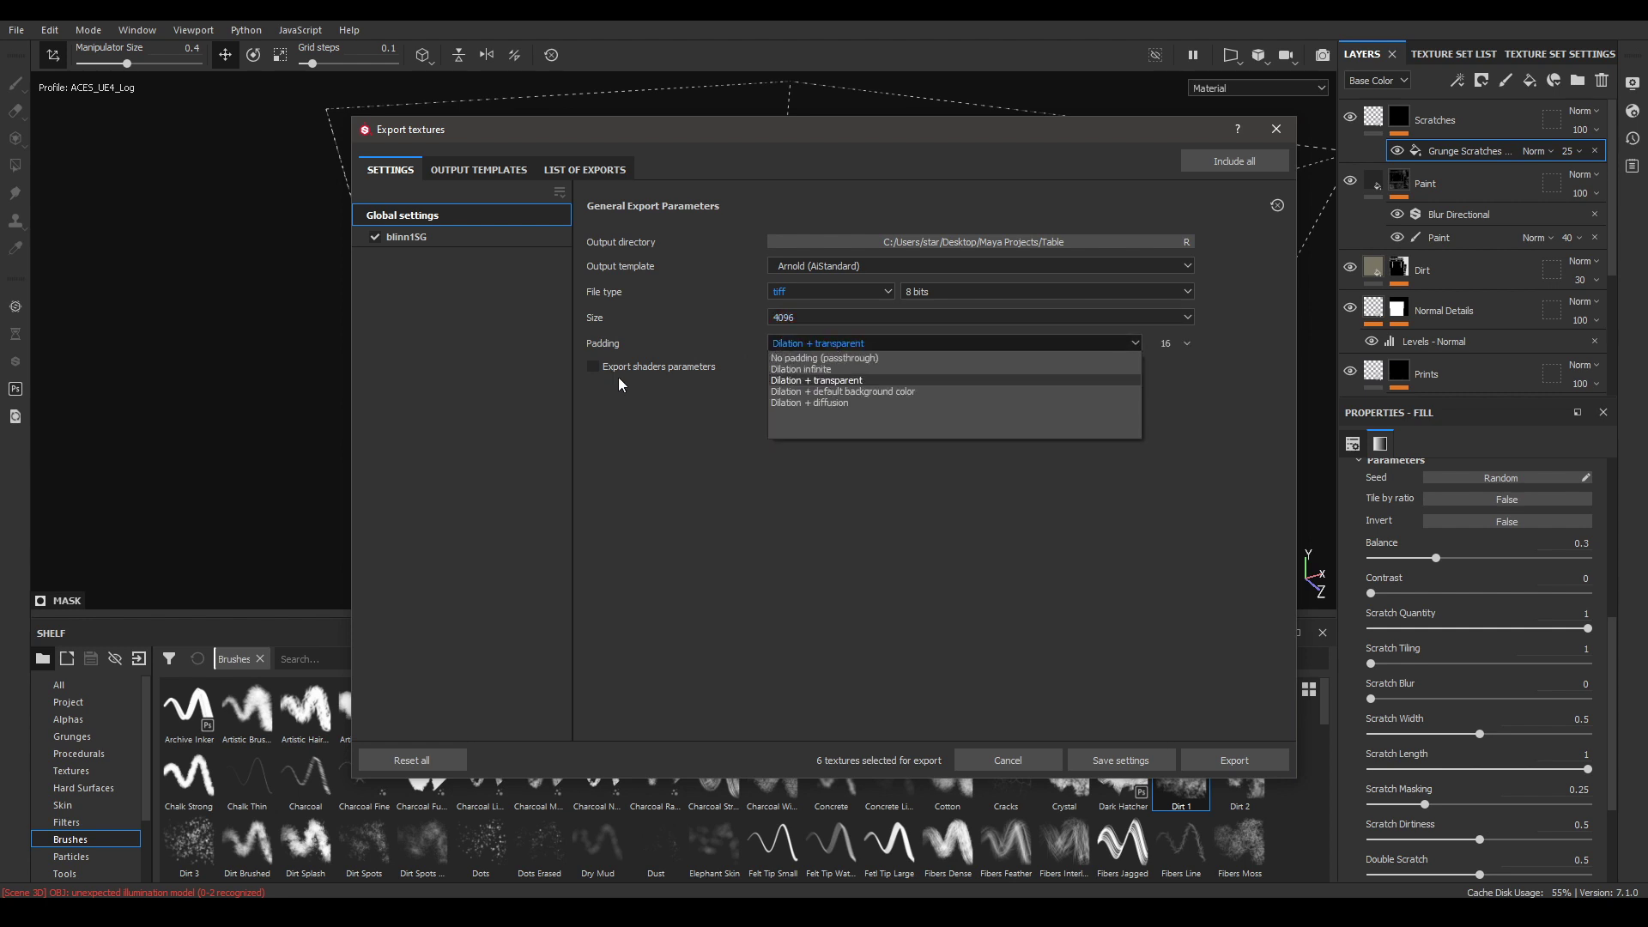
left_click(820, 380)
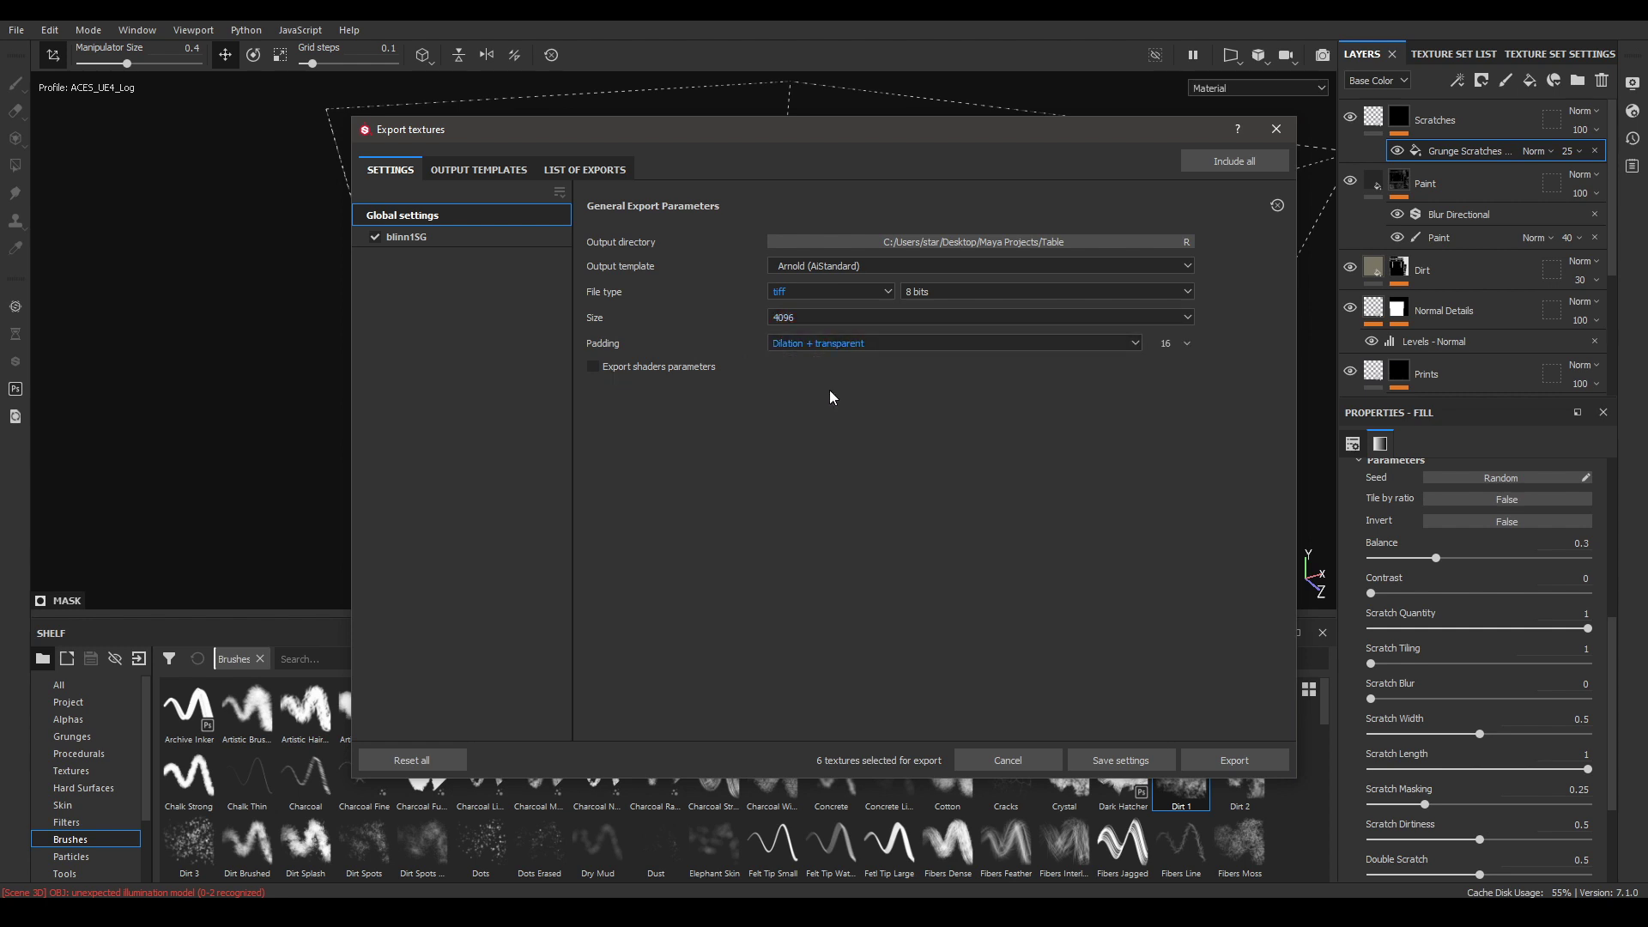
left_click(1251, 767)
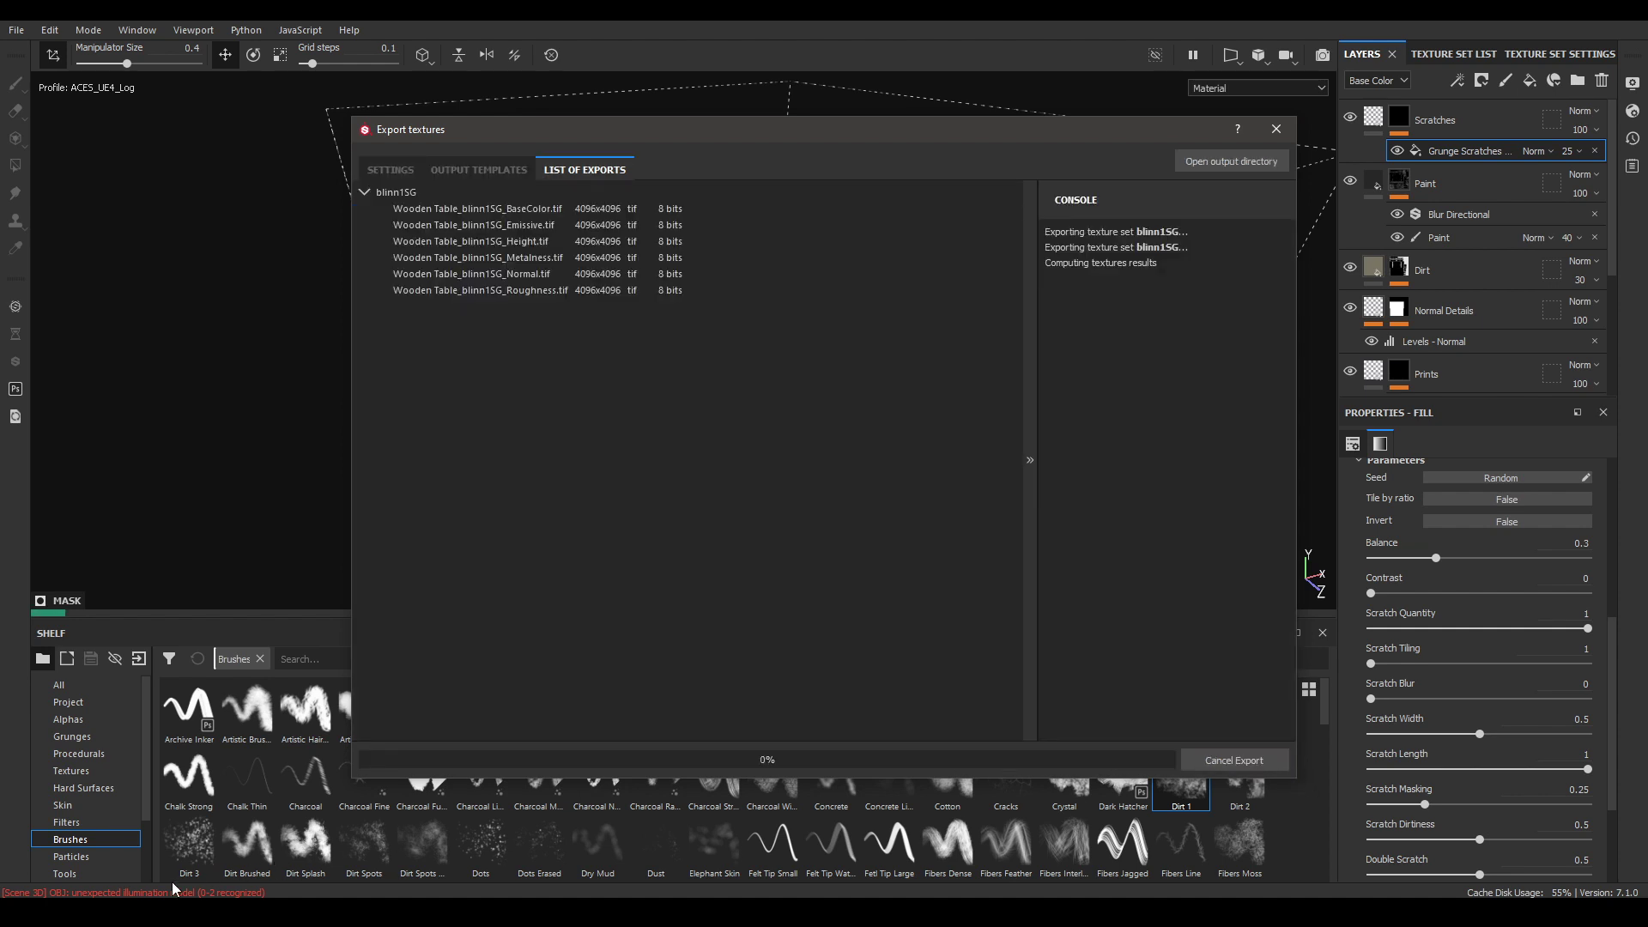
mouse_move(92, 912)
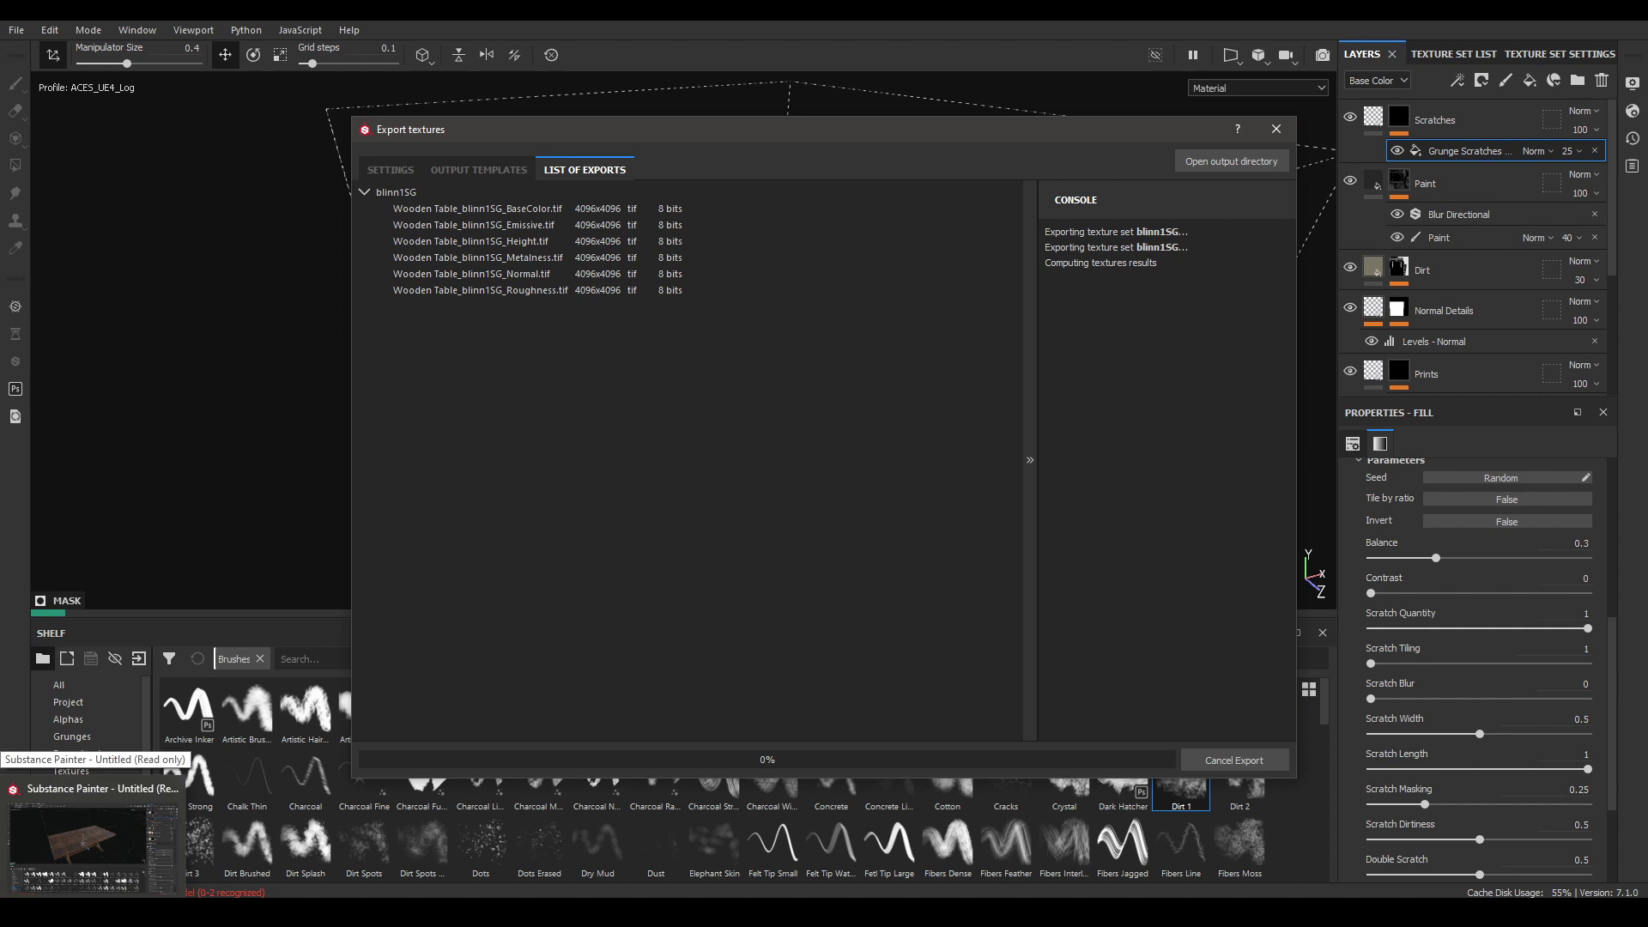